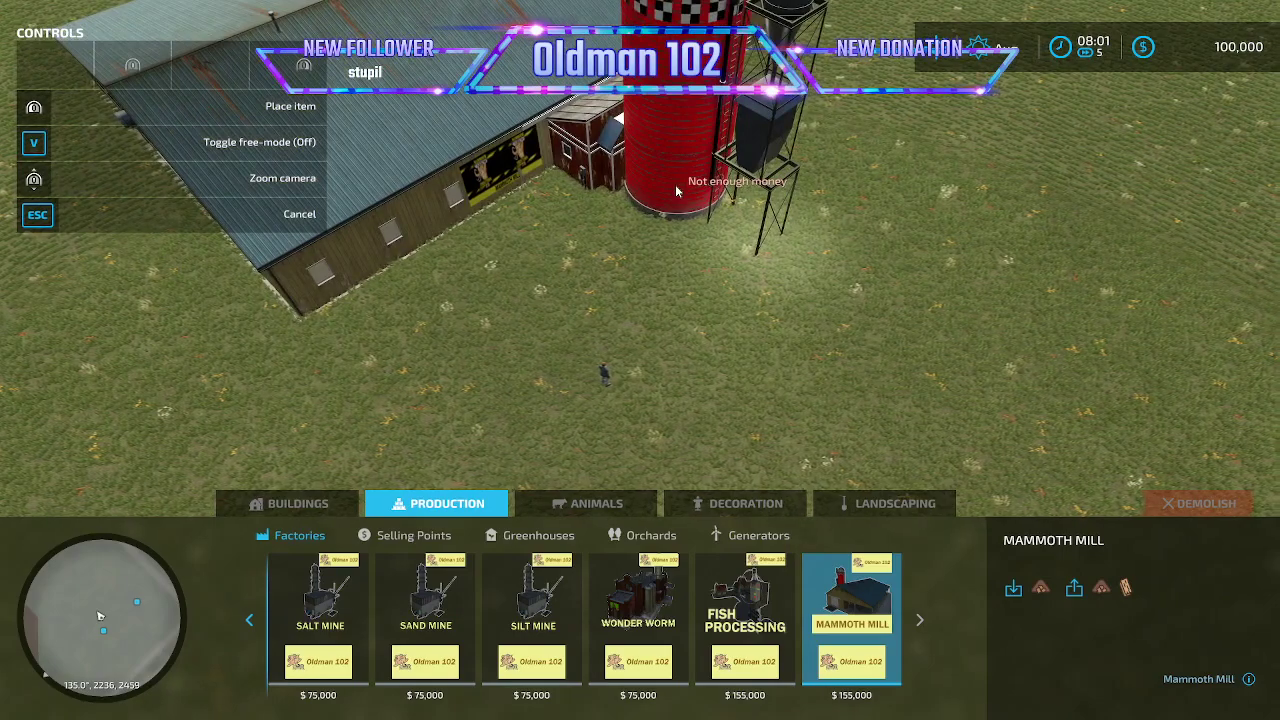
- Leave construction mode and add 2000000 to the farm's account with the Power Tools money action
{"action": "key", "text": "Escape"}
{"action": "key", "text": "Escape"}
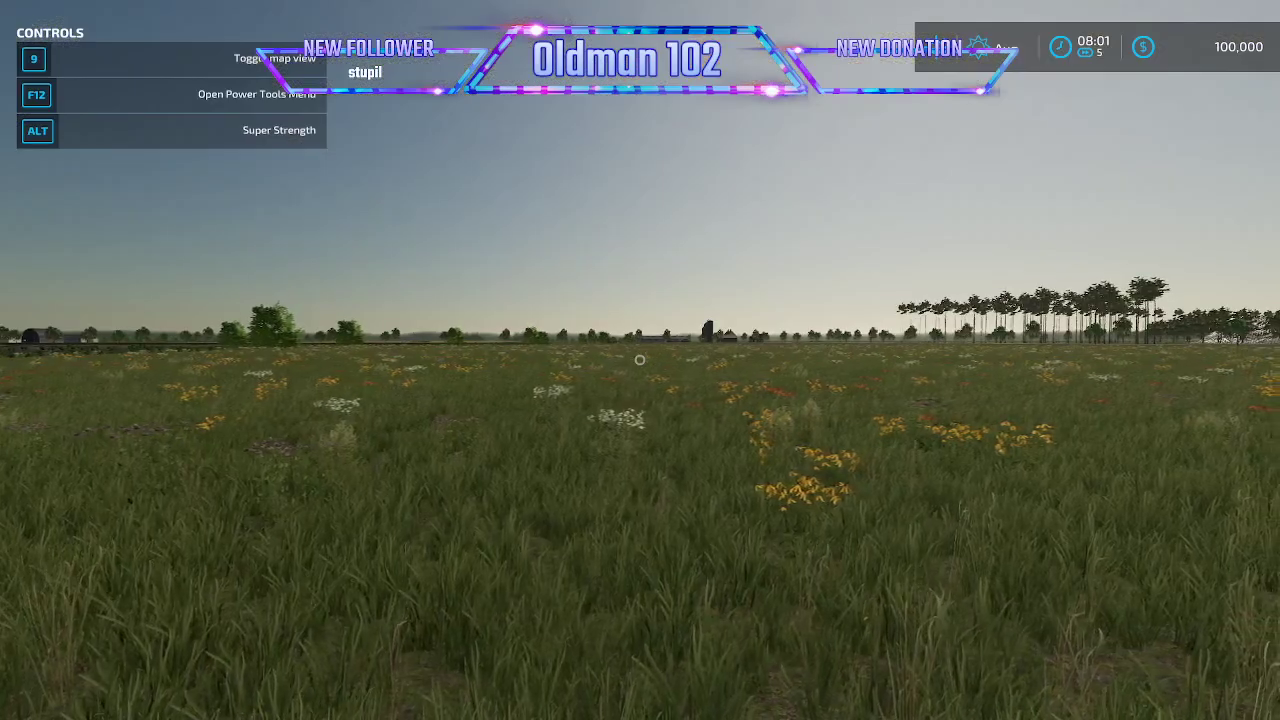
{"action": "key", "text": "F12"}
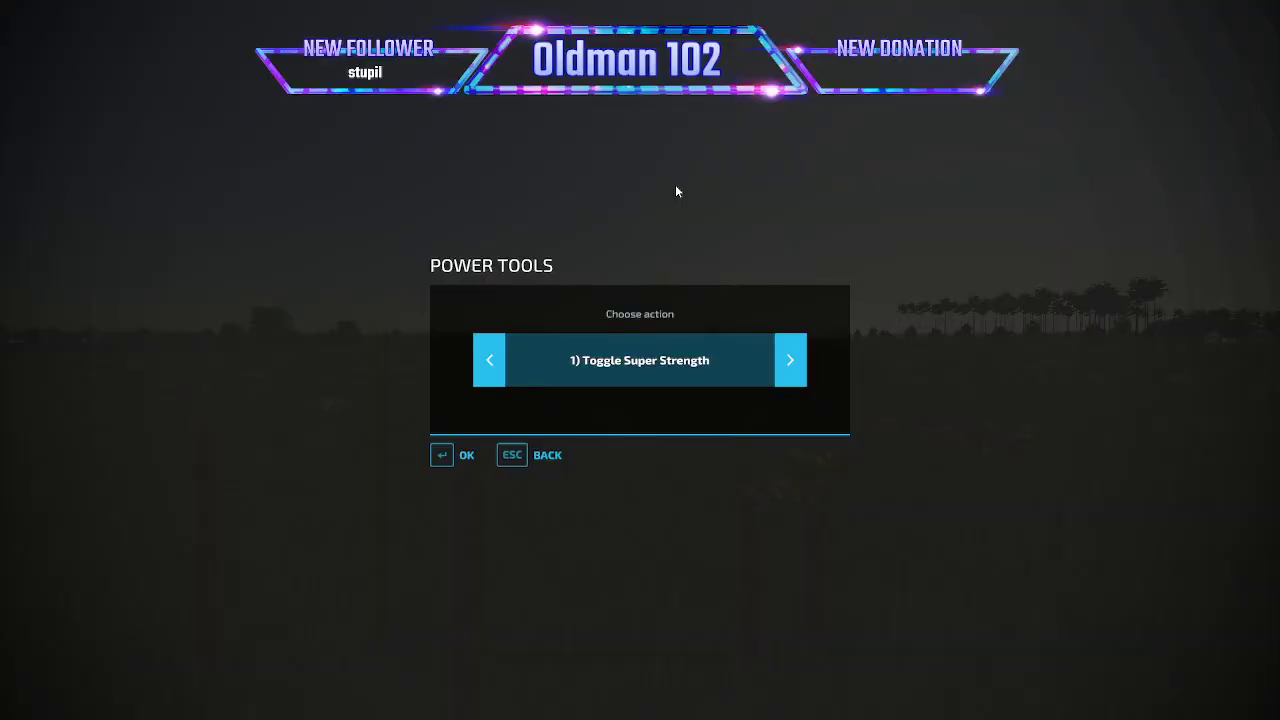
{"action": "left_click", "coordinate": [479, 370]}
{"action": "left_click", "coordinate": [479, 367]}
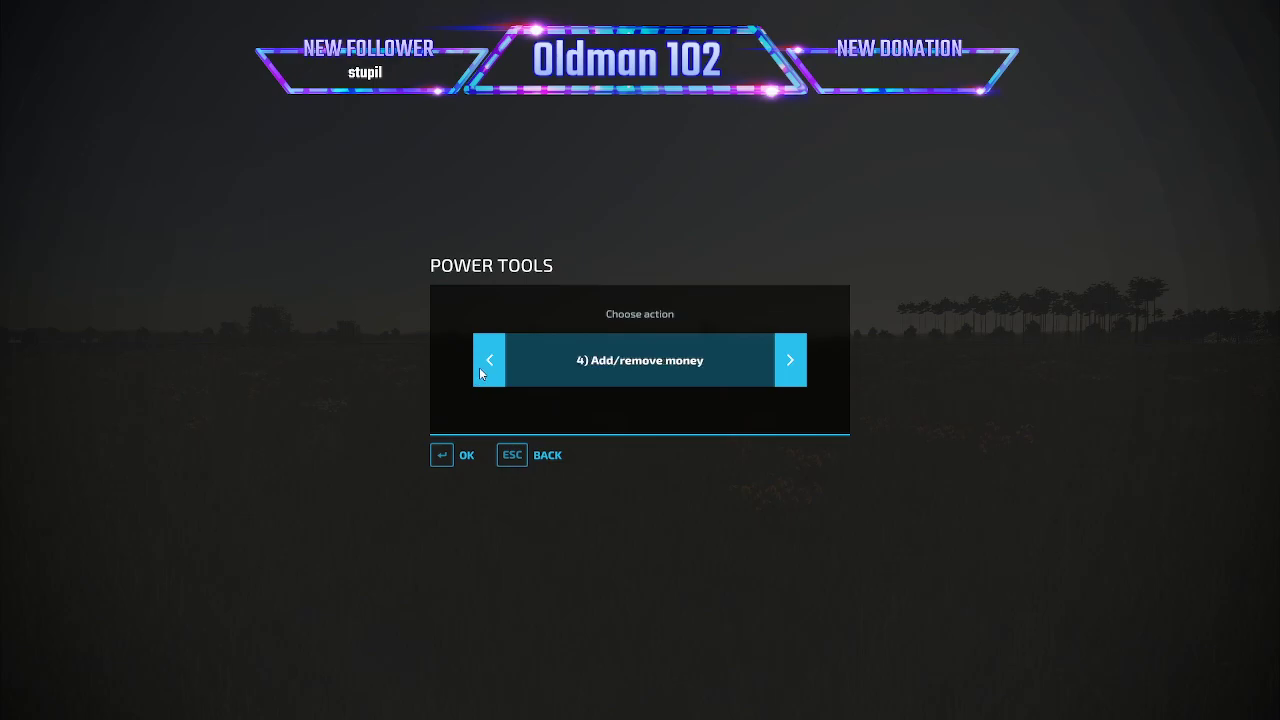
{"action": "left_click", "coordinate": [466, 451]}
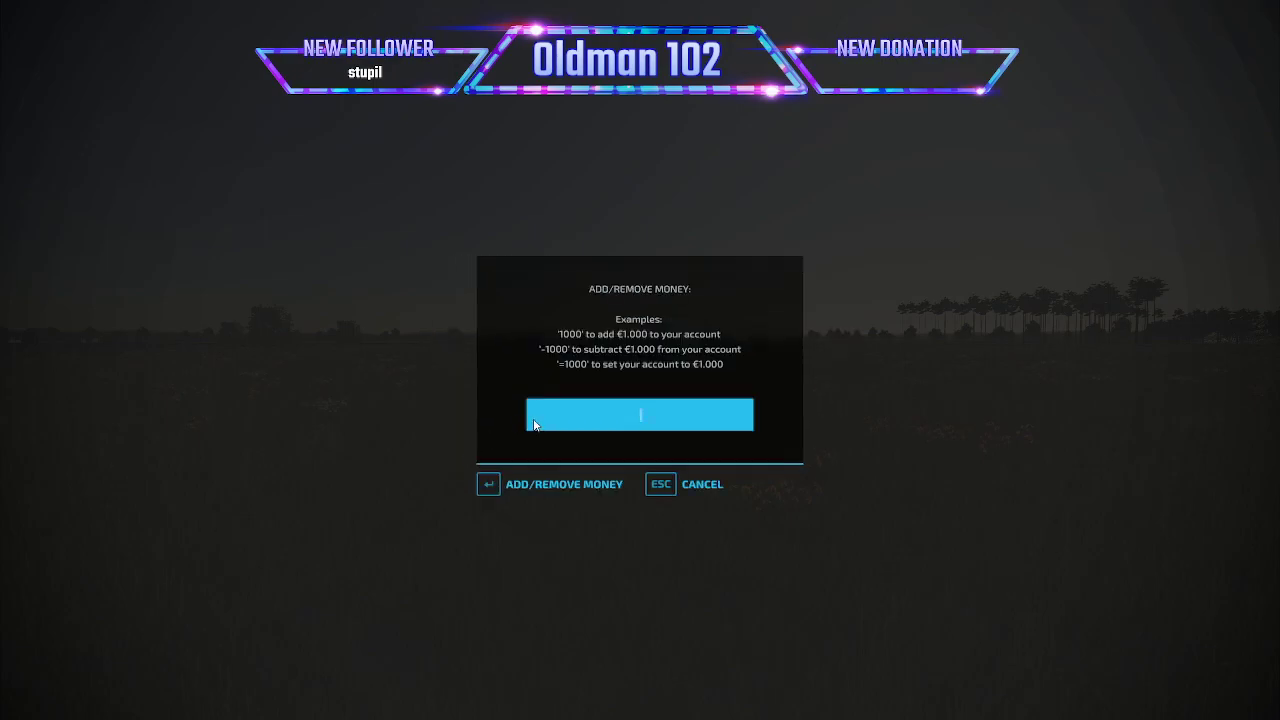
{"action": "type", "text": "2000000"}
{"action": "key", "text": "Return"}
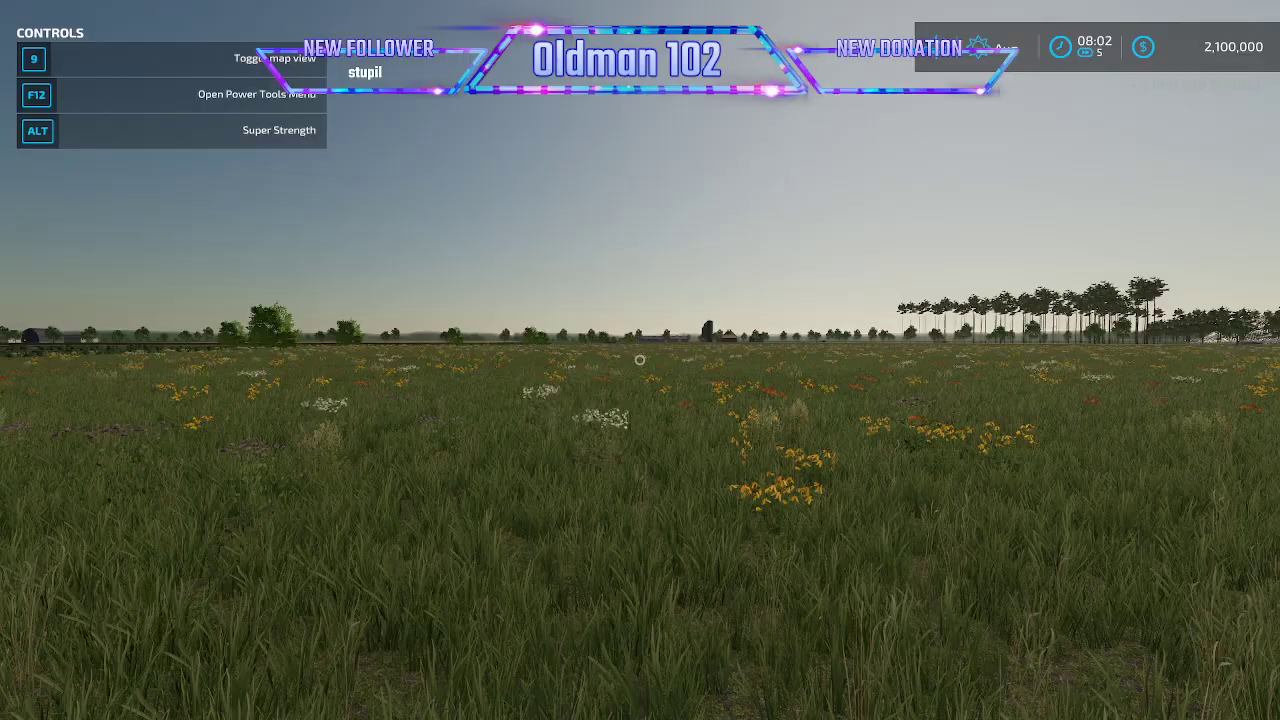
- Build the Mammoth Mill factory on the open grass near the character and exit construction mode
{"action": "key", "text": "Escape"}
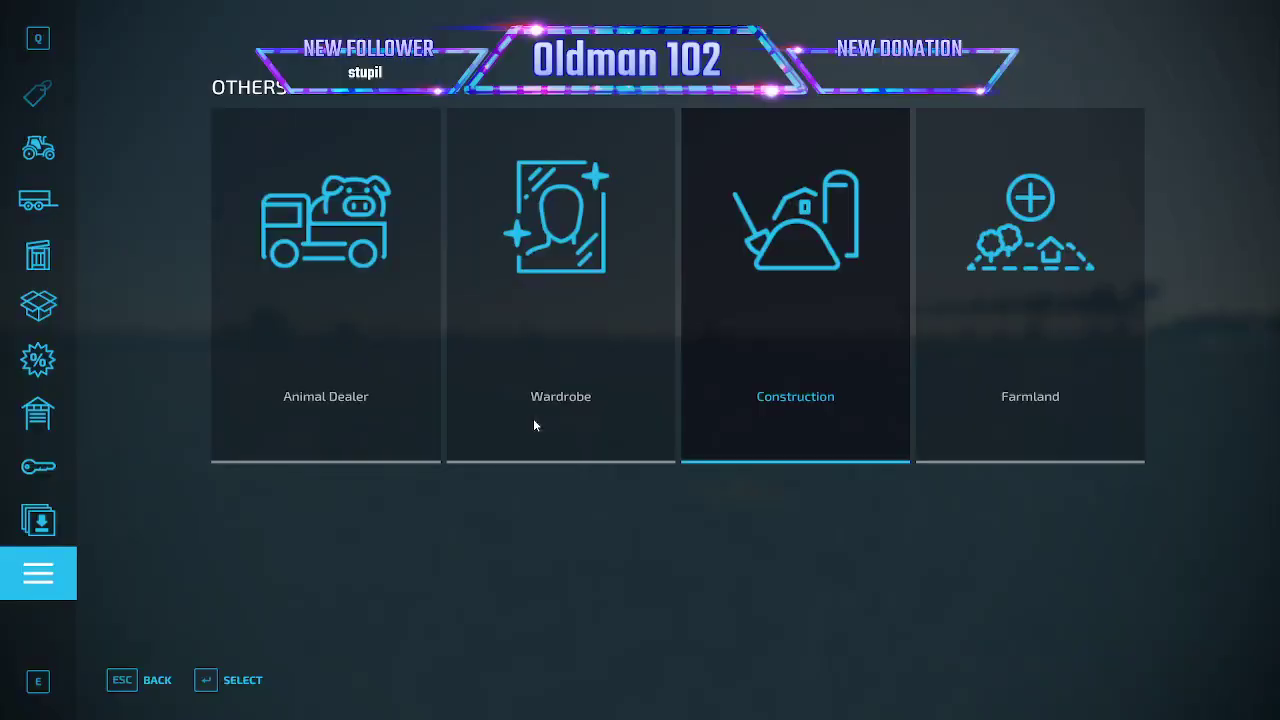
{"action": "left_click", "coordinate": [740, 330]}
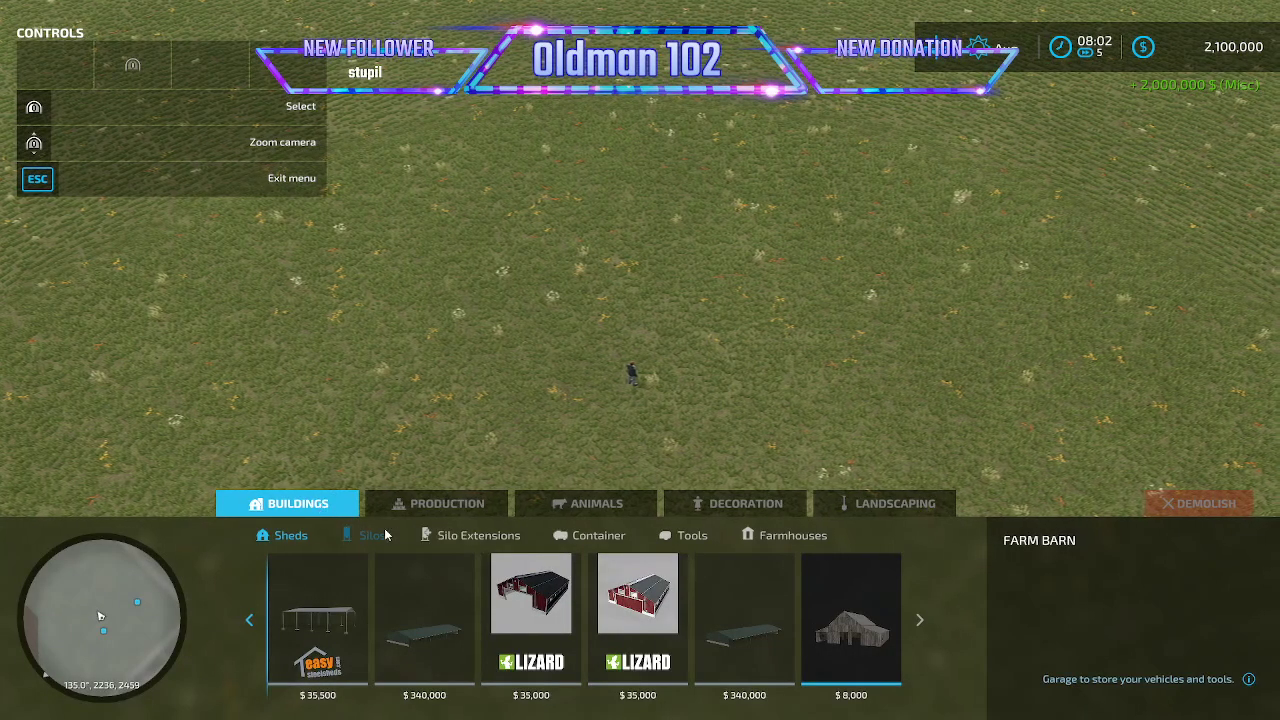
{"action": "left_click", "coordinate": [440, 503]}
{"action": "scroll", "coordinate": [530, 600], "scroll_direction": "down", "scroll_amount": 5}
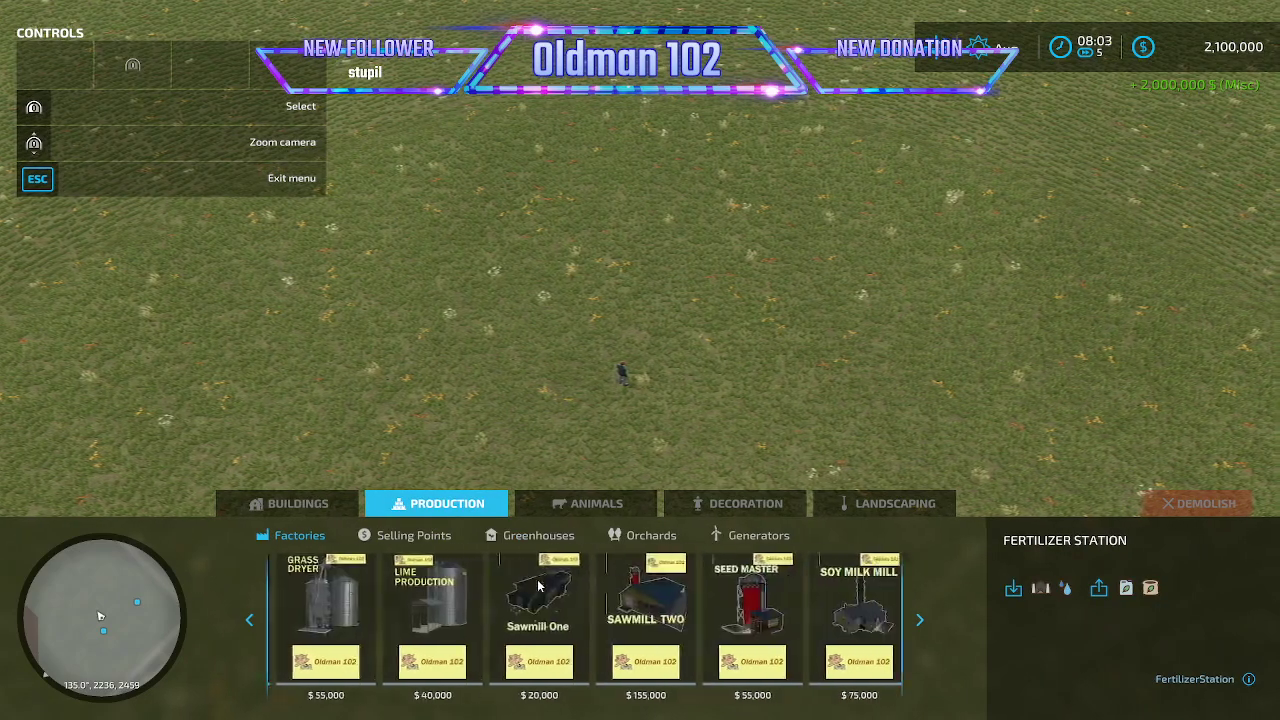
{"action": "left_click", "coordinate": [851, 610]}
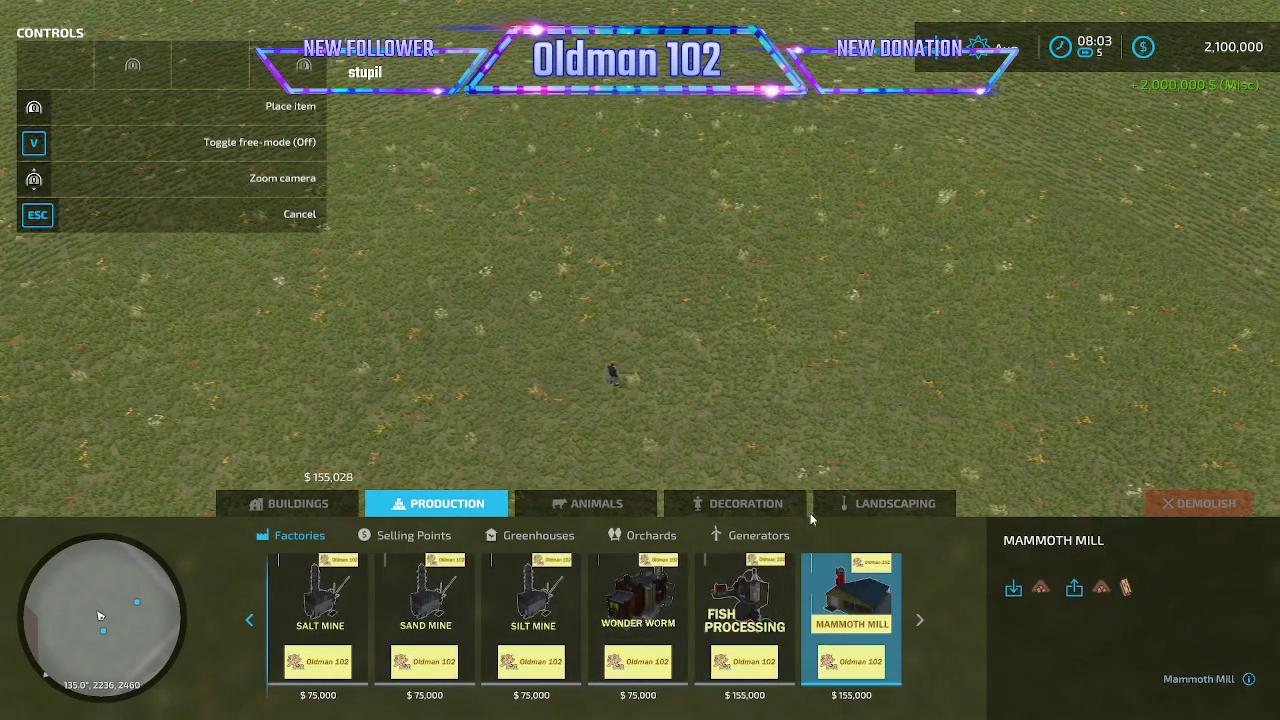
{"action": "left_click", "coordinate": [748, 160]}
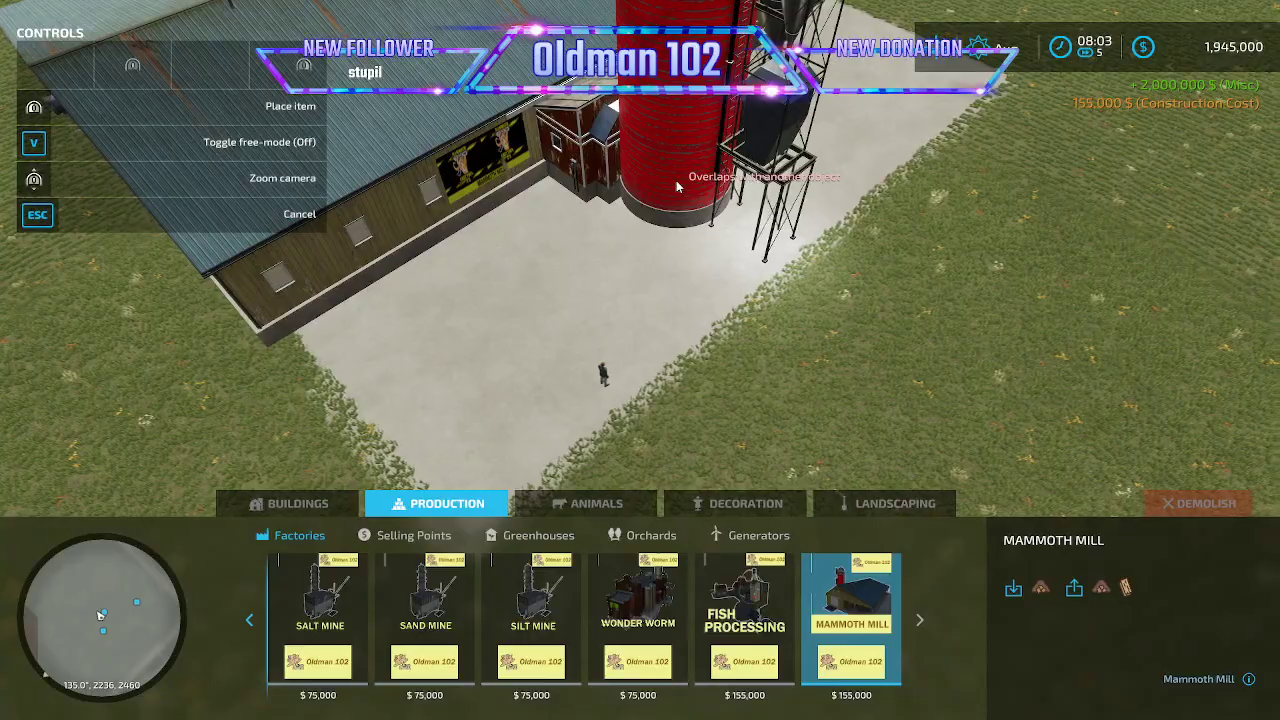
{"action": "key", "text": "Escape"}
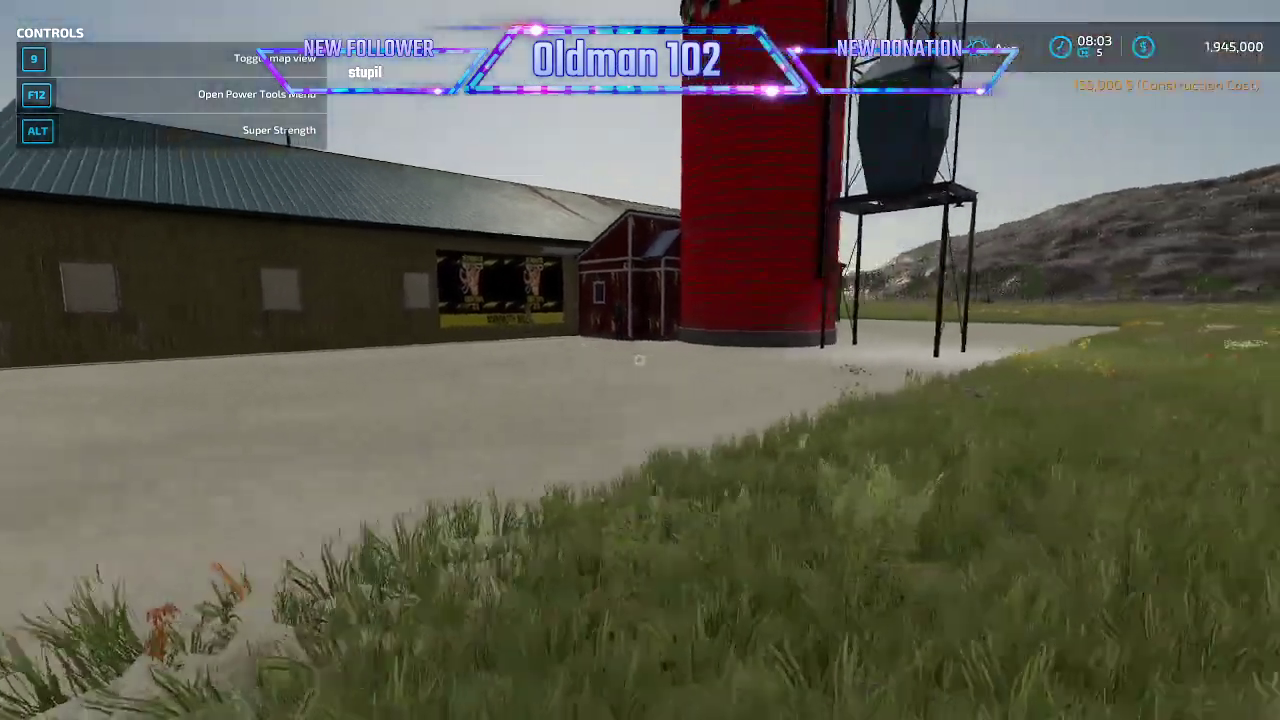
- Walk to the Mammoth Mill's management point and review its production recipe and building storage
{"action": "key", "text": "w"}
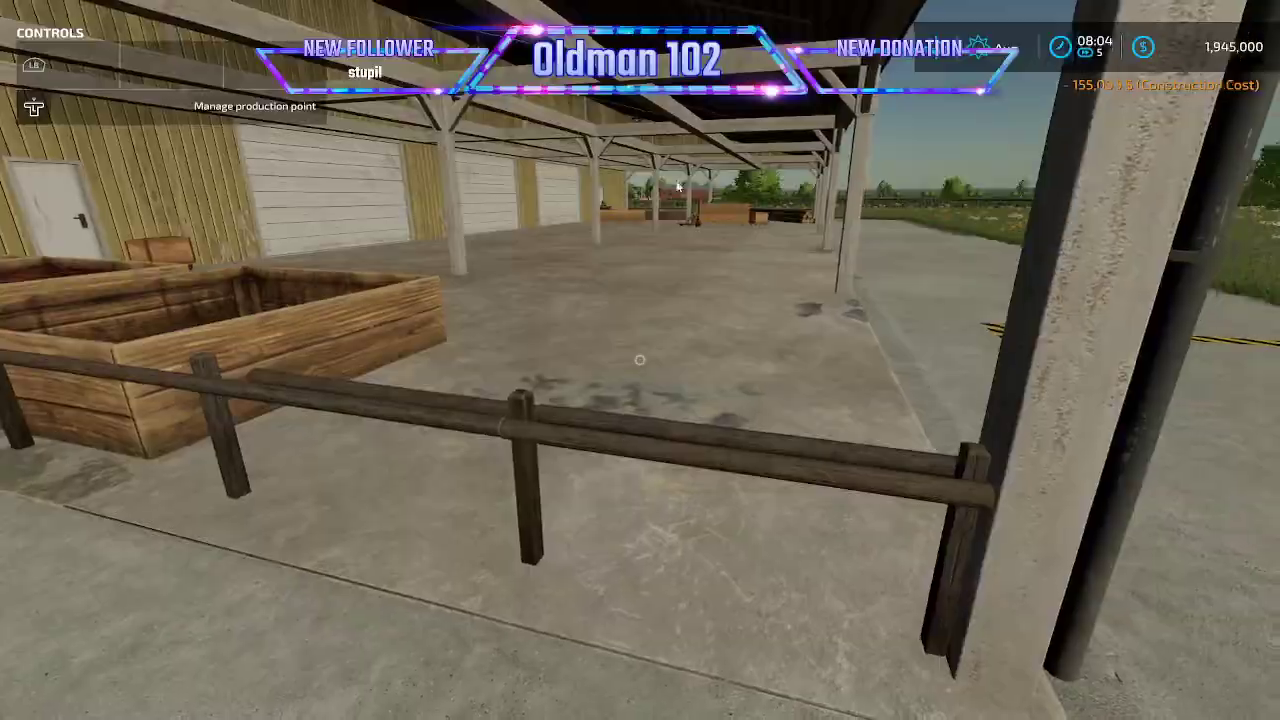
{"action": "key", "text": "r"}
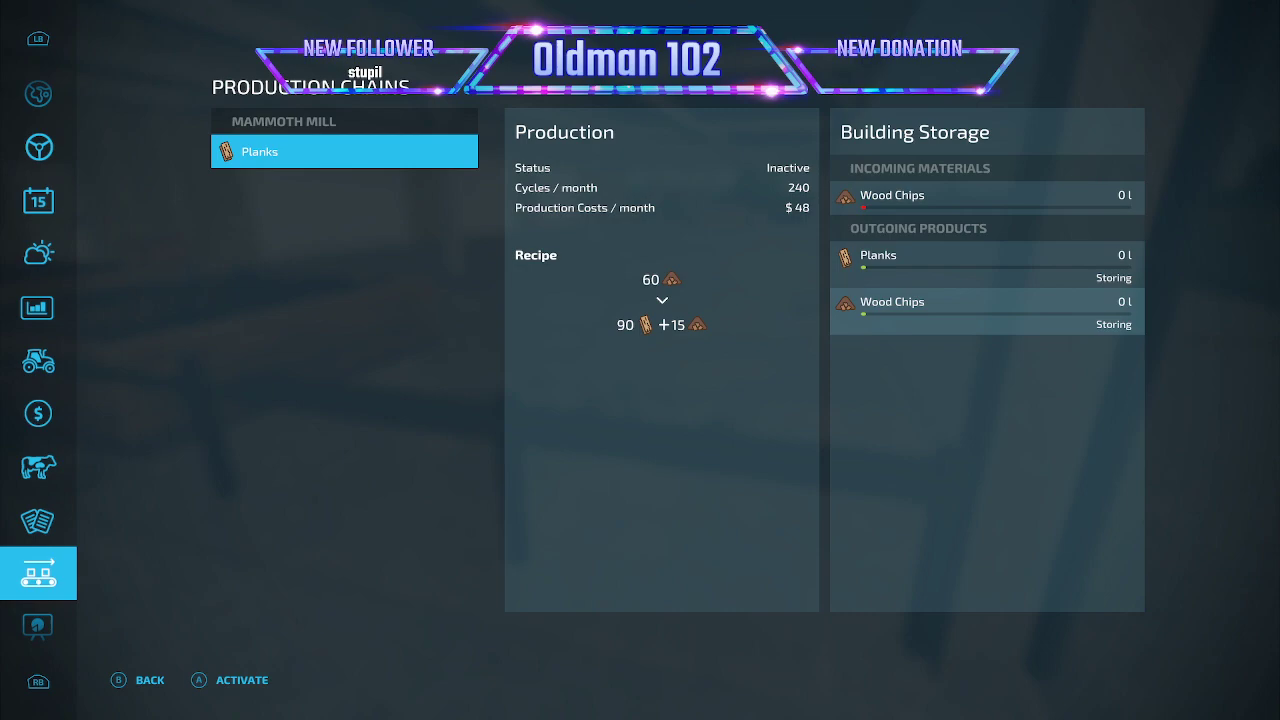
{"action": "key", "text": "Escape"}
{"action": "key", "text": "s"}
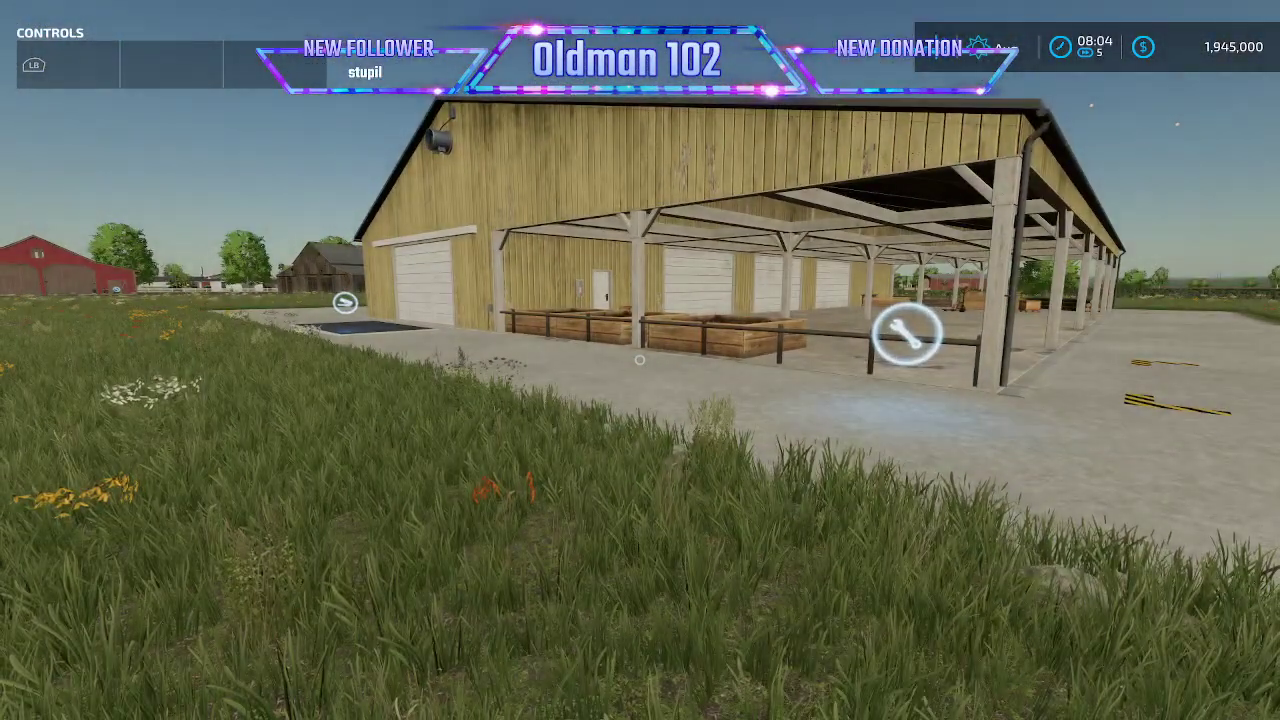
- Walk to the open field beside the mill and lease the Deutz-Fahr Series 9 tractor with its standard configuration
{"action": "key", "text": "a"}
{"action": "key", "text": "w"}
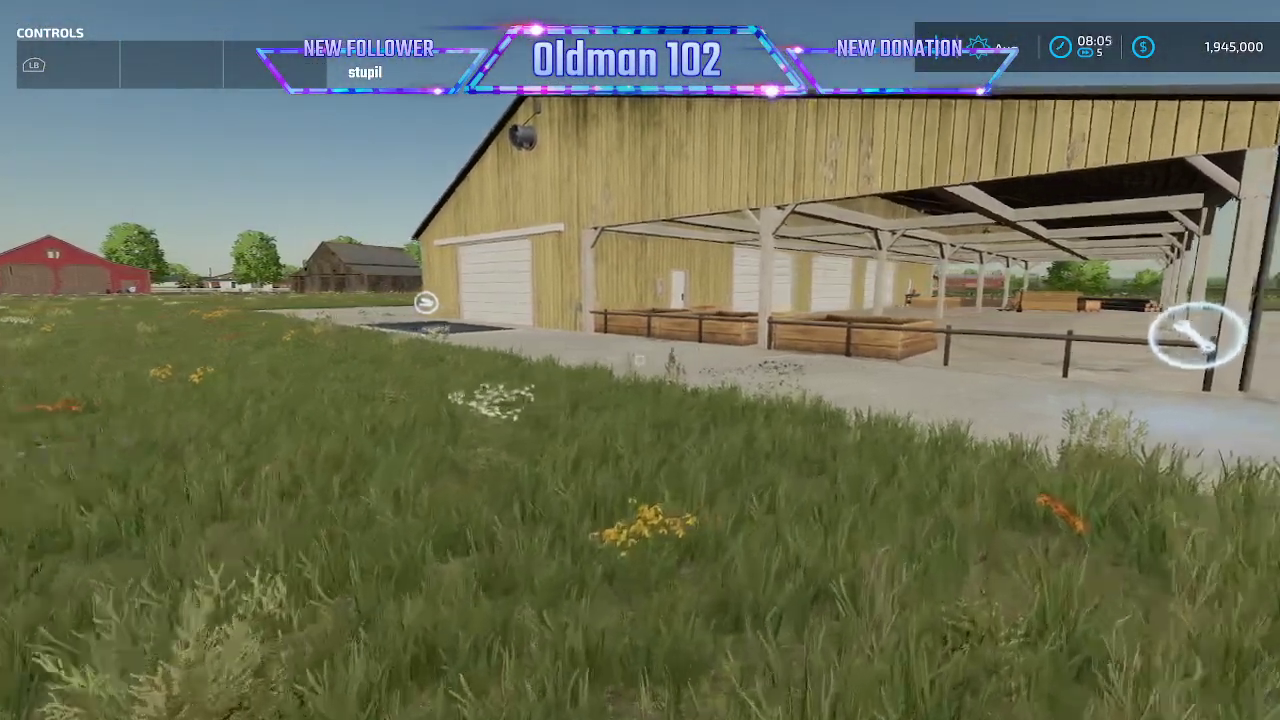
{"action": "key", "text": "w"}
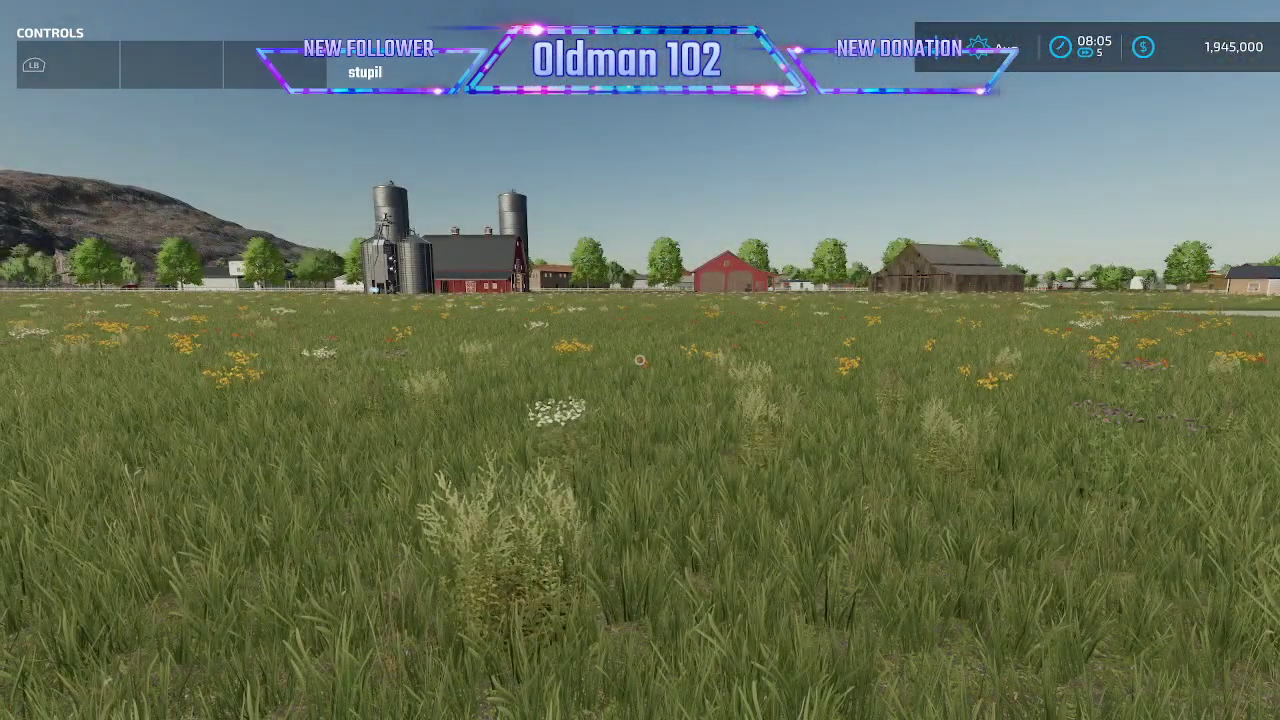
{"action": "key", "text": "w"}
{"action": "key", "text": "p"}
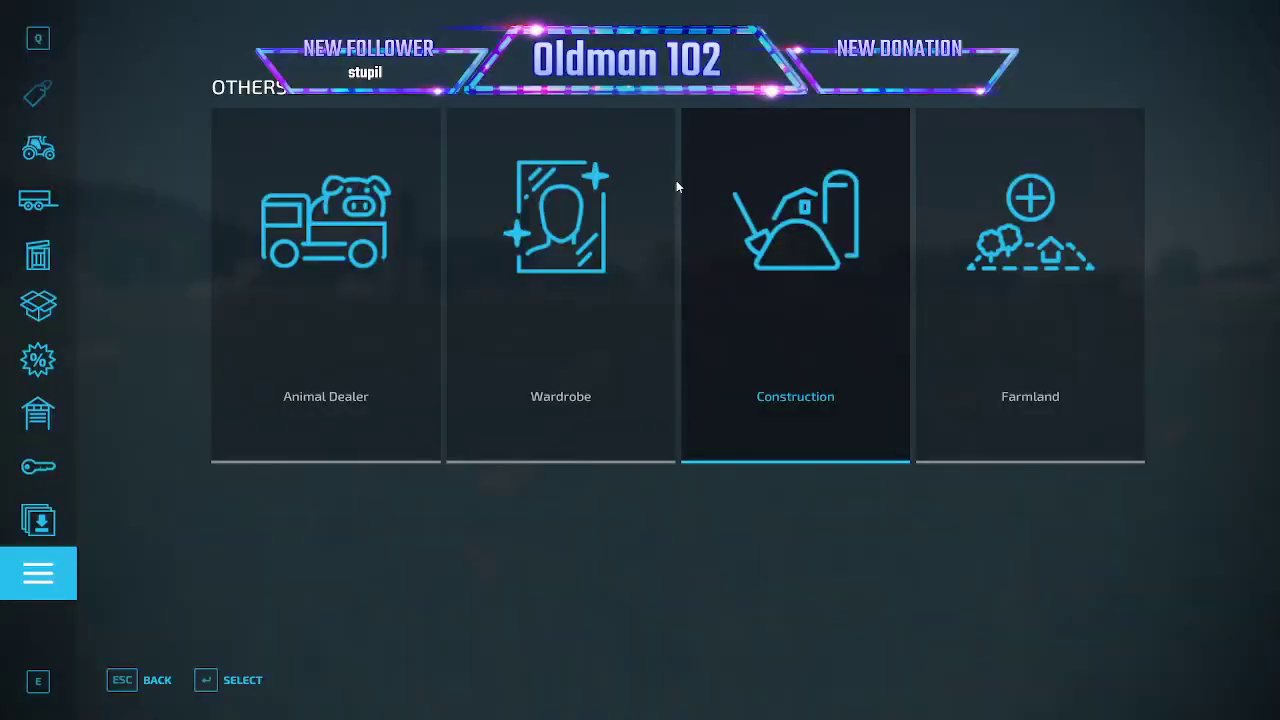
{"action": "left_click", "coordinate": [38, 148]}
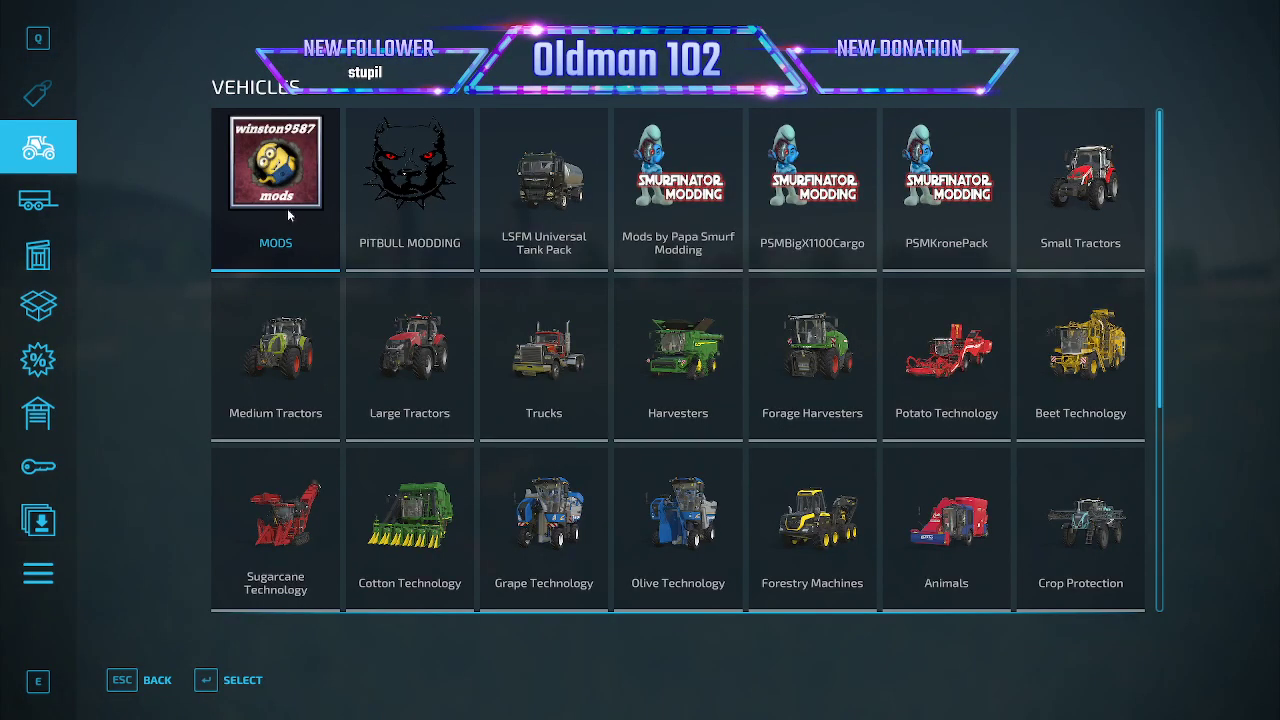
{"action": "left_click", "coordinate": [301, 234]}
{"action": "left_click", "coordinate": [772, 333]}
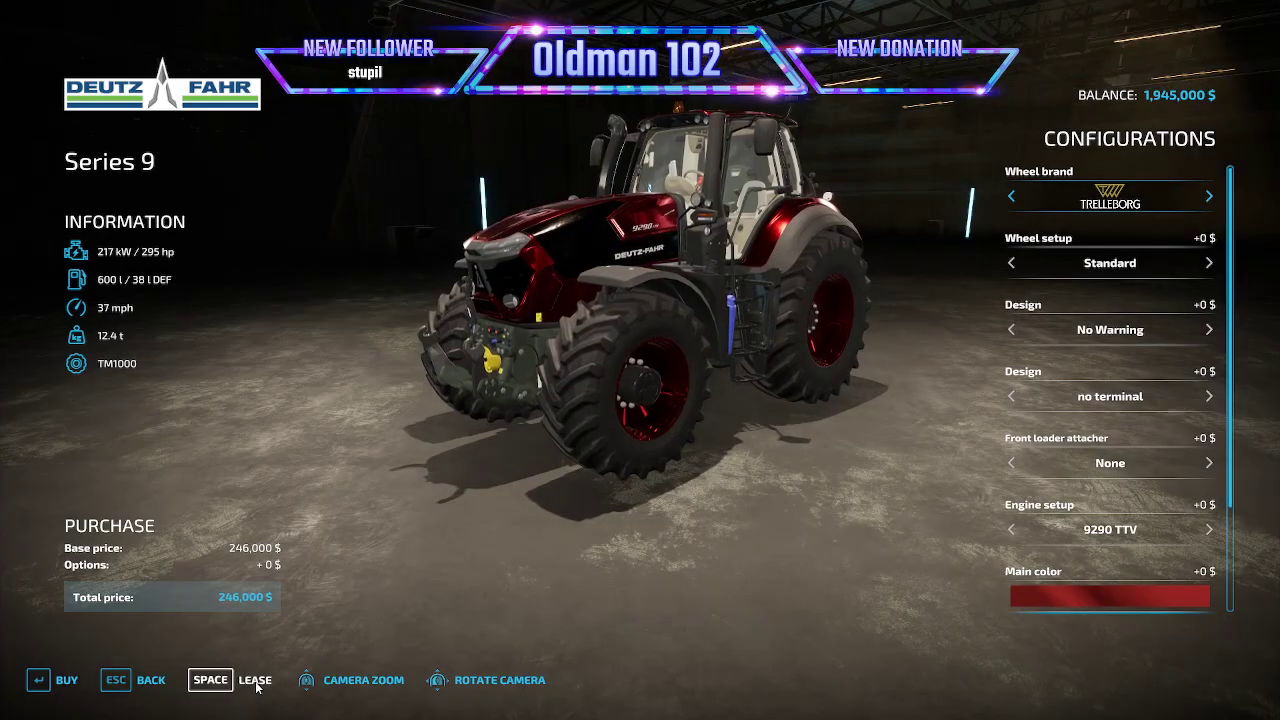
{"action": "left_click", "coordinate": [256, 682]}
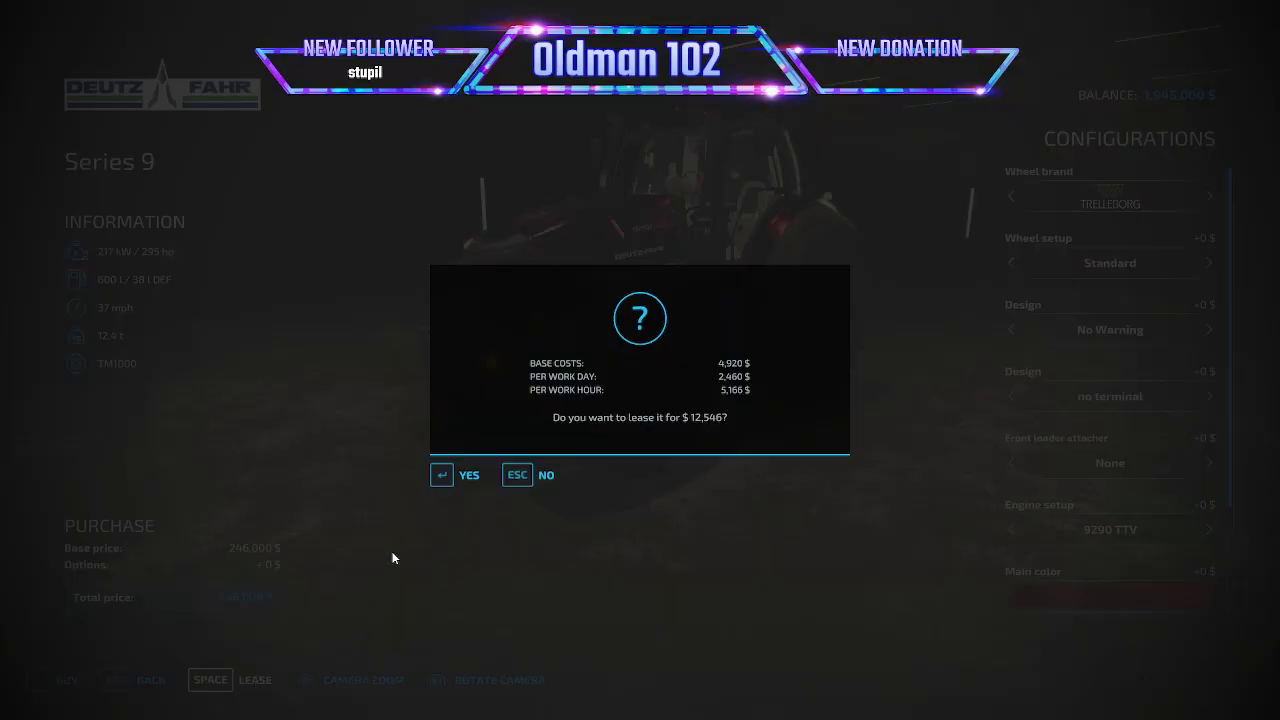
{"action": "left_click", "coordinate": [463, 479]}
{"action": "left_click", "coordinate": [465, 452]}
{"action": "left_click", "coordinate": [150, 680]}
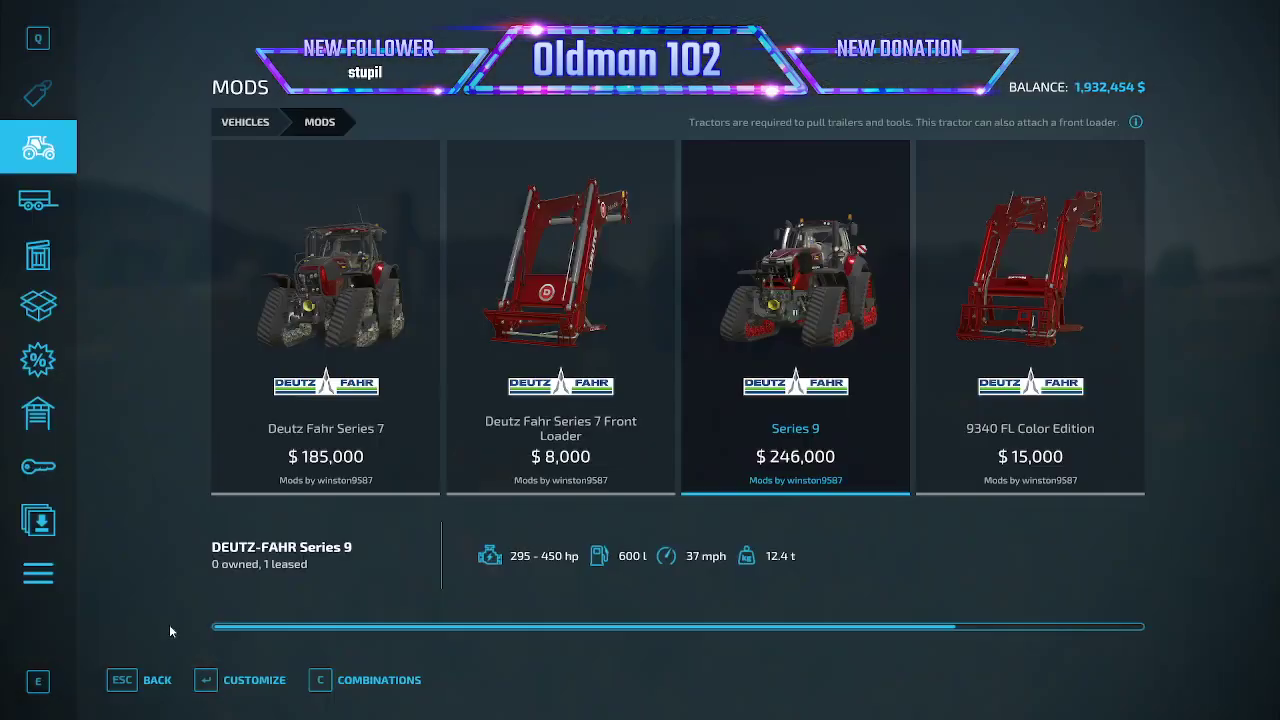
- Lease the CLAAS CARAT 140 TD trailer with the Extension configuration and leave the shop
{"action": "left_click", "coordinate": [60, 200]}
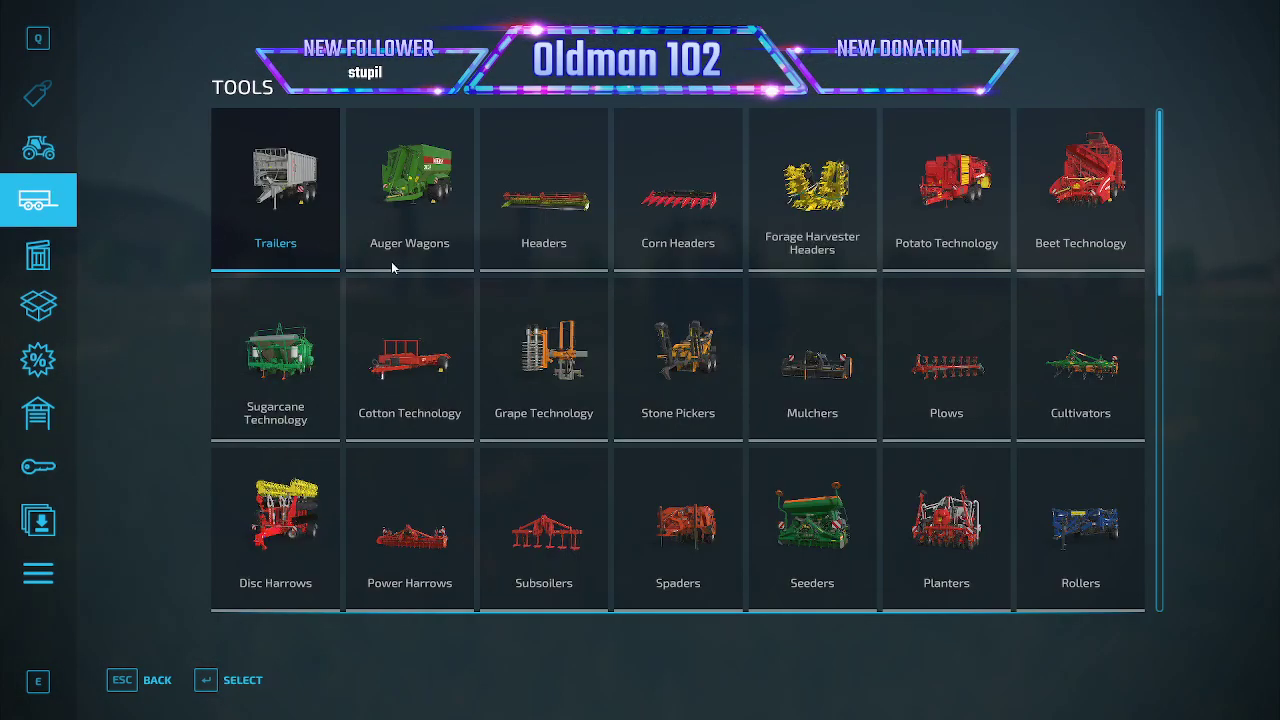
{"action": "left_click", "coordinate": [324, 229]}
{"action": "left_click", "coordinate": [800, 296]}
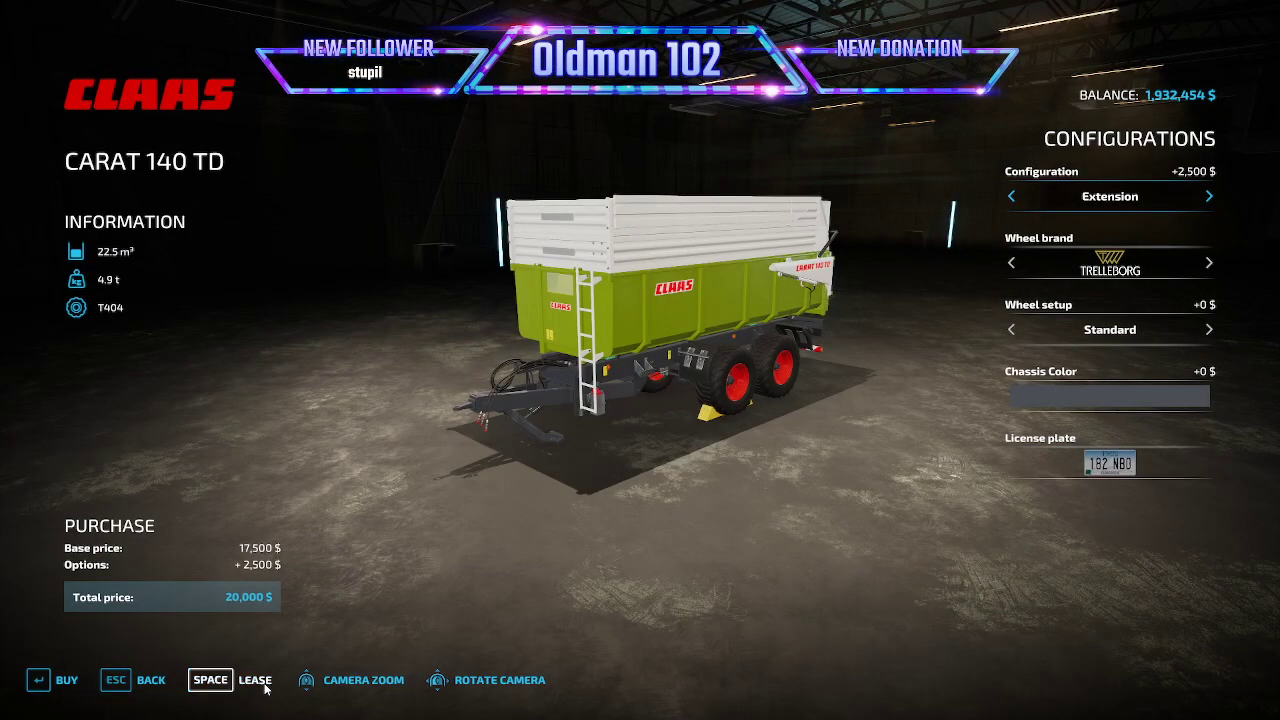
{"action": "left_click", "coordinate": [263, 685]}
{"action": "left_click", "coordinate": [460, 476]}
{"action": "left_click", "coordinate": [463, 452]}
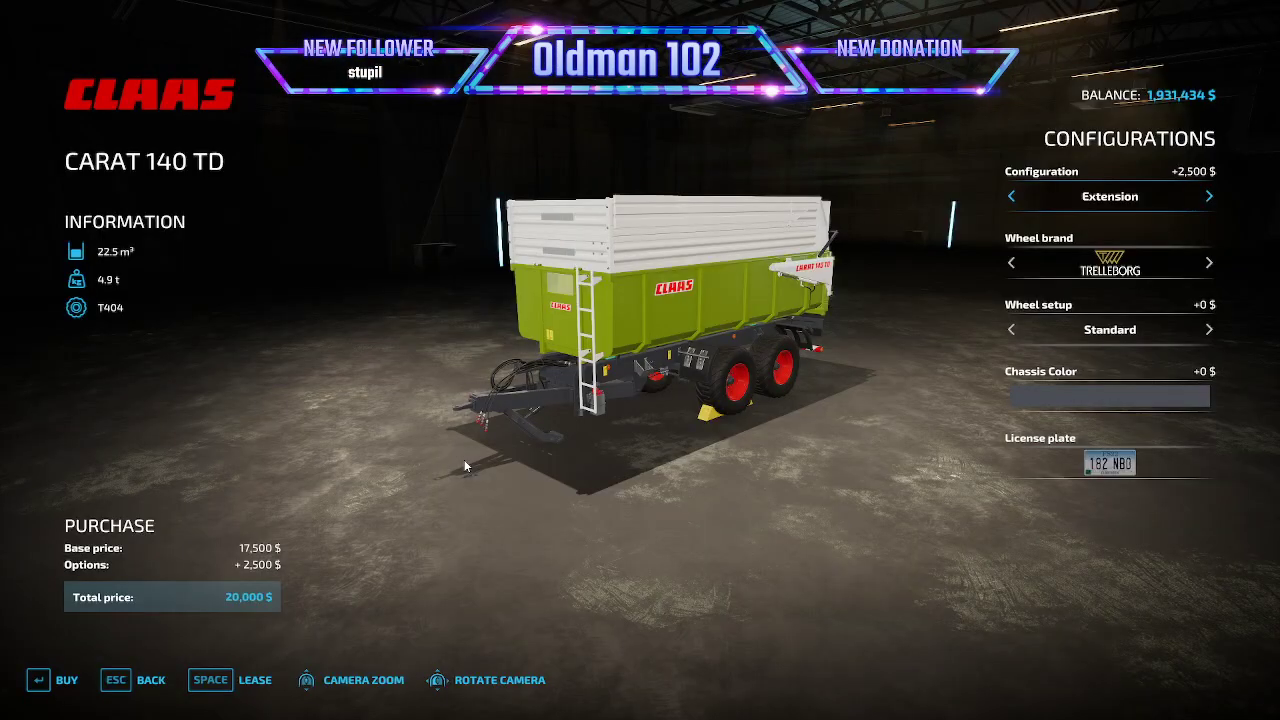
{"action": "key", "text": "Escape"}
{"action": "key", "text": "Escape"}
{"action": "key", "text": "Escape"}
- Enter the leased Deutz-Fahr tractor, back it up to the CLAAS trailer and attach the trailer
{"action": "key", "text": "Tab"}
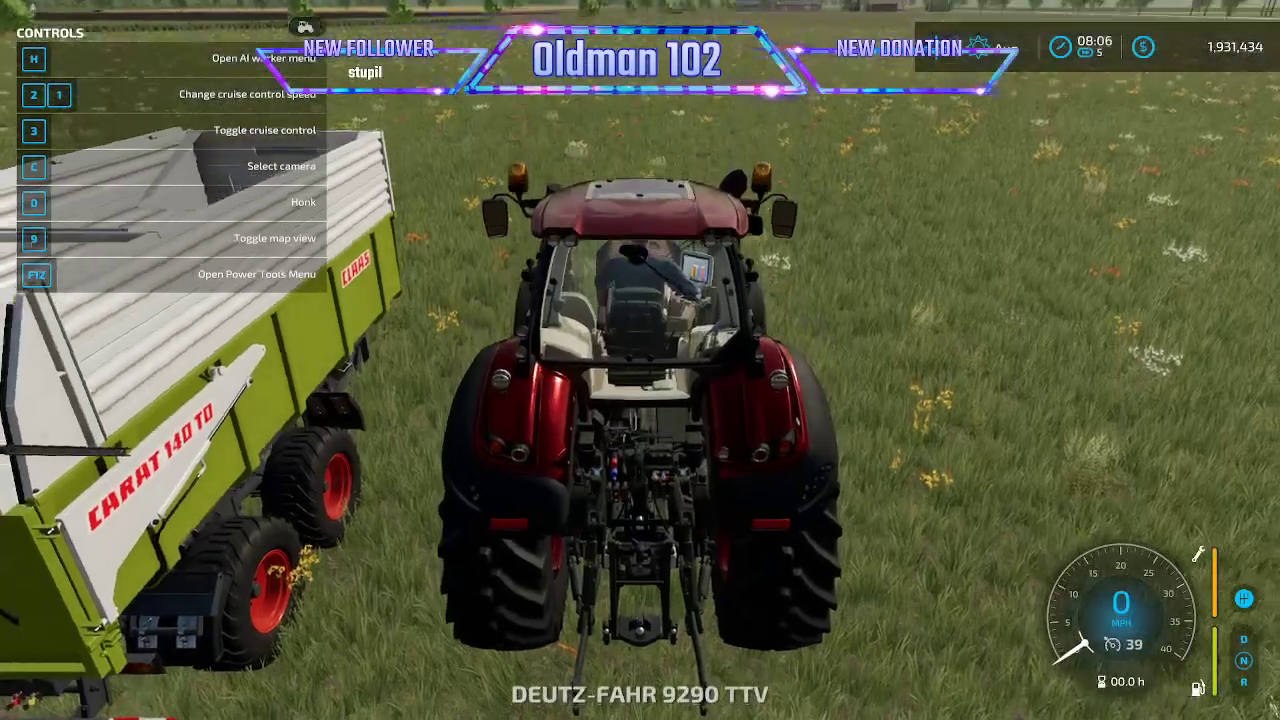
{"action": "scroll", "coordinate": [640, 360], "scroll_direction": "down", "scroll_amount": 10}
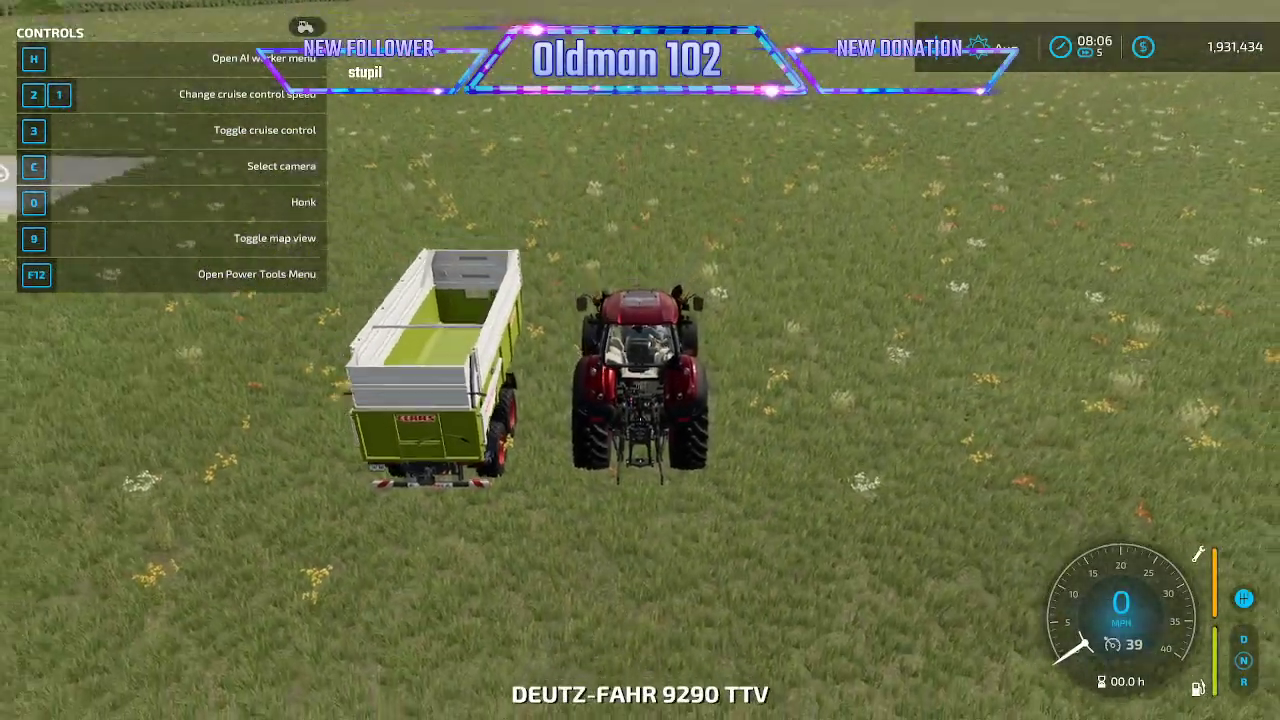
{"action": "key", "text": "w"}
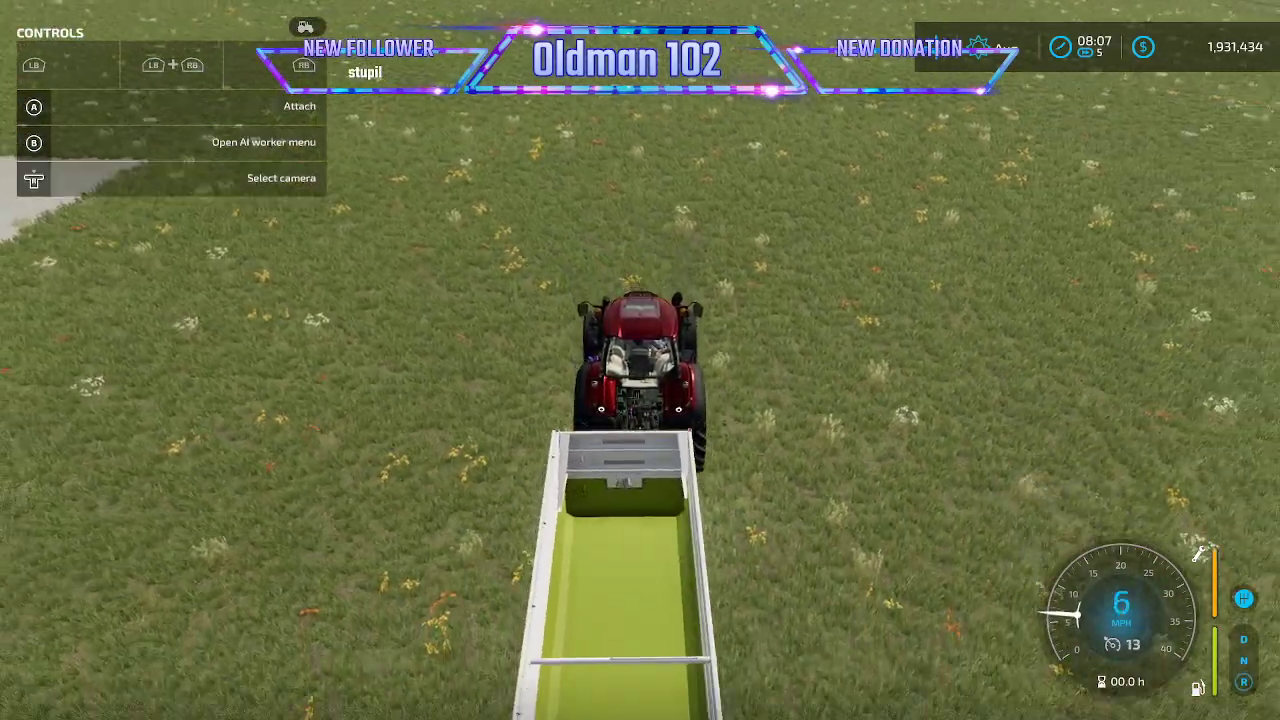
- Fill the CLAAS trailer with WOODCHIPS using the Power Tools Fill vehicle action
{"action": "key", "text": "ctrl+Delete"}
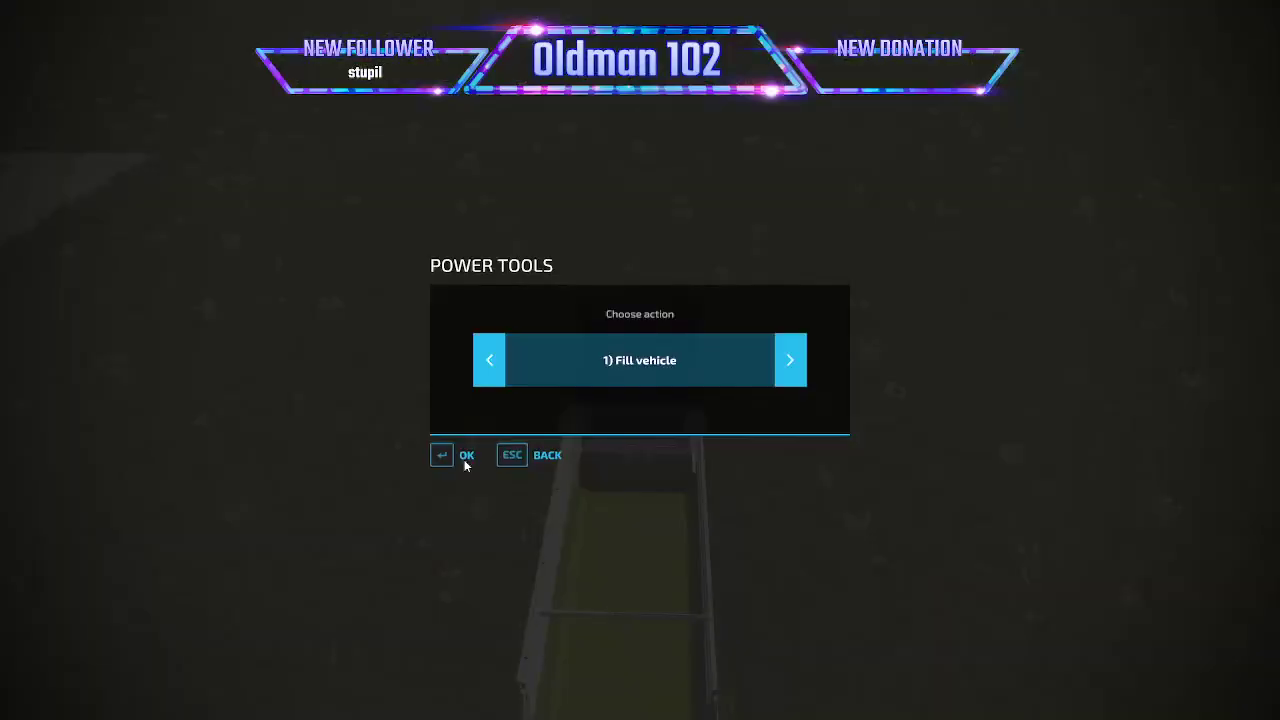
{"action": "left_click", "coordinate": [467, 458]}
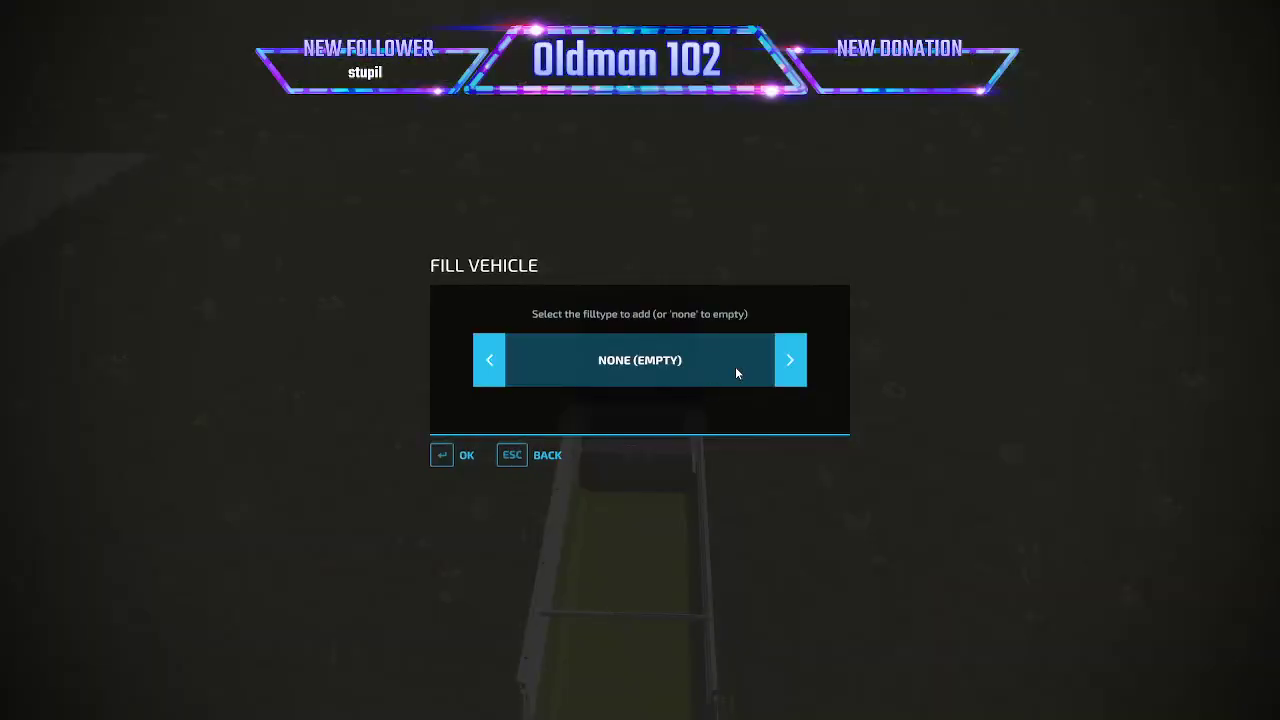
{"action": "left_click", "coordinate": [486, 366]}
{"action": "left_click", "coordinate": [486, 366]}
{"action": "left_click", "coordinate": [486, 366]}
{"action": "left_click", "coordinate": [486, 366]}
{"action": "left_click", "coordinate": [487, 366]}
{"action": "left_click", "coordinate": [487, 366]}
{"action": "left_click", "coordinate": [487, 366]}
{"action": "left_click", "coordinate": [487, 366]}
{"action": "left_click", "coordinate": [488, 367]}
{"action": "left_click", "coordinate": [488, 367]}
{"action": "left_click", "coordinate": [488, 367]}
{"action": "left_click", "coordinate": [488, 367]}
{"action": "left_click", "coordinate": [488, 367]}
{"action": "left_click", "coordinate": [488, 367]}
{"action": "left_click", "coordinate": [488, 367]}
{"action": "left_click", "coordinate": [488, 367]}
{"action": "left_click", "coordinate": [488, 367]}
{"action": "left_click", "coordinate": [488, 367]}
{"action": "left_click", "coordinate": [488, 367]}
{"action": "left_click", "coordinate": [488, 367]}
{"action": "left_click", "coordinate": [488, 367]}
{"action": "left_click", "coordinate": [488, 367]}
{"action": "left_click", "coordinate": [488, 367]}
{"action": "left_click", "coordinate": [488, 367]}
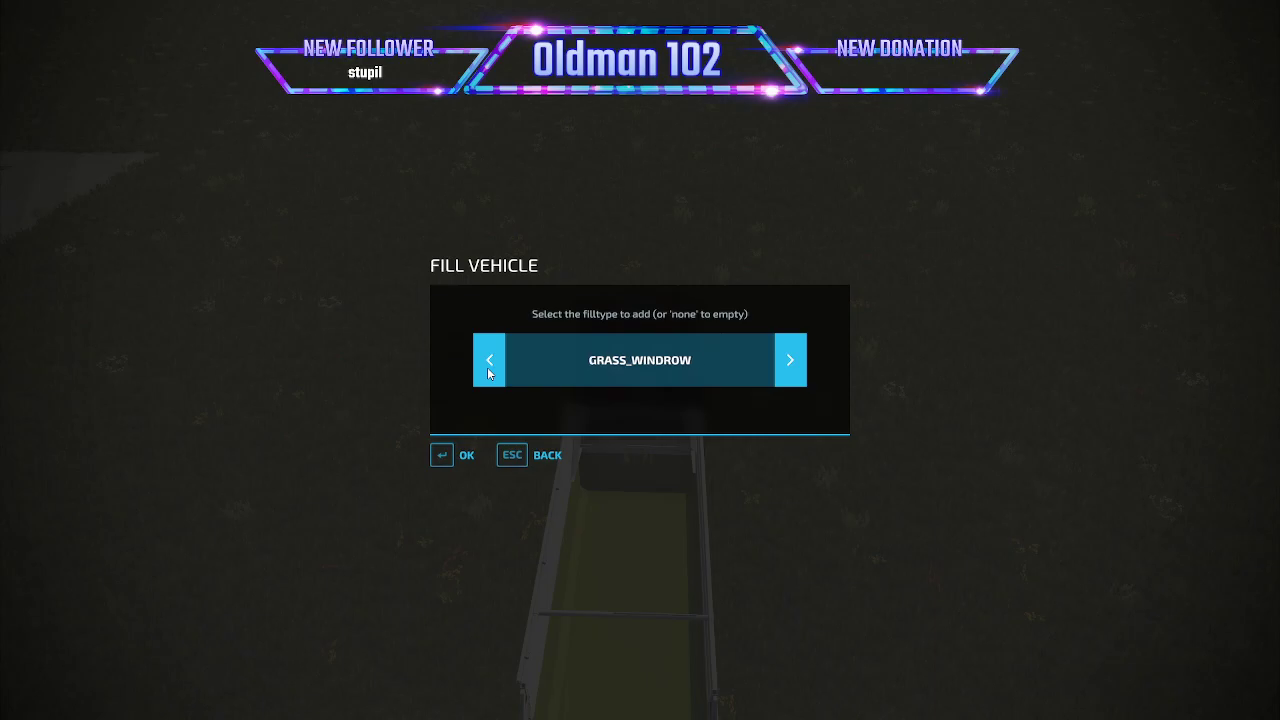
{"action": "left_click", "coordinate": [488, 368]}
{"action": "left_click", "coordinate": [488, 368]}
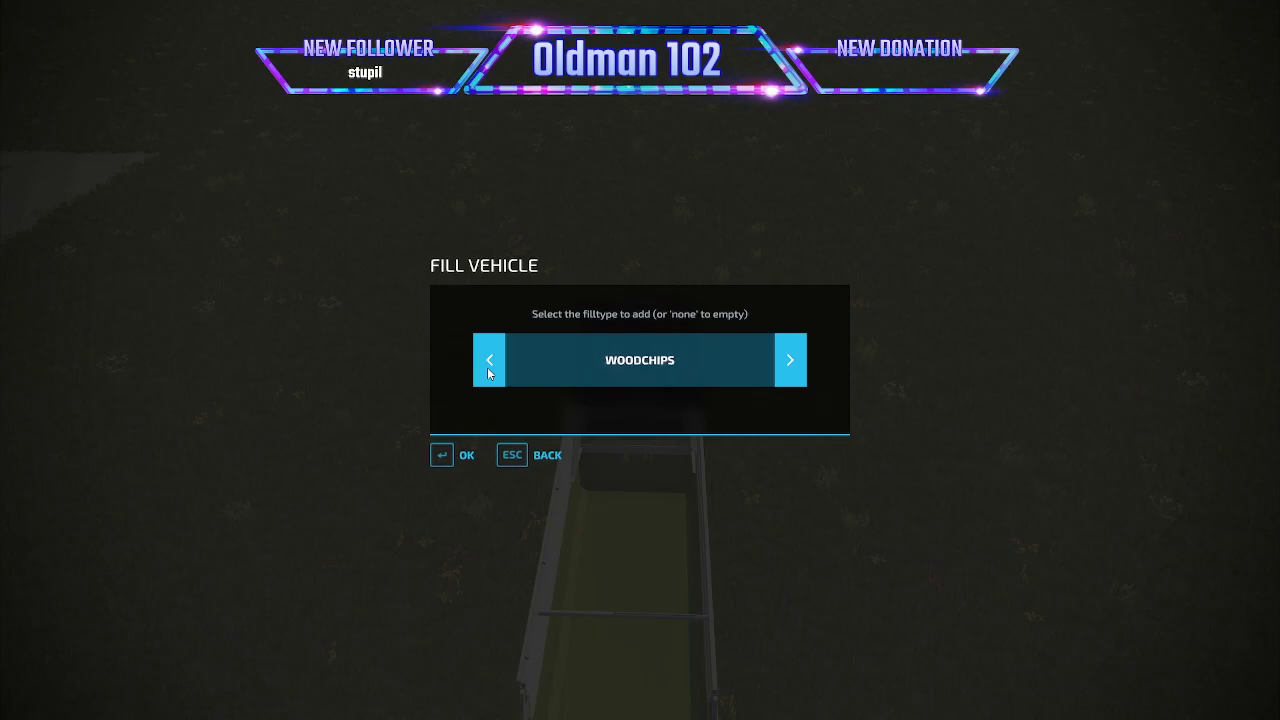
{"action": "left_click", "coordinate": [466, 455]}
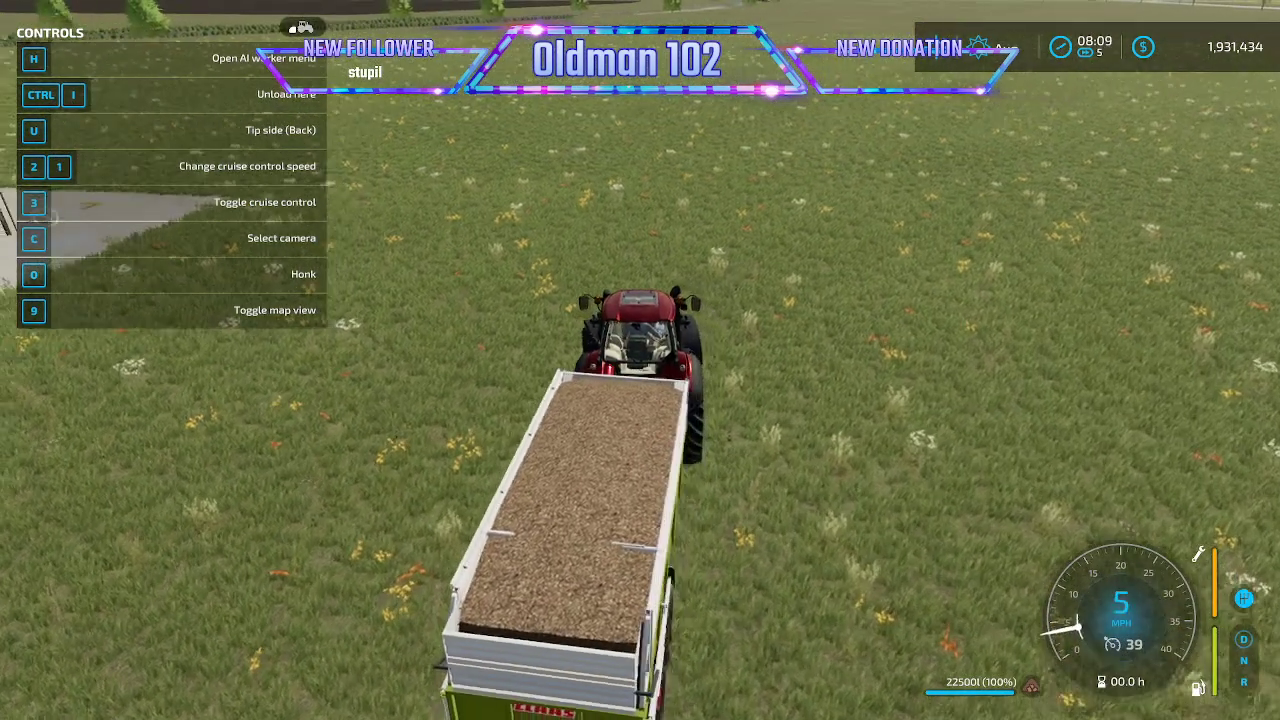
- Haul the wood chips around to the Mammoth Mill's unloading grate and tip the trailer's load there
{"action": "key", "text": "w"}
{"action": "key", "text": "a"}
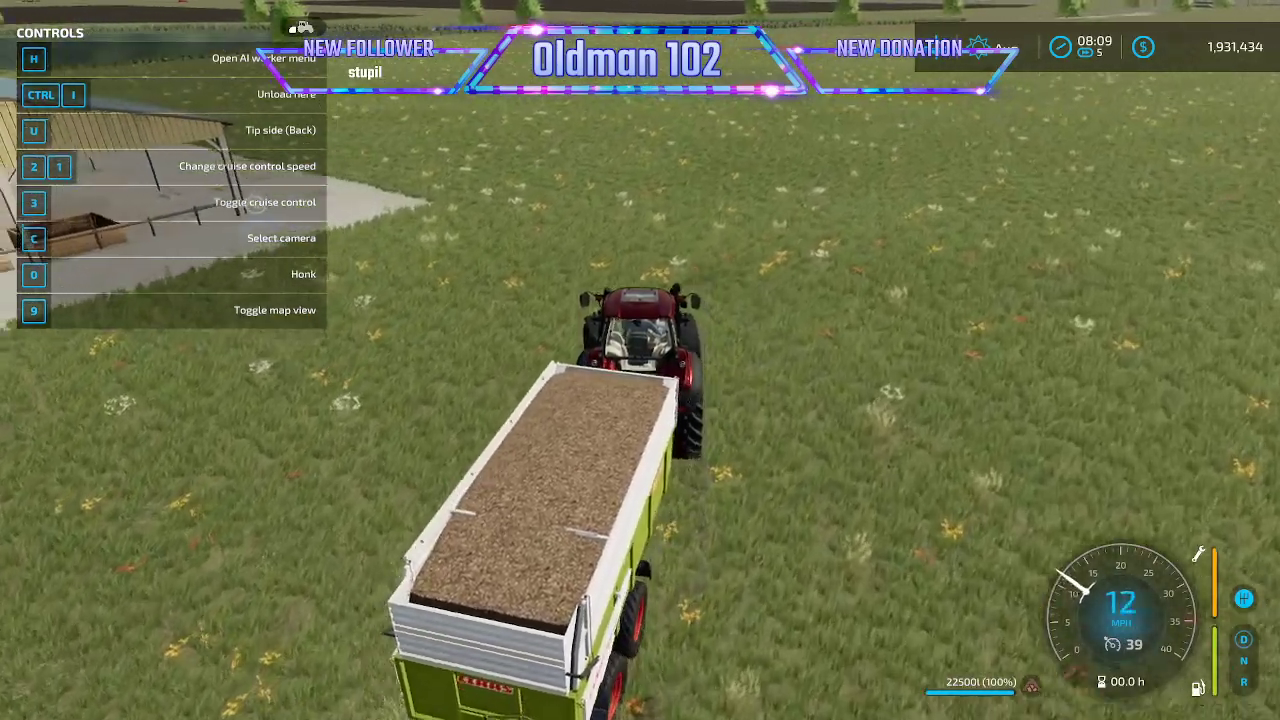
{"action": "key", "text": "w"}
{"action": "key", "text": "a"}
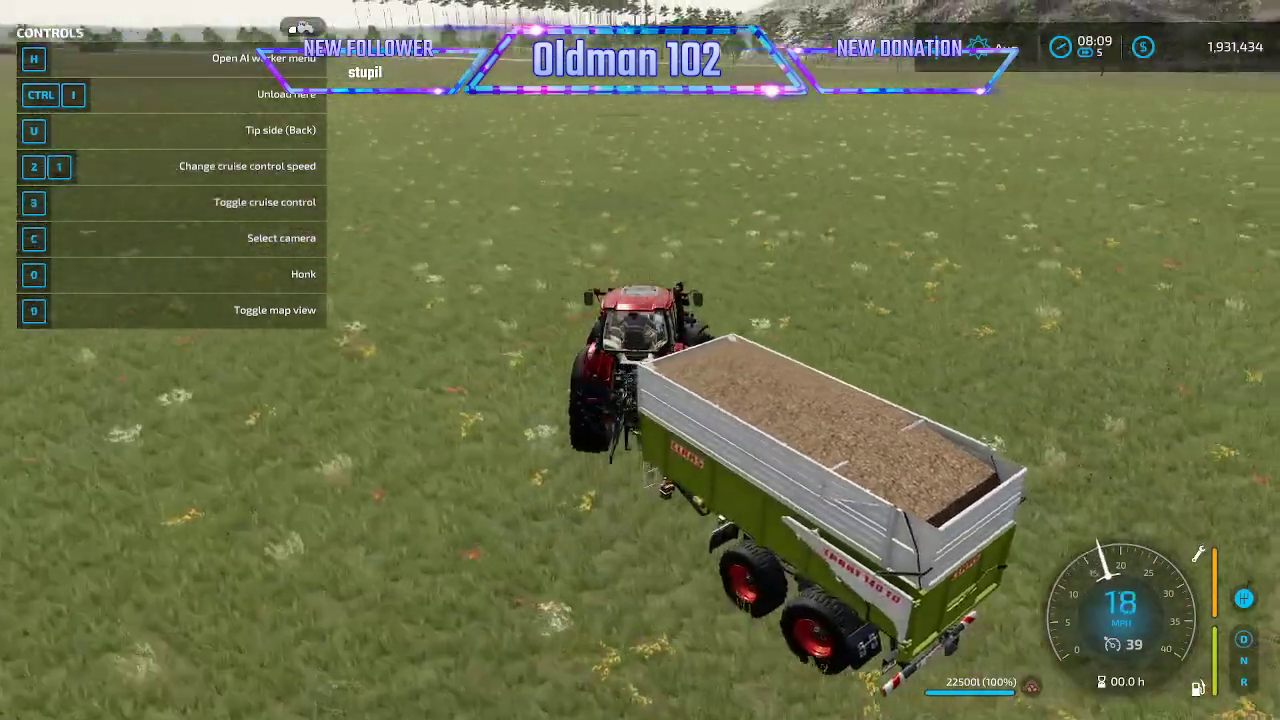
{"action": "key", "text": "w"}
{"action": "key", "text": "d"}
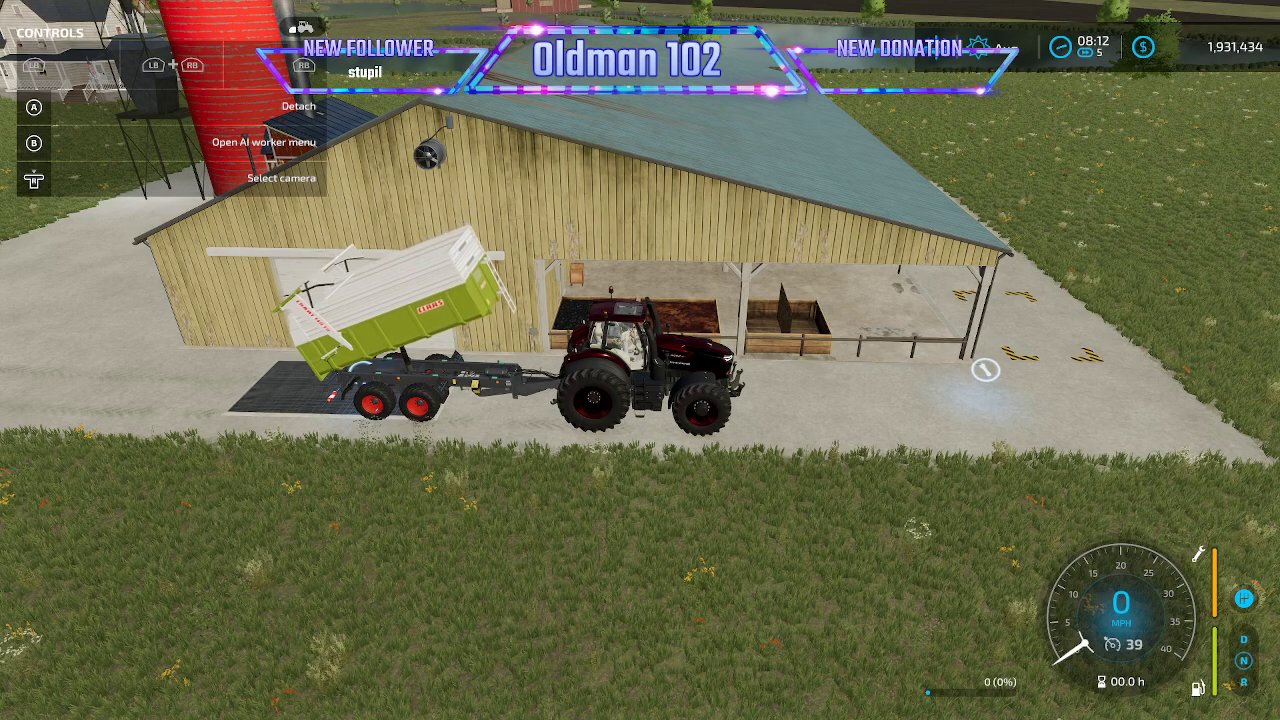
- Leave the tractor, walk to the Mammoth Mill's management point and activate its Planks production
{"action": "key", "text": "e"}
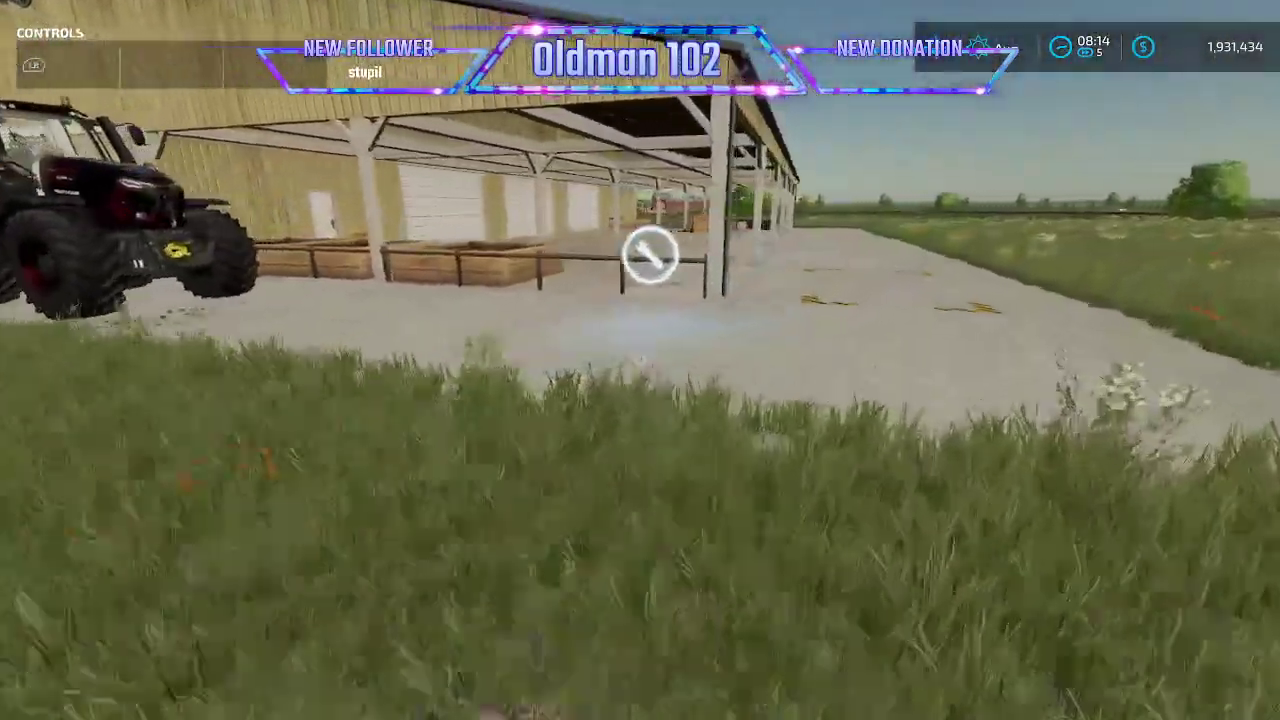
{"action": "key", "text": "r"}
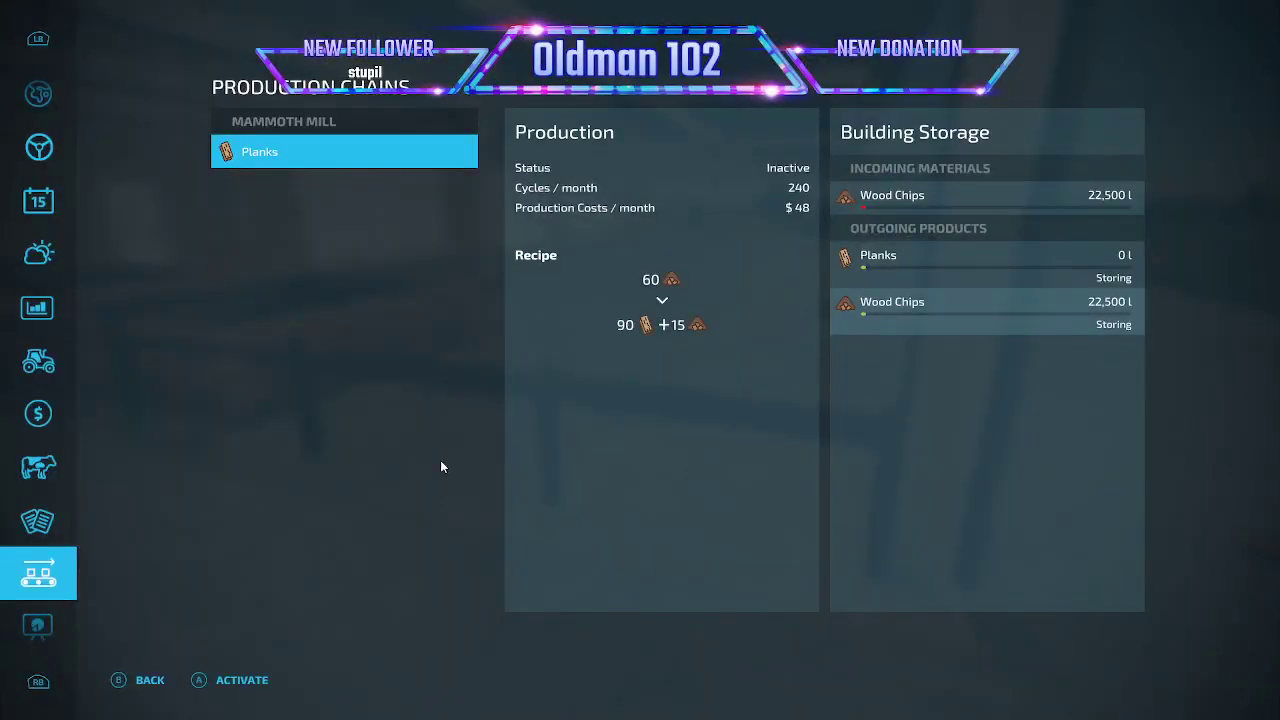
{"action": "left_click", "coordinate": [255, 684]}
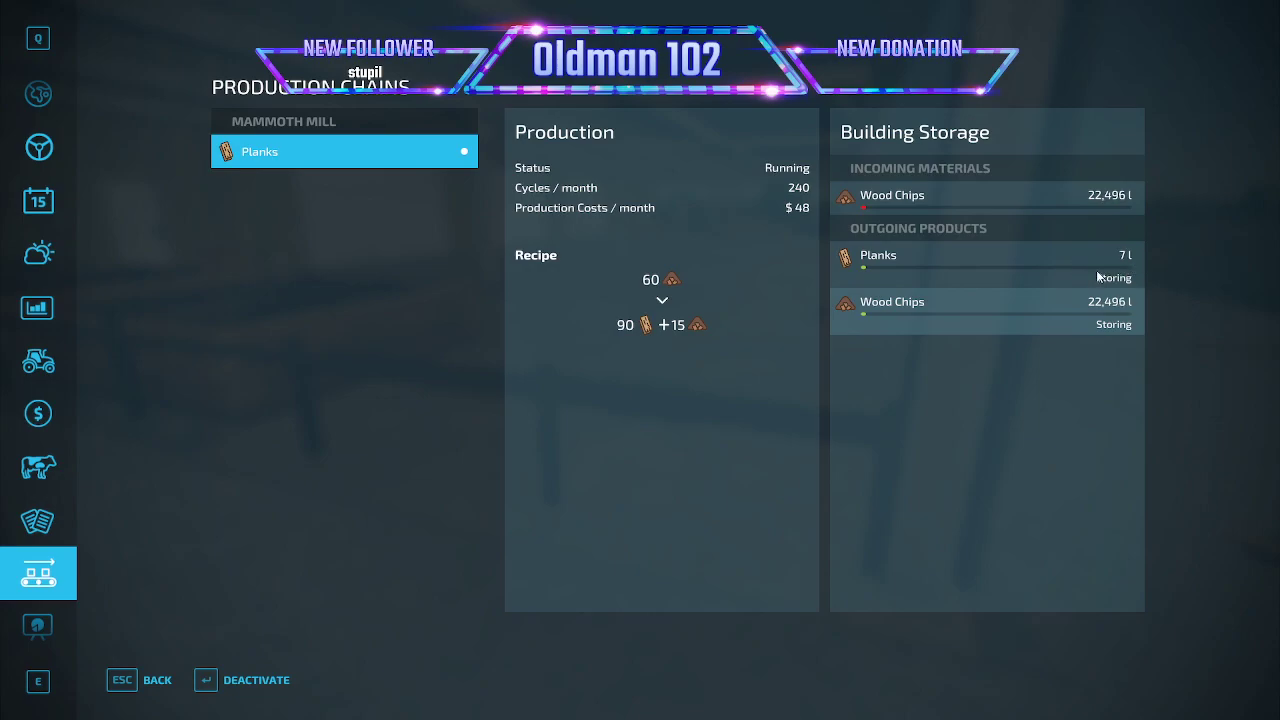
{"action": "key", "text": "Escape"}
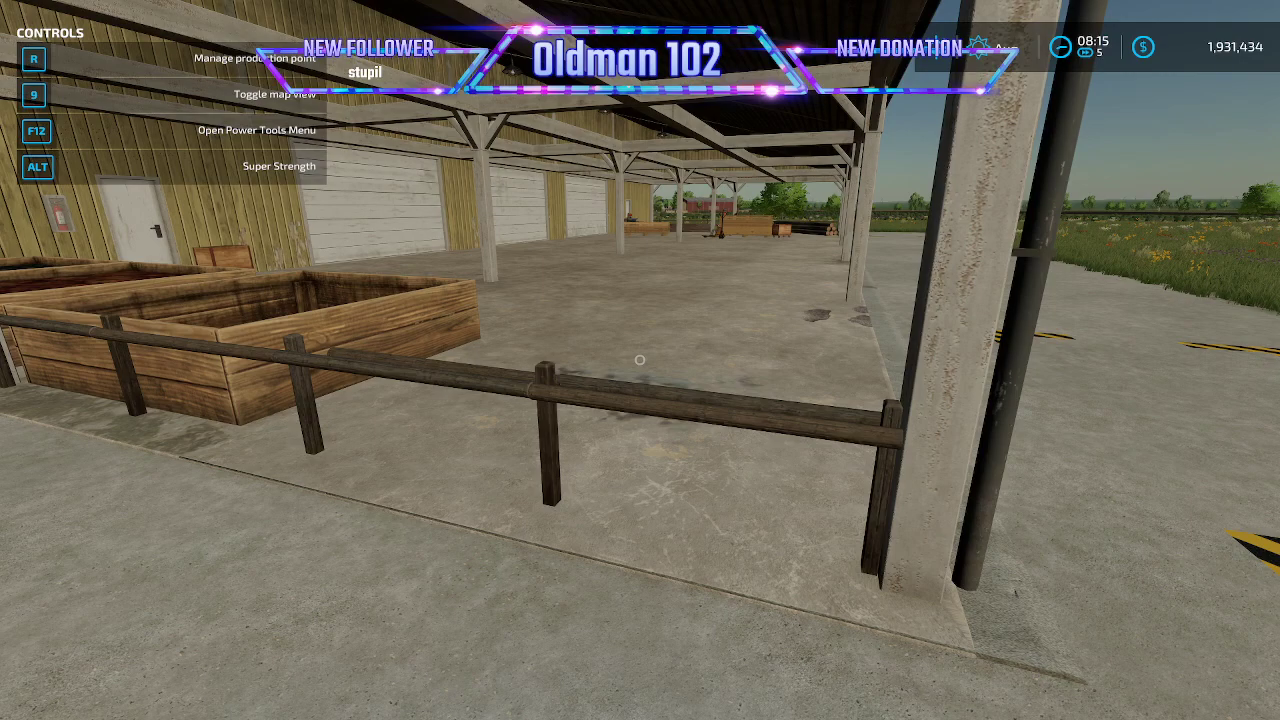
- Speed the game time up to 360x and check the Mammoth Mill's production storage as planks are made
{"action": "key", "text": "s"}
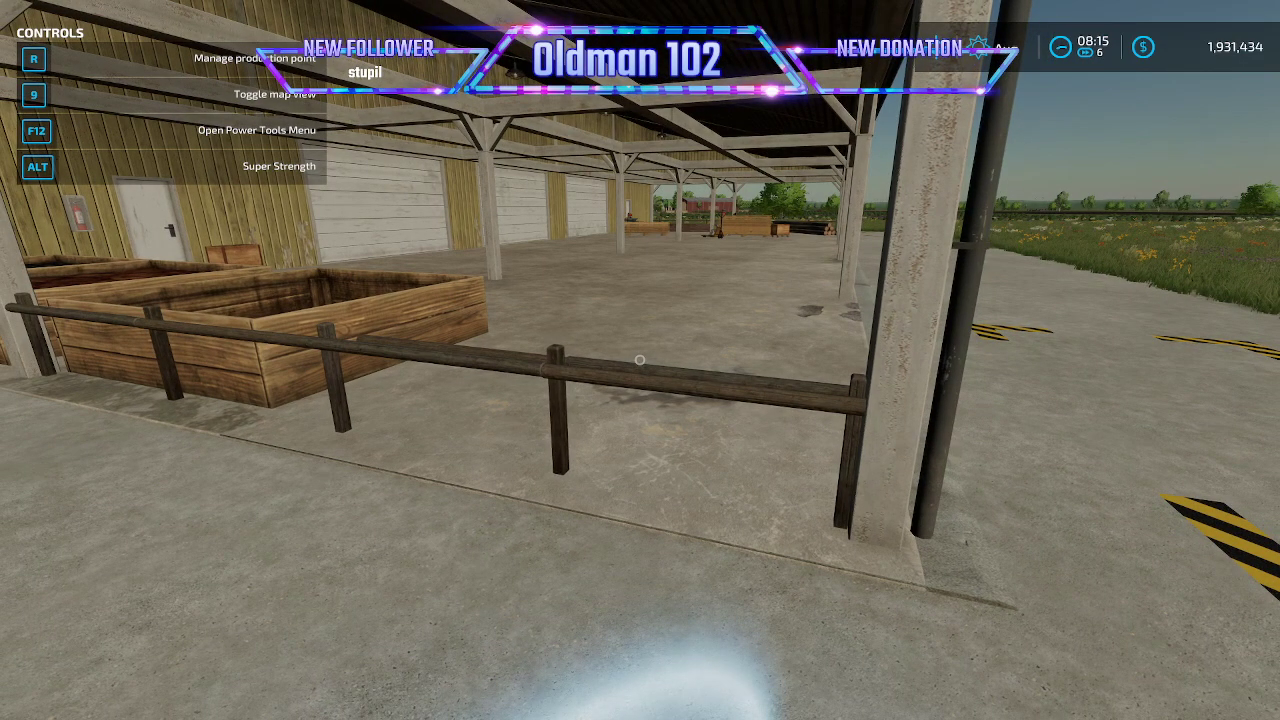
{"action": "key", "text": "8"}
{"action": "key", "text": "8"}
{"action": "key", "text": "8"}
{"action": "key", "text": "8"}
{"action": "key", "text": "8"}
{"action": "key", "text": "8"}
{"action": "key", "text": "8"}
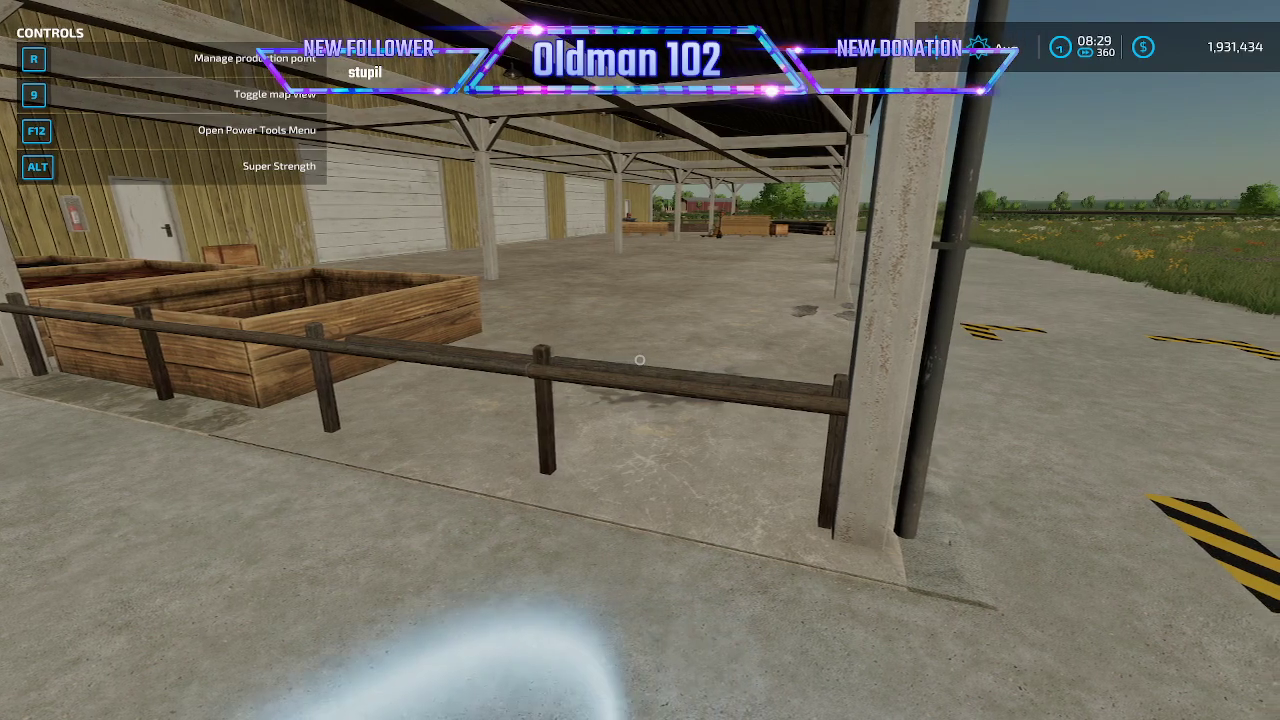
{"action": "key", "text": "r"}
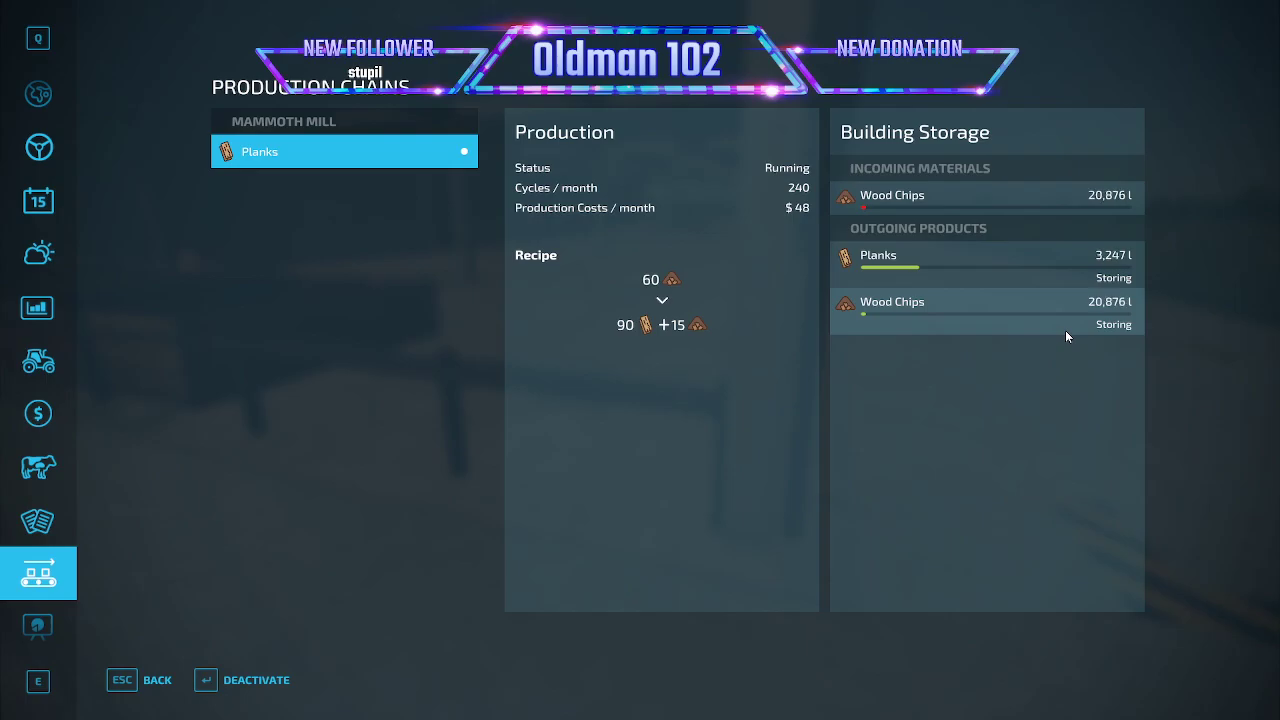
{"action": "key", "text": "Escape"}
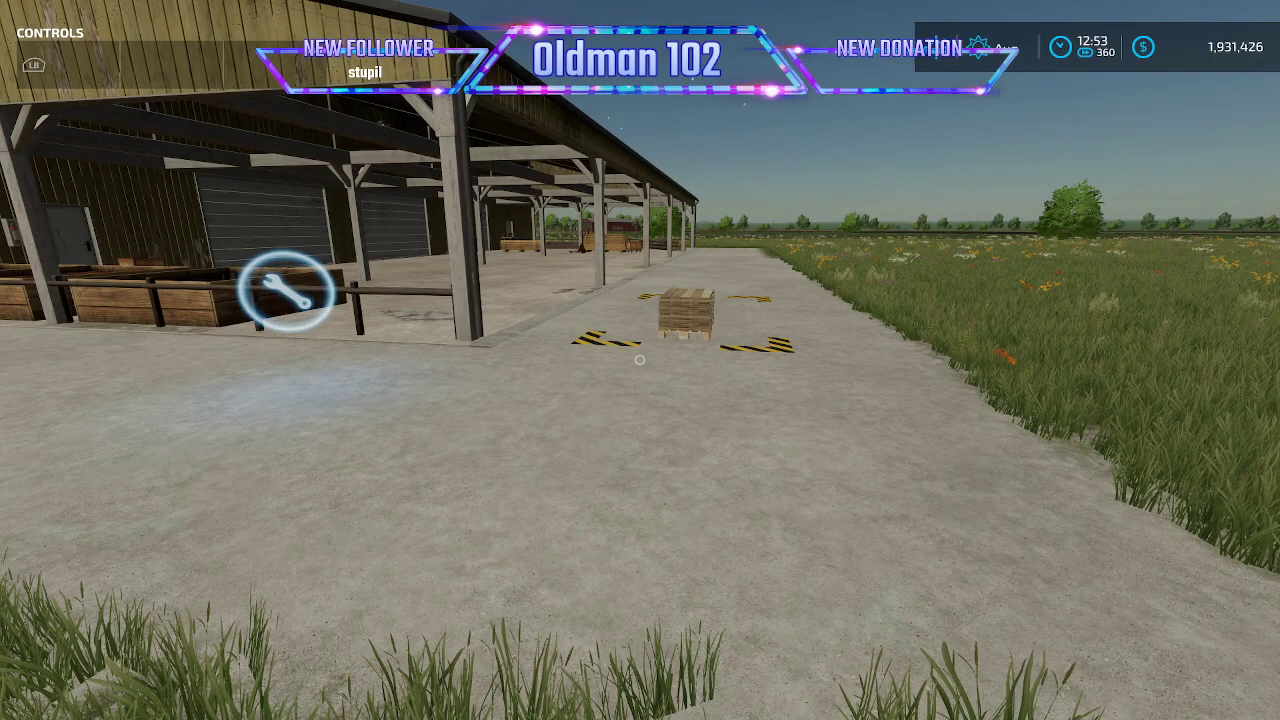
- Slow the game time down to 3x
{"action": "key", "text": "7"}
{"action": "key", "text": "7"}
{"action": "key", "text": "7"}
{"action": "key", "text": "7"}
{"action": "key", "text": "7"}
{"action": "key", "text": "7"}
{"action": "key", "text": "7"}
{"action": "key", "text": "7"}
{"action": "key", "text": "7"}
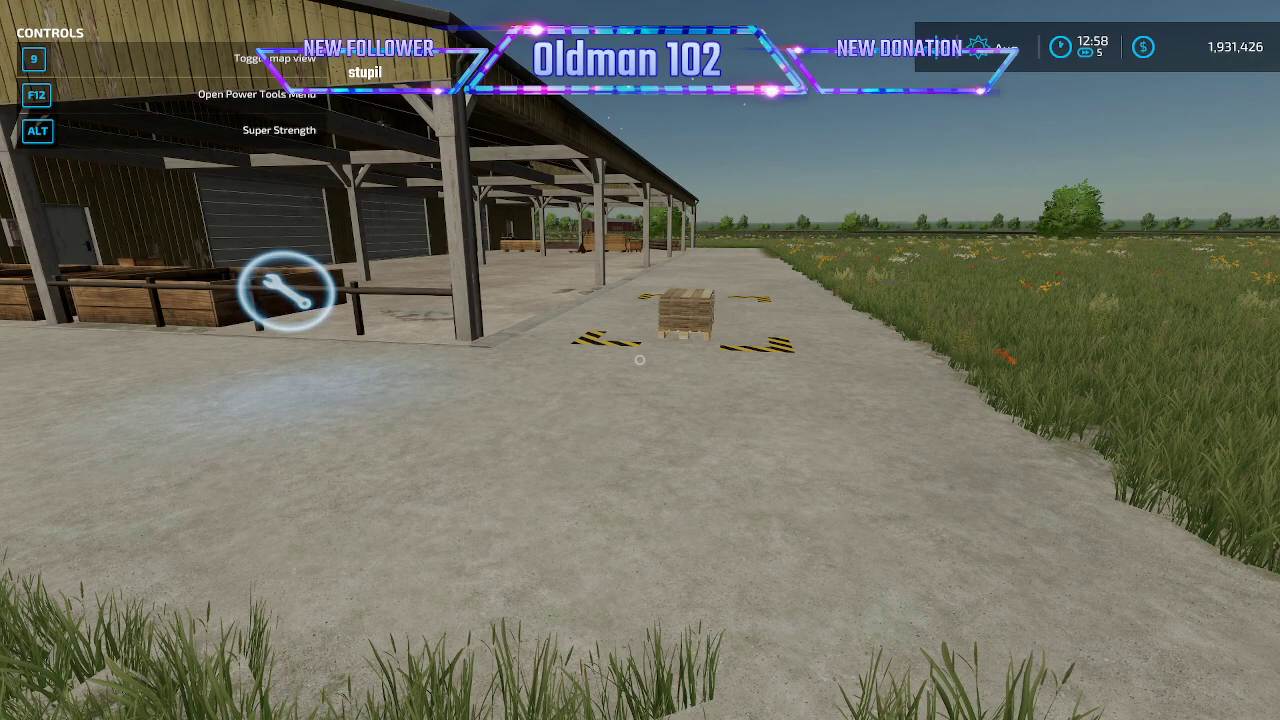
- Walk up to the wooden bins at the front of the mill and examine the wood chip fill plane from several angles
{"action": "key", "text": "w"}
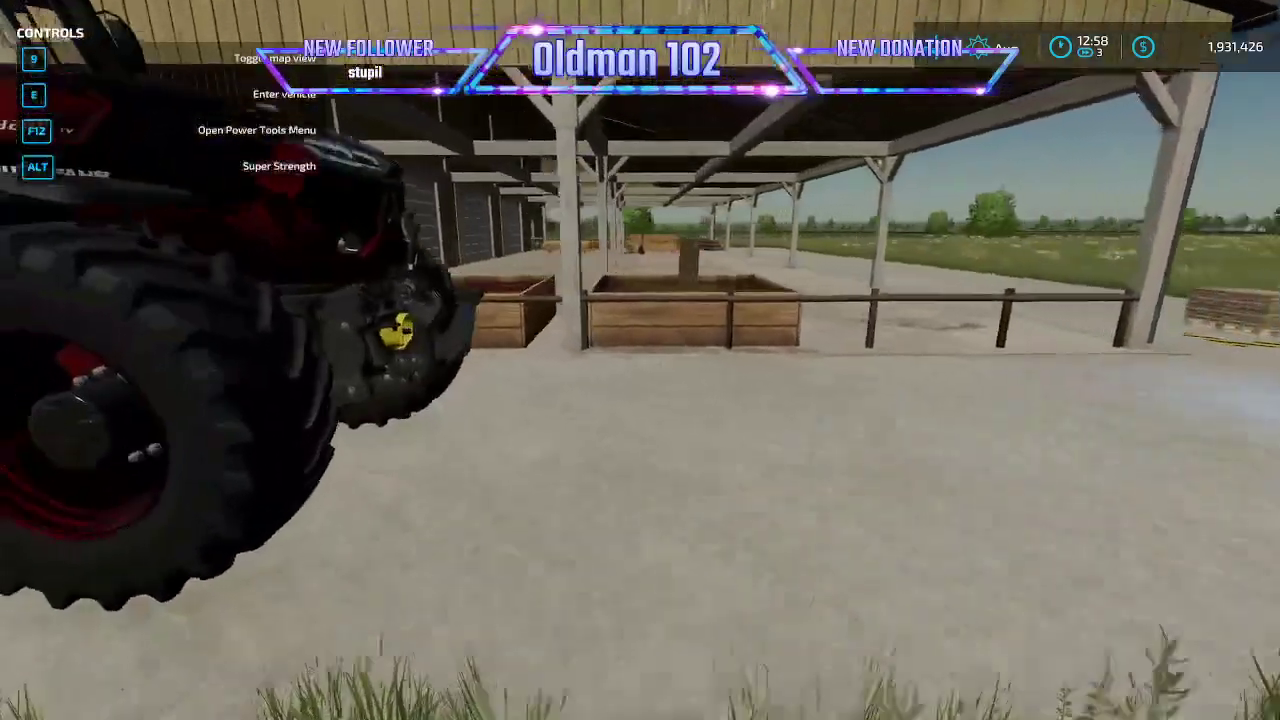
{"action": "key", "text": "w"}
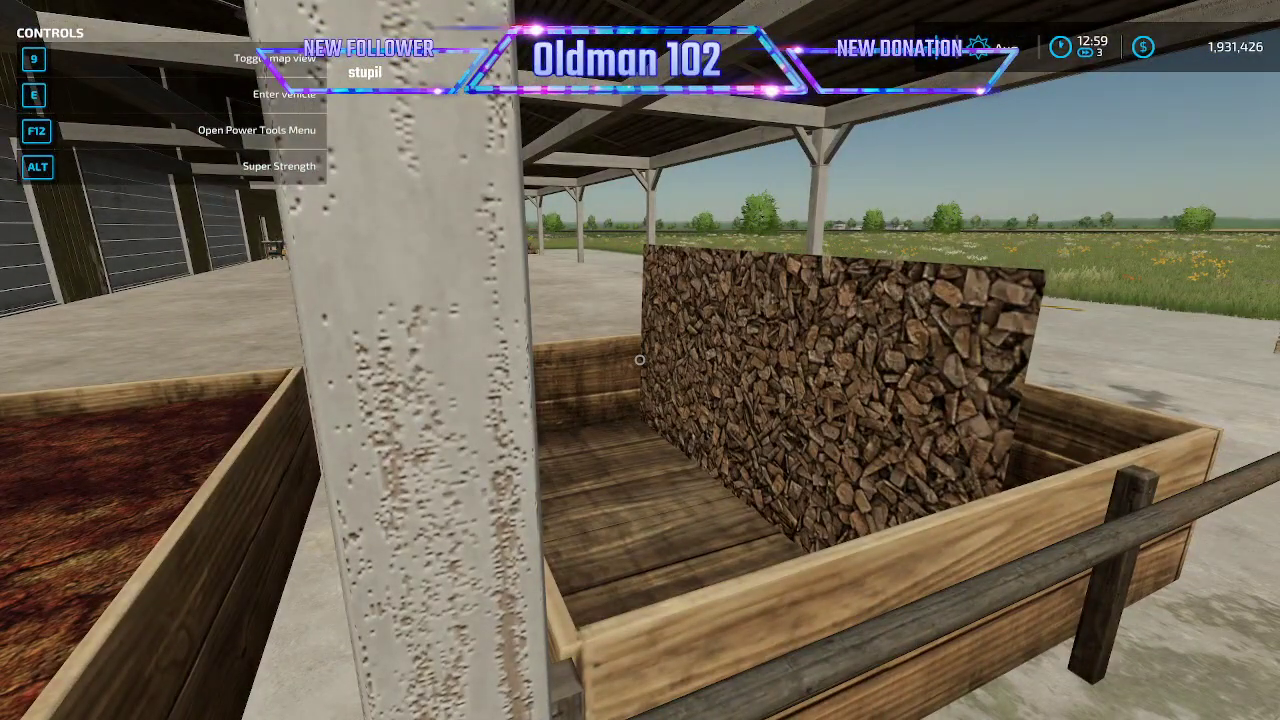
{"action": "key", "text": "d"}
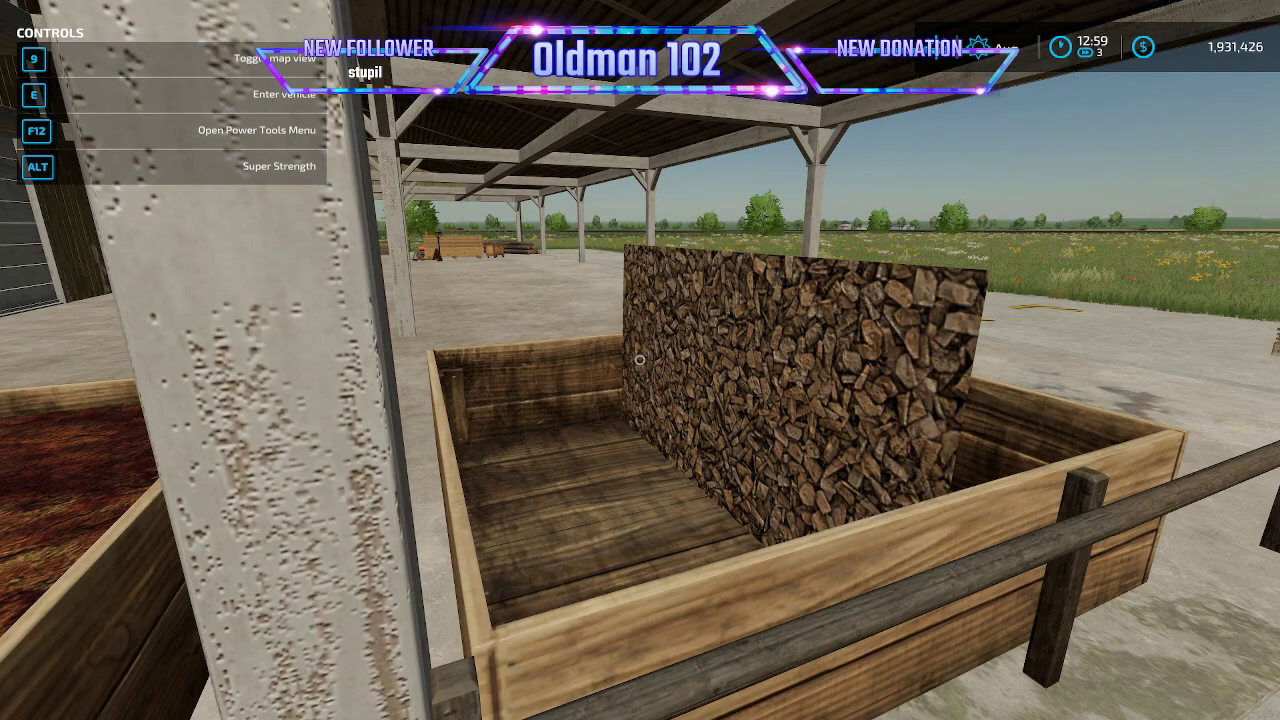
{"action": "key", "text": "s"}
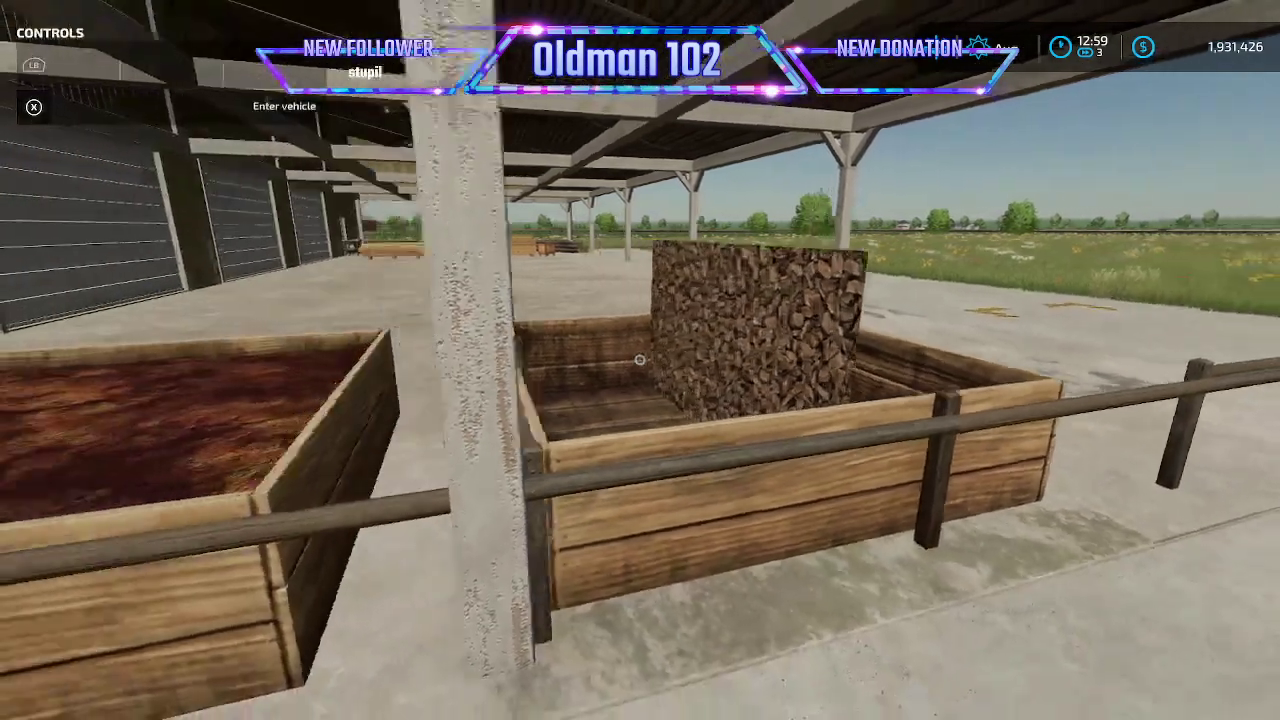
{"action": "key", "text": "a"}
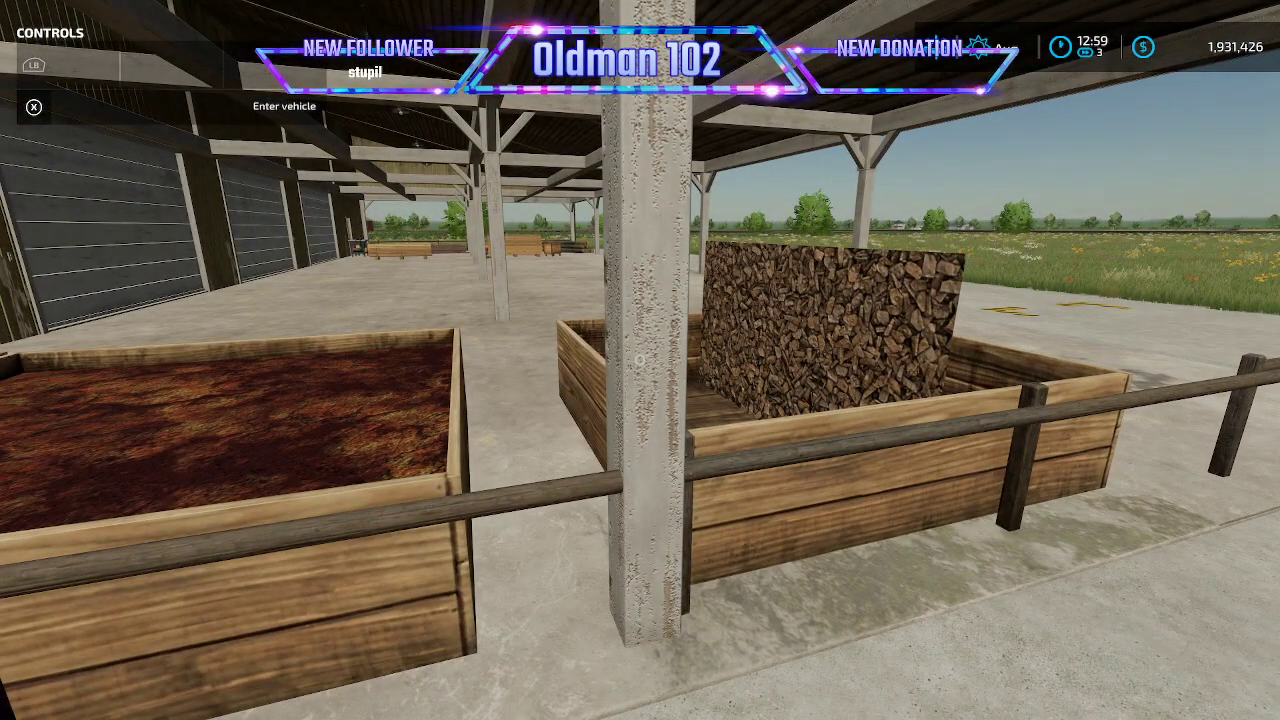
{"action": "key", "text": "d"}
{"action": "key", "text": "d"}
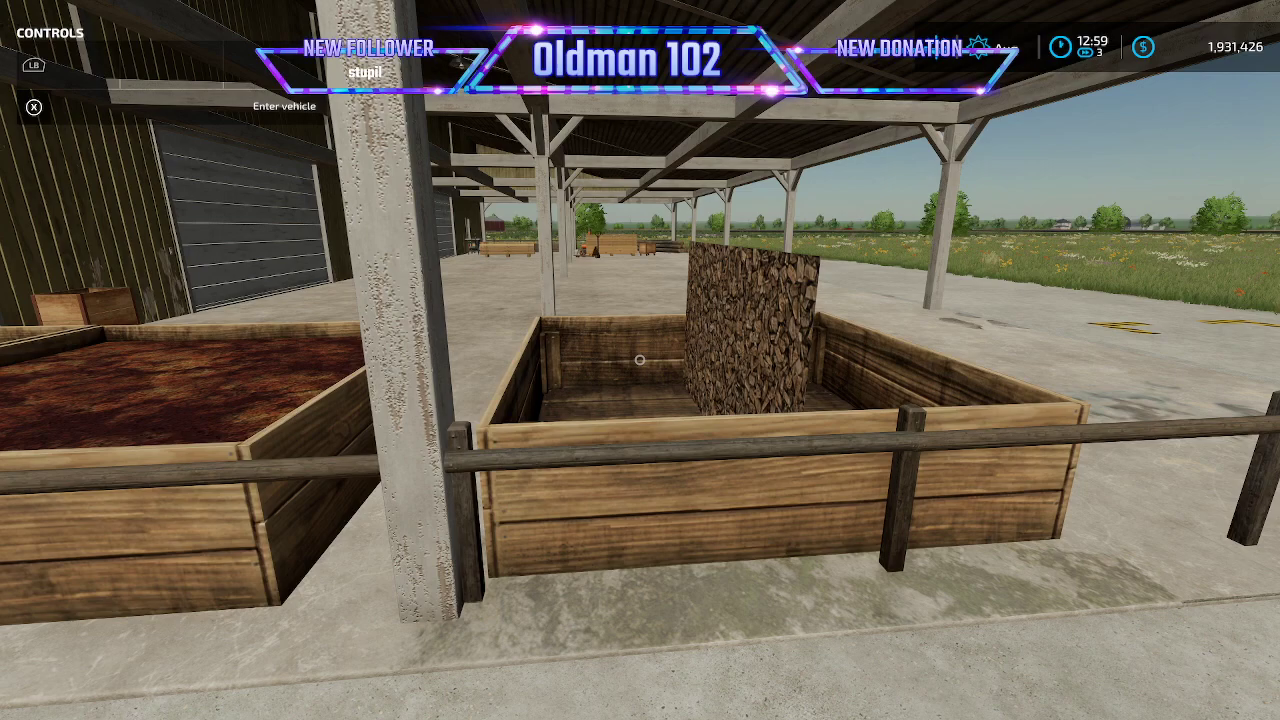
{"action": "key", "text": "s"}
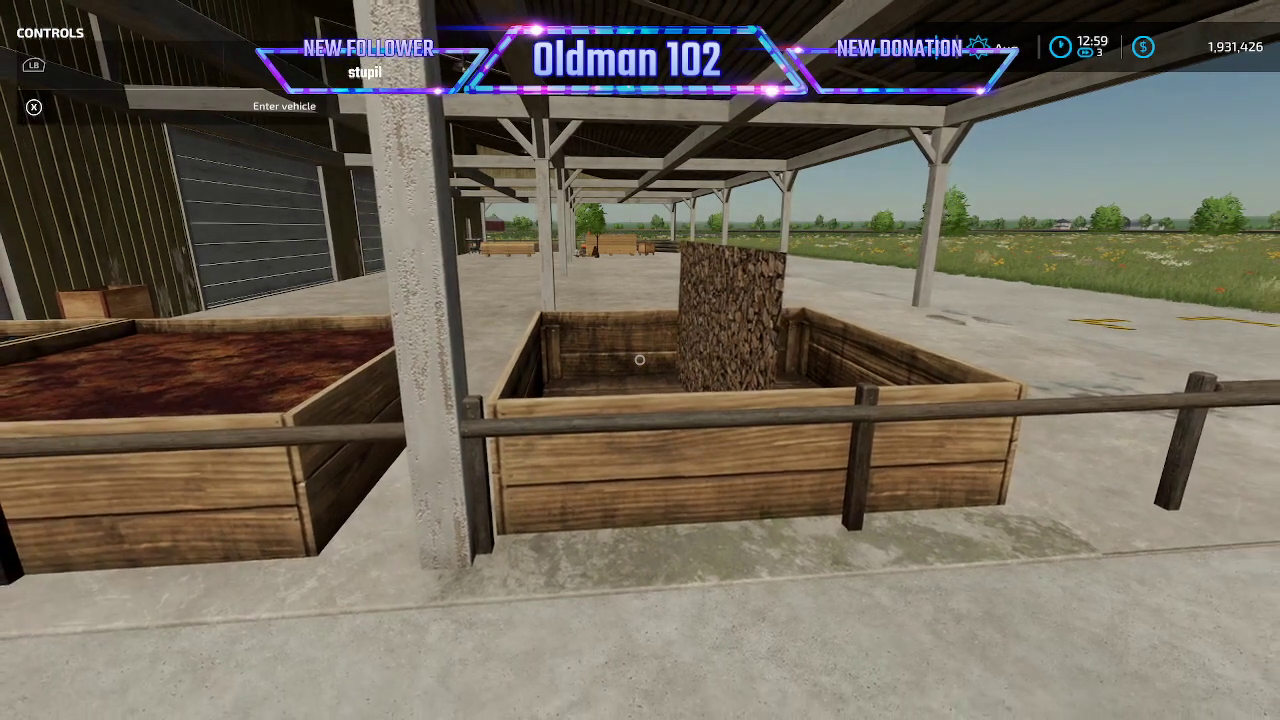
{"action": "key", "text": "d"}
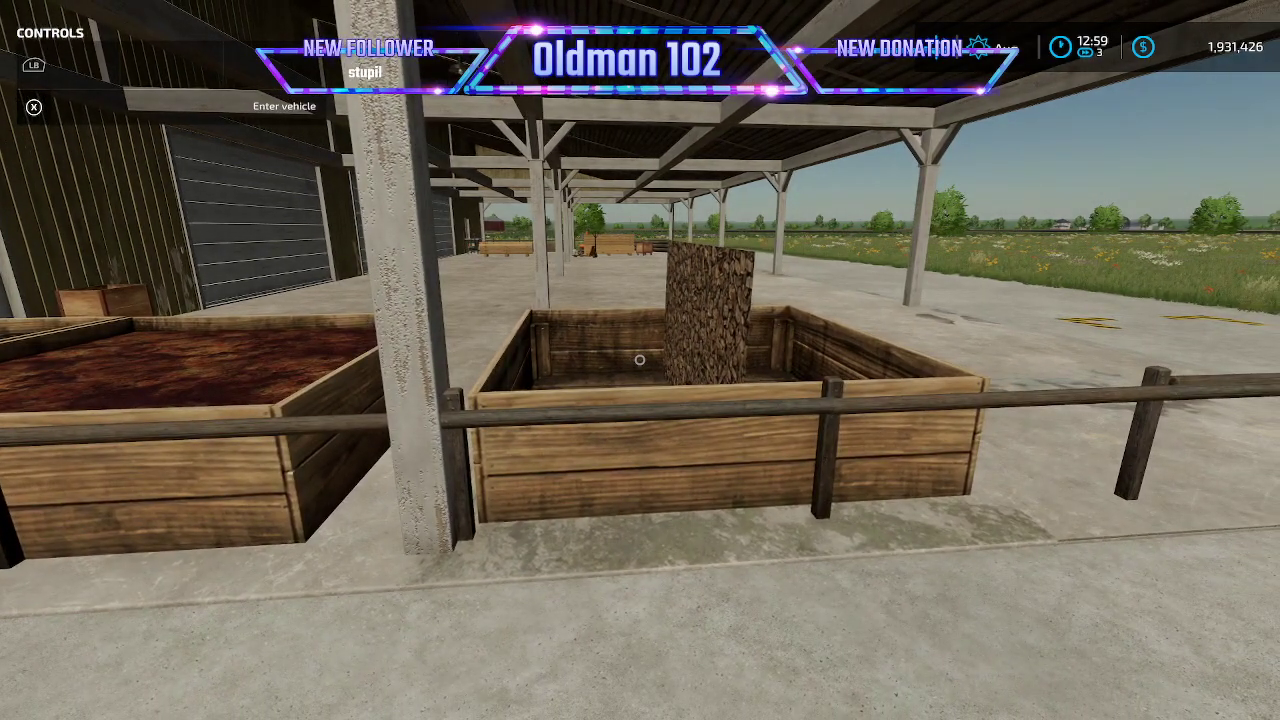
- Quit the running game from the Game Settings page and confirm leaving
{"action": "key", "text": "Escape"}
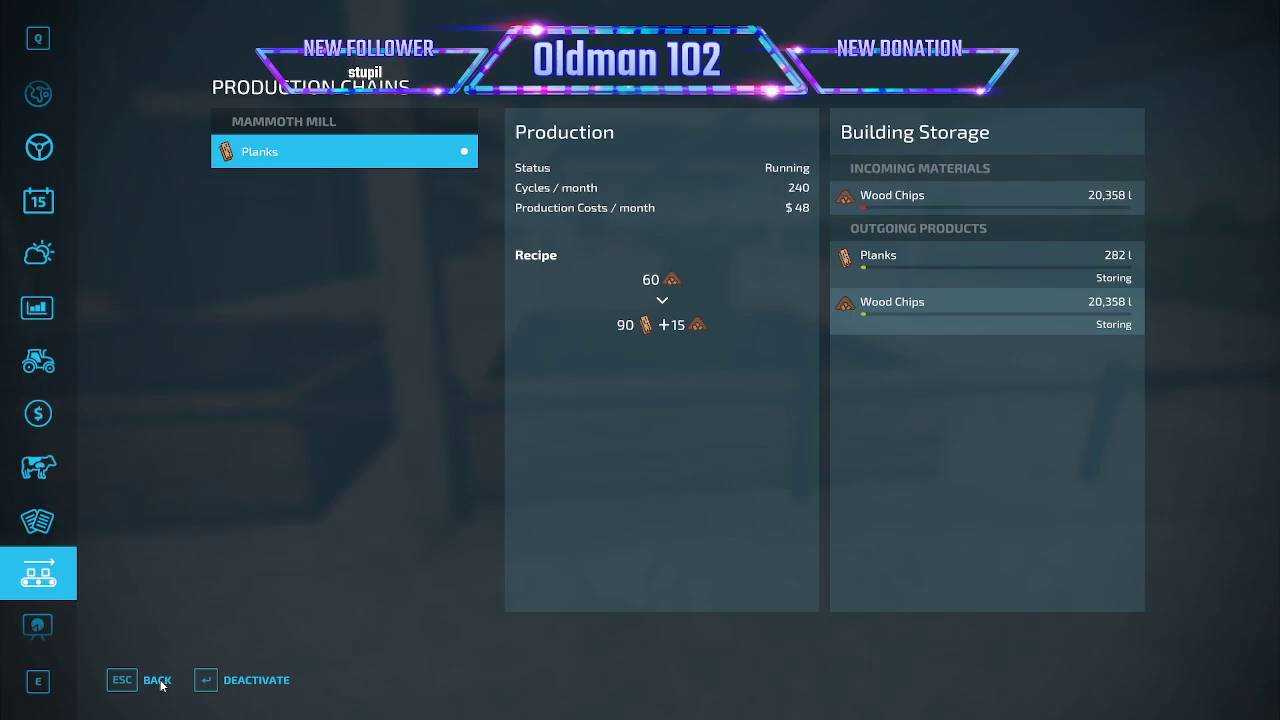
{"action": "left_click", "coordinate": [157, 680]}
{"action": "key", "text": "Escape"}
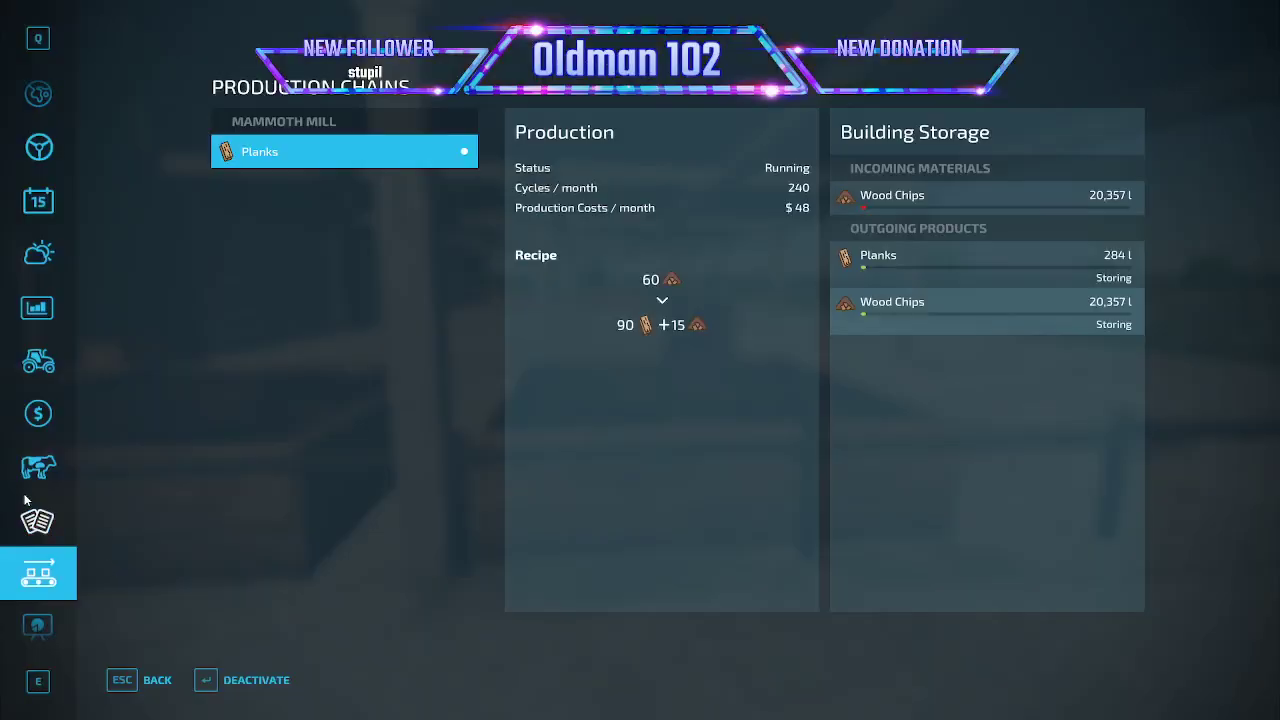
{"action": "scroll", "coordinate": [25, 500], "scroll_direction": "down", "scroll_amount": 5}
{"action": "left_click", "coordinate": [38, 413]}
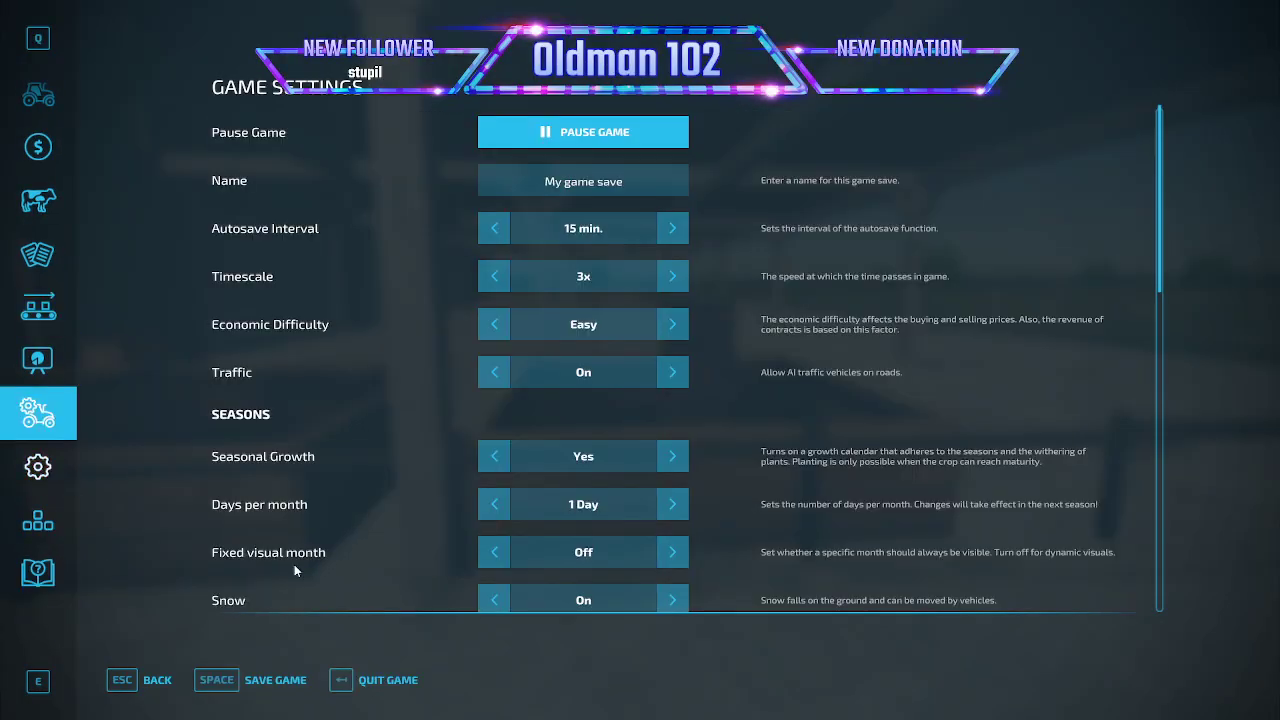
{"action": "left_click", "coordinate": [398, 686]}
{"action": "left_click", "coordinate": [438, 453]}
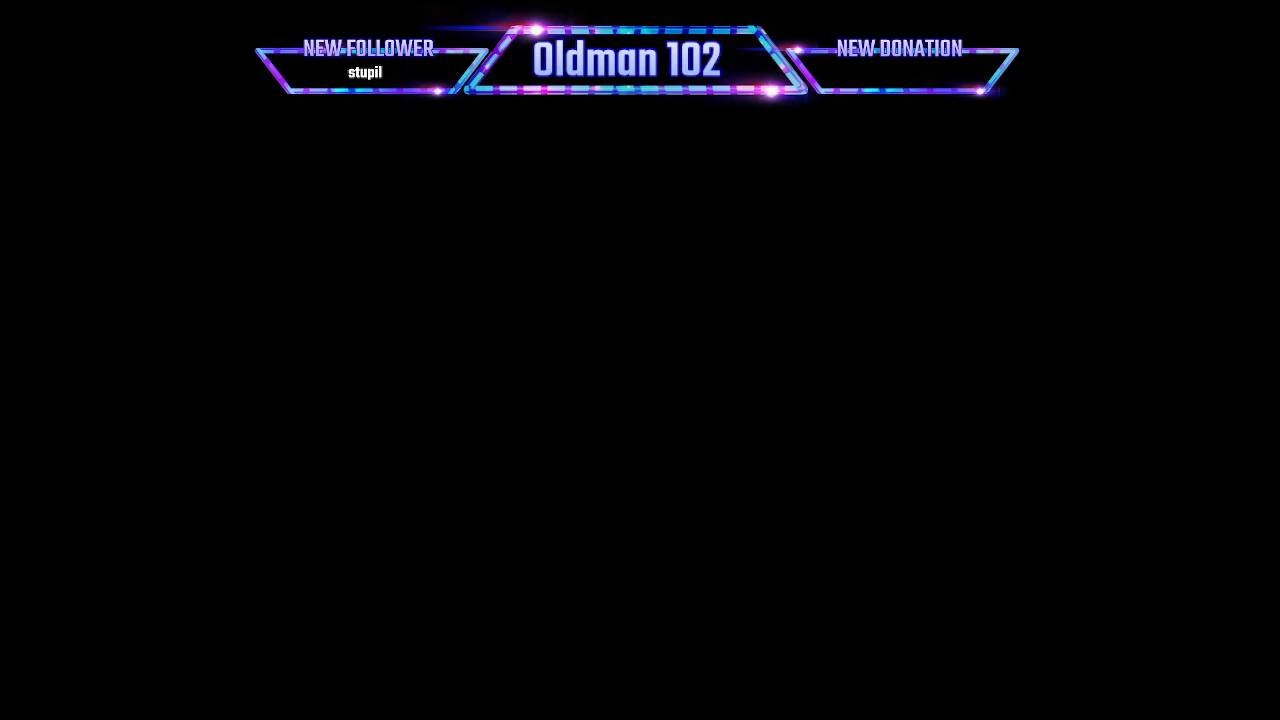
- Switch to Notepad++, reload log.txt and examine the entries for the mammothMill placeable and texture warnings
{"action": "key", "text": "alt+Tab"}
{"action": "left_click", "coordinate": [666, 409]}
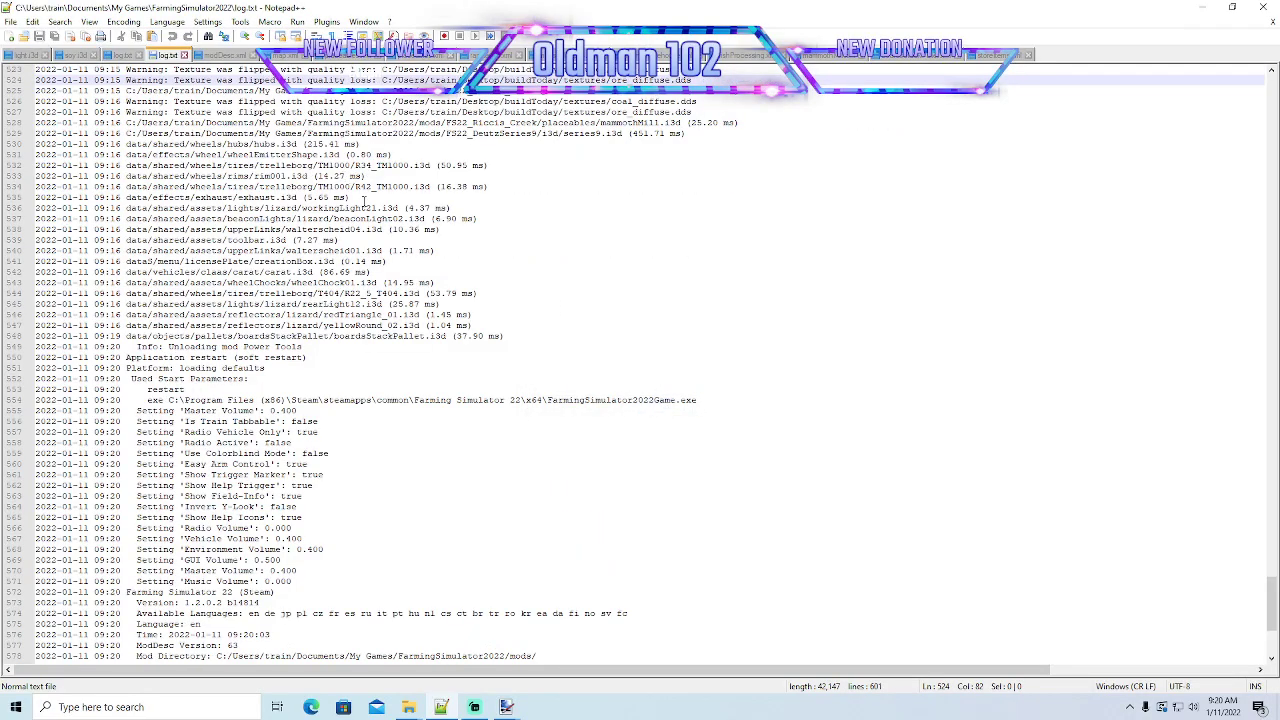
{"action": "scroll", "coordinate": [425, 220], "scroll_direction": "up", "scroll_amount": 4}
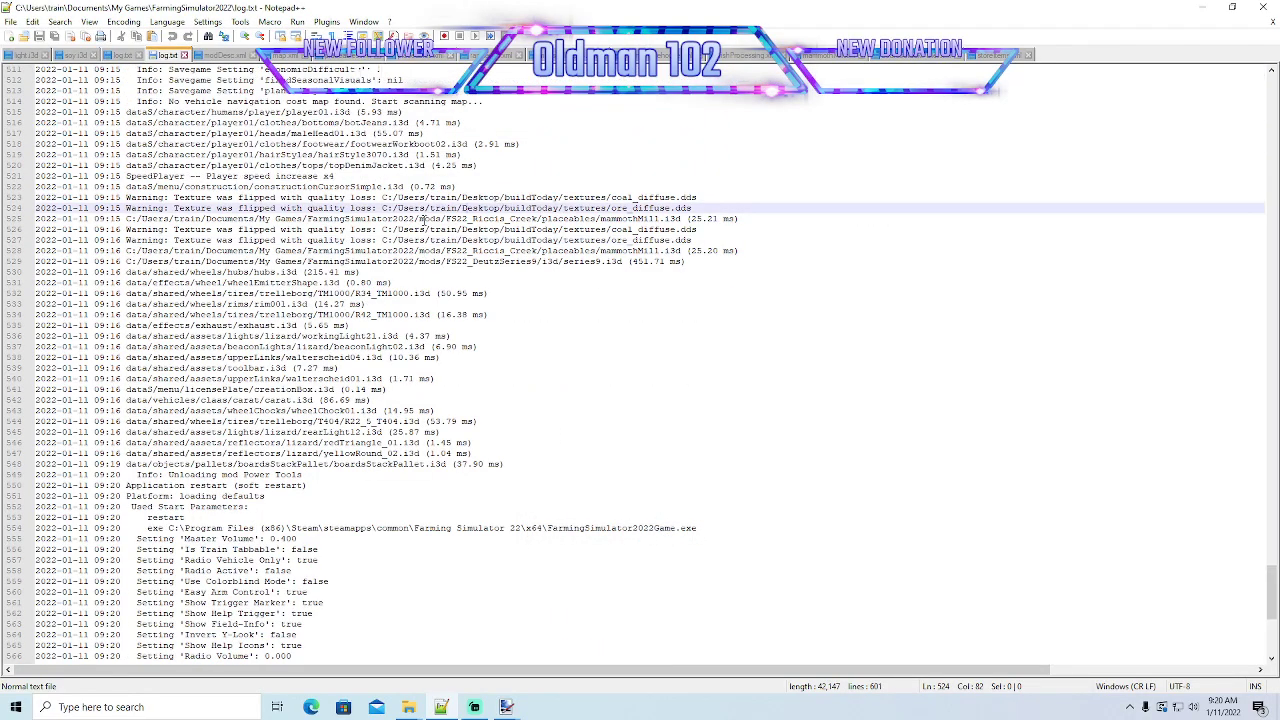
{"action": "scroll", "coordinate": [424, 219], "scroll_direction": "up", "scroll_amount": 1}
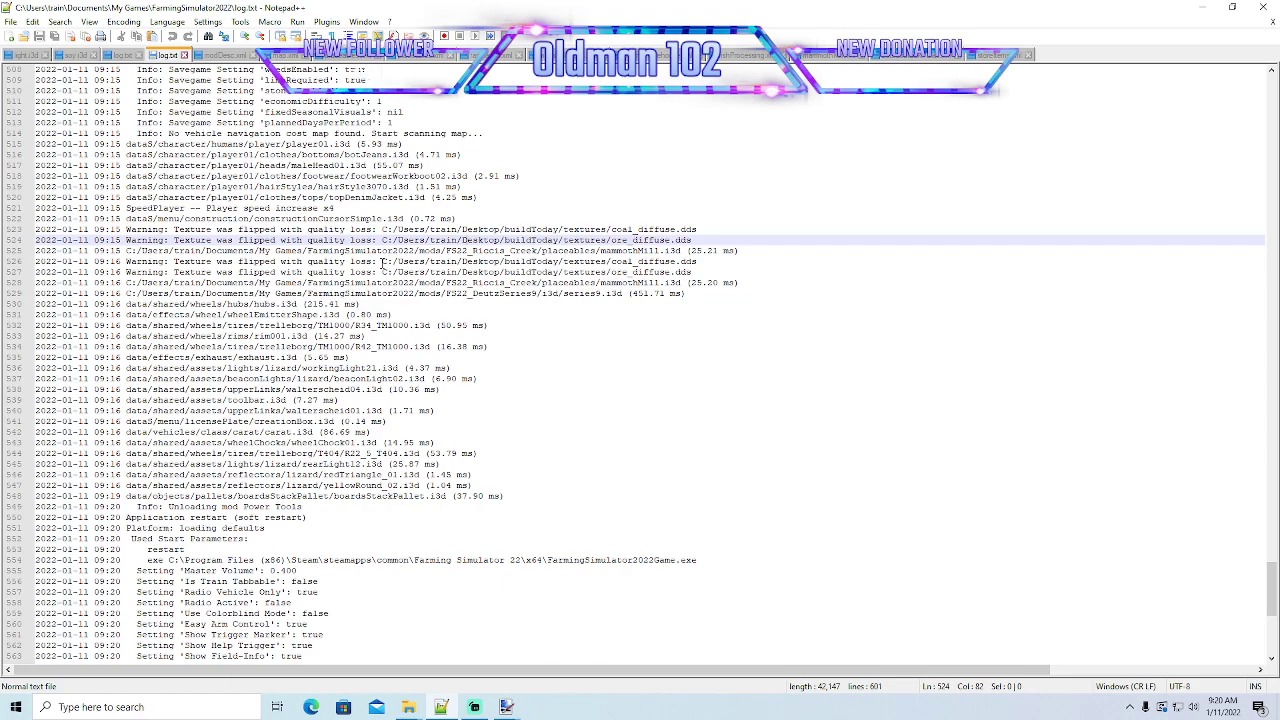
{"action": "scroll", "coordinate": [381, 263], "scroll_direction": "down", "scroll_amount": 6}
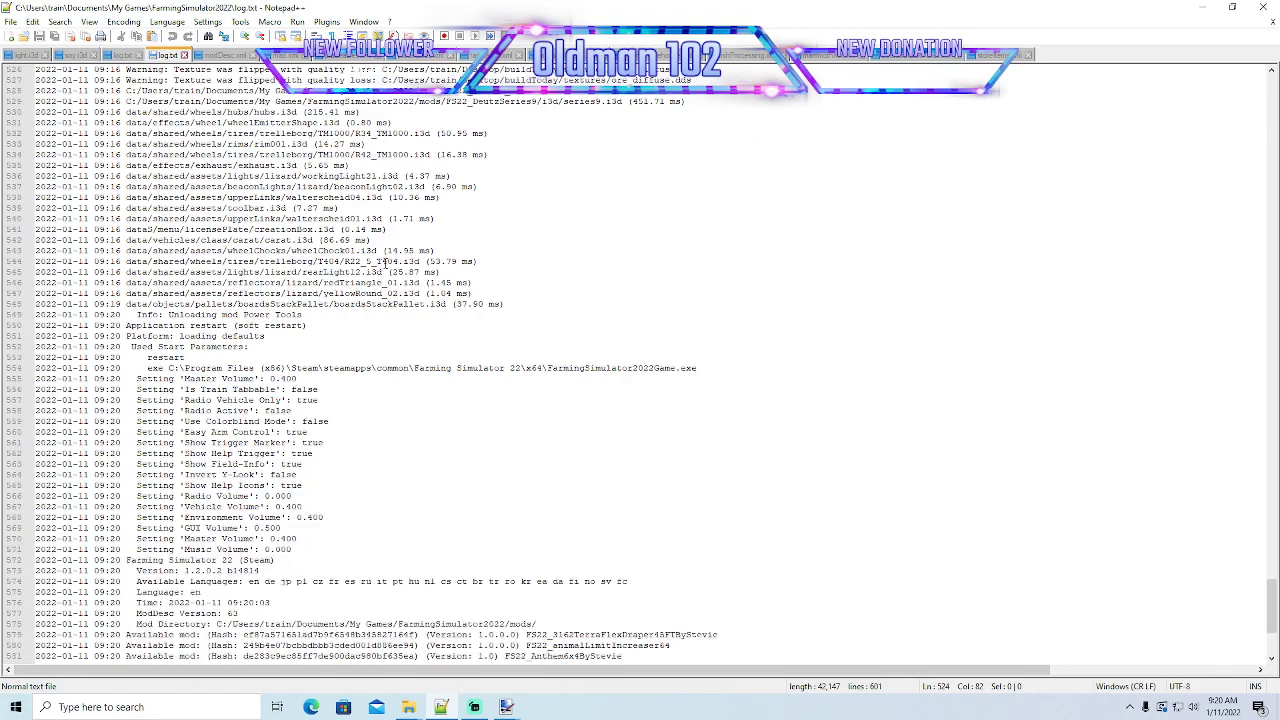
{"action": "scroll", "coordinate": [385, 263], "scroll_direction": "down", "scroll_amount": 4}
{"action": "scroll", "coordinate": [385, 263], "scroll_direction": "up", "scroll_amount": 12}
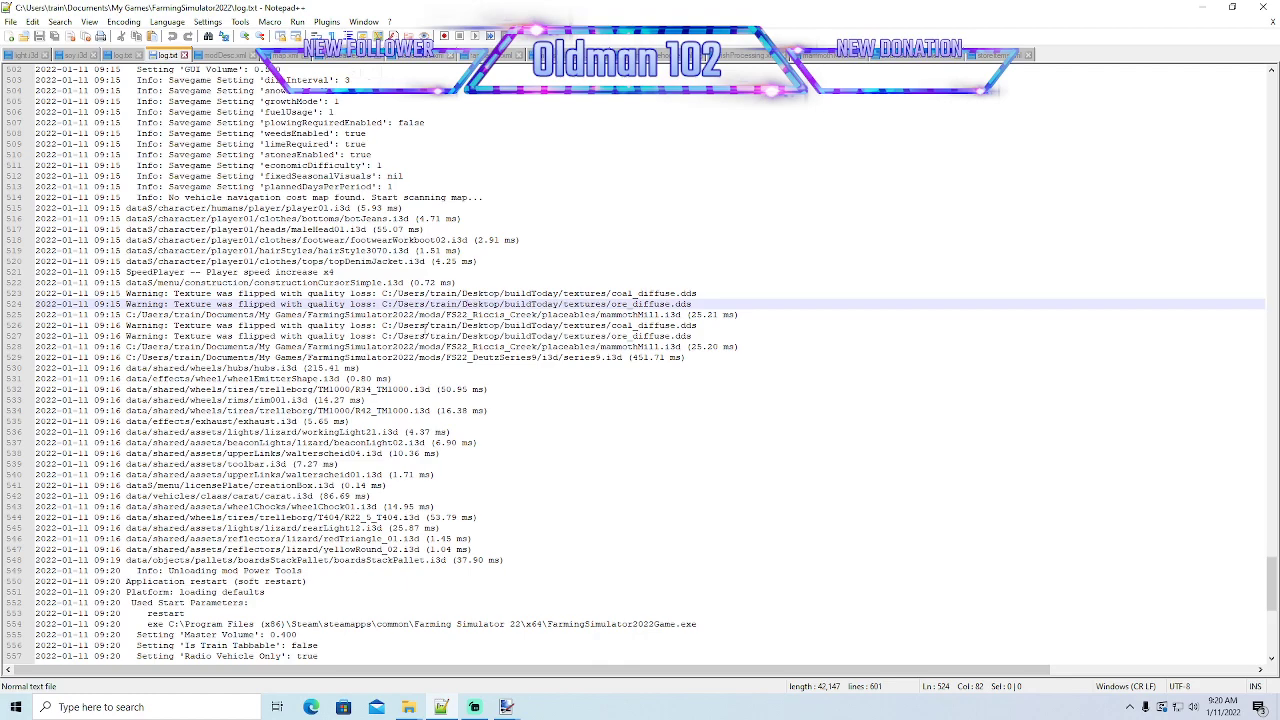
{"action": "scroll", "coordinate": [413, 329], "scroll_direction": "down", "scroll_amount": 15}
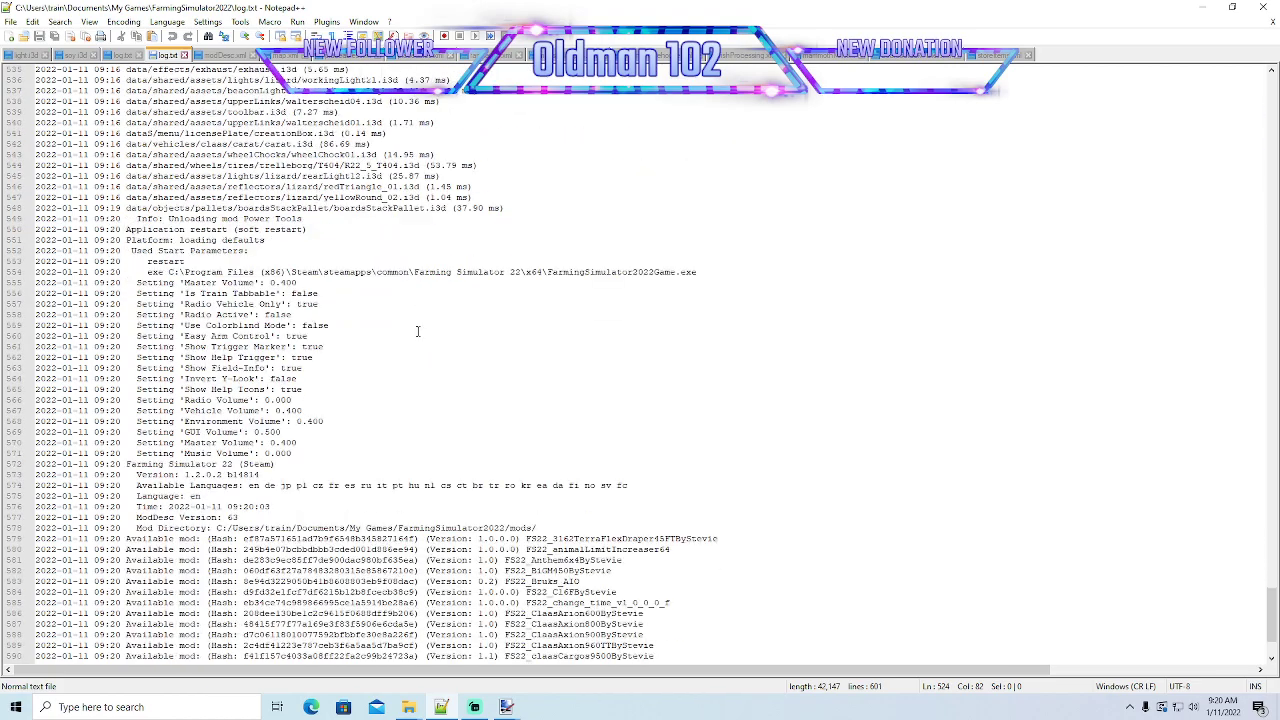
{"action": "scroll", "coordinate": [413, 329], "scroll_direction": "up", "scroll_amount": 20}
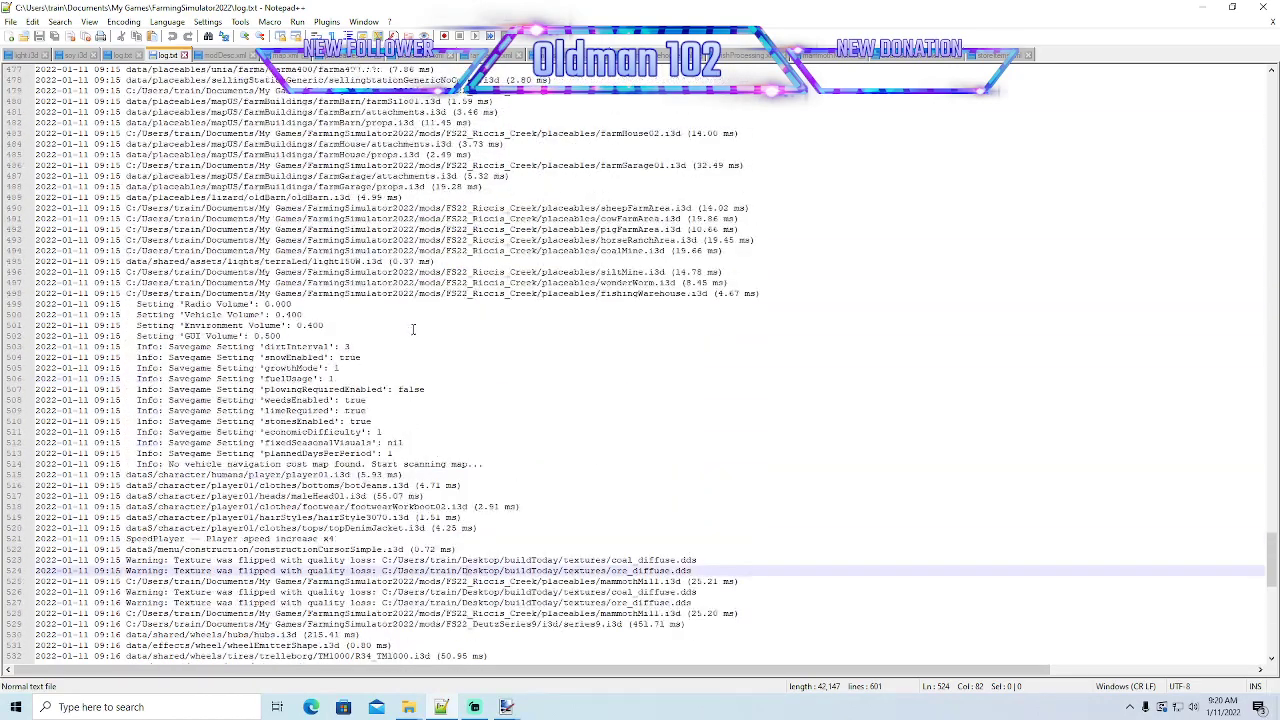
{"action": "scroll", "coordinate": [413, 329], "scroll_direction": "down", "scroll_amount": 14}
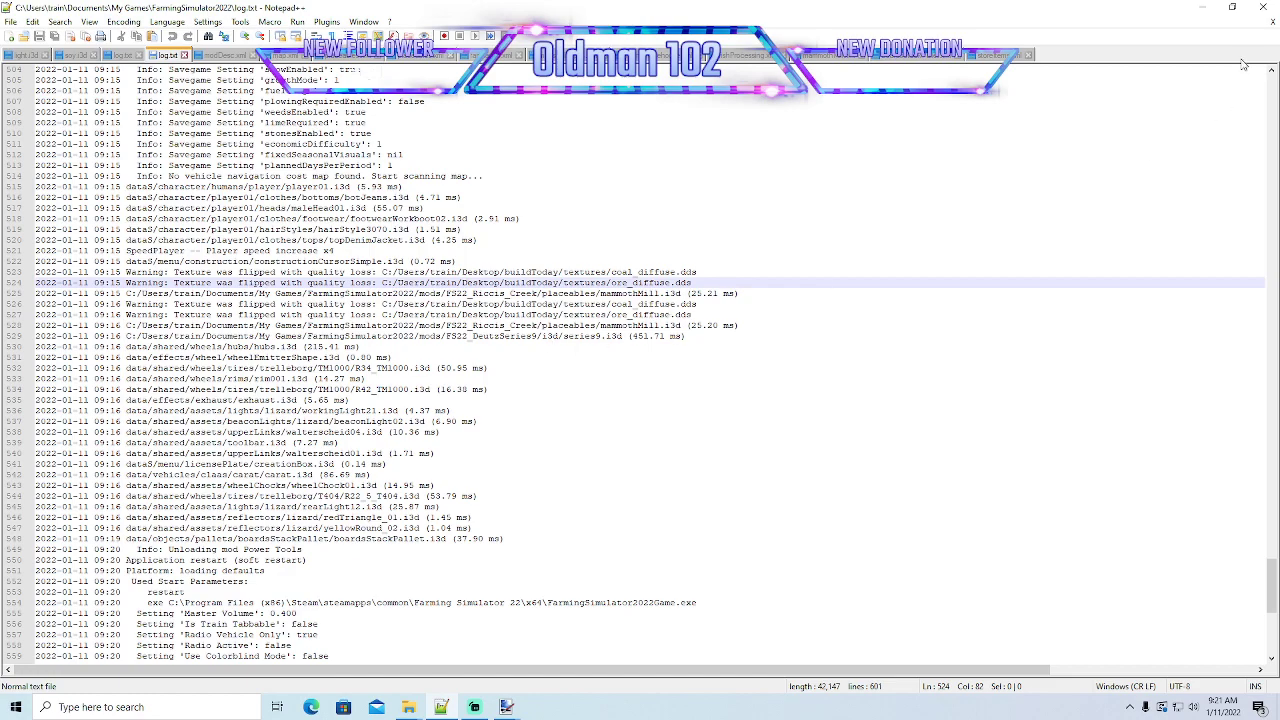
- Minimize Notepad++ and browse to the placeables folder of the FS22_Riccis_Creek mod in File Explorer
{"action": "left_click", "coordinate": [1202, 8]}
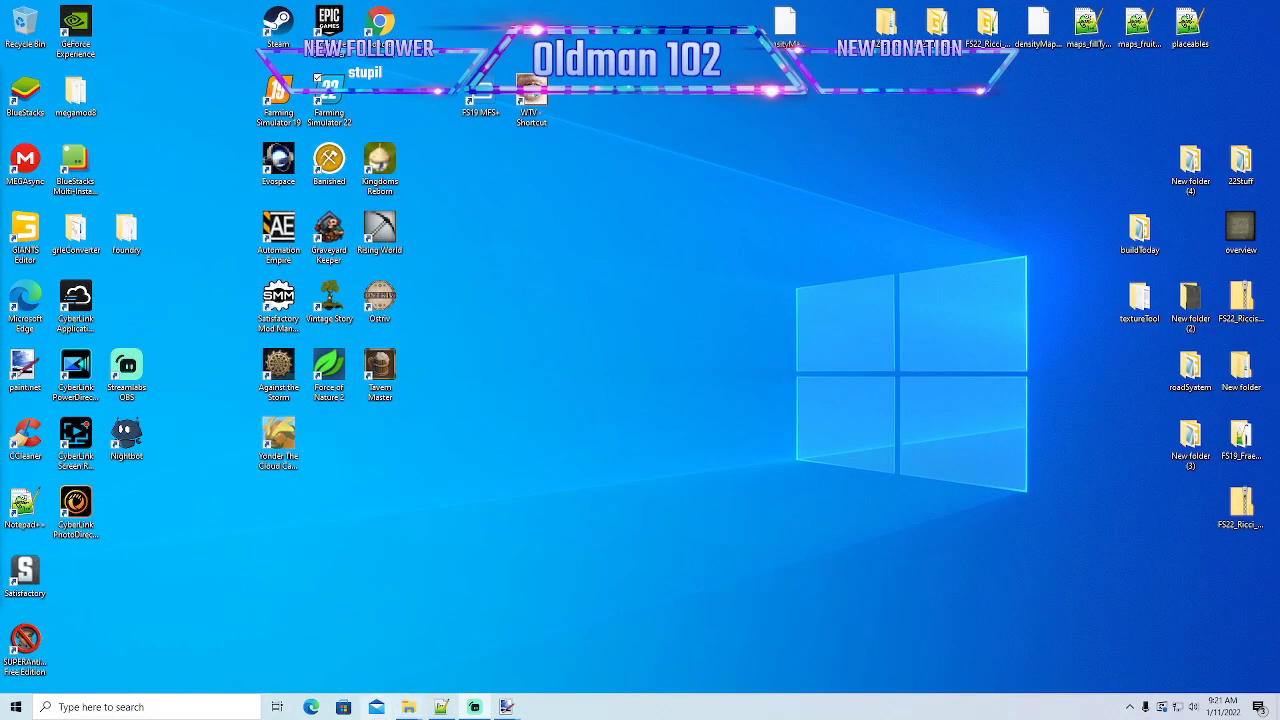
{"action": "mouse_move", "coordinate": [398, 693]}
{"action": "left_click", "coordinate": [270, 645]}
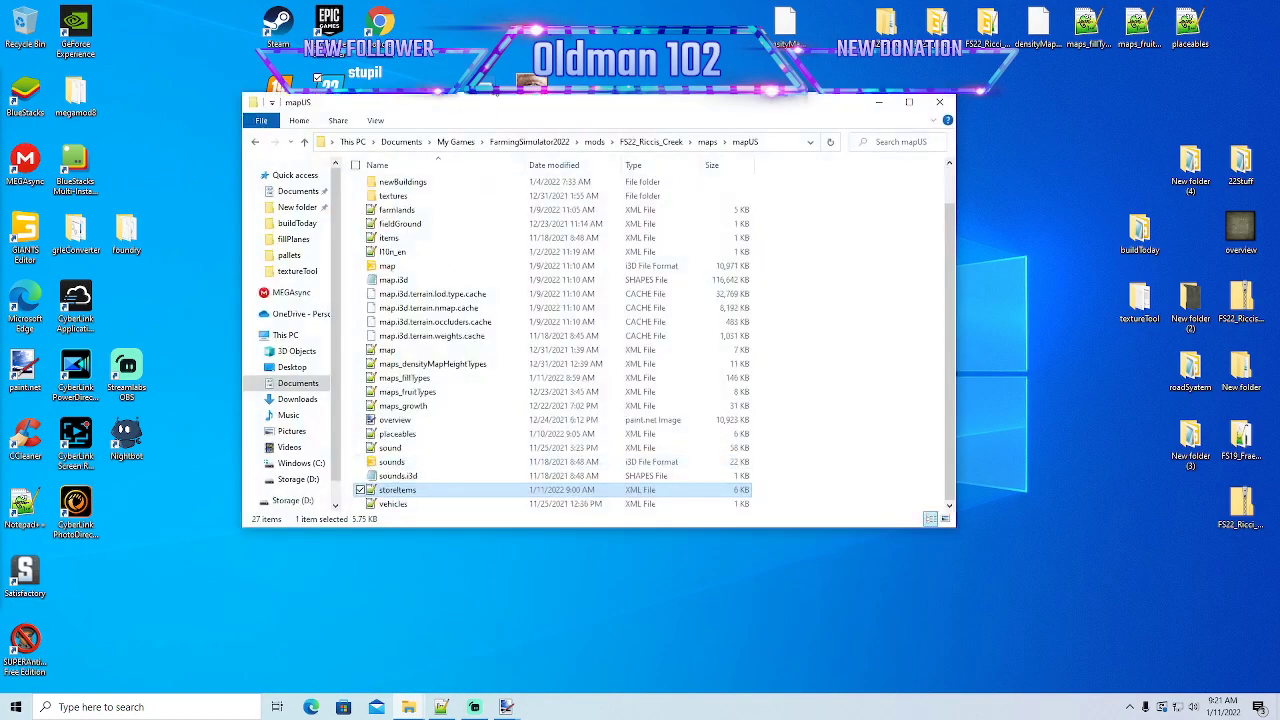
{"action": "scroll", "coordinate": [380, 240], "scroll_direction": "up", "scroll_amount": 1}
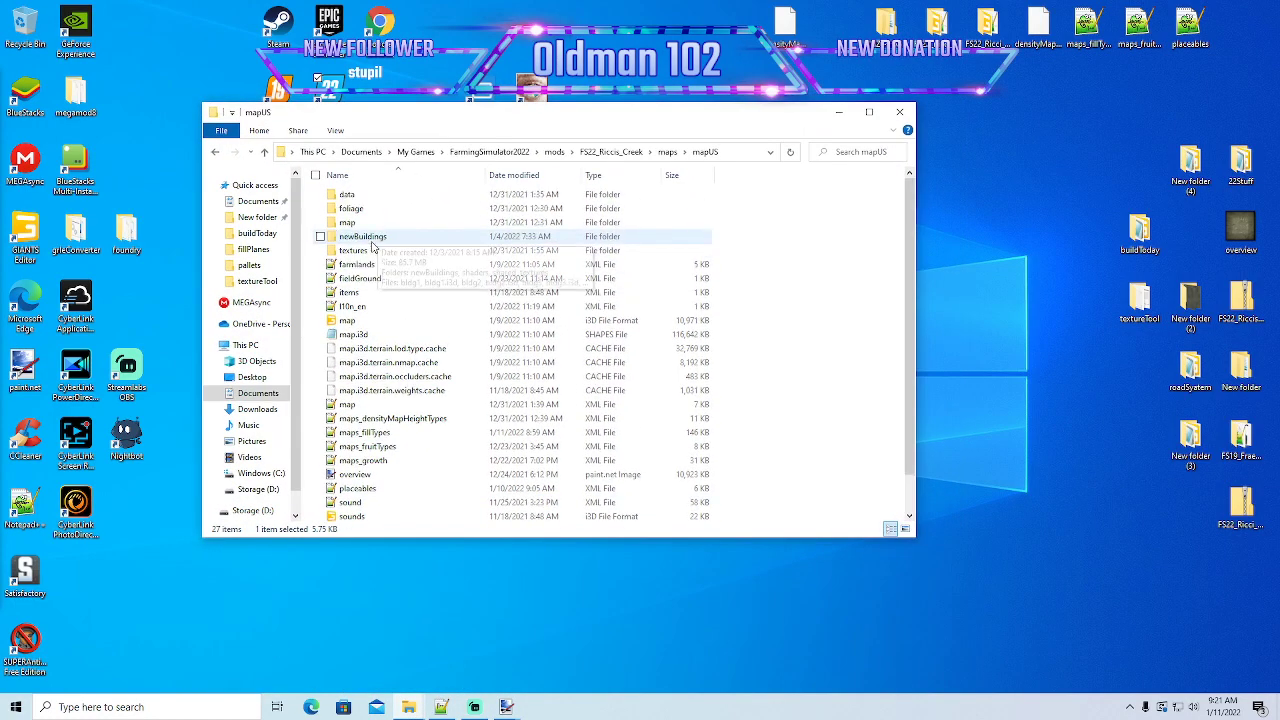
{"action": "scroll", "coordinate": [425, 365], "scroll_direction": "down", "scroll_amount": 1}
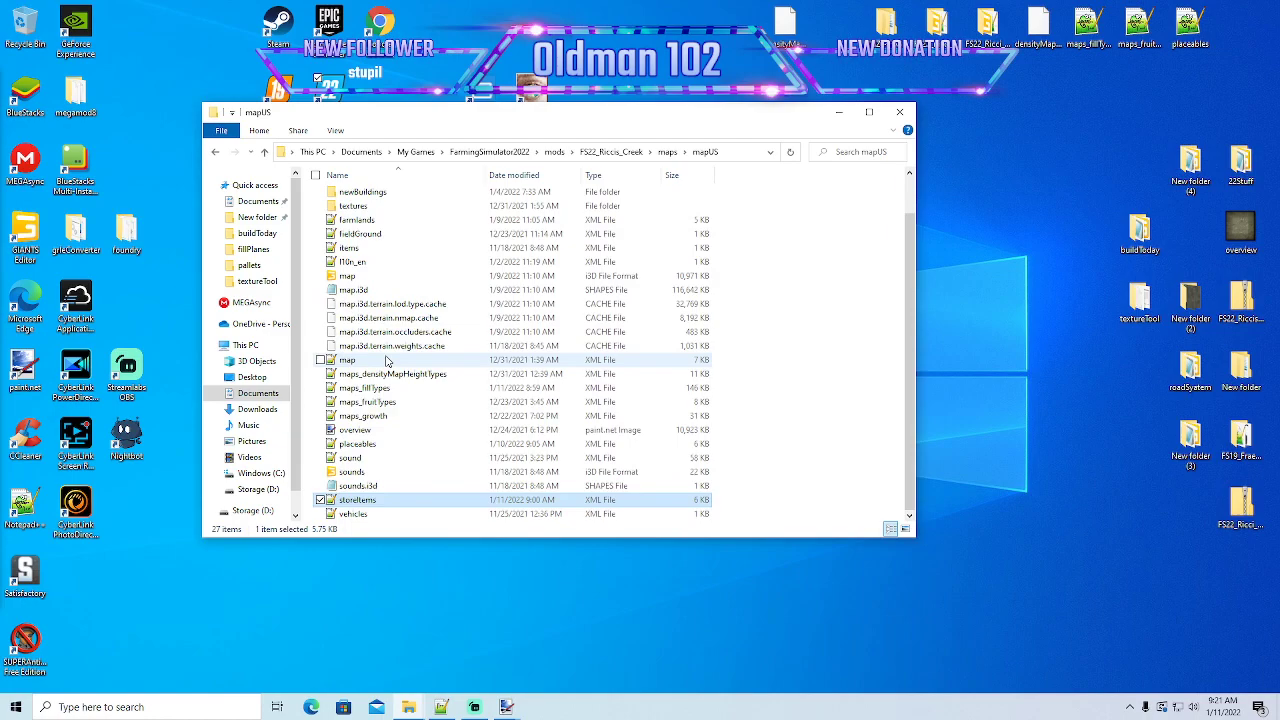
{"action": "left_click", "coordinate": [611, 152]}
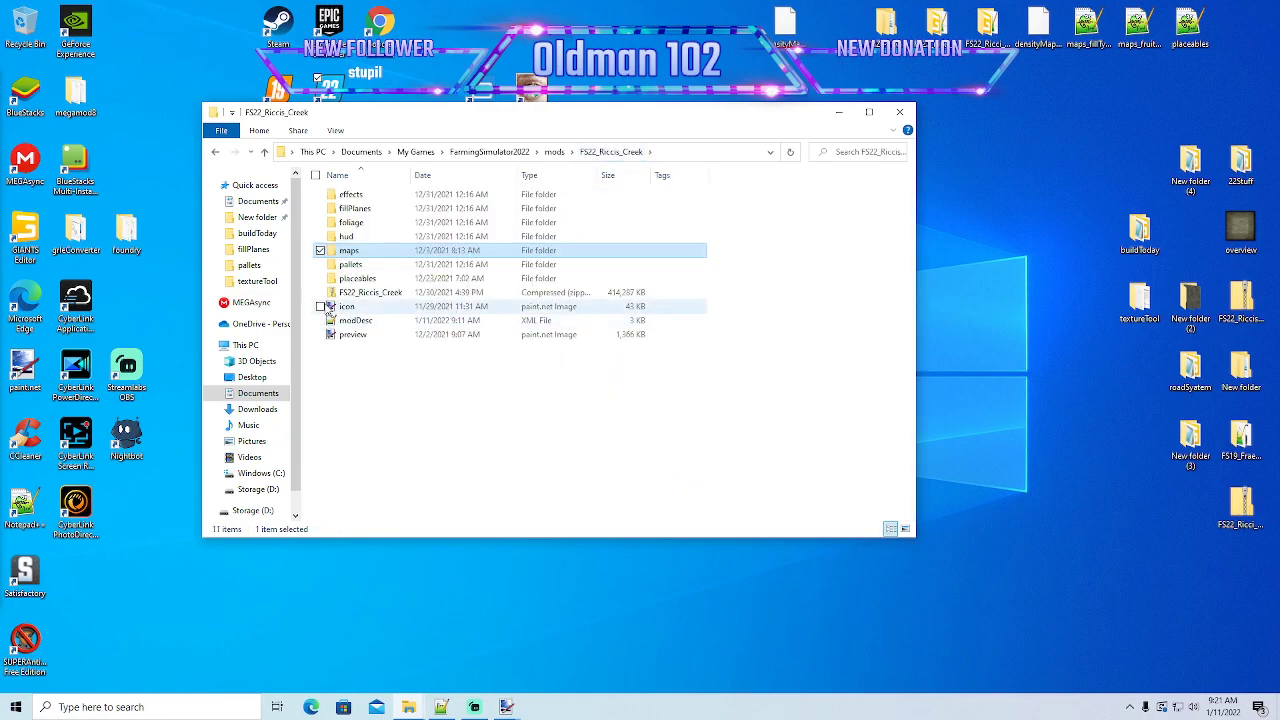
{"action": "double_click", "coordinate": [352, 279]}
{"action": "scroll", "coordinate": [356, 288], "scroll_direction": "down", "scroll_amount": 8}
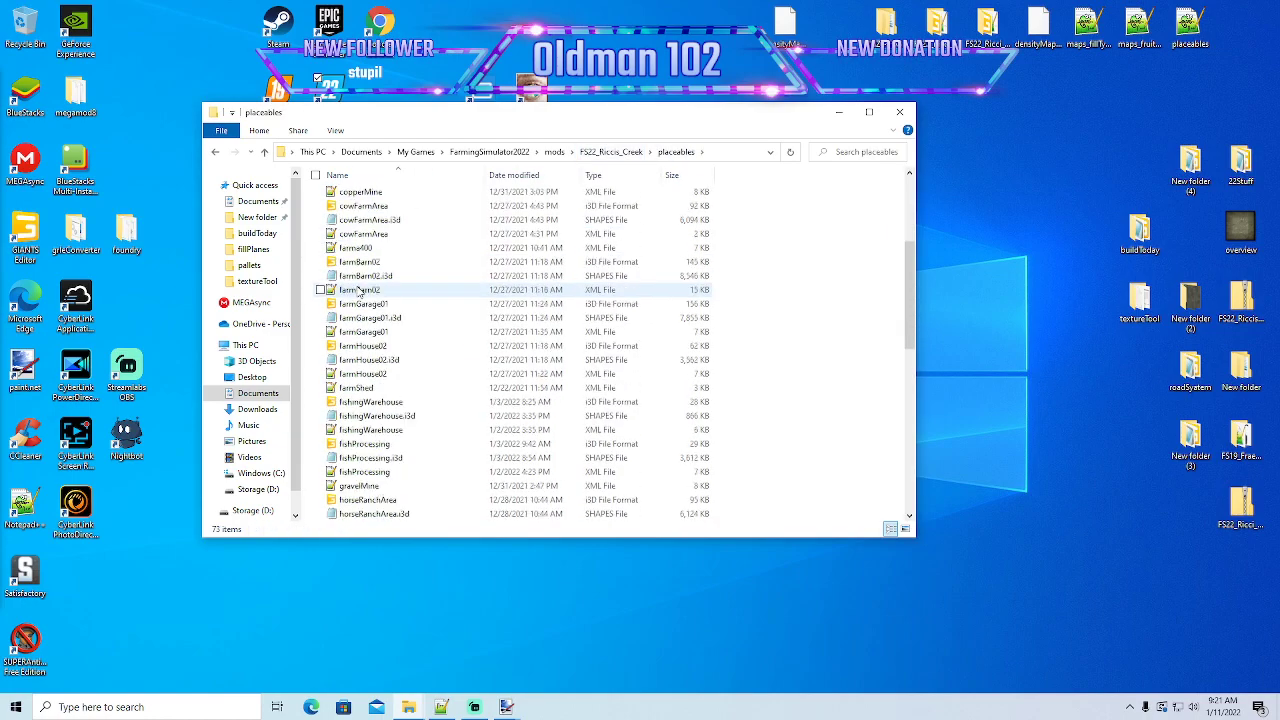
- Open the mammothMill i3D file from the placeables folder in Notepad++ and find the Desktop/buildToday texture paths
{"action": "scroll", "coordinate": [358, 290], "scroll_direction": "down", "scroll_amount": 3}
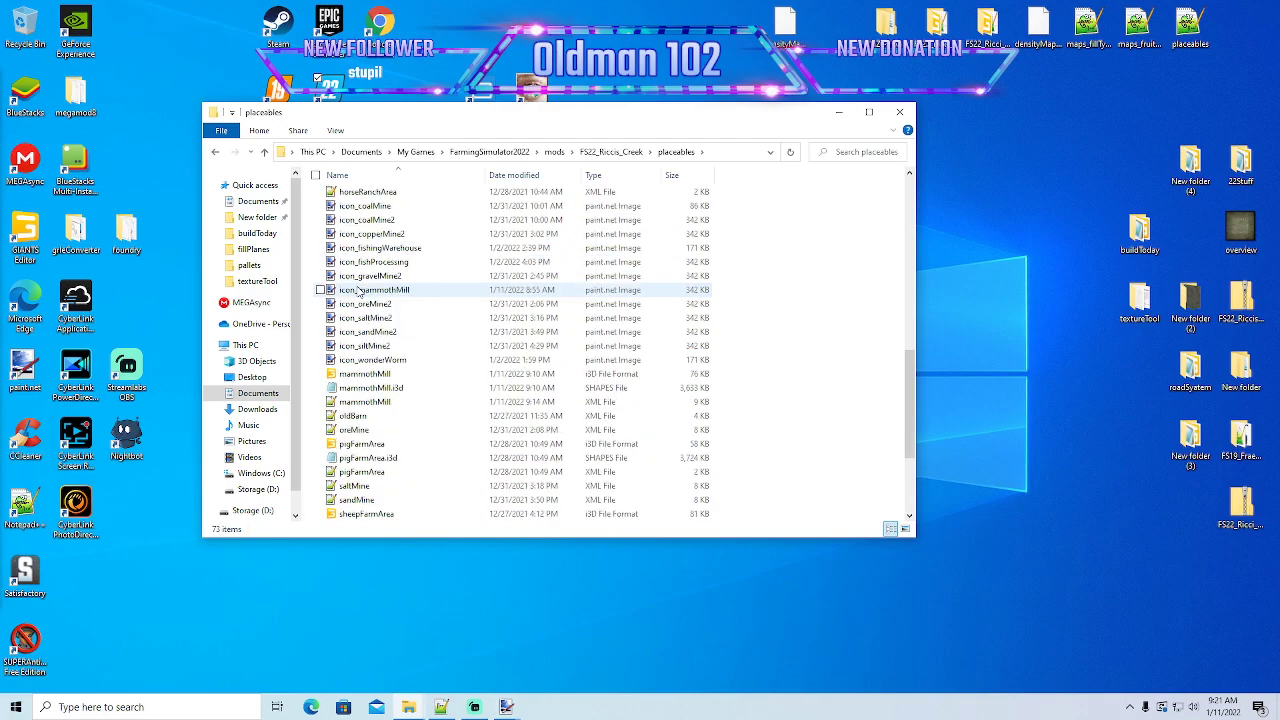
{"action": "left_click", "coordinate": [380, 376]}
{"action": "right_click", "coordinate": [380, 376]}
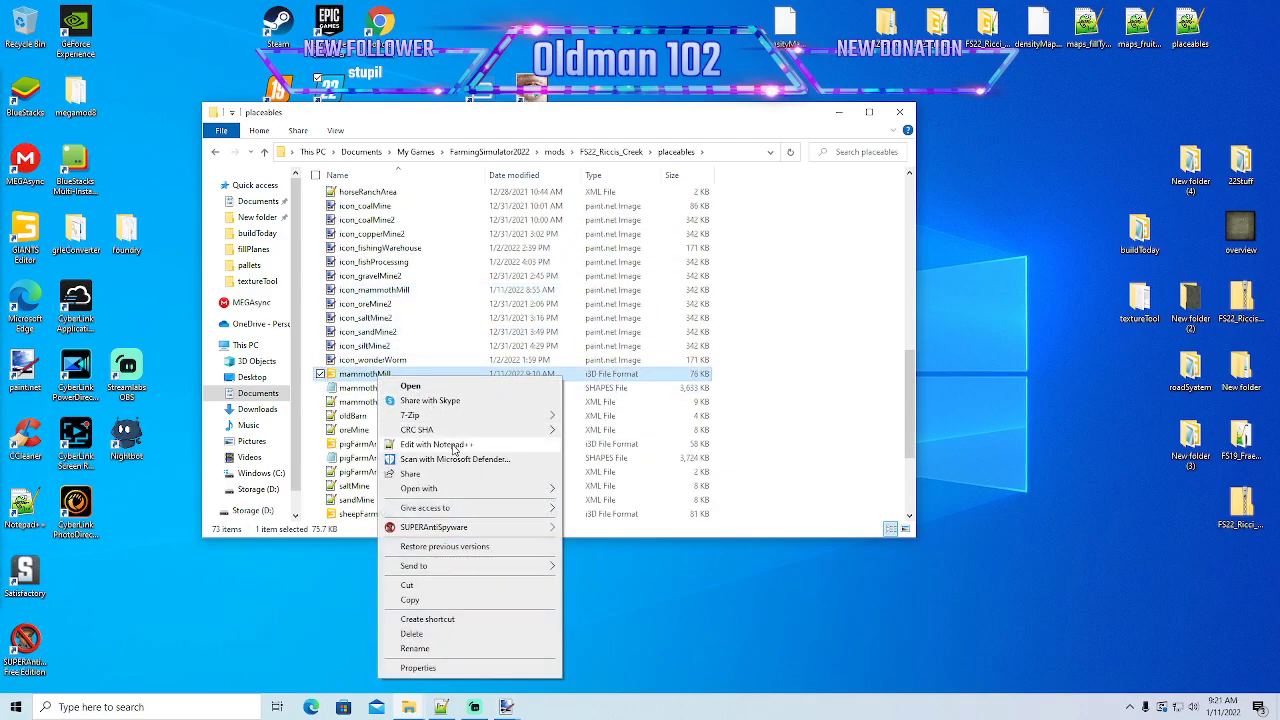
{"action": "left_click", "coordinate": [420, 455]}
{"action": "scroll", "coordinate": [441, 370], "scroll_direction": "down", "scroll_amount": 20}
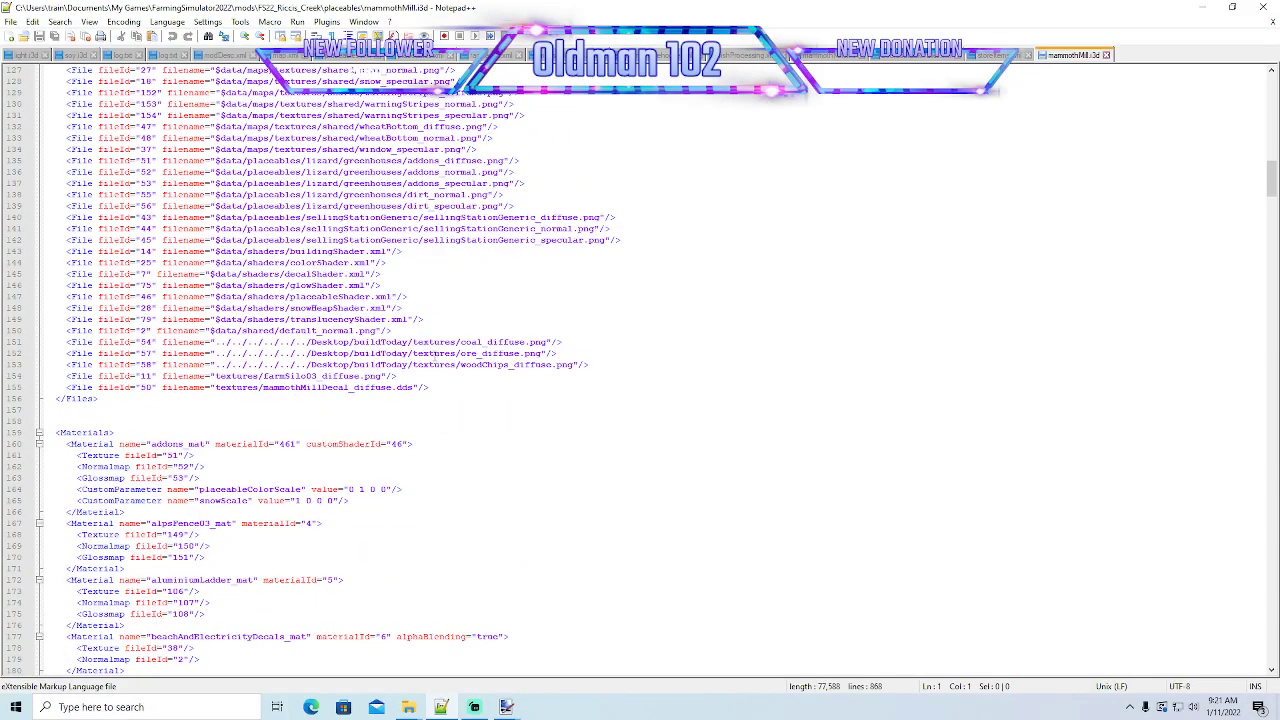
- Shorten the coal texture's filename path on line 151 to textures/coal_diffuse.png
{"action": "left_click", "coordinate": [411, 342]}
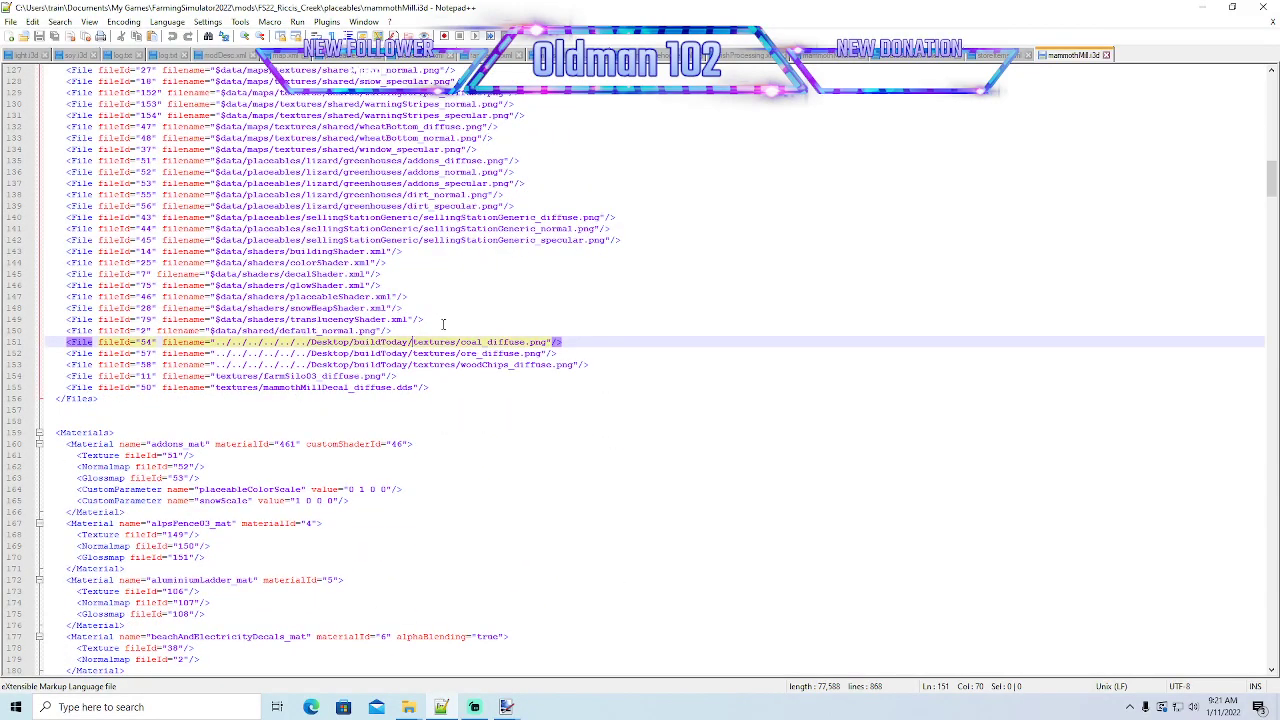
{"action": "key", "text": "BackSpace"}
{"action": "key", "text": "BackSpace"}
{"action": "key", "text": "BackSpace"}
{"action": "key", "text": "BackSpace"}
{"action": "key", "text": "BackSpace"}
{"action": "key", "text": "BackSpace"}
{"action": "key", "text": "BackSpace"}
{"action": "key", "text": "BackSpace"}
{"action": "key", "text": "BackSpace"}
{"action": "key", "text": "BackSpace"}
{"action": "key", "text": "BackSpace"}
{"action": "key", "text": "BackSpace"}
{"action": "key", "text": "BackSpace"}
{"action": "key", "text": "BackSpace"}
{"action": "key", "text": "BackSpace"}
{"action": "key", "text": "BackSpace"}
{"action": "key", "text": "BackSpace"}
{"action": "key", "text": "BackSpace"}
{"action": "key", "text": "BackSpace"}
{"action": "key", "text": "BackSpace"}
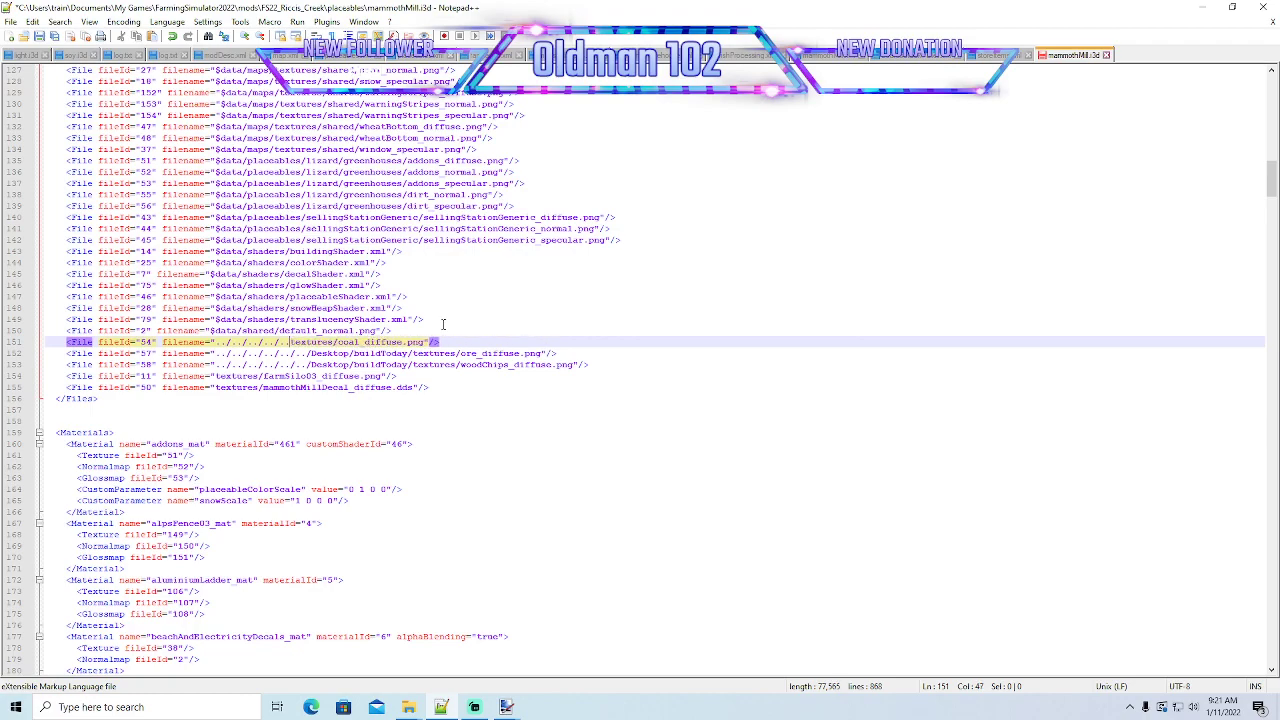
{"action": "key", "text": "BackSpace"}
{"action": "key", "text": "BackSpace"}
{"action": "key", "text": "BackSpace"}
{"action": "key", "text": "BackSpace"}
{"action": "key", "text": "BackSpace"}
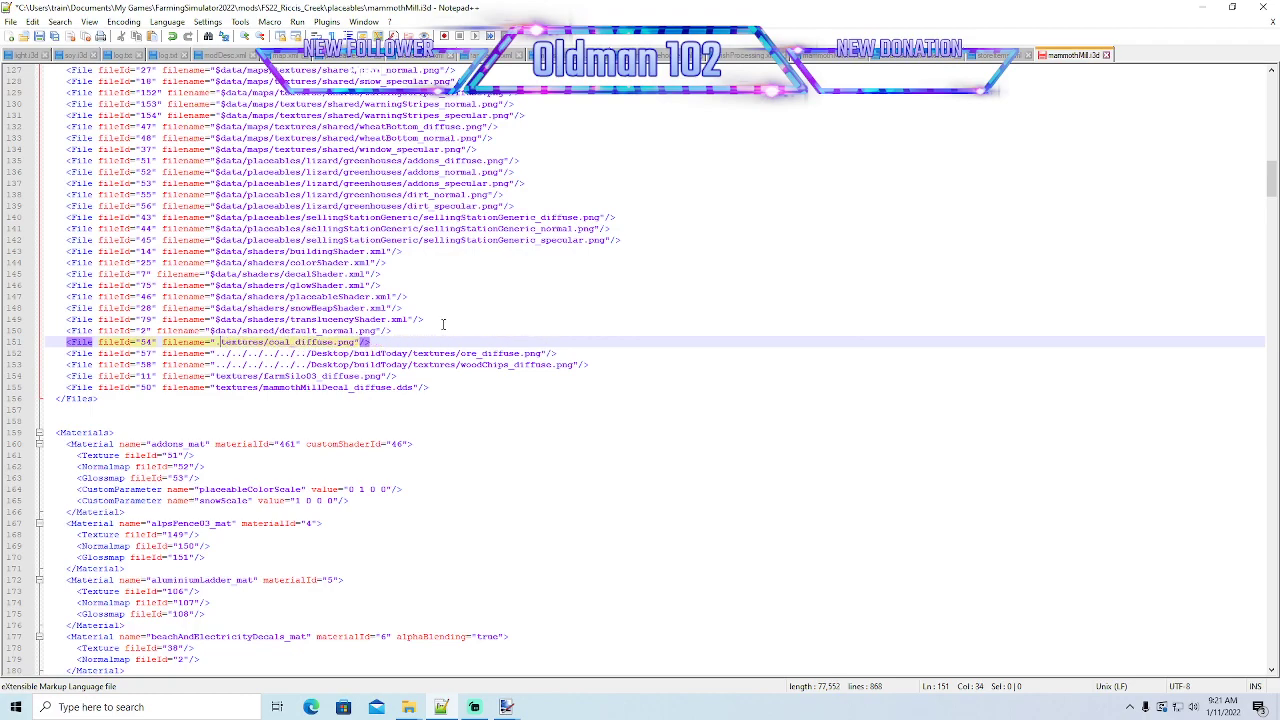
{"action": "key", "text": "BackSpace"}
- Shorten the ore texture's filename path on line 152 to textures/ore_diffuse.png
{"action": "left_click", "coordinate": [412, 353]}
{"action": "key", "text": "BackSpace"}
{"action": "key", "text": "BackSpace"}
{"action": "key", "text": "BackSpace"}
{"action": "key", "text": "BackSpace"}
{"action": "key", "text": "BackSpace"}
{"action": "key", "text": "BackSpace"}
{"action": "key", "text": "BackSpace"}
{"action": "key", "text": "BackSpace"}
{"action": "key", "text": "BackSpace"}
{"action": "key", "text": "BackSpace"}
{"action": "key", "text": "BackSpace"}
{"action": "key", "text": "BackSpace"}
{"action": "key", "text": "BackSpace"}
{"action": "key", "text": "BackSpace"}
{"action": "key", "text": "BackSpace"}
{"action": "key", "text": "BackSpace"}
{"action": "key", "text": "BackSpace"}
{"action": "key", "text": "BackSpace"}
{"action": "key", "text": "BackSpace"}
{"action": "key", "text": "BackSpace"}
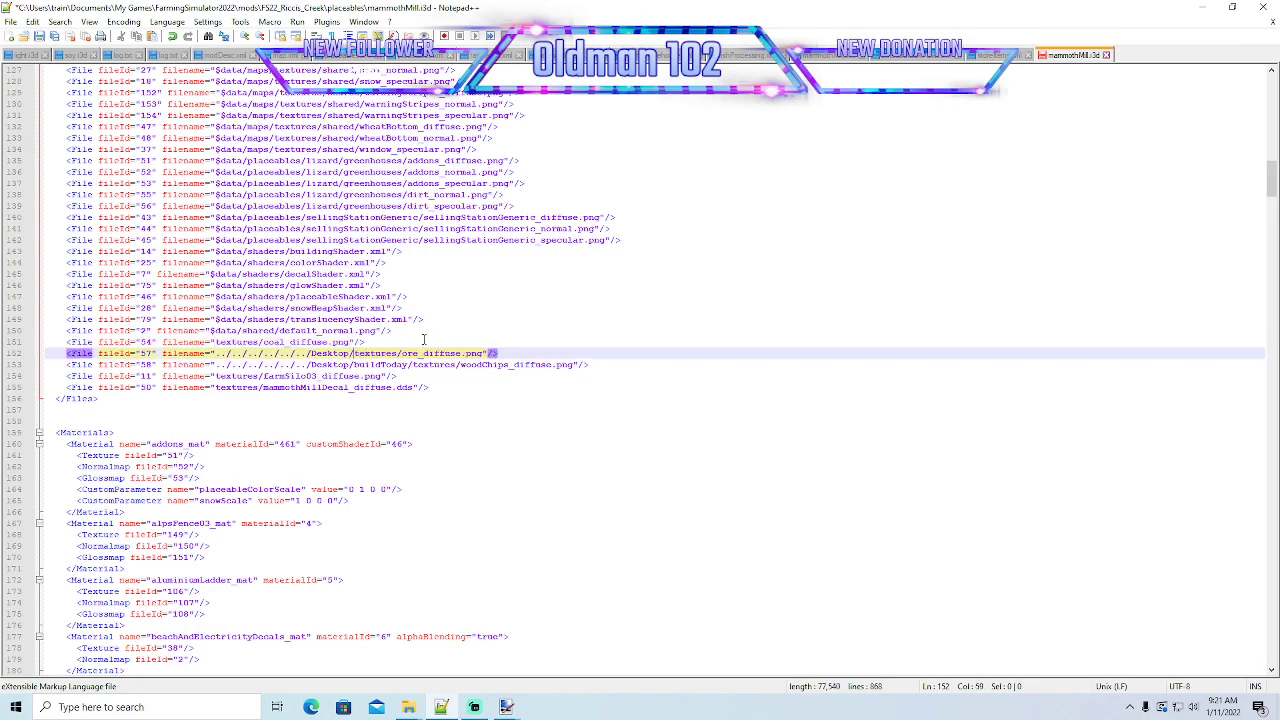
{"action": "key", "text": "BackSpace"}
{"action": "key", "text": "BackSpace"}
{"action": "key", "text": "BackSpace"}
{"action": "key", "text": "BackSpace"}
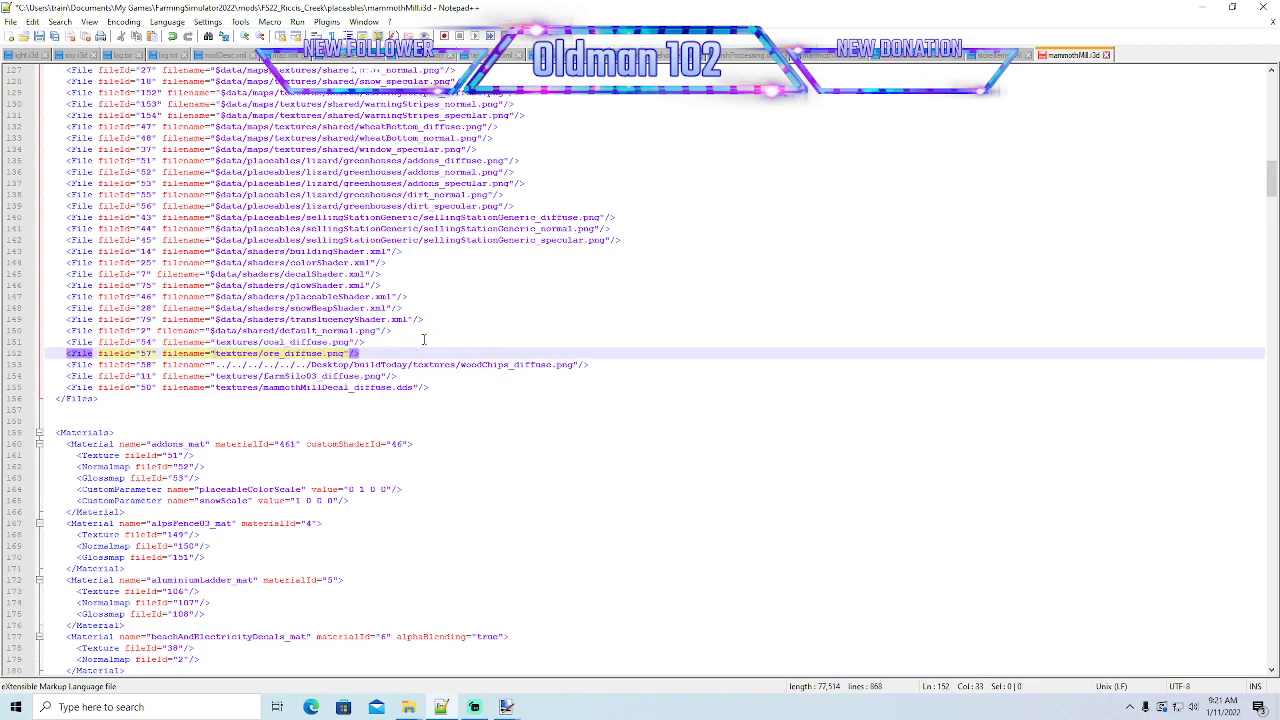
- Shorten the wood chips texture's filename path on line 153 to woodChips_diffuse.png and save mammothMill.i3d
{"action": "left_click", "coordinate": [465, 365]}
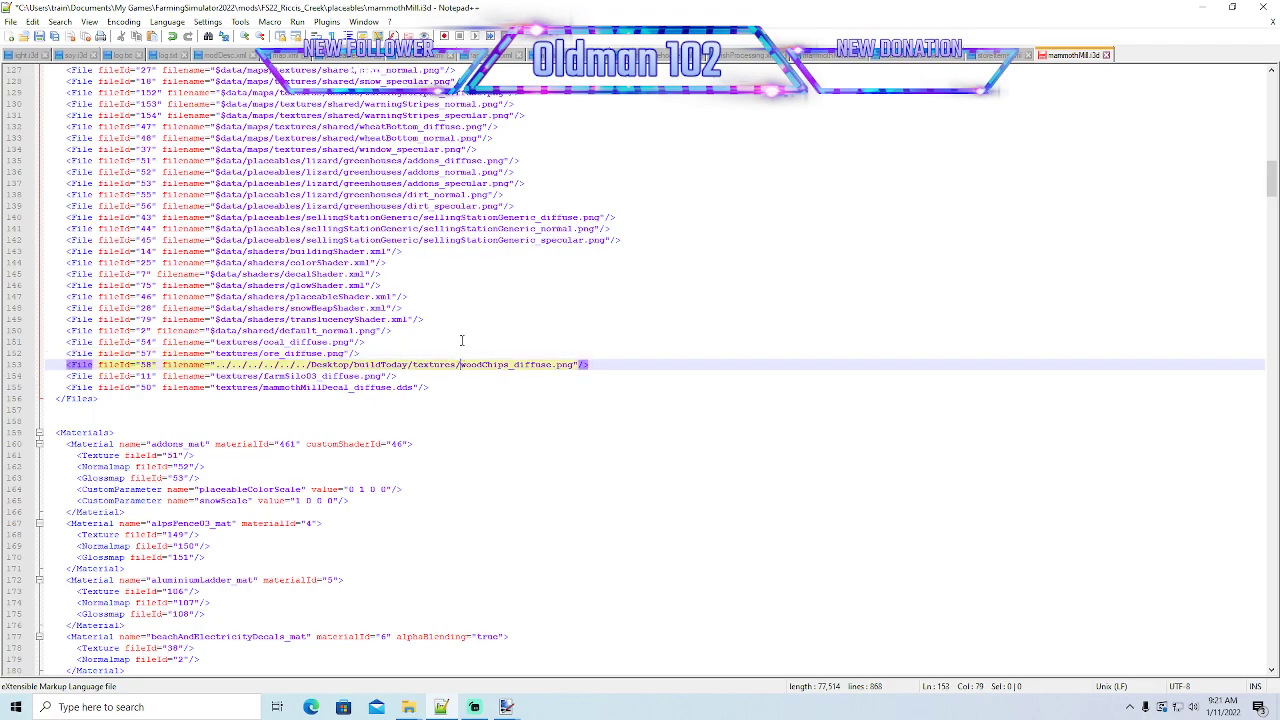
{"action": "key", "text": "BackSpace"}
{"action": "key", "text": "BackSpace"}
{"action": "key", "text": "BackSpace"}
{"action": "key", "text": "BackSpace"}
{"action": "key", "text": "BackSpace"}
{"action": "key", "text": "BackSpace"}
{"action": "key", "text": "BackSpace"}
{"action": "key", "text": "BackSpace"}
{"action": "key", "text": "BackSpace"}
{"action": "key", "text": "BackSpace"}
{"action": "key", "text": "BackSpace"}
{"action": "key", "text": "BackSpace"}
{"action": "key", "text": "BackSpace"}
{"action": "key", "text": "BackSpace"}
{"action": "key", "text": "BackSpace"}
{"action": "key", "text": "BackSpace"}
{"action": "key", "text": "BackSpace"}
{"action": "key", "text": "BackSpace"}
{"action": "key", "text": "BackSpace"}
{"action": "key", "text": "BackSpace"}
{"action": "key", "text": "BackSpace"}
{"action": "key", "text": "BackSpace"}
{"action": "key", "text": "BackSpace"}
{"action": "key", "text": "BackSpace"}
{"action": "key", "text": "BackSpace"}
{"action": "key", "text": "BackSpace"}
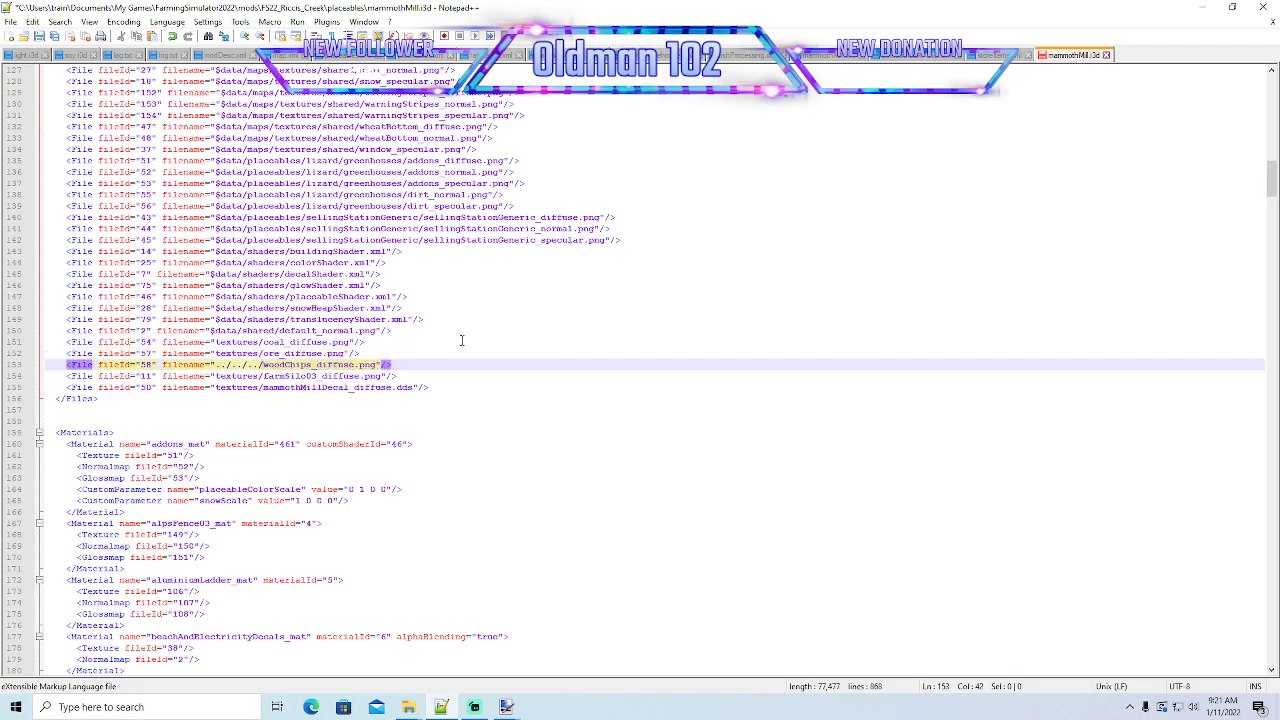
{"action": "key", "text": "BackSpace"}
{"action": "key", "text": "BackSpace"}
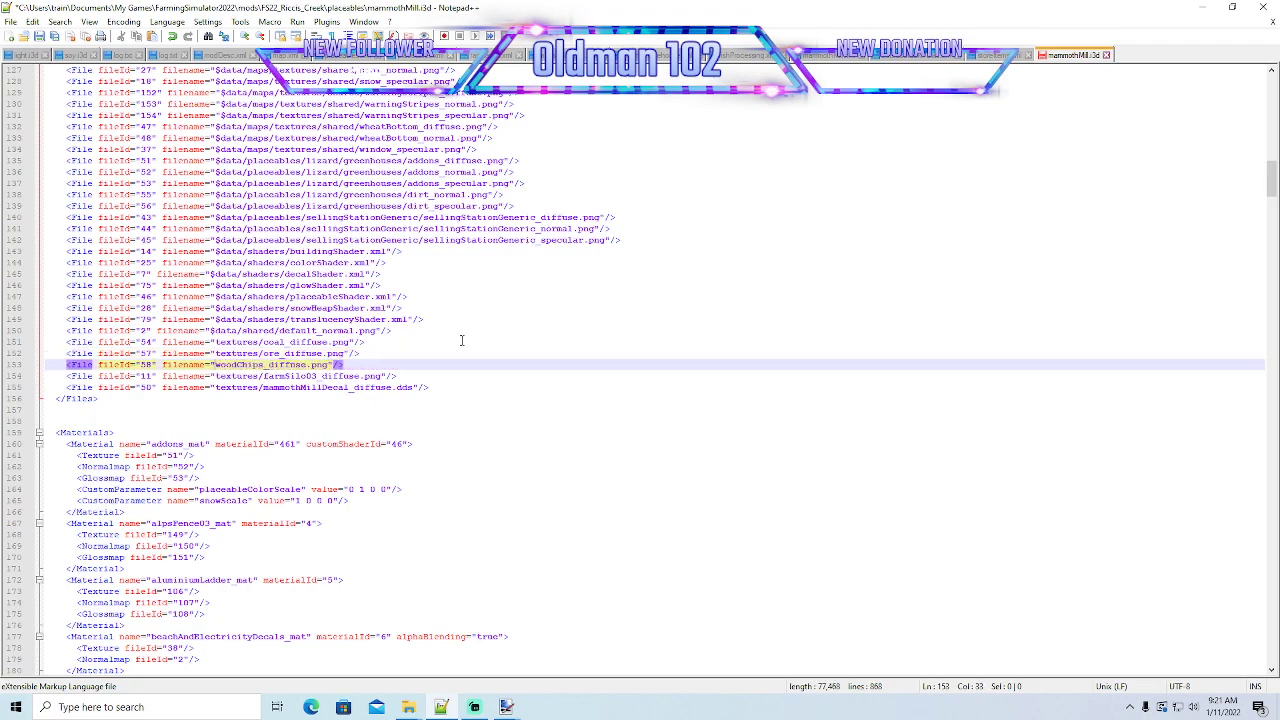
{"action": "left_click", "coordinate": [39, 36]}
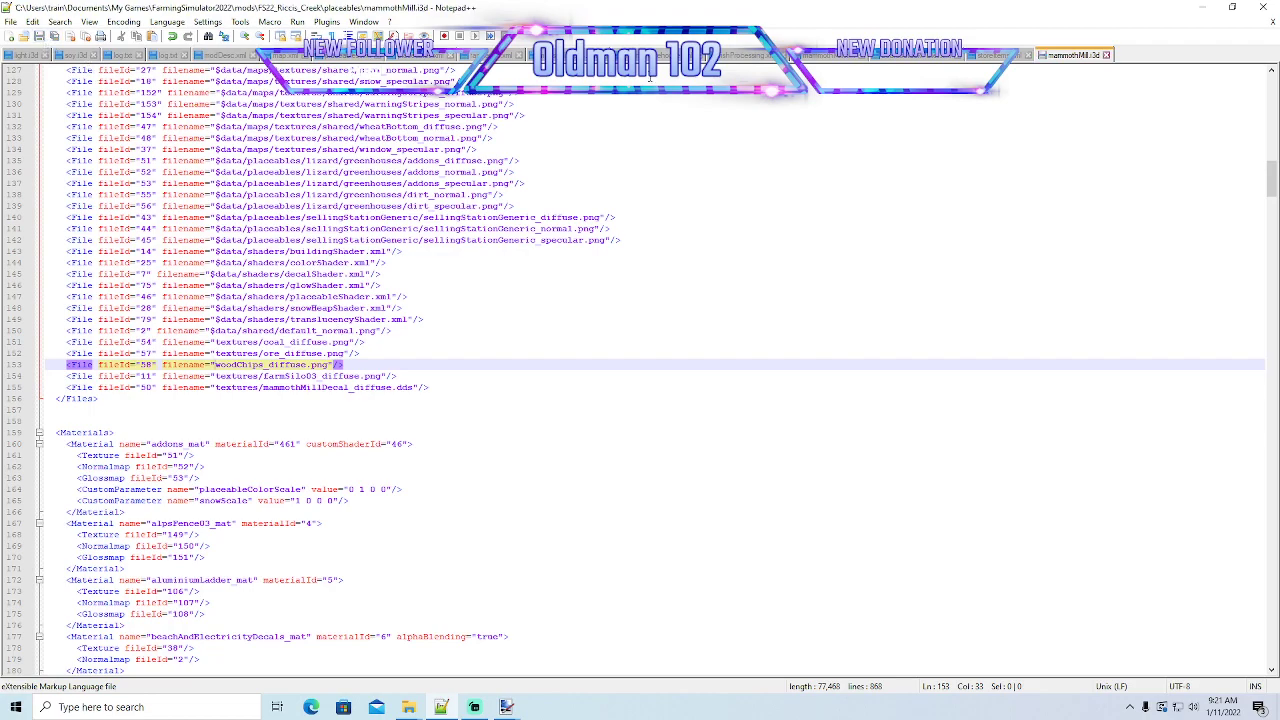
- Minimize Notepad++ and open the placeables textures folder alongside the textures folder inside the desktop's buildToday folder
{"action": "left_click", "coordinate": [1201, 7]}
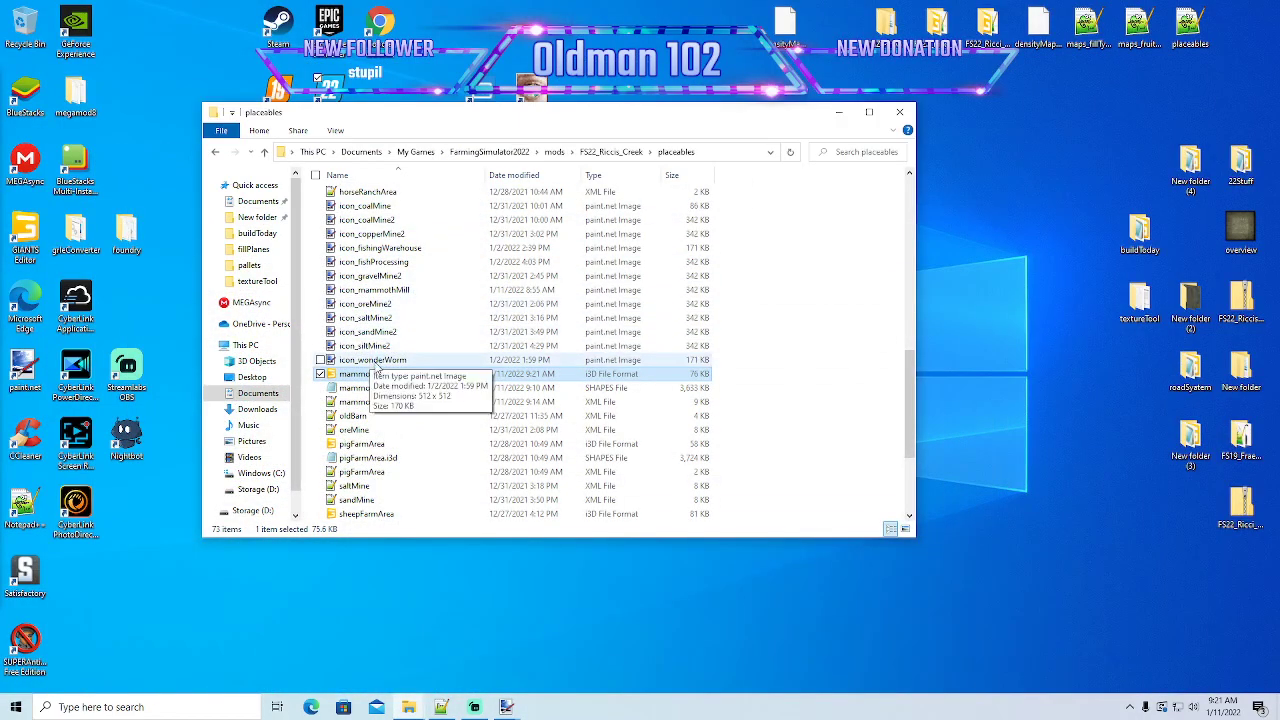
{"action": "scroll", "coordinate": [378, 366], "scroll_direction": "up", "scroll_amount": 3}
{"action": "scroll", "coordinate": [382, 350], "scroll_direction": "up", "scroll_amount": 6}
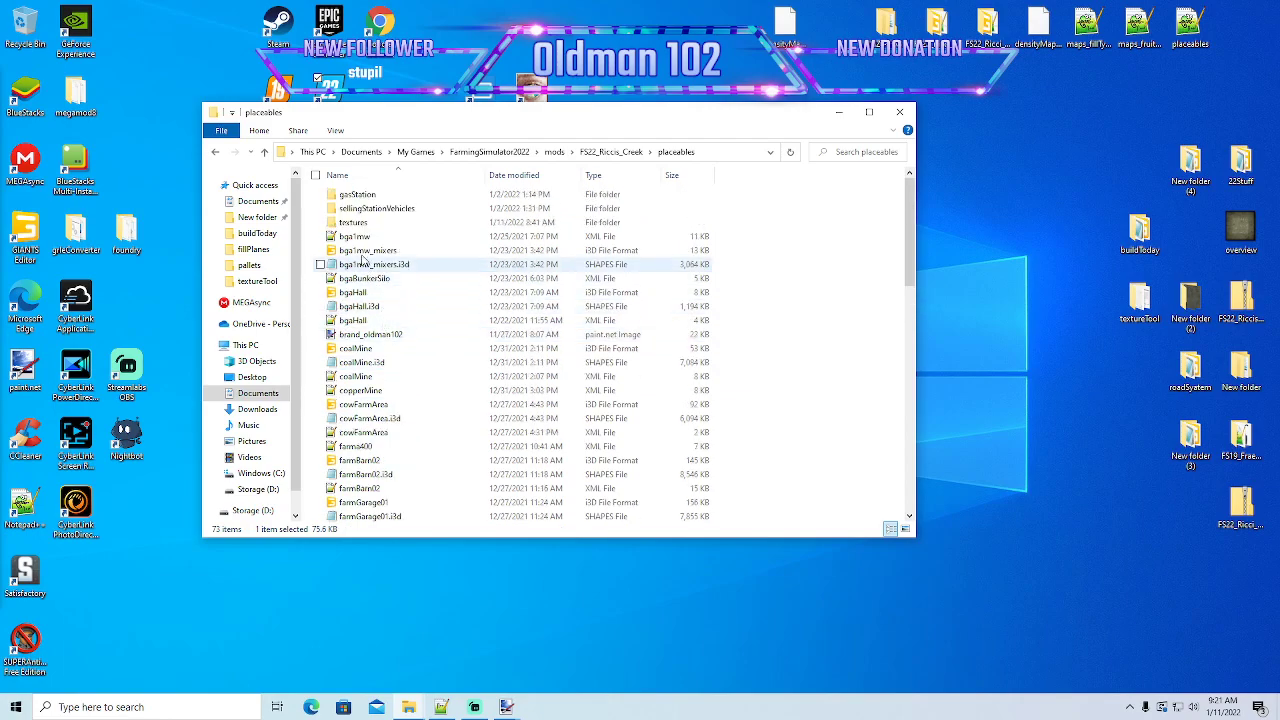
{"action": "double_click", "coordinate": [353, 222]}
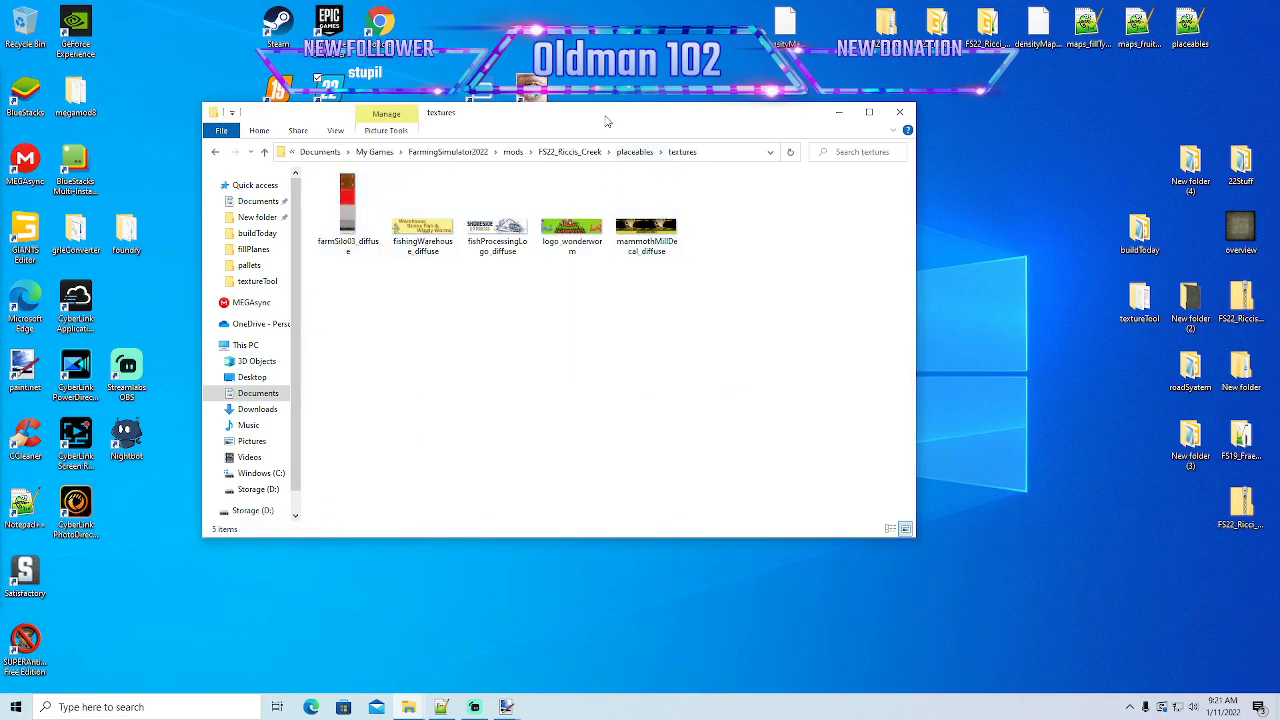
{"action": "left_click_drag", "start_coordinate": [605, 121], "coordinate": [527, 122]}
{"action": "double_click", "coordinate": [1140, 230]}
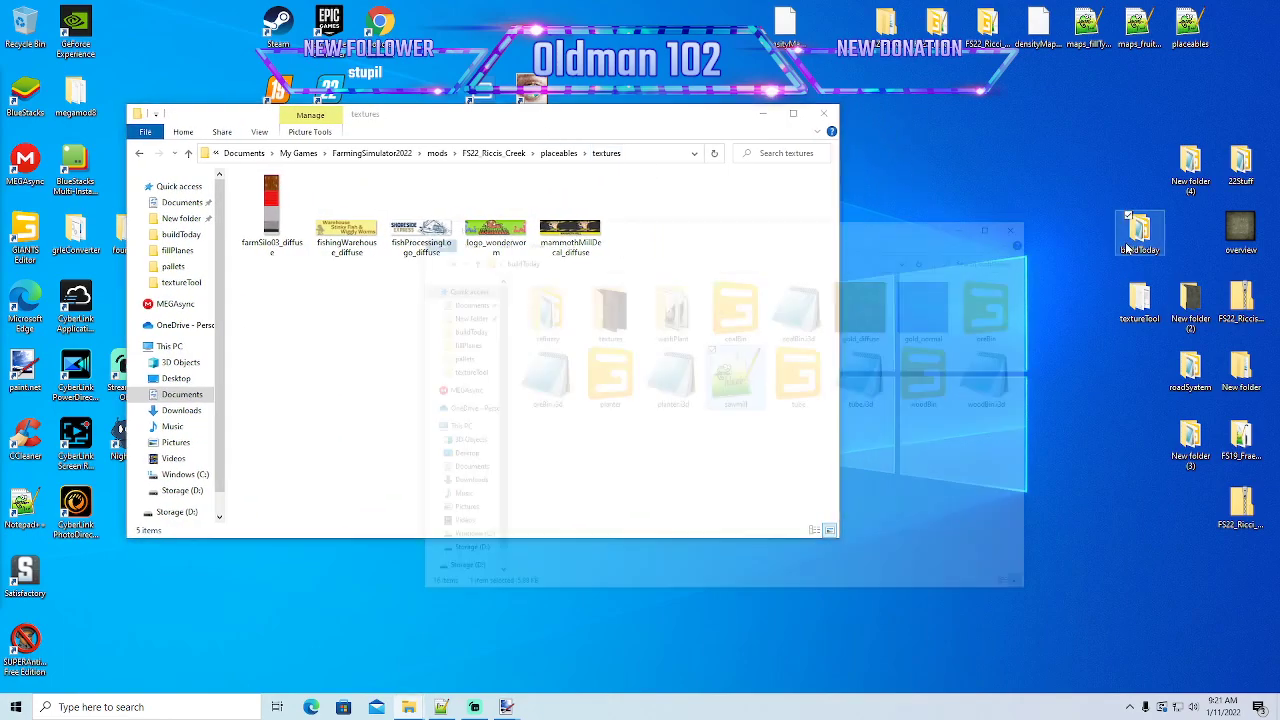
{"action": "double_click", "coordinate": [652, 230]}
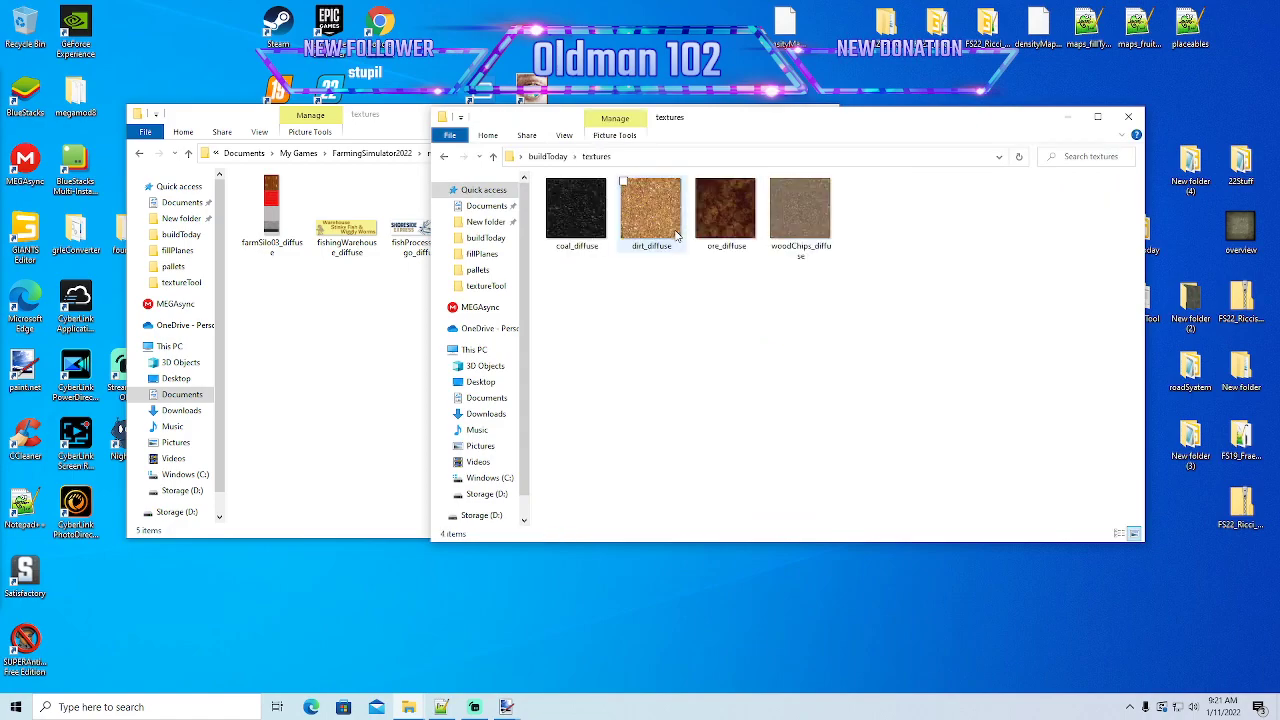
- Copy coal_diffuse, ore_diffuse and woodChips_diffuse from buildToday's textures folder into the mod's placeables textures folder
{"action": "left_click", "coordinate": [577, 212]}
{"action": "left_click", "coordinate": [725, 212], "text": "ctrl"}
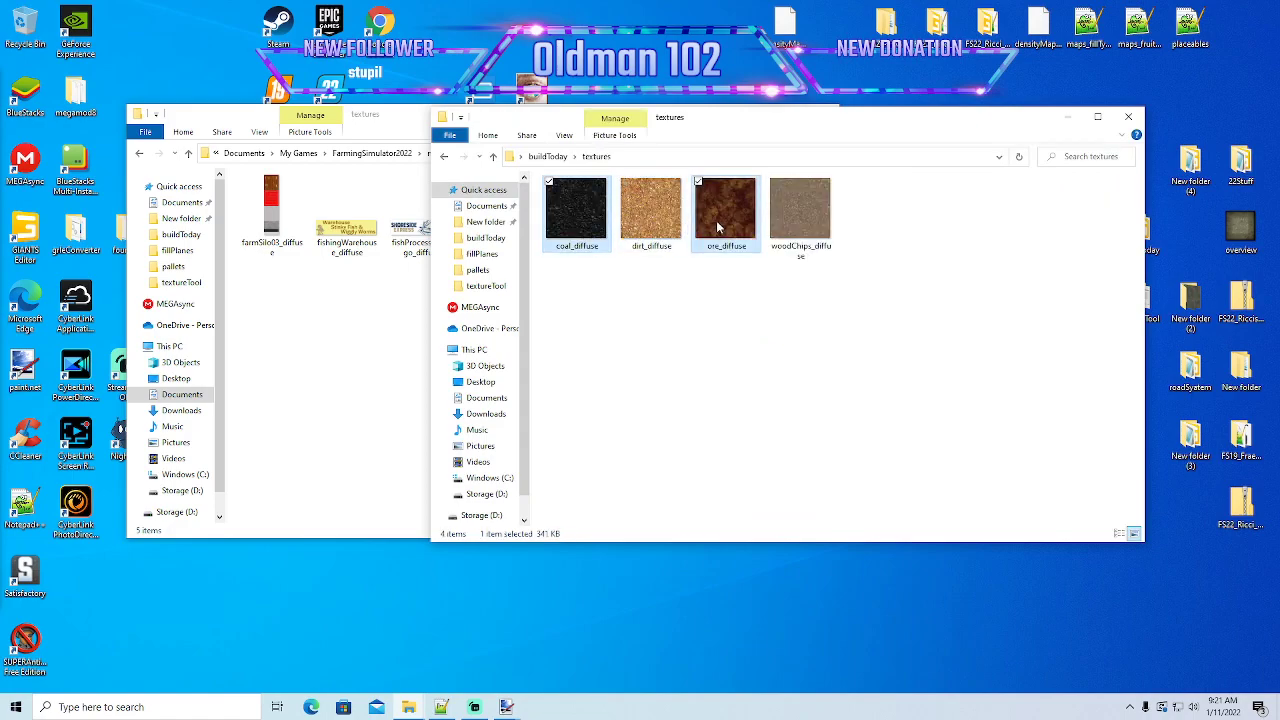
{"action": "left_click", "coordinate": [792, 226], "text": "ctrl"}
{"action": "right_click", "coordinate": [792, 226]}
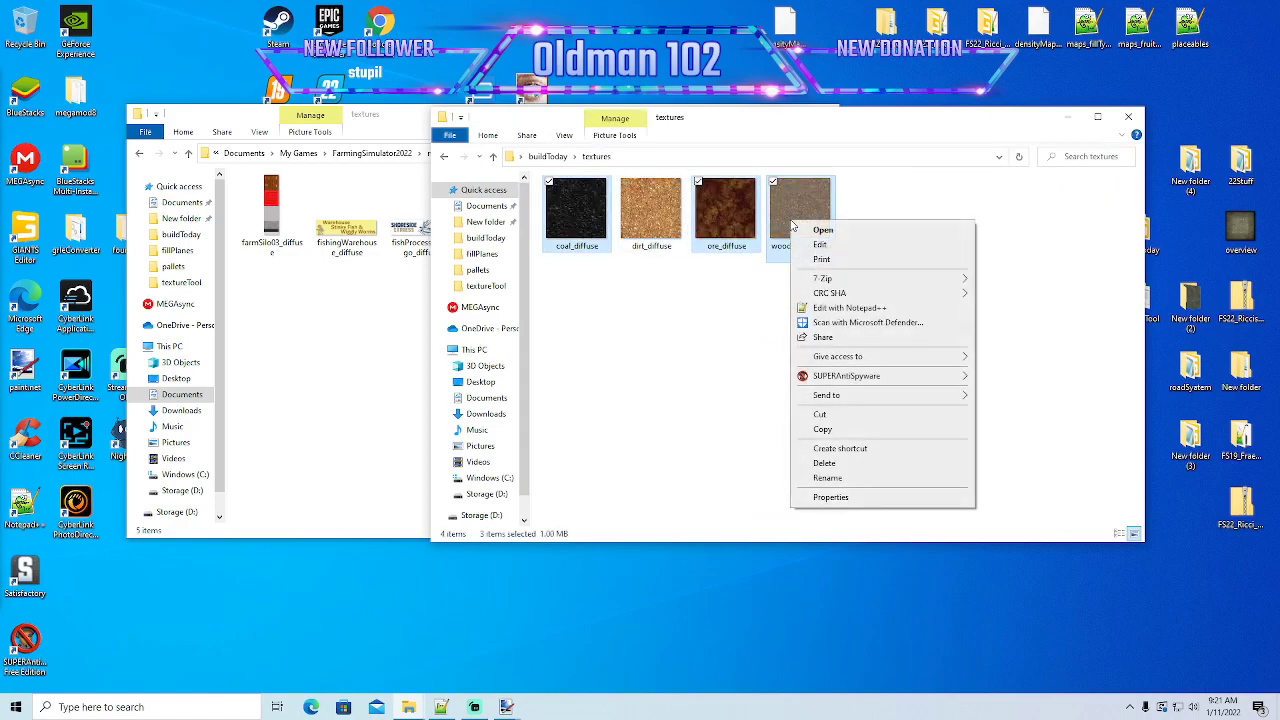
{"action": "left_click", "coordinate": [826, 435]}
{"action": "right_click", "coordinate": [378, 402]}
{"action": "left_click", "coordinate": [405, 494]}
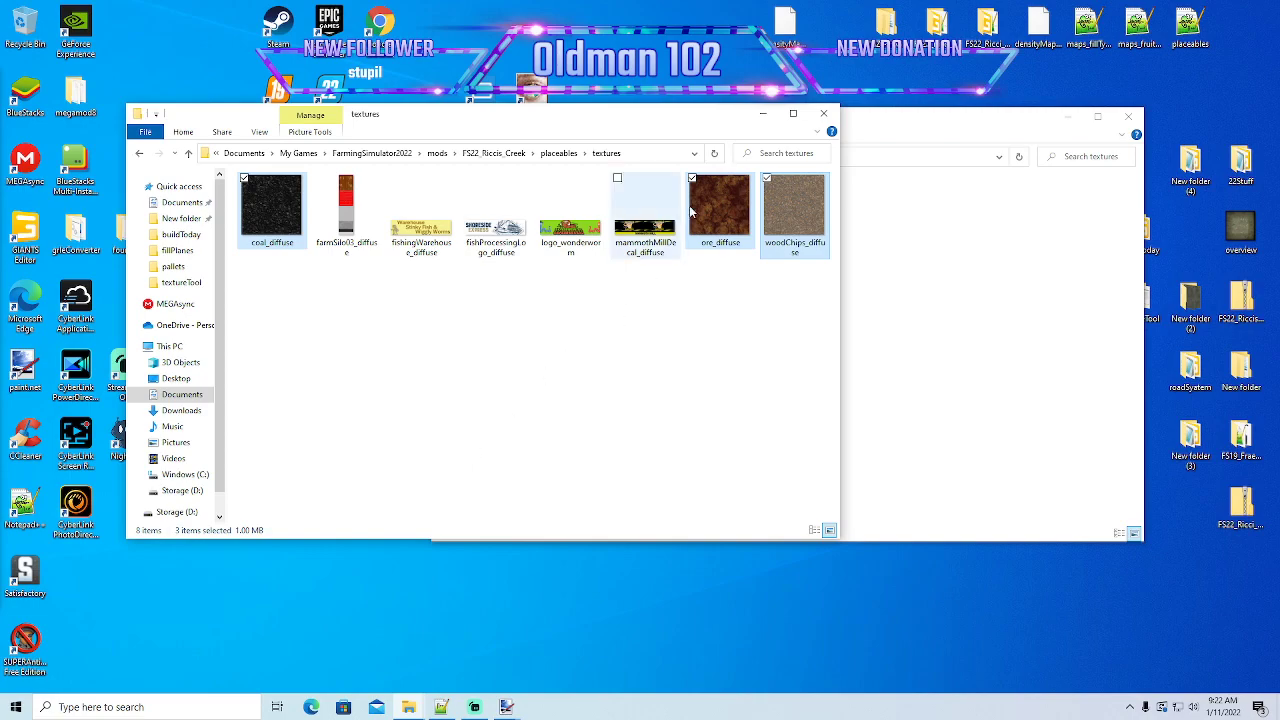
{"action": "left_click_drag", "start_coordinate": [609, 119], "coordinate": [627, 154]}
{"action": "left_click", "coordinate": [869, 124]}
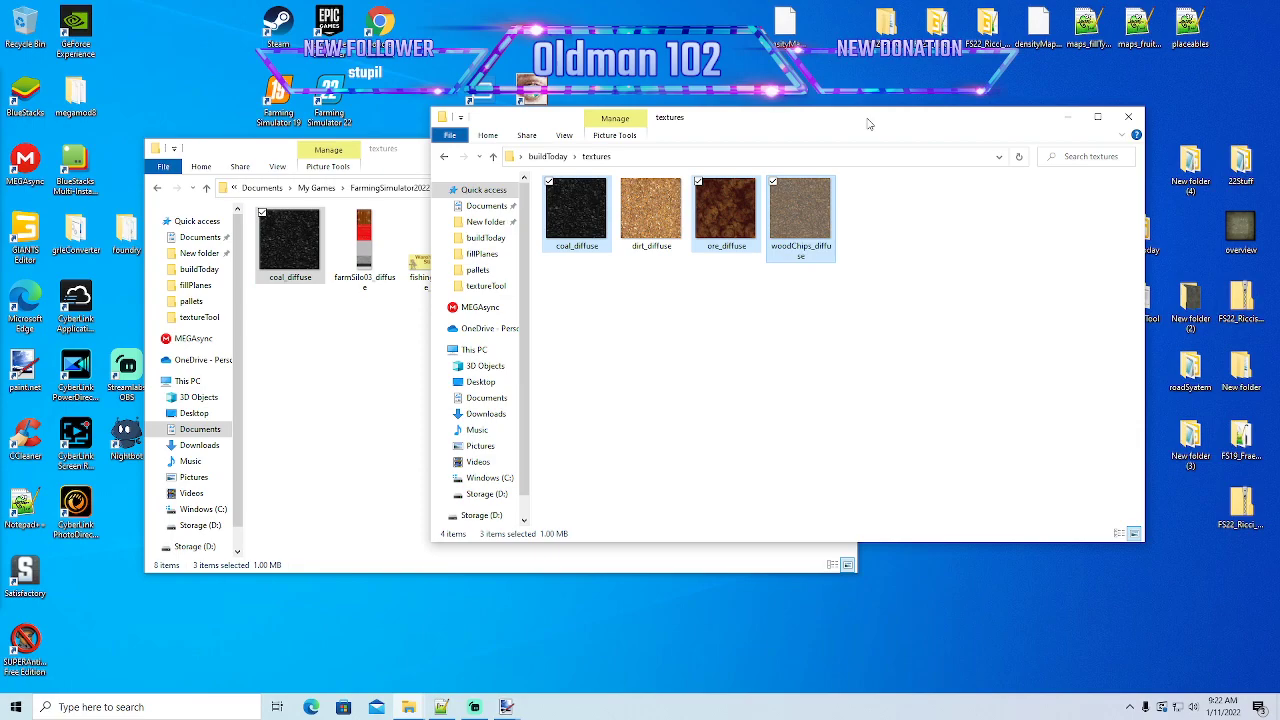
{"action": "left_click_drag", "start_coordinate": [838, 125], "coordinate": [827, 84]}
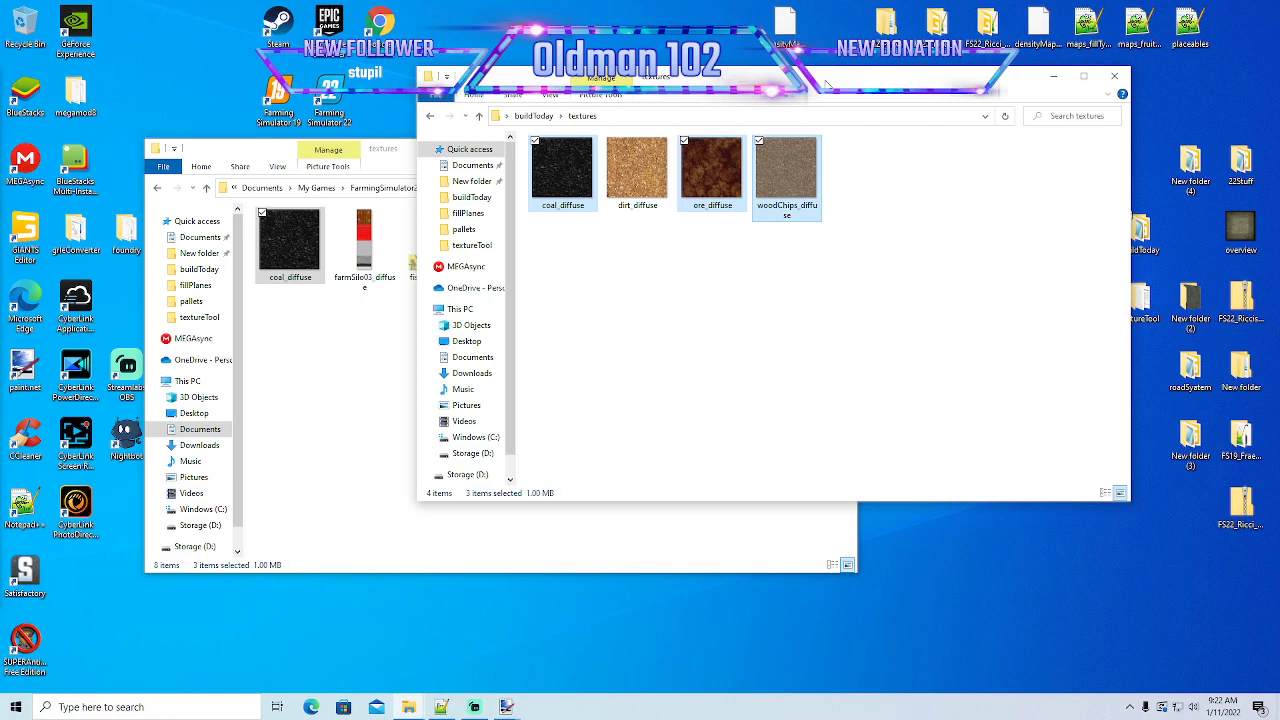
{"action": "left_click_drag", "start_coordinate": [831, 78], "coordinate": [806, 85]}
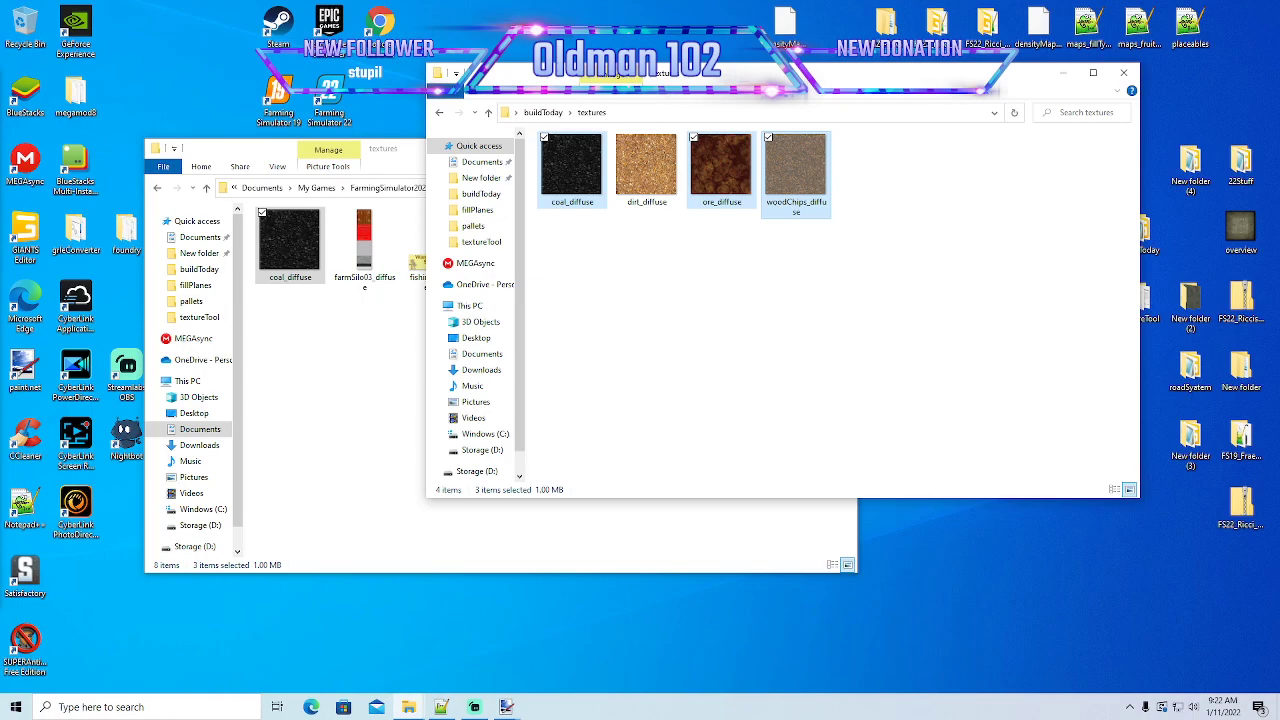
{"action": "left_click_drag", "start_coordinate": [793, 82], "coordinate": [788, 83]}
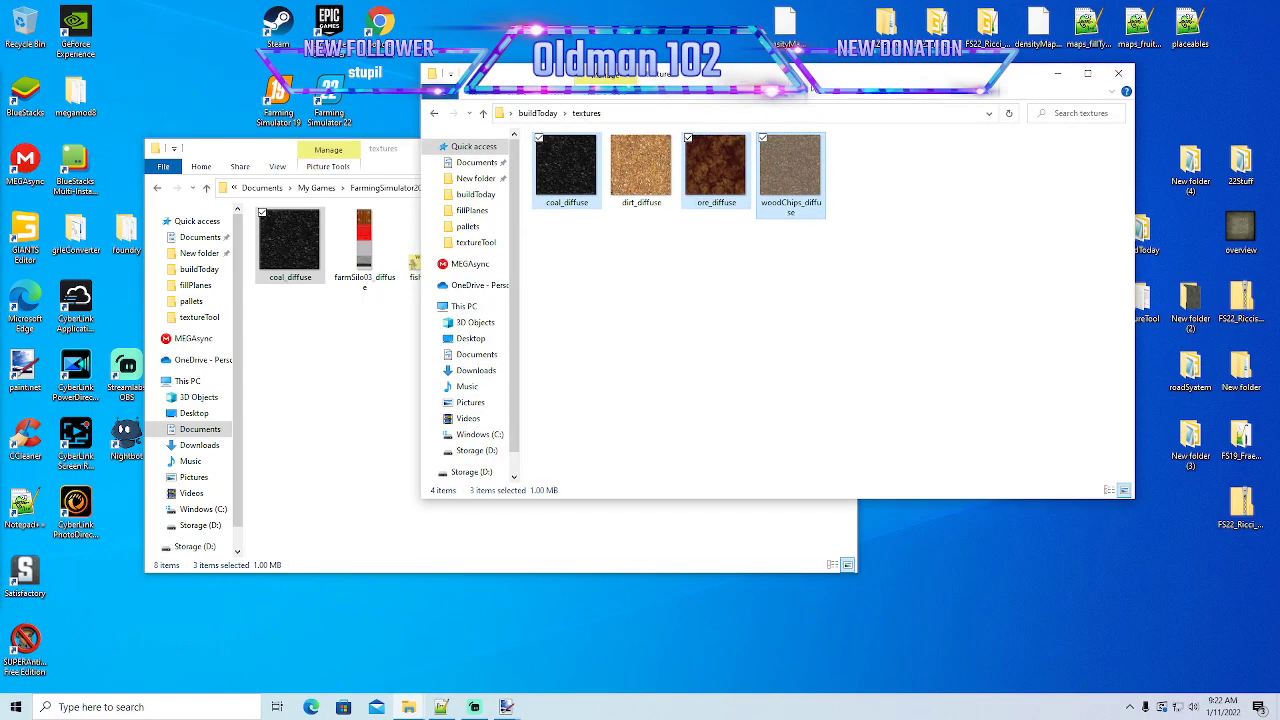
{"action": "left_click_drag", "start_coordinate": [814, 83], "coordinate": [808, 88]}
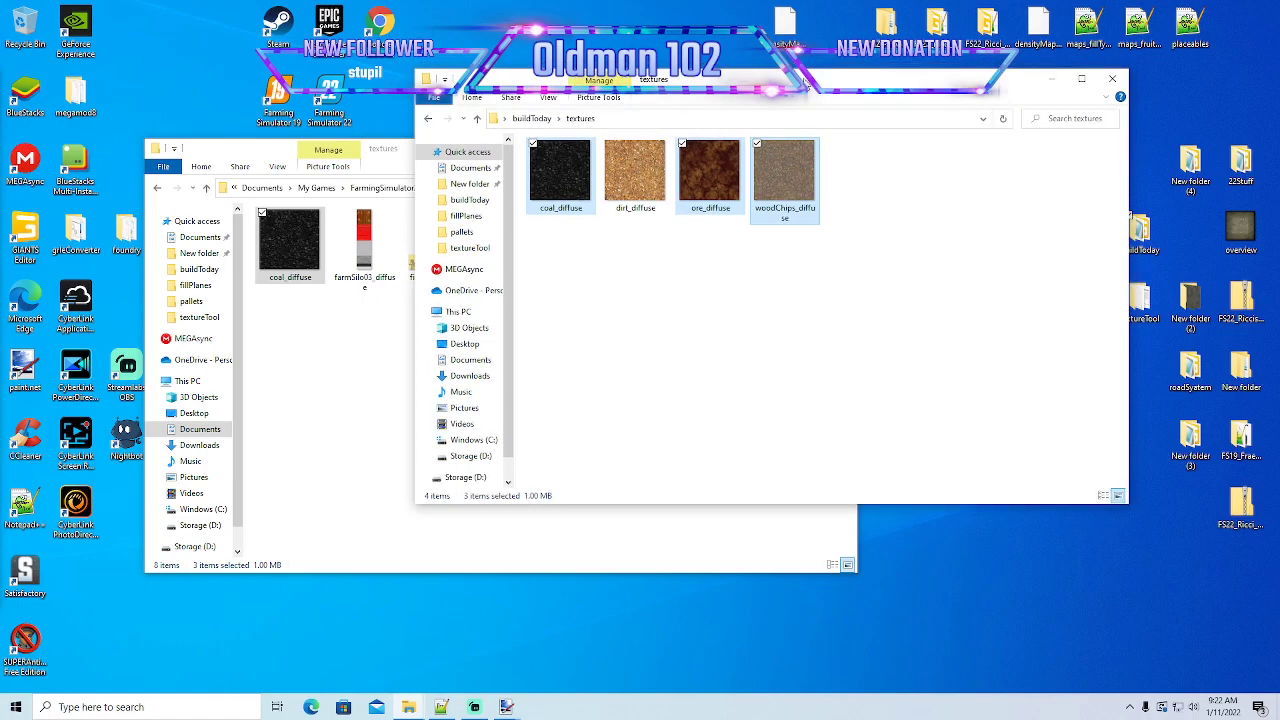
- Minimize the buildToday window and open the mammothMill i3D file from the placeables folder in GIANTS Editor 9.0.2
{"action": "left_click", "coordinate": [1050, 79]}
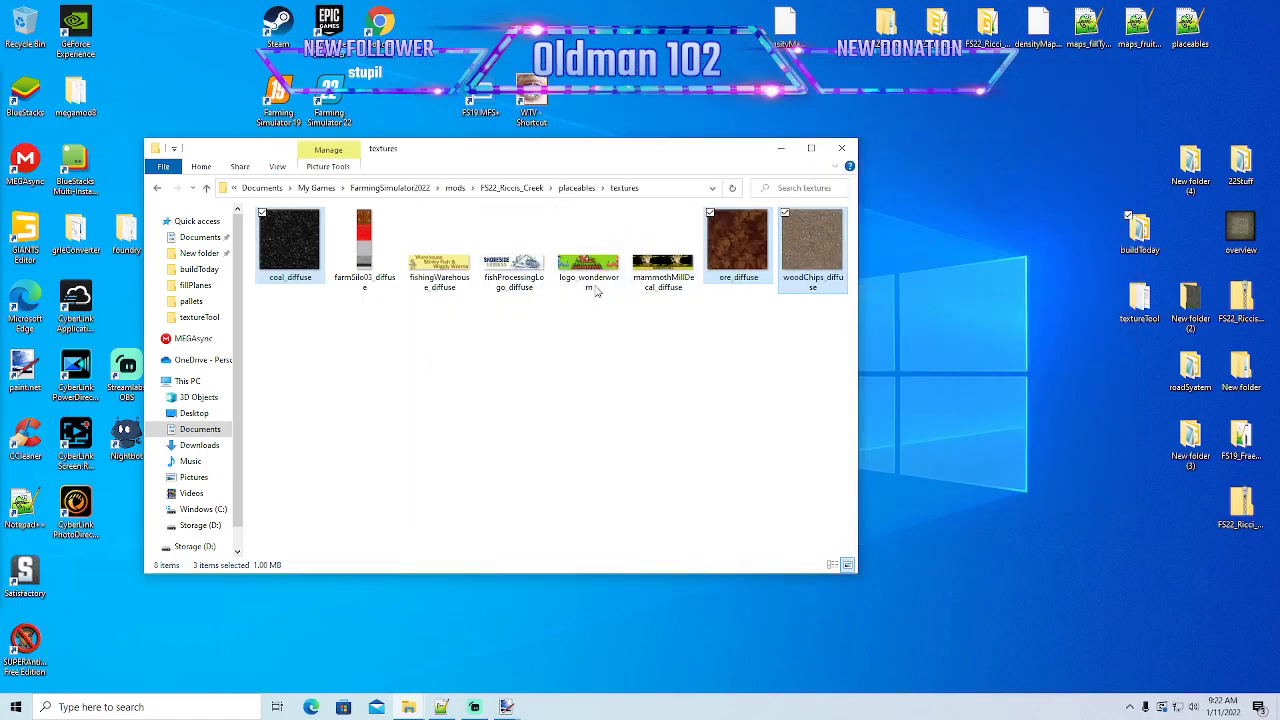
{"action": "left_click_drag", "start_coordinate": [606, 158], "coordinate": [624, 148]}
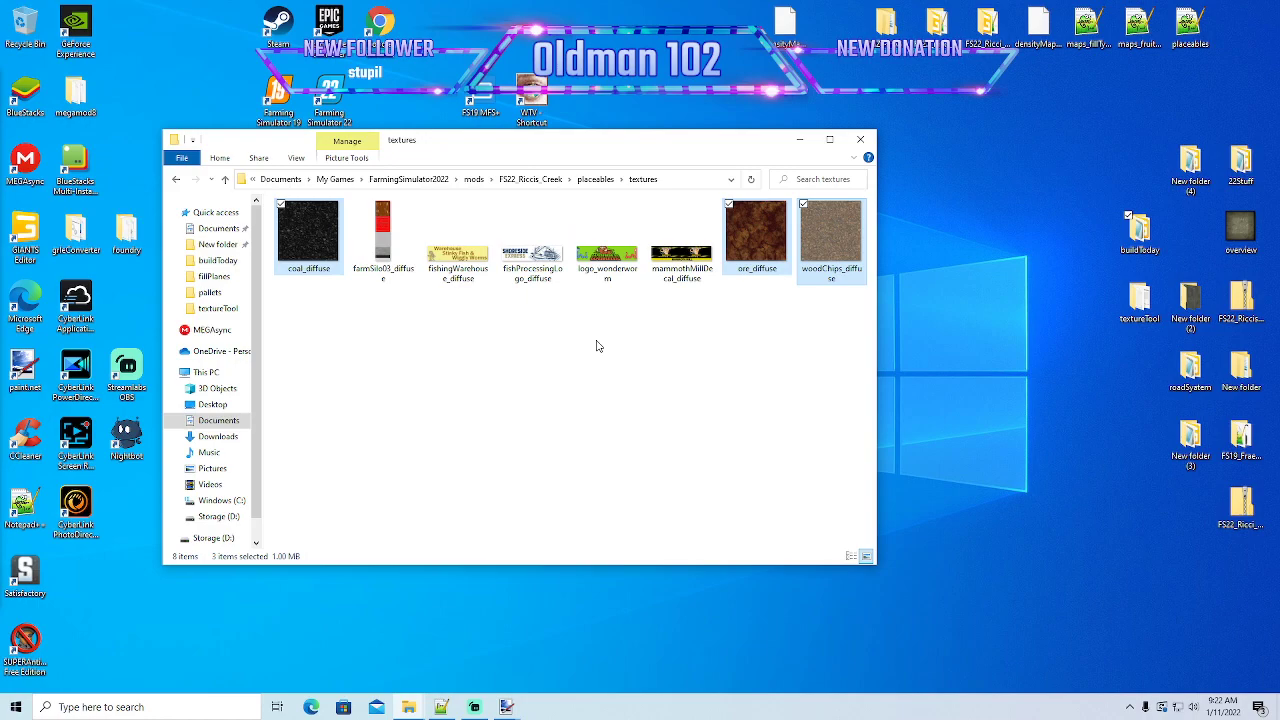
{"action": "left_click", "coordinate": [177, 180]}
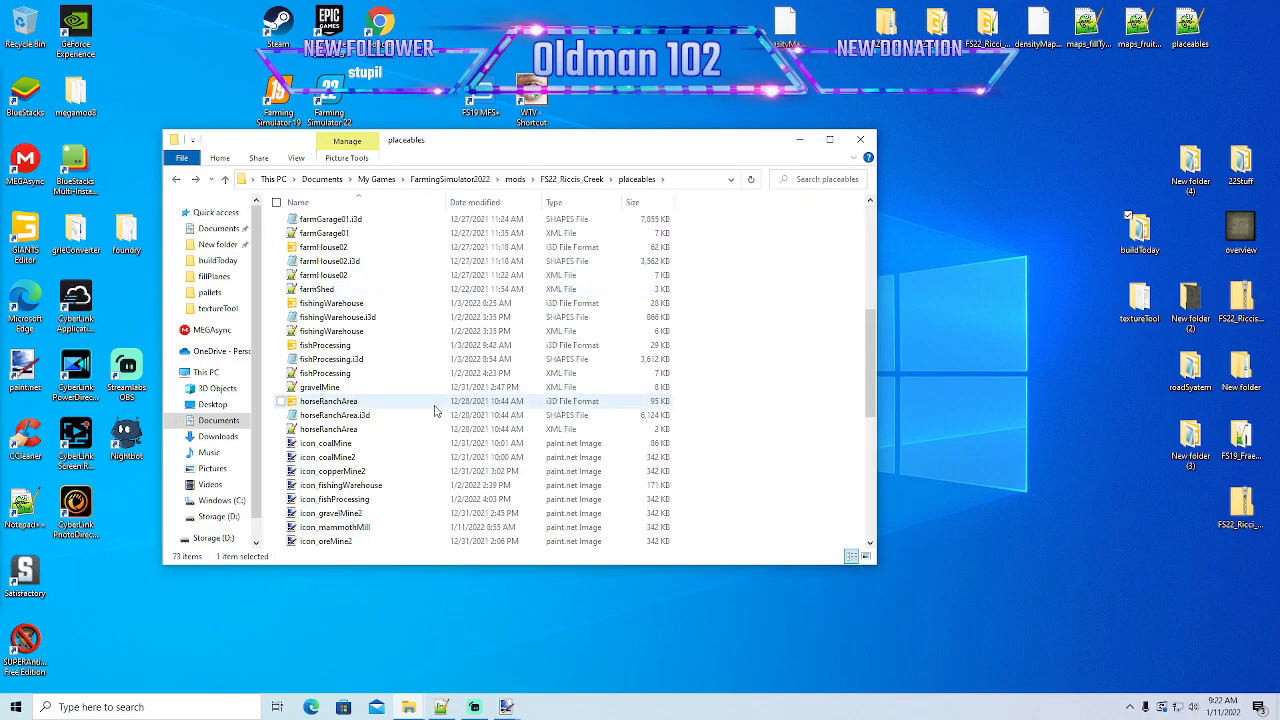
{"action": "scroll", "coordinate": [398, 377], "scroll_direction": "down", "scroll_amount": 6}
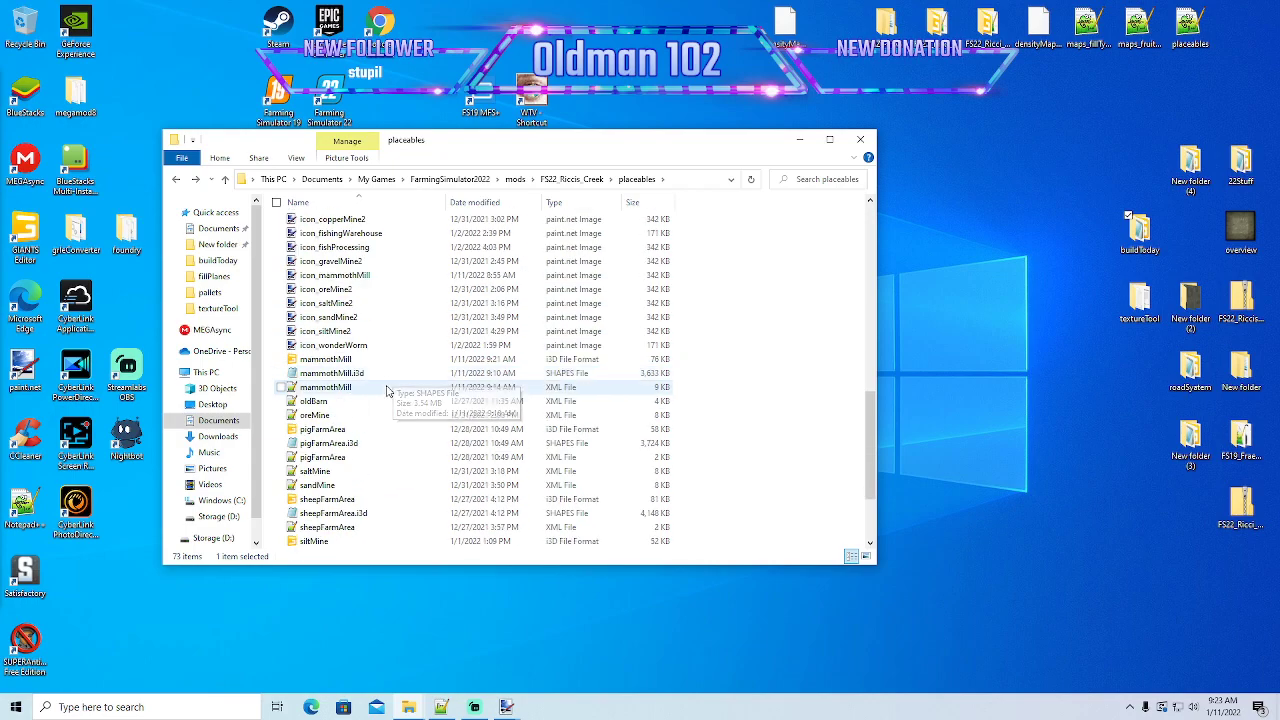
{"action": "double_click", "coordinate": [326, 359]}
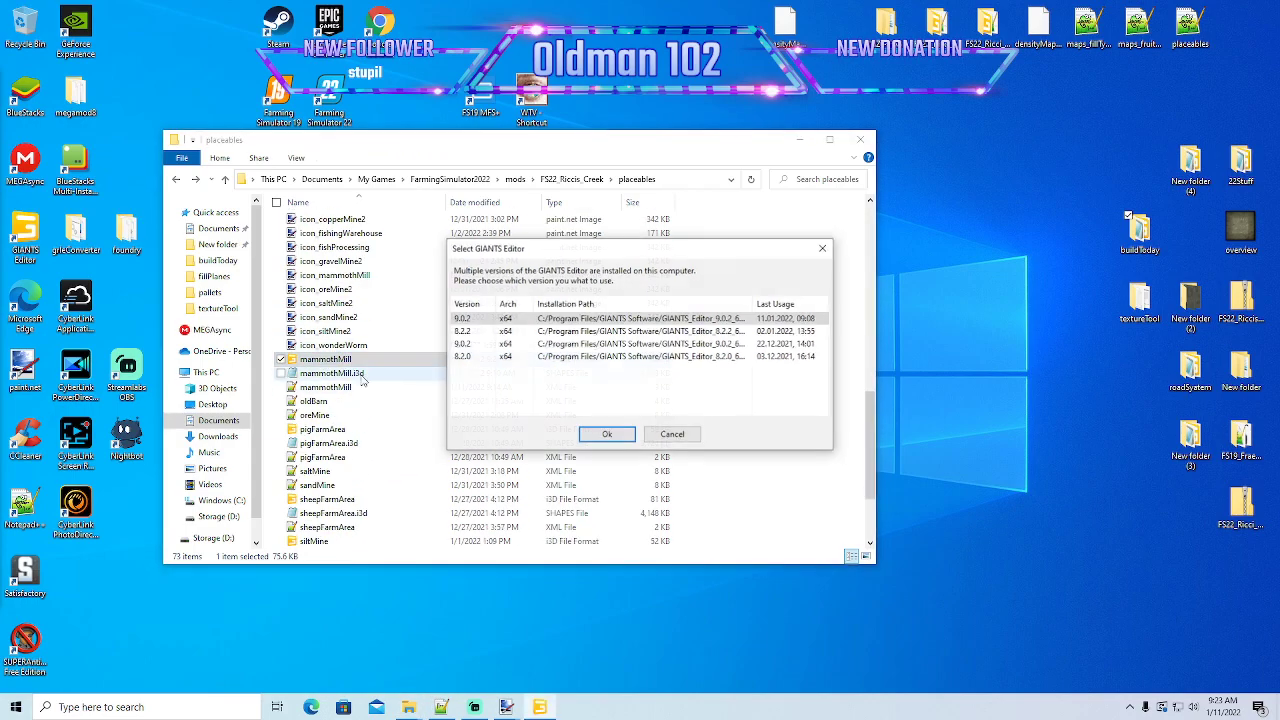
{"action": "left_click", "coordinate": [591, 435]}
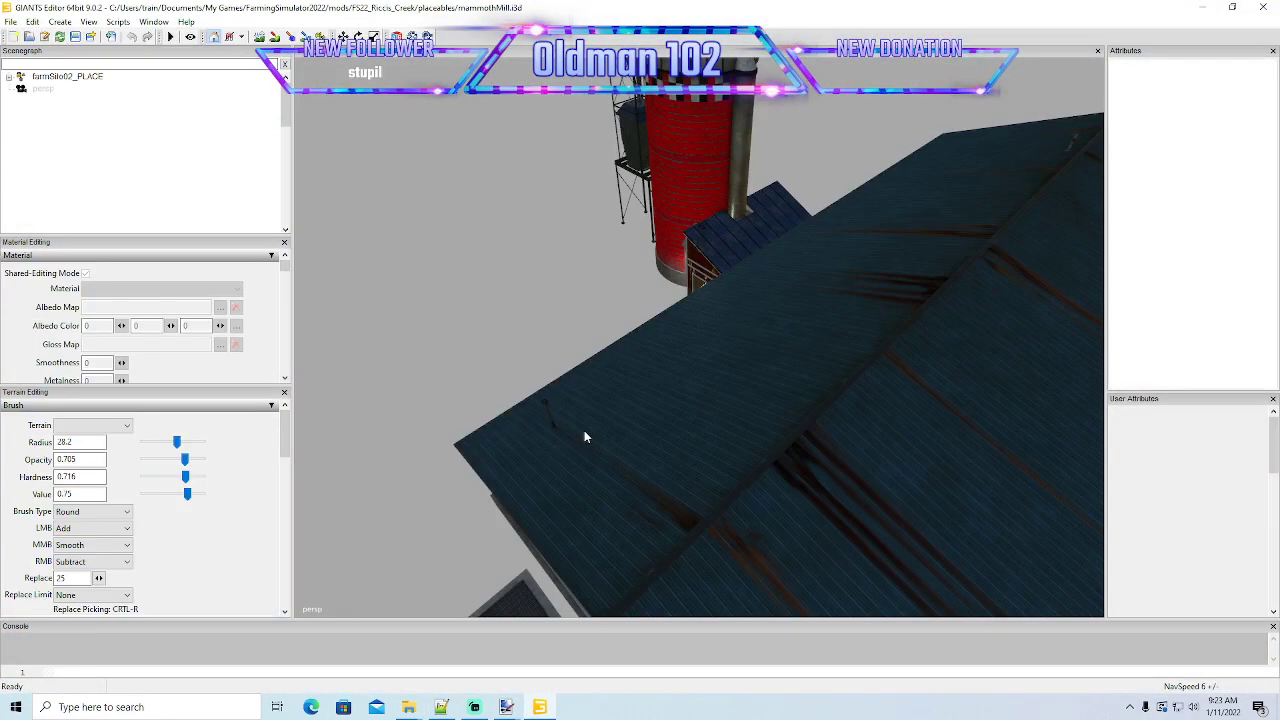
- Examine the fill planes in the mill's wooden bins and enlarge the console to read the texture loading messages
{"action": "left_click_drag", "start_coordinate": [581, 432], "coordinate": [656, 415], "text": "alt"}
{"action": "scroll", "coordinate": [573, 355], "scroll_direction": "up", "scroll_amount": 5}
{"action": "scroll", "coordinate": [657, 415], "scroll_direction": "down", "scroll_amount": 6}
{"action": "scroll", "coordinate": [657, 415], "scroll_direction": "up", "scroll_amount": 1}
{"action": "scroll", "coordinate": [656, 415], "scroll_direction": "up", "scroll_amount": 3}
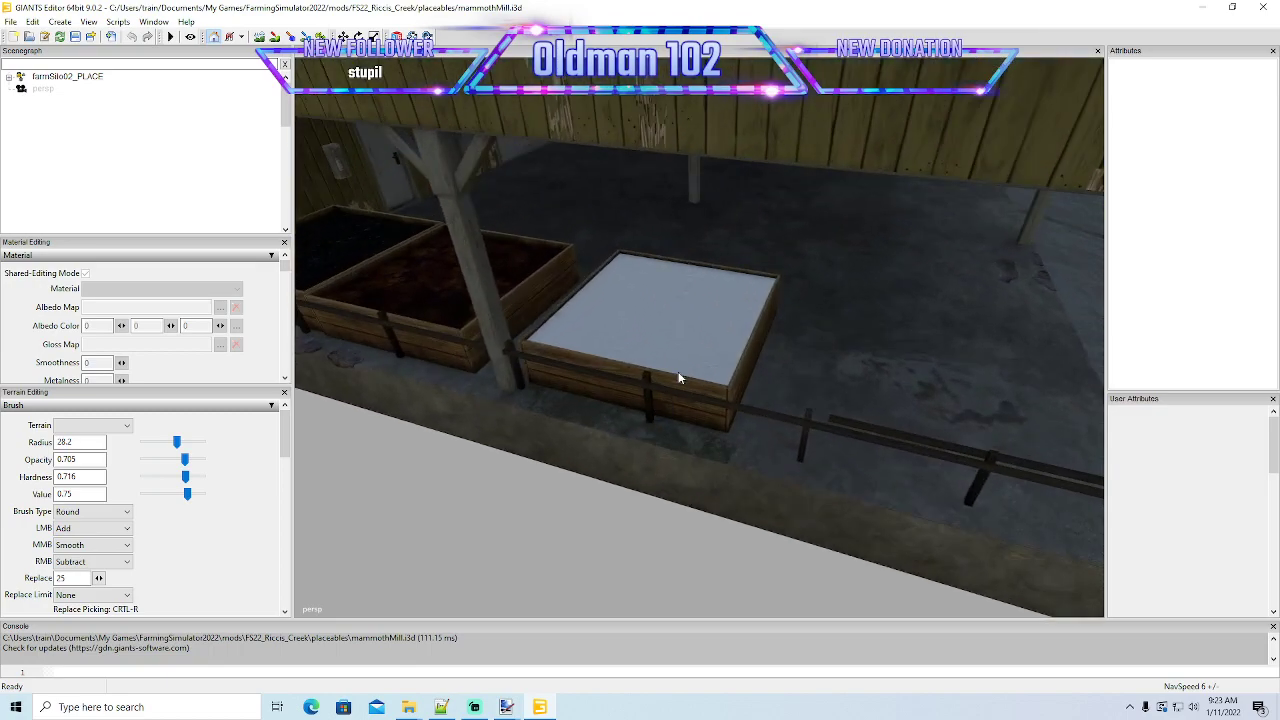
{"action": "left_click", "coordinate": [679, 327]}
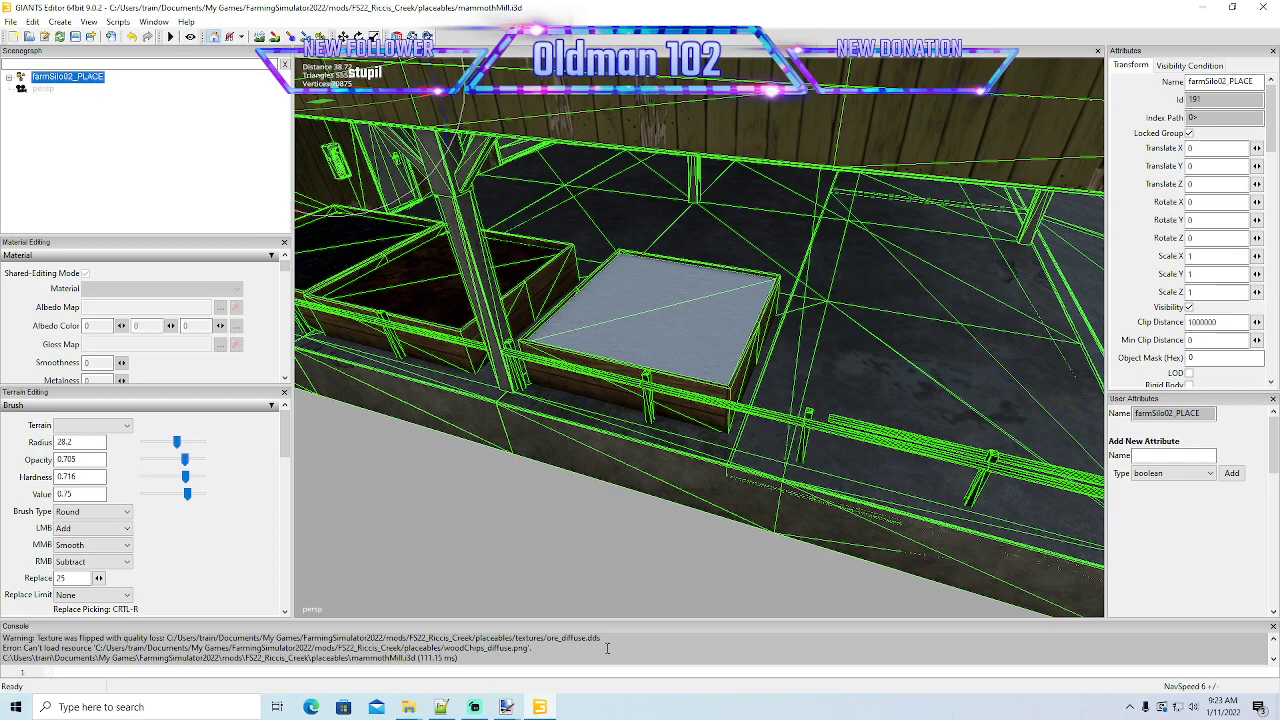
{"action": "scroll", "coordinate": [607, 648], "scroll_direction": "up", "scroll_amount": 1}
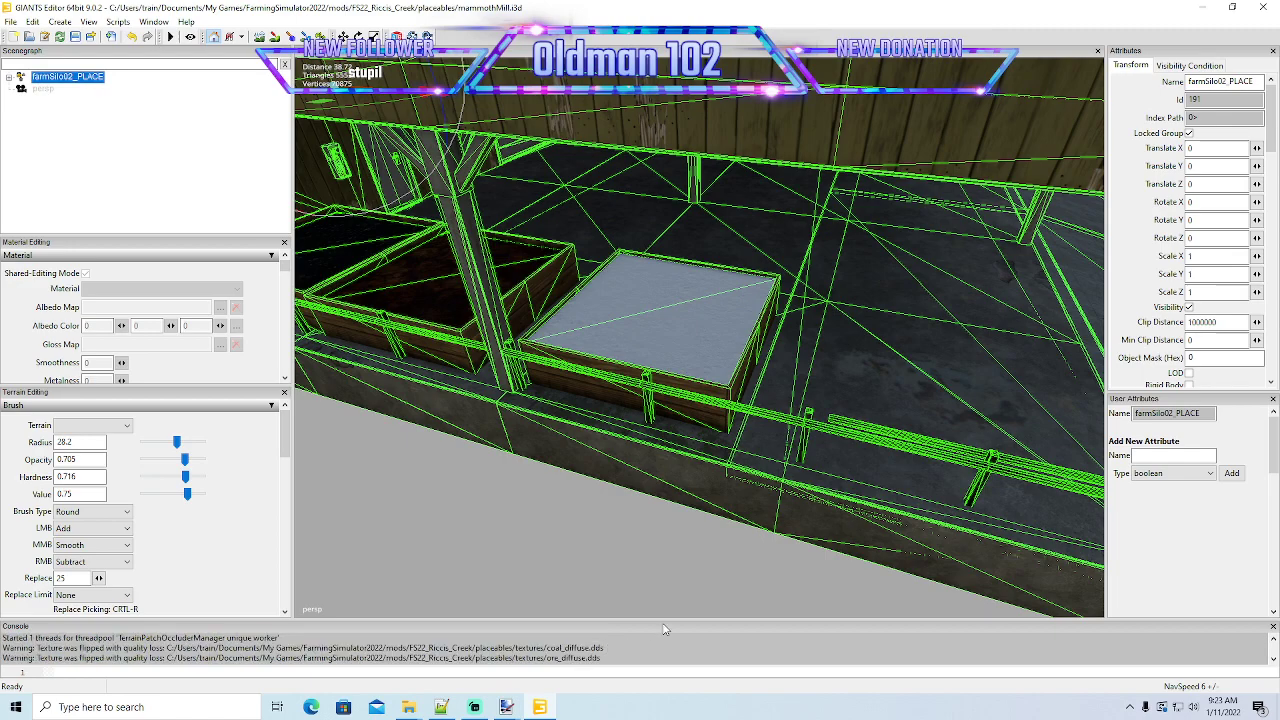
{"action": "left_click_drag", "start_coordinate": [656, 617], "coordinate": [660, 527]}
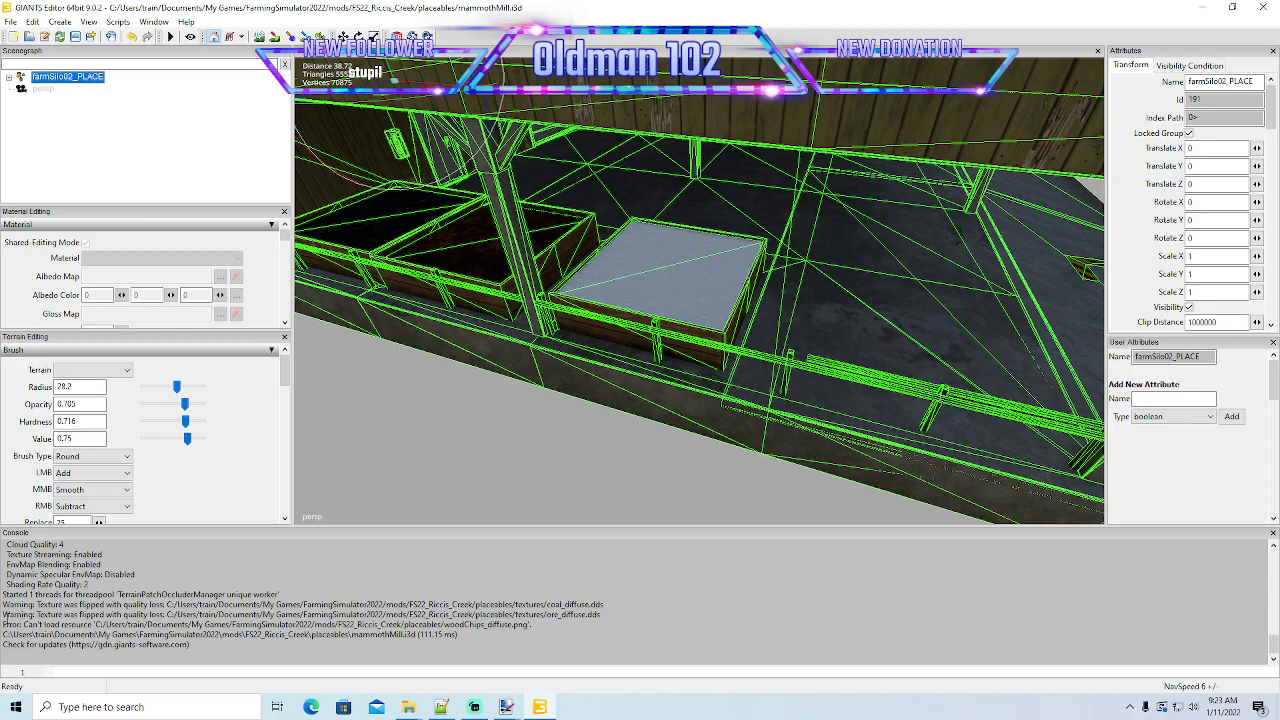
- Highlight the console lines about ore_diffuse and woodChips_diffuse, and close GIANTS Editor without saving mammothMill.i3d
{"action": "left_click_drag", "start_coordinate": [3, 614], "coordinate": [565, 628]}
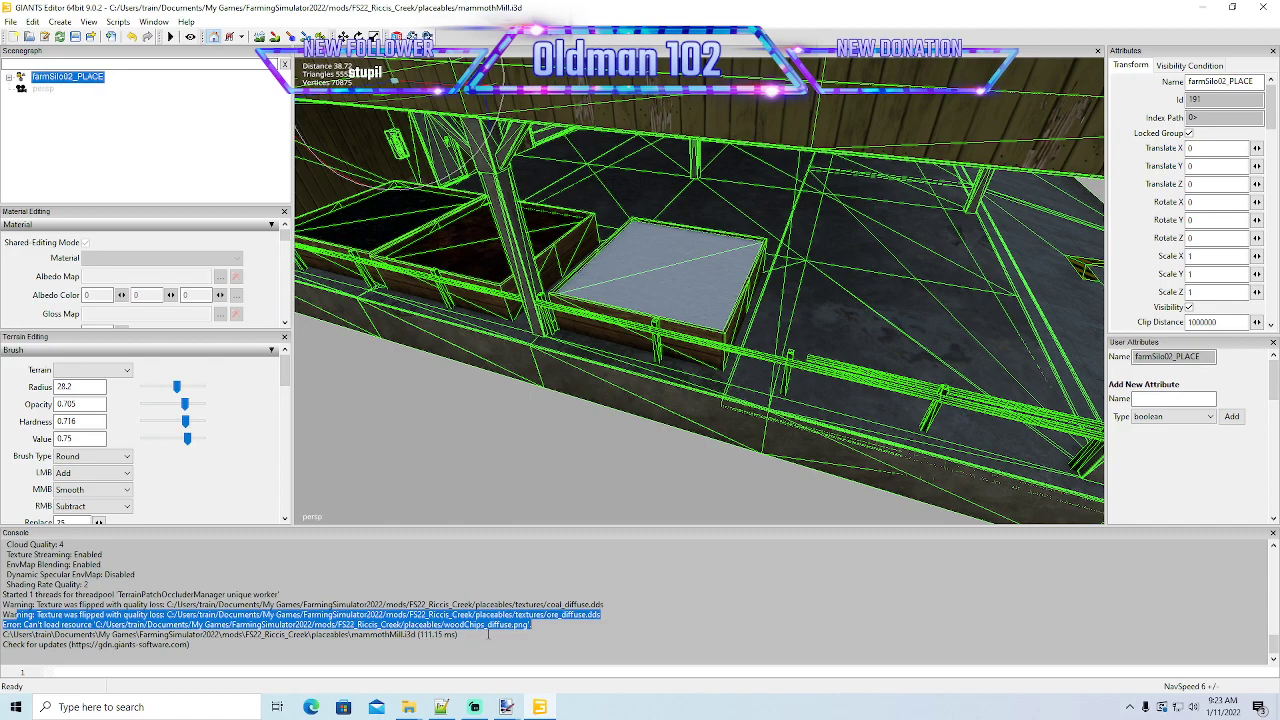
{"action": "left_click", "coordinate": [1260, 7]}
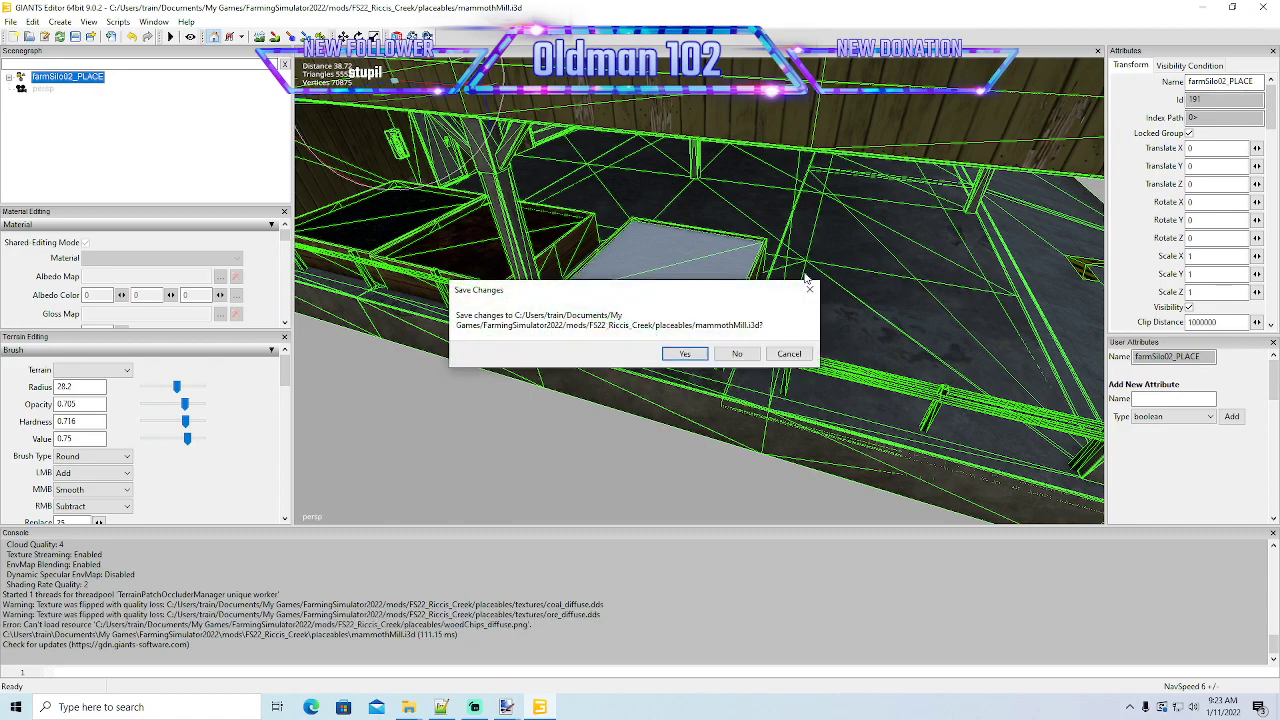
{"action": "left_click", "coordinate": [736, 354]}
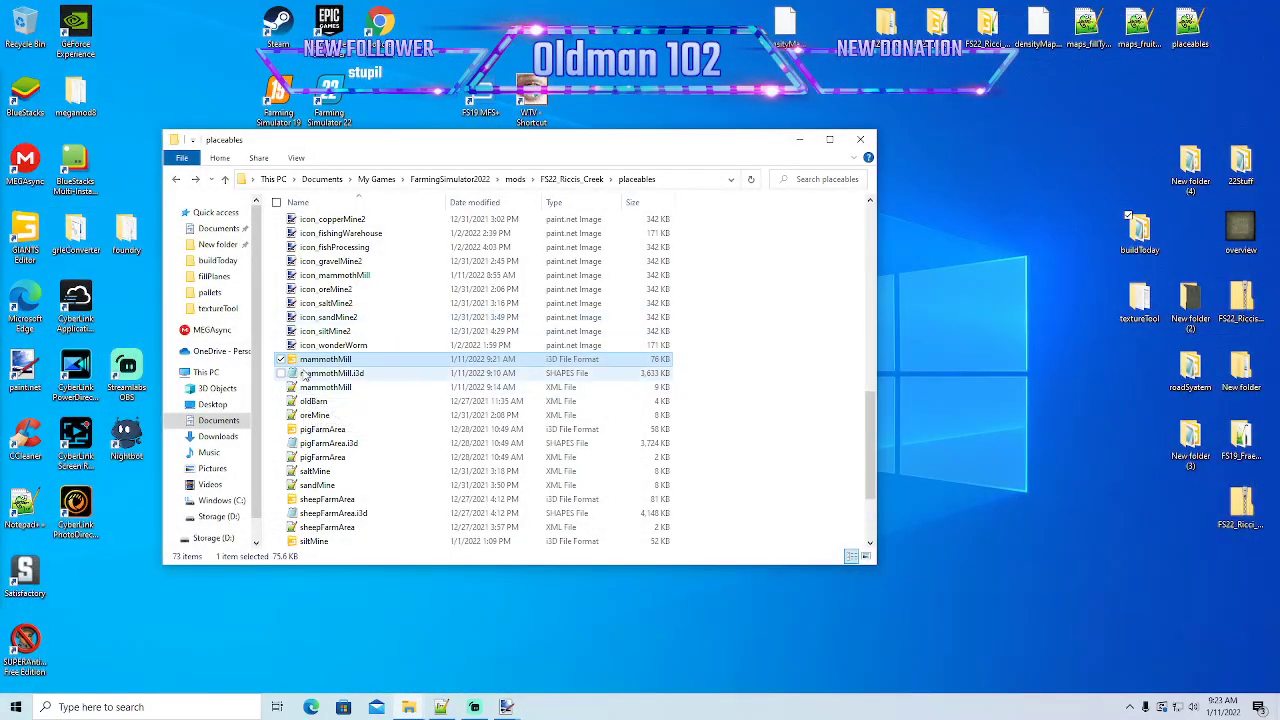
- In Notepad++, change the woodChips_diffuse.png filename path in mammothMill.i3d to textures/woodChips_diffuse.png, save the file and minimize the editor
{"action": "right_click", "coordinate": [305, 373]}
{"action": "left_click", "coordinate": [360, 437]}
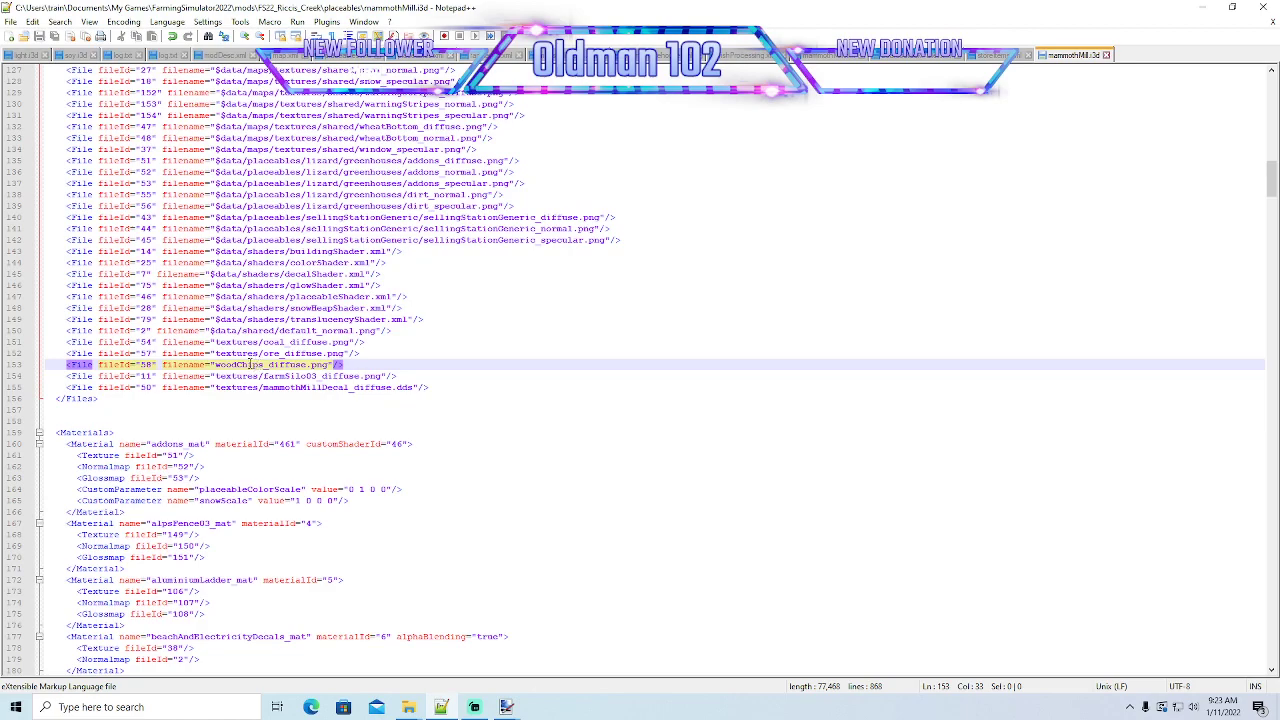
{"action": "type", "text": "textur"}
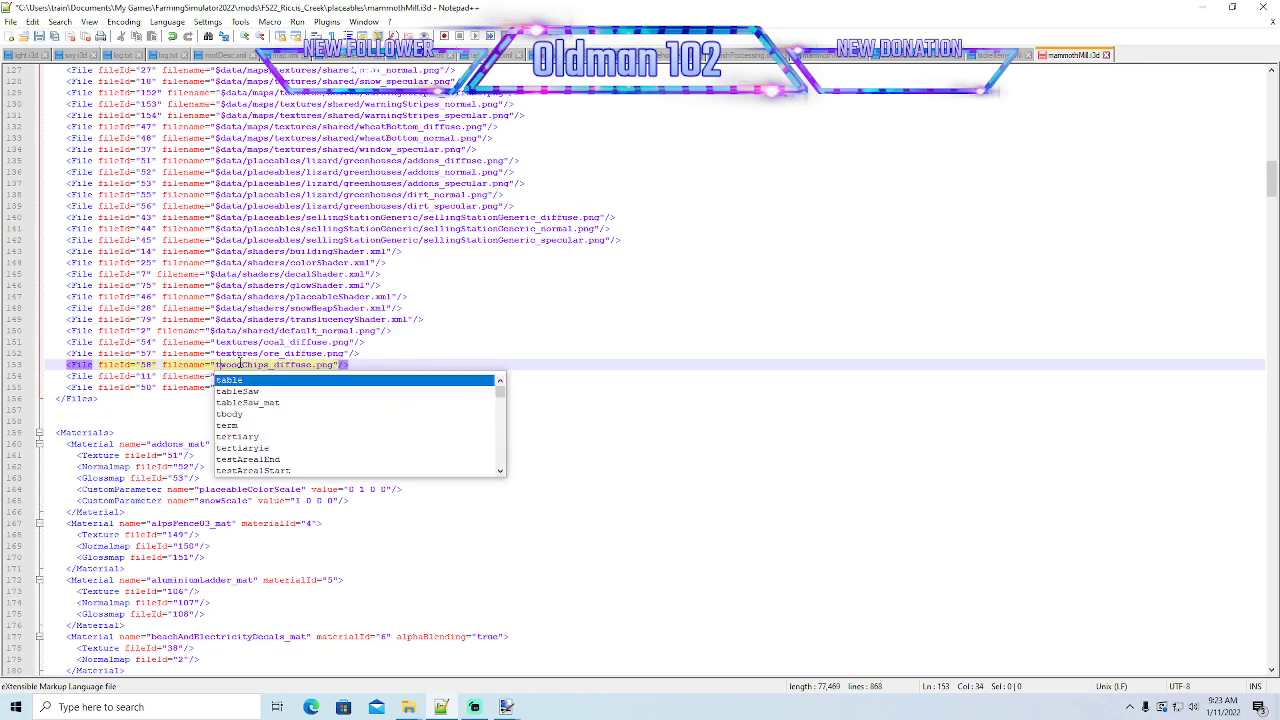
{"action": "type", "text": "es/"}
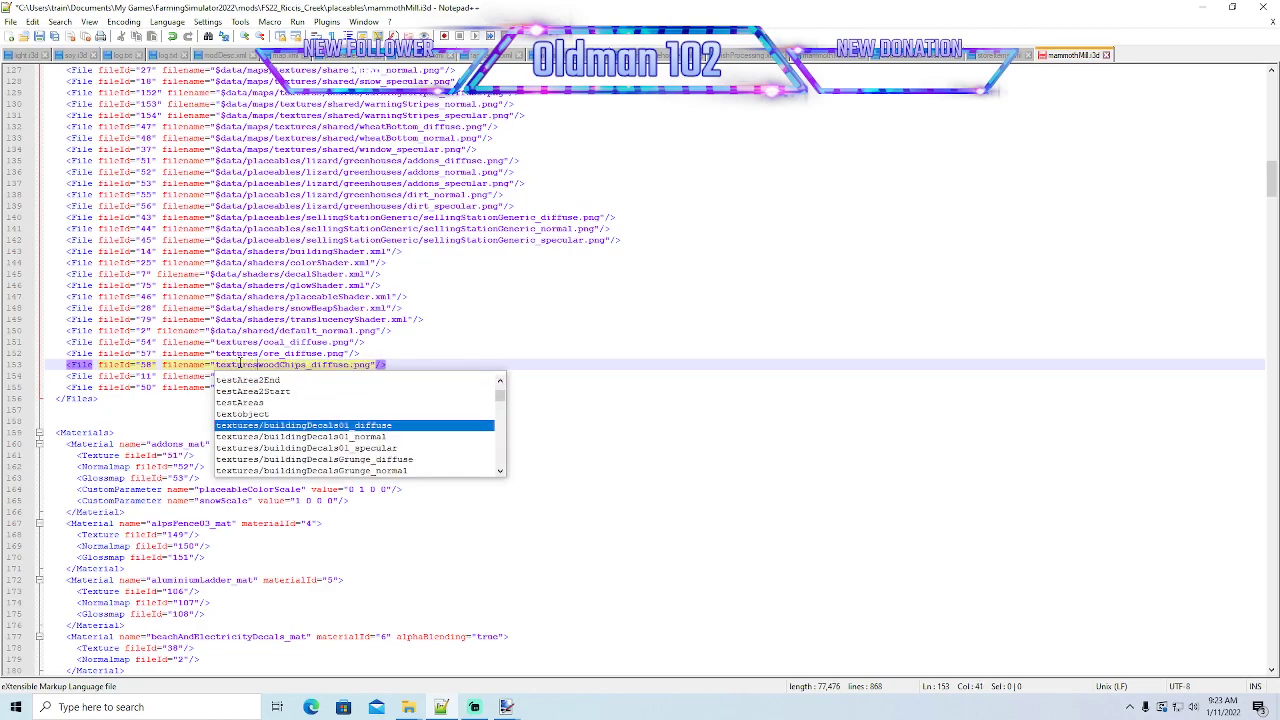
{"action": "left_click", "coordinate": [413, 368]}
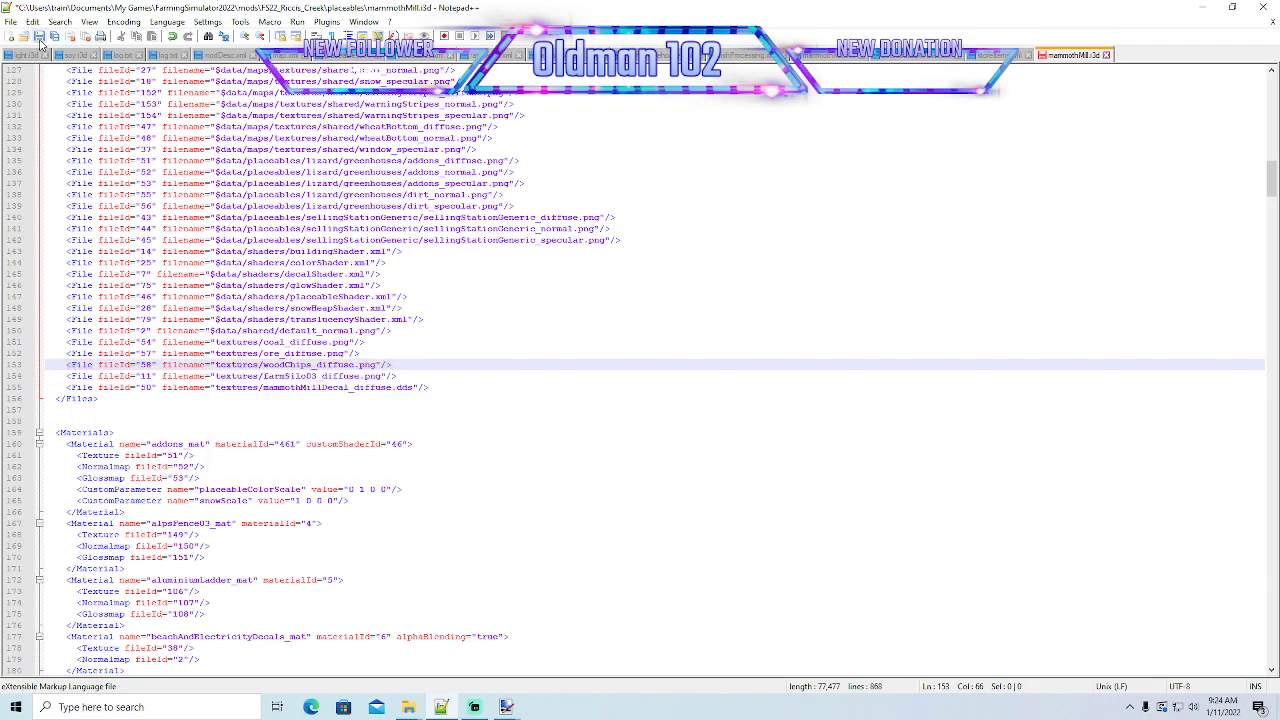
{"action": "left_click", "coordinate": [39, 36]}
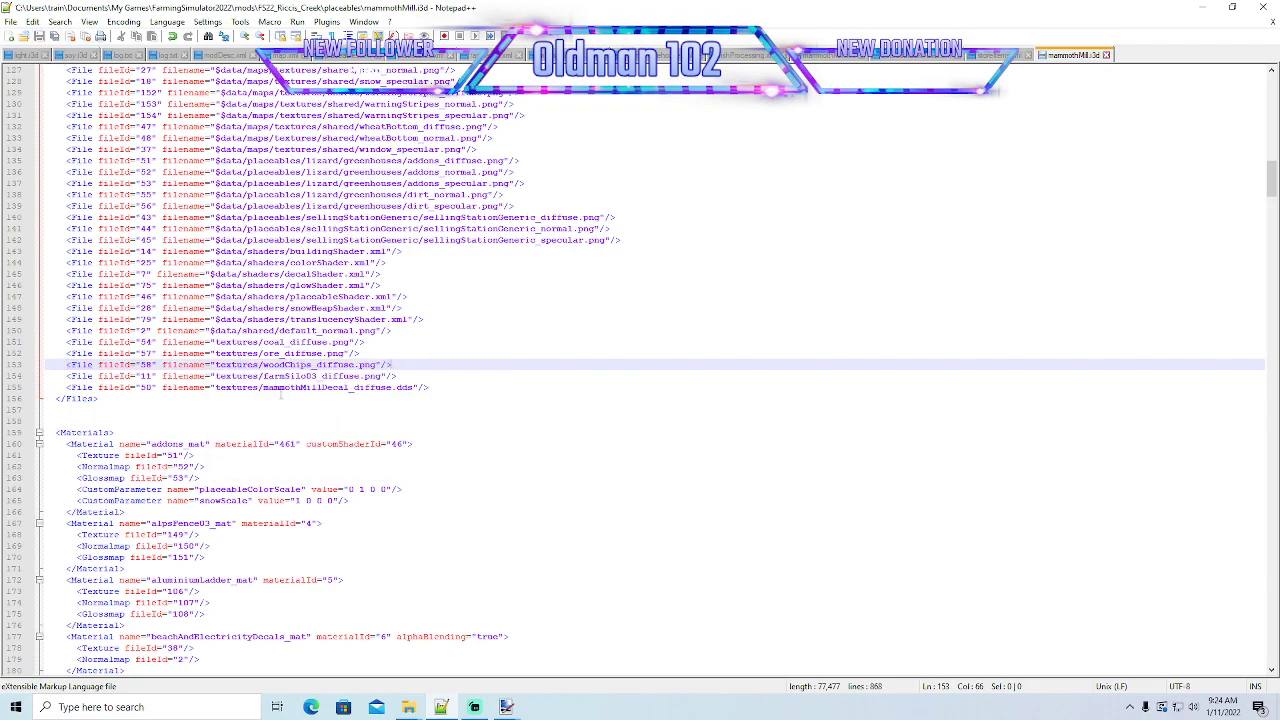
{"action": "left_click", "coordinate": [1203, 7]}
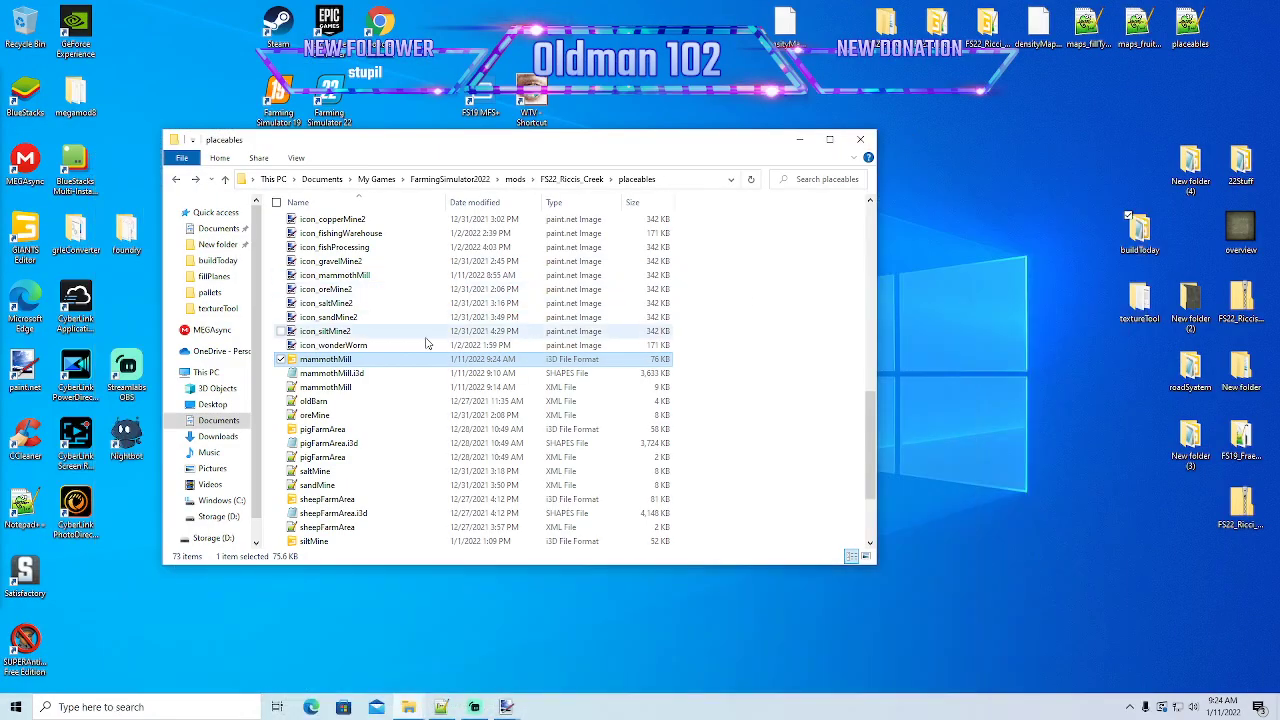
- Open the placeables textures folder, view woodChips_diffuse in the WTV texture viewer to check its format, and close the viewer
{"action": "scroll", "coordinate": [386, 340], "scroll_direction": "up", "scroll_amount": 10}
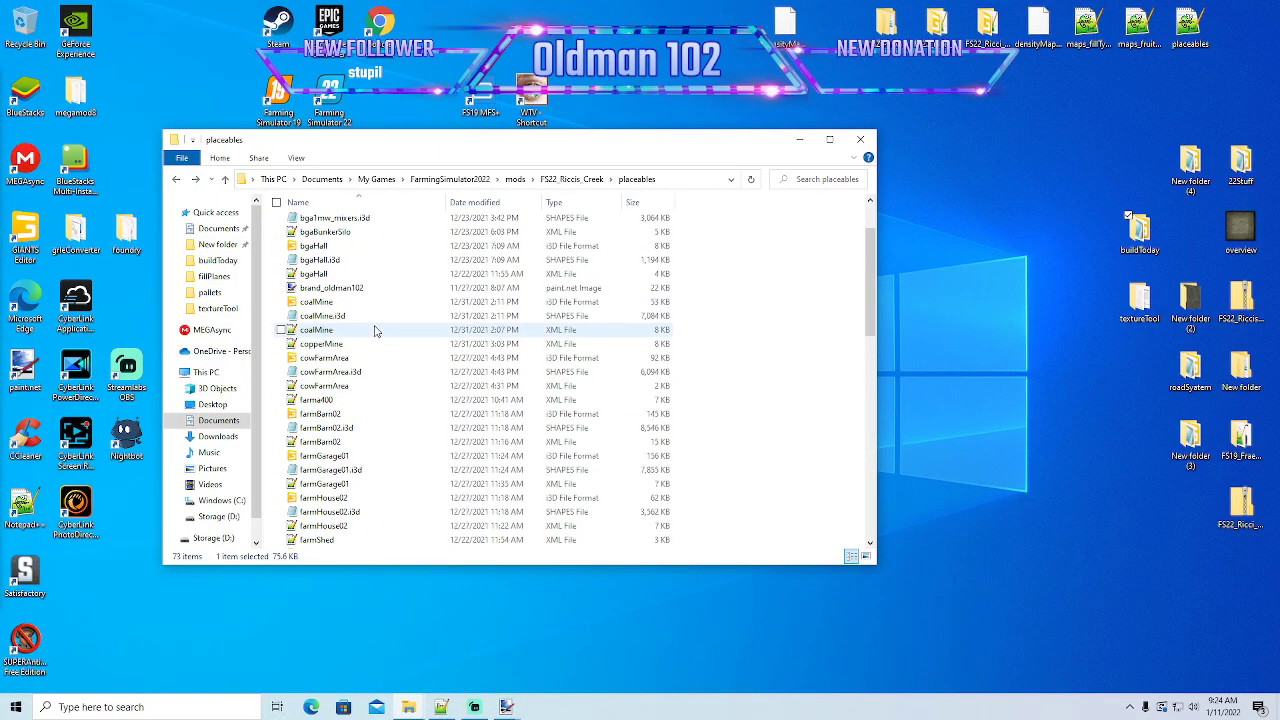
{"action": "double_click", "coordinate": [317, 251]}
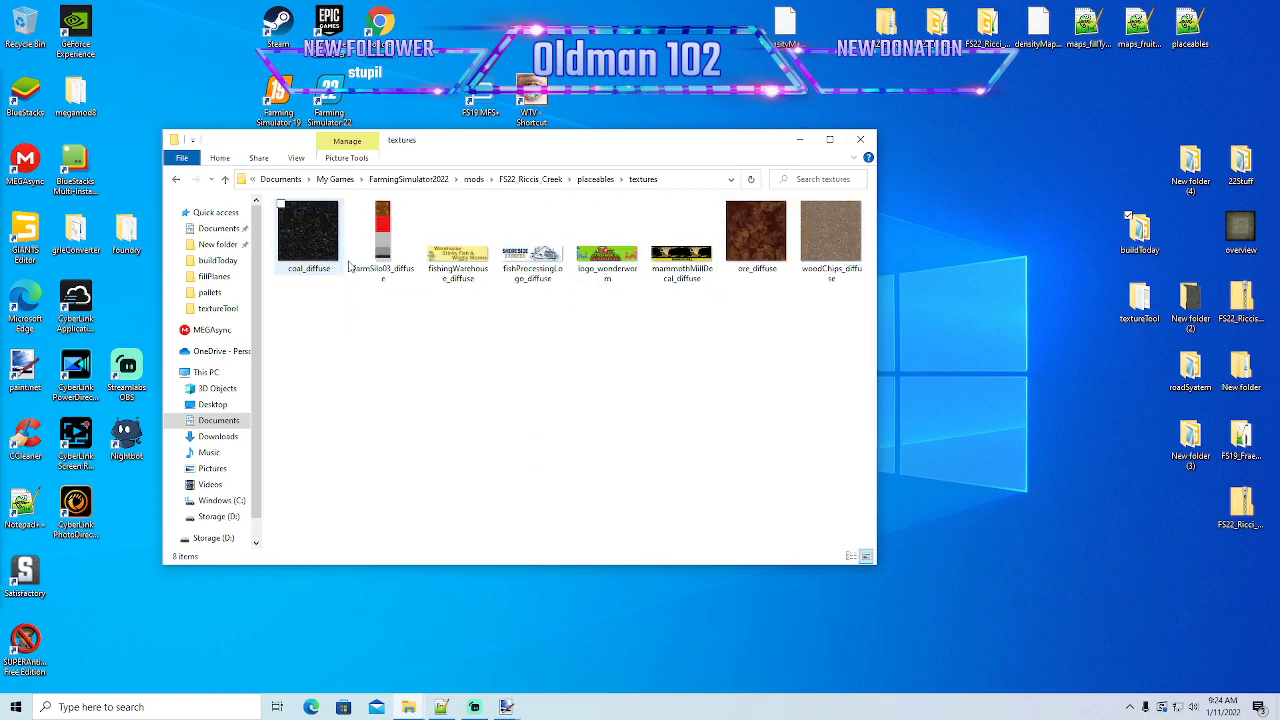
{"action": "left_click_drag", "start_coordinate": [651, 147], "coordinate": [663, 234]}
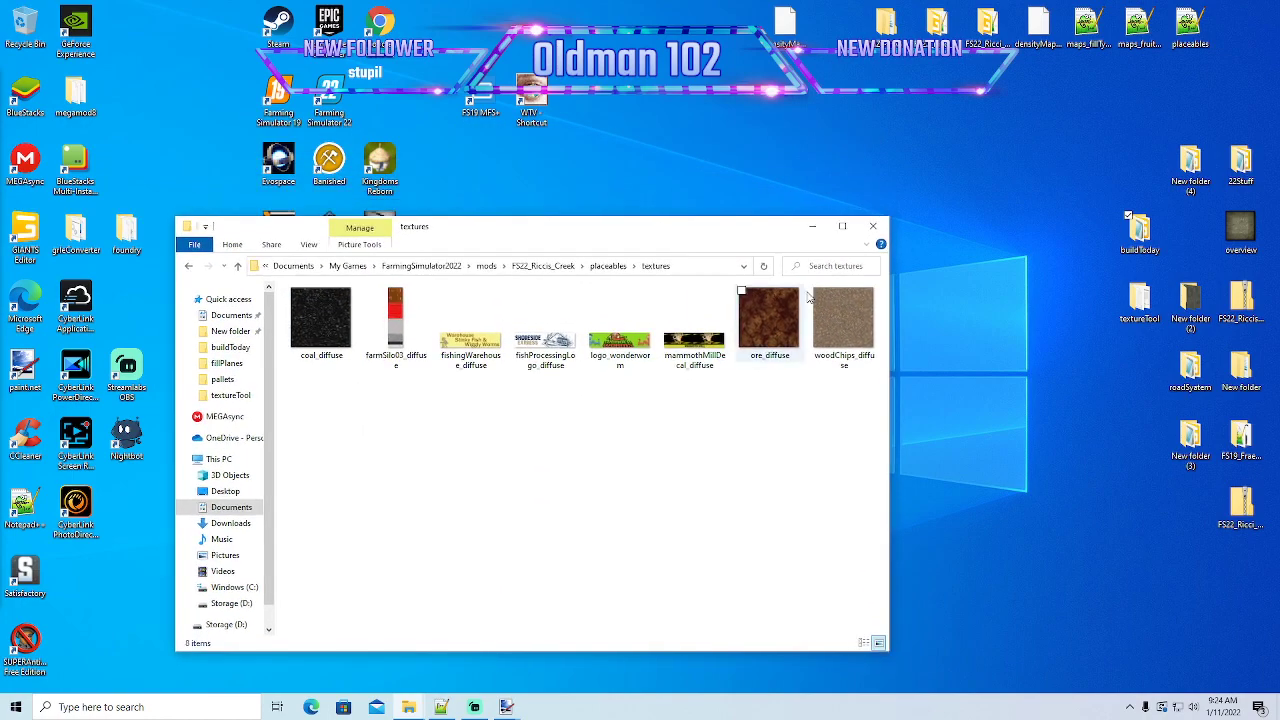
{"action": "left_click", "coordinate": [843, 318]}
{"action": "right_click", "coordinate": [843, 317]}
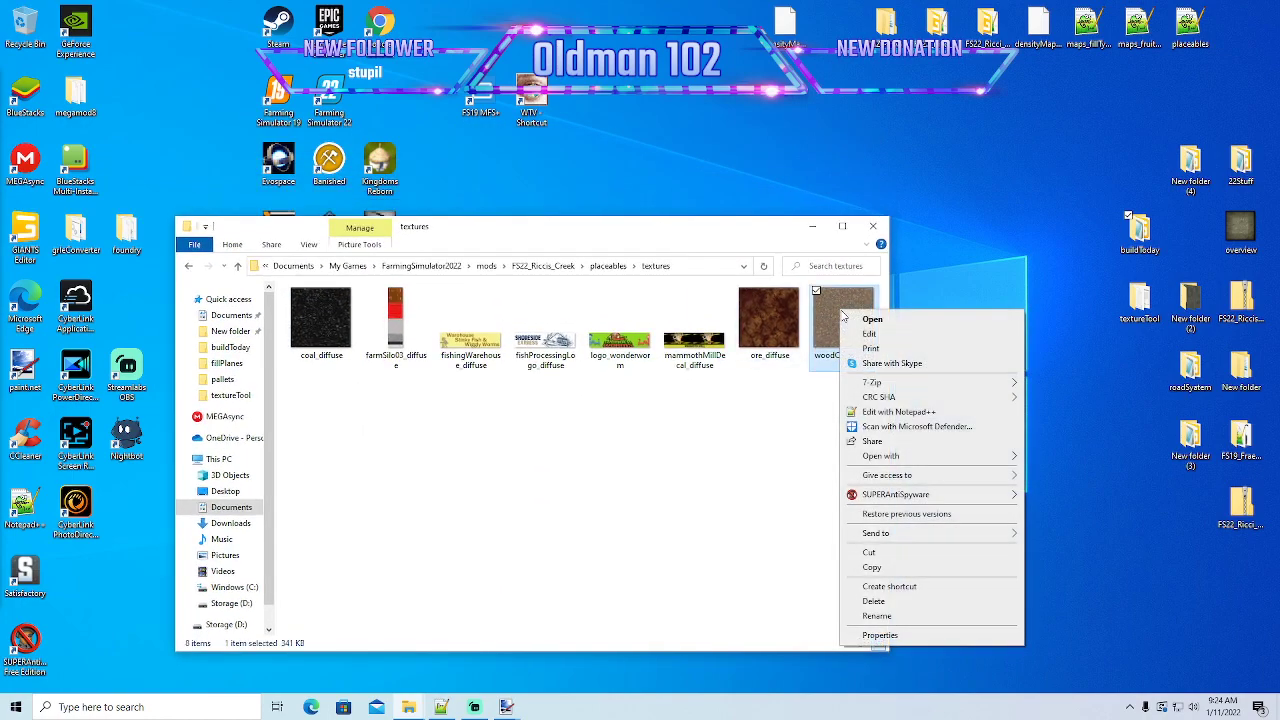
{"action": "left_click", "coordinate": [872, 567]}
{"action": "left_click", "coordinate": [533, 106]}
{"action": "right_click", "coordinate": [533, 106]}
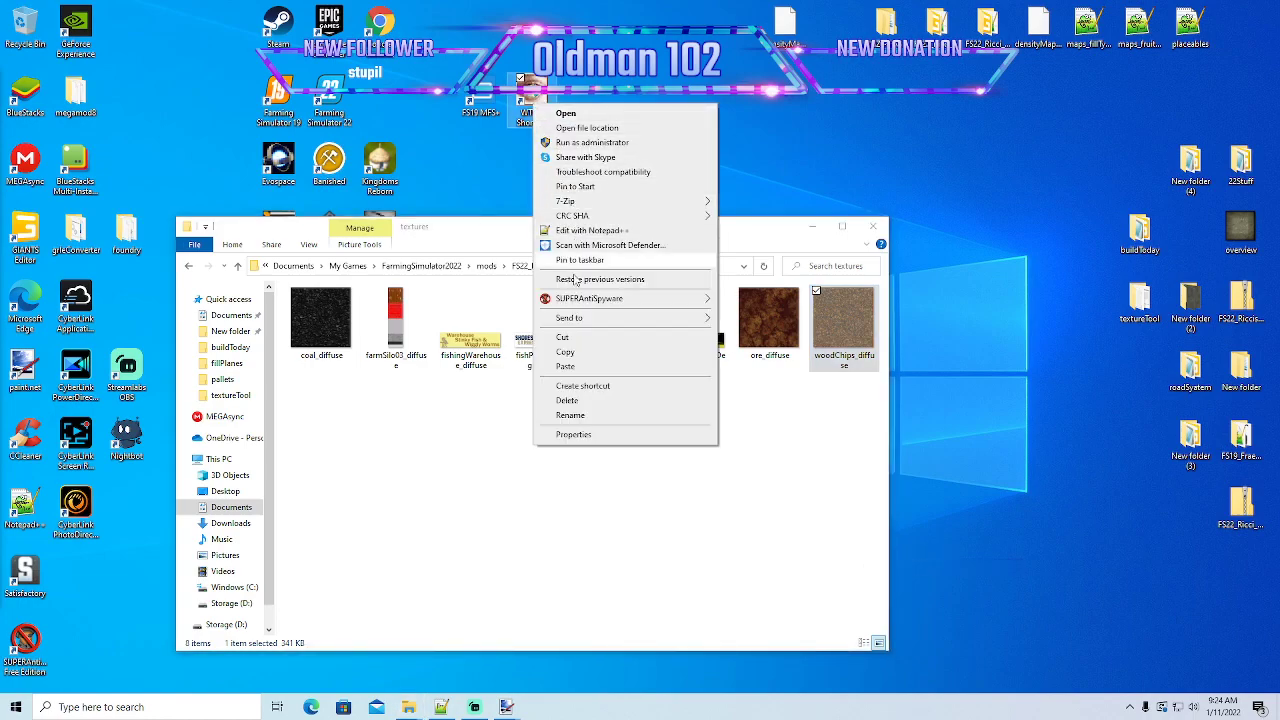
{"action": "left_click", "coordinate": [568, 370]}
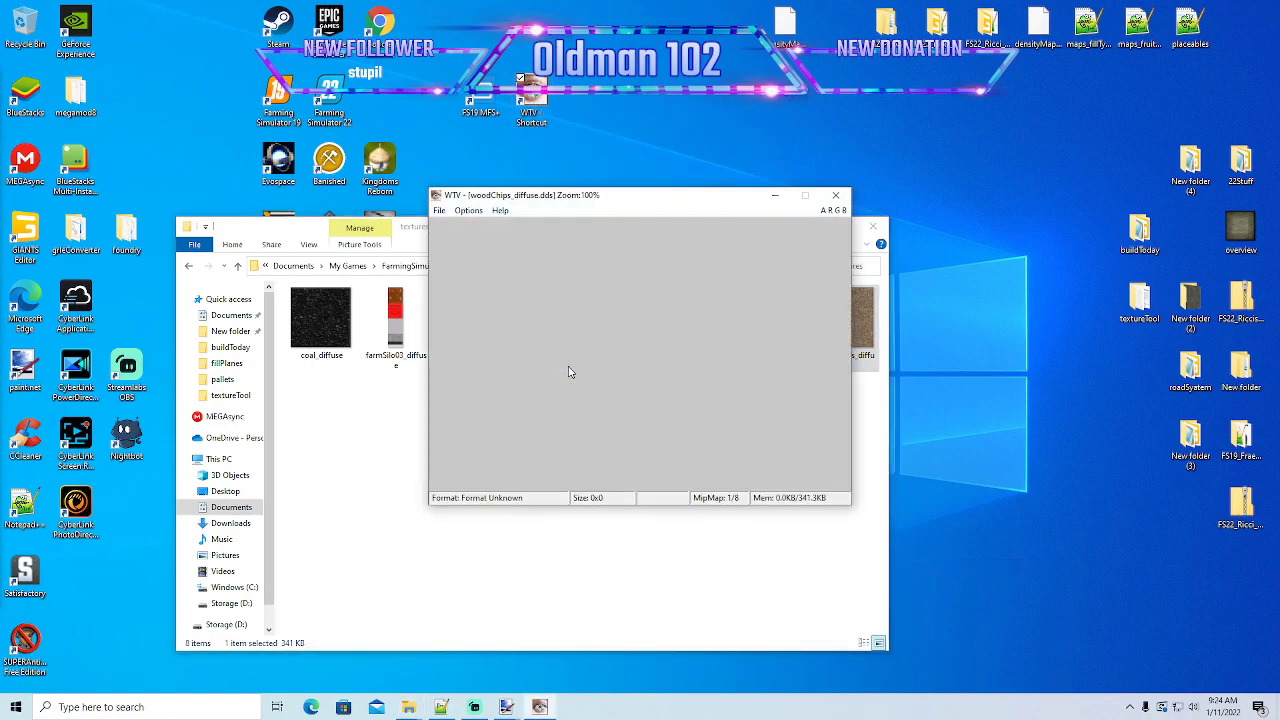
{"action": "left_click", "coordinate": [836, 196]}
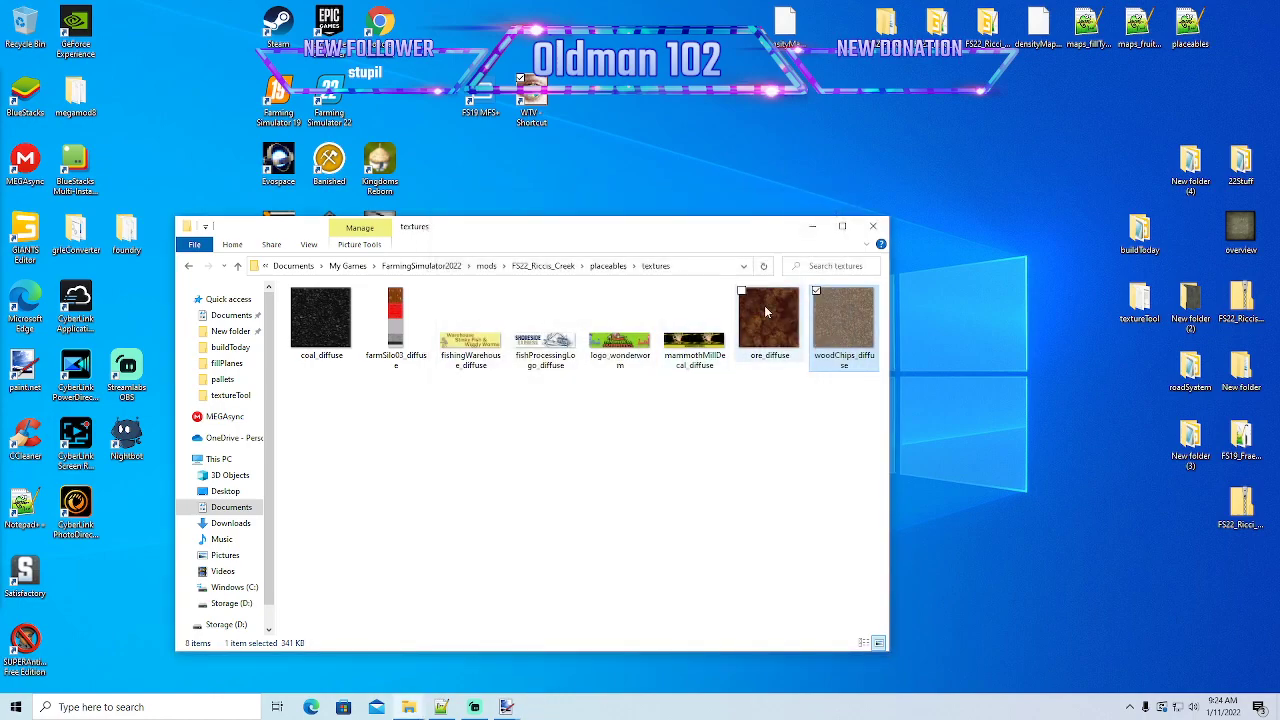
- View coal_diffuse from the placeables textures folder in WTV to check its format, and close the viewer
{"action": "left_click", "coordinate": [318, 333]}
{"action": "right_click", "coordinate": [317, 329]}
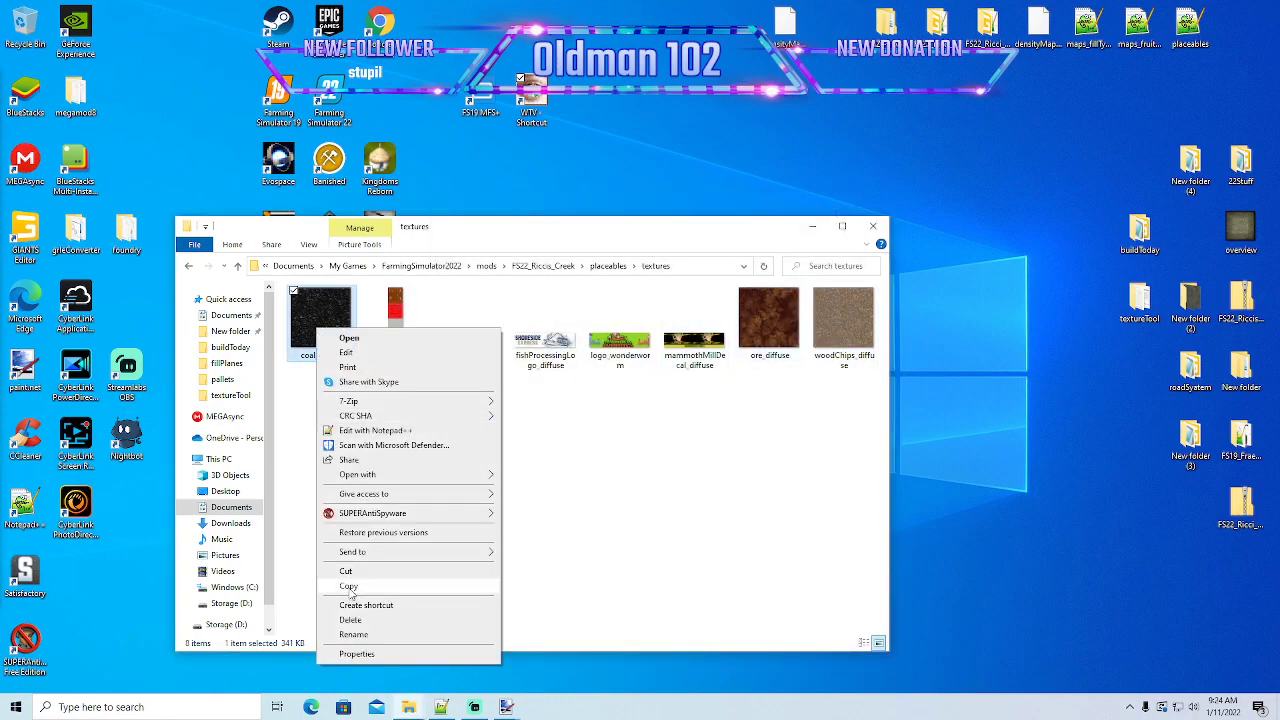
{"action": "left_click", "coordinate": [347, 586]}
{"action": "right_click", "coordinate": [531, 114]}
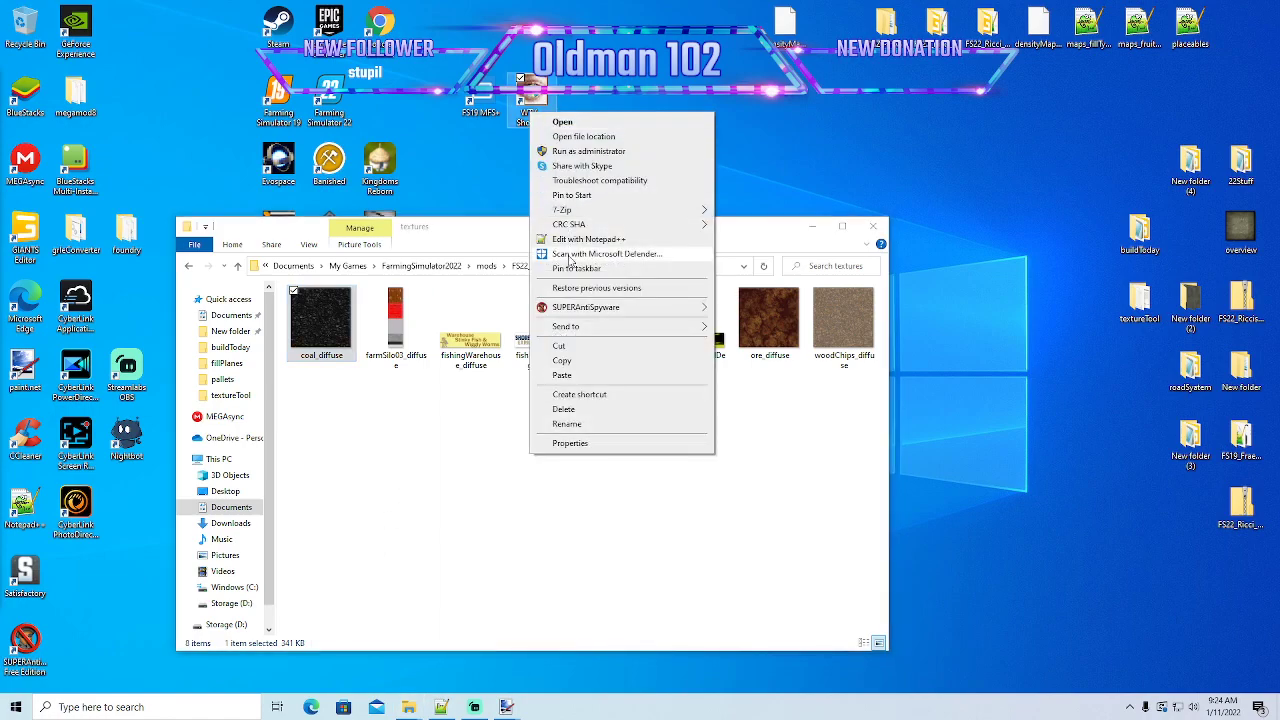
{"action": "left_click", "coordinate": [564, 375]}
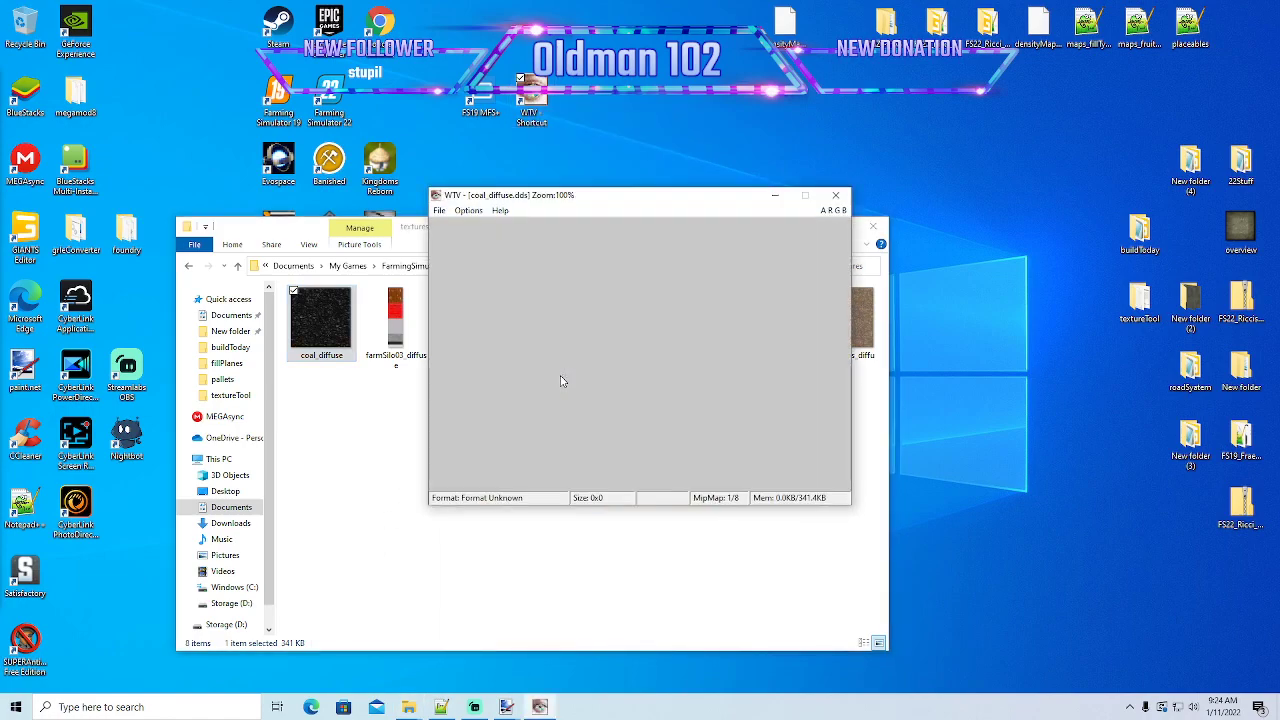
{"action": "left_click", "coordinate": [835, 195]}
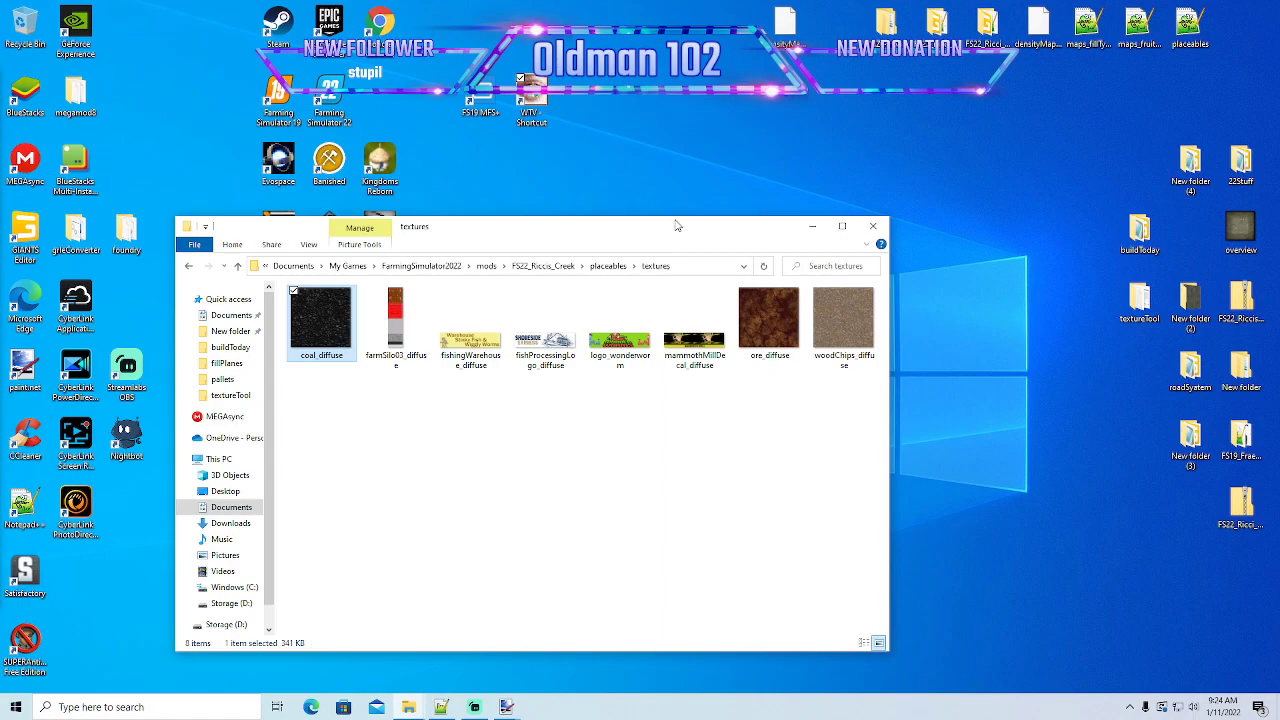
{"action": "left_click_drag", "start_coordinate": [617, 227], "coordinate": [624, 223]}
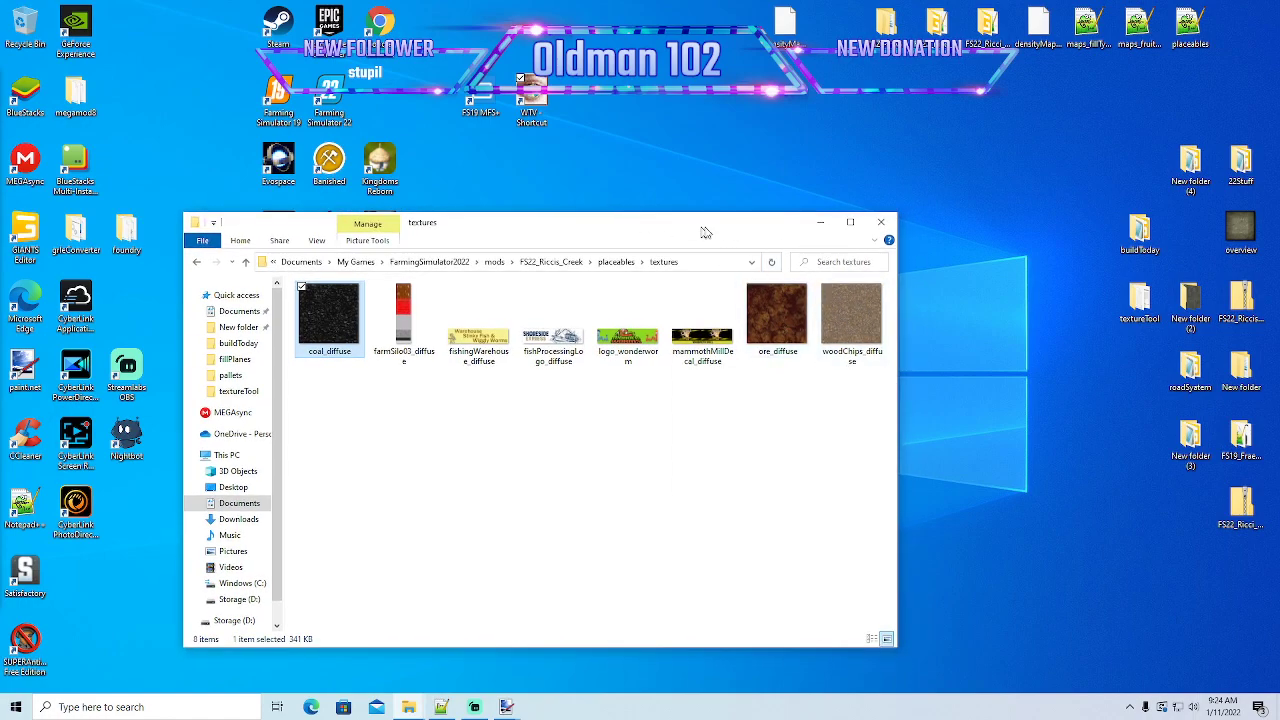
{"action": "left_click_drag", "start_coordinate": [699, 232], "coordinate": [713, 215]}
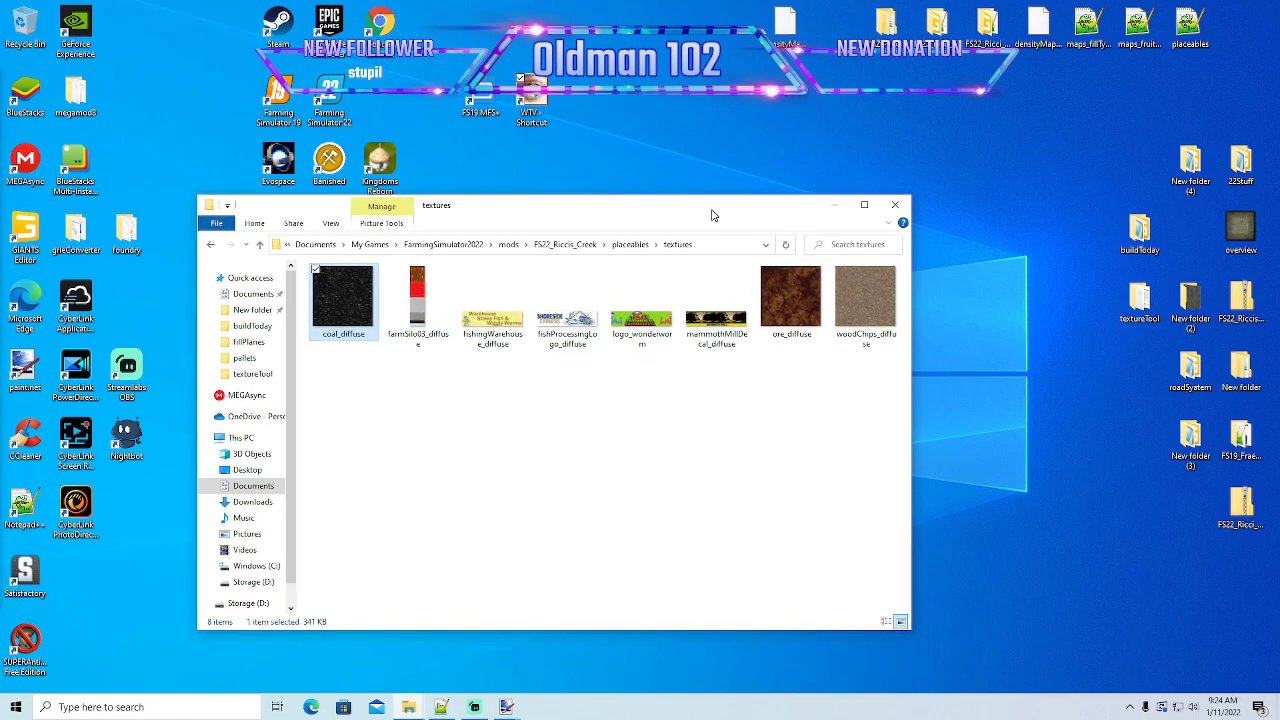
{"action": "left_click_drag", "start_coordinate": [713, 215], "coordinate": [708, 201]}
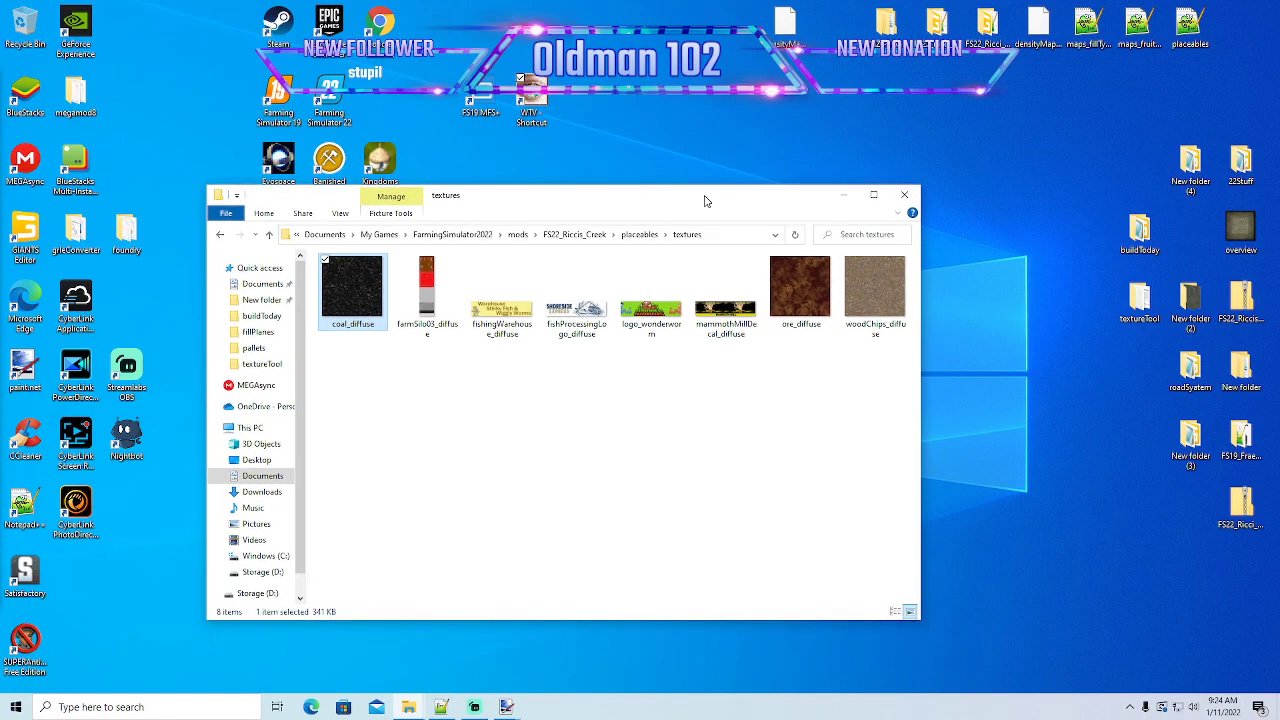
- Open the fillPlanes folder of FS22_Riccis_Creek and examine its fill plane textures, including the coal diffuse, normal and distance maps
{"action": "left_click", "coordinate": [578, 236]}
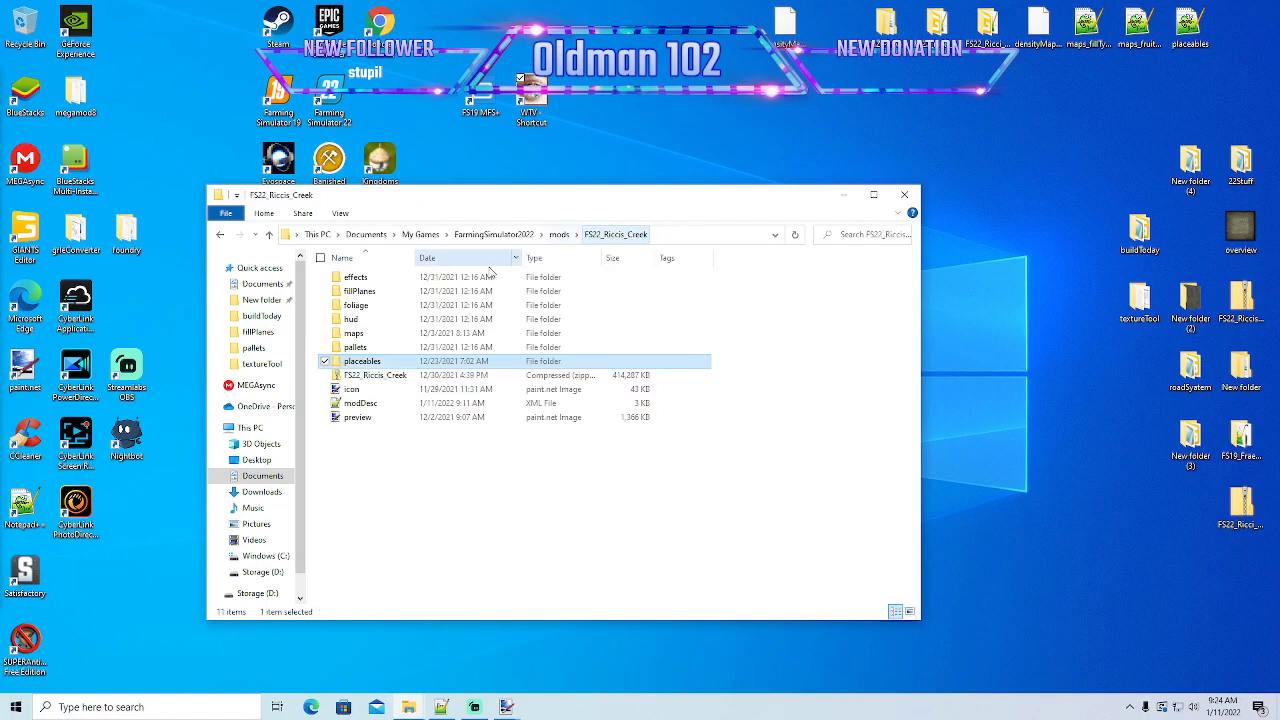
{"action": "double_click", "coordinate": [362, 293]}
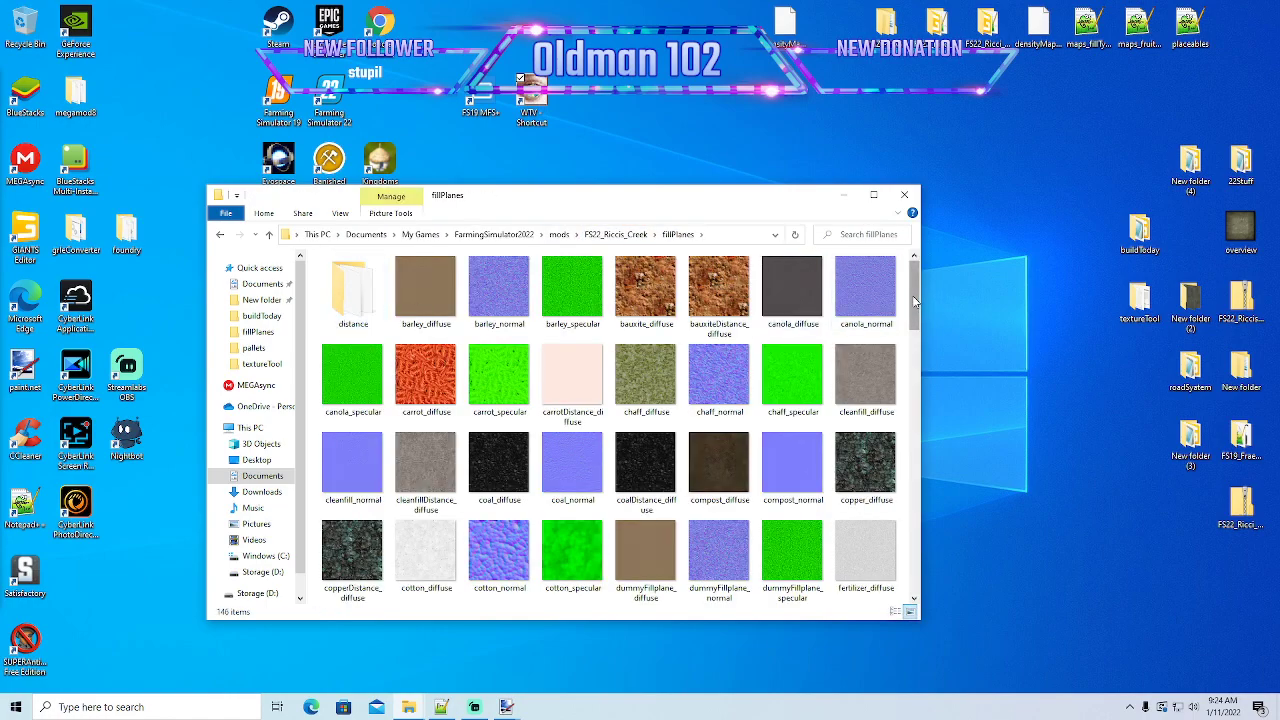
{"action": "scroll", "coordinate": [913, 320], "scroll_direction": "down", "scroll_amount": 1}
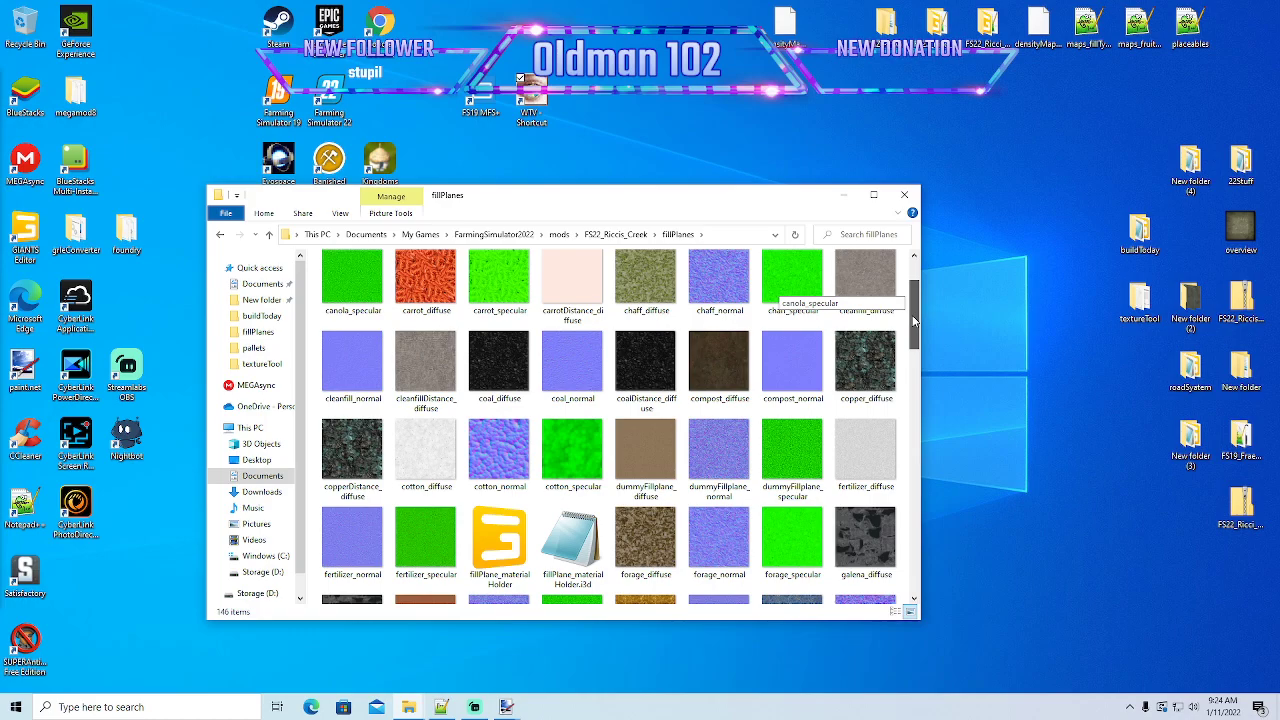
{"action": "scroll", "coordinate": [913, 320], "scroll_direction": "up", "scroll_amount": 1}
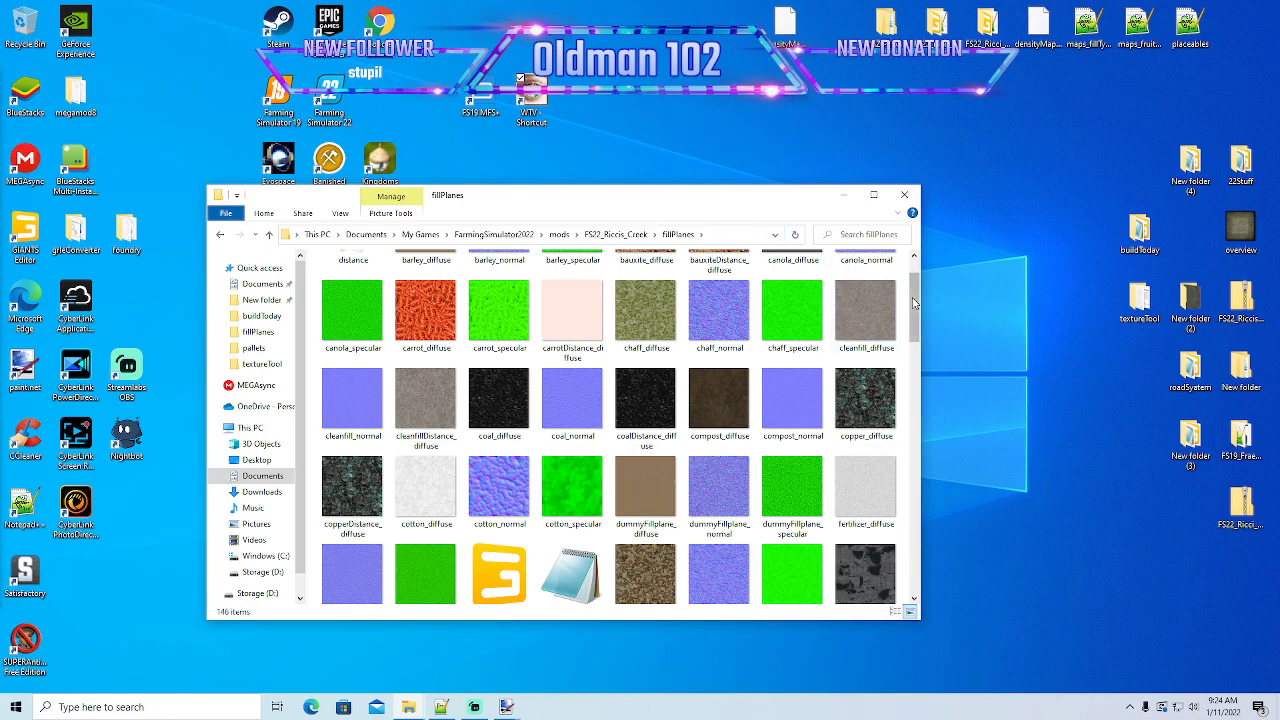
{"action": "mouse_move", "coordinate": [919, 308]}
{"action": "left_mouse_down"}
{"action": "mouse_move", "coordinate": [912, 560]}
{"action": "mouse_move", "coordinate": [915, 300]}
{"action": "left_mouse_up"}
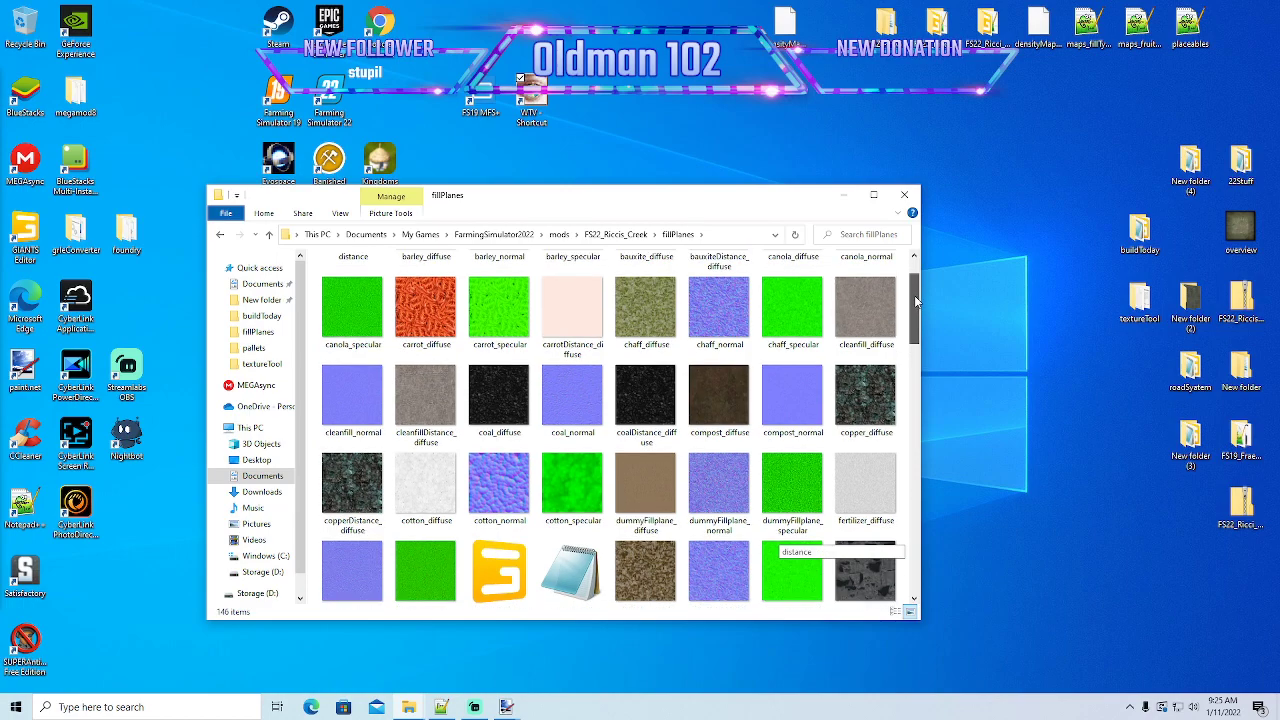
{"action": "left_click_drag", "start_coordinate": [915, 300], "coordinate": [915, 302]}
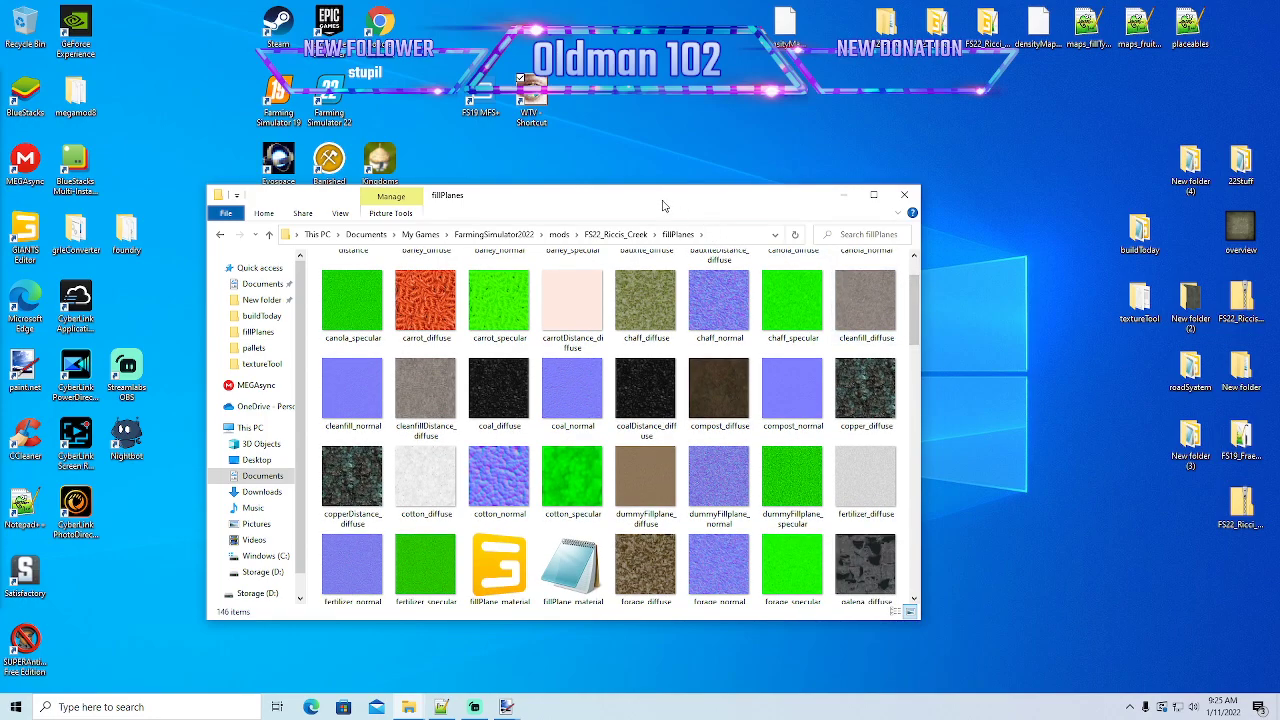
{"action": "left_click_drag", "start_coordinate": [664, 200], "coordinate": [640, 170]}
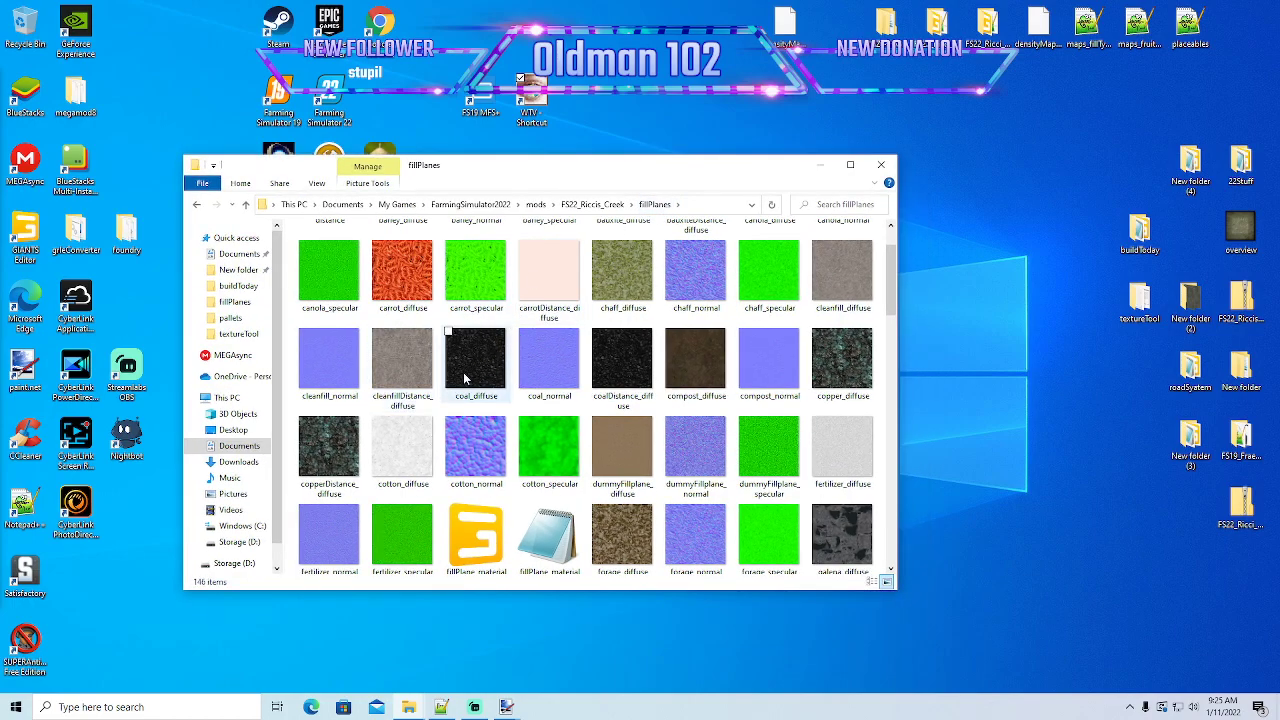
{"action": "left_click_drag", "start_coordinate": [581, 172], "coordinate": [589, 158]}
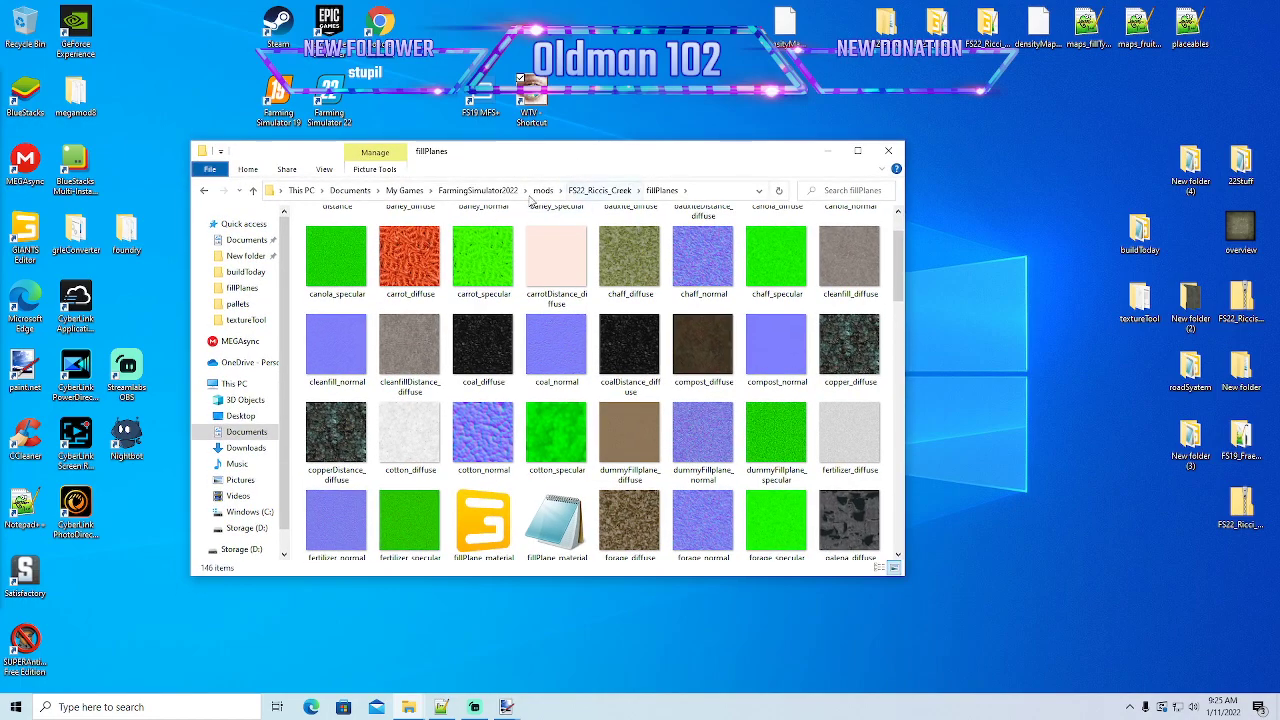
- Return to the FS22_Riccis_Creek folder, open its placeables folder and look through the files there
{"action": "left_click", "coordinate": [203, 191]}
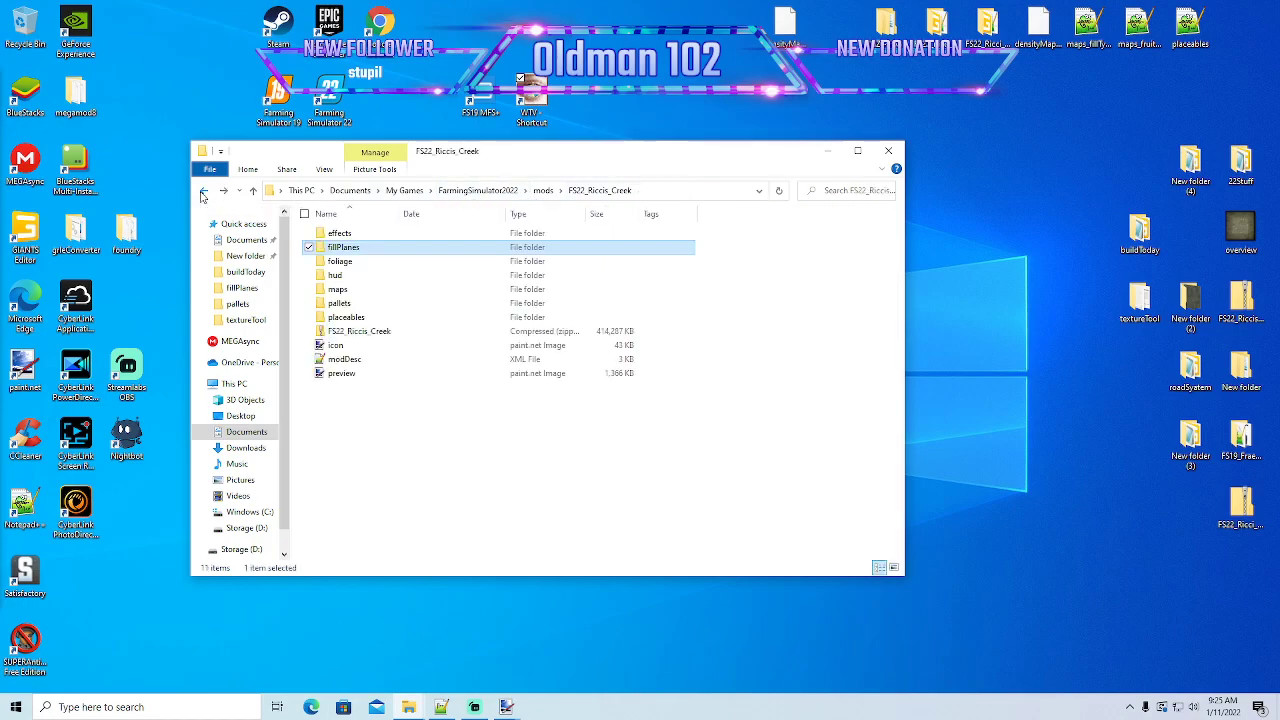
{"action": "double_click", "coordinate": [345, 317]}
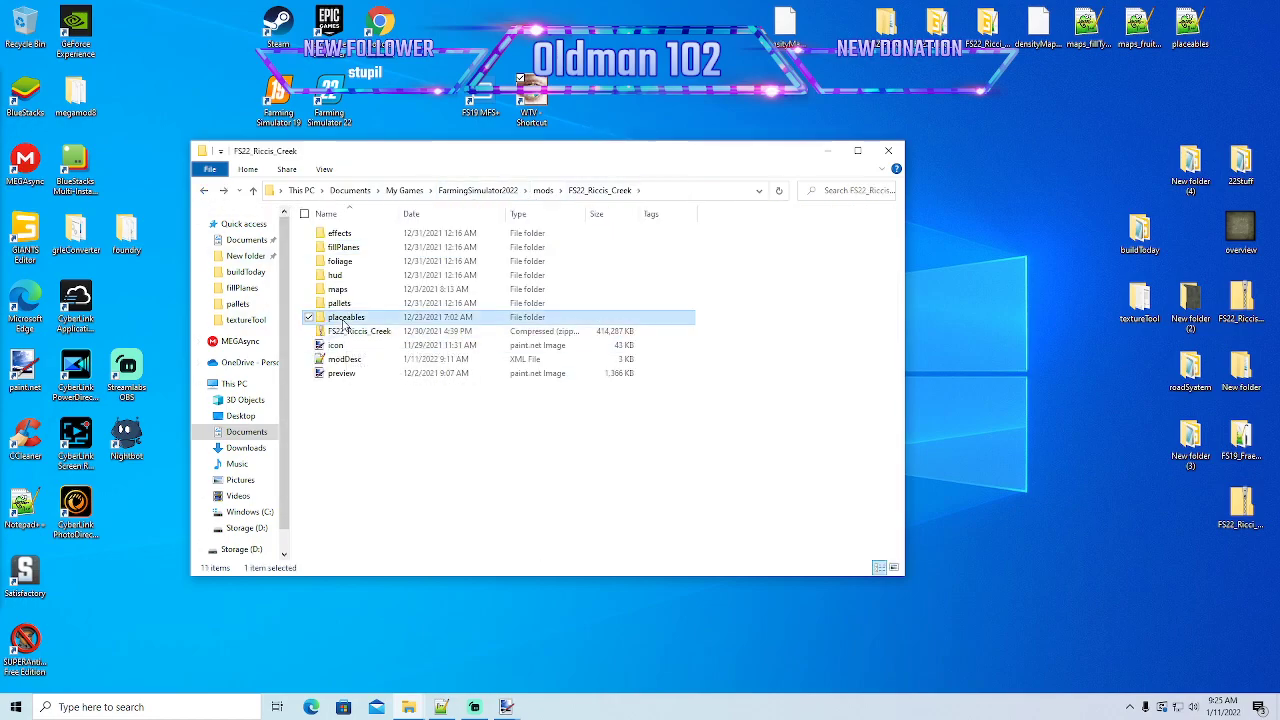
{"action": "scroll", "coordinate": [362, 477], "scroll_direction": "down", "scroll_amount": 8}
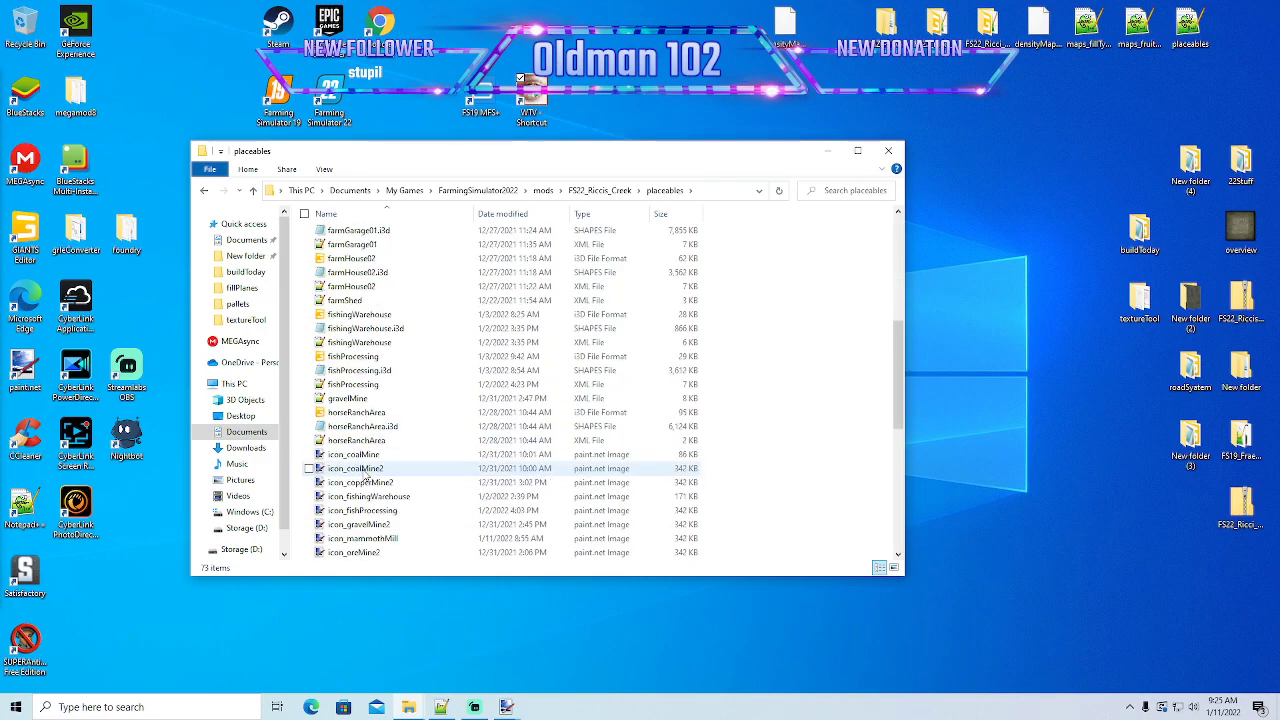
{"action": "scroll", "coordinate": [380, 412], "scroll_direction": "up", "scroll_amount": 7}
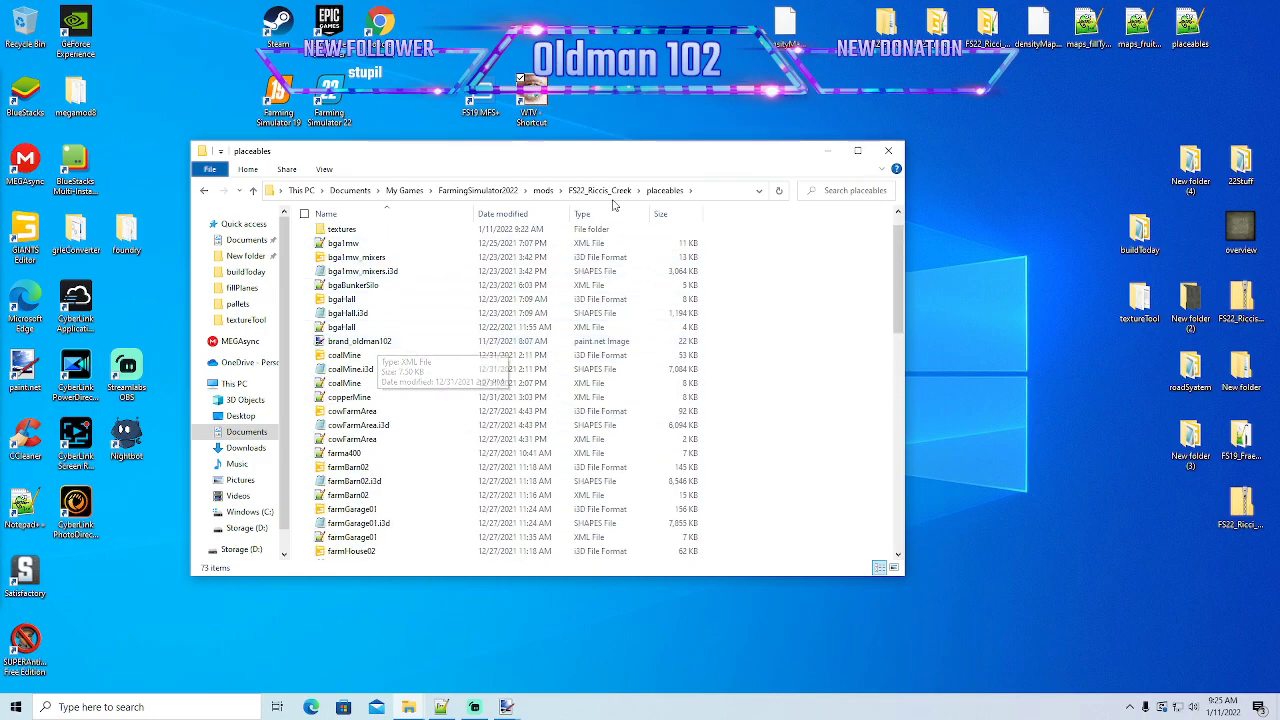
- Open mammothMill.i3d from the placeables folder in GIANTS Editor 9.0.2 and check the console for texture warnings
{"action": "scroll", "coordinate": [451, 391], "scroll_direction": "down", "scroll_amount": 4}
{"action": "scroll", "coordinate": [420, 410], "scroll_direction": "up", "scroll_amount": 2}
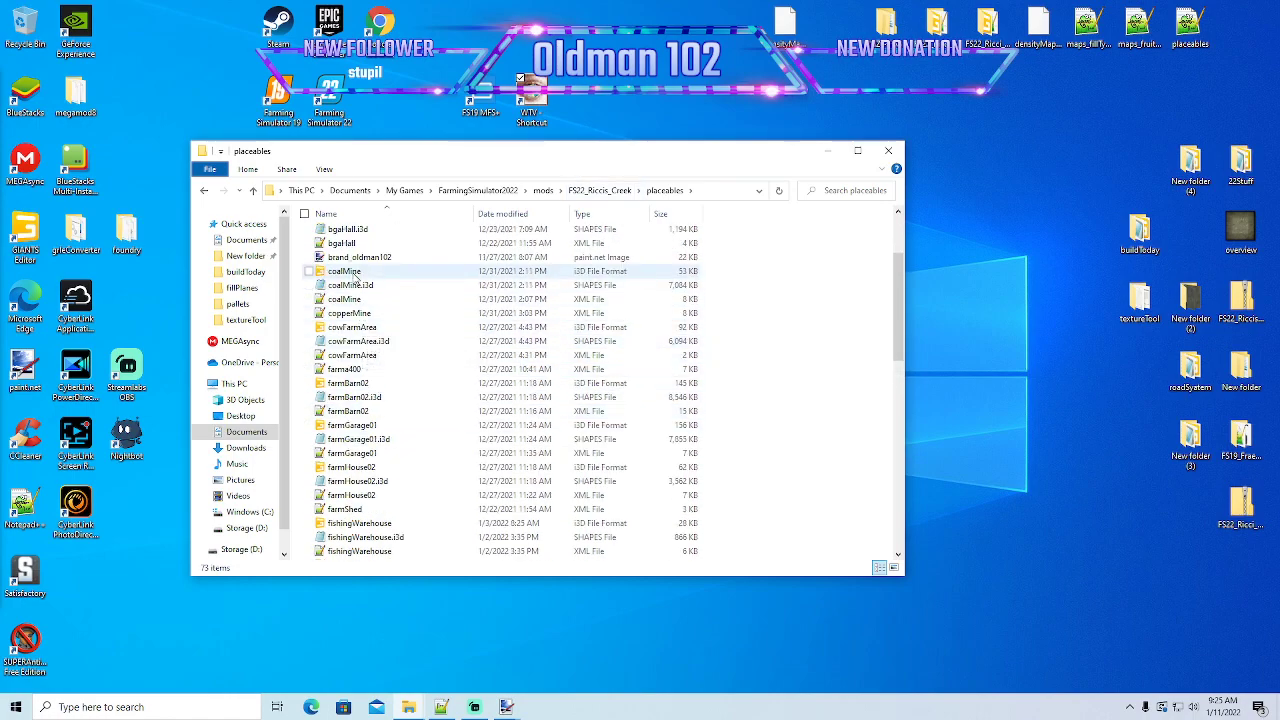
{"action": "scroll", "coordinate": [389, 385], "scroll_direction": "down", "scroll_amount": 1}
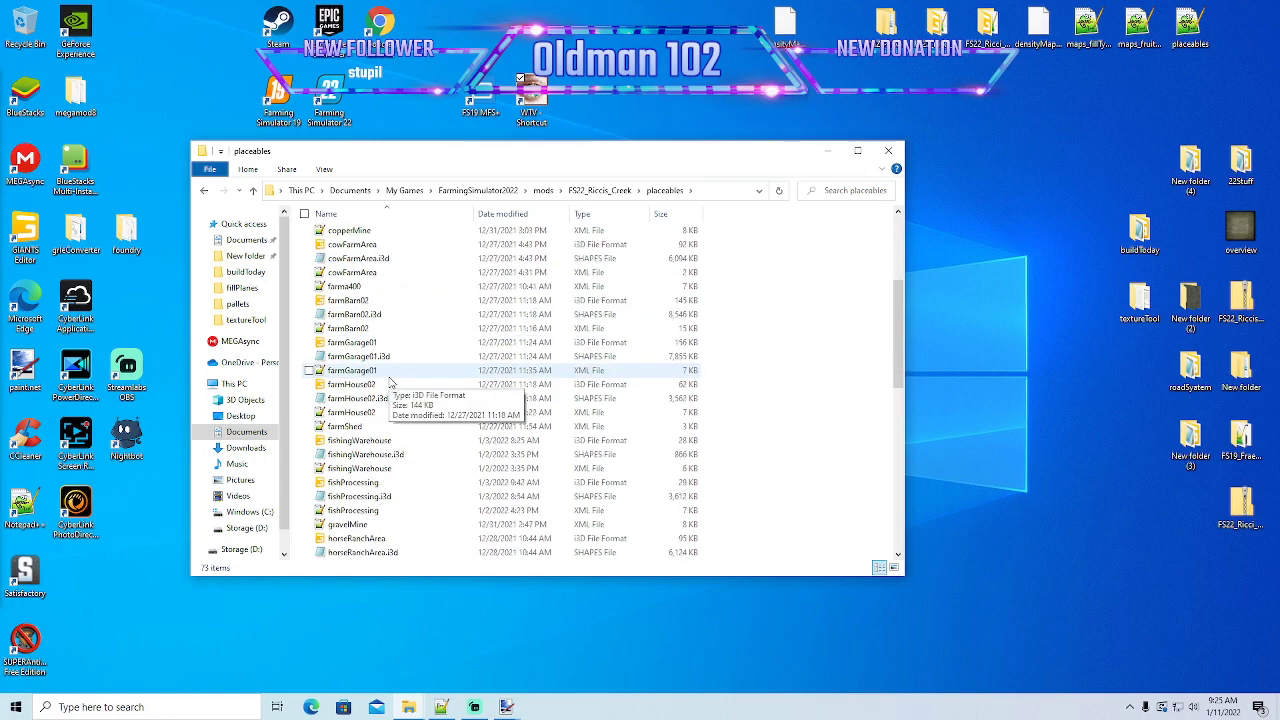
{"action": "scroll", "coordinate": [391, 383], "scroll_direction": "up", "scroll_amount": 3}
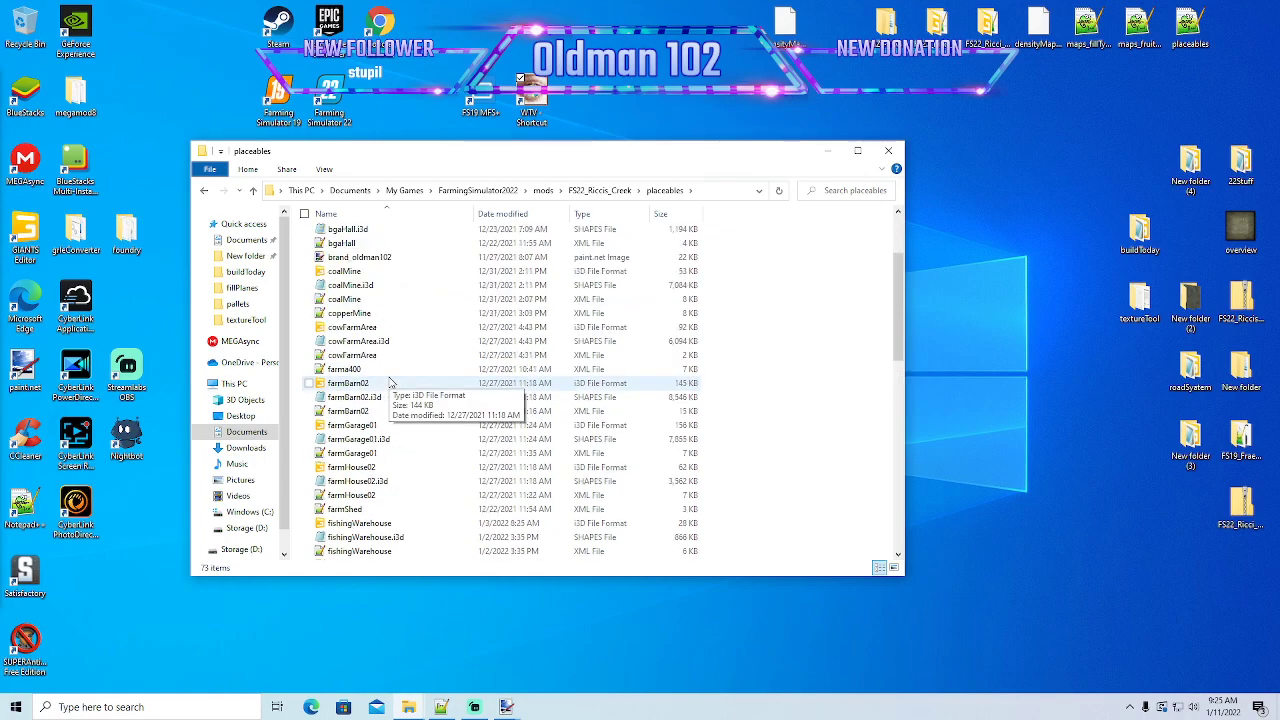
{"action": "scroll", "coordinate": [391, 383], "scroll_direction": "down", "scroll_amount": 9}
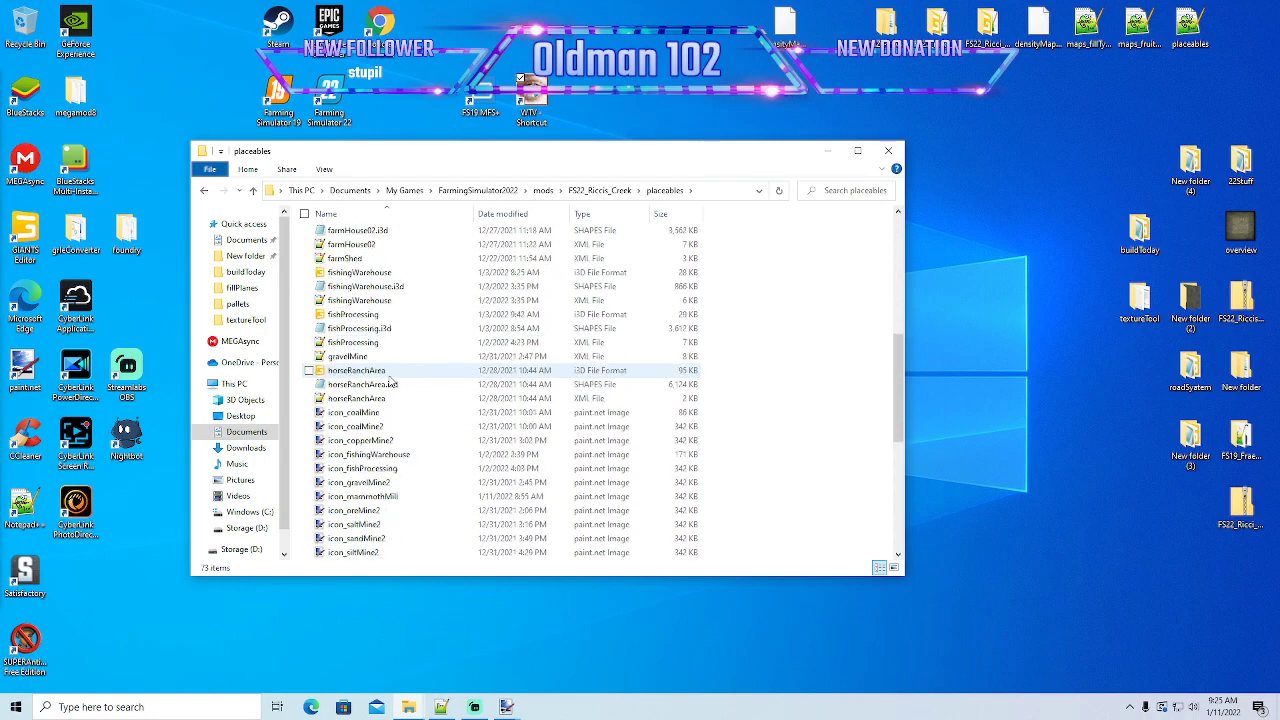
{"action": "scroll", "coordinate": [391, 383], "scroll_direction": "down", "scroll_amount": 2}
{"action": "double_click", "coordinate": [372, 412]}
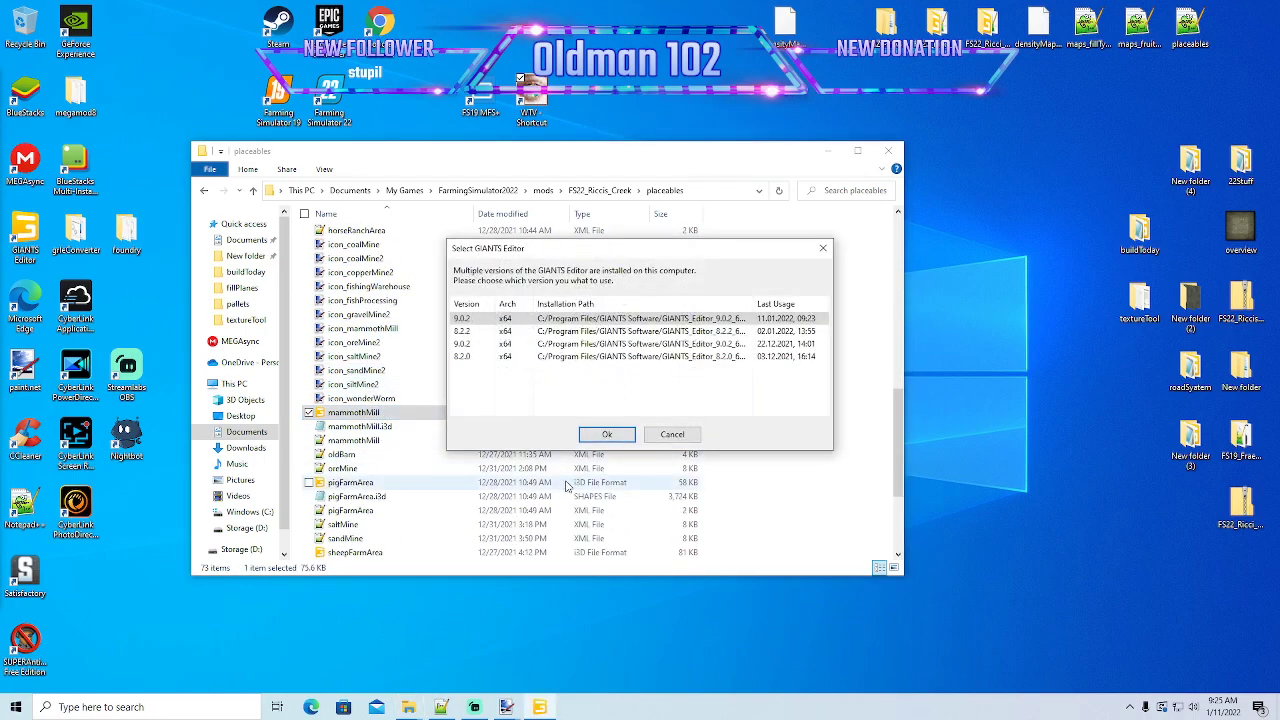
{"action": "left_click", "coordinate": [584, 439]}
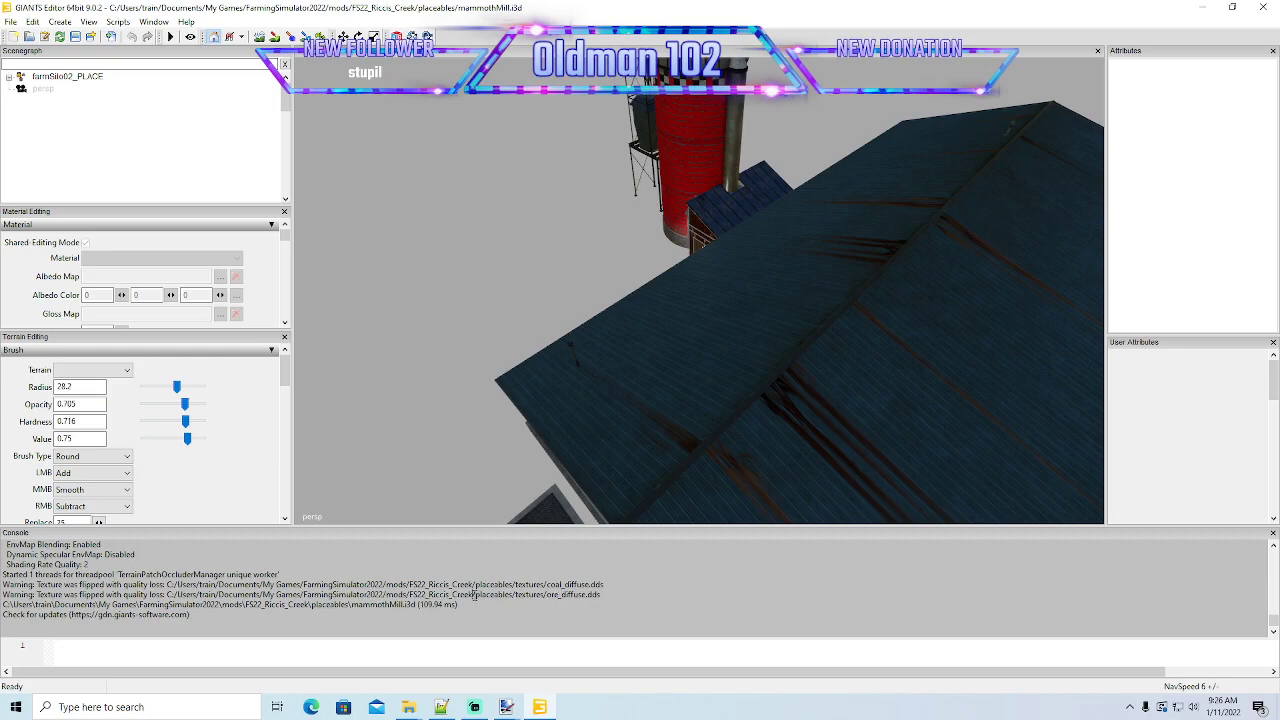
{"action": "left_click_drag", "start_coordinate": [474, 594], "coordinate": [604, 597]}
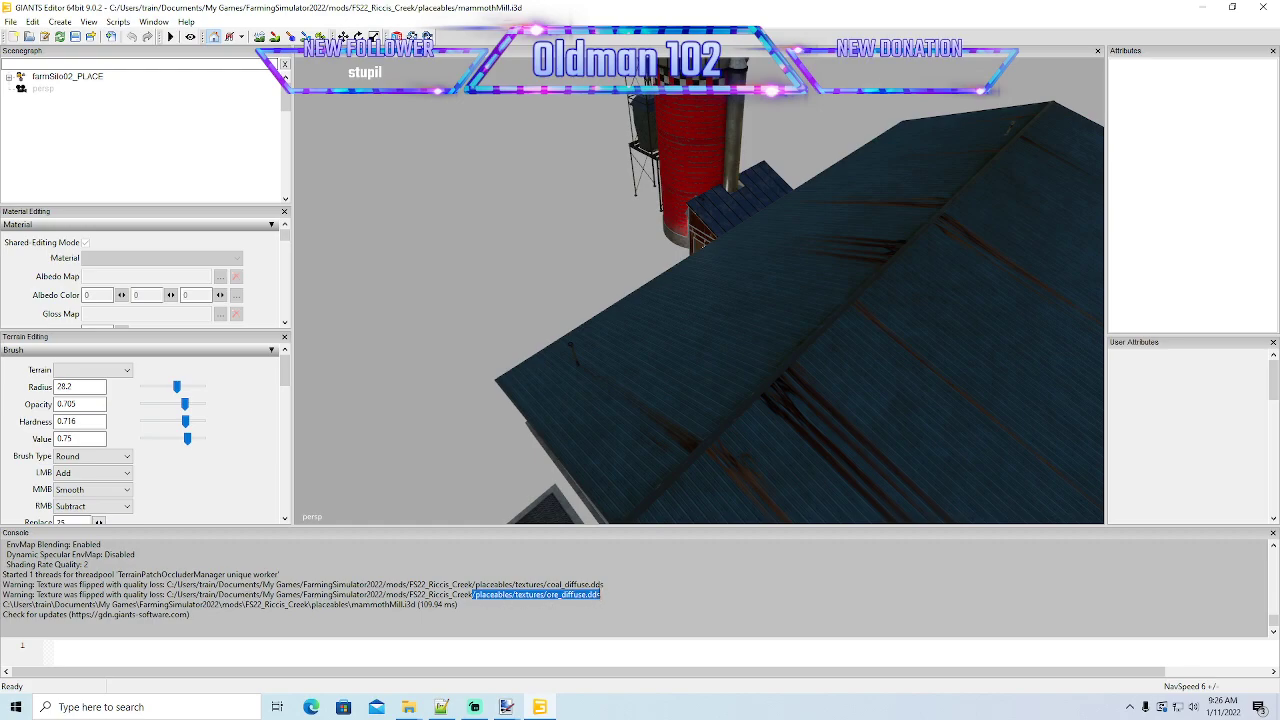
- Switch to the file explorer, go into the placeables textures folder and open coal_diffuse in paint.net
{"action": "left_click", "coordinate": [1201, 7]}
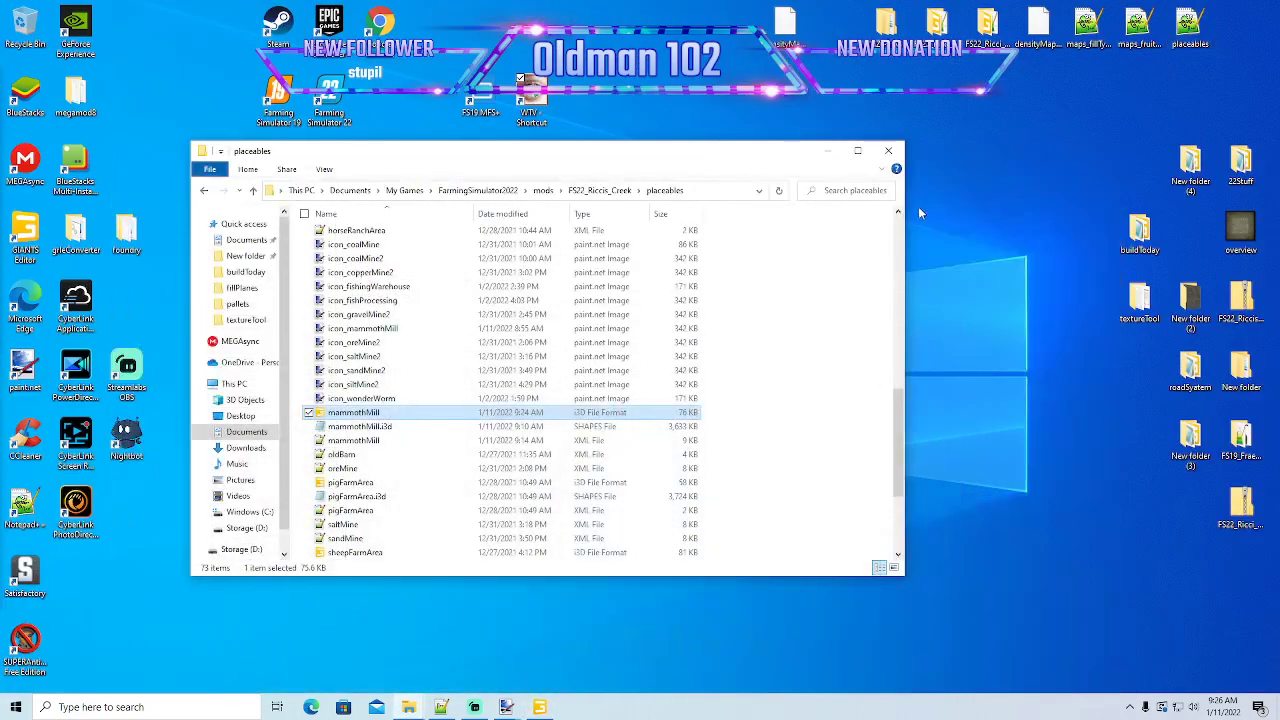
{"action": "left_click_drag", "start_coordinate": [568, 162], "coordinate": [552, 161]}
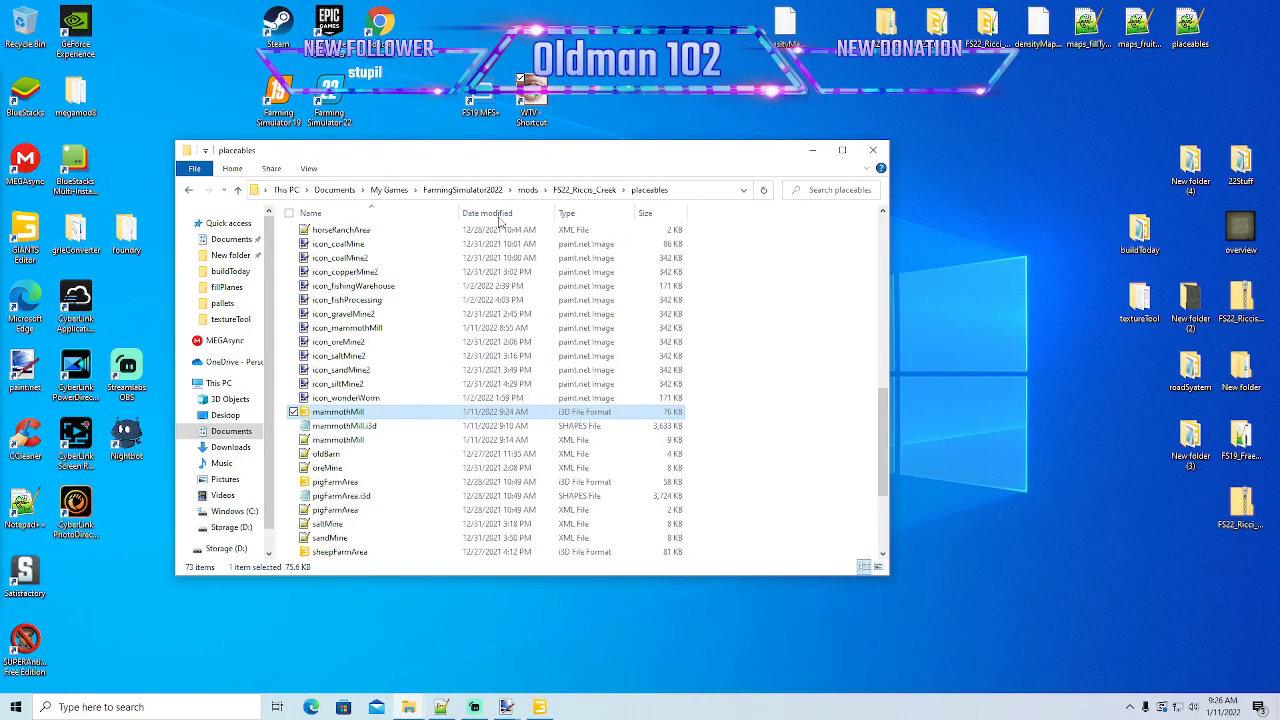
{"action": "scroll", "coordinate": [402, 340], "scroll_direction": "up", "scroll_amount": 12}
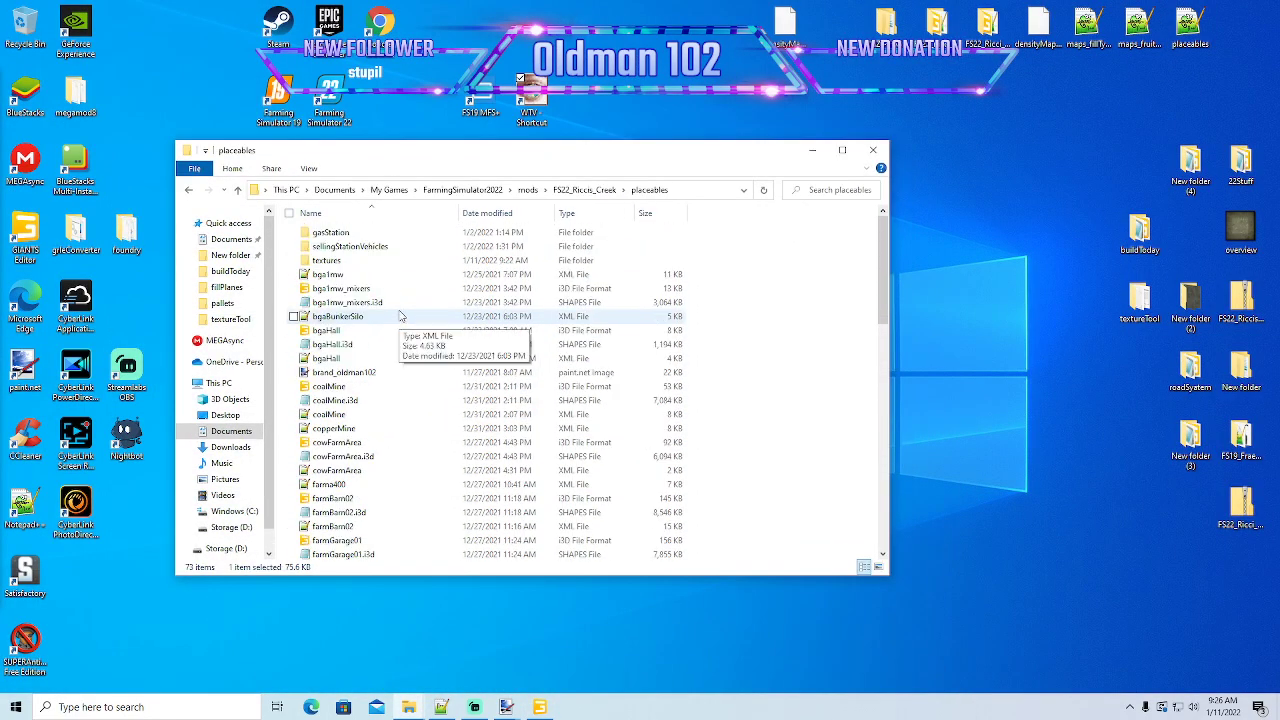
{"action": "double_click", "coordinate": [328, 260]}
{"action": "left_click_drag", "start_coordinate": [480, 157], "coordinate": [481, 222]}
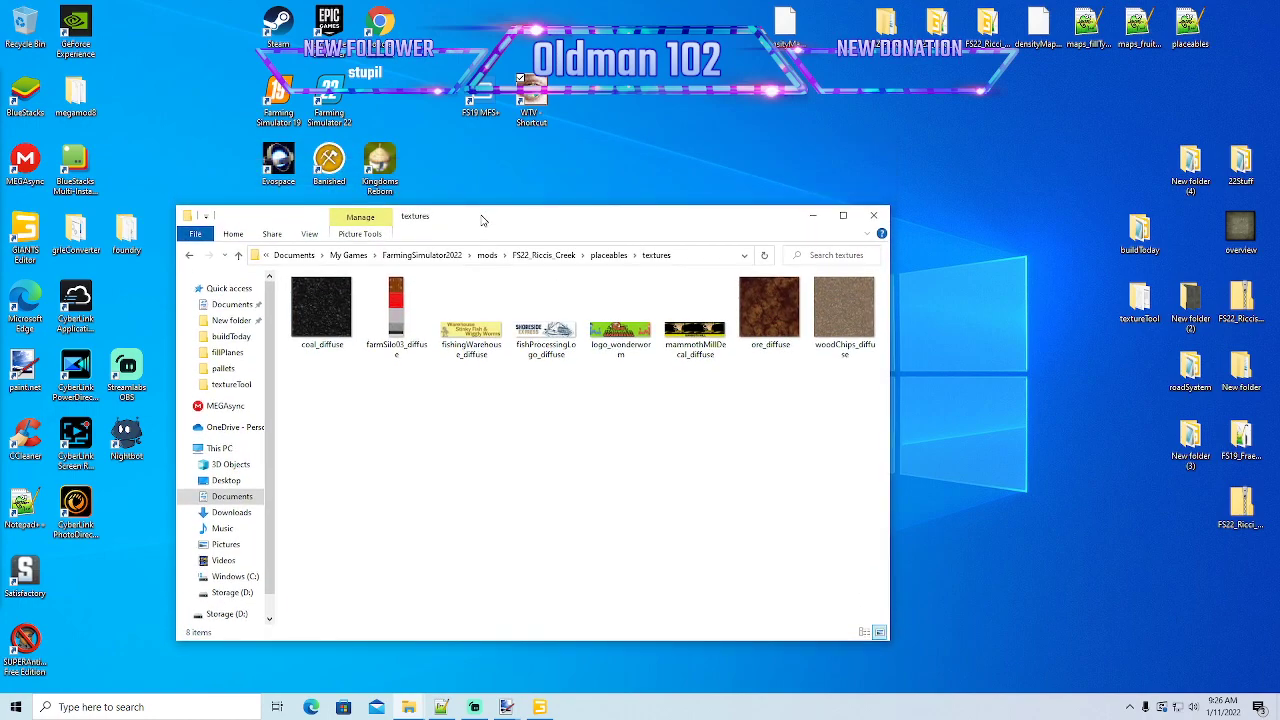
{"action": "double_click", "coordinate": [326, 320]}
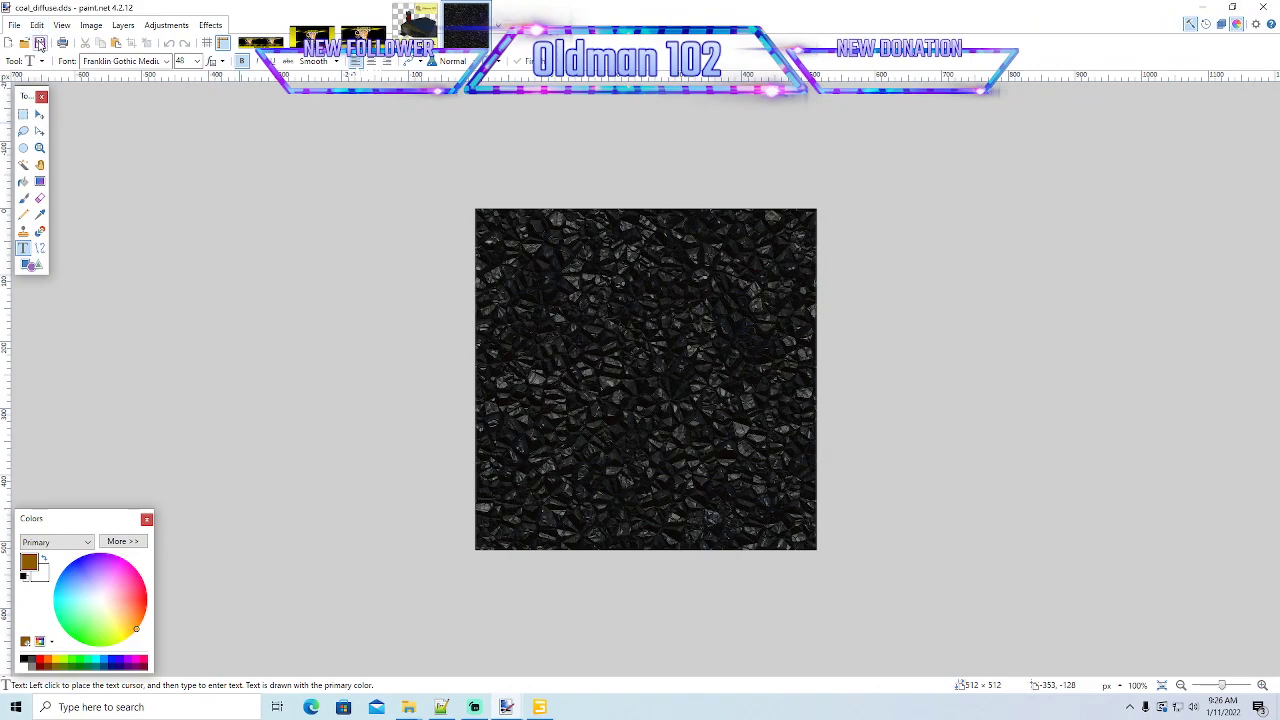
- Save coal_diffuse over the existing DDS file with BC1 (Linear, DXT1) compression, and return to the textures folder
{"action": "left_click", "coordinate": [14, 25]}
{"action": "left_click", "coordinate": [40, 126]}
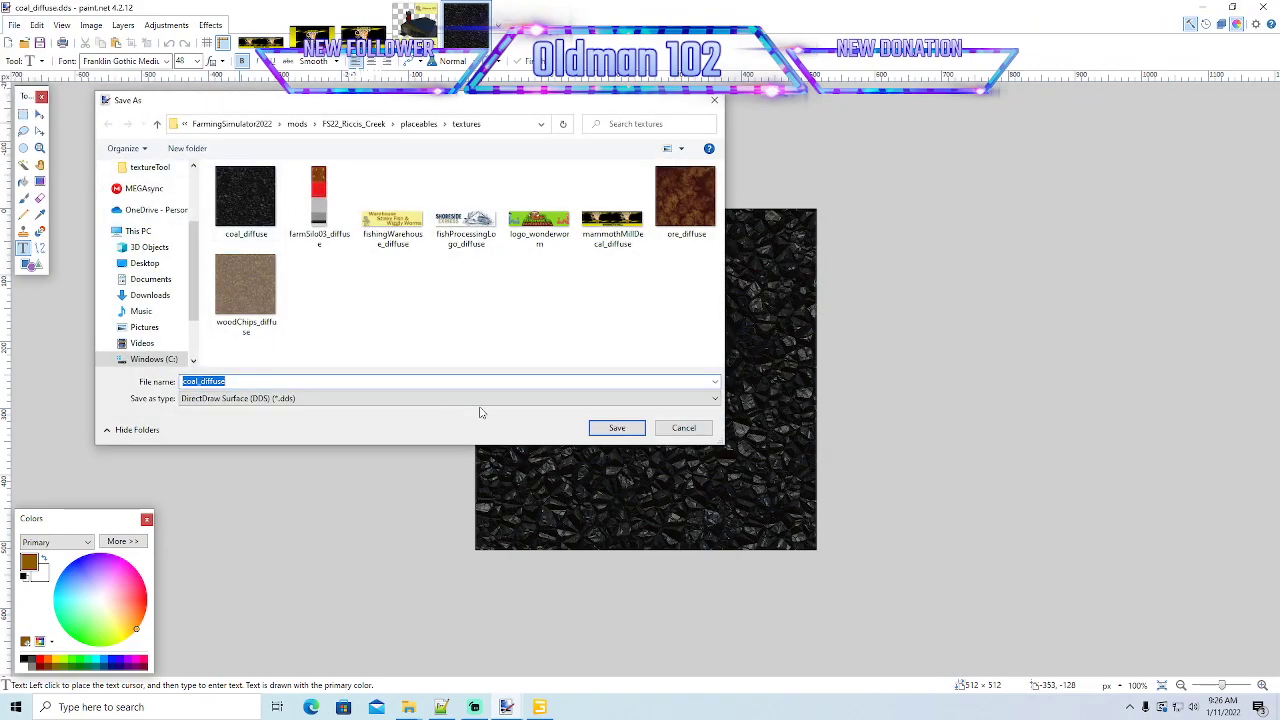
{"action": "left_click", "coordinate": [612, 432]}
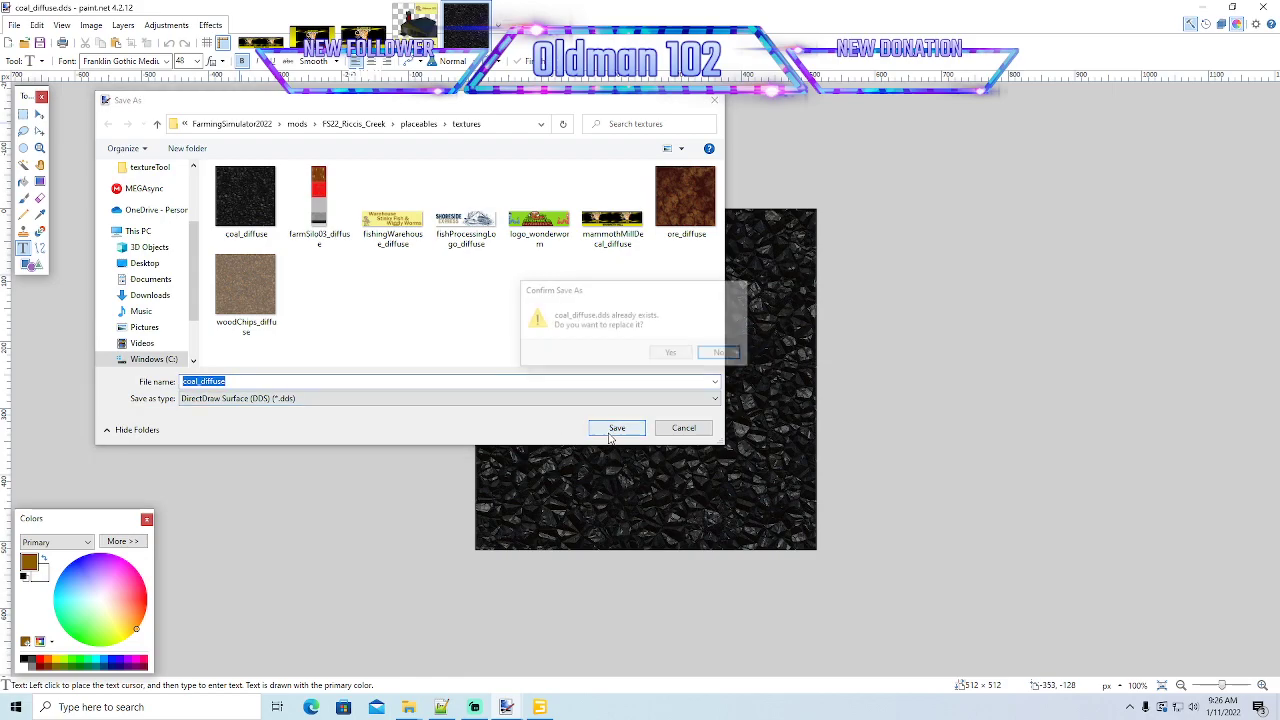
{"action": "left_click", "coordinate": [672, 353]}
{"action": "left_click", "coordinate": [465, 256]}
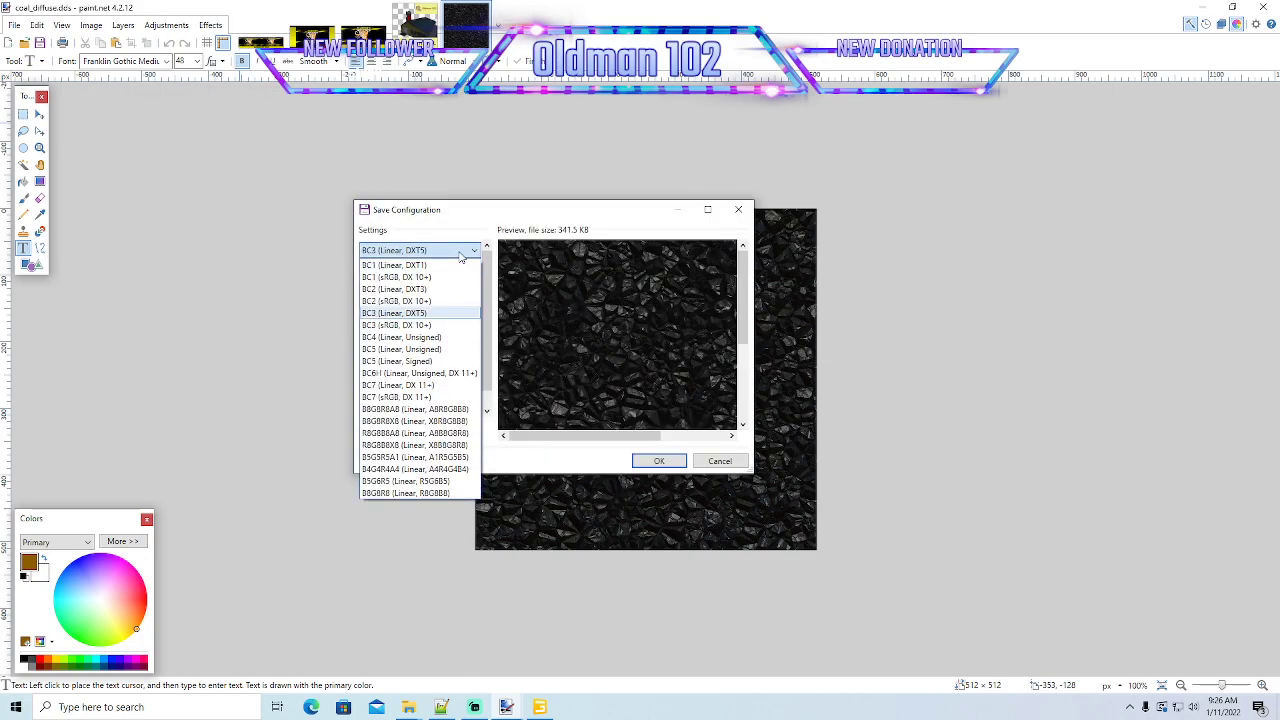
{"action": "left_click", "coordinate": [415, 266]}
{"action": "left_click", "coordinate": [659, 461]}
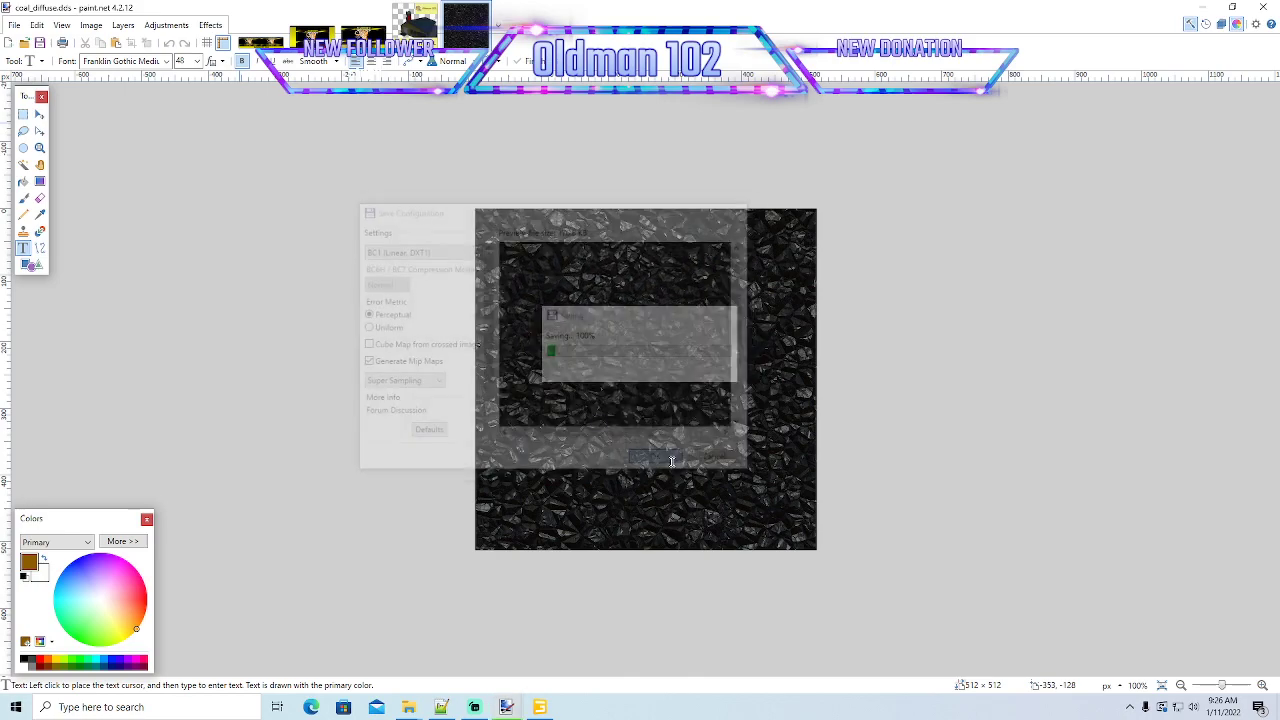
{"action": "left_click", "coordinate": [1201, 7]}
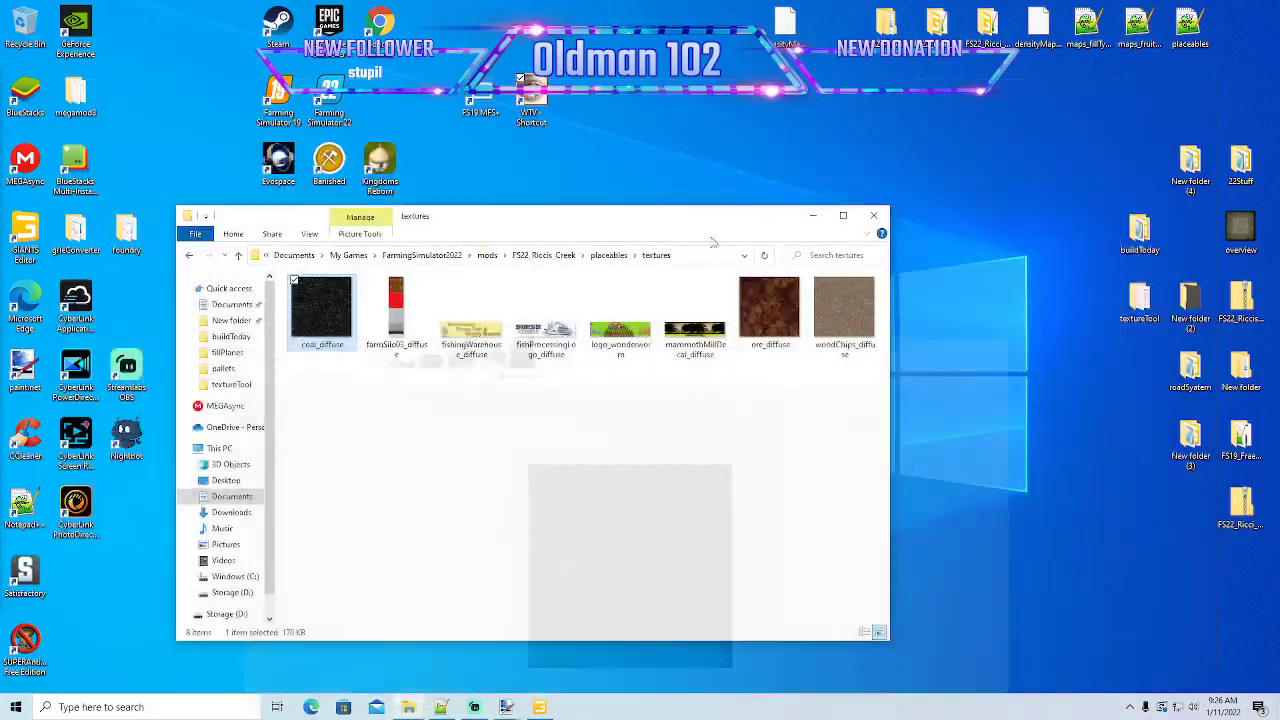
- Open ore_diffuse in paint.net, save it over the existing DDS file with BC1 (Linear, DXT1) compression, and return to the textures folder
{"action": "double_click", "coordinate": [766, 330]}
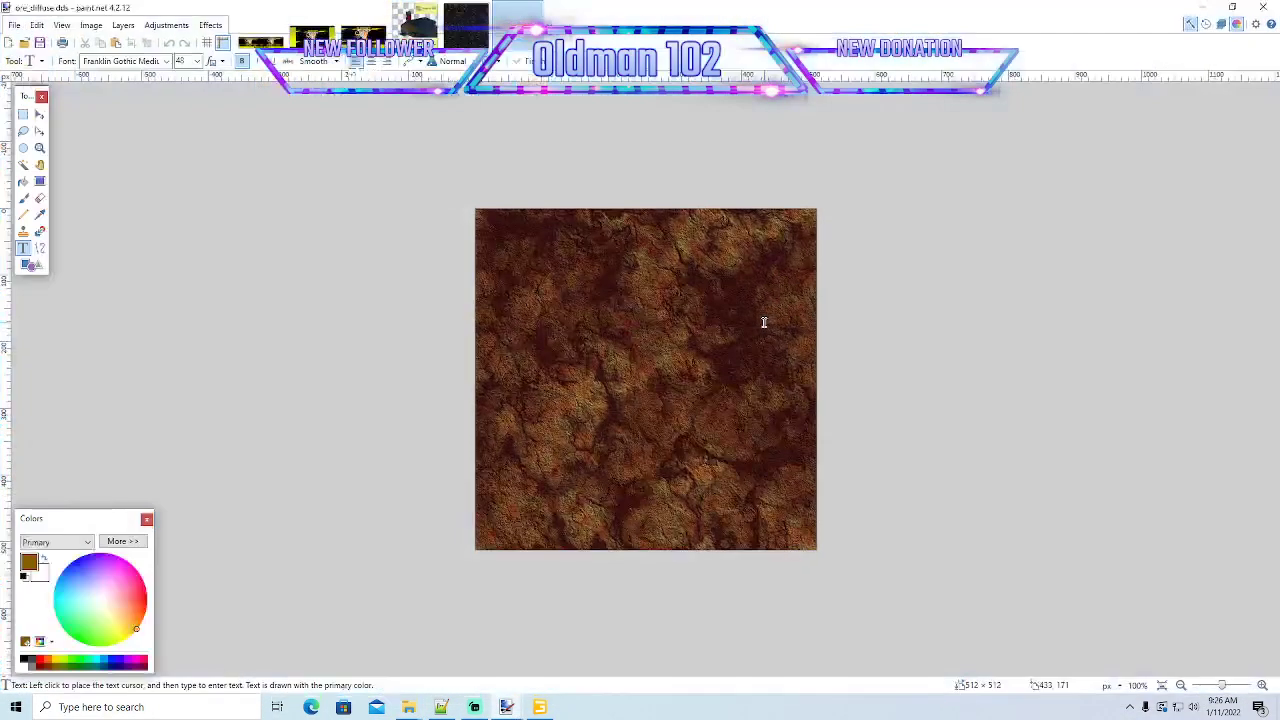
{"action": "left_click", "coordinate": [15, 26]}
{"action": "left_click", "coordinate": [40, 127]}
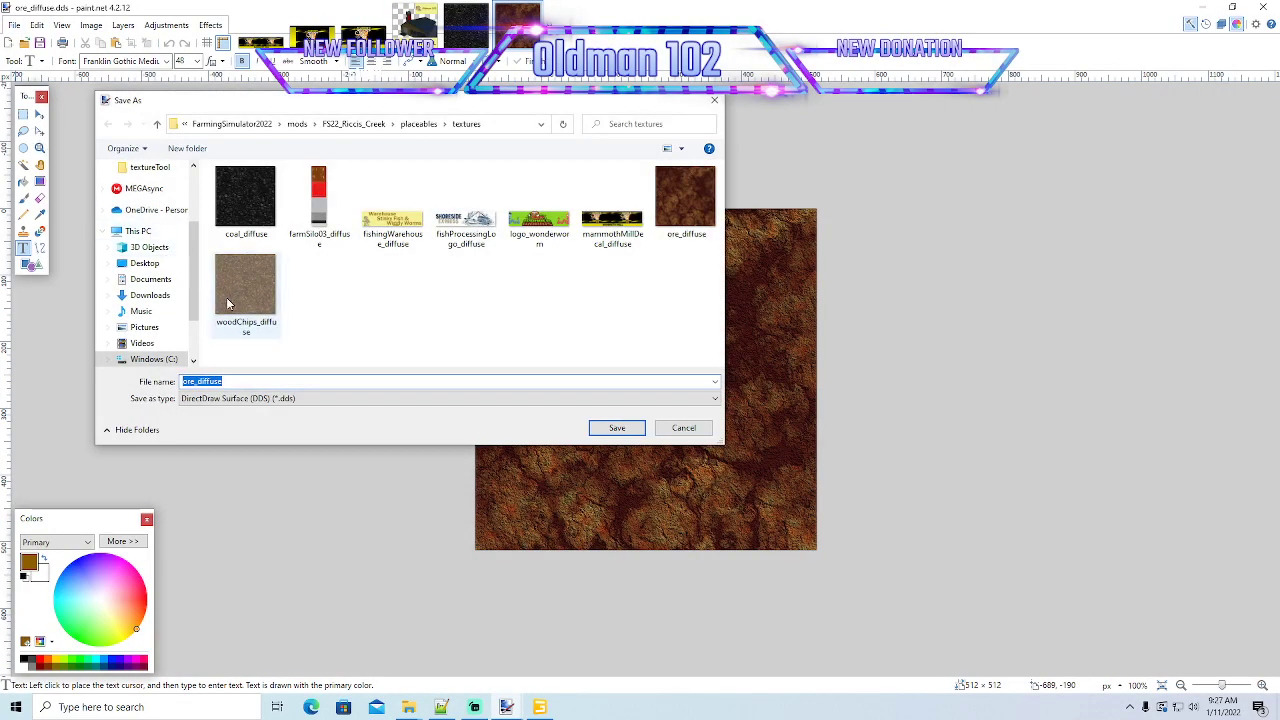
{"action": "left_click", "coordinate": [608, 430]}
{"action": "left_click", "coordinate": [670, 354]}
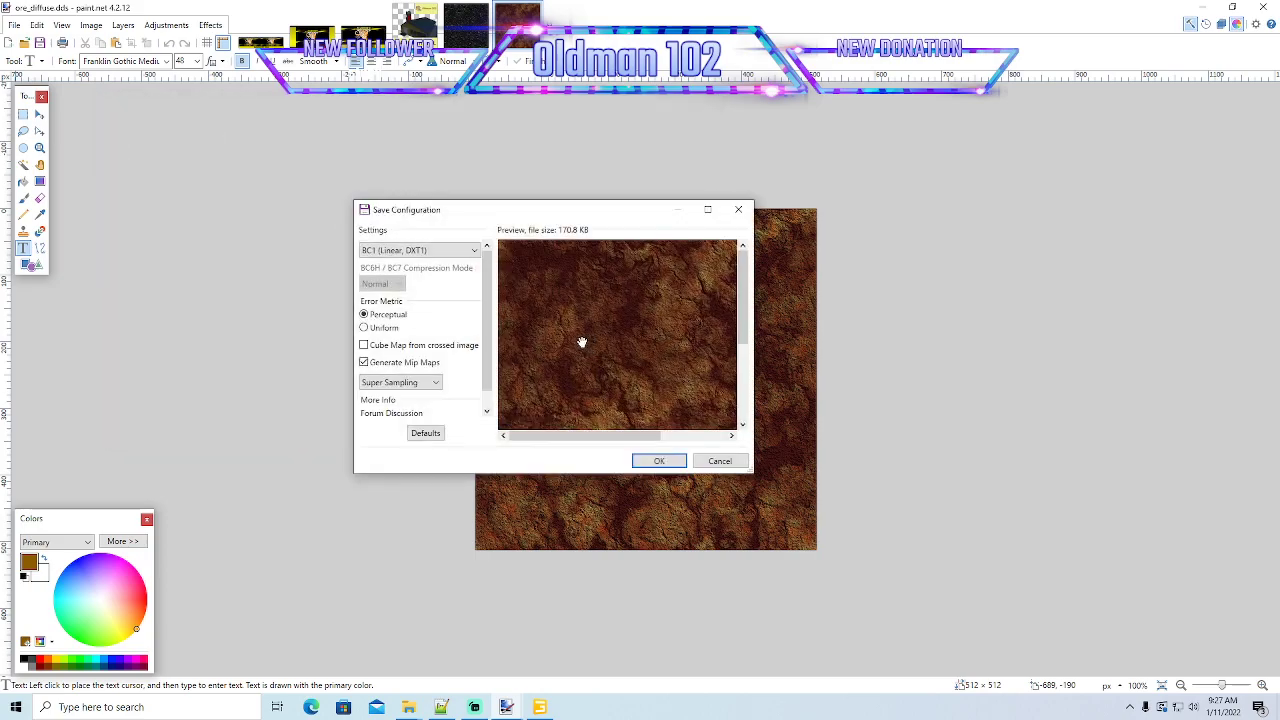
{"action": "left_click", "coordinate": [656, 460]}
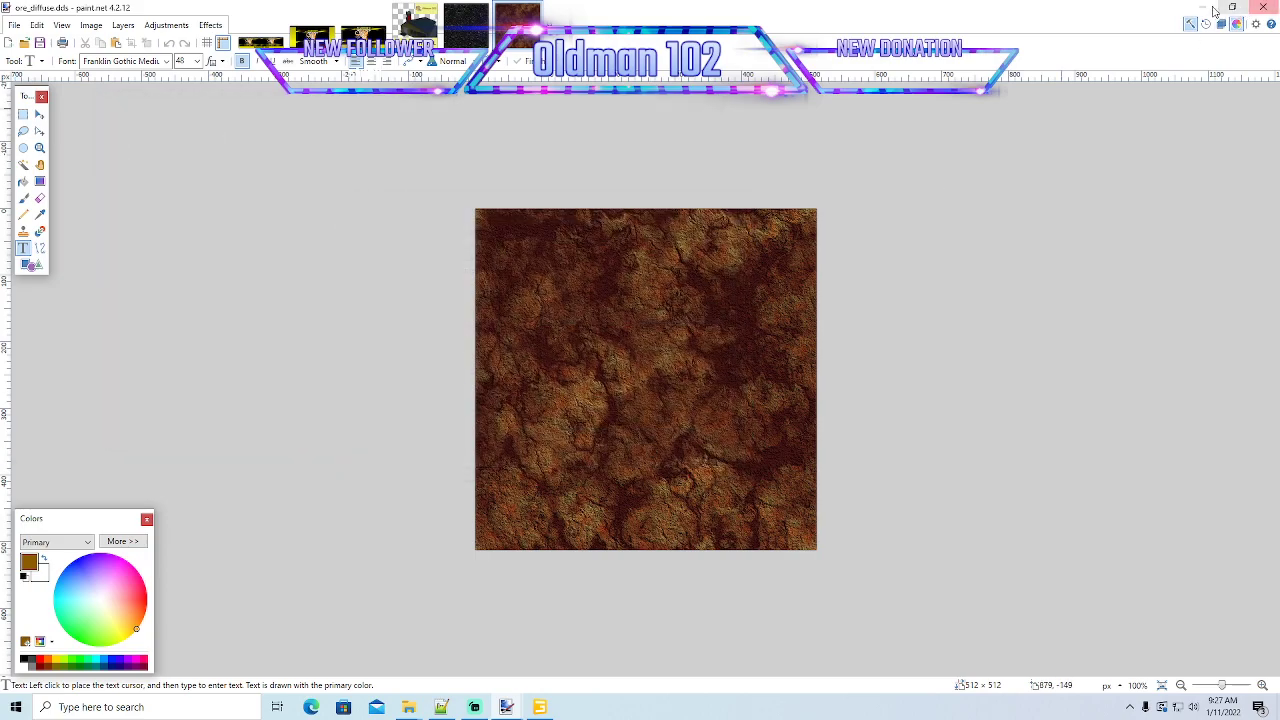
{"action": "left_click", "coordinate": [1263, 7]}
{"action": "left_click_drag", "start_coordinate": [676, 220], "coordinate": [713, 177]}
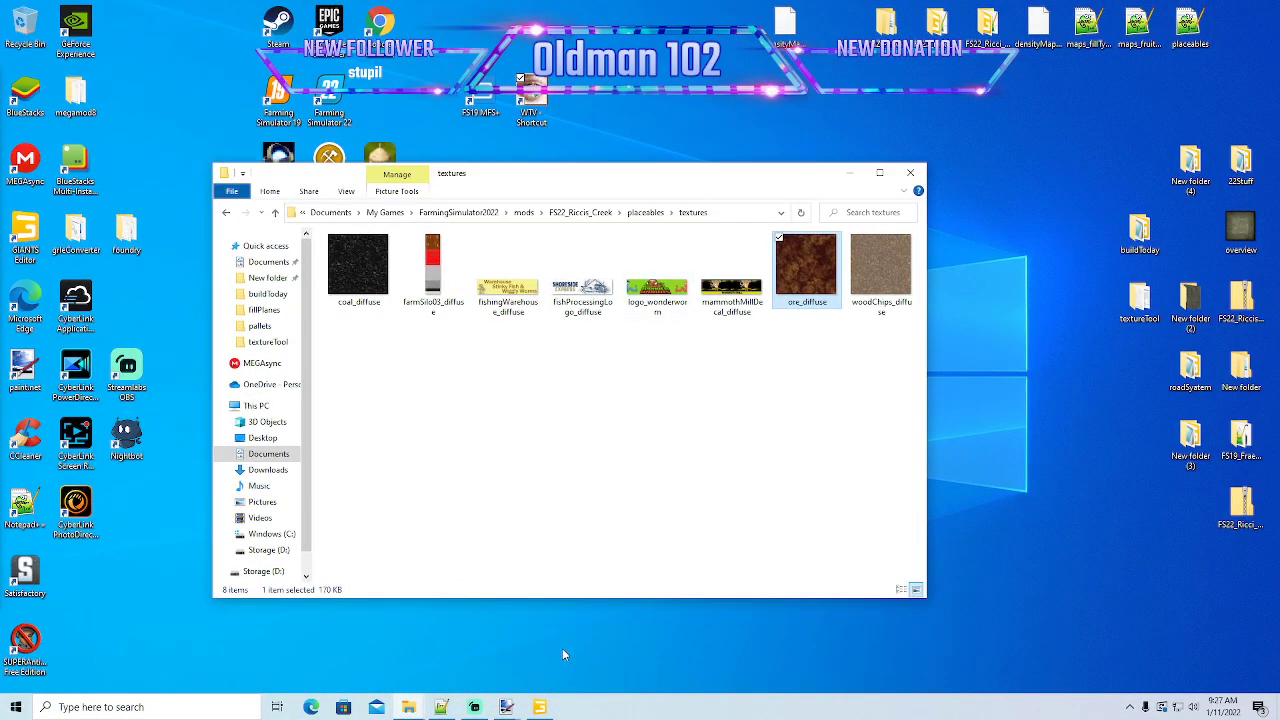
- Close the running GIANTS Editor session and reopen mammothMill.i3d from the placeables folder in GIANTS Editor 9.0.2
{"action": "left_click", "coordinate": [540, 707]}
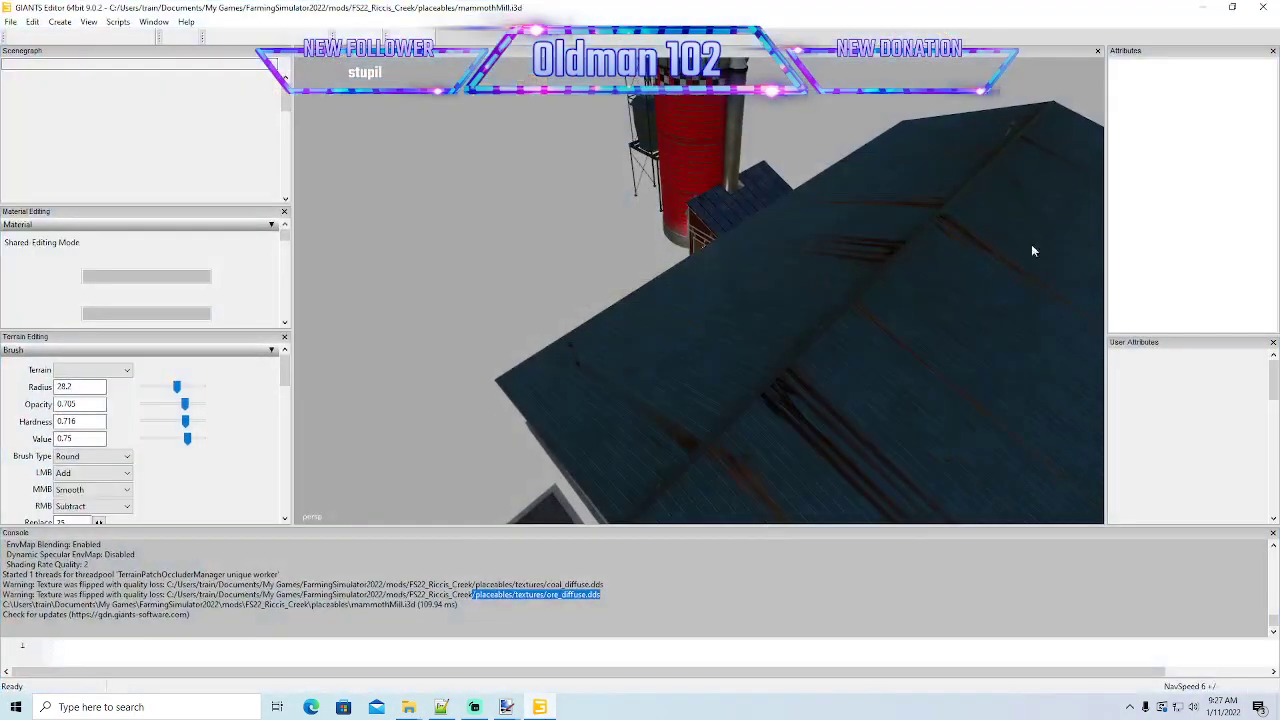
{"action": "left_click", "coordinate": [1268, 6]}
{"action": "left_click", "coordinate": [226, 212]}
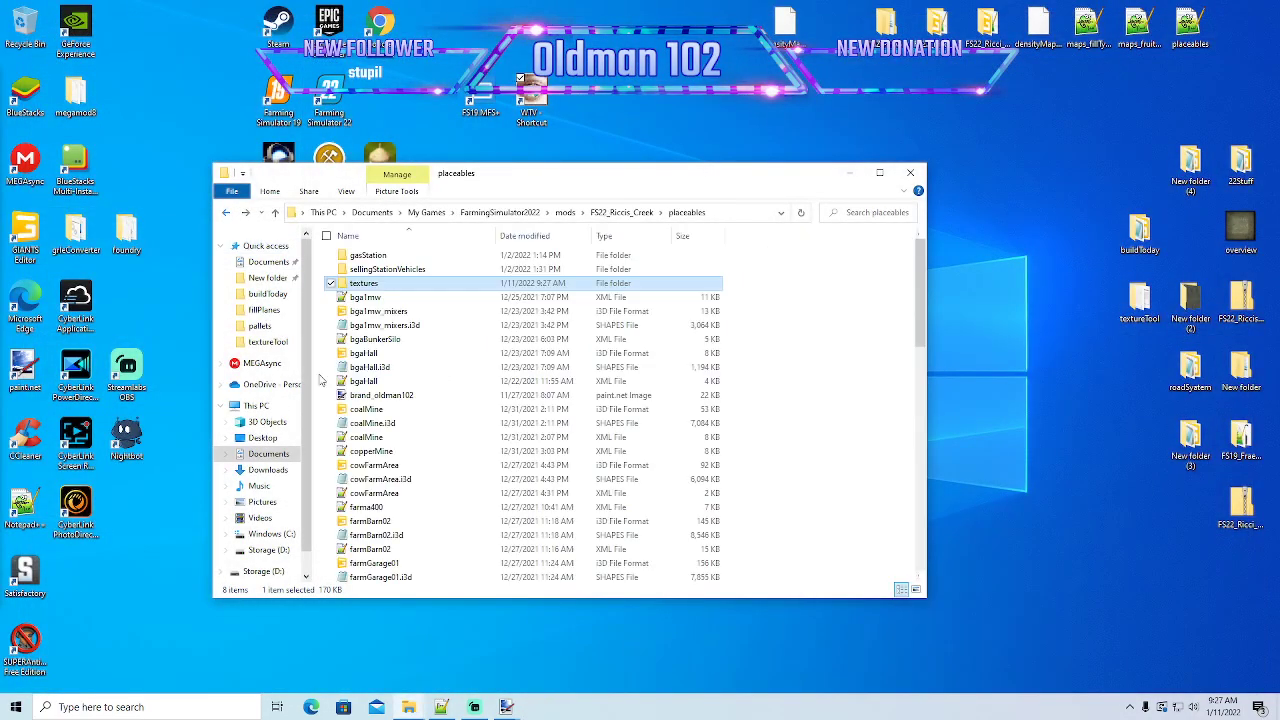
{"action": "scroll", "coordinate": [345, 389], "scroll_direction": "down", "scroll_amount": 3}
{"action": "scroll", "coordinate": [345, 390], "scroll_direction": "down", "scroll_amount": 7}
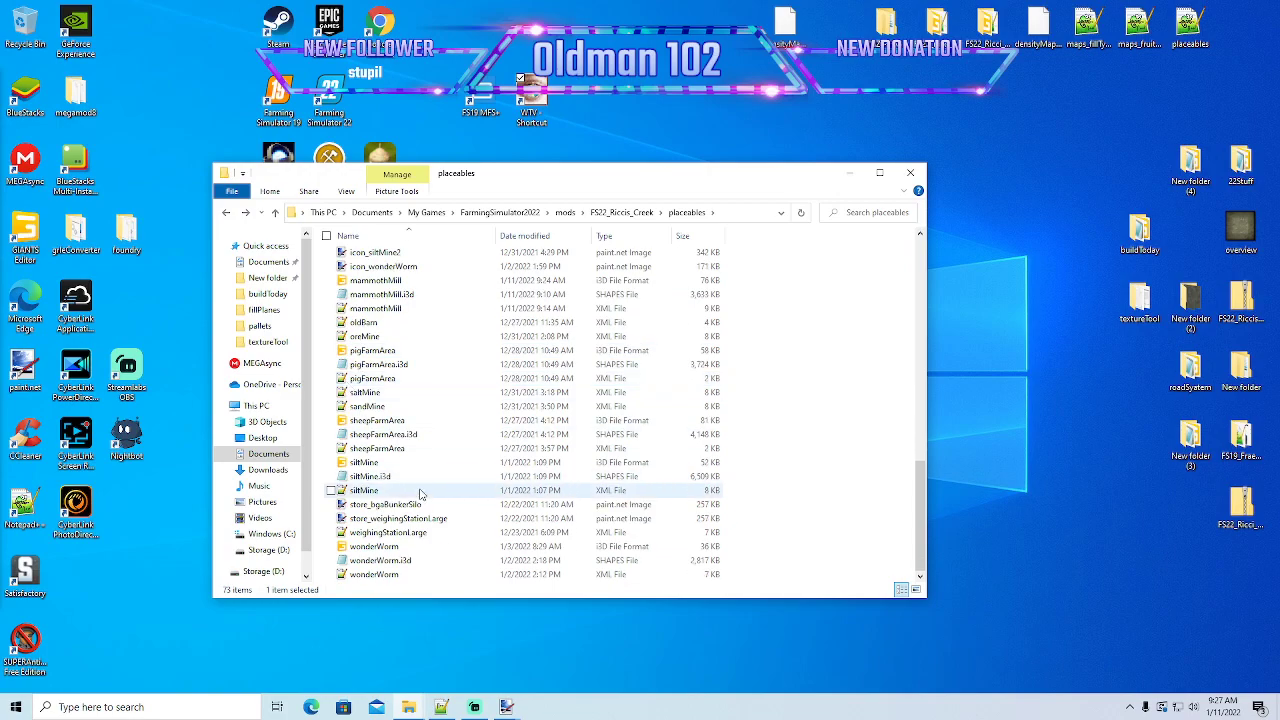
{"action": "scroll", "coordinate": [390, 374], "scroll_direction": "up", "scroll_amount": 1}
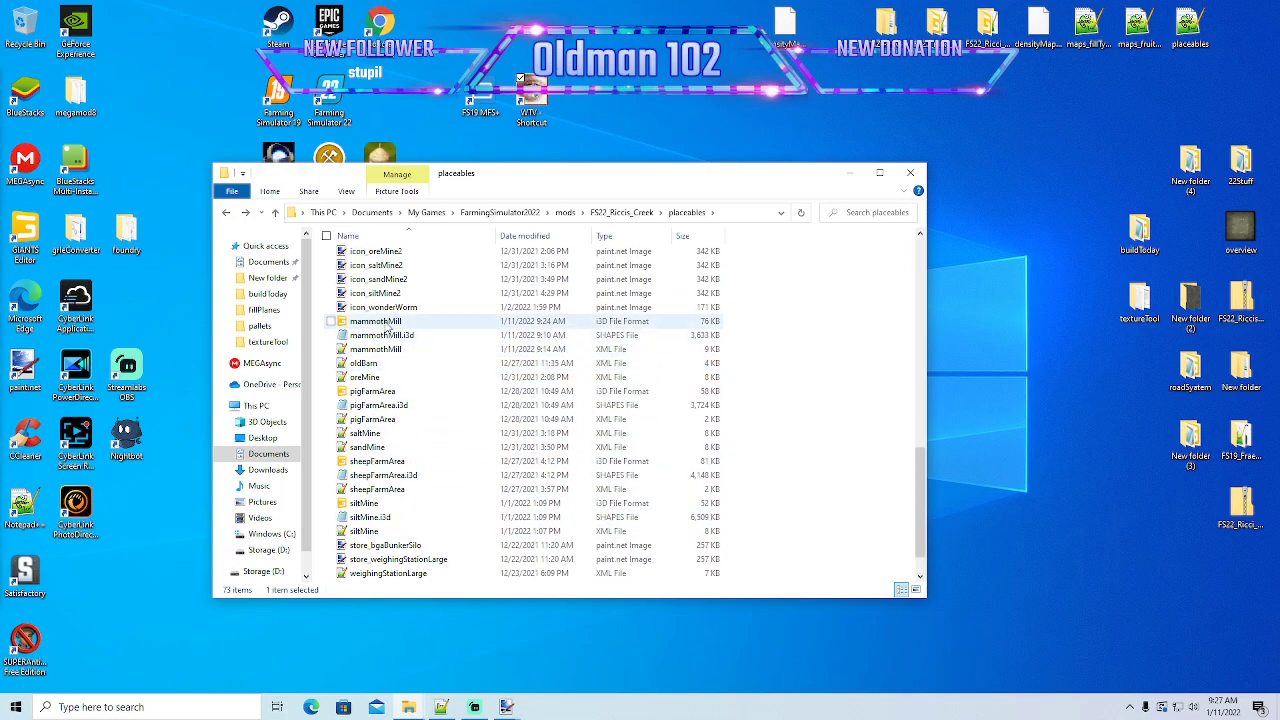
{"action": "double_click", "coordinate": [376, 321]}
{"action": "left_click", "coordinate": [607, 435]}
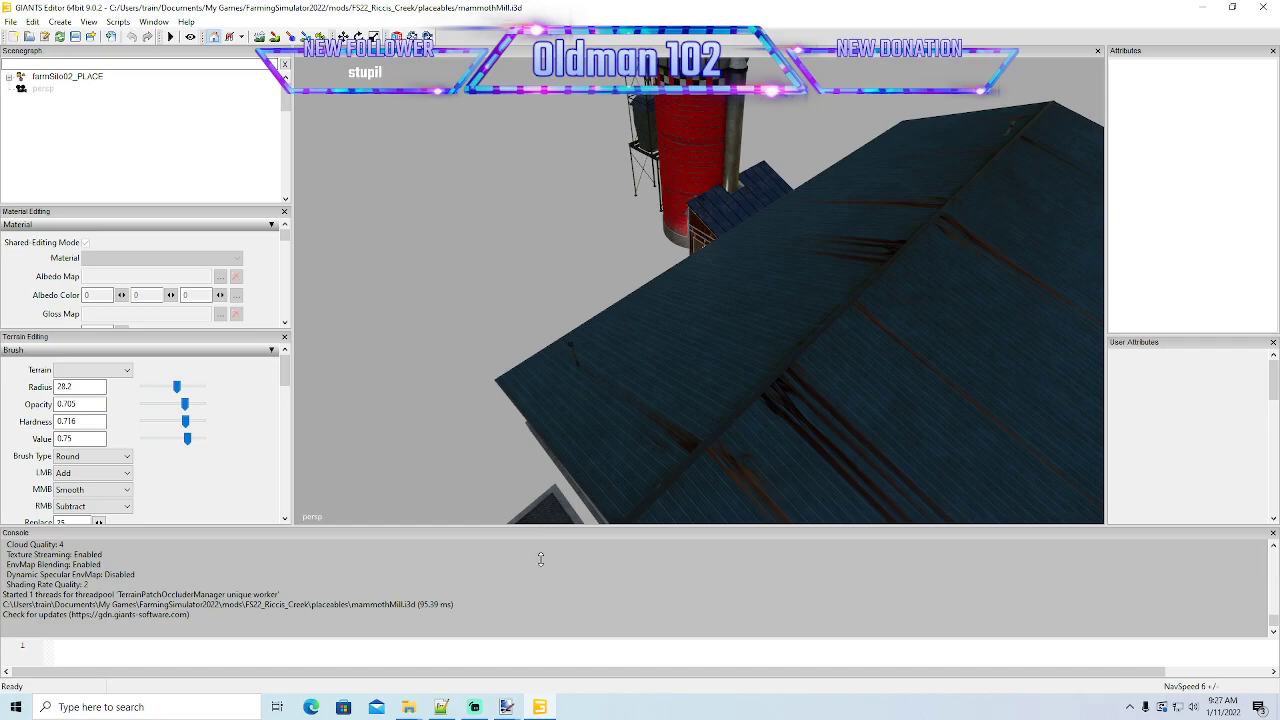
- Shrink the console to enlarge the viewport, and select the dirt plane of woodBin in the visuals group of farmSilo02_PLACE
{"action": "left_click_drag", "start_coordinate": [536, 594], "coordinate": [536, 599]}
{"action": "left_click_drag", "start_coordinate": [551, 520], "coordinate": [656, 452], "text": "alt"}
{"action": "scroll", "coordinate": [812, 417], "scroll_direction": "up", "scroll_amount": 3}
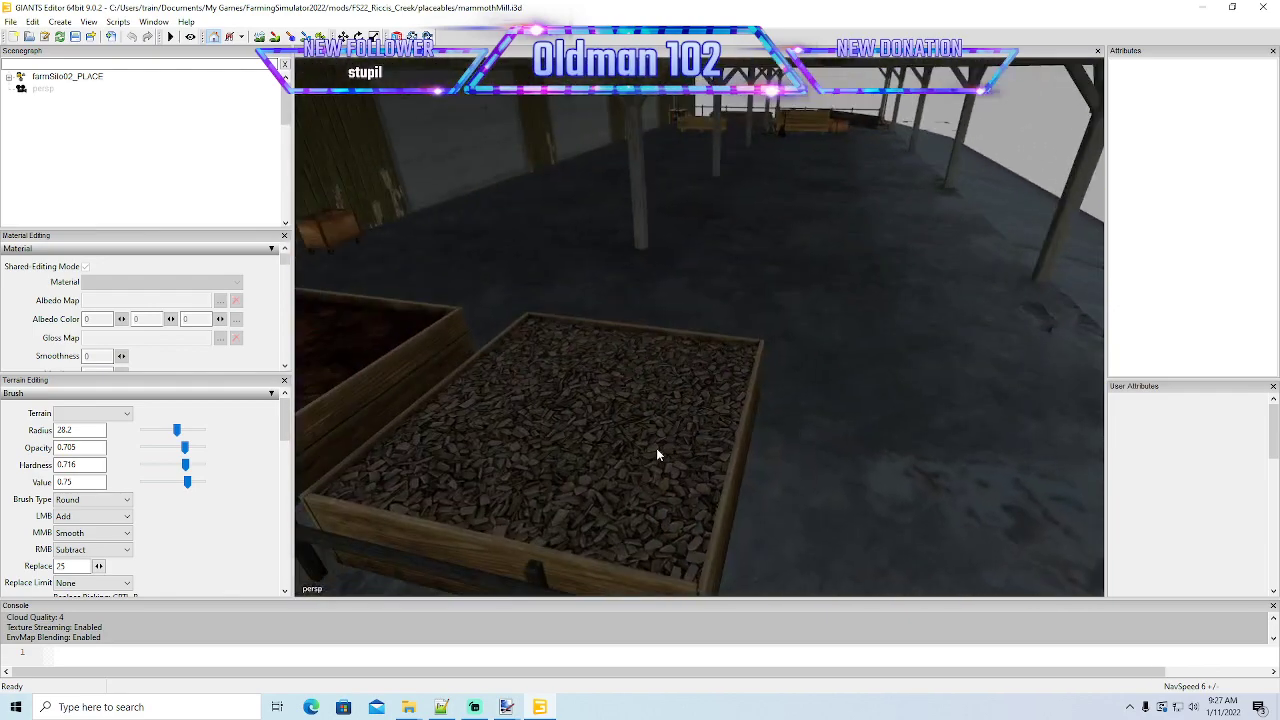
{"action": "scroll", "coordinate": [656, 455], "scroll_direction": "down", "scroll_amount": 3}
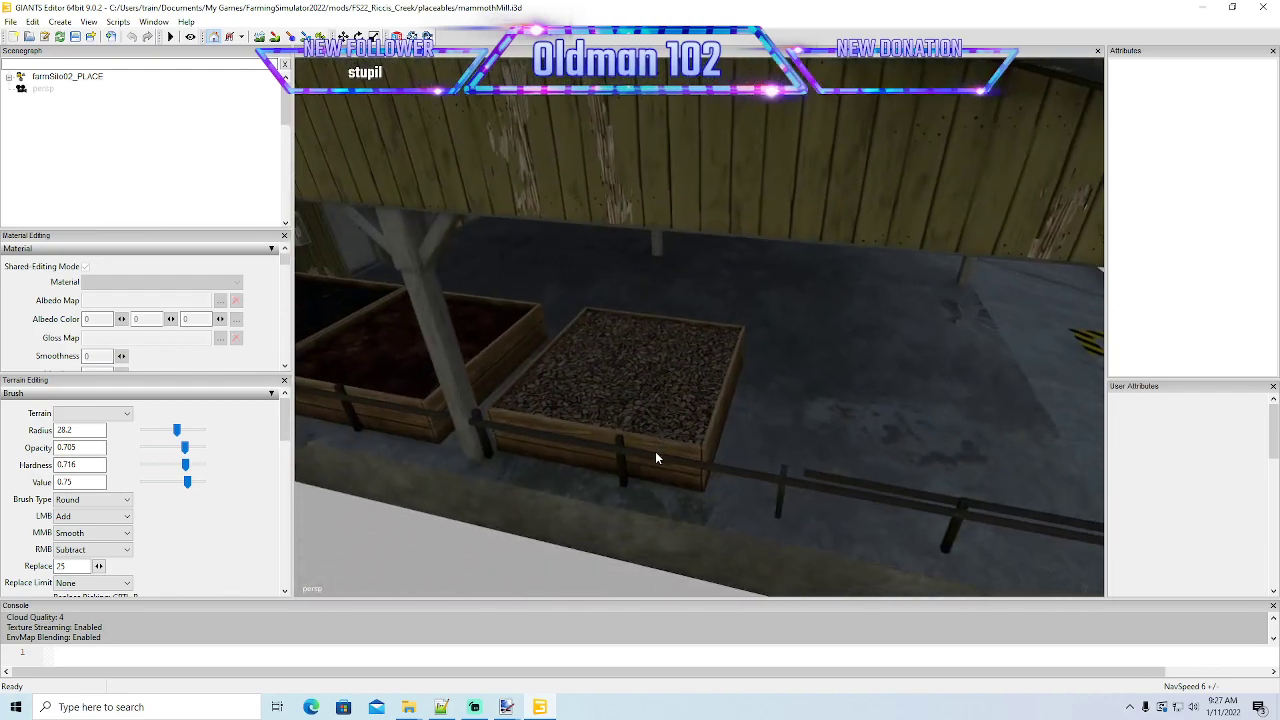
{"action": "left_click", "coordinate": [8, 76]}
{"action": "scroll", "coordinate": [58, 157], "scroll_direction": "down", "scroll_amount": 1}
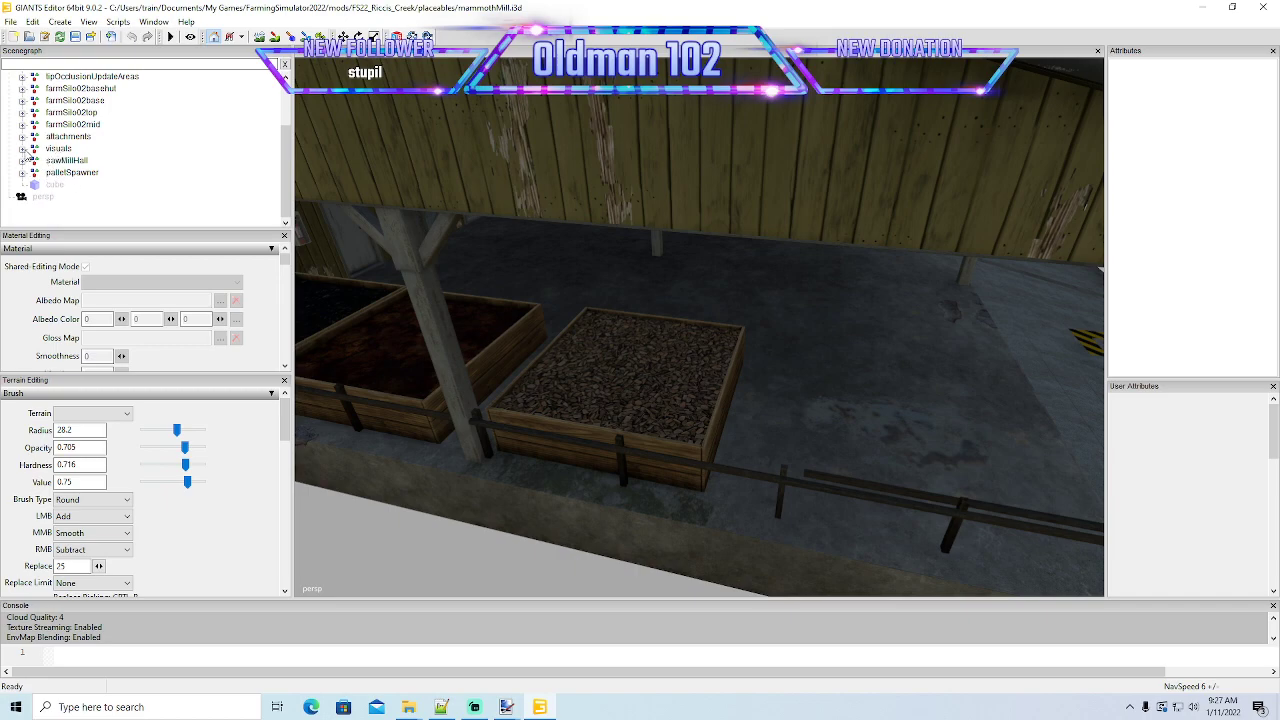
{"action": "left_click", "coordinate": [22, 148]}
{"action": "scroll", "coordinate": [85, 192], "scroll_direction": "down", "scroll_amount": 2}
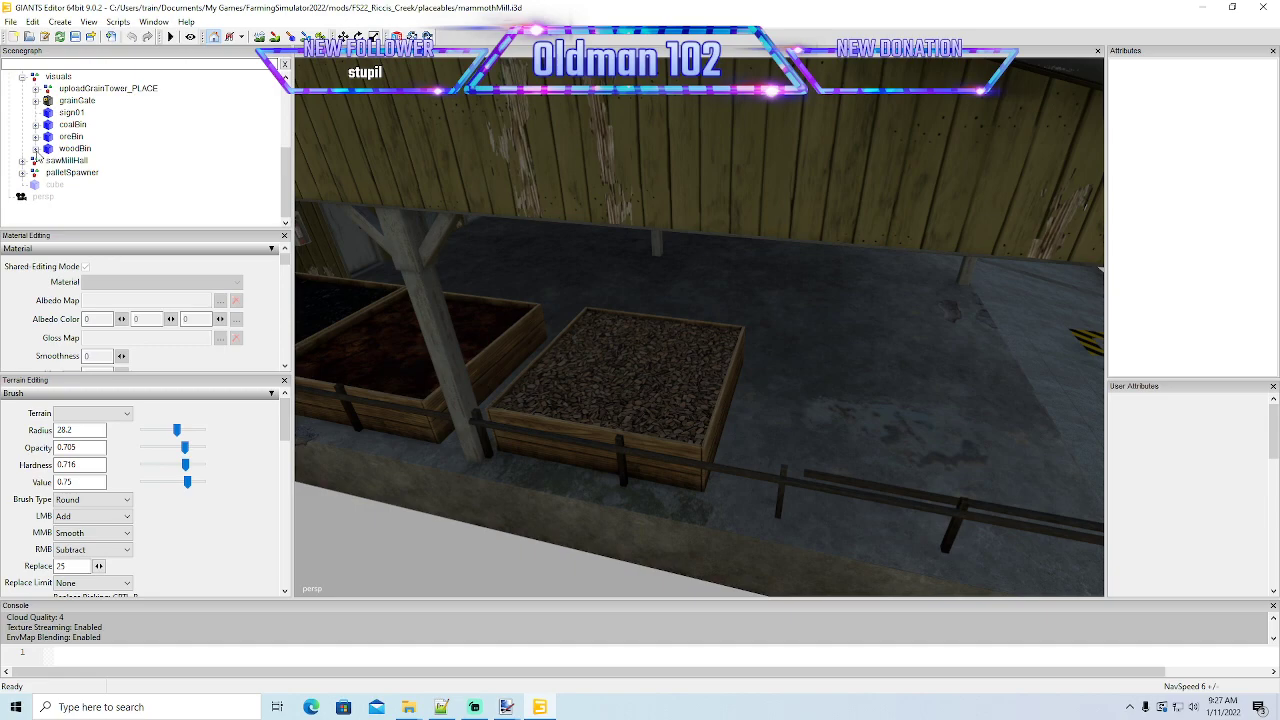
{"action": "left_click", "coordinate": [36, 149]}
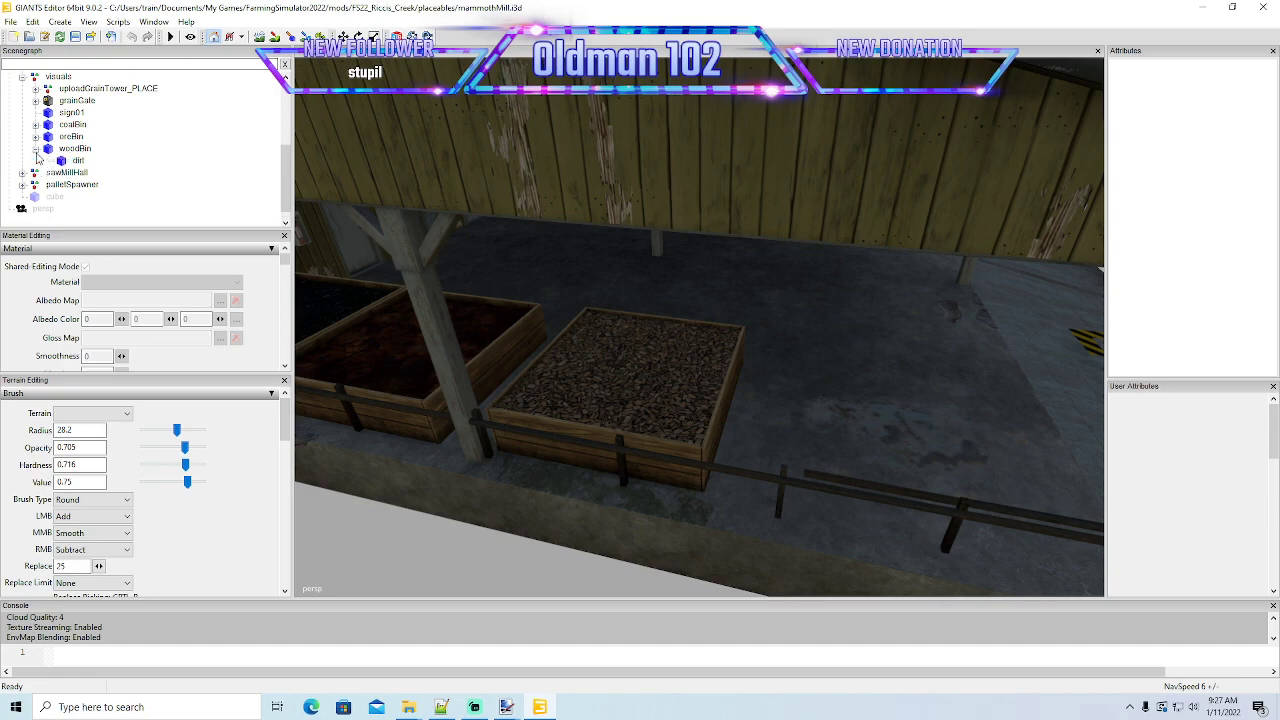
{"action": "left_click", "coordinate": [62, 161]}
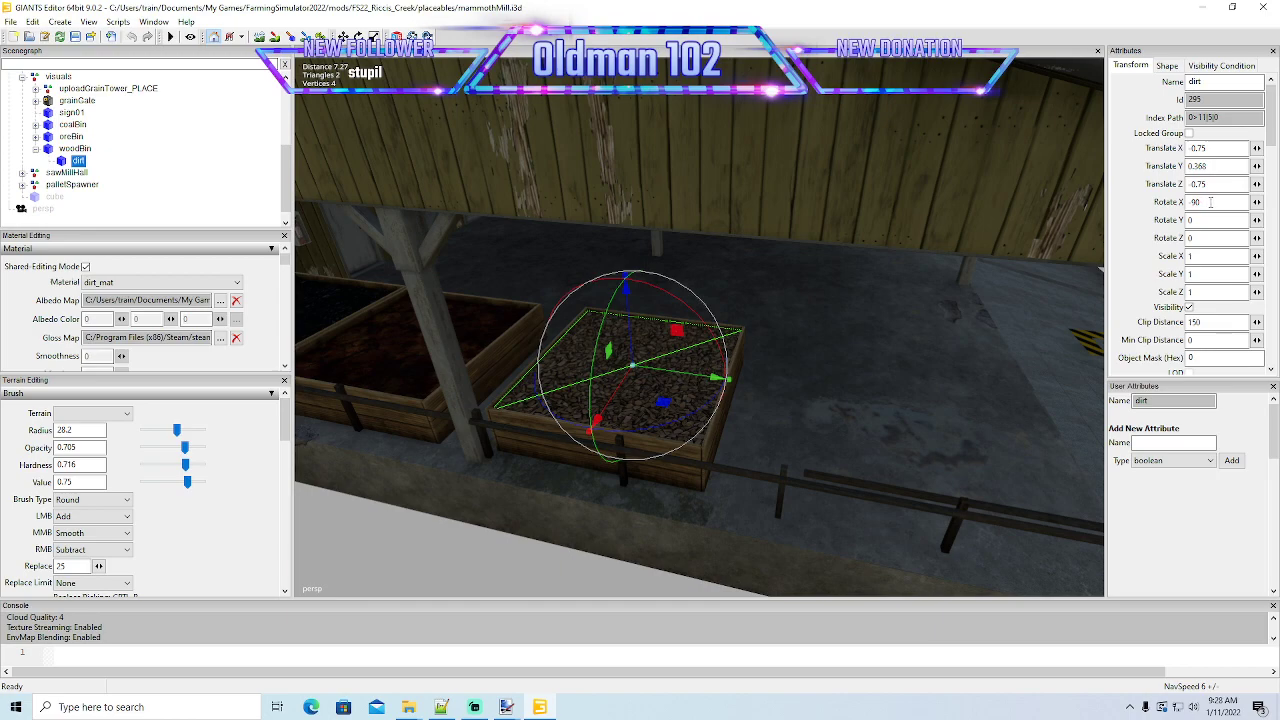
- Set the dirt plane's Rotate X to 0 and move it out of the wood bin to about Translate Y 1.273, Translate Z -3.173
{"action": "key", "text": "Return"}
{"action": "type", "text": "0"}
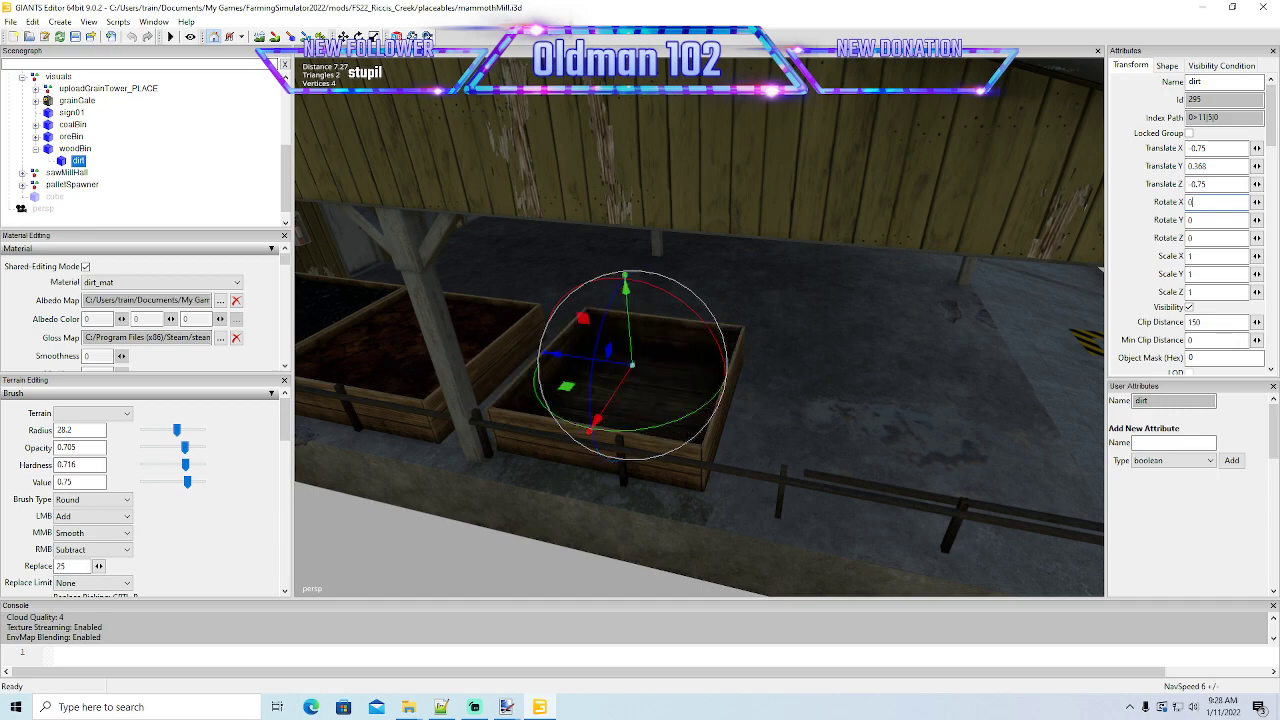
{"action": "left_click_drag", "start_coordinate": [630, 327], "coordinate": [817, 297]}
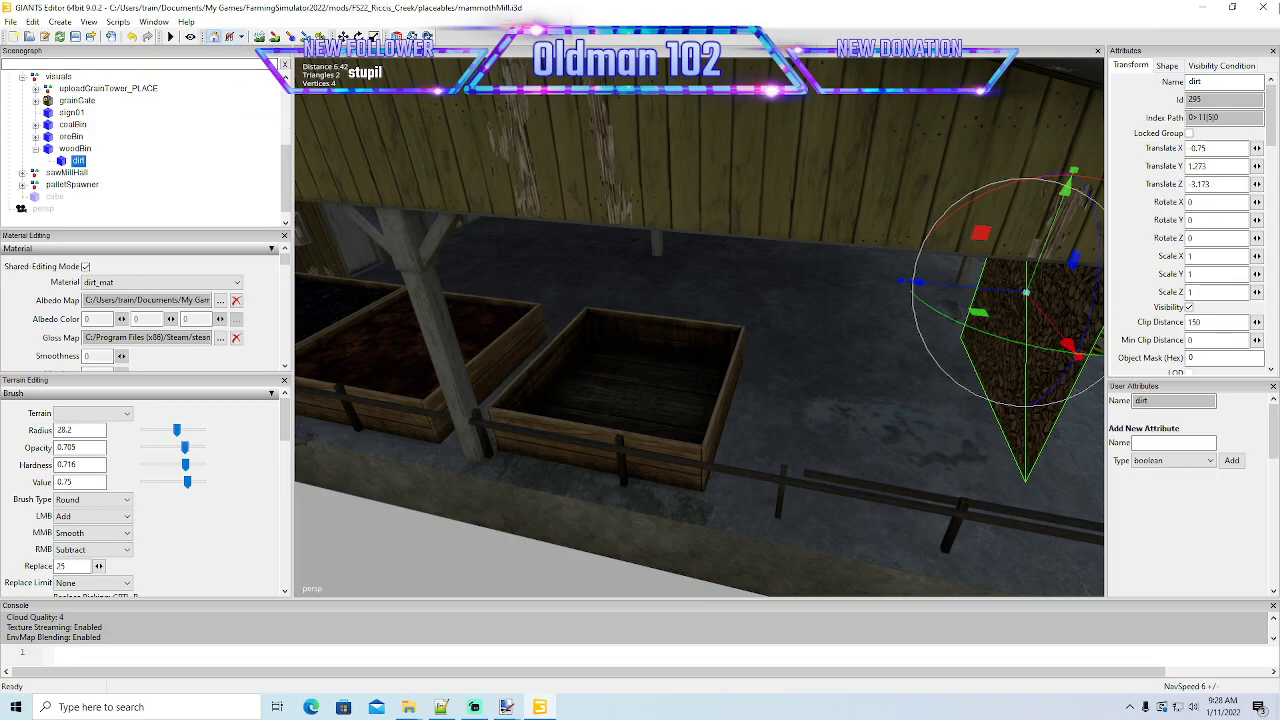
- Close the mill scene without saving and reopen mammothMill.i3d from the placeables folder in GIANTS Editor 9.0.2
{"action": "left_click", "coordinate": [1262, 7]}
{"action": "left_click", "coordinate": [736, 353]}
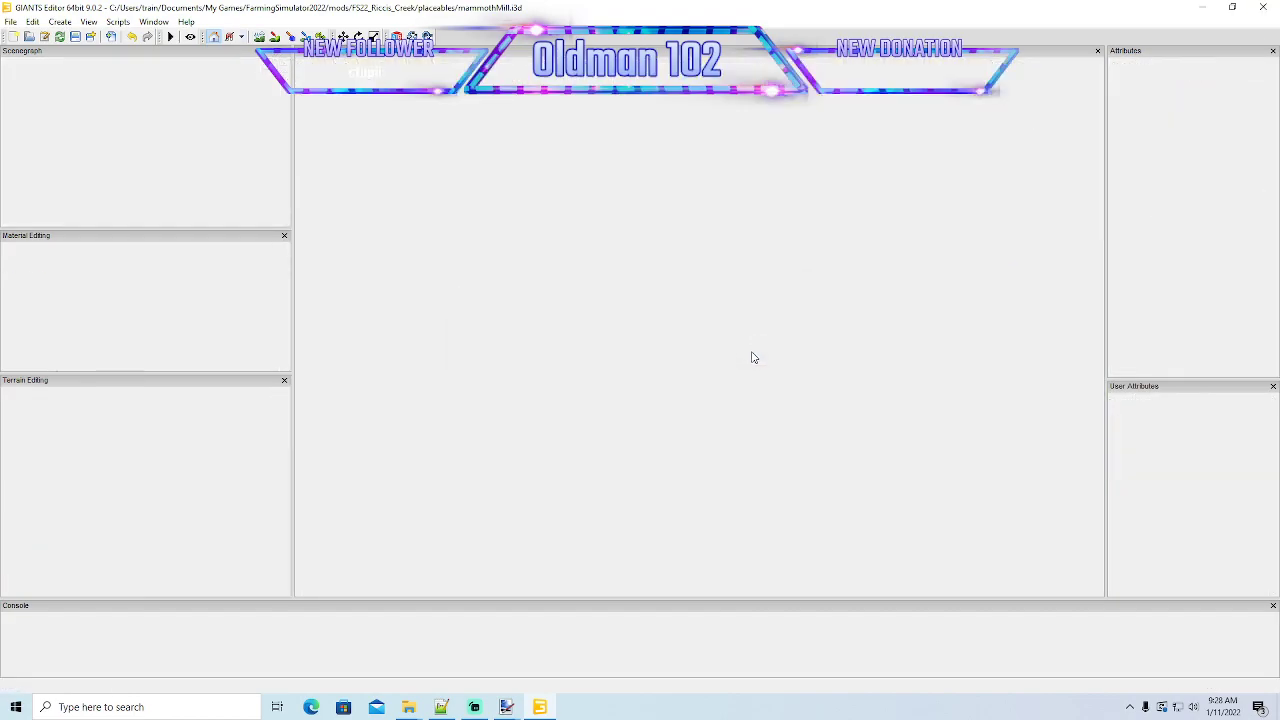
{"action": "double_click", "coordinate": [352, 324]}
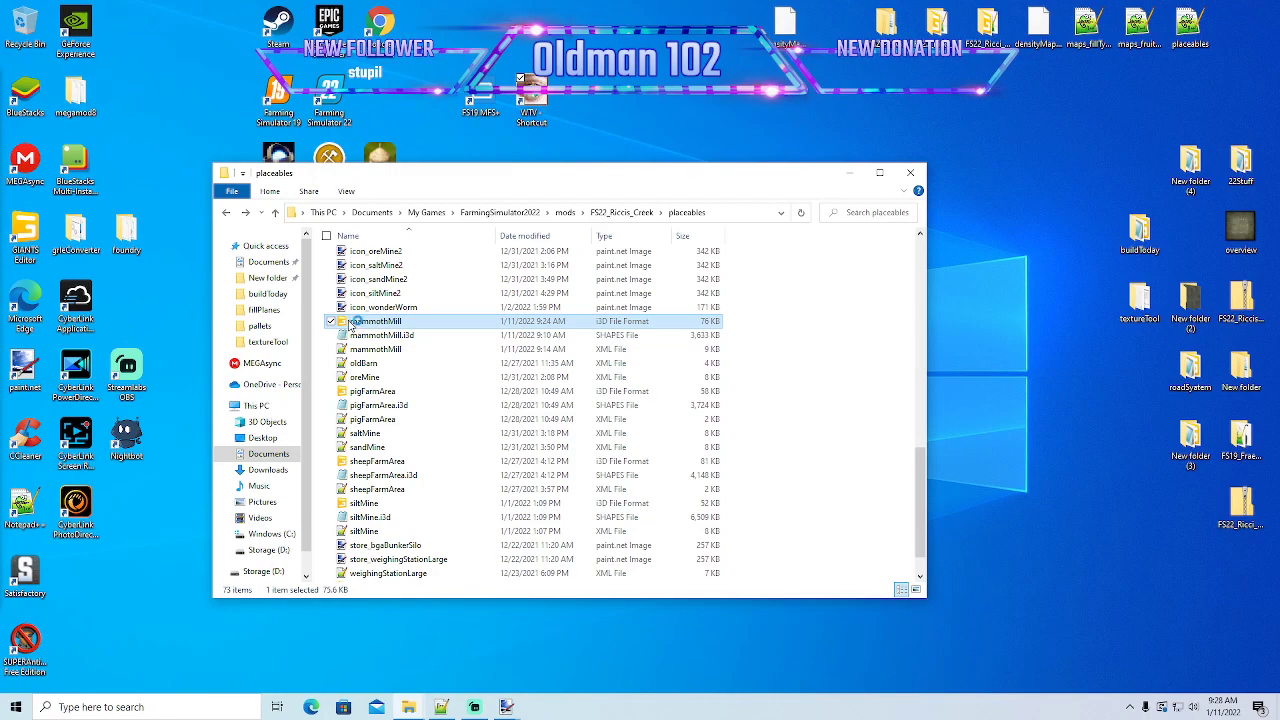
{"action": "left_click", "coordinate": [593, 436]}
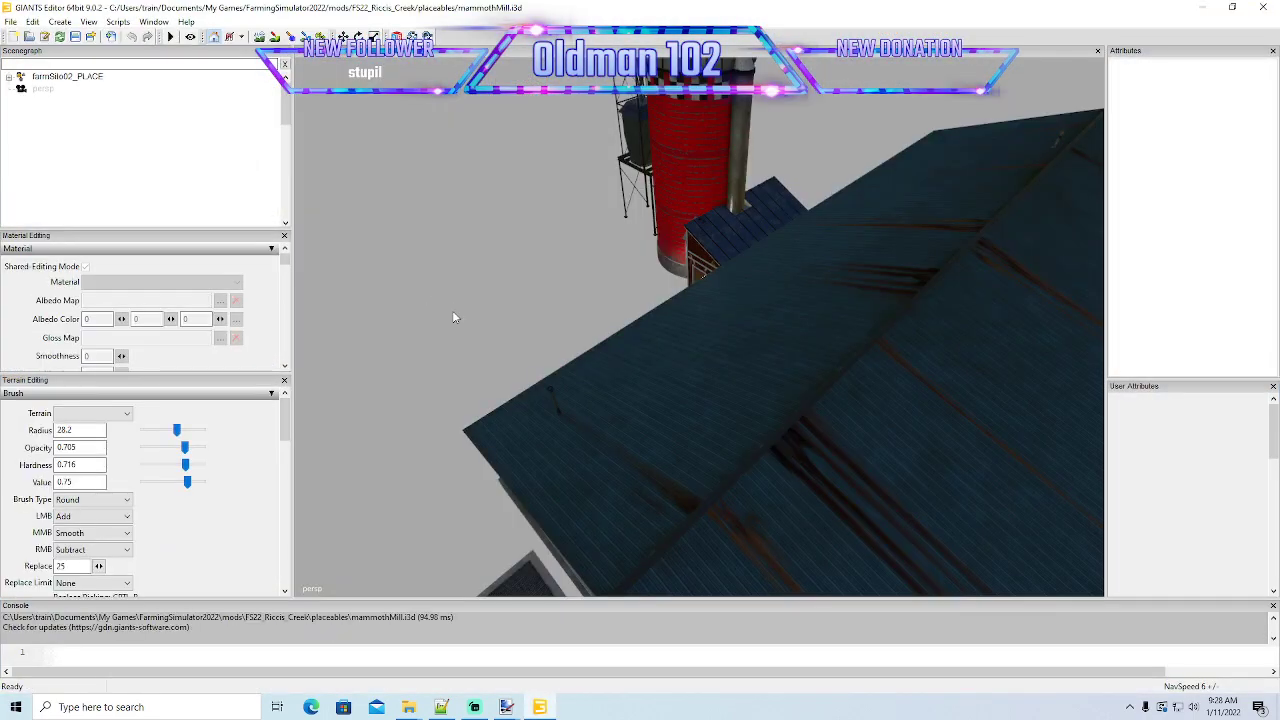
{"action": "left_click_drag", "start_coordinate": [452, 310], "coordinate": [550, 297], "text": "alt"}
{"action": "scroll", "coordinate": [875, 341], "scroll_direction": "up", "scroll_amount": 5}
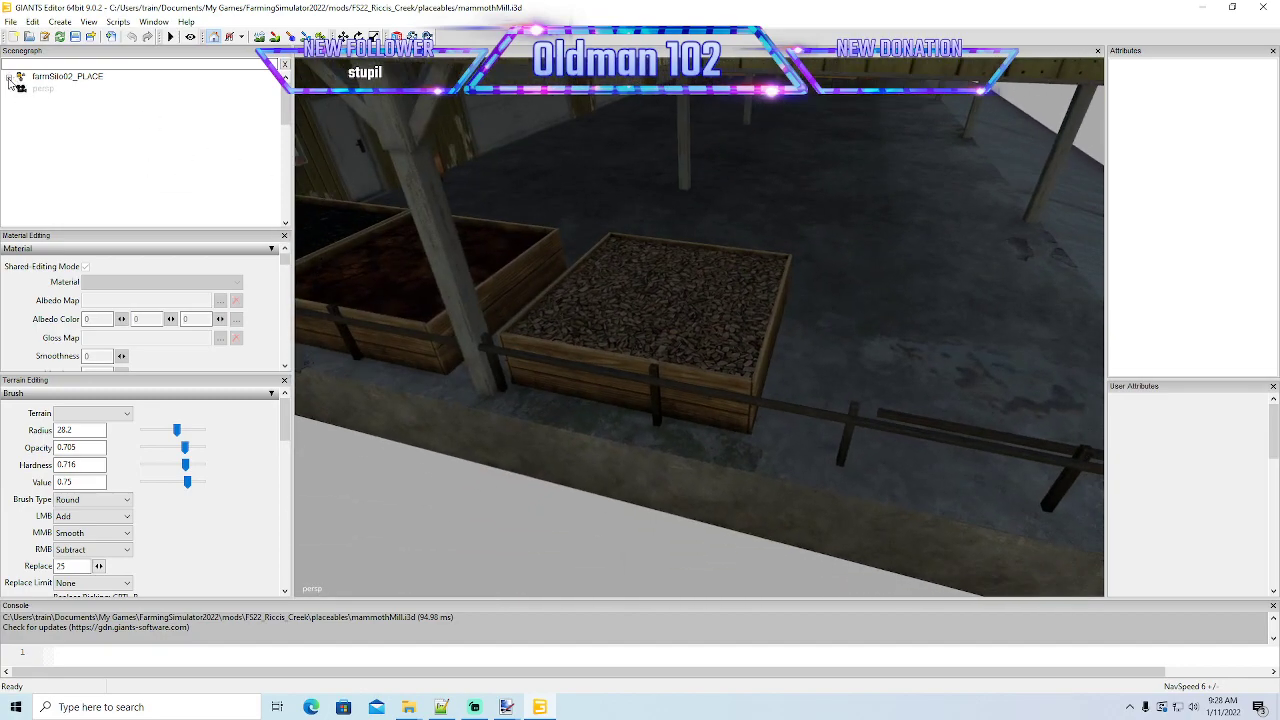
- Select the dirt plane of woodBin in the visuals group of farmSilo02_PLACE
{"action": "left_click", "coordinate": [9, 78]}
{"action": "scroll", "coordinate": [24, 157], "scroll_direction": "down", "scroll_amount": 4}
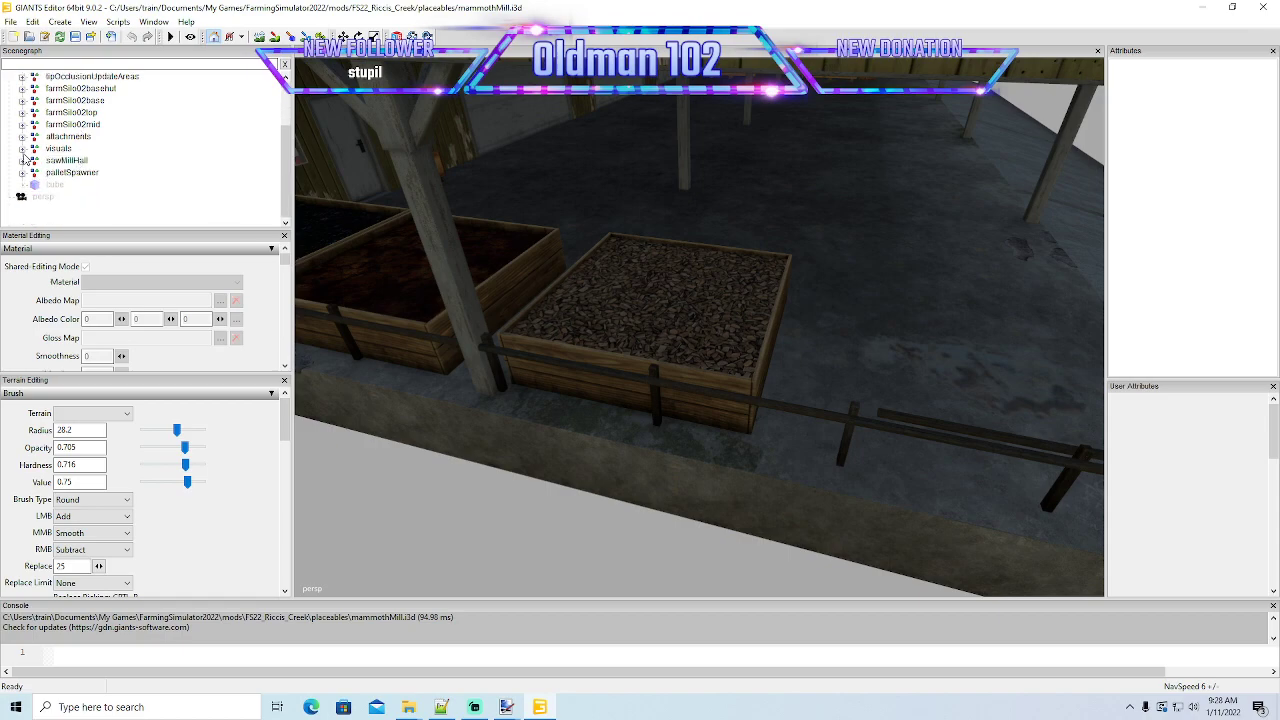
{"action": "left_click", "coordinate": [22, 148]}
{"action": "scroll", "coordinate": [30, 160], "scroll_direction": "down", "scroll_amount": 2}
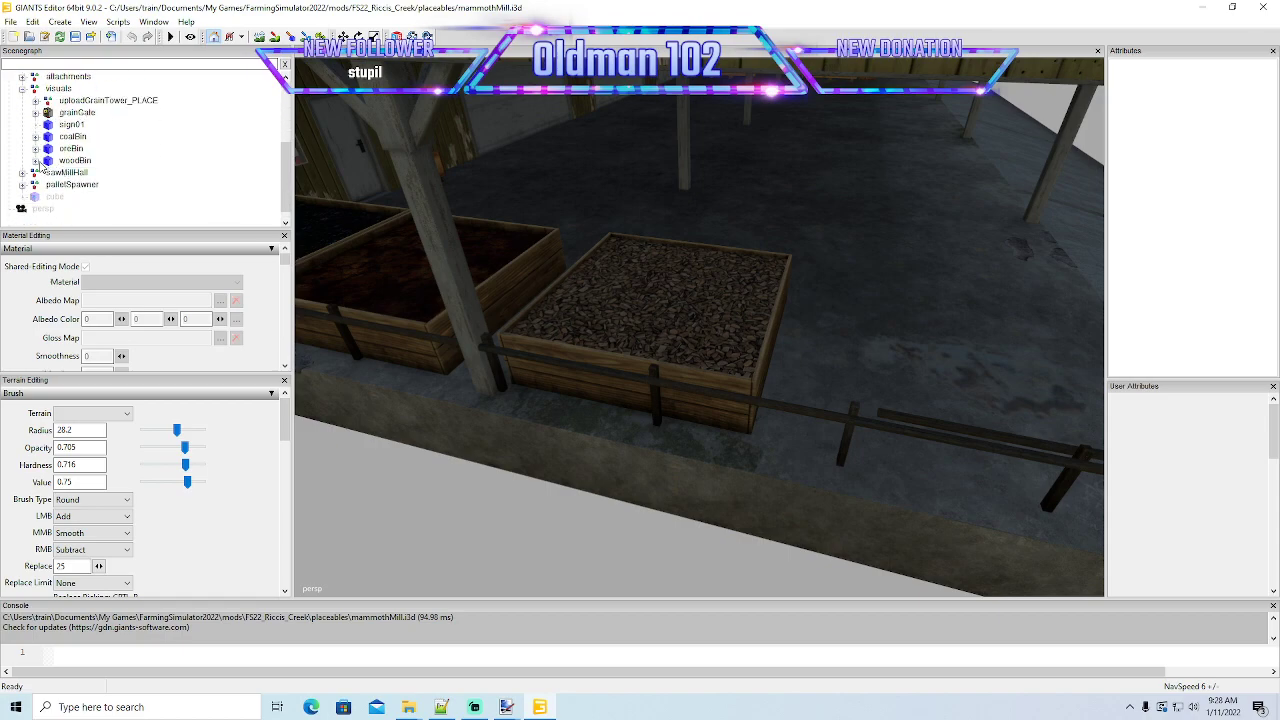
{"action": "left_click", "coordinate": [35, 161]}
{"action": "left_click", "coordinate": [62, 174]}
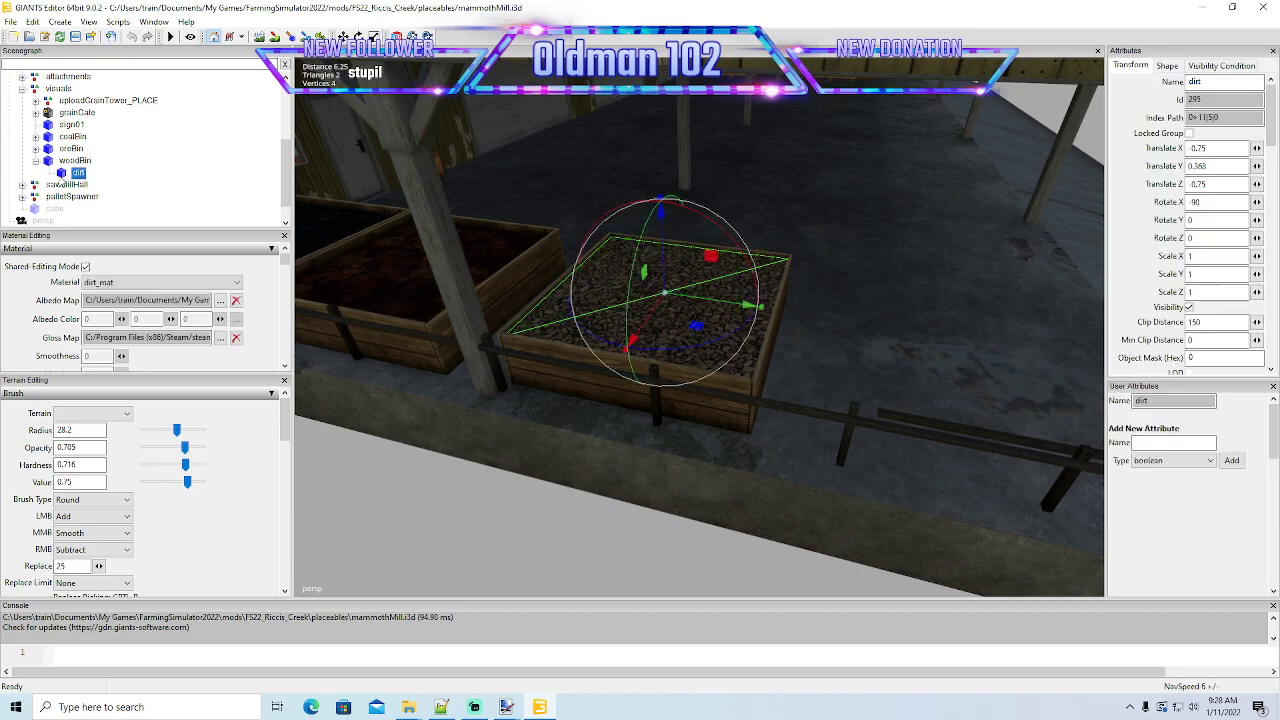
- Export the selected dirt plane with its files to the buildToday folder as woodPlane, keeping the parent directory structure
{"action": "left_click", "coordinate": [10, 21]}
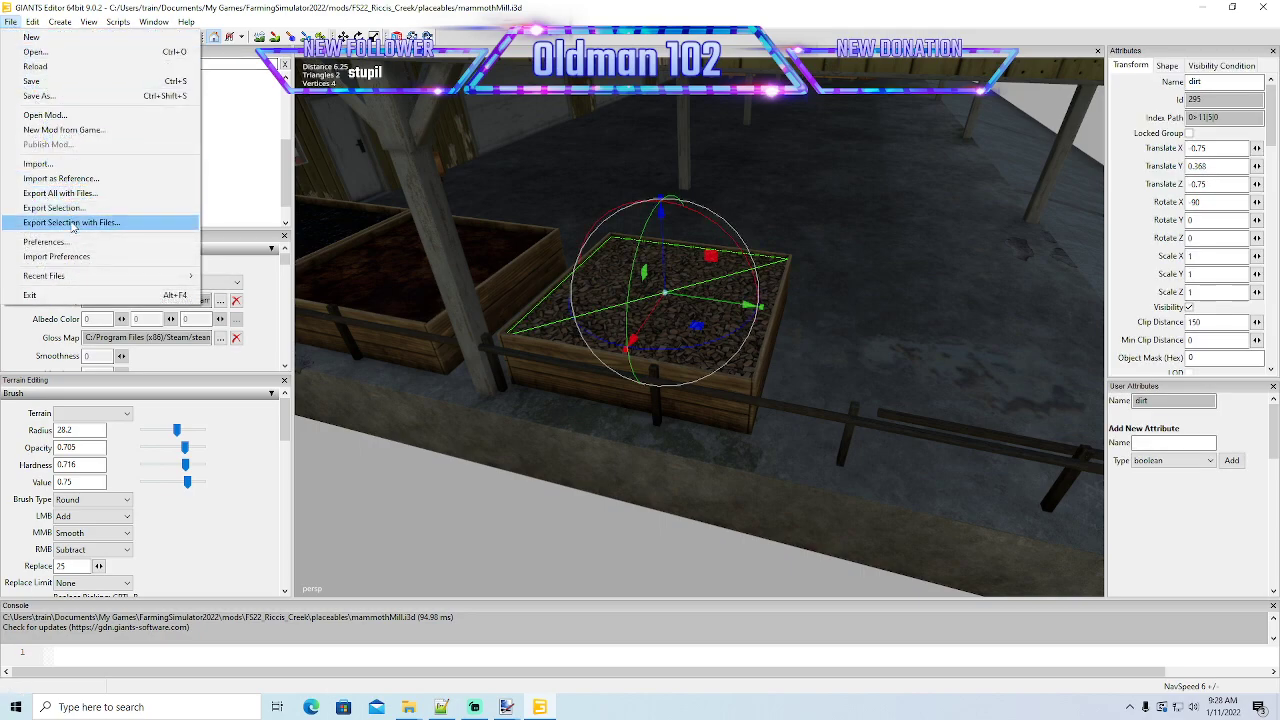
{"action": "left_click", "coordinate": [72, 223]}
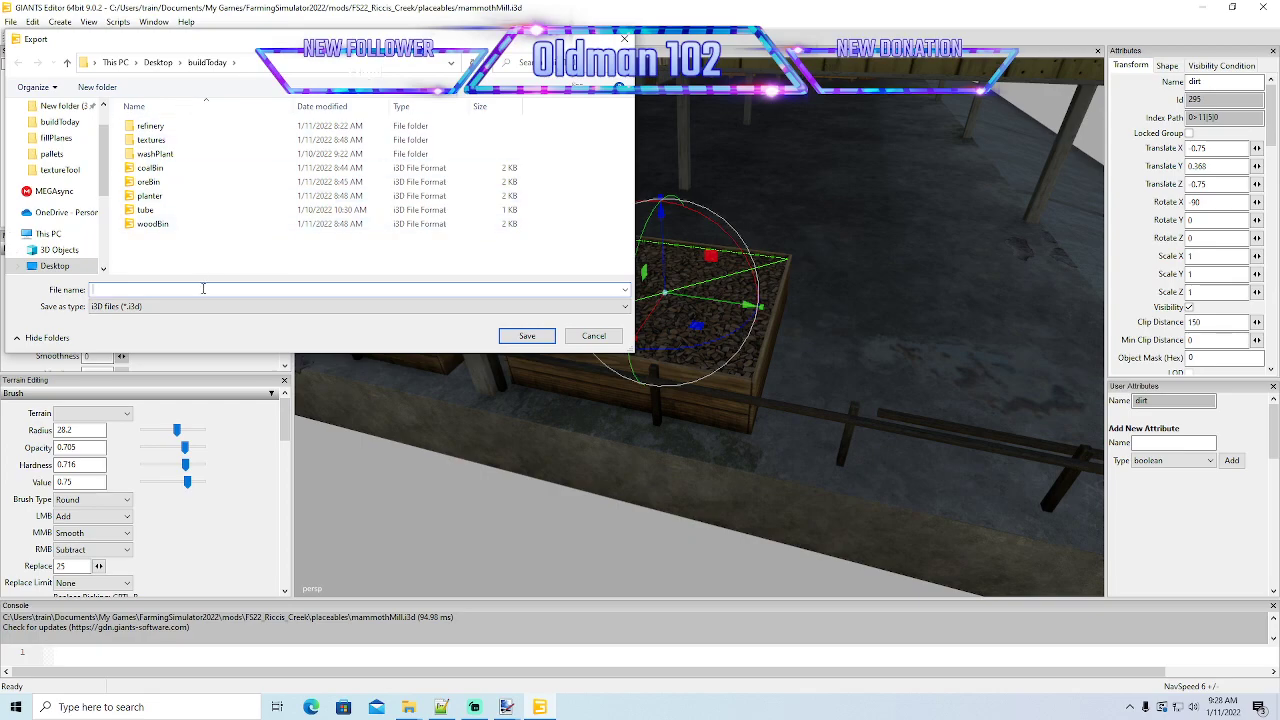
{"action": "type", "text": "woo"}
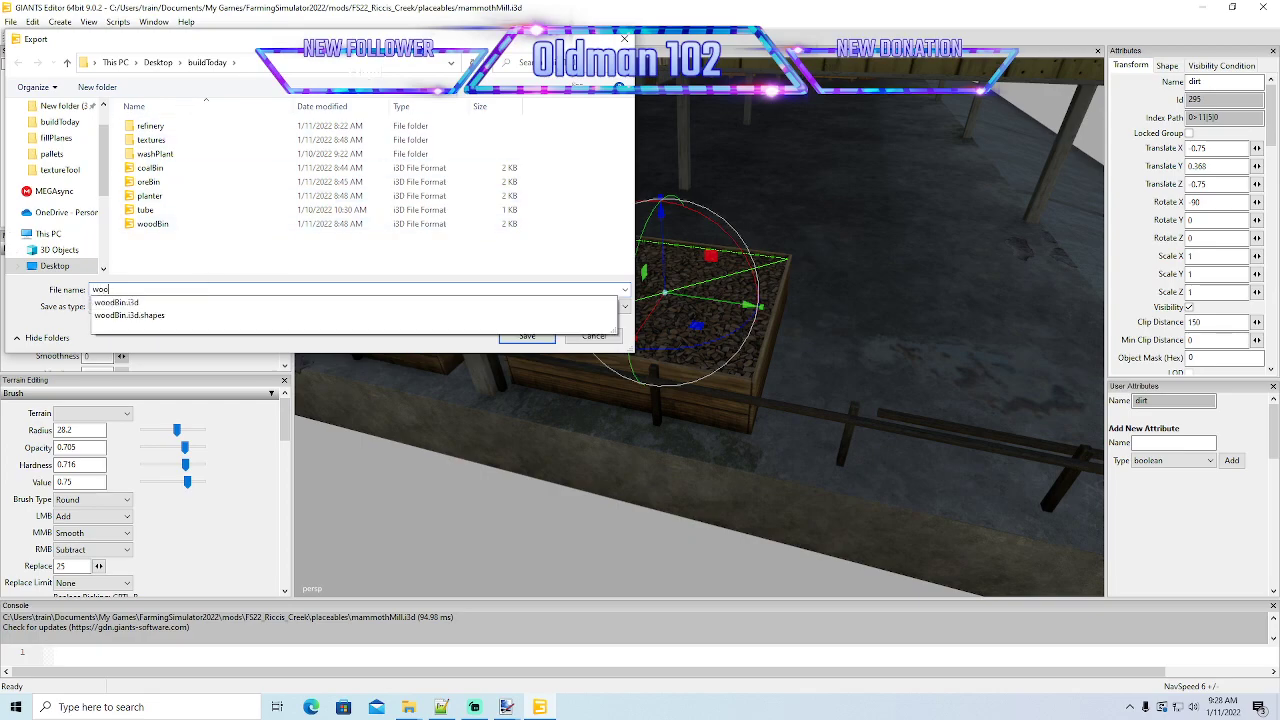
{"action": "type", "text": "dPlan"}
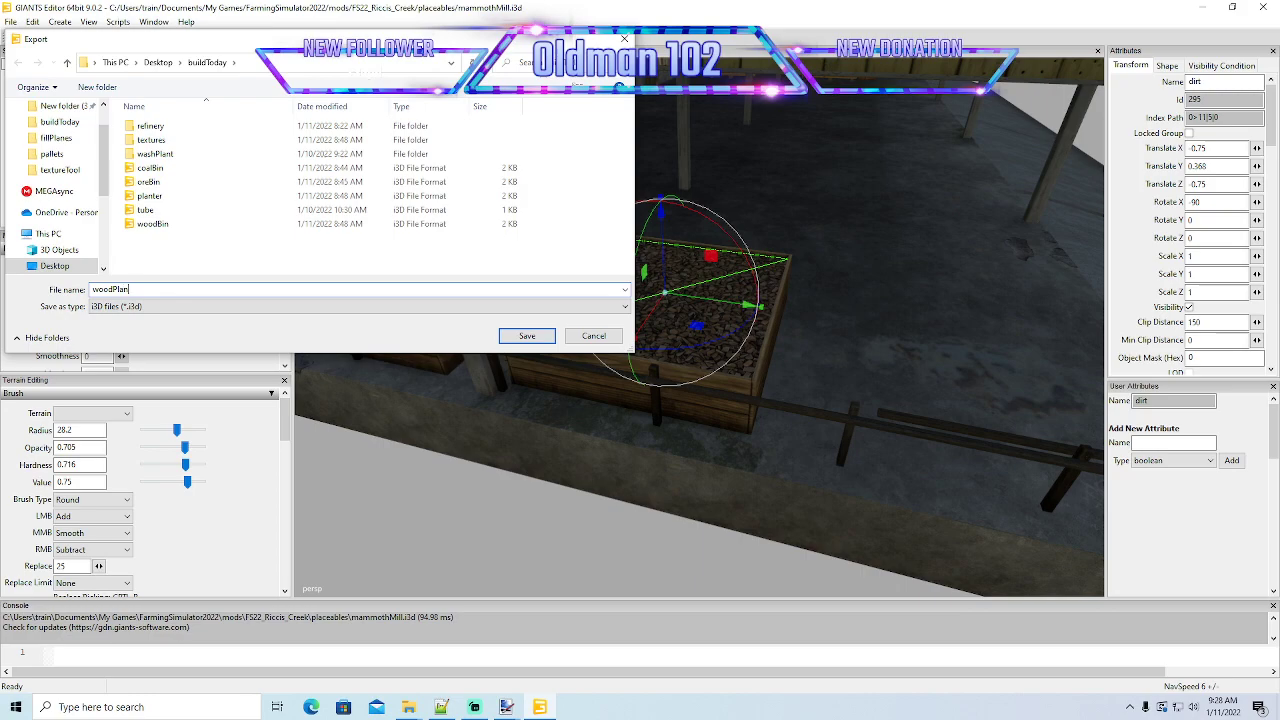
{"action": "type", "text": "e"}
{"action": "key", "text": "Return"}
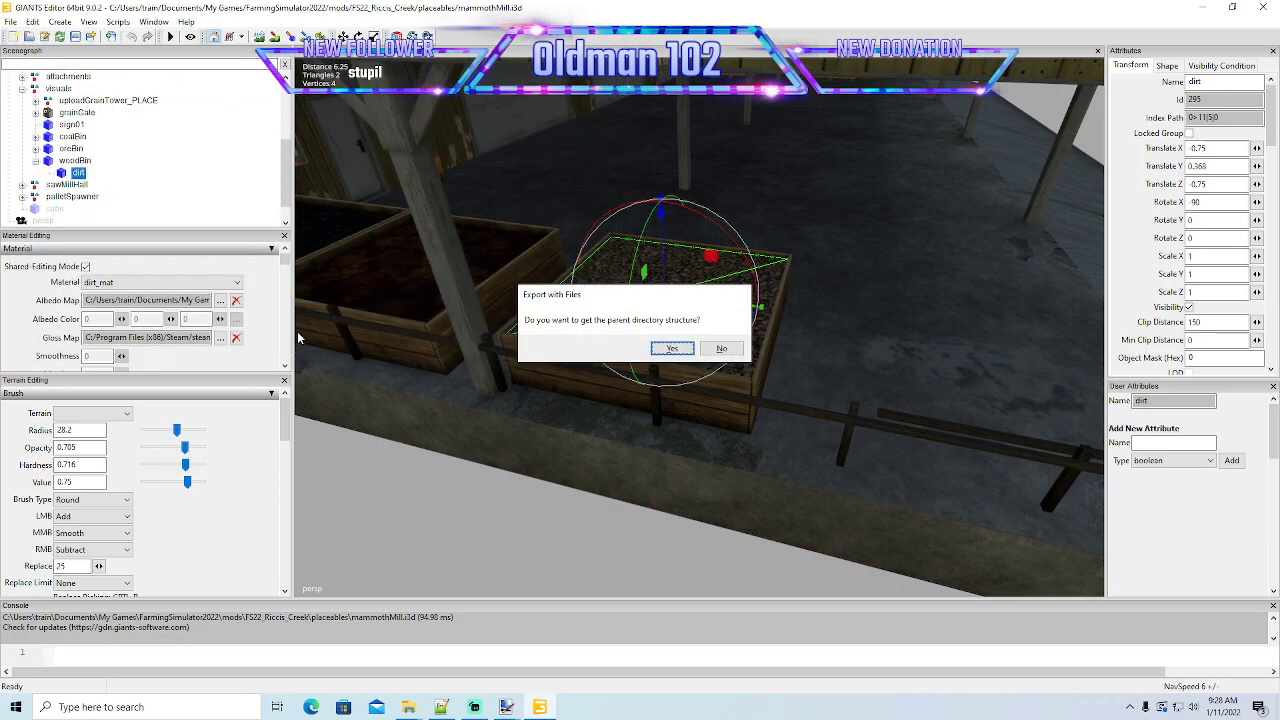
{"action": "left_click", "coordinate": [672, 348]}
{"action": "left_click", "coordinate": [672, 348]}
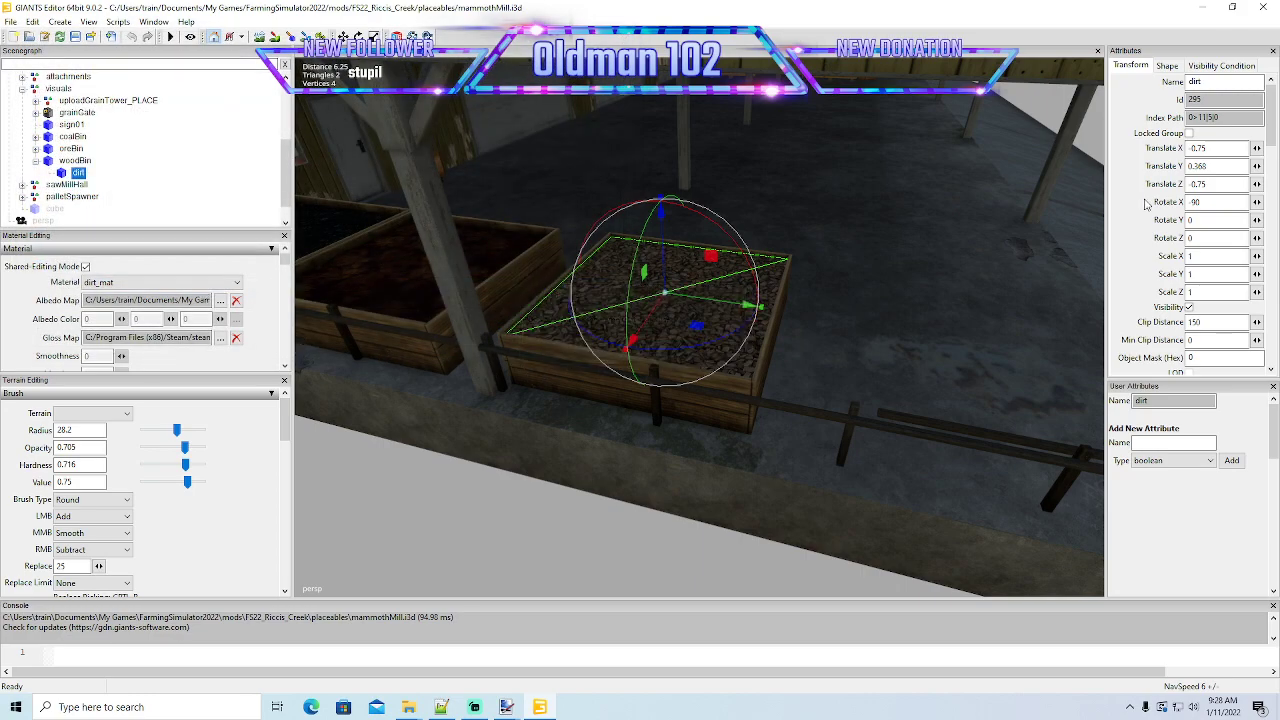
- Minimize the mill scene and open the exported woodPlane from the buildToday folder in GIANTS Editor 9.0.2
{"action": "left_click", "coordinate": [1204, 8]}
{"action": "left_click_drag", "start_coordinate": [855, 172], "coordinate": [798, 126]}
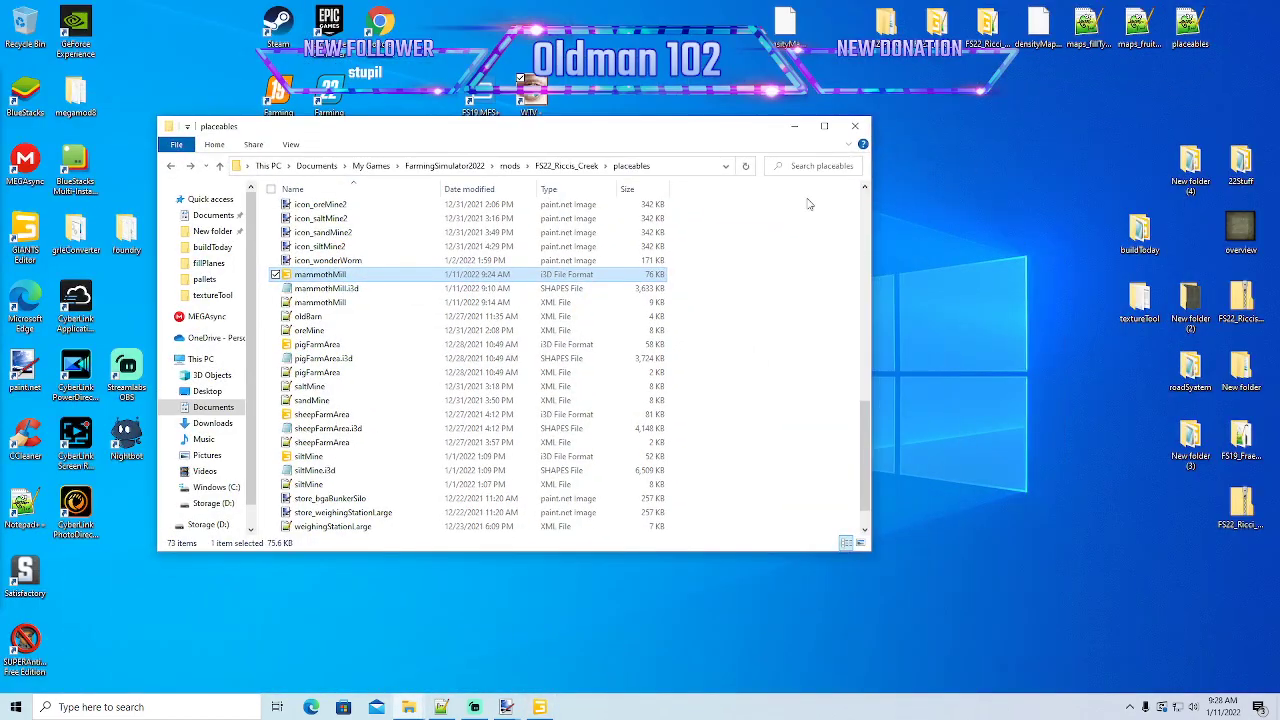
{"action": "mouse_move", "coordinate": [413, 706]}
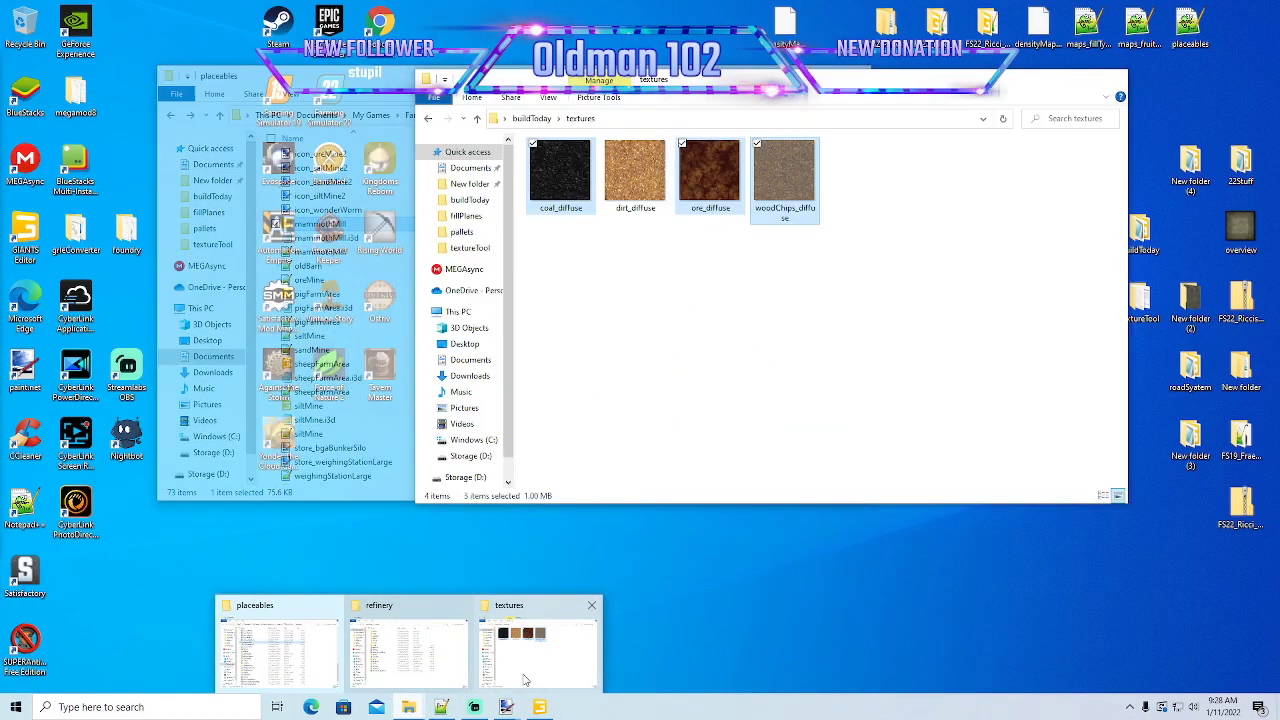
{"action": "left_click", "coordinate": [514, 682]}
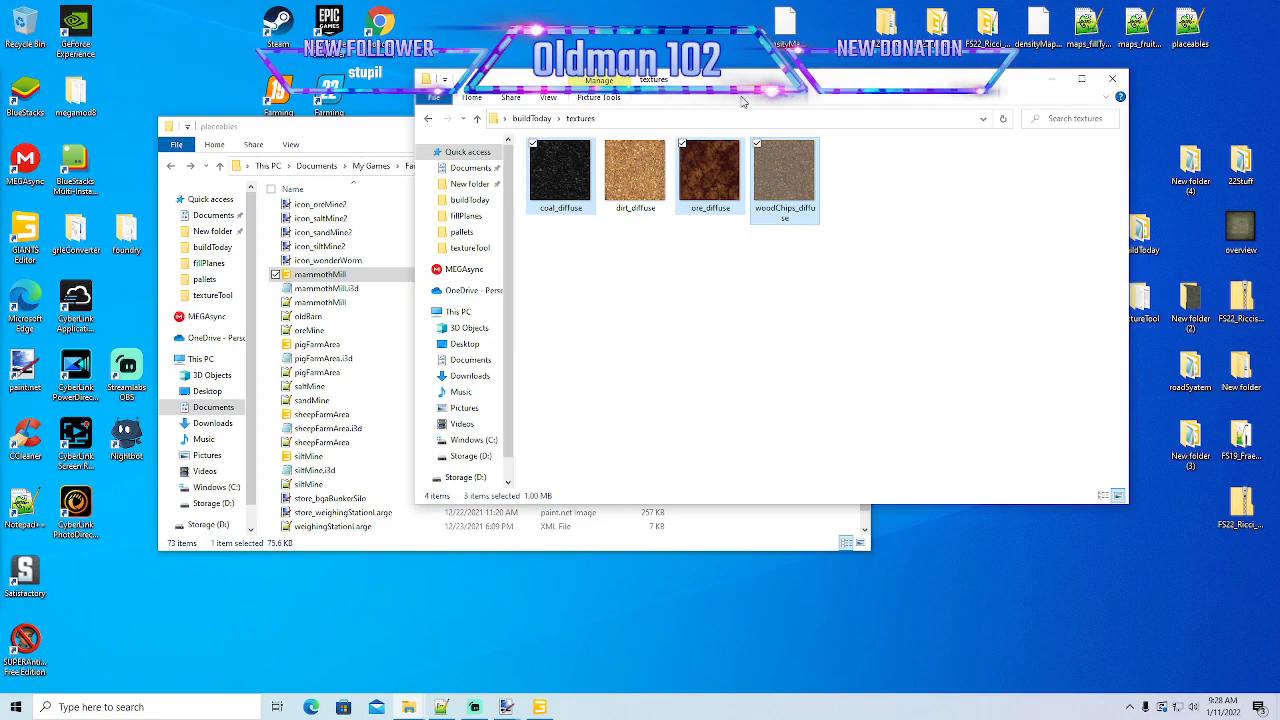
{"action": "left_click", "coordinate": [428, 118]}
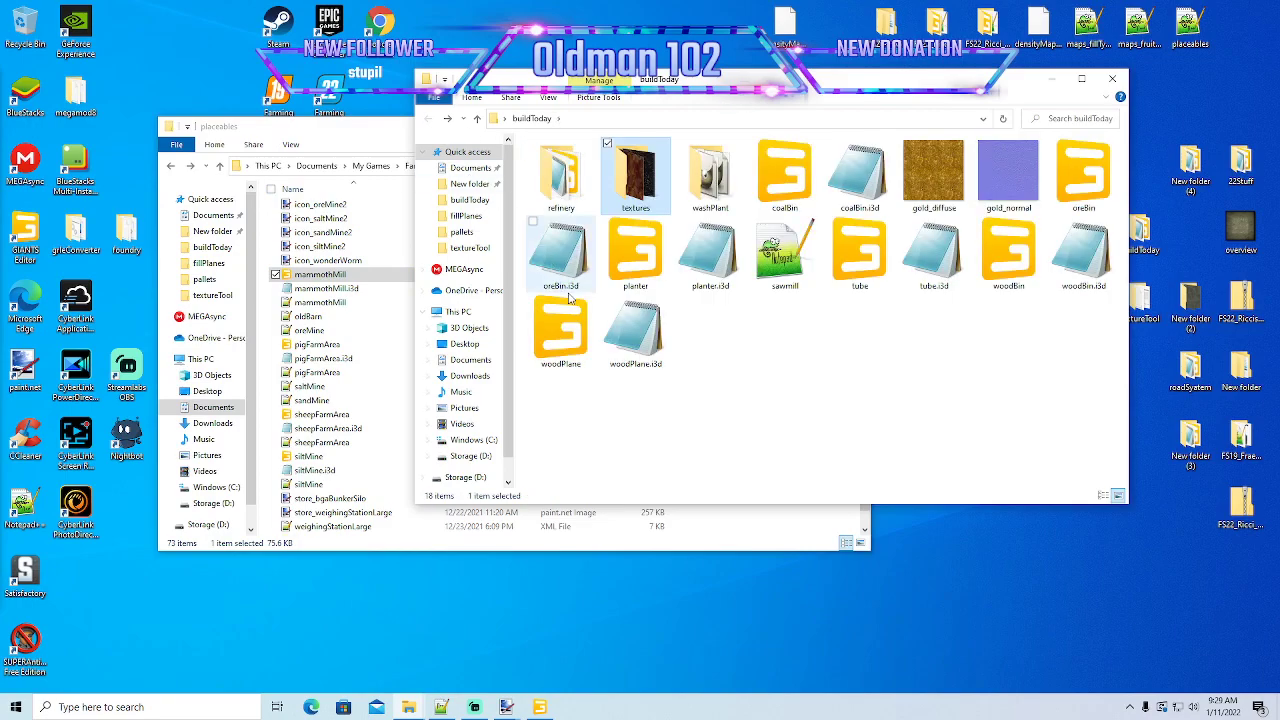
{"action": "left_click", "coordinate": [571, 349]}
{"action": "right_click", "coordinate": [571, 349]}
{"action": "left_click", "coordinate": [580, 352]}
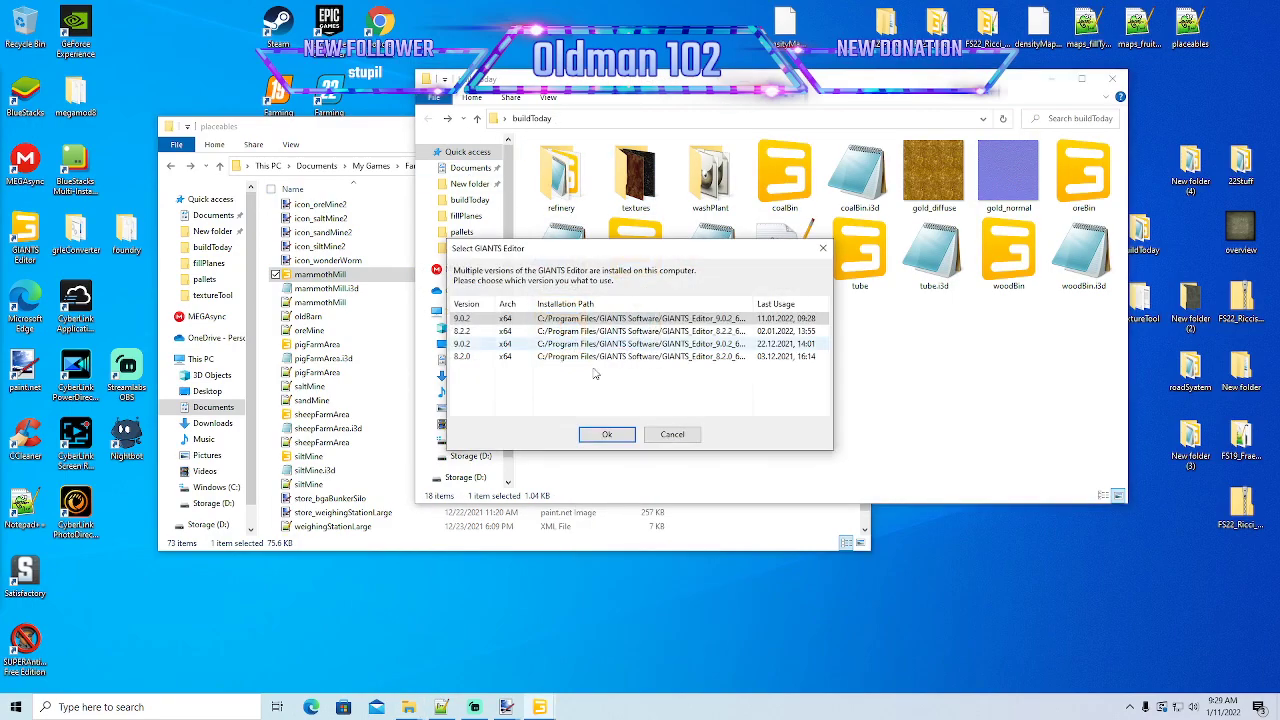
{"action": "left_click", "coordinate": [612, 435]}
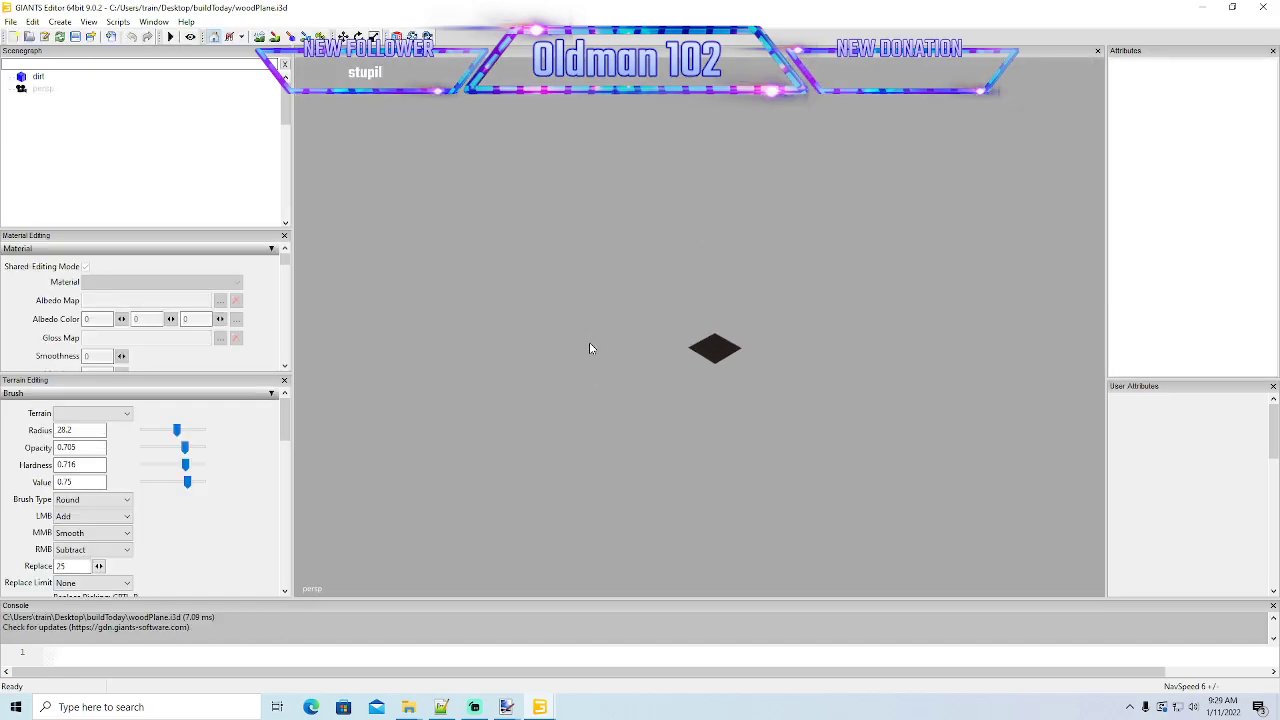
- Freeze only the rotation of the dirt plane in the woodPlane scene, with Preserve Instances turned off
{"action": "scroll", "coordinate": [590, 345], "scroll_direction": "up", "scroll_amount": 10}
{"action": "left_click_drag", "start_coordinate": [586, 357], "coordinate": [612, 362], "text": "alt"}
{"action": "scroll", "coordinate": [612, 362], "scroll_direction": "down", "scroll_amount": 5}
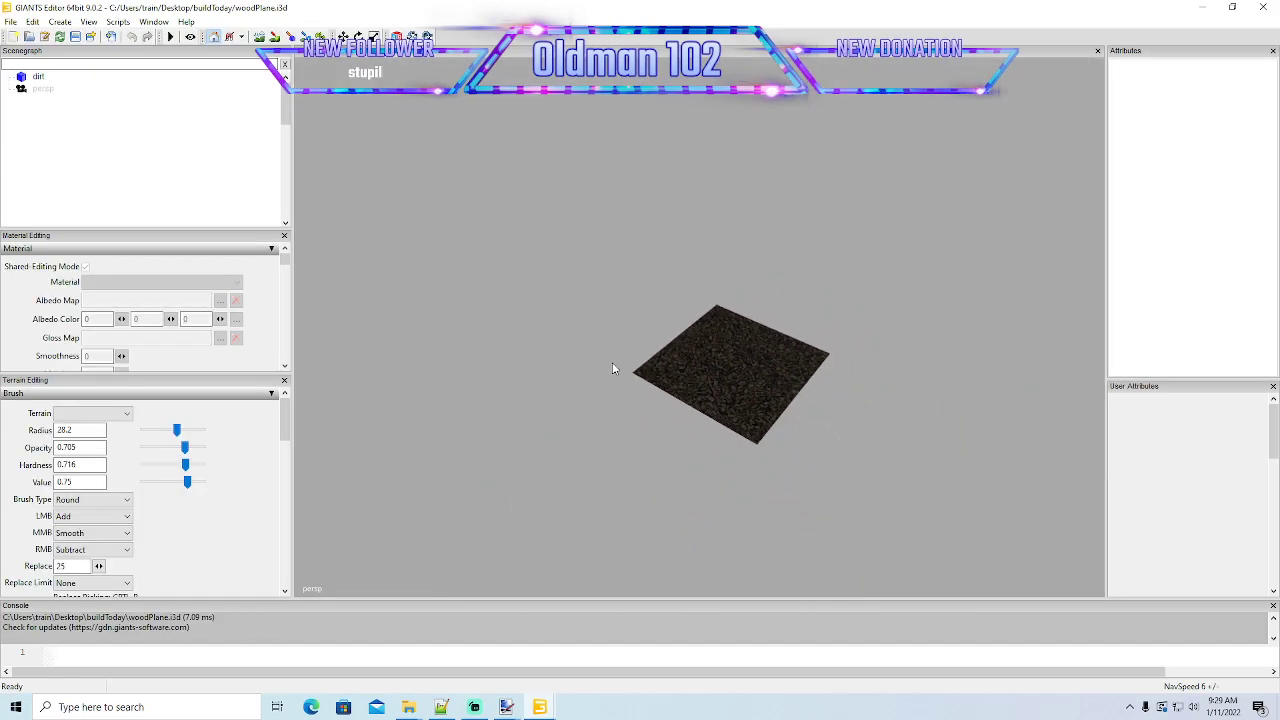
{"action": "left_click", "coordinate": [40, 77]}
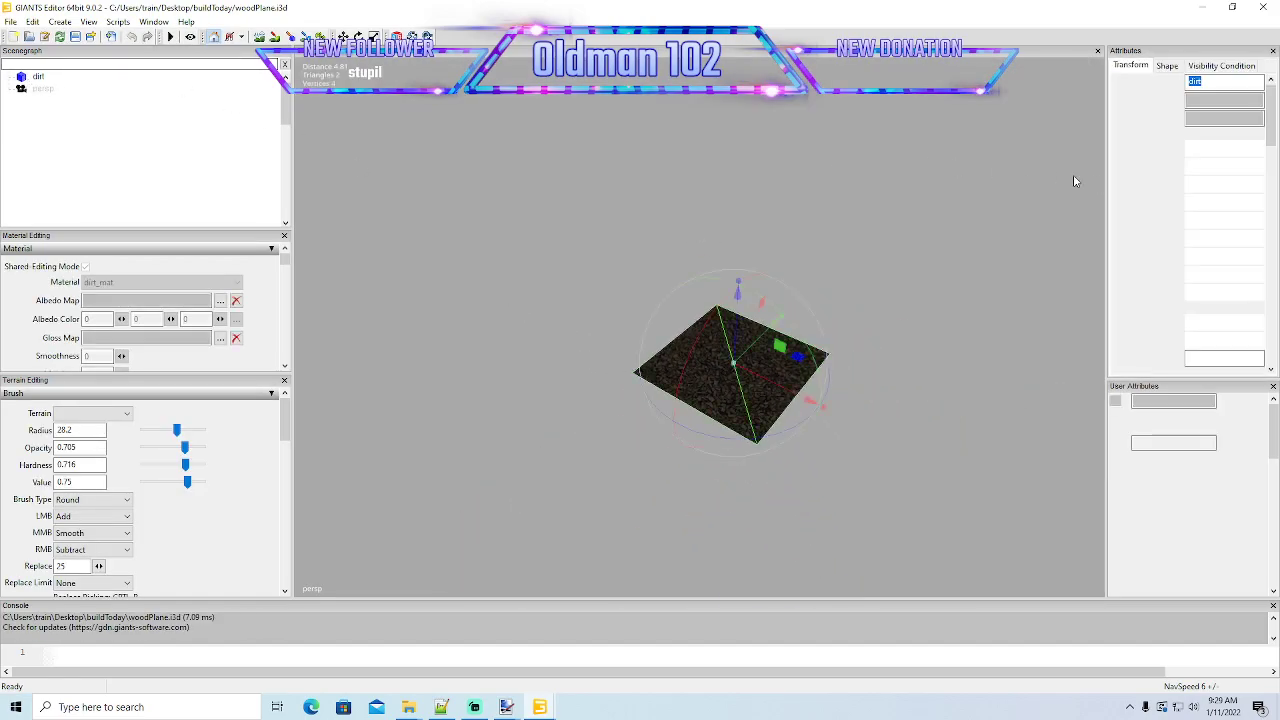
{"action": "double_click", "coordinate": [1212, 203]}
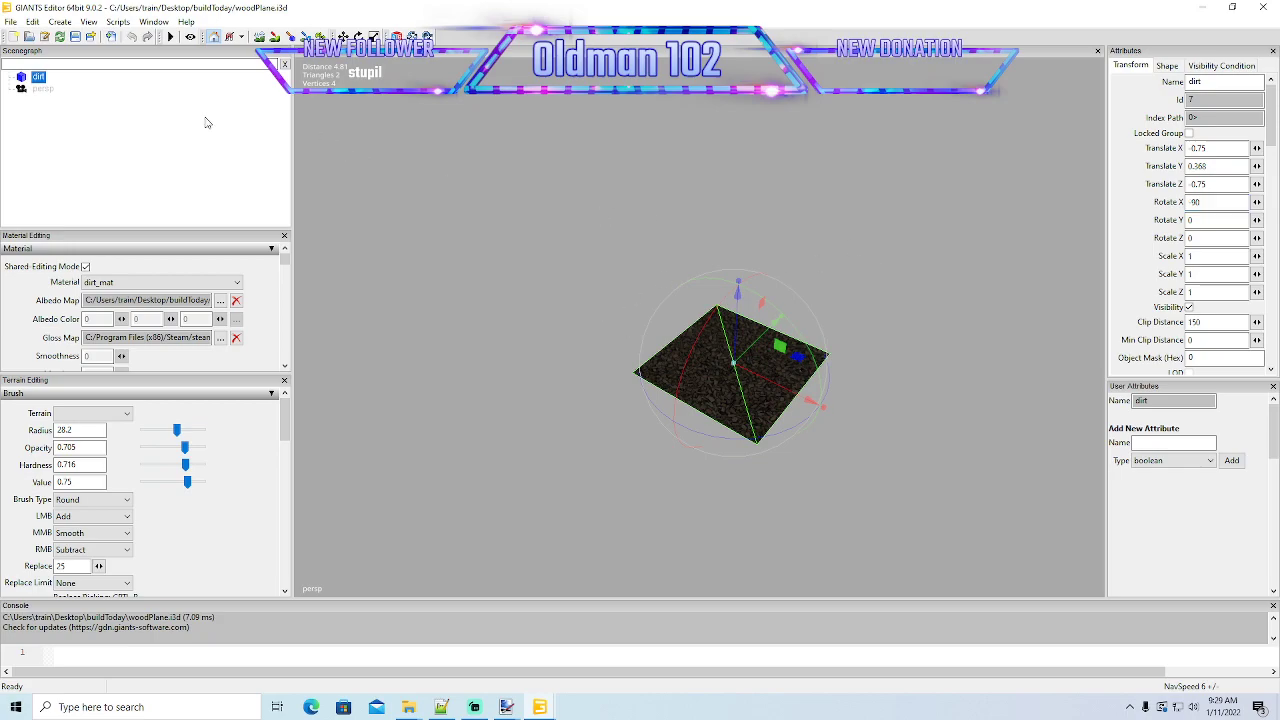
{"action": "left_click", "coordinate": [36, 29]}
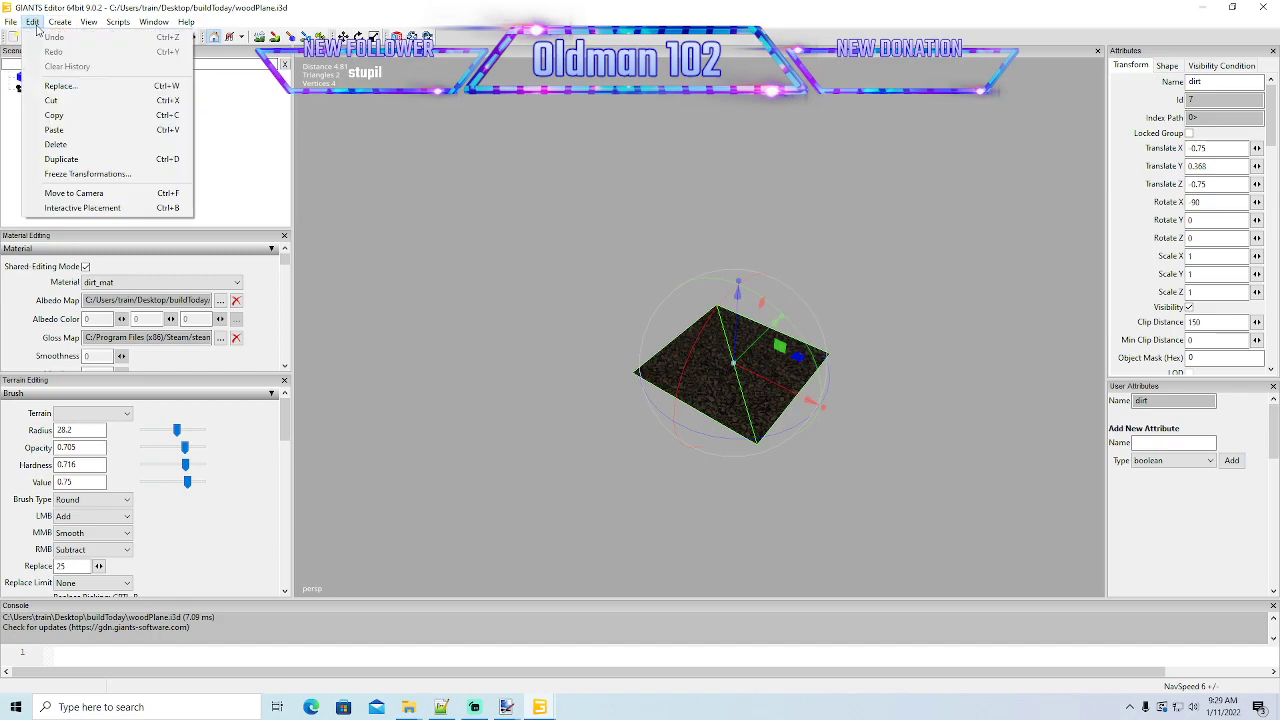
{"action": "left_click", "coordinate": [87, 174]}
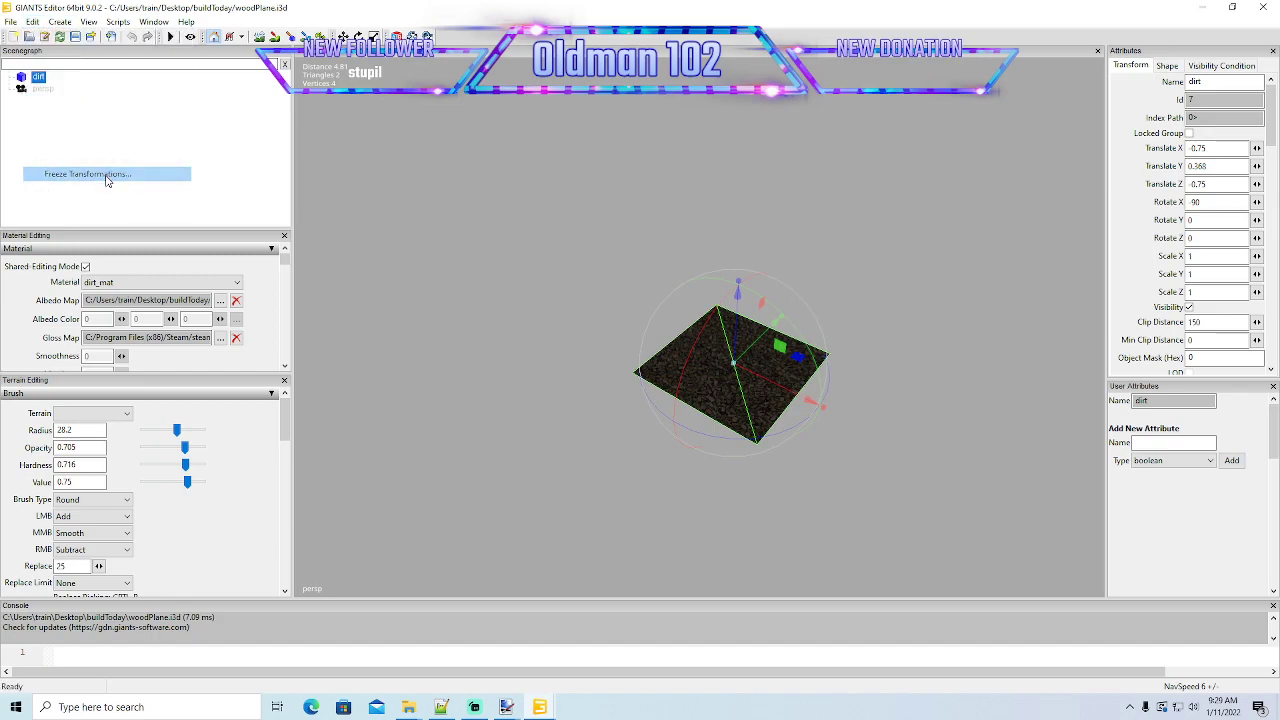
{"action": "left_click", "coordinate": [62, 62]}
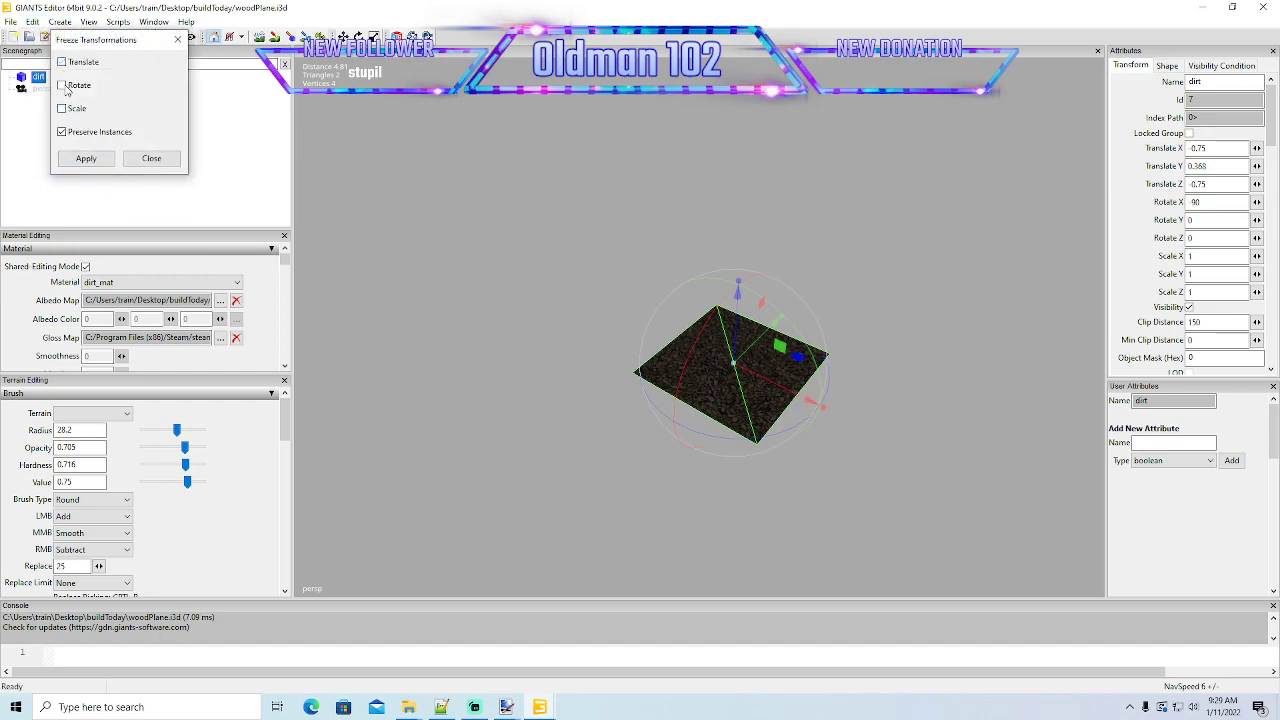
{"action": "left_click", "coordinate": [62, 85]}
{"action": "left_click", "coordinate": [62, 132]}
{"action": "left_click", "coordinate": [85, 160]}
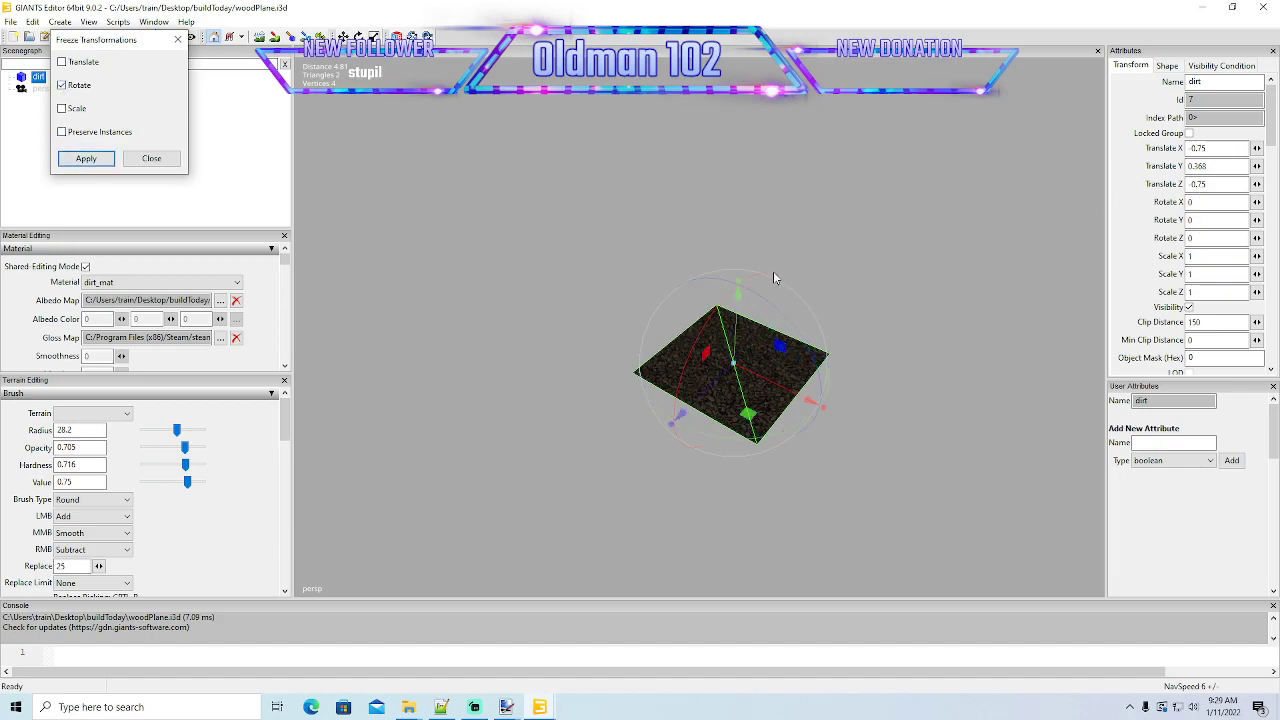
{"action": "left_click", "coordinate": [150, 160]}
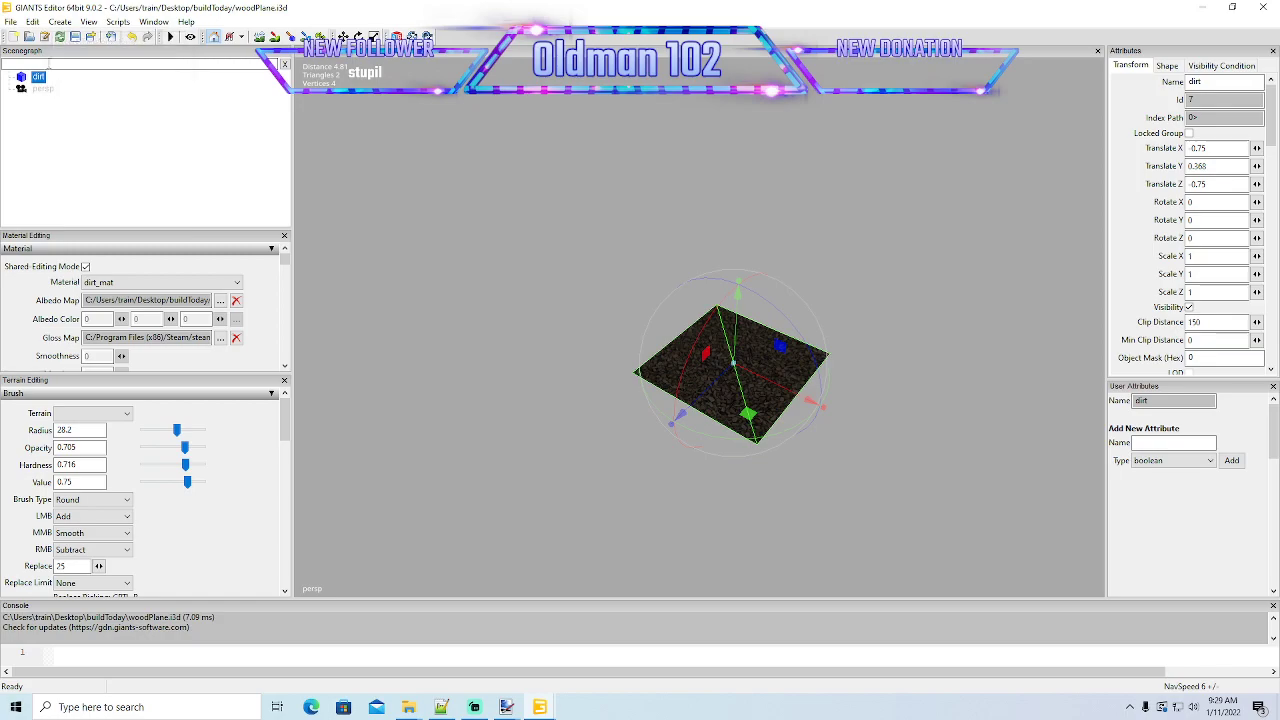
- Save woodPlane.i3d, close its editor session and return to the mammothMill scene
{"action": "left_click", "coordinate": [76, 36]}
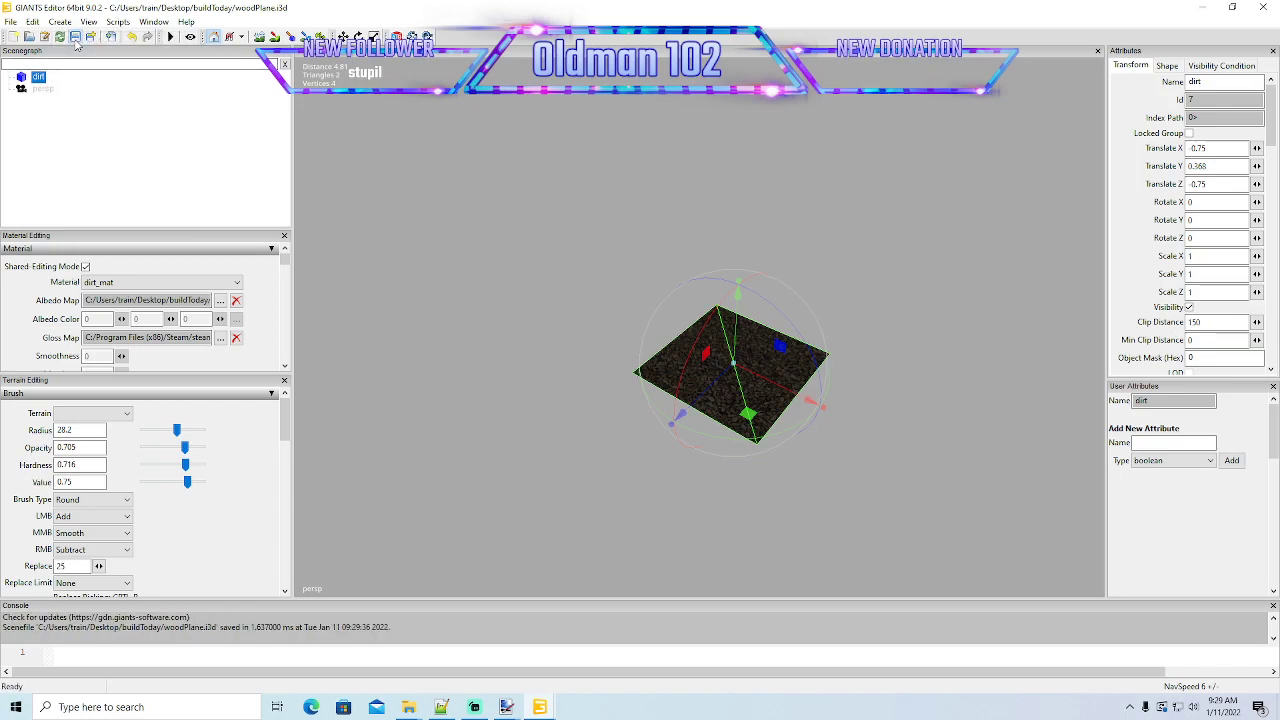
{"action": "left_click", "coordinate": [1270, 8]}
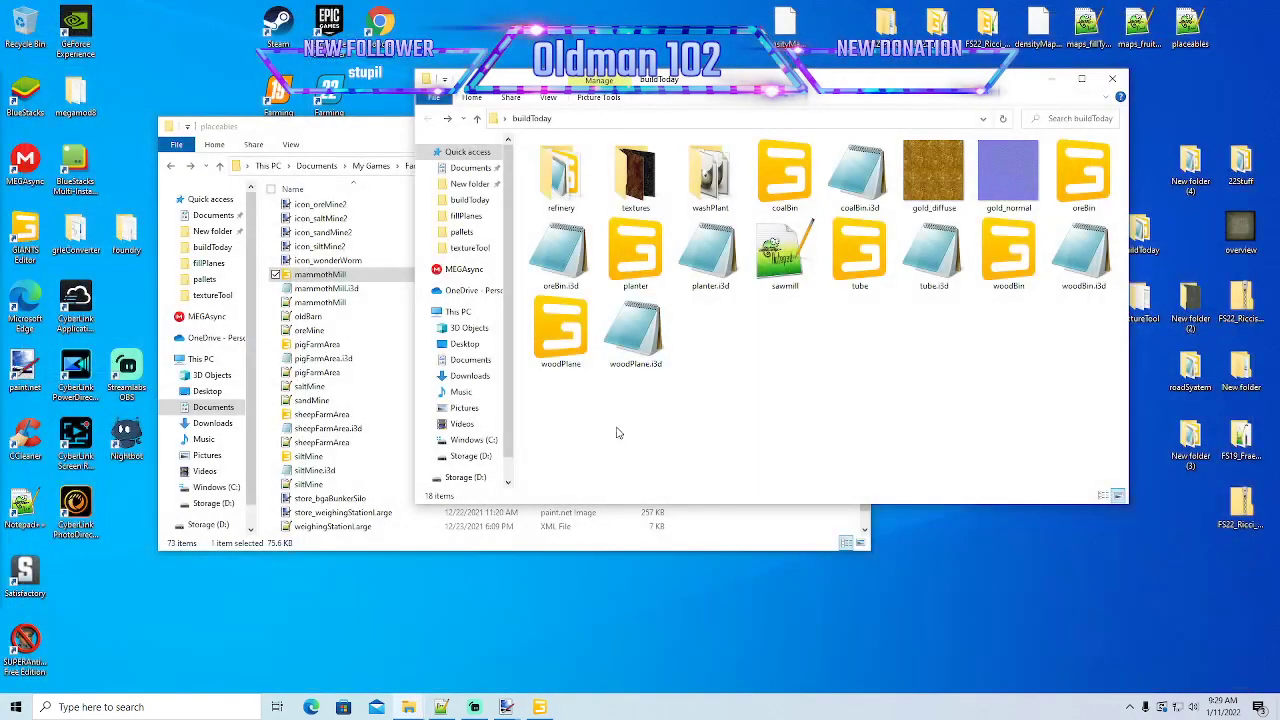
{"action": "left_click", "coordinate": [539, 707]}
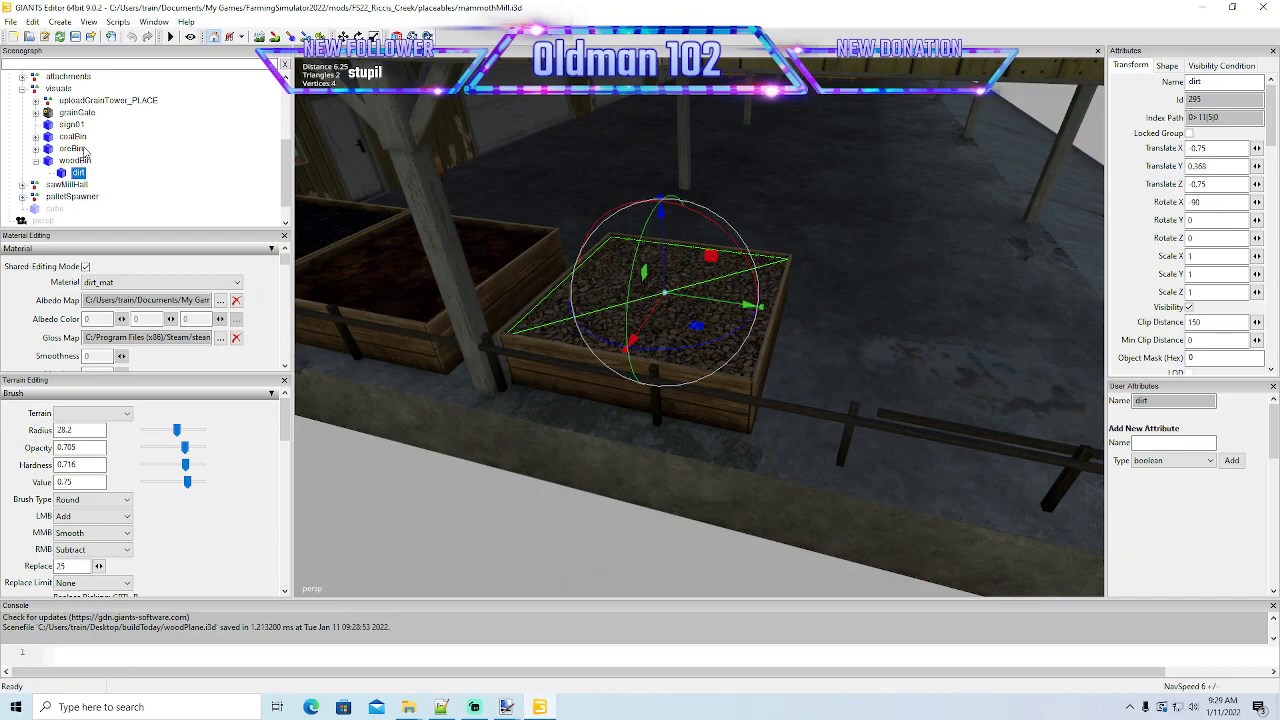
- Import woodPlane from the buildToday folder into the mammothMill scene
{"action": "left_click", "coordinate": [12, 22]}
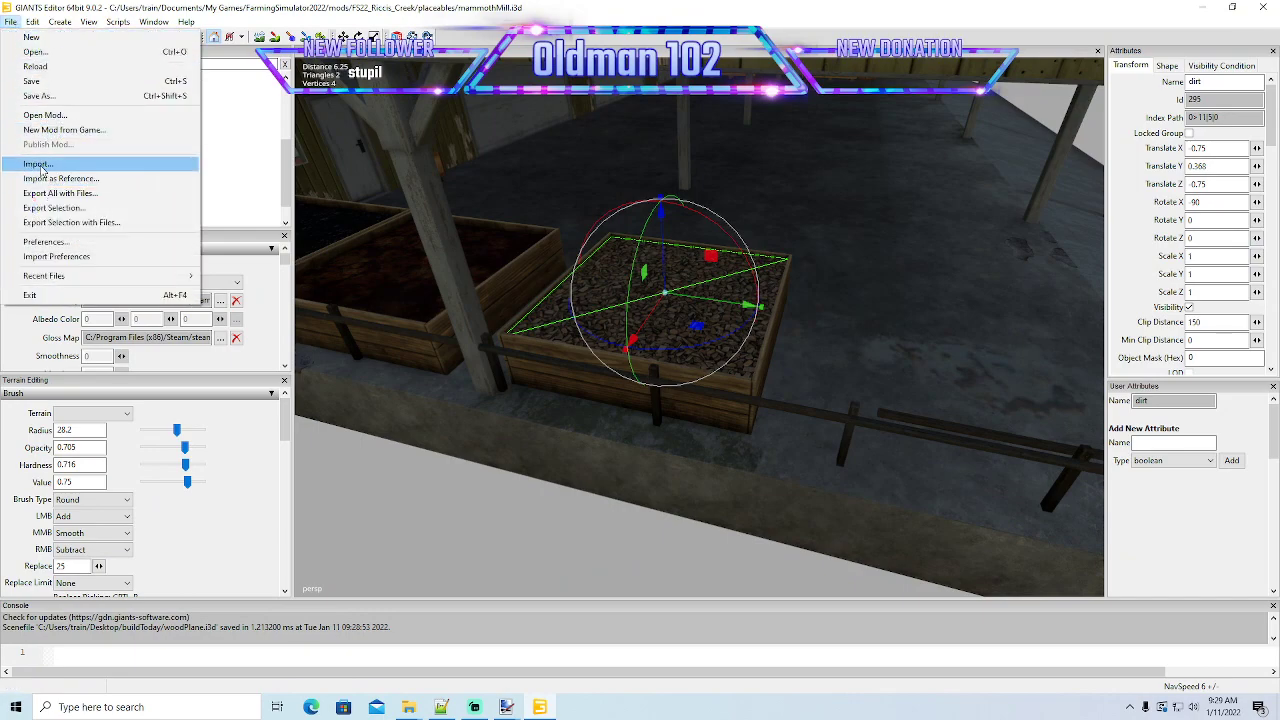
{"action": "left_click", "coordinate": [40, 163]}
{"action": "left_click", "coordinate": [166, 238]}
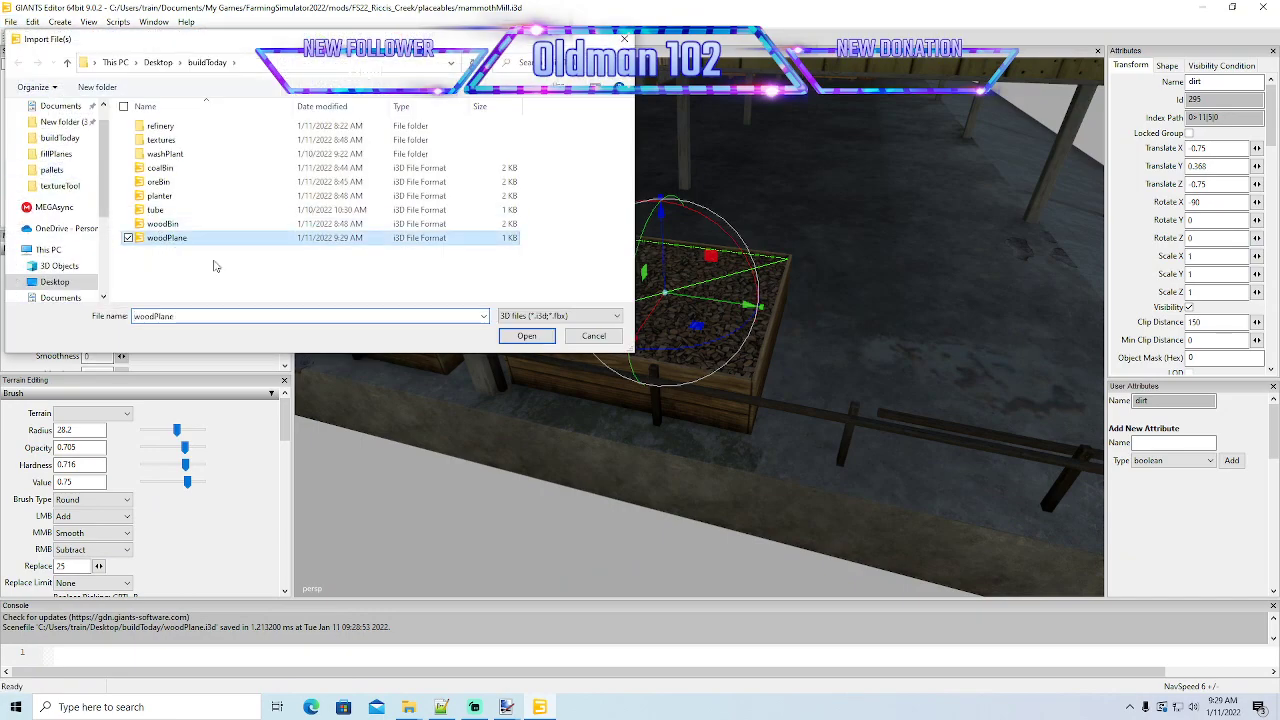
{"action": "left_click", "coordinate": [516, 338]}
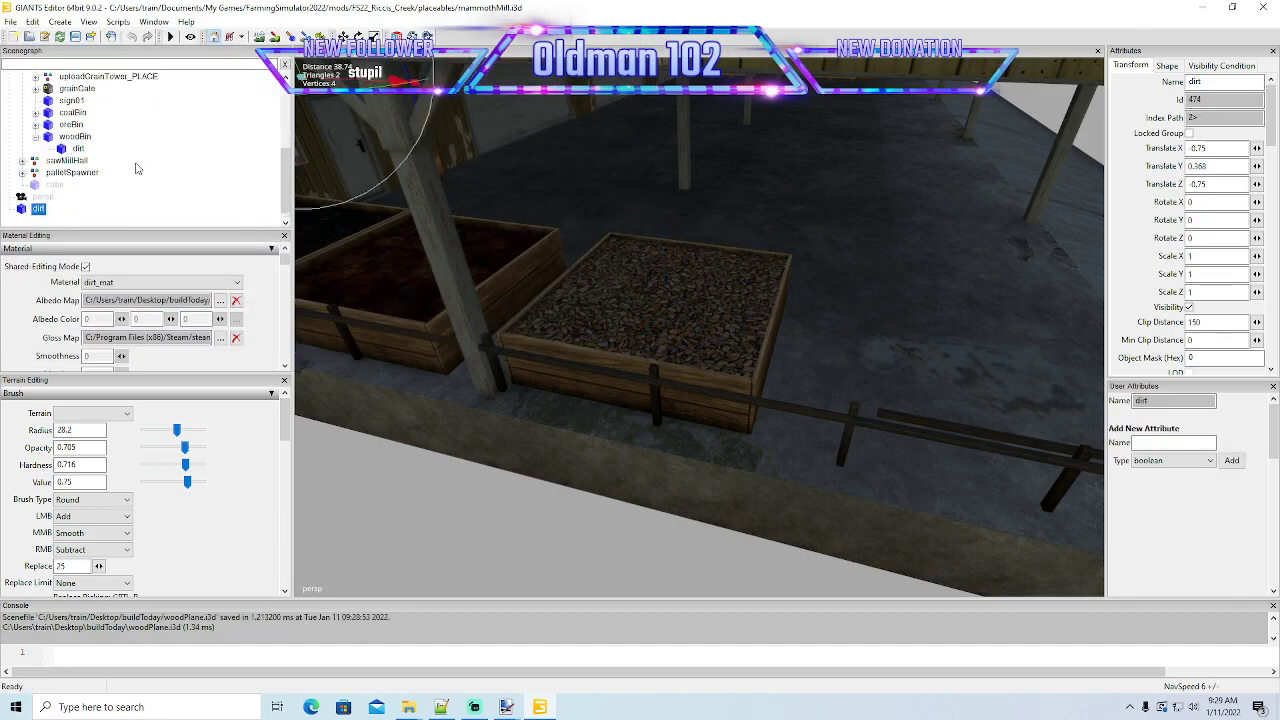
- Cut the imported dirt plane from the scene root and paste it into woodBin
{"action": "left_click", "coordinate": [33, 22]}
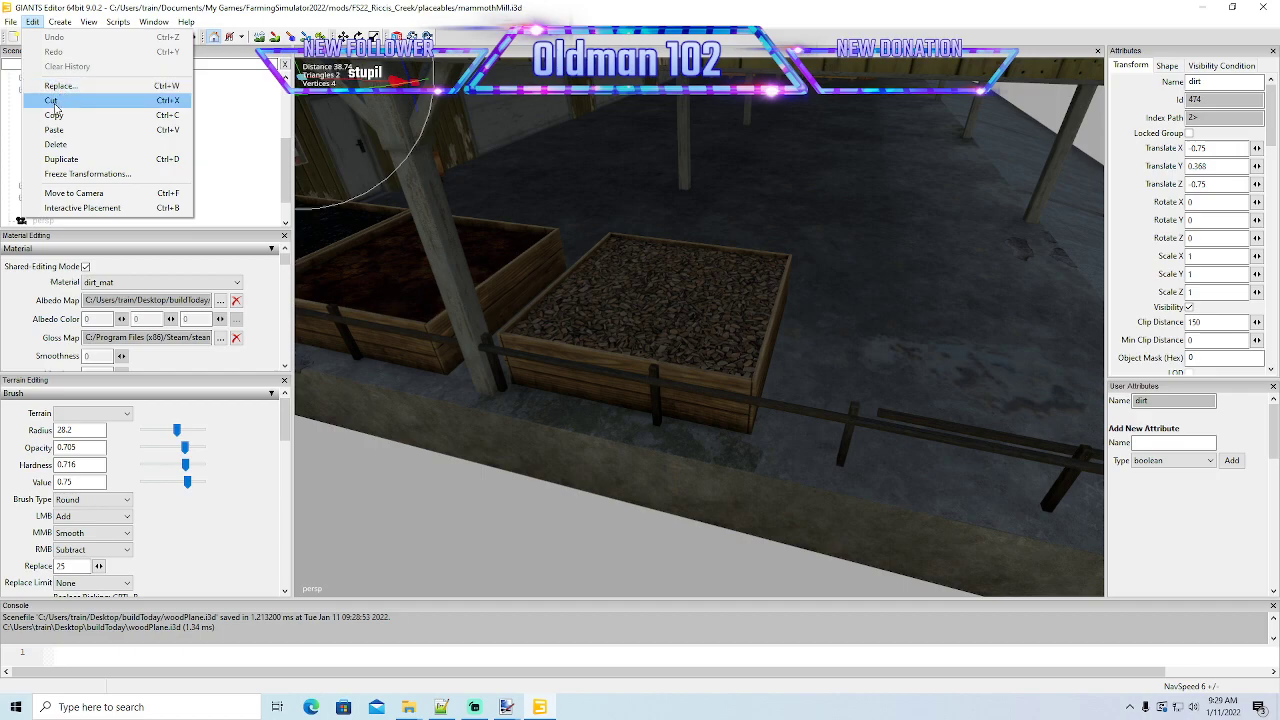
{"action": "left_click", "coordinate": [50, 102]}
{"action": "left_click", "coordinate": [60, 161]}
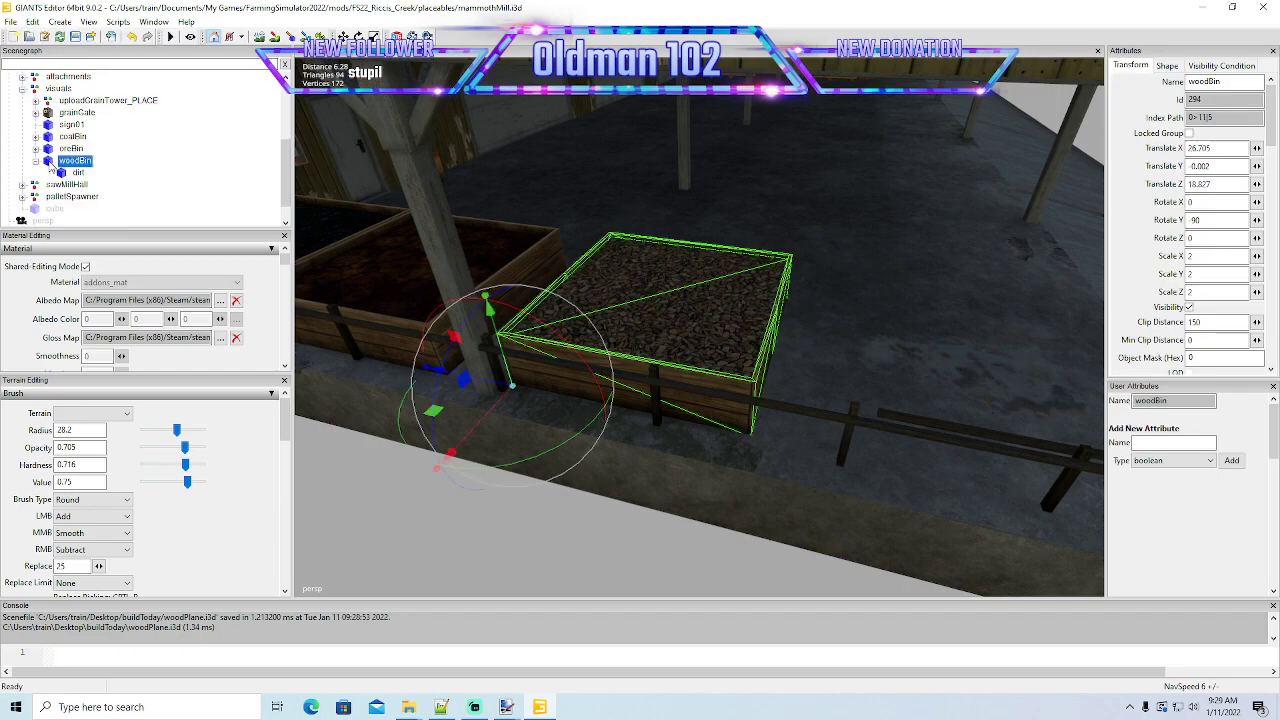
{"action": "left_click", "coordinate": [33, 22]}
{"action": "left_click", "coordinate": [60, 130]}
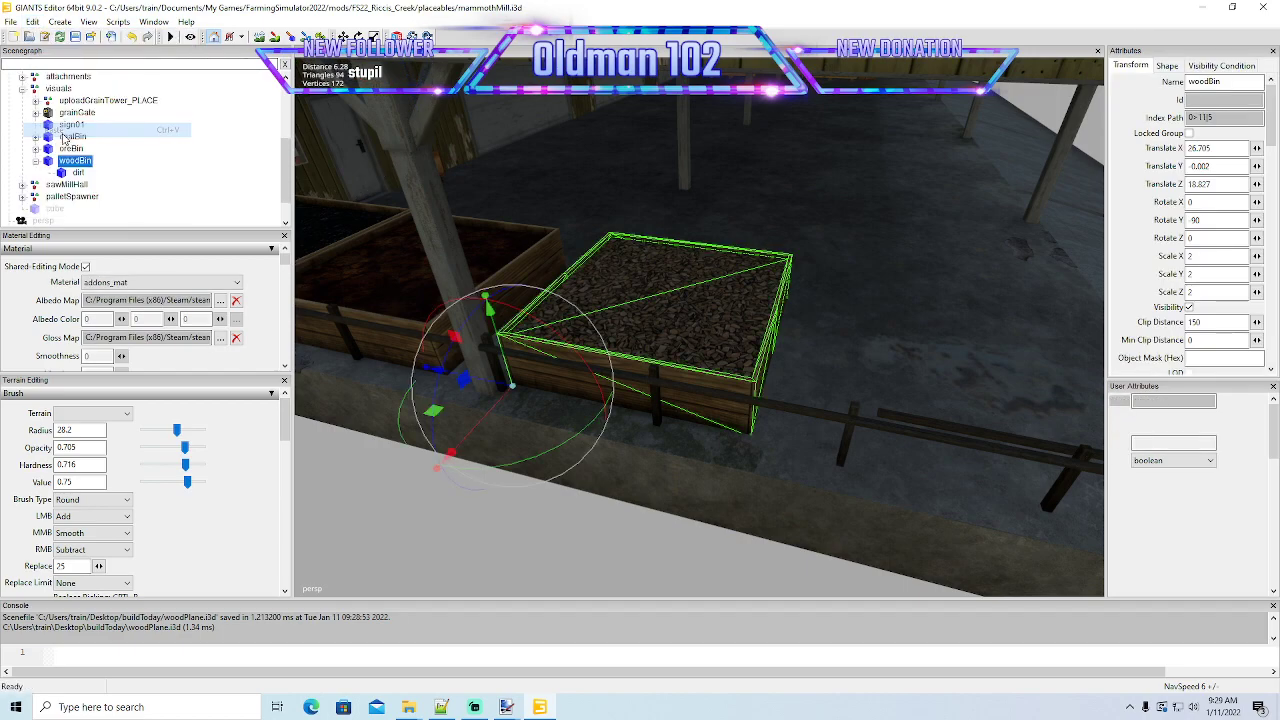
- Delete the original dirt plane with the unfrozen rotation from woodBin and select the pasted copy
{"action": "left_click", "coordinate": [63, 174]}
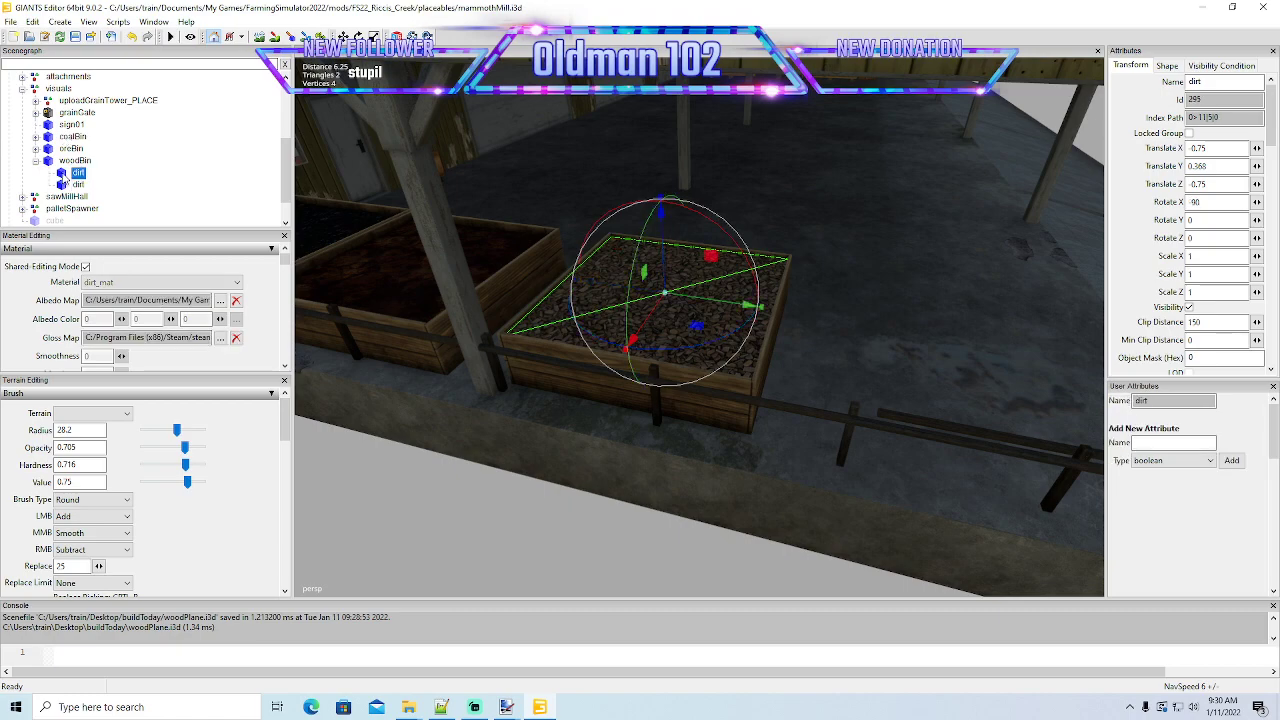
{"action": "key", "text": "Delete"}
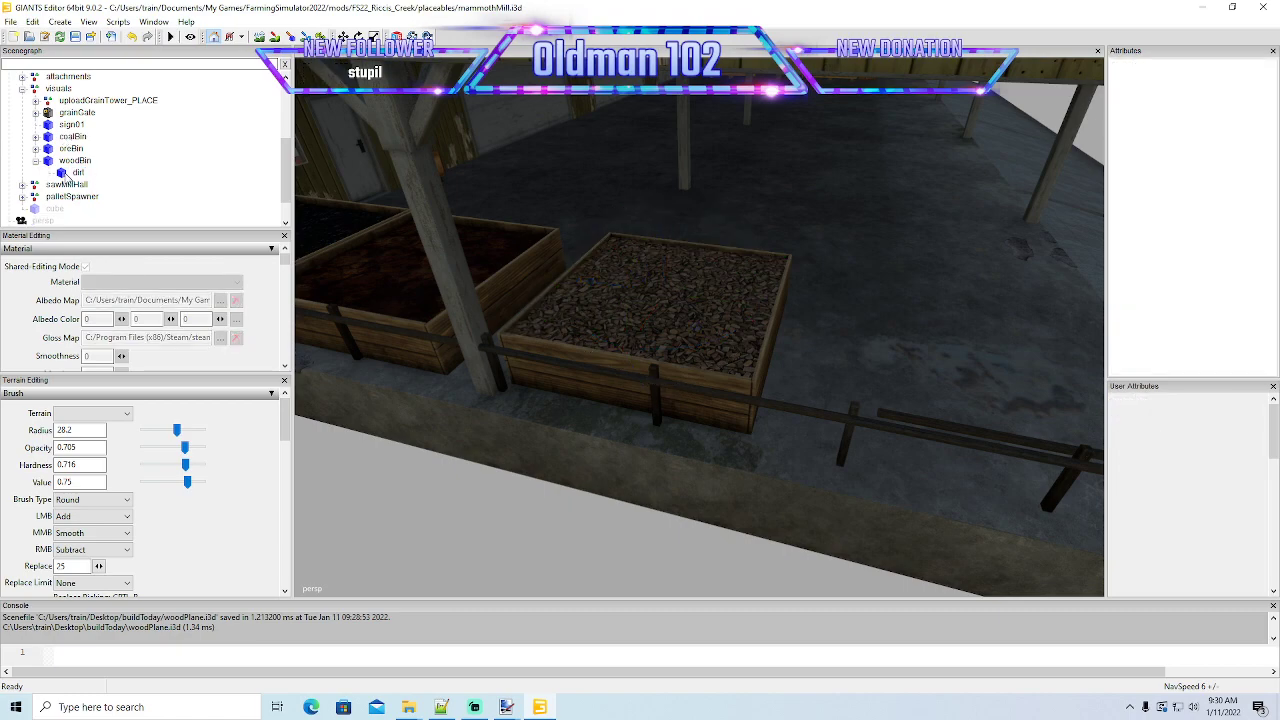
{"action": "left_click", "coordinate": [66, 175]}
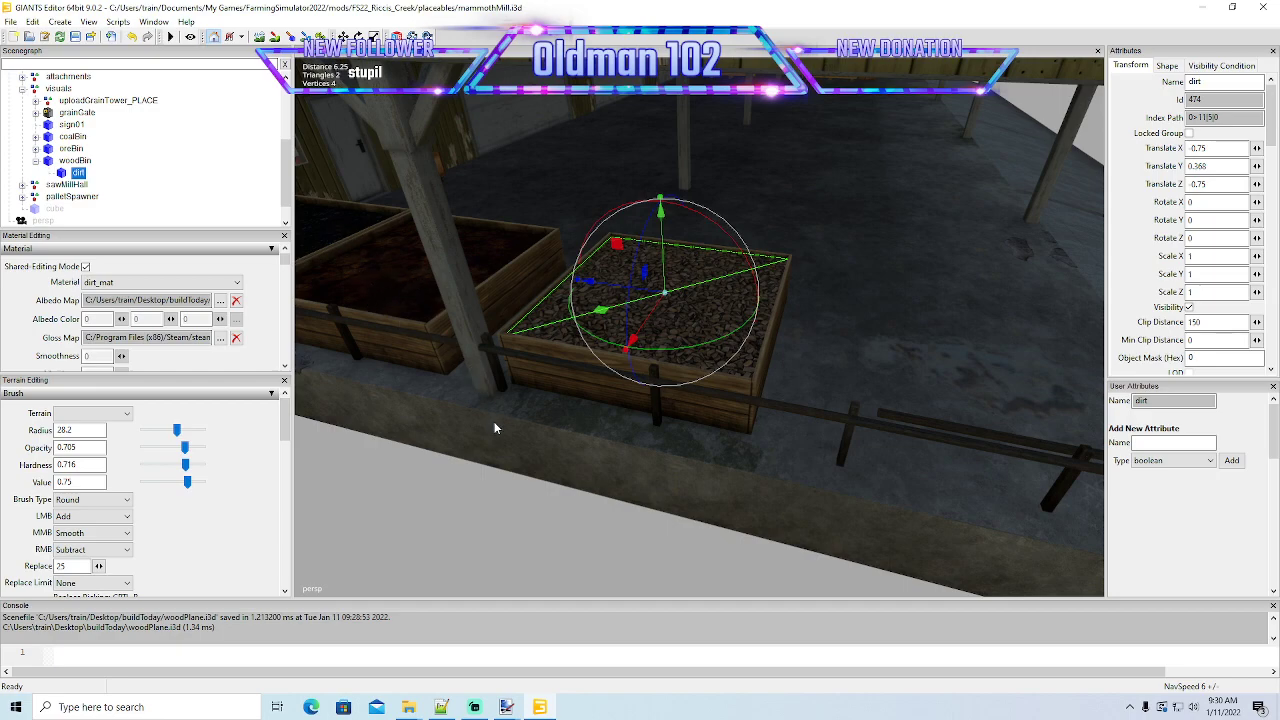
- Save the mammothMill scene and close its editor session
{"action": "scroll", "coordinate": [494, 428], "scroll_direction": "down", "scroll_amount": 10}
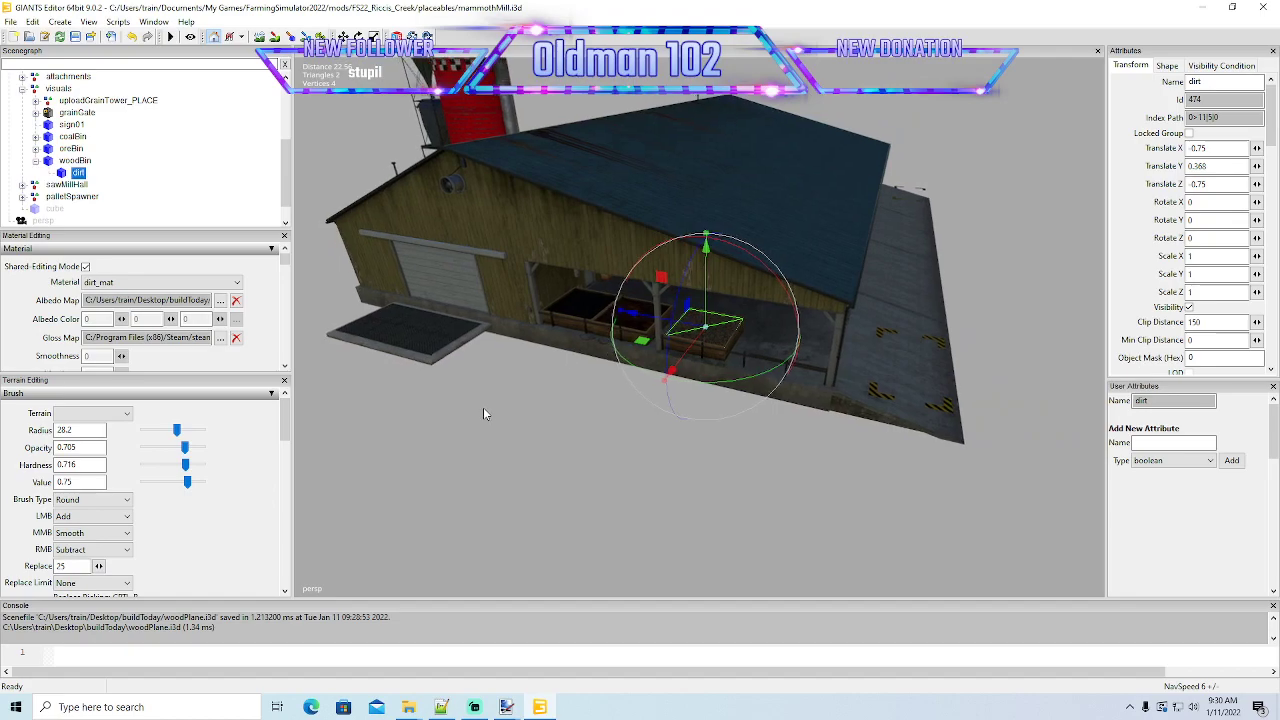
{"action": "left_click_drag", "start_coordinate": [484, 408], "coordinate": [493, 417], "text": "alt"}
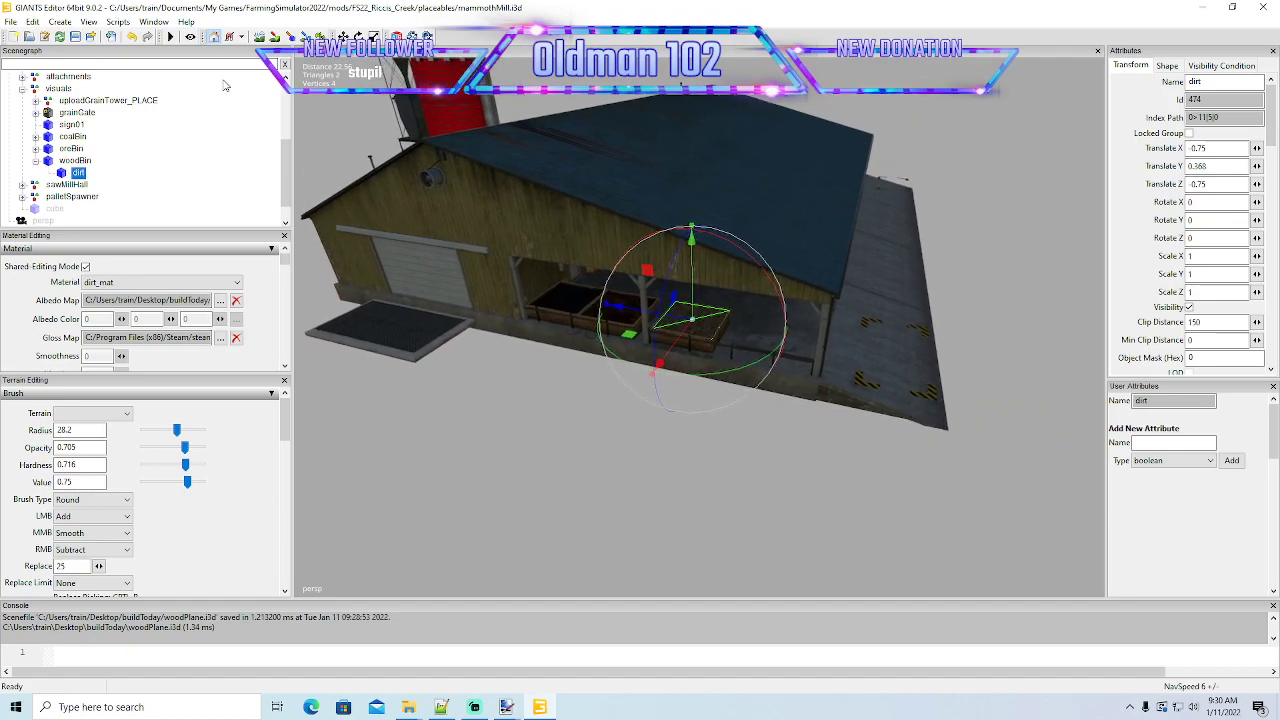
{"action": "left_click", "coordinate": [75, 36]}
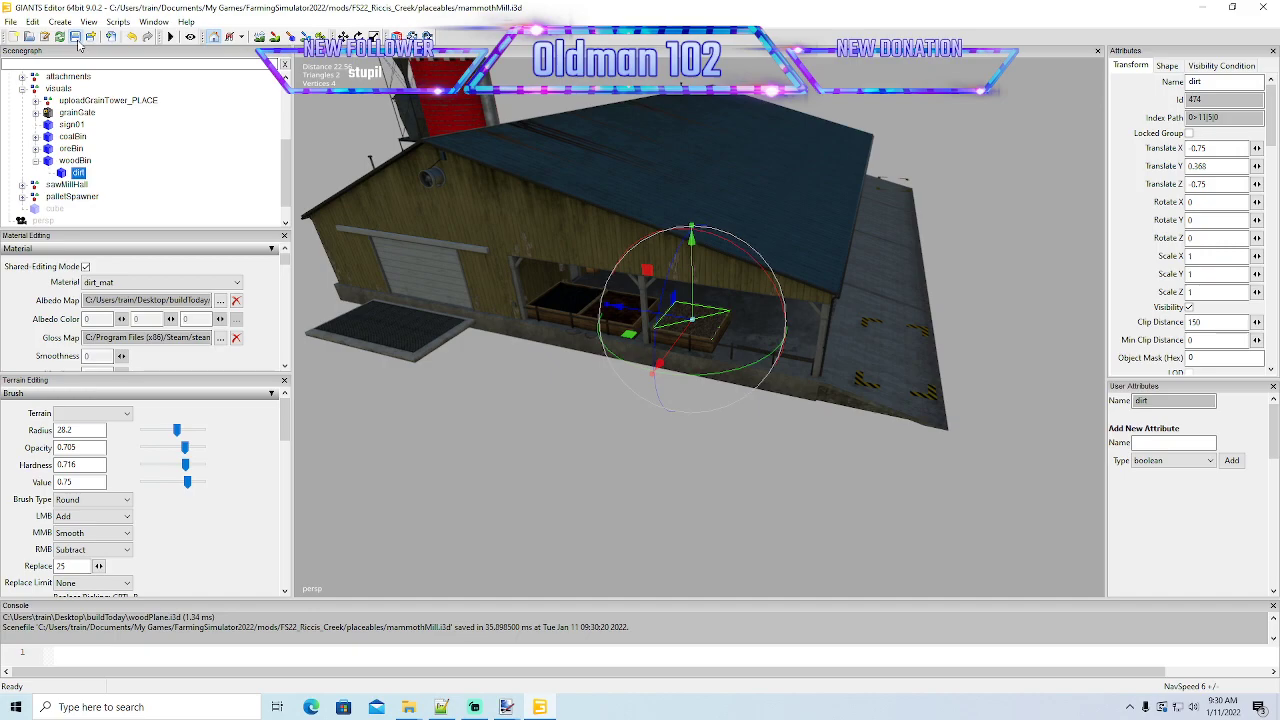
{"action": "left_click", "coordinate": [1262, 10]}
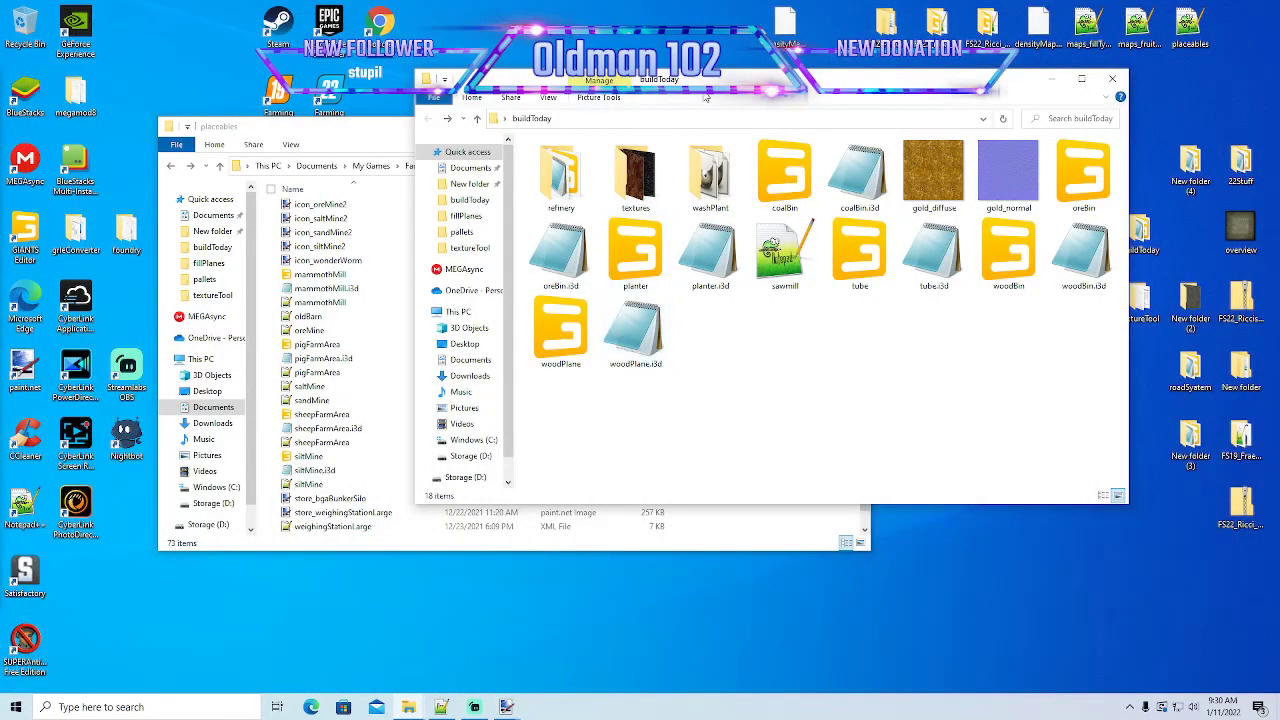
- Open the map i3d file from FS22_Riccis_Creek's maps/mapUS folder in GIANTS Editor 9.0.2
{"action": "left_click_drag", "start_coordinate": [711, 98], "coordinate": [785, 104]}
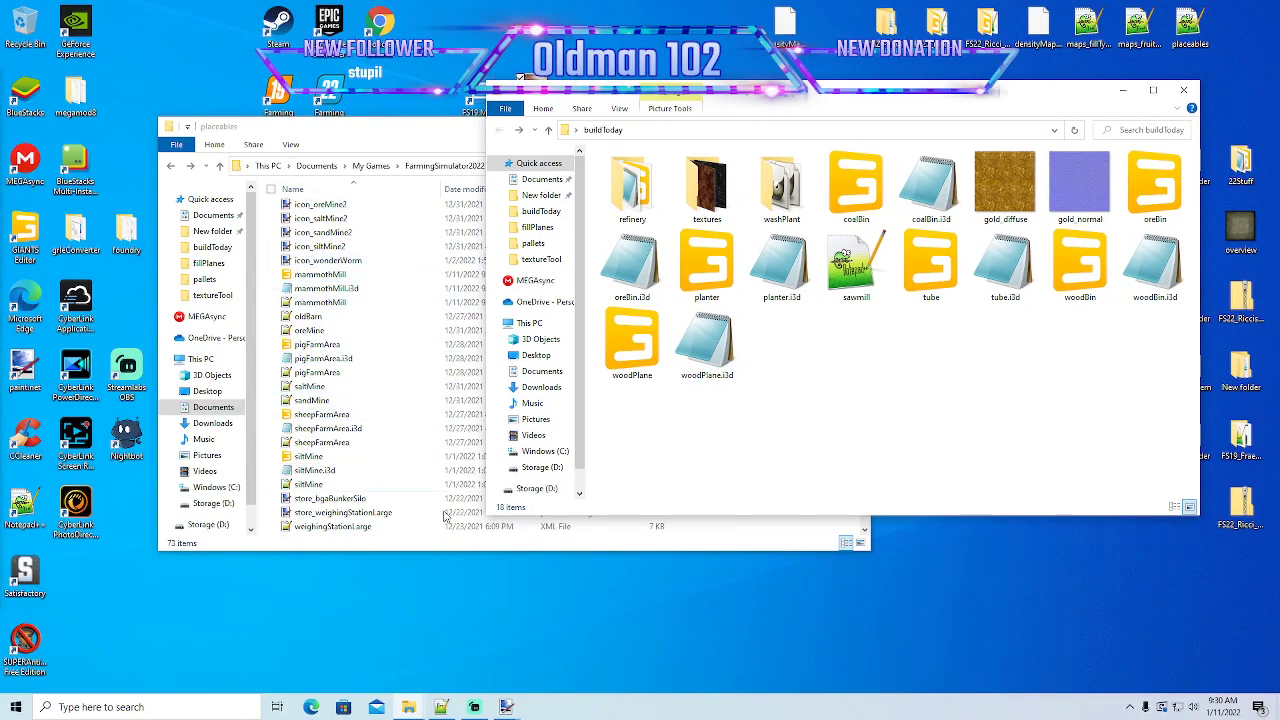
{"action": "left_click", "coordinate": [406, 127]}
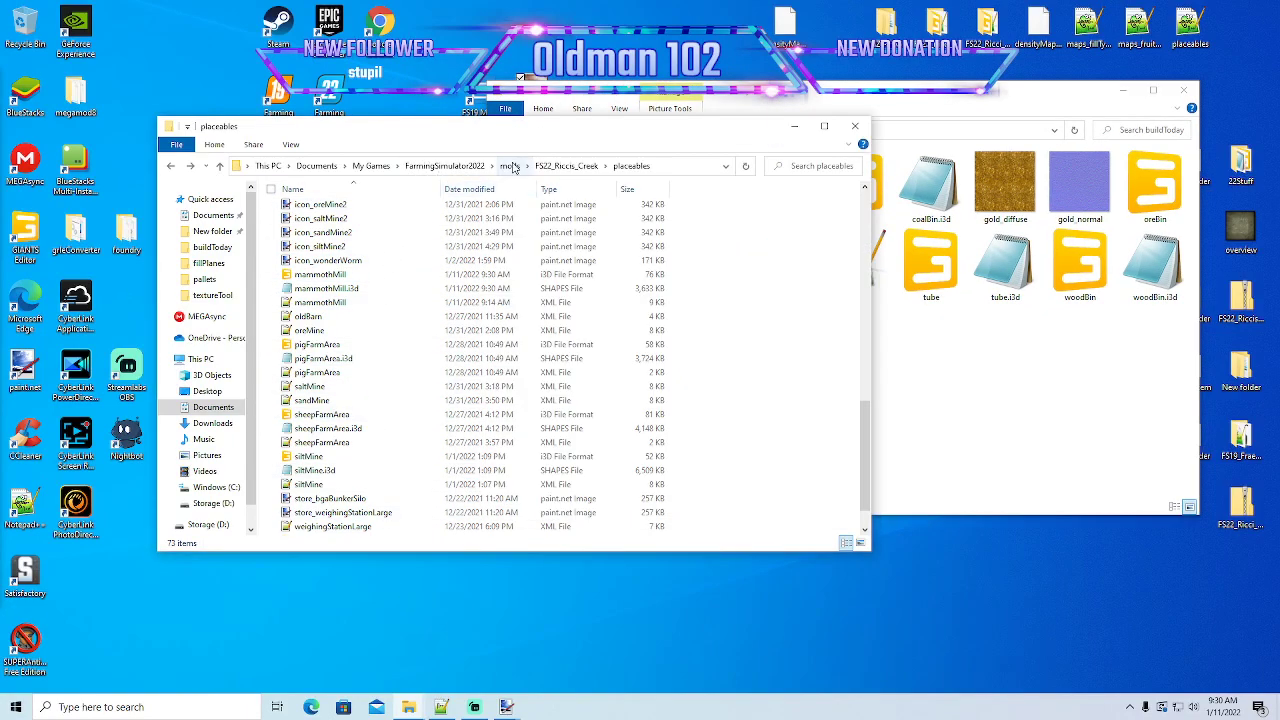
{"action": "left_click", "coordinate": [510, 166]}
{"action": "double_click", "coordinate": [335, 208]}
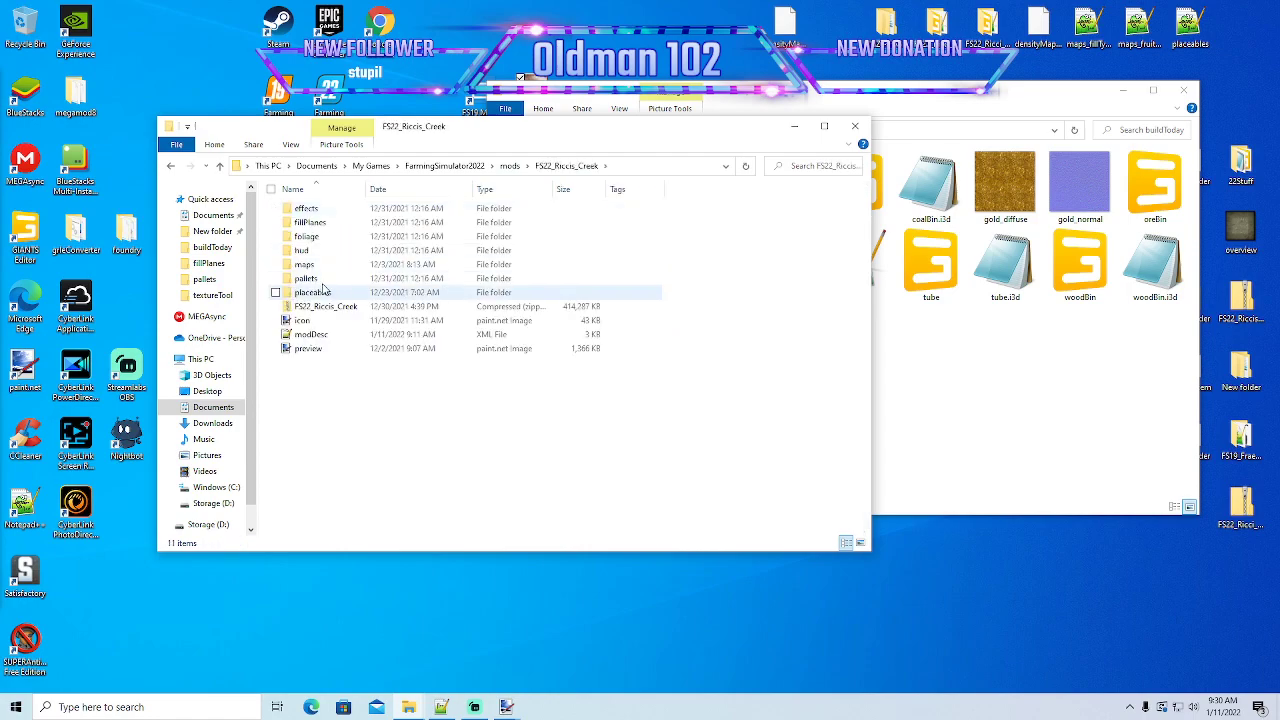
{"action": "double_click", "coordinate": [310, 265]}
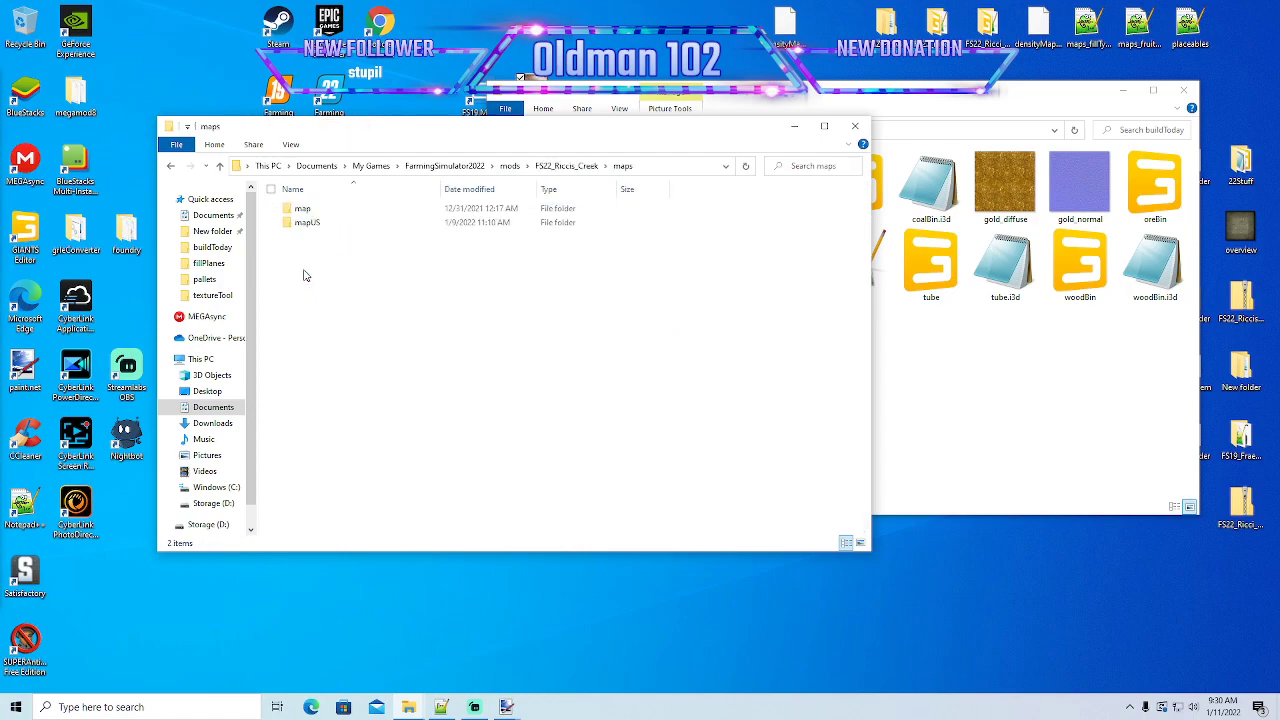
{"action": "double_click", "coordinate": [309, 223]}
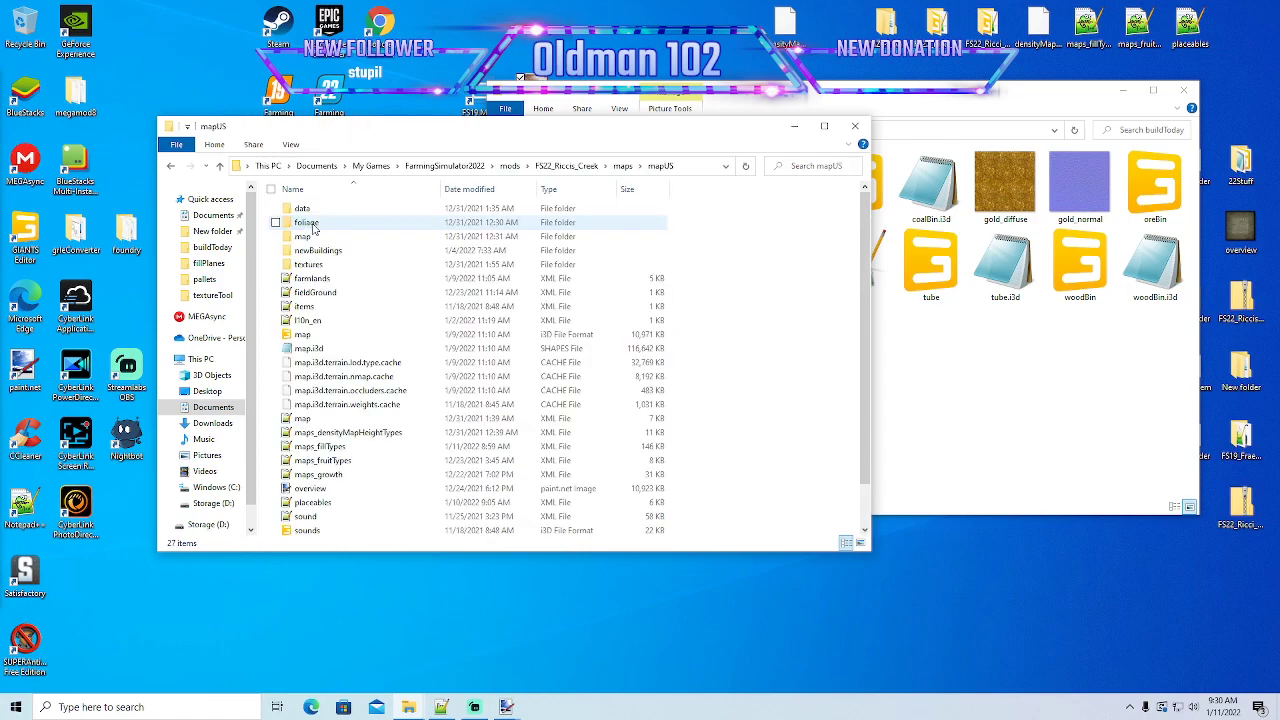
{"action": "double_click", "coordinate": [308, 336]}
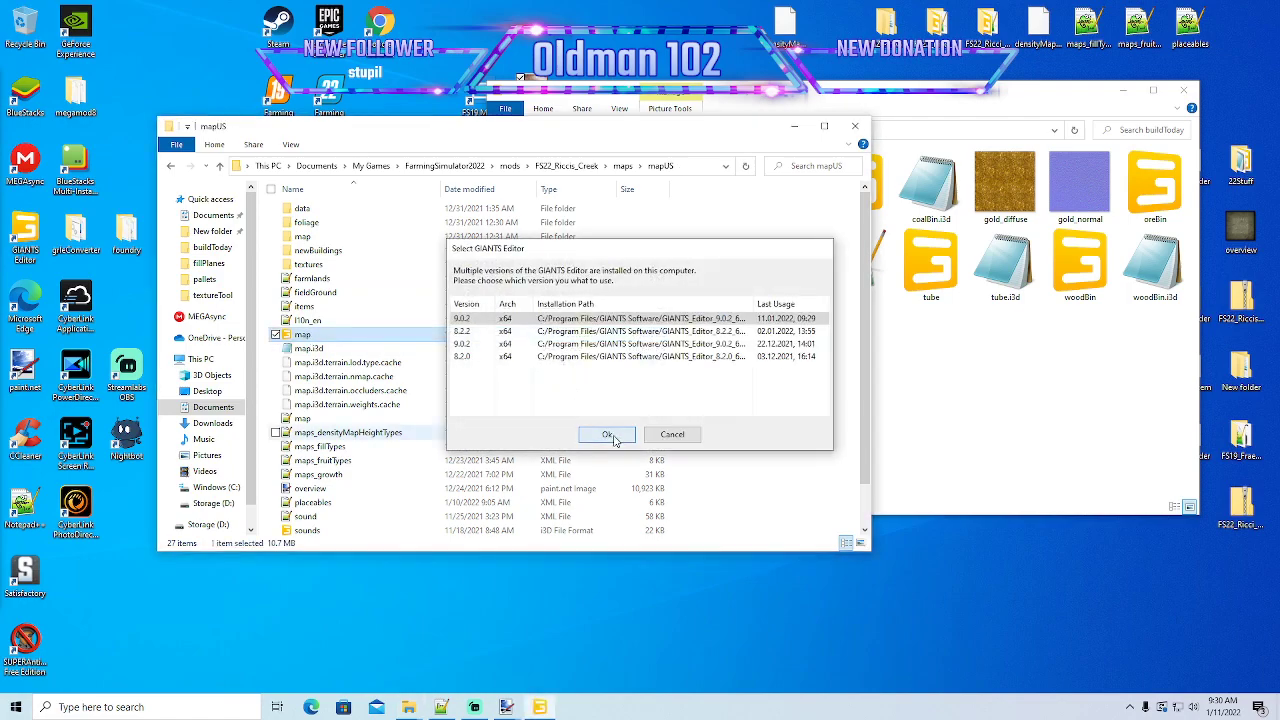
{"action": "left_click", "coordinate": [607, 433]}
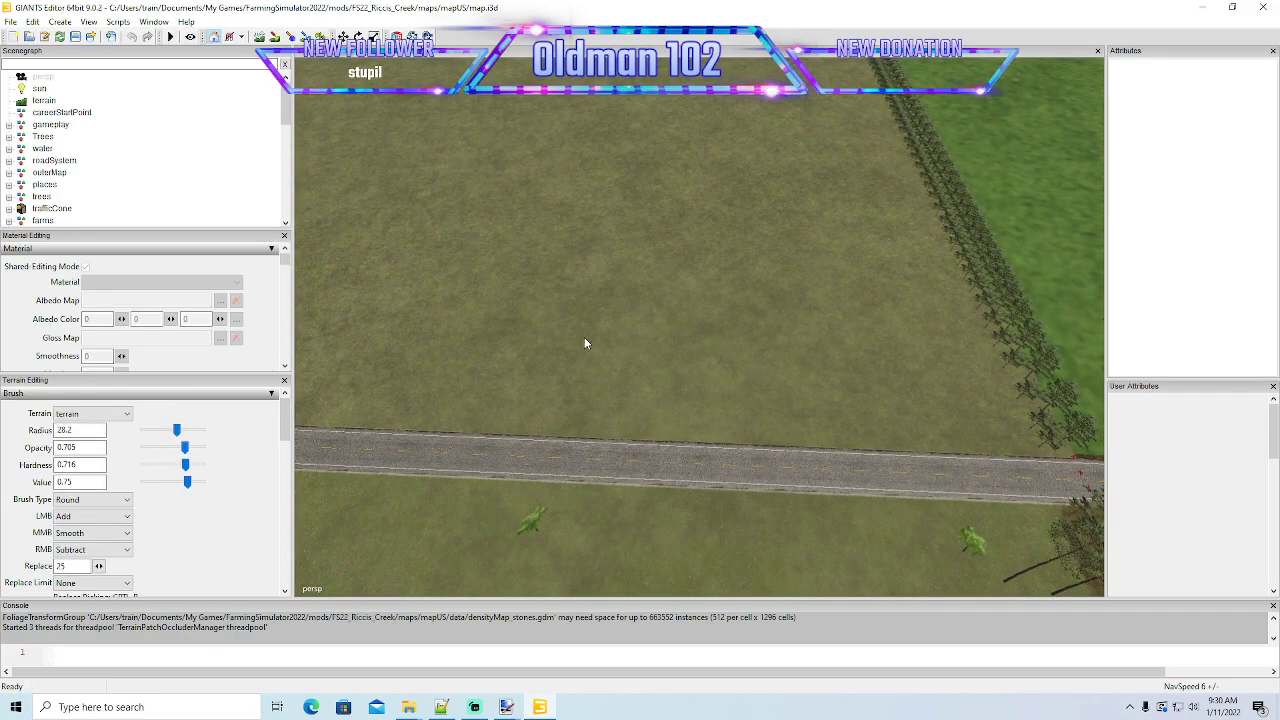
- Examine the map terrain around the covered bridge, river and dirt clearing, using a faster navigation speed
{"action": "left_click_drag", "start_coordinate": [584, 337], "coordinate": [608, 254], "text": "alt"}
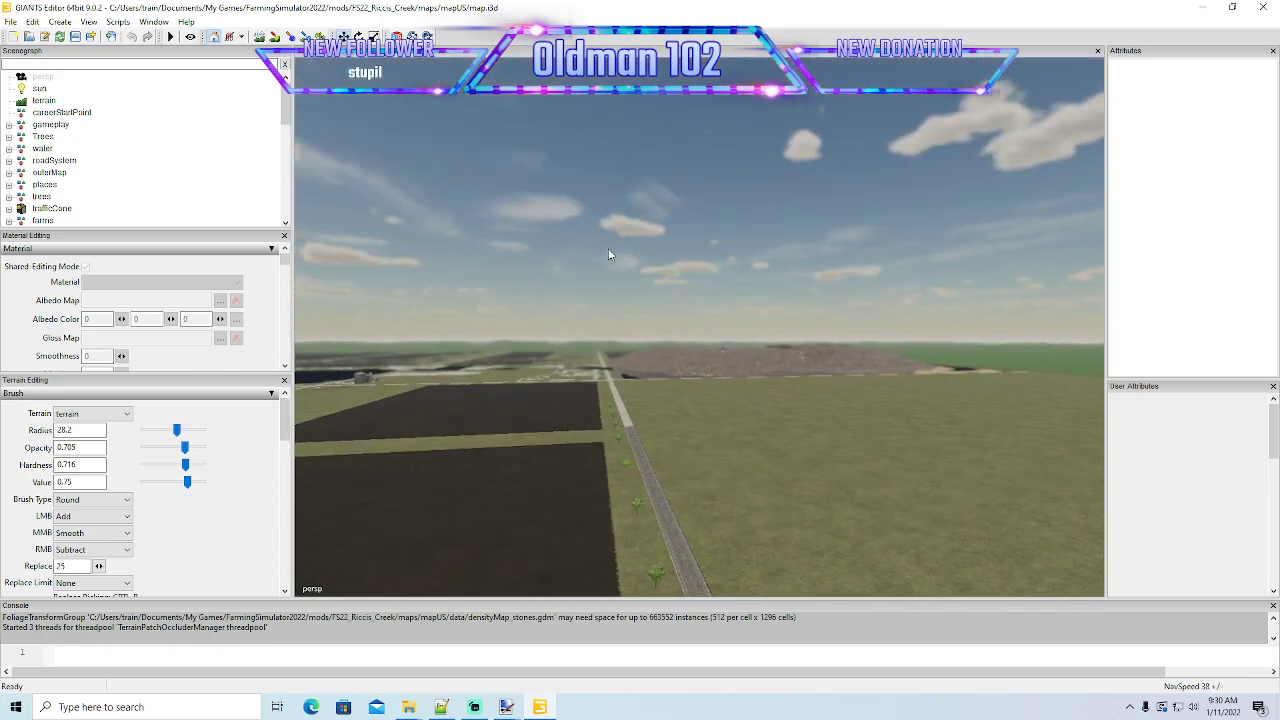
{"action": "key", "text": "plus"}
{"action": "key", "text": "plus"}
{"action": "key", "text": "plus"}
{"action": "scroll", "coordinate": [688, 463], "scroll_direction": "up", "scroll_amount": 3}
{"action": "left_click_drag", "start_coordinate": [708, 463], "coordinate": [474, 553], "text": "alt"}
{"action": "scroll", "coordinate": [691, 471], "scroll_direction": "up", "scroll_amount": 6}
{"action": "scroll", "coordinate": [681, 481], "scroll_direction": "up", "scroll_amount": 5}
{"action": "scroll", "coordinate": [678, 471], "scroll_direction": "up", "scroll_amount": 8}
{"action": "scroll", "coordinate": [712, 498], "scroll_direction": "up", "scroll_amount": 8}
{"action": "scroll", "coordinate": [417, 521], "scroll_direction": "down", "scroll_amount": 4}
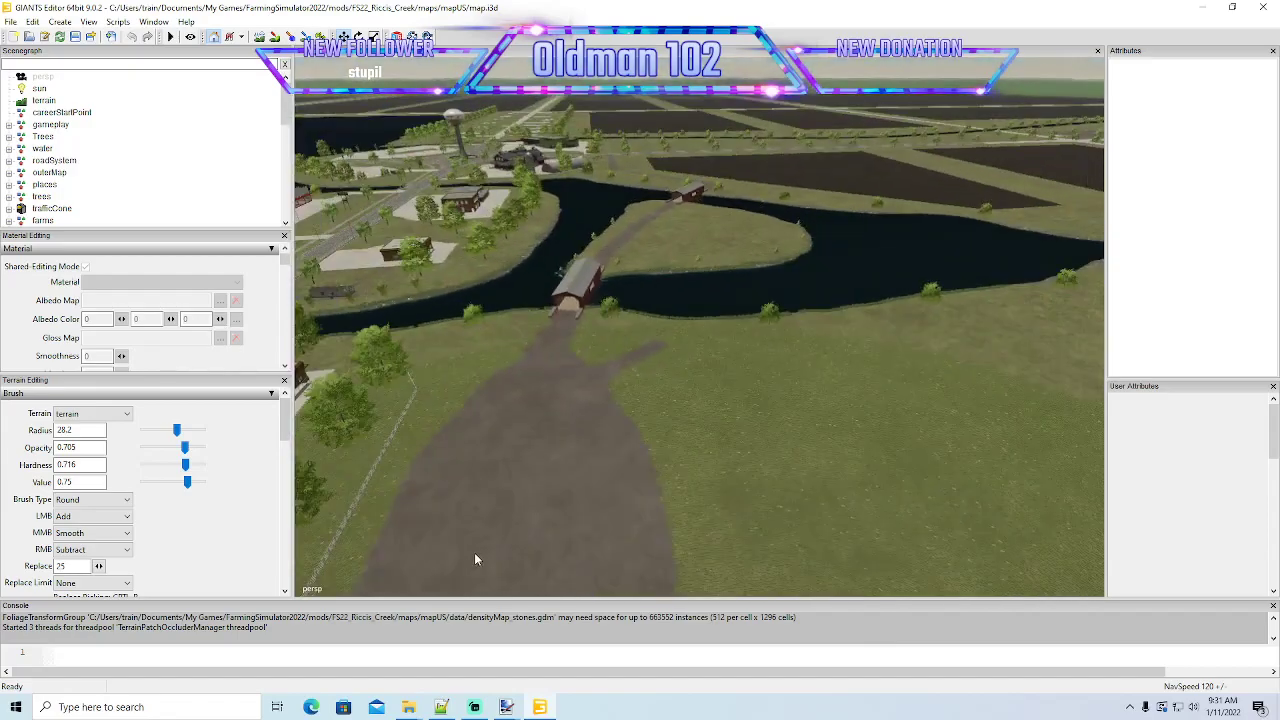
- Import farmHouse02 from the FS22_Riccis_Creek placeables folder into the map
{"action": "left_click", "coordinate": [10, 21]}
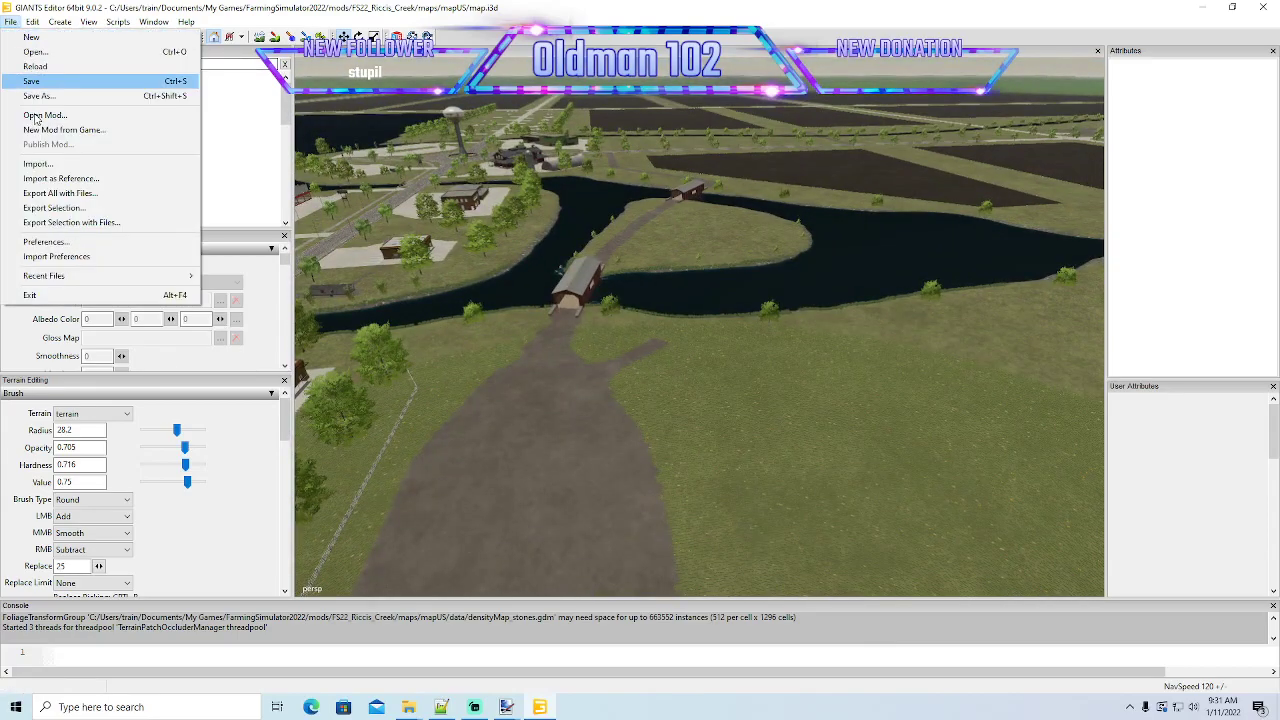
{"action": "left_click", "coordinate": [38, 164]}
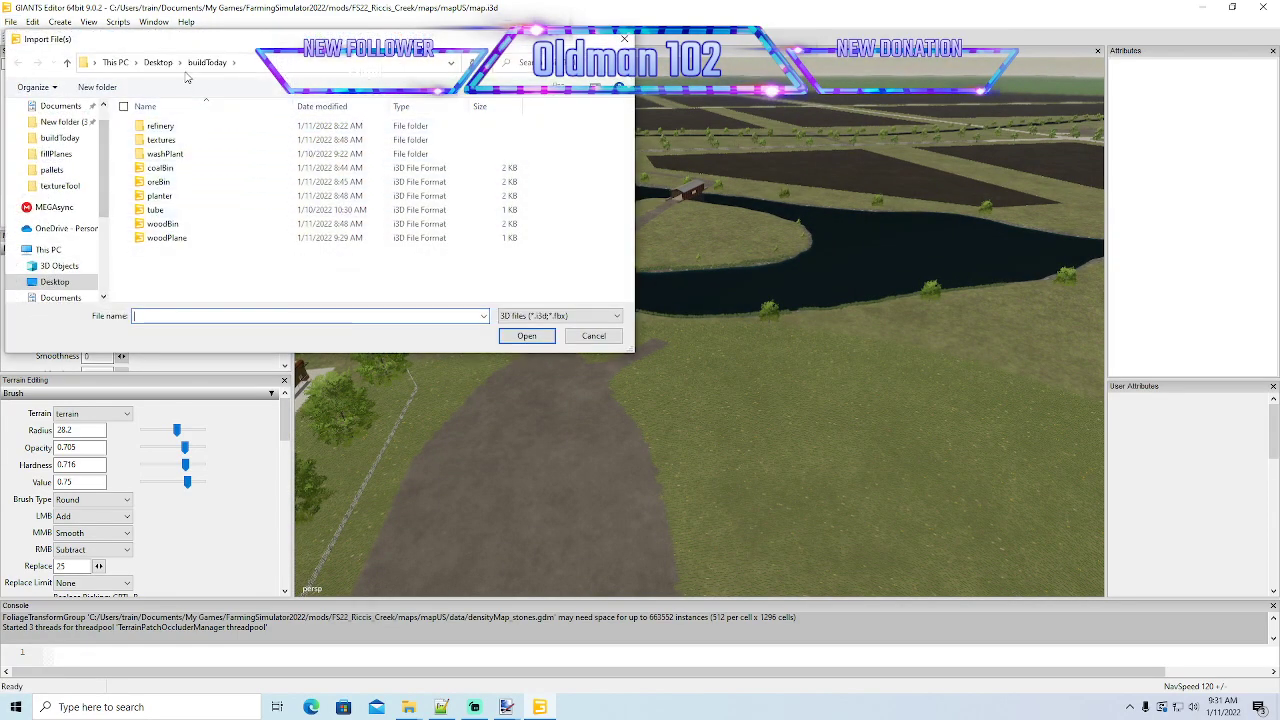
{"action": "left_click", "coordinate": [60, 297]}
{"action": "double_click", "coordinate": [175, 224]}
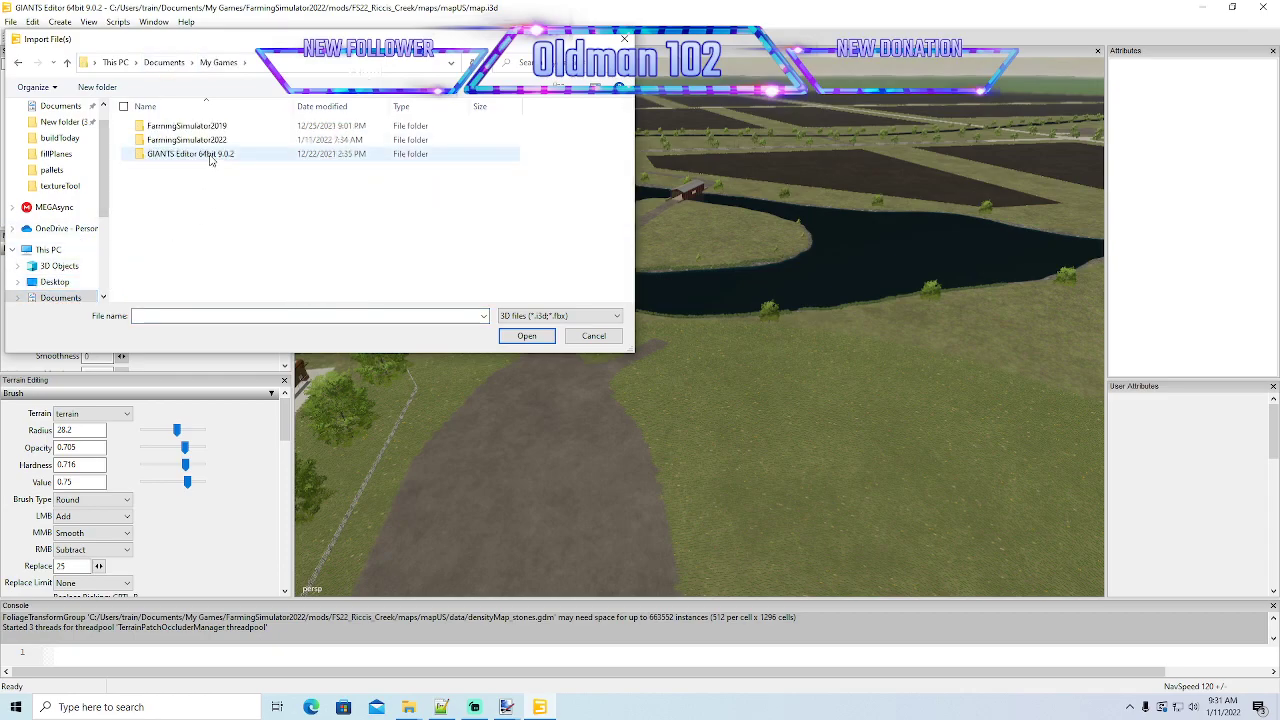
{"action": "left_click", "coordinate": [208, 142]}
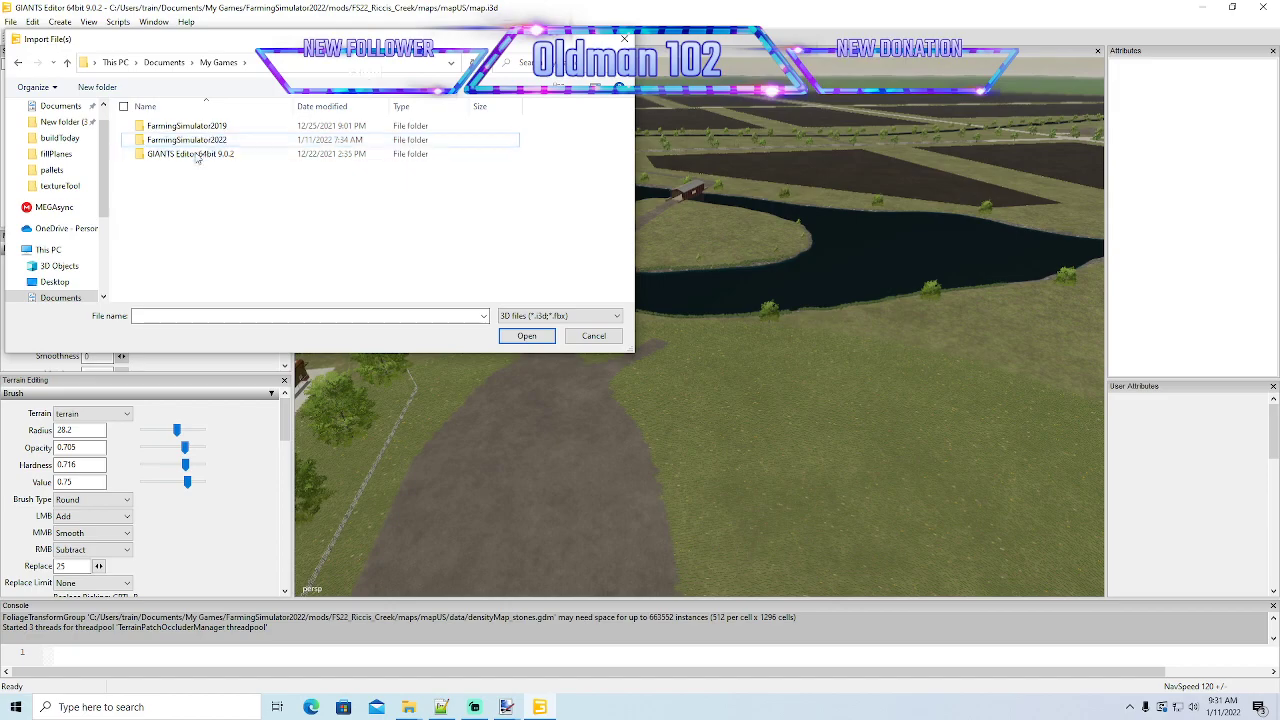
{"action": "double_click", "coordinate": [197, 142]}
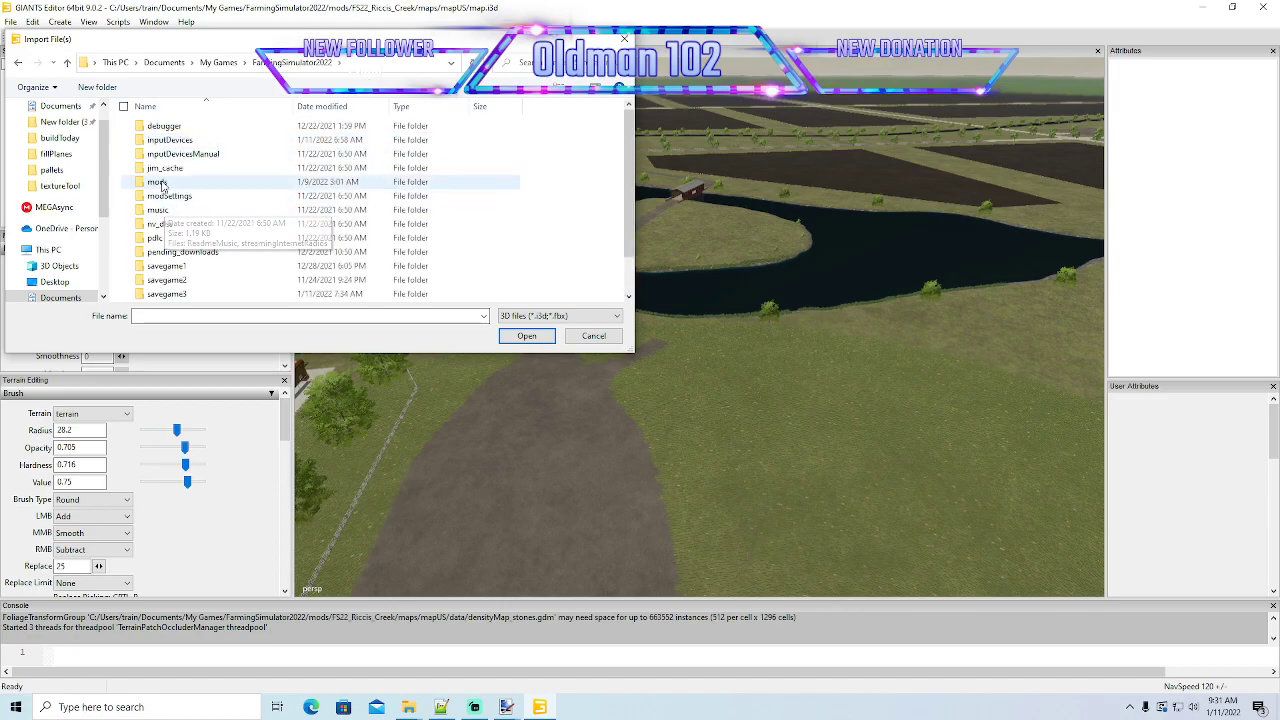
{"action": "double_click", "coordinate": [184, 174]}
{"action": "double_click", "coordinate": [194, 128]}
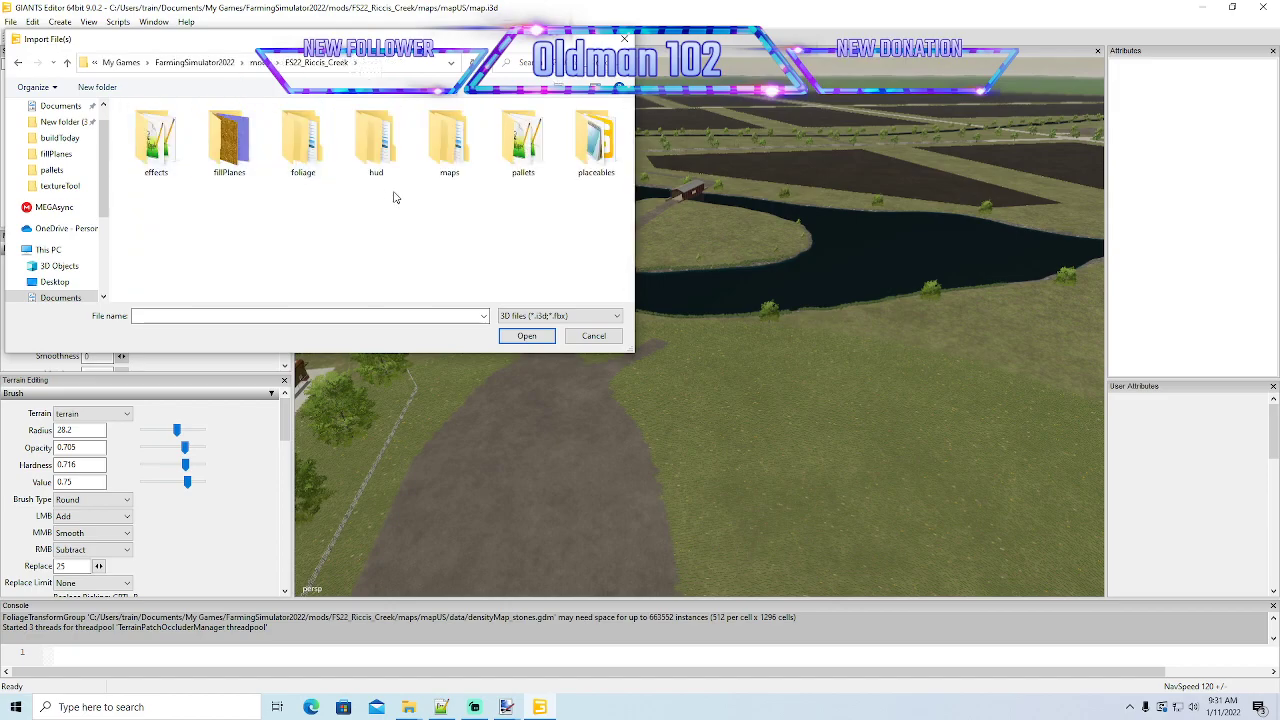
{"action": "double_click", "coordinate": [594, 140]}
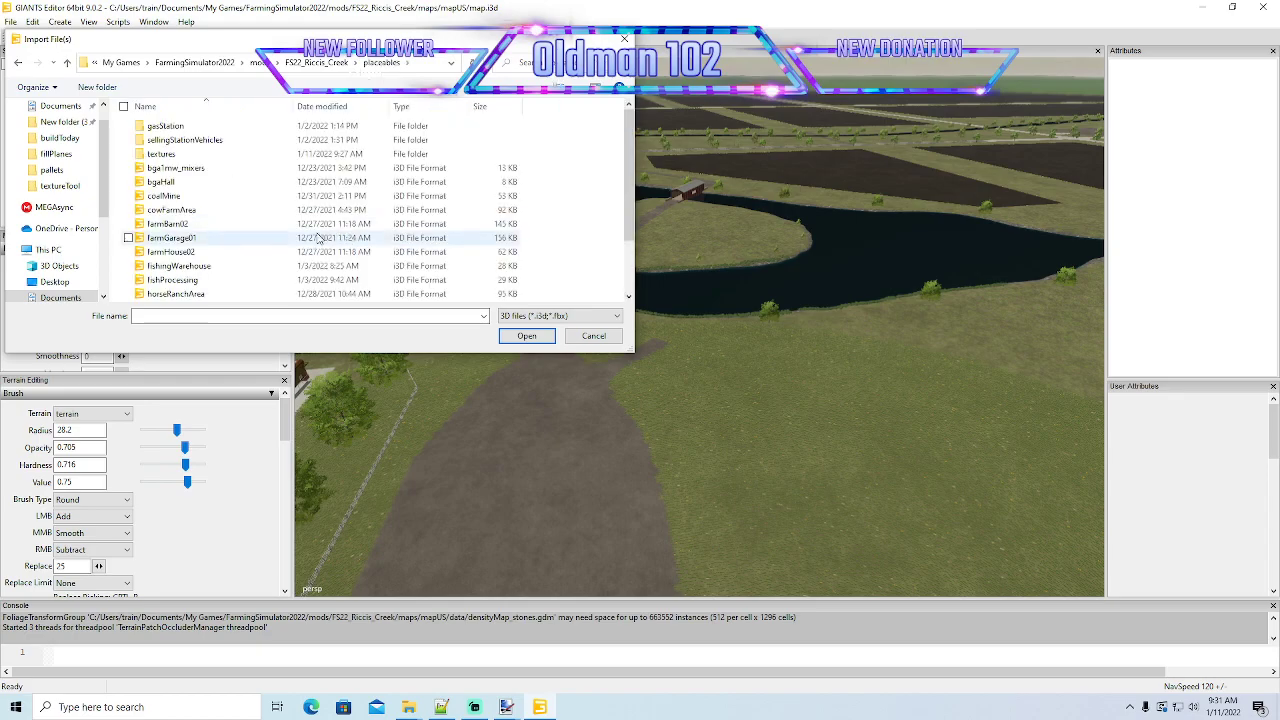
{"action": "left_click", "coordinate": [184, 258]}
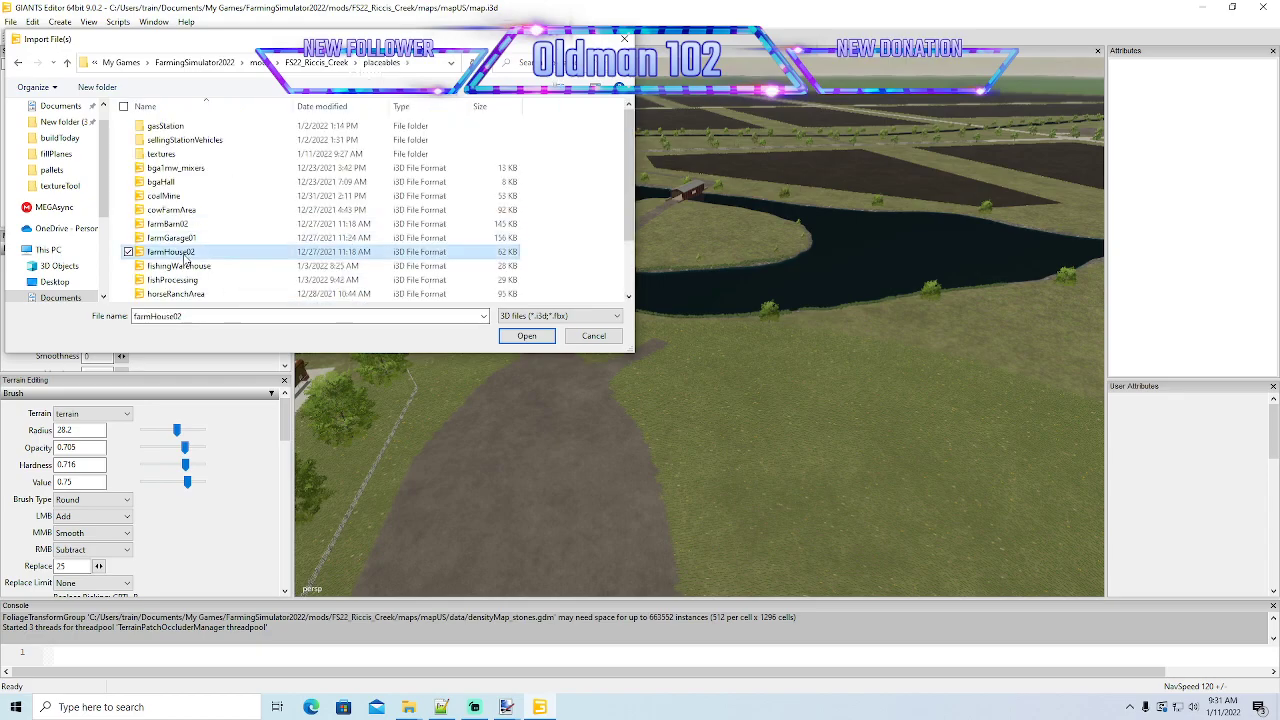
{"action": "left_click", "coordinate": [512, 337]}
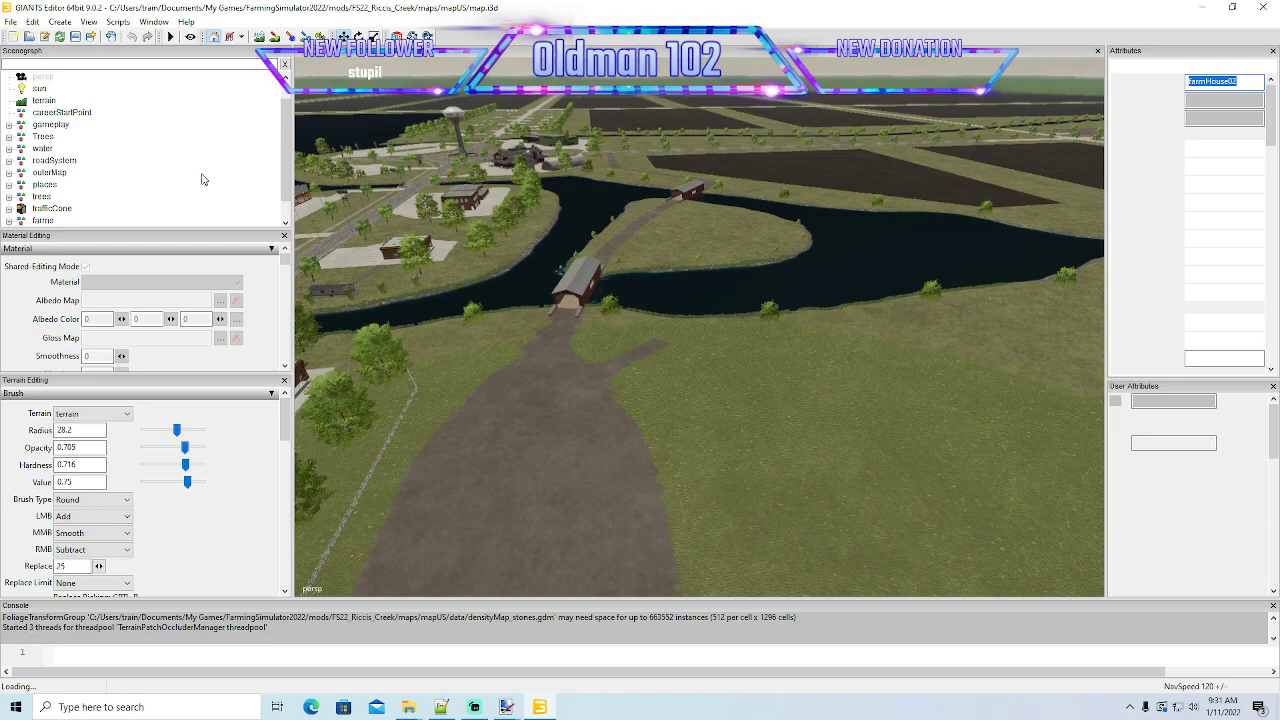
- Copy the farmHouse position from placeables.xml in Notepad++ and apply it as farmHouse02's translation in GIANTS Editor: 155.94, 25.278, 385.182
{"action": "left_click", "coordinate": [441, 707]}
{"action": "left_click", "coordinate": [686, 410]}
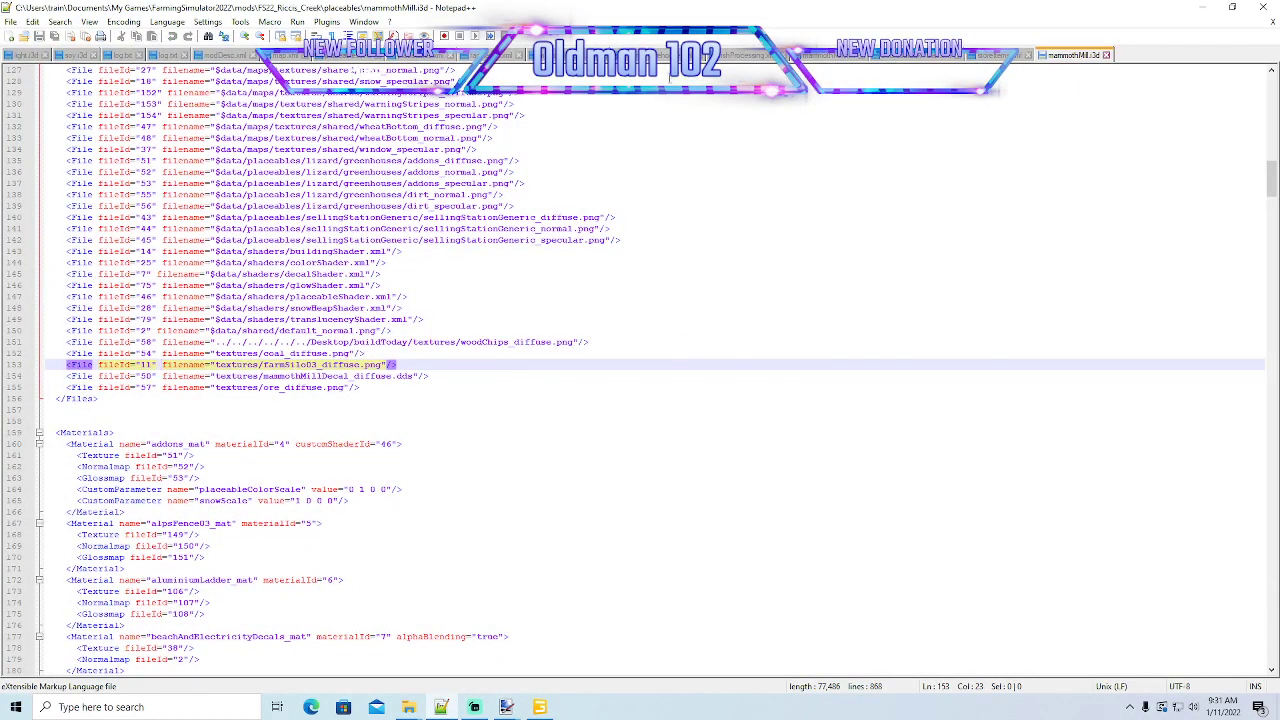
{"action": "left_click", "coordinate": [358, 57]}
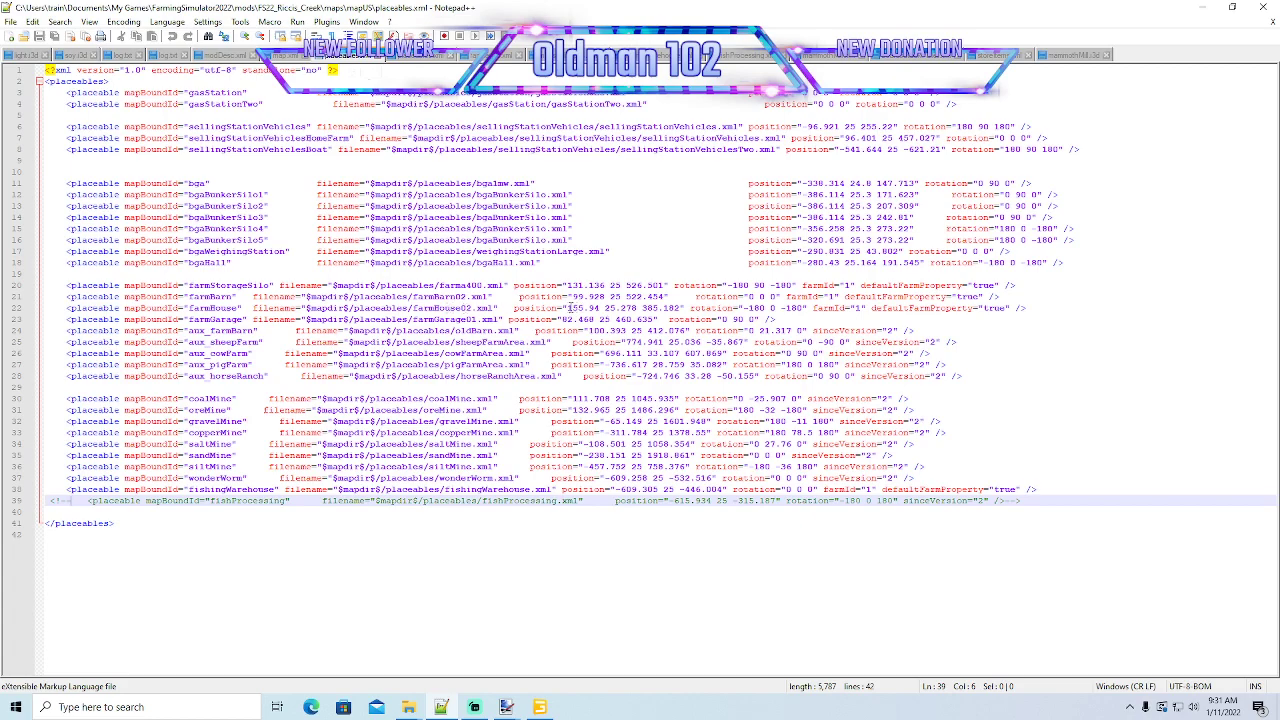
{"action": "left_click_drag", "start_coordinate": [567, 308], "coordinate": [673, 309]}
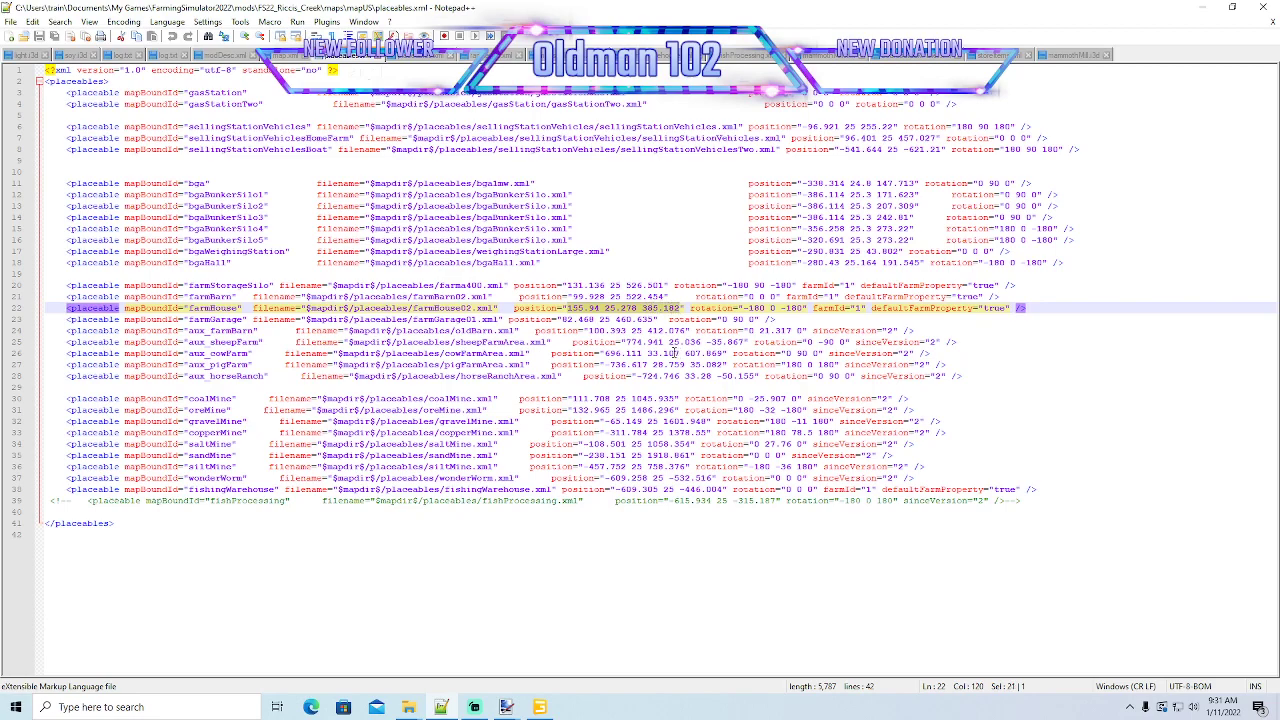
{"action": "left_click", "coordinate": [539, 707]}
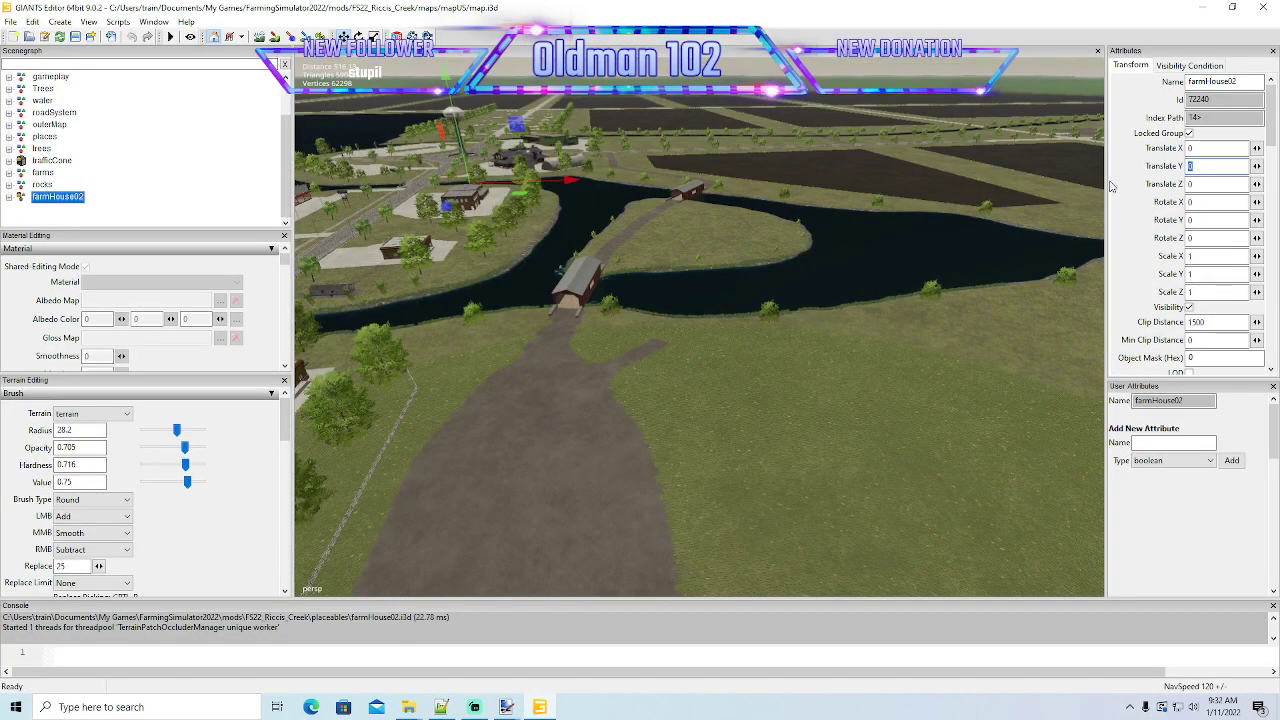
{"action": "type", "text": "155.94 25.278 385.182"}
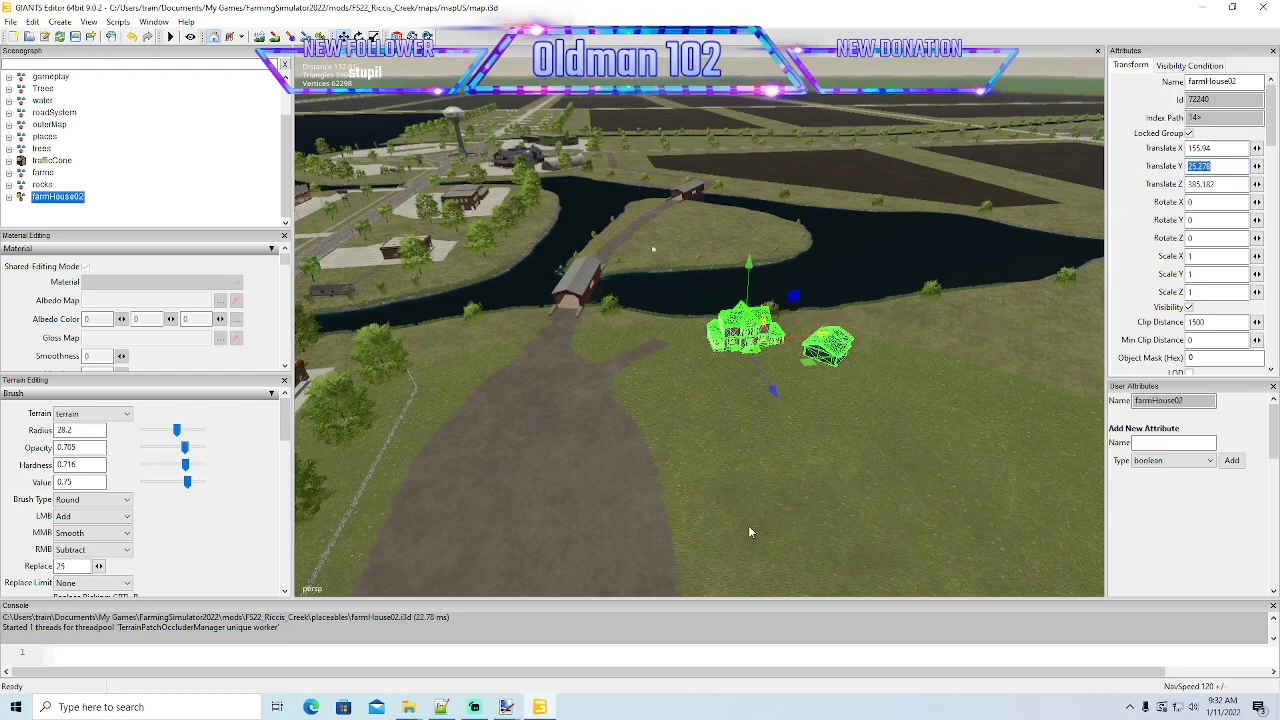
- Check the farmHouse rotation in placeables.xml and set farmHouse02's X and Z rotation to -180
{"action": "left_click", "coordinate": [441, 707]}
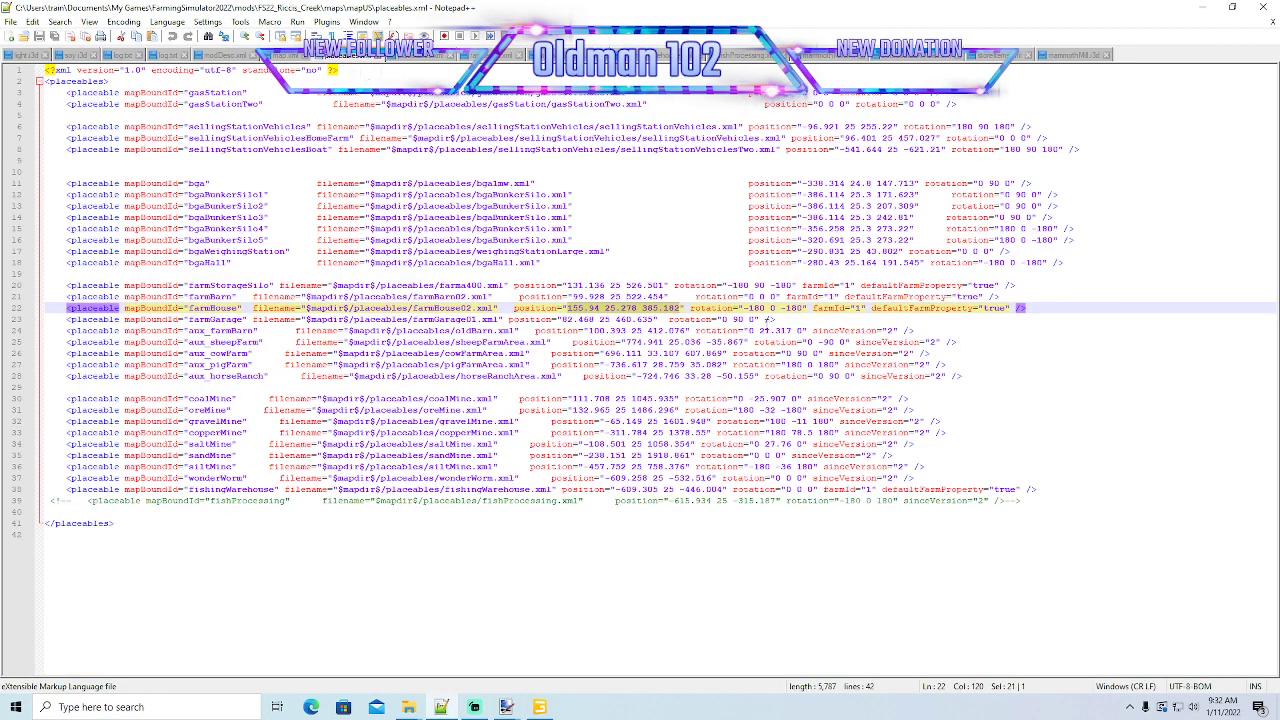
{"action": "left_click", "coordinate": [506, 707]}
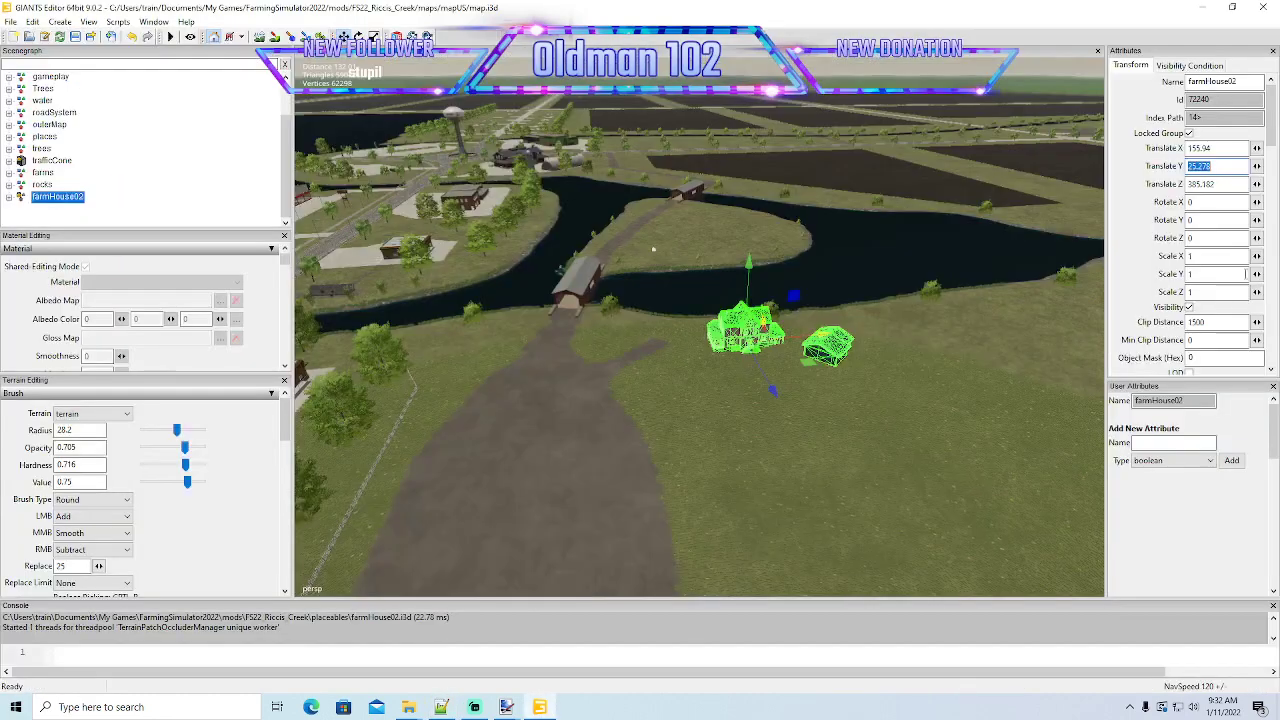
{"action": "left_click", "coordinate": [1207, 202]}
{"action": "type", "text": "1"}
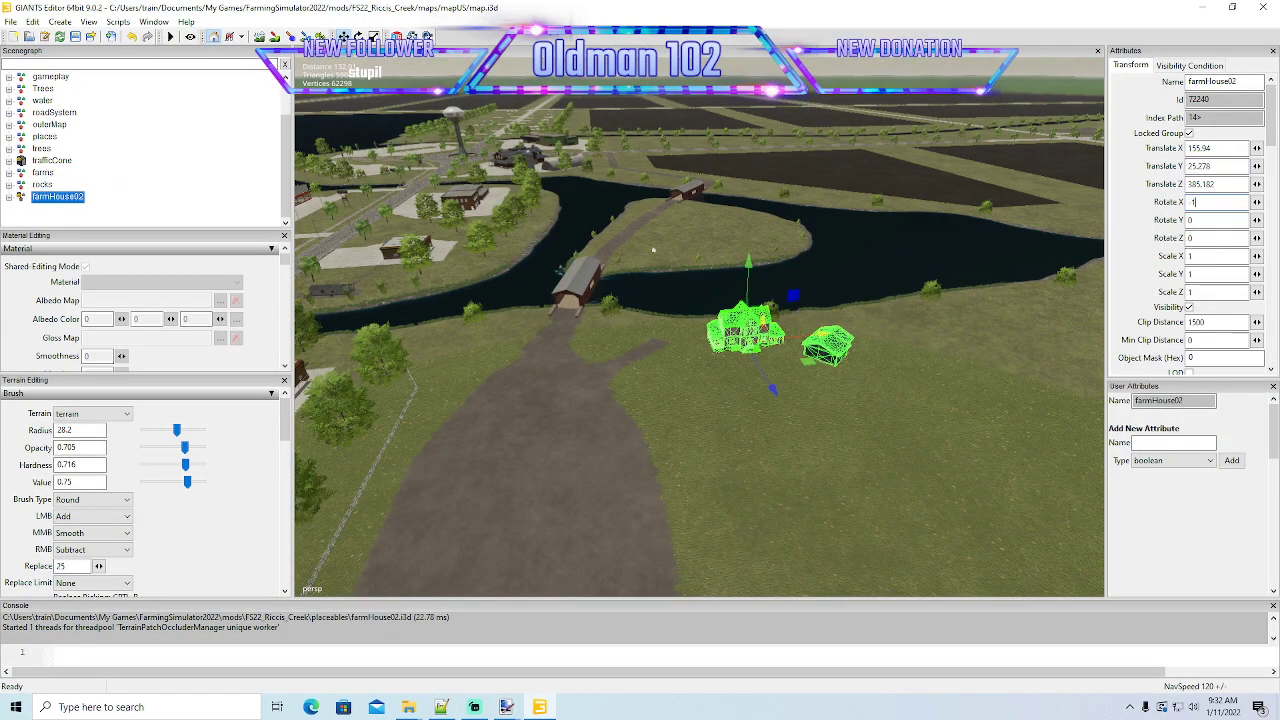
{"action": "type", "text": "80"}
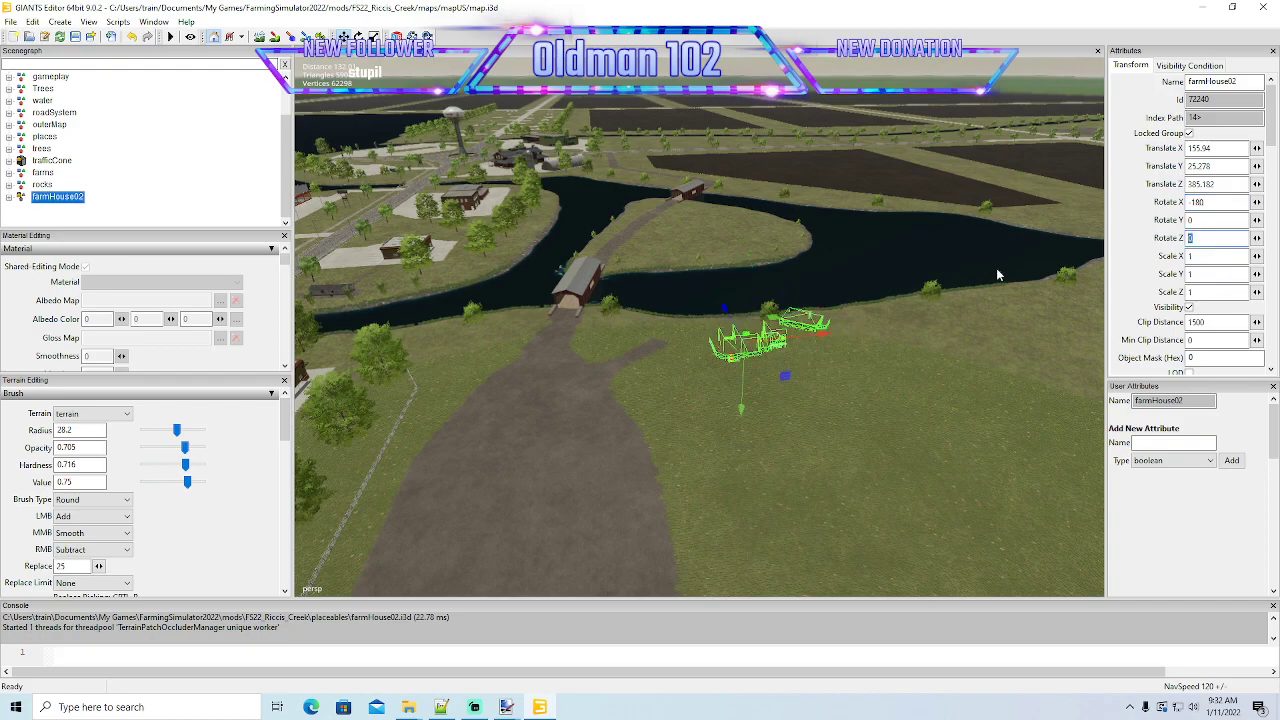
{"action": "type", "text": "-180"}
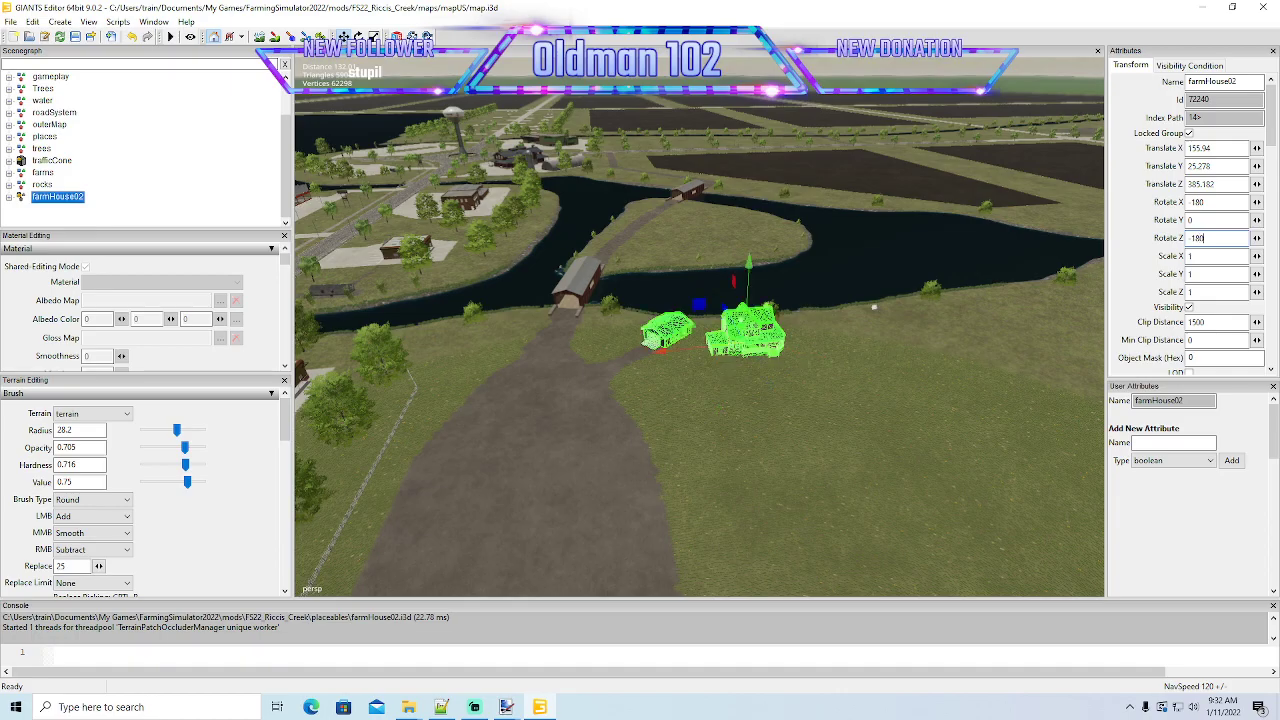
{"action": "type", "text": "f"}
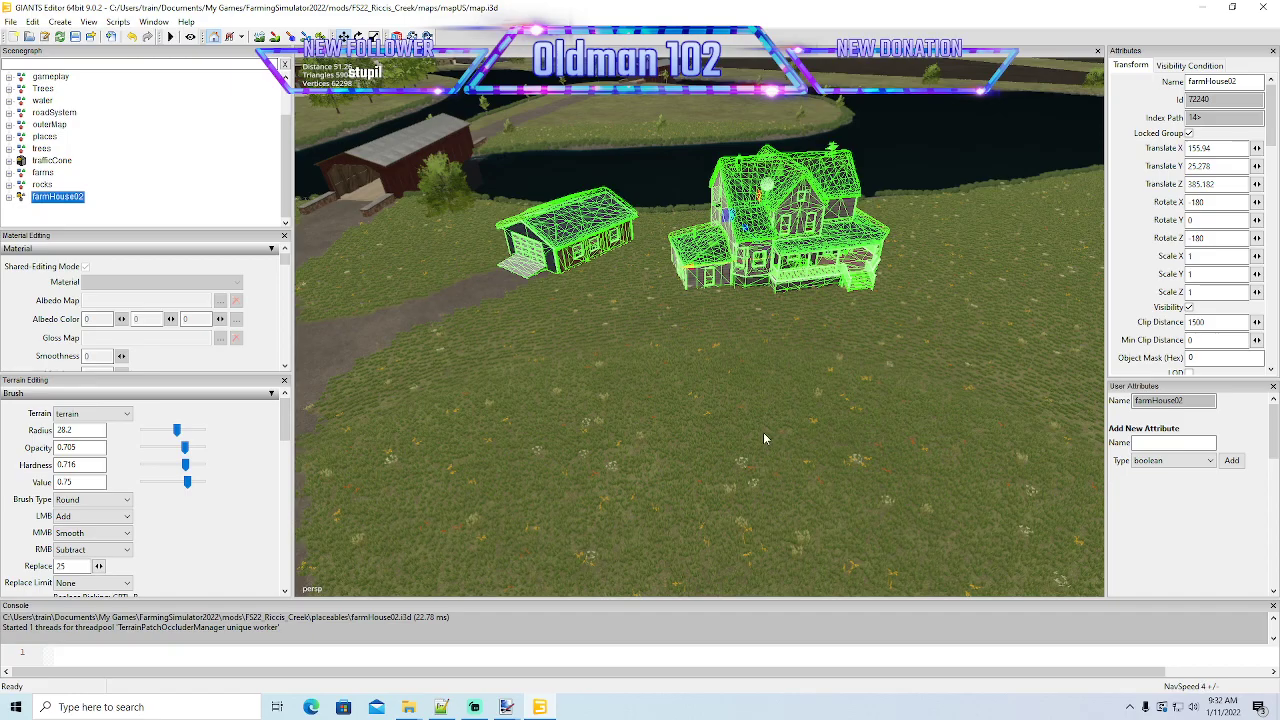
- Place careerStartPoint on the farmhouse's front porch with Interactive Placement and turn it around Y to about 1 degree
{"action": "left_click_drag", "start_coordinate": [763, 432], "coordinate": [827, 404], "text": "alt"}
{"action": "scroll", "coordinate": [827, 404], "scroll_direction": "up", "scroll_amount": 2}
{"action": "scroll", "coordinate": [827, 405], "scroll_direction": "up", "scroll_amount": 8}
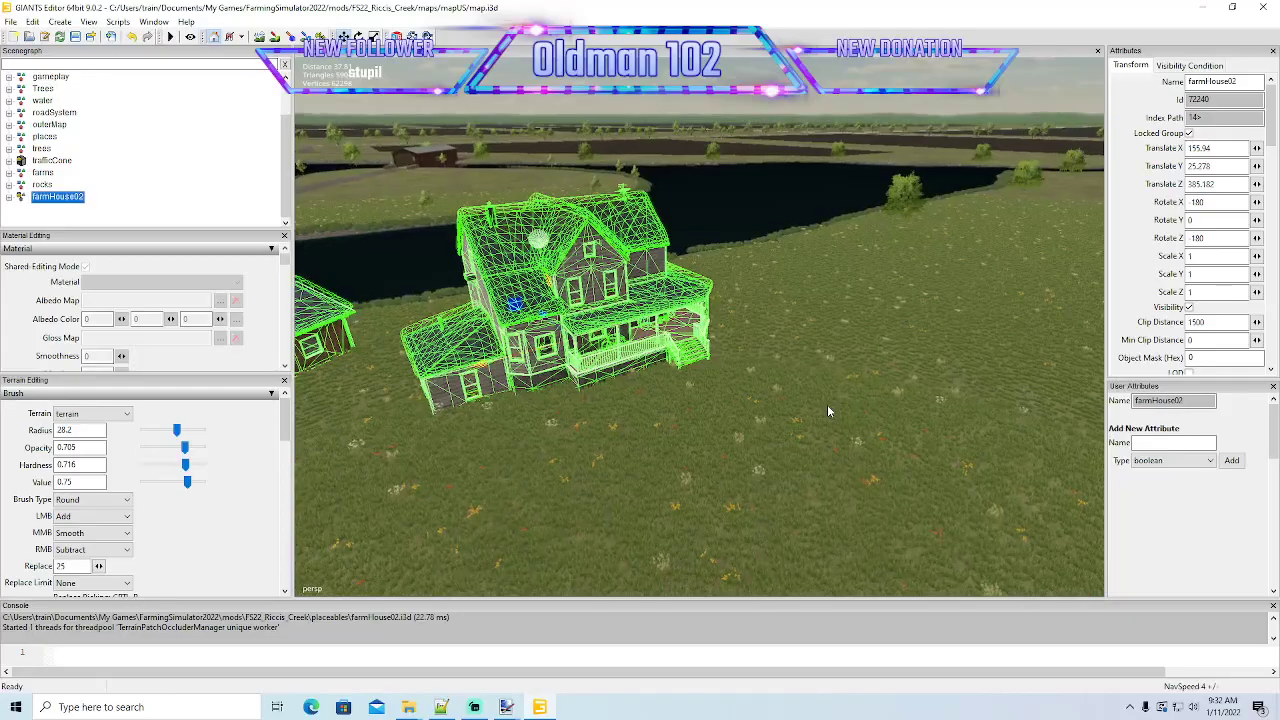
{"action": "scroll", "coordinate": [832, 405], "scroll_direction": "up", "scroll_amount": 8}
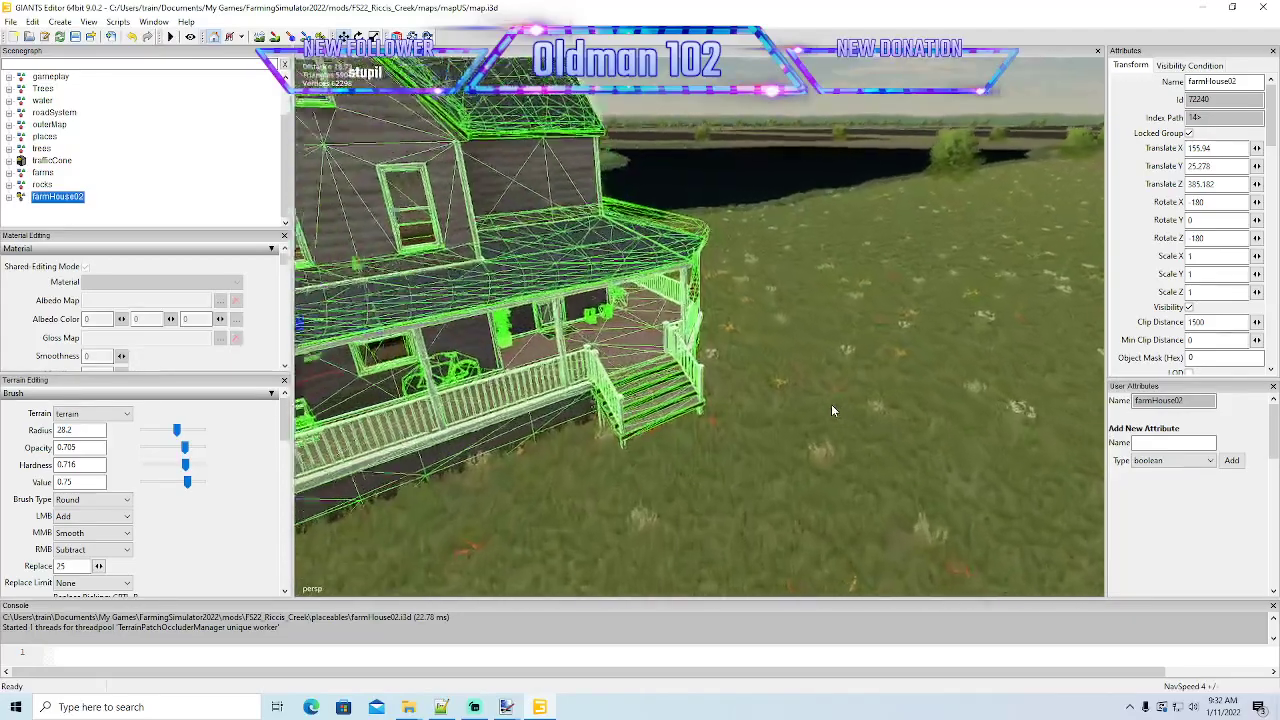
{"action": "left_click_drag", "start_coordinate": [832, 405], "coordinate": [691, 418], "text": "alt"}
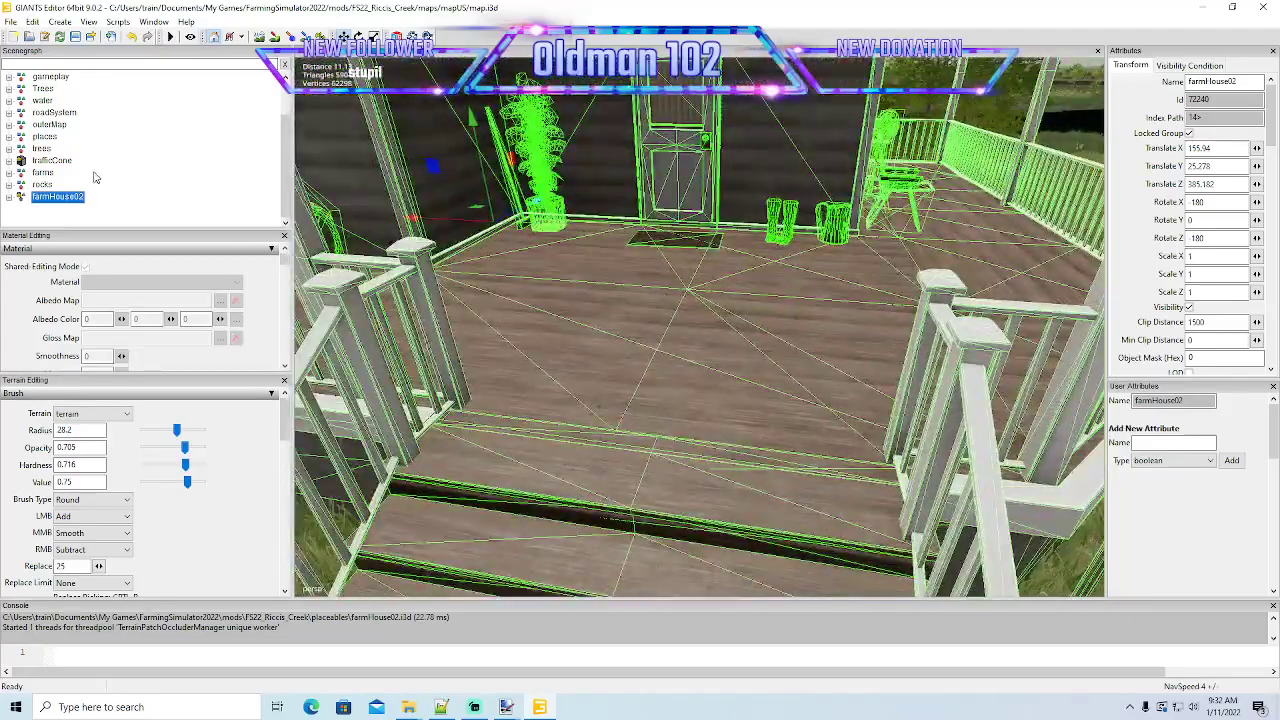
{"action": "scroll", "coordinate": [100, 165], "scroll_direction": "up", "scroll_amount": 2}
{"action": "left_click", "coordinate": [30, 114]}
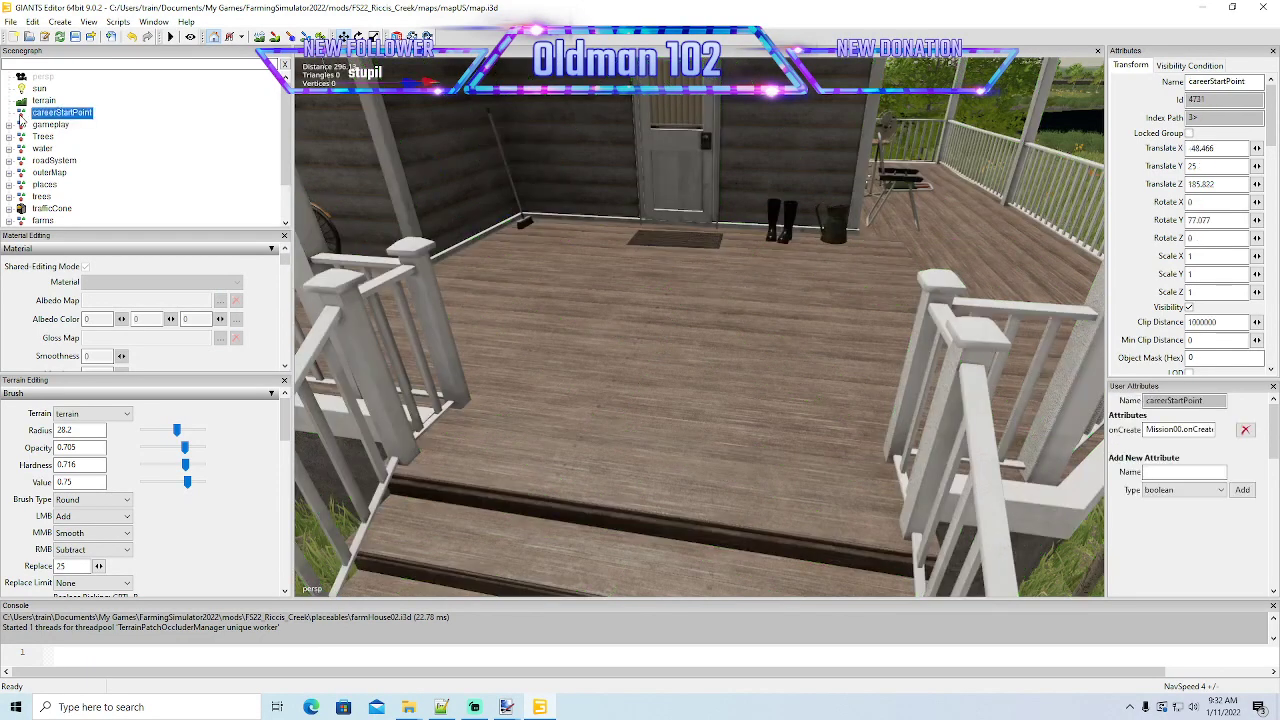
{"action": "left_click", "coordinate": [33, 22]}
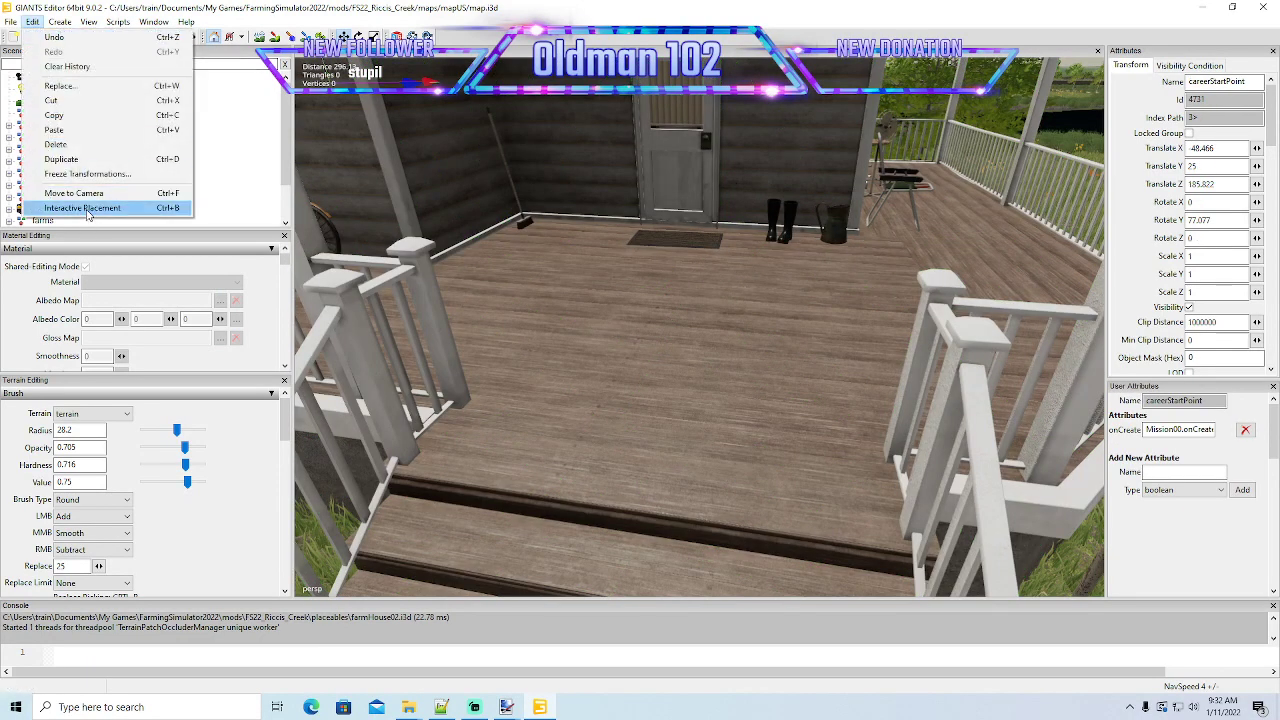
{"action": "left_click", "coordinate": [85, 208]}
{"action": "left_click", "coordinate": [688, 370]}
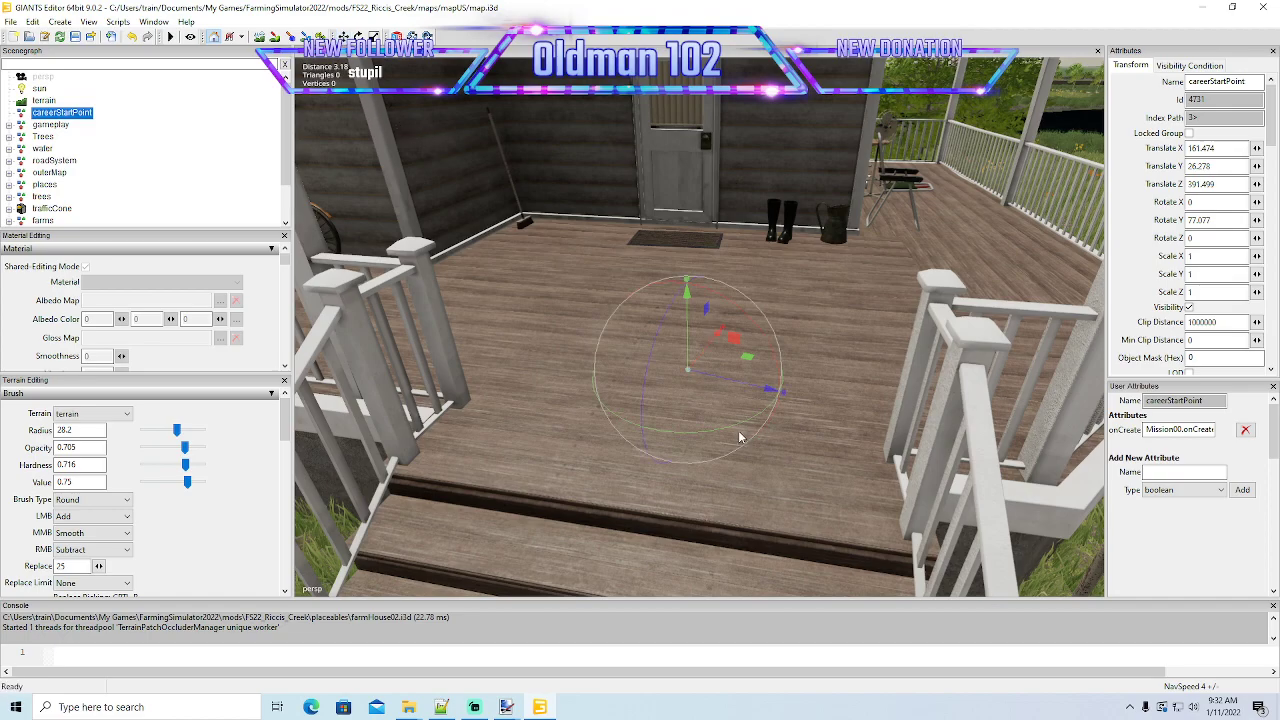
{"action": "left_click_drag", "start_coordinate": [739, 425], "coordinate": [578, 425]}
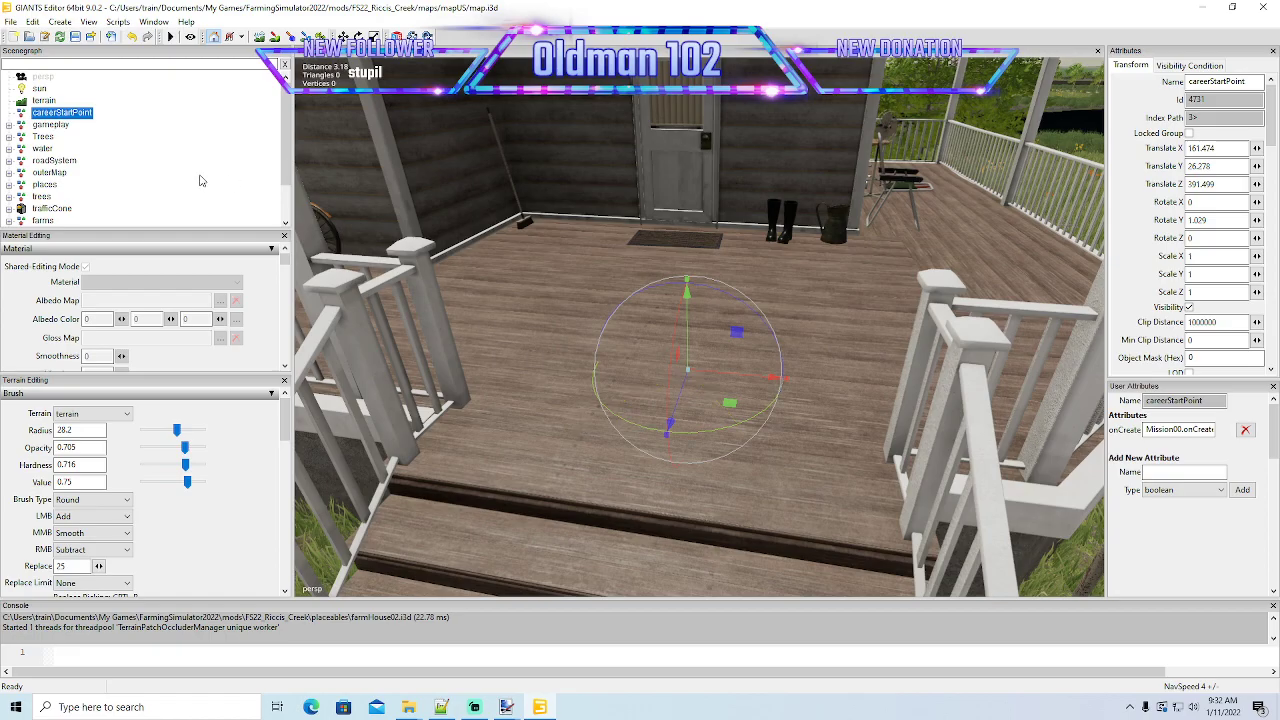
- Delete the imported farmHouse02 from the scenegraph and save the map
{"action": "scroll", "coordinate": [585, 357], "scroll_direction": "down", "scroll_amount": 5}
{"action": "scroll", "coordinate": [587, 361], "scroll_direction": "down", "scroll_amount": 8}
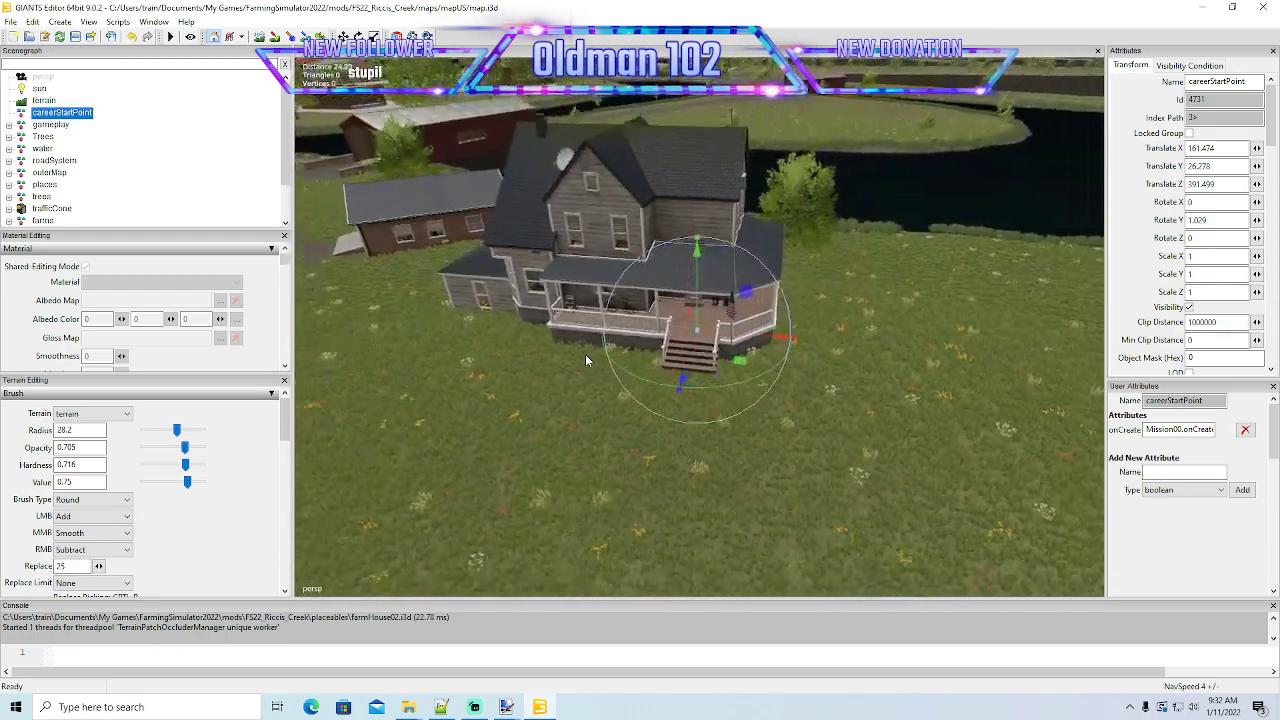
{"action": "scroll", "coordinate": [165, 212], "scroll_direction": "down", "scroll_amount": 2}
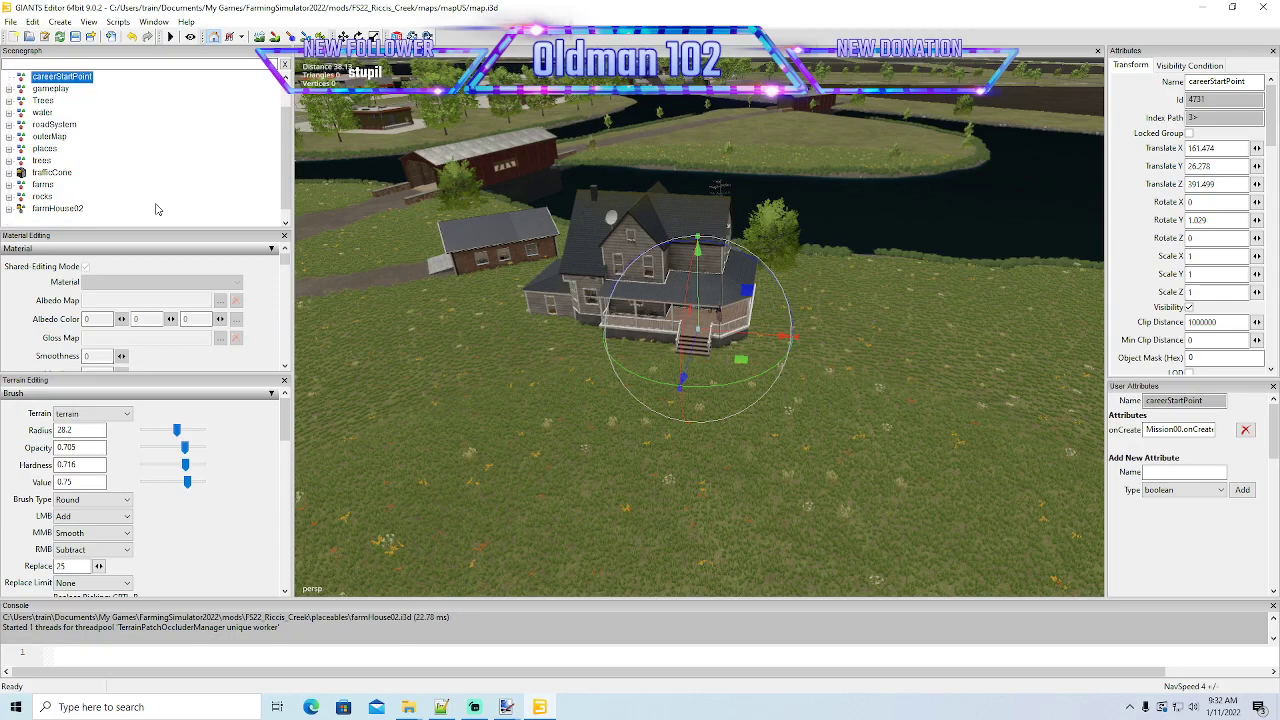
{"action": "left_click", "coordinate": [45, 197]}
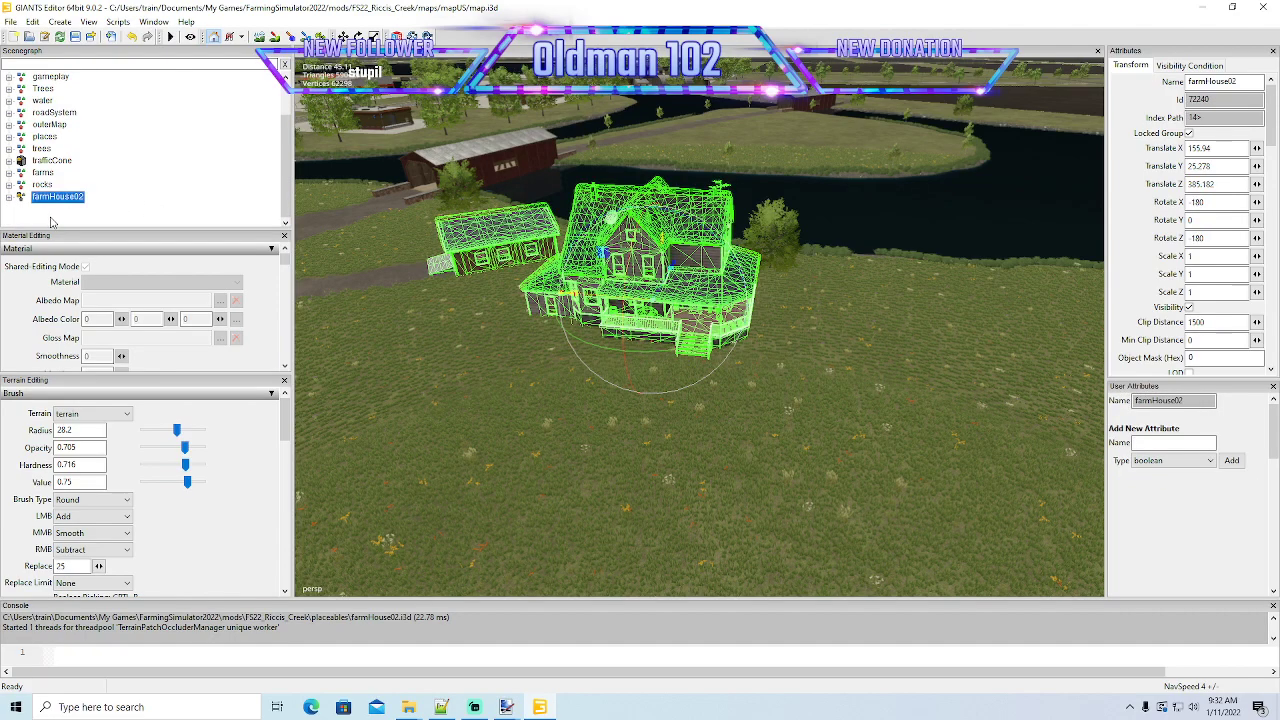
{"action": "key", "text": "Delete"}
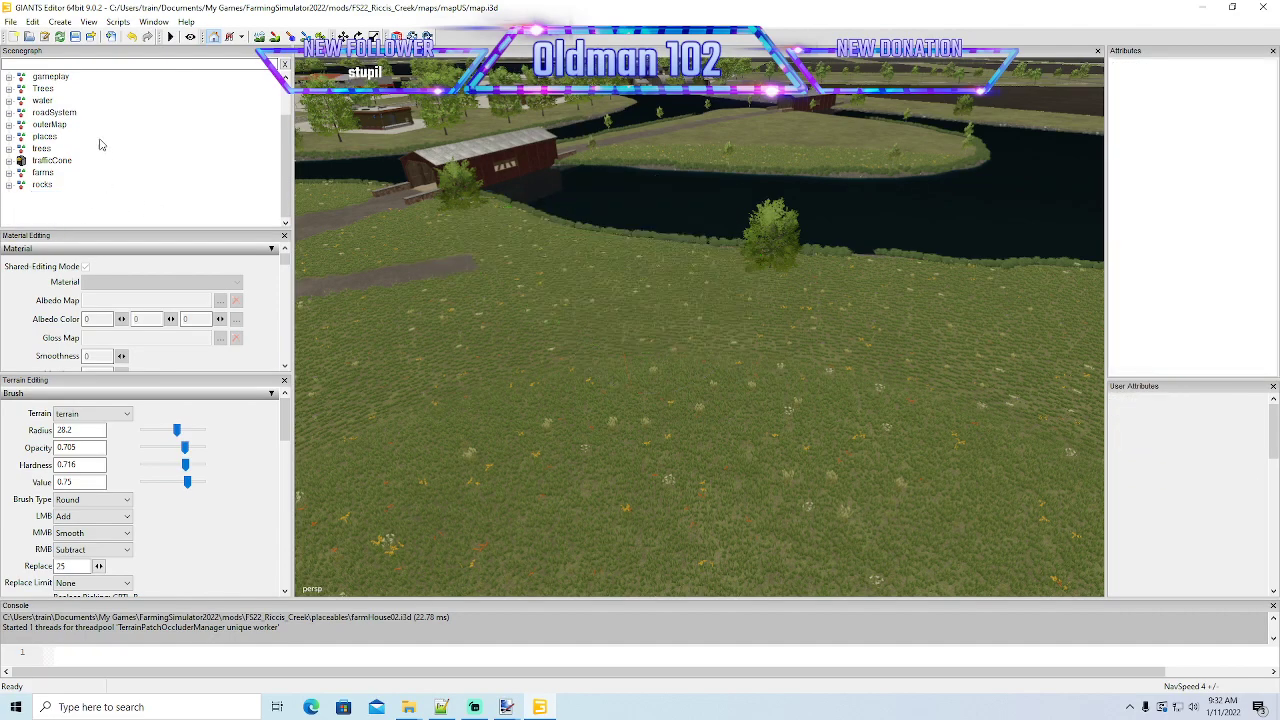
{"action": "left_click", "coordinate": [75, 37]}
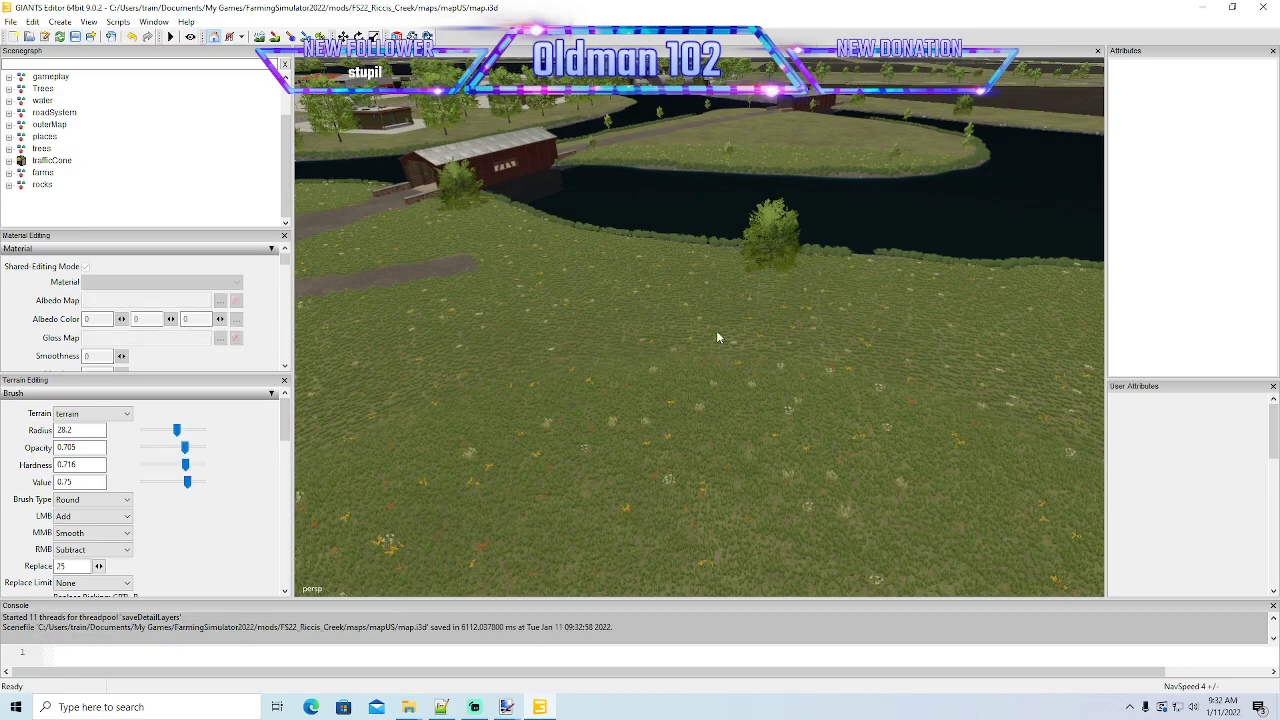
- Close GIANTS Editor, minimize the remaining windows and launch Farming Simulator 22 from the desktop
{"action": "left_click", "coordinate": [1265, 8]}
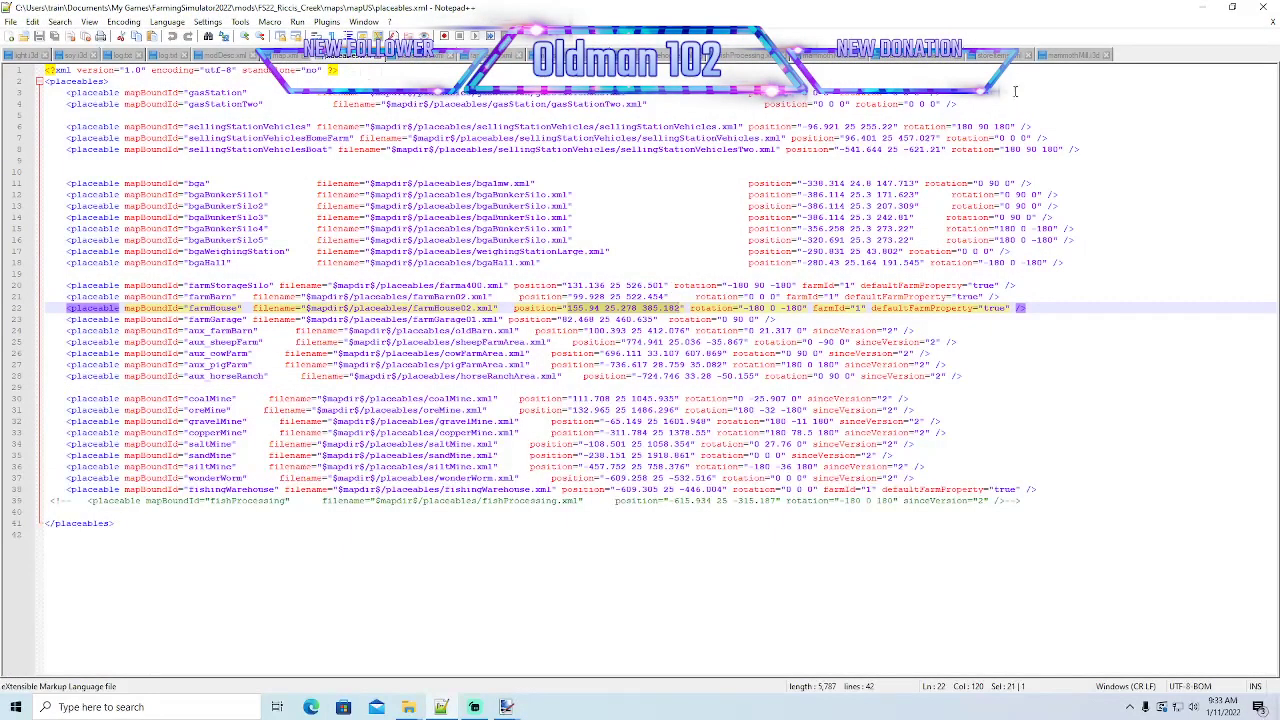
{"action": "left_click", "coordinate": [1203, 7]}
{"action": "left_click", "coordinate": [795, 119]}
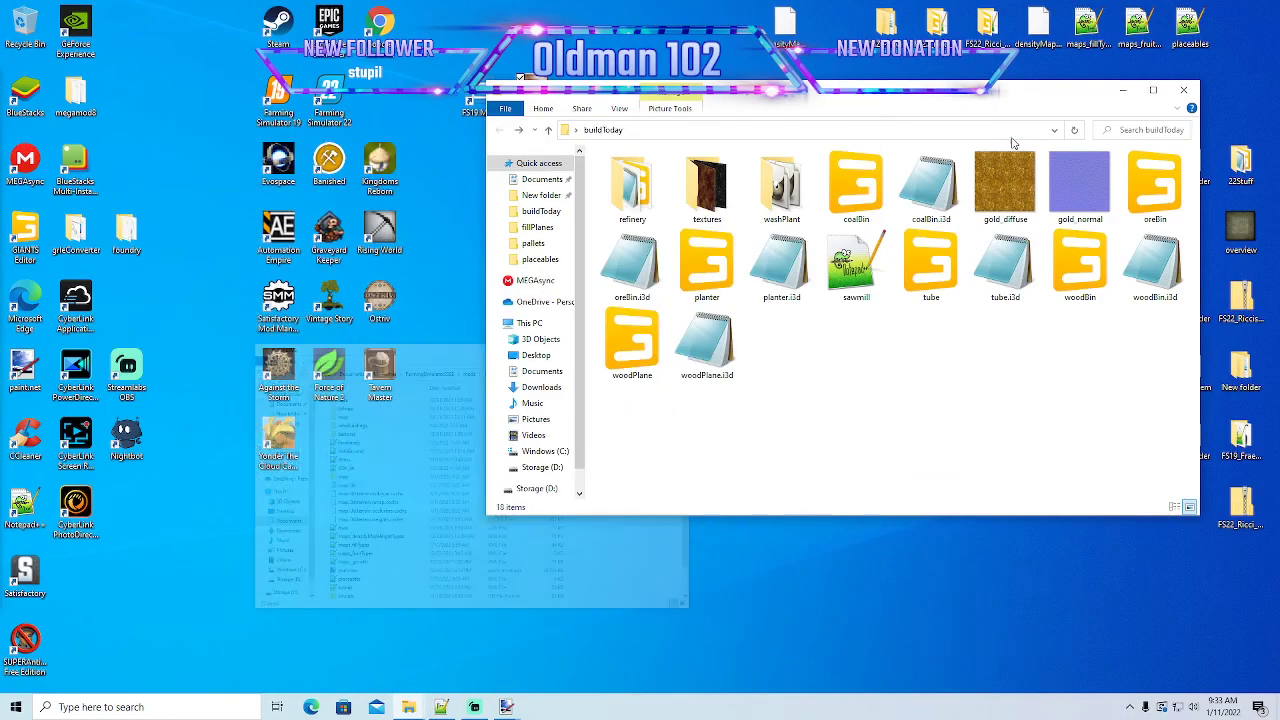
{"action": "left_click", "coordinate": [1122, 90]}
{"action": "right_click", "coordinate": [338, 102]}
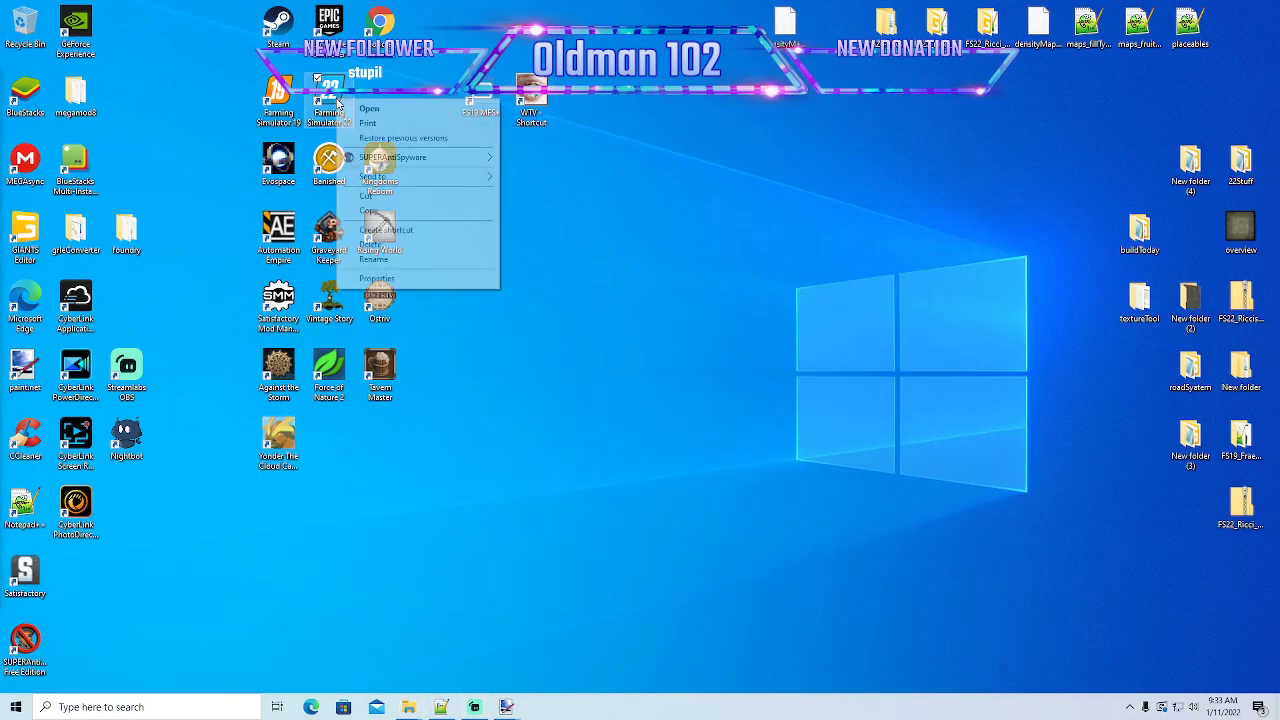
{"action": "left_click", "coordinate": [368, 108]}
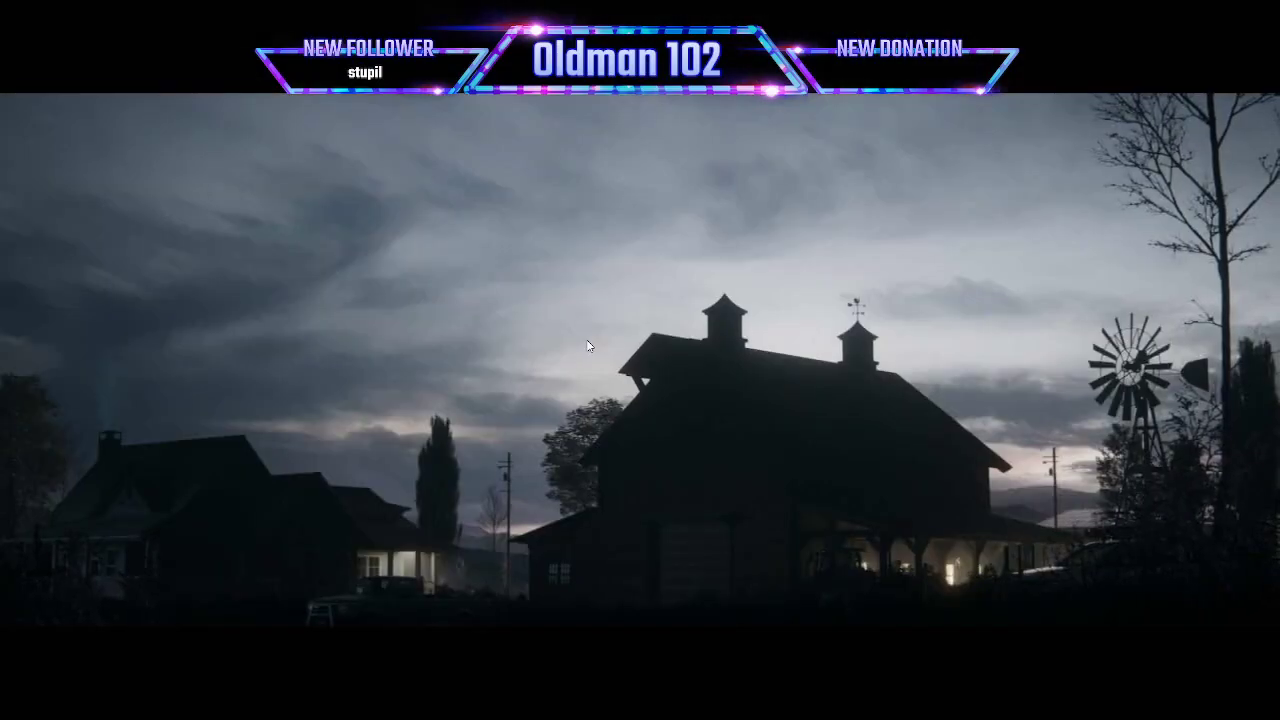
- Start a new career in an empty save slot and load the Riccis Creek map
{"action": "left_click", "coordinate": [587, 341]}
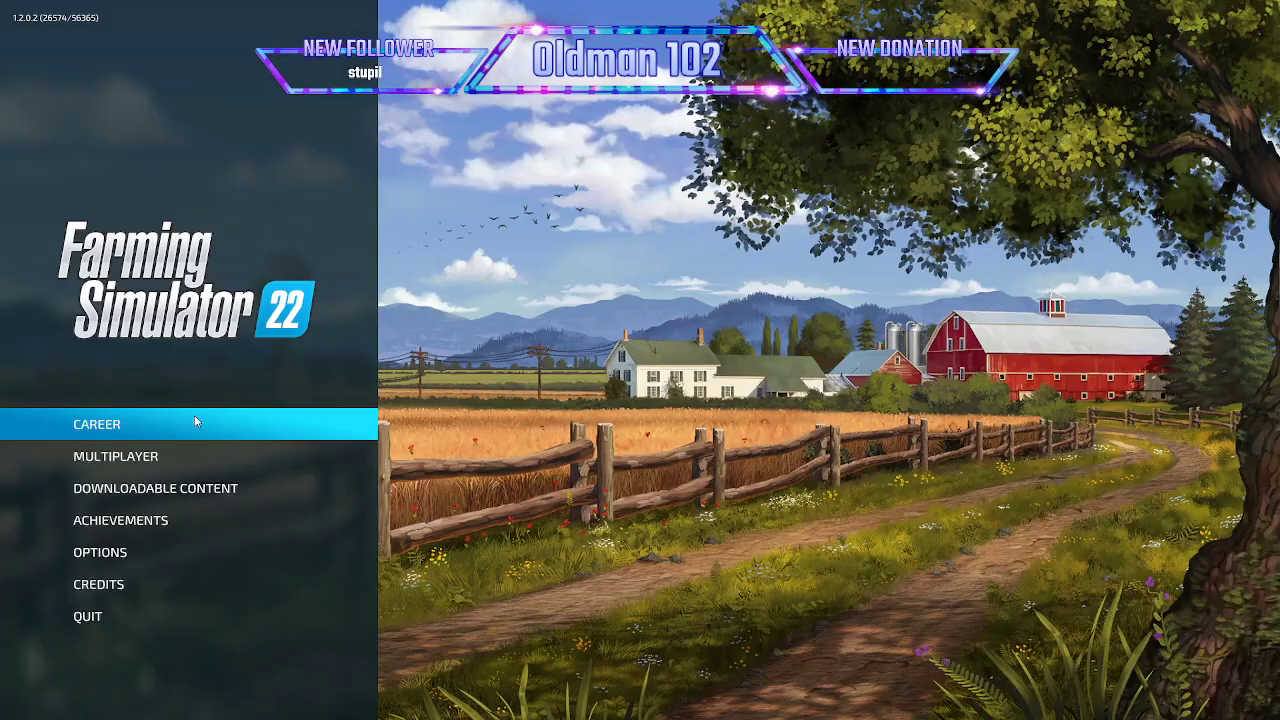
{"action": "left_click", "coordinate": [194, 420]}
{"action": "scroll", "coordinate": [441, 460], "scroll_direction": "down", "scroll_amount": 4}
{"action": "double_click", "coordinate": [581, 474]}
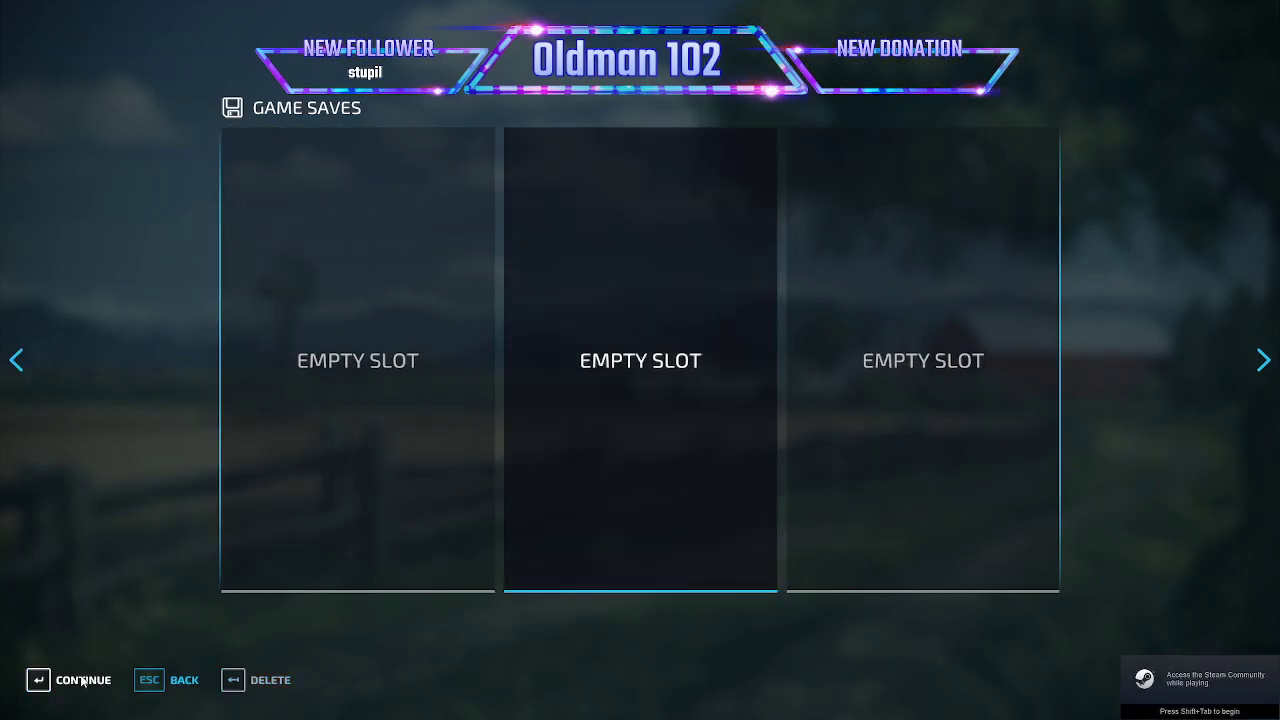
{"action": "left_click", "coordinate": [109, 680]}
{"action": "scroll", "coordinate": [341, 576], "scroll_direction": "down", "scroll_amount": 4}
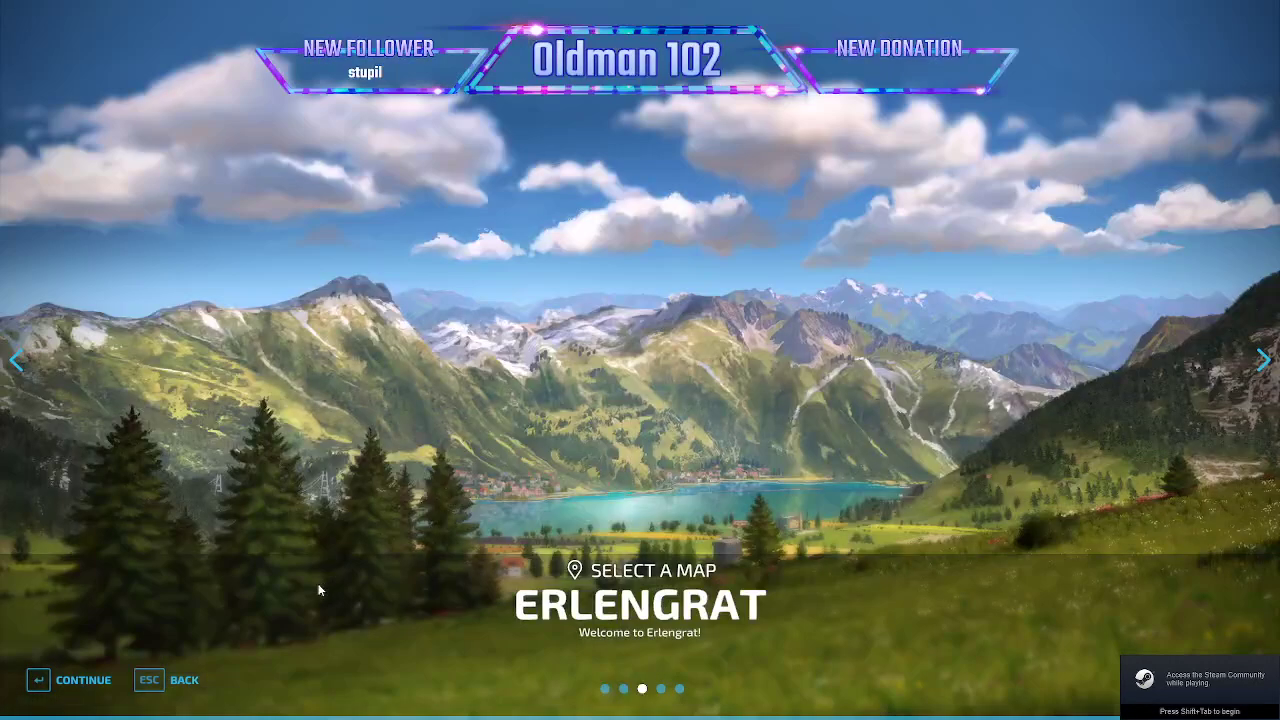
{"action": "left_click", "coordinate": [85, 680]}
{"action": "left_click", "coordinate": [80, 679]}
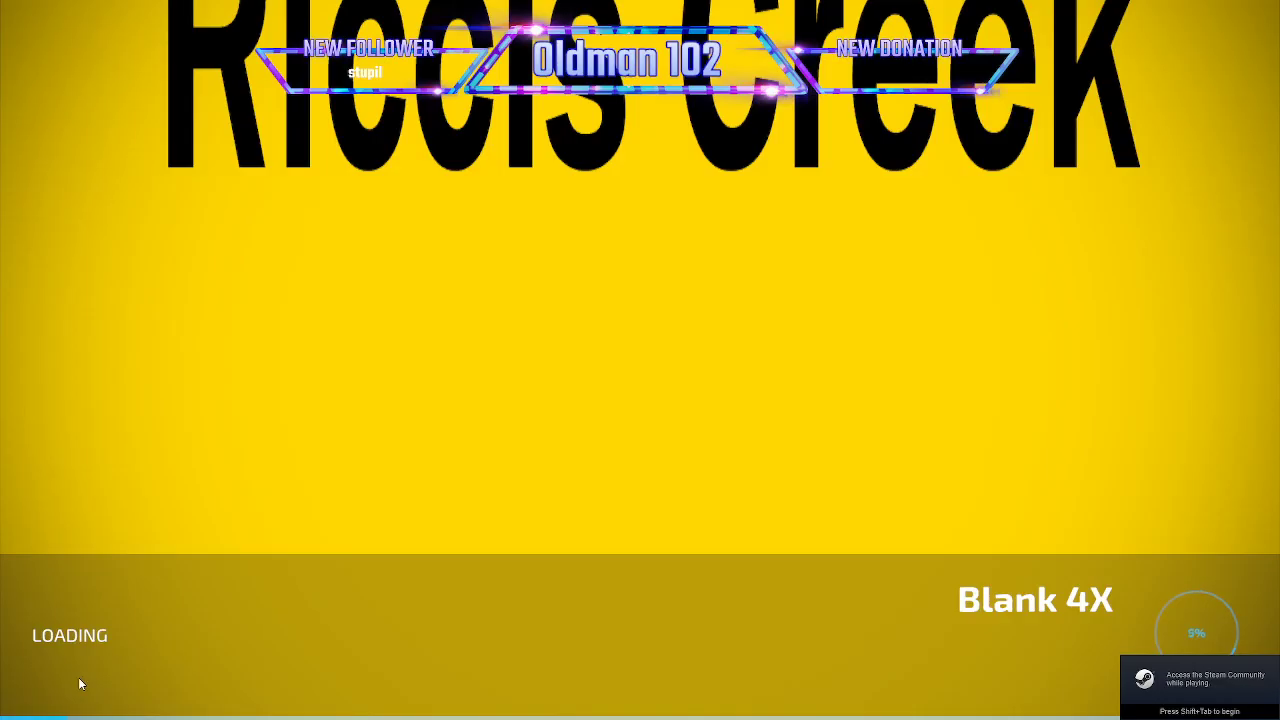
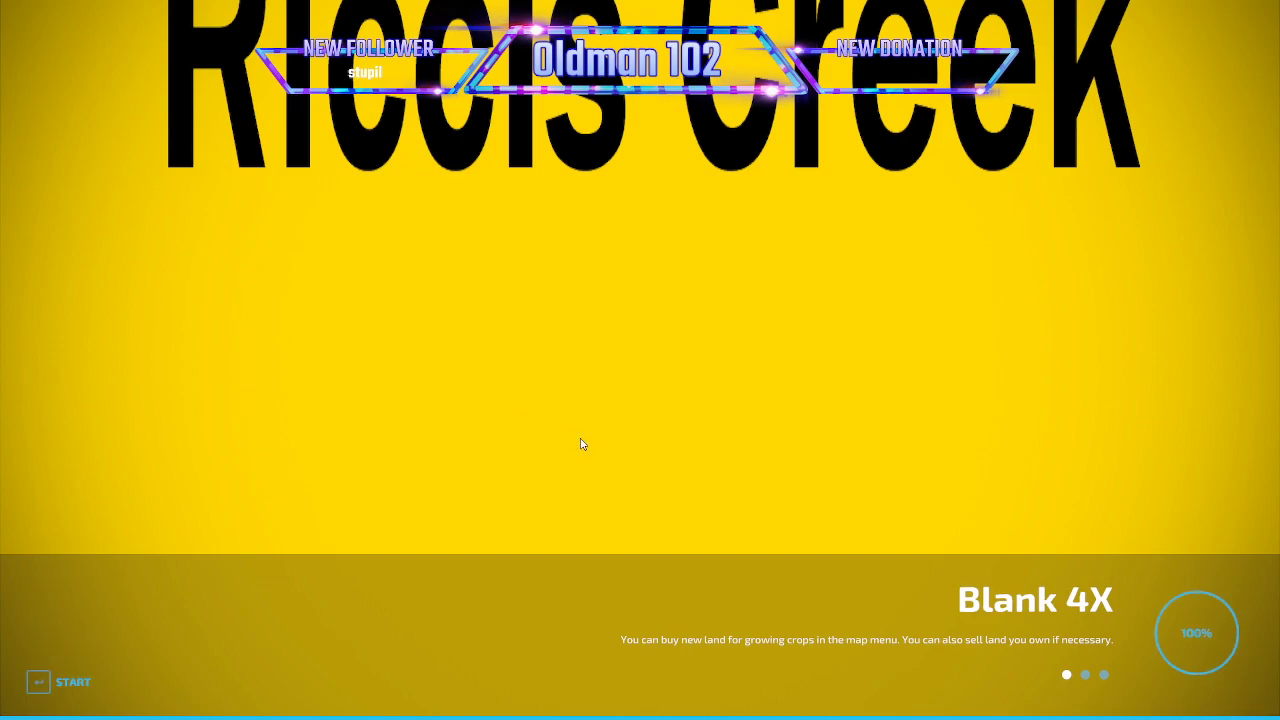
- Start the loaded career, accept the default character and walk off the farmhouse porch into the field
{"action": "left_click", "coordinate": [75, 682]}
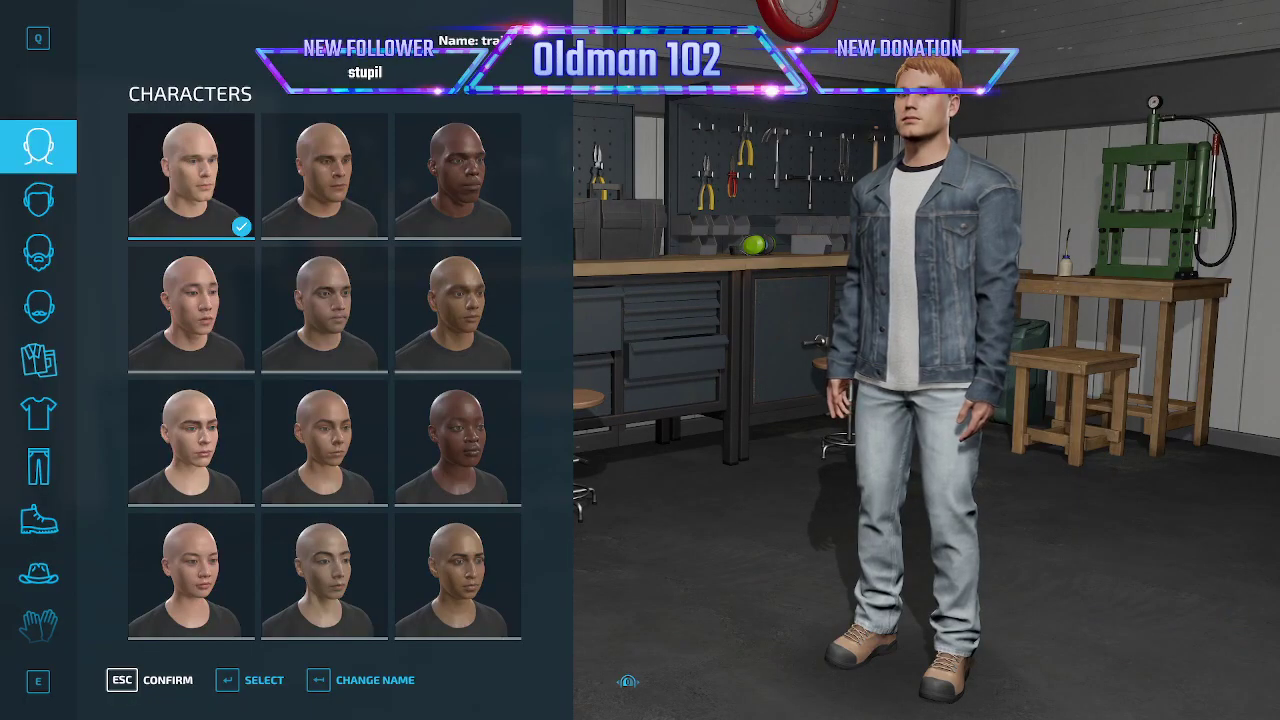
{"action": "key", "text": "Escape"}
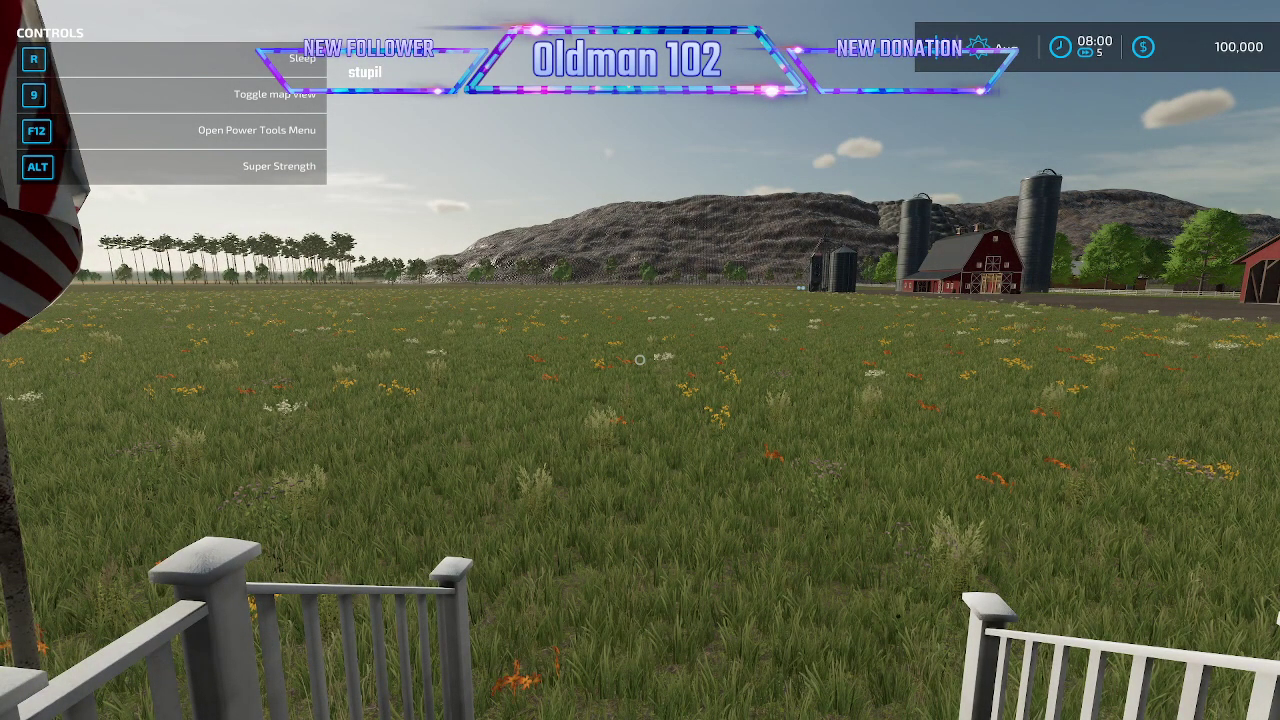
{"action": "key", "text": "w"}
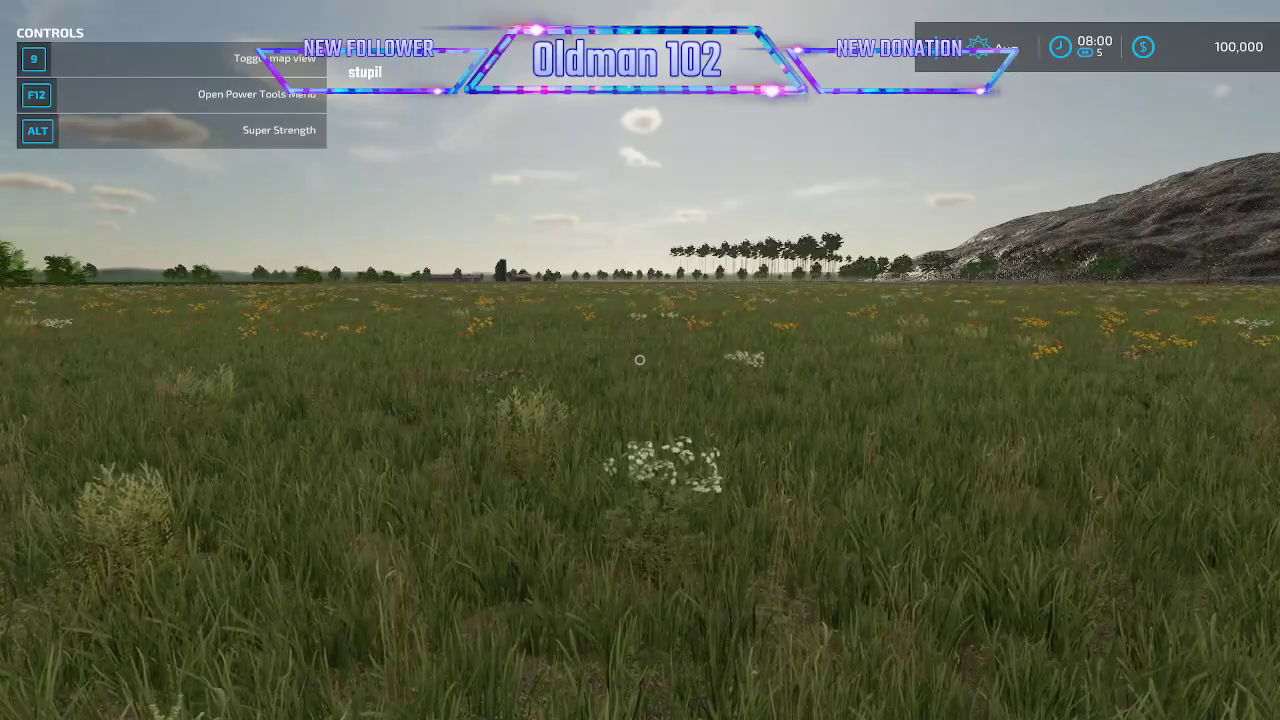
- Add 2,000,000 to the farm's account with the Power Tools Add/remove money action
{"action": "key", "text": "F12"}
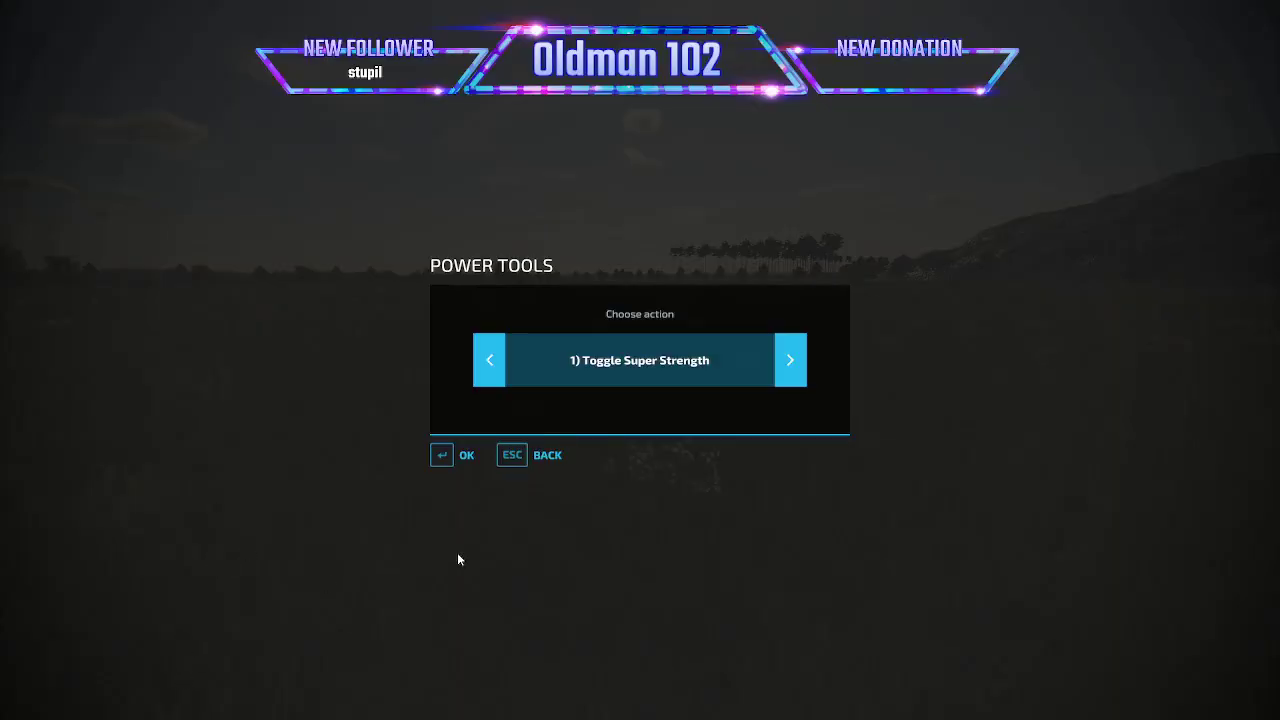
{"action": "left_click", "coordinate": [494, 372]}
{"action": "left_click", "coordinate": [494, 370]}
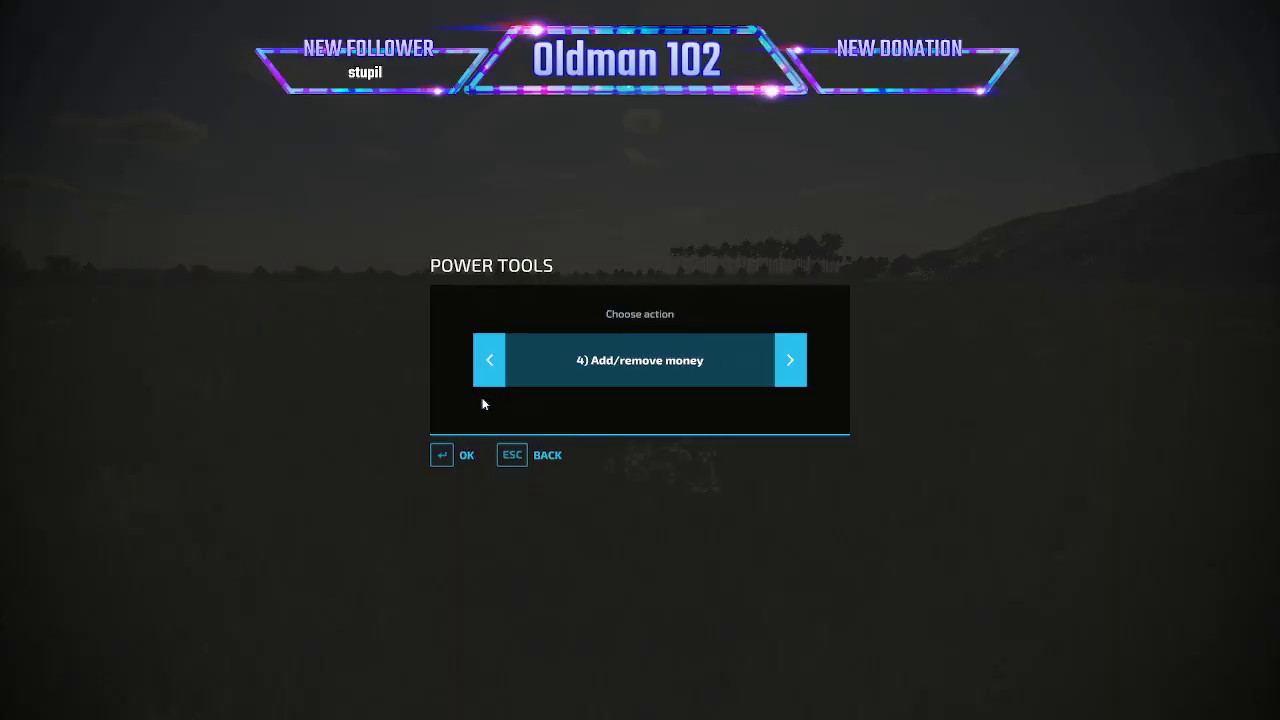
{"action": "left_click", "coordinate": [466, 456]}
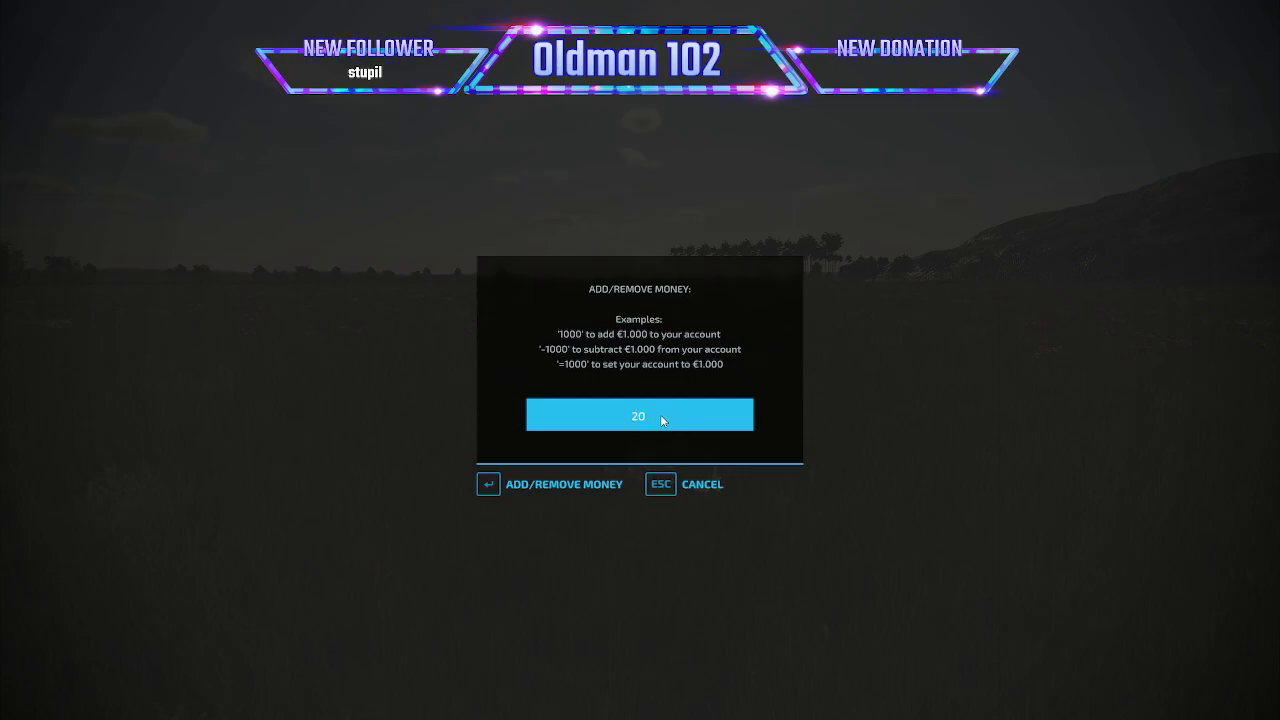
{"action": "key", "text": "Return"}
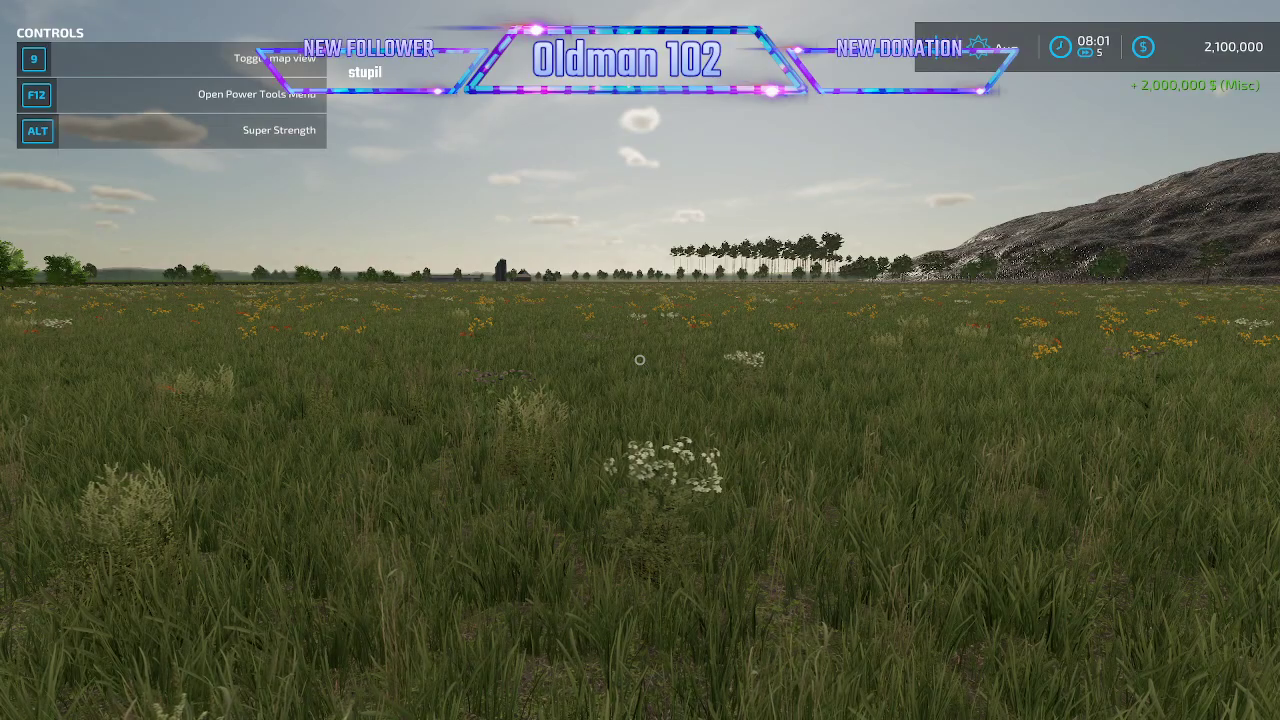
- Enter construction mode from the shop and show the production factories
{"action": "key", "text": "p"}
{"action": "scroll", "coordinate": [45, 520], "scroll_direction": "down", "scroll_amount": 1}
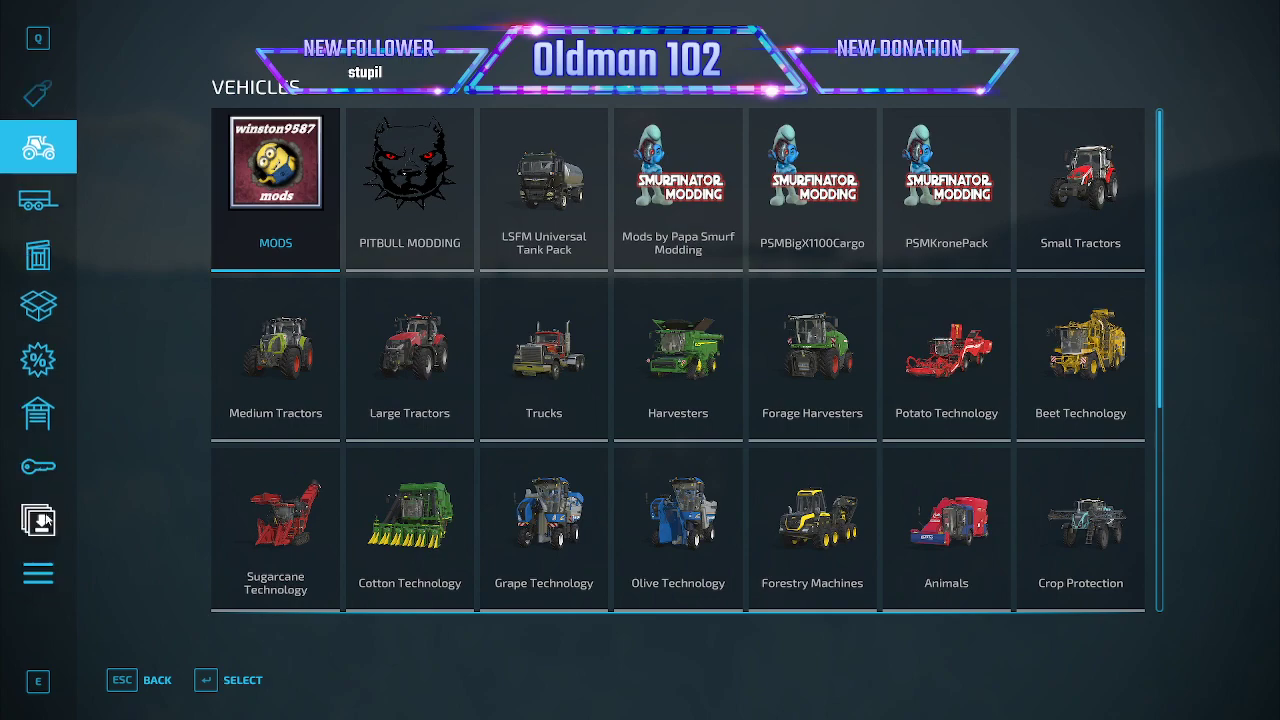
{"action": "left_click", "coordinate": [39, 572]}
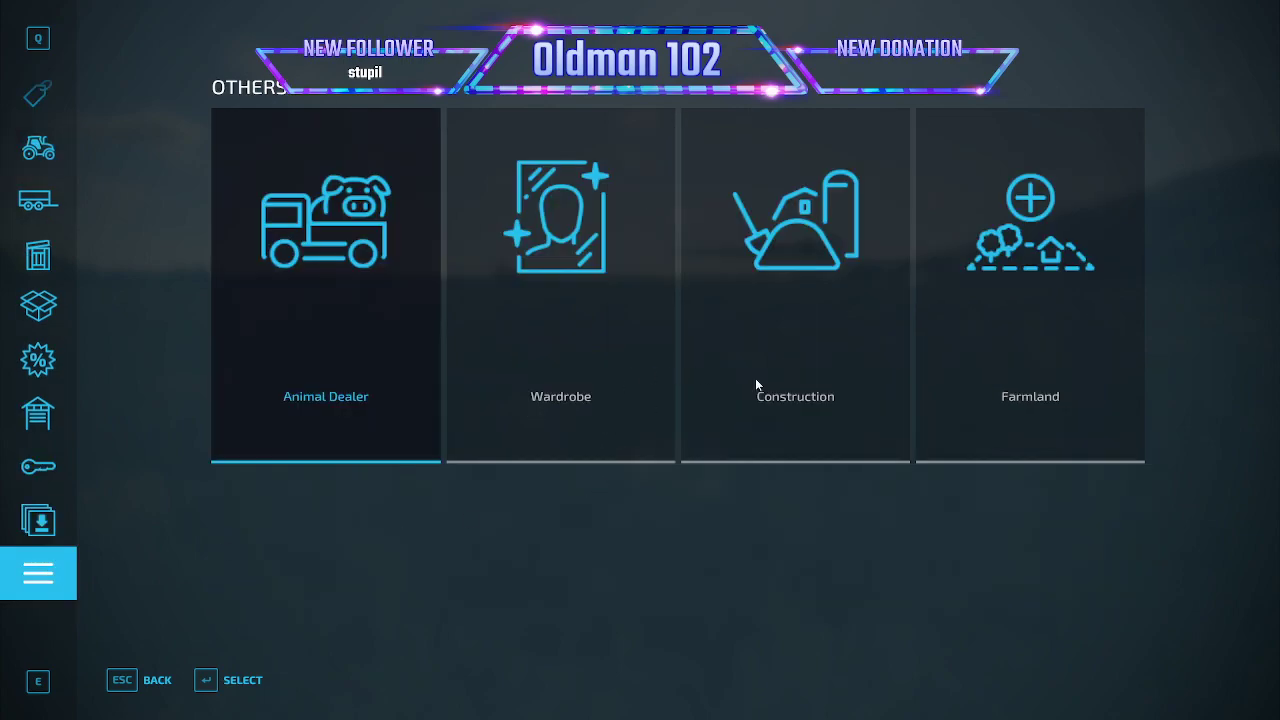
{"action": "left_click", "coordinate": [756, 384]}
{"action": "left_click", "coordinate": [436, 503]}
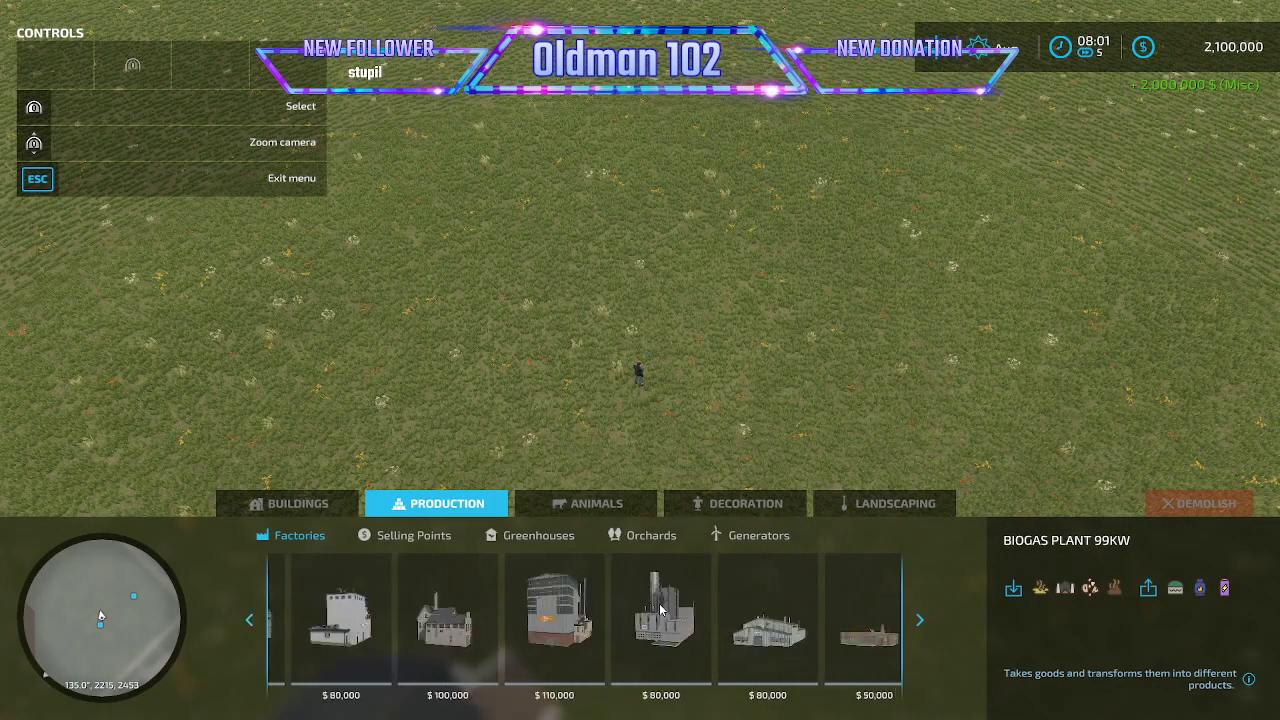
- Preview the Silt Mine, Sand Mine and Wonder Worm factories over the field without placing them
{"action": "scroll", "coordinate": [660, 607], "scroll_direction": "down", "scroll_amount": 10}
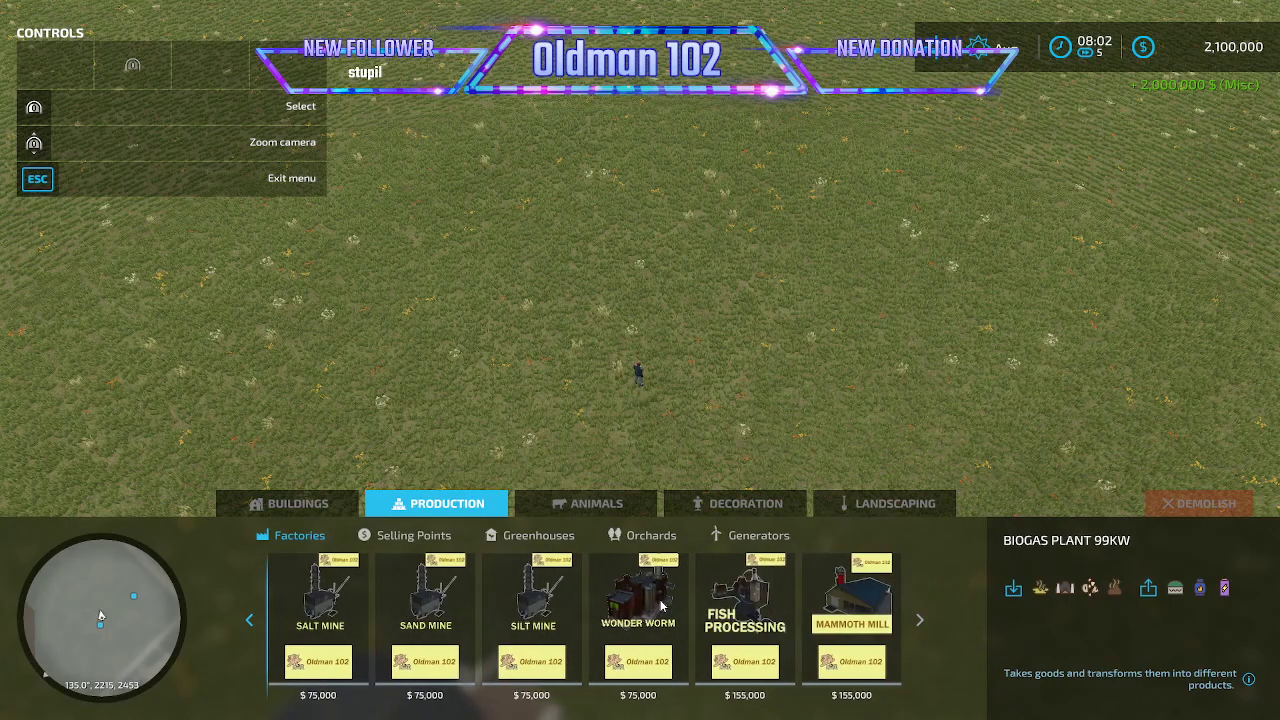
{"action": "left_click", "coordinate": [535, 640]}
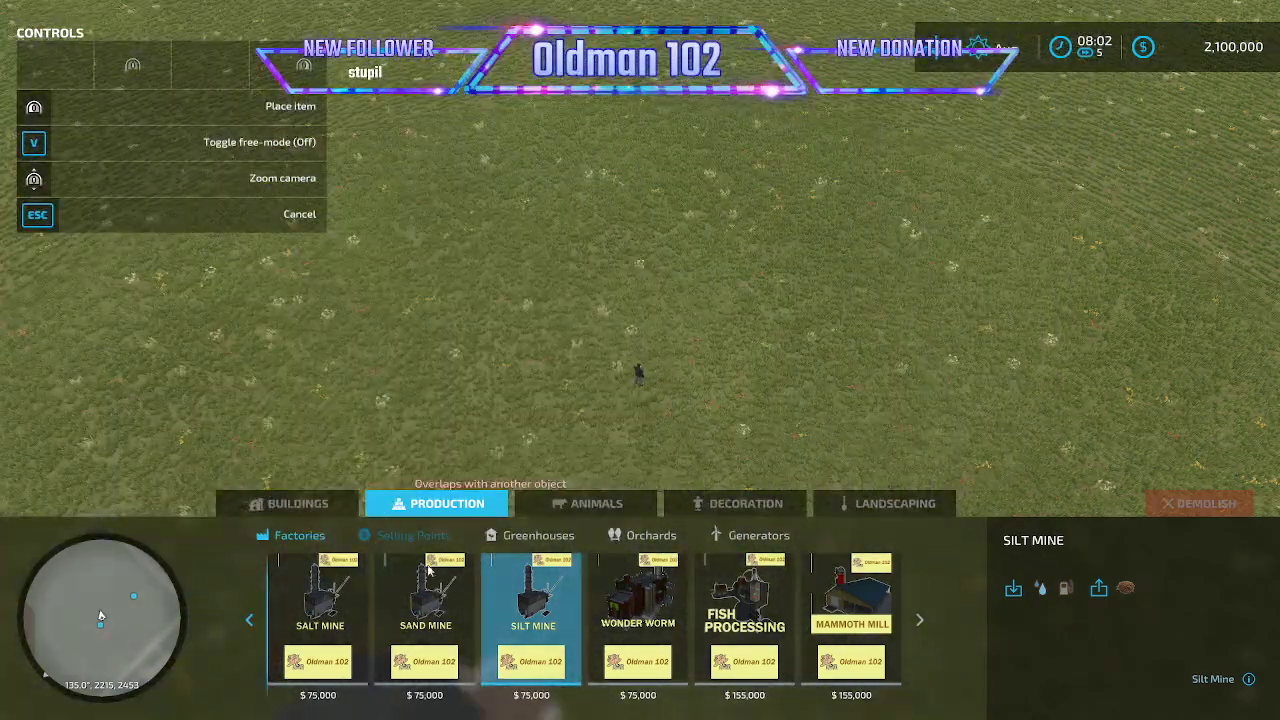
{"action": "left_click", "coordinate": [428, 592]}
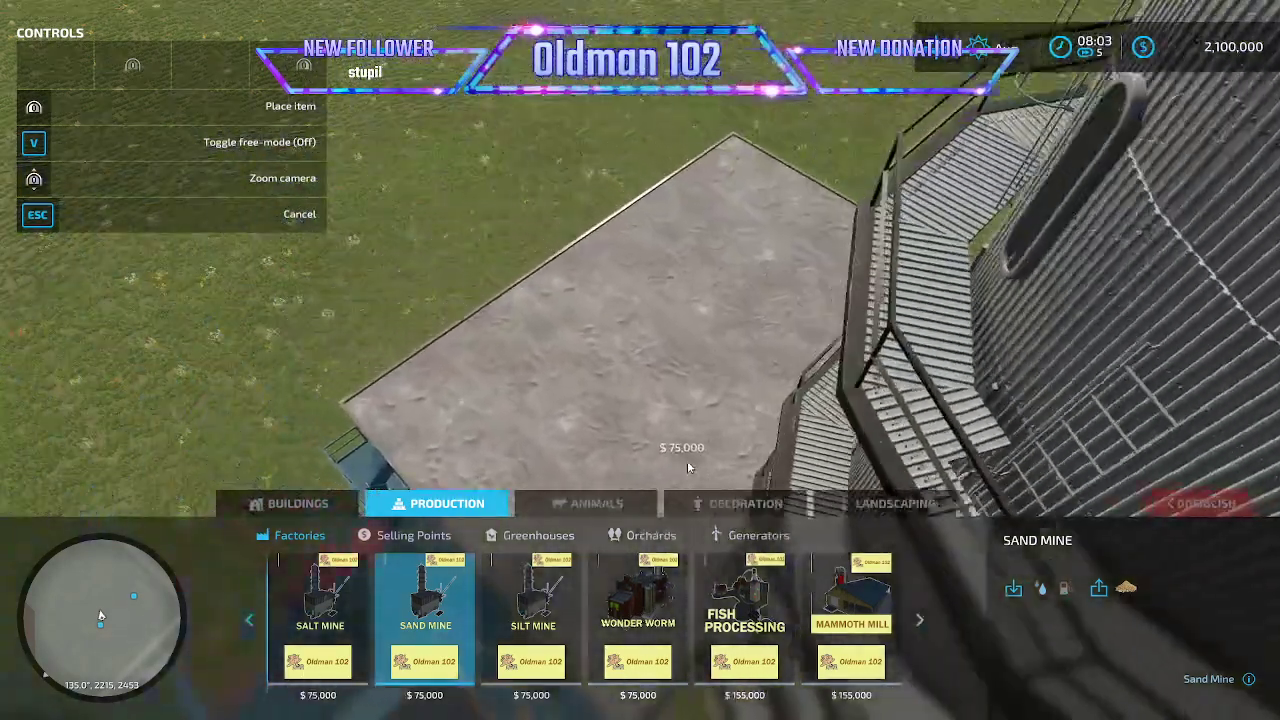
{"action": "left_click", "coordinate": [638, 600]}
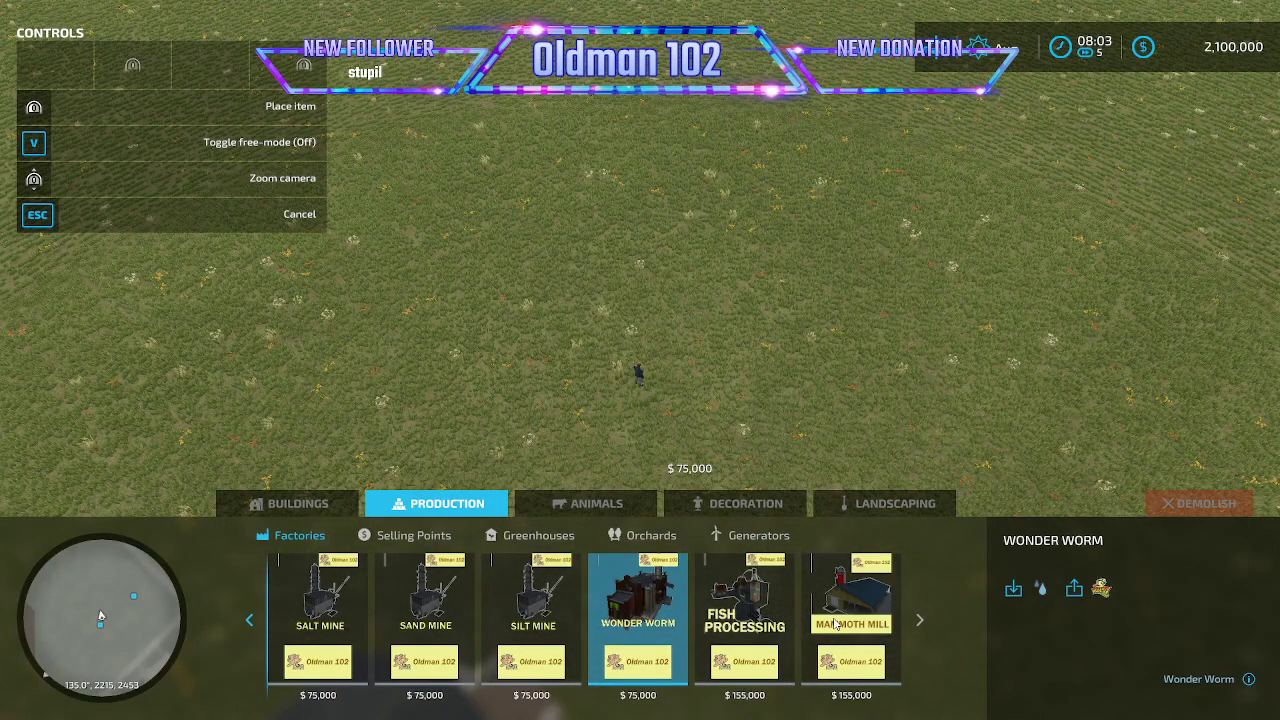
- Place the Mammoth Mill factory in the field beside the player, leave construction mode and walk around it
{"action": "left_click", "coordinate": [838, 624]}
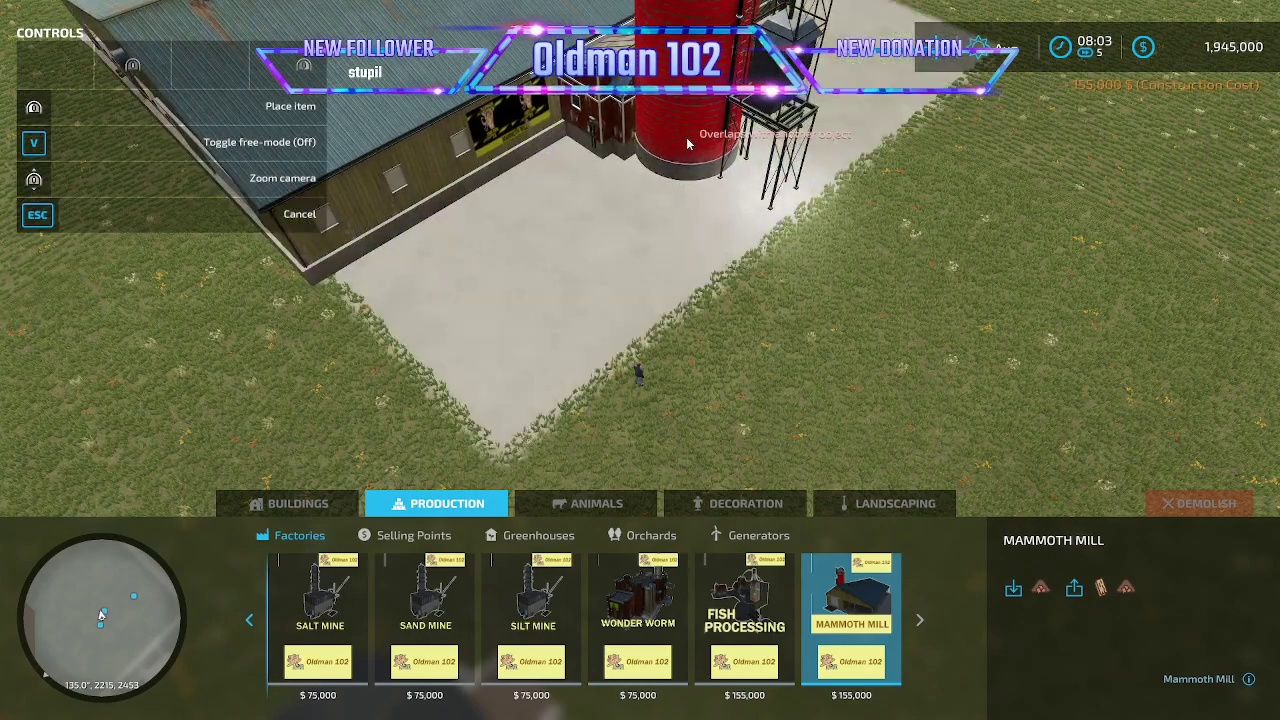
{"action": "key", "text": "Escape"}
{"action": "key", "text": "Escape"}
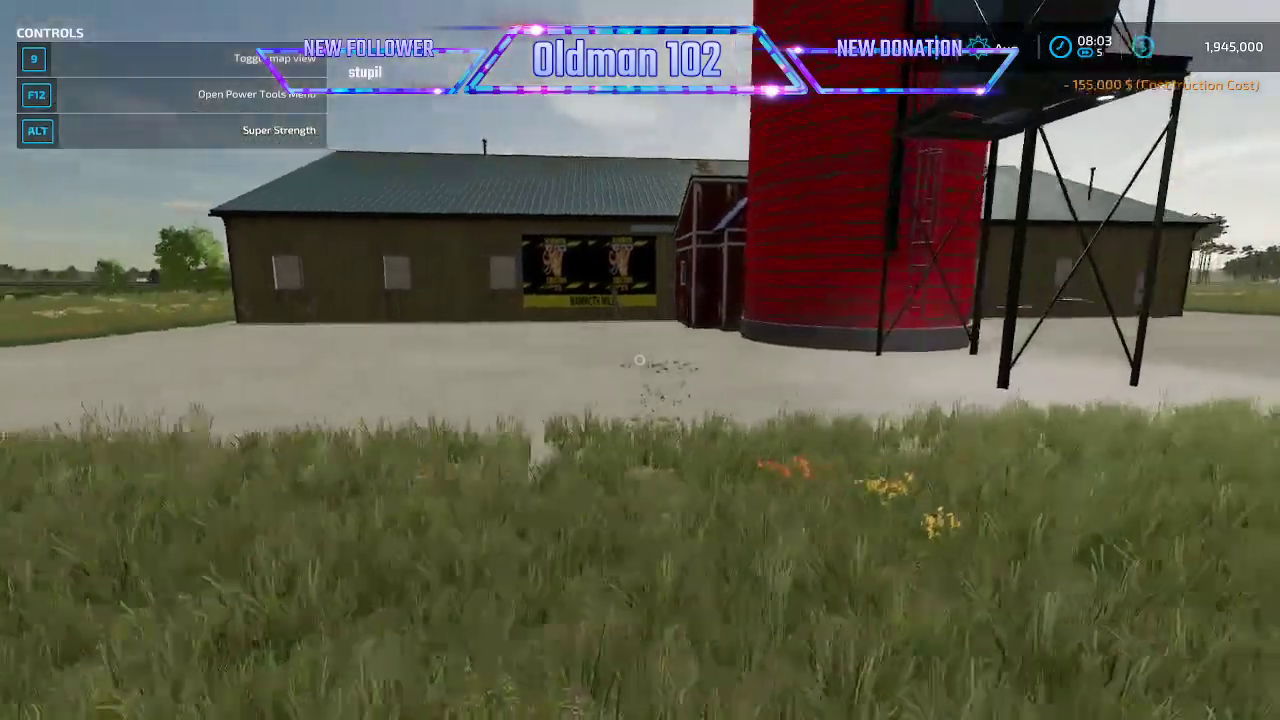
{"action": "key", "text": "d"}
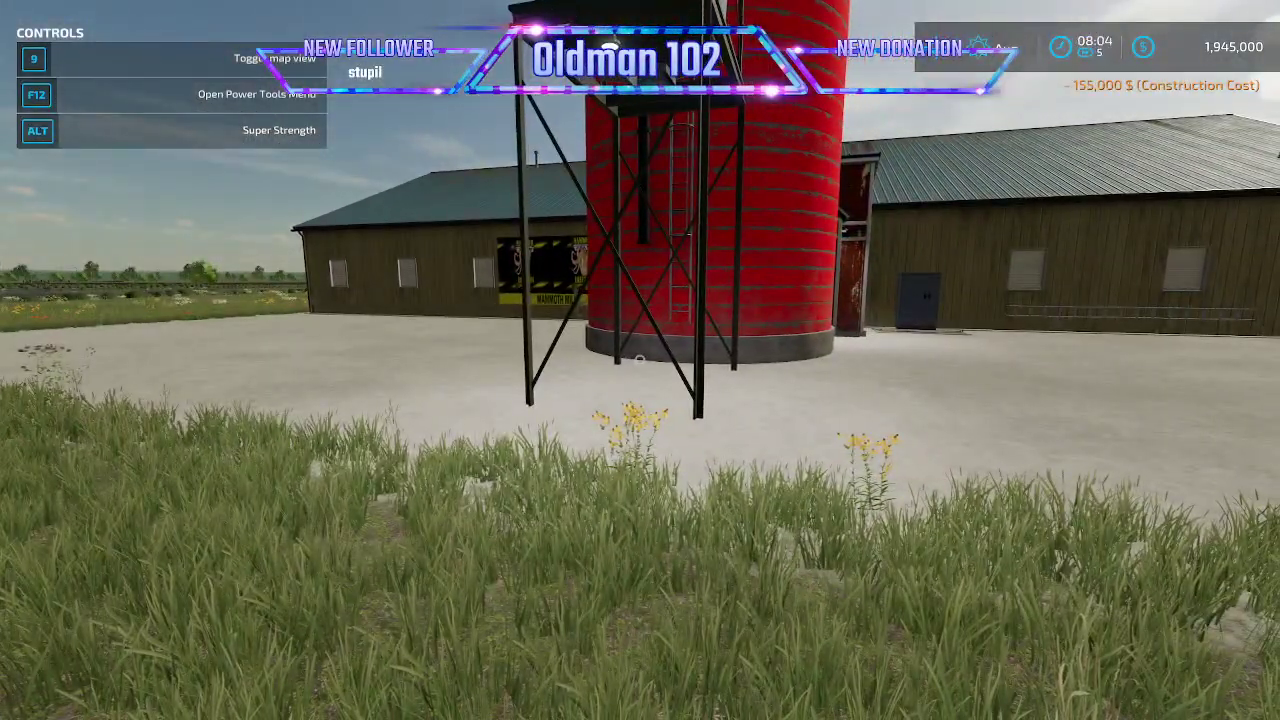
- Switch to Notepad++, reload log.txt, check its entries for errors and warnings, and return to the game
{"action": "key", "text": "alt+Tab"}
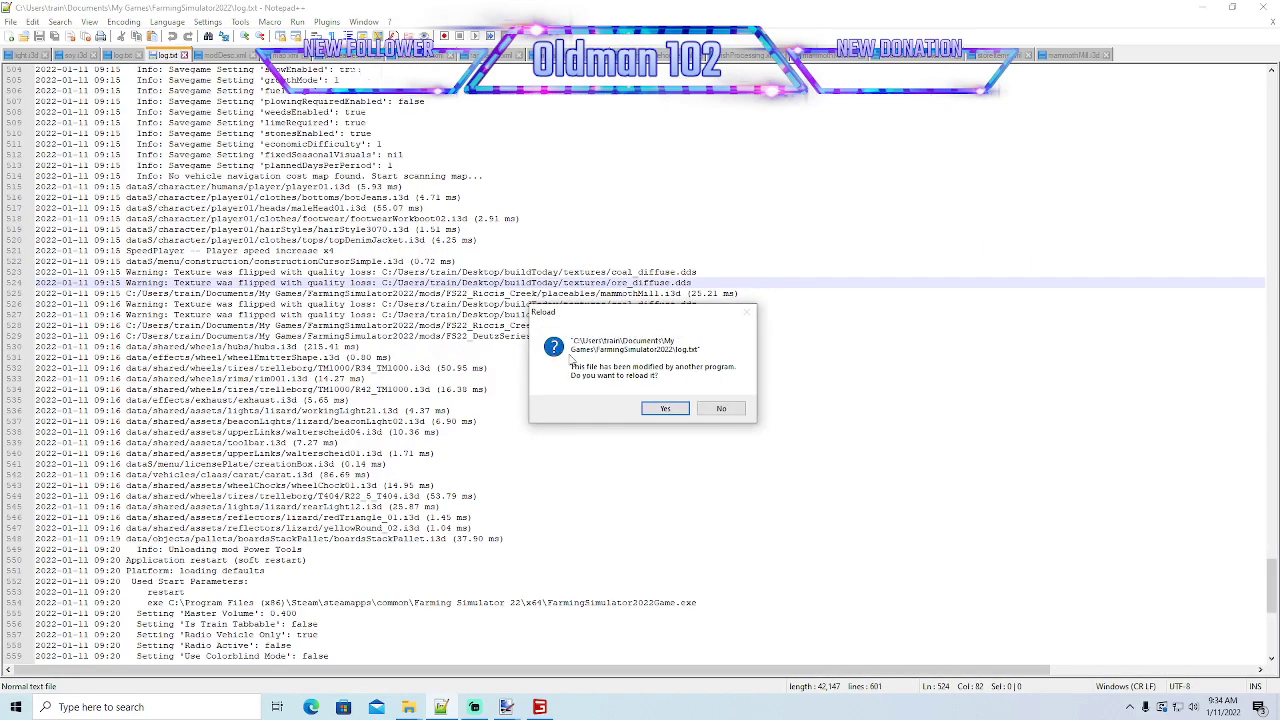
{"action": "left_click", "coordinate": [664, 408]}
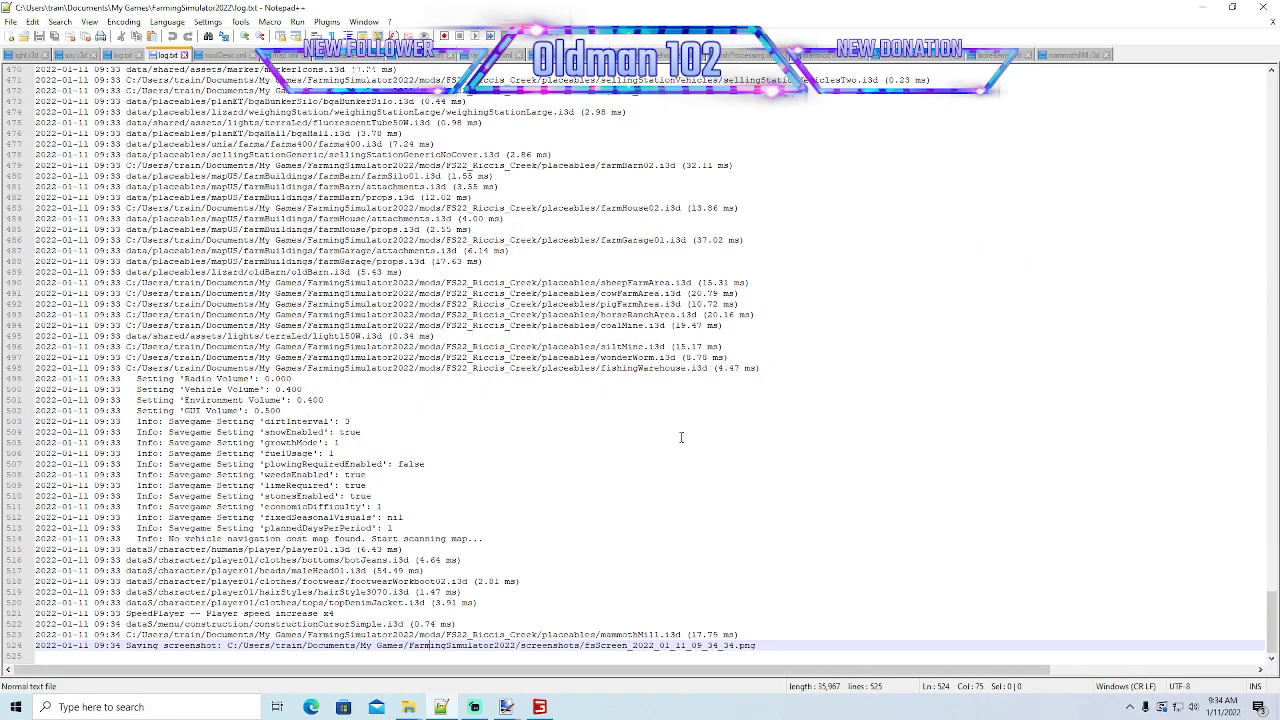
{"action": "scroll", "coordinate": [681, 437], "scroll_direction": "up", "scroll_amount": 17}
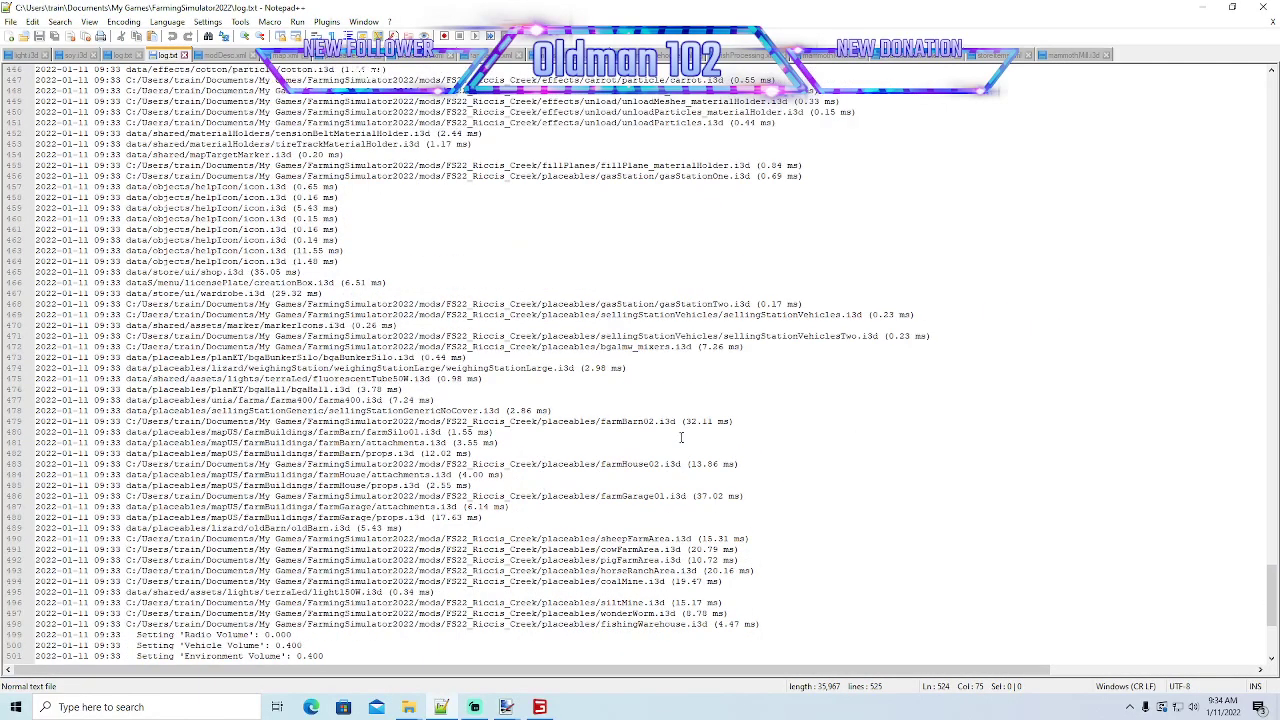
{"action": "scroll", "coordinate": [681, 437], "scroll_direction": "up", "scroll_amount": 20}
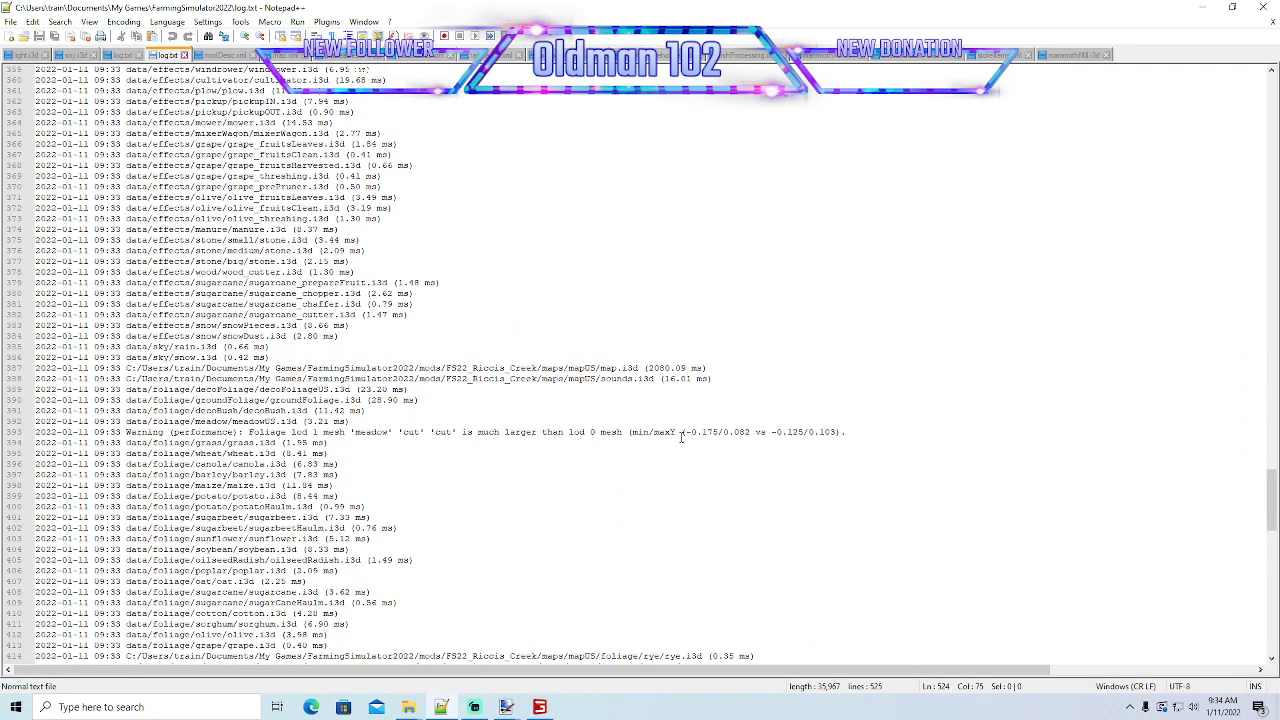
{"action": "scroll", "coordinate": [681, 437], "scroll_direction": "up", "scroll_amount": 20}
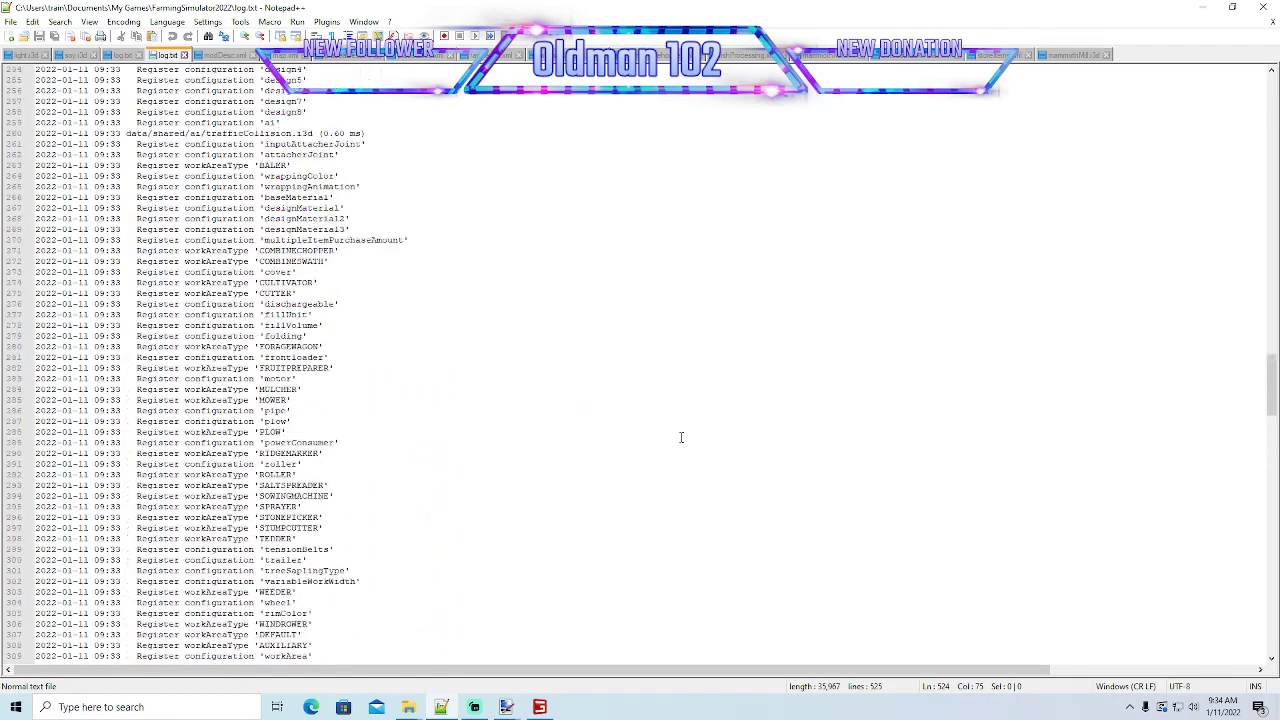
{"action": "scroll", "coordinate": [681, 437], "scroll_direction": "up", "scroll_amount": 6}
{"action": "left_click", "coordinate": [1201, 10]}
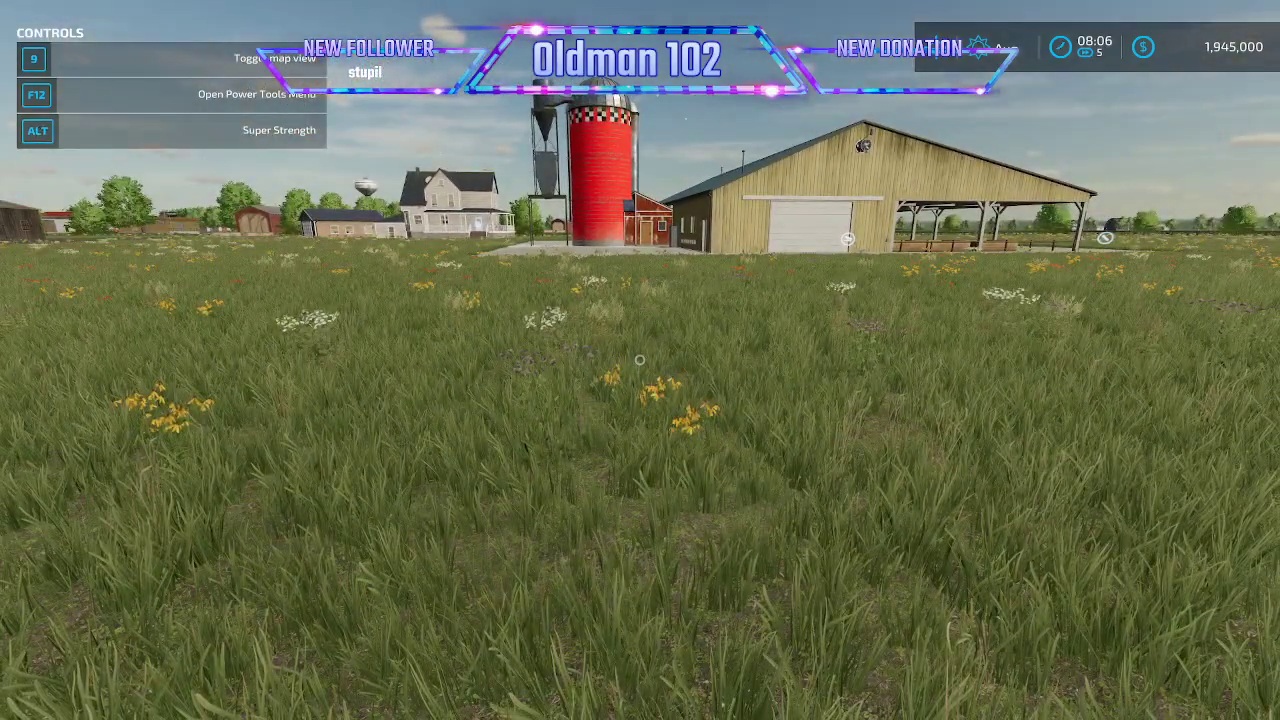
- Lease the modded Deutz-Fahr Series 9 tractor with its default 9290 TTV configuration
{"action": "key", "text": "p"}
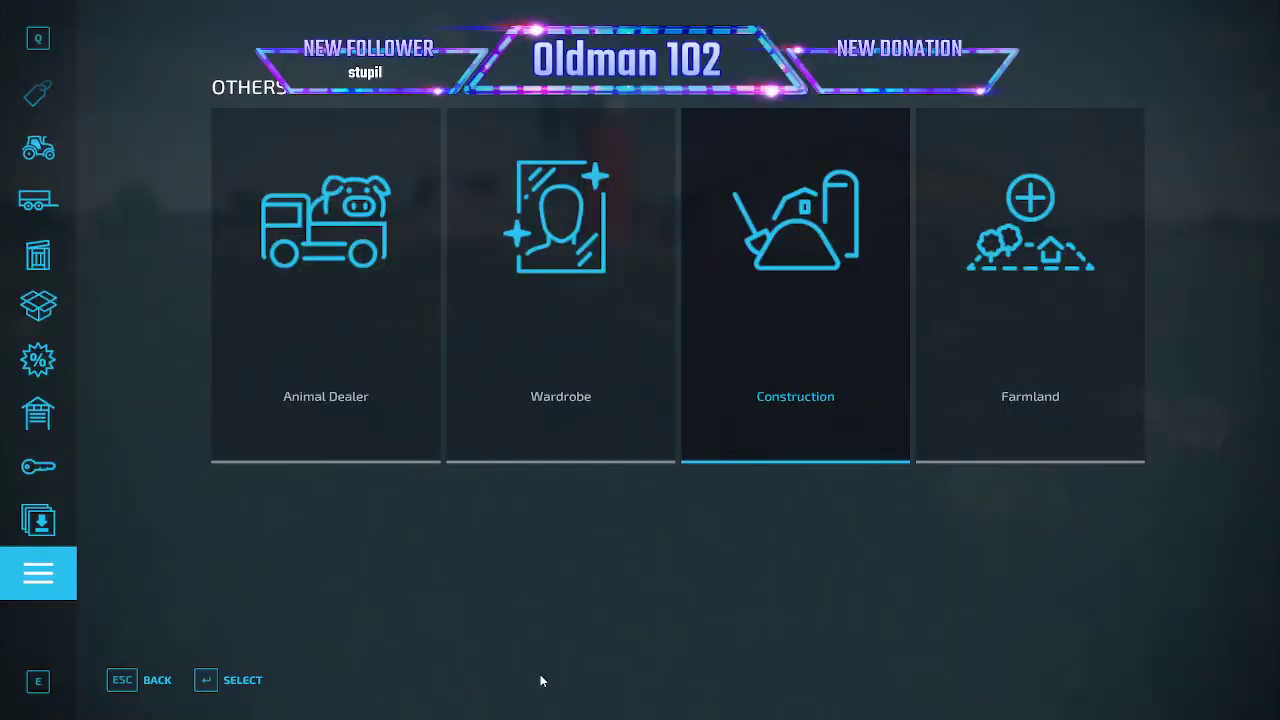
{"action": "left_click", "coordinate": [40, 150]}
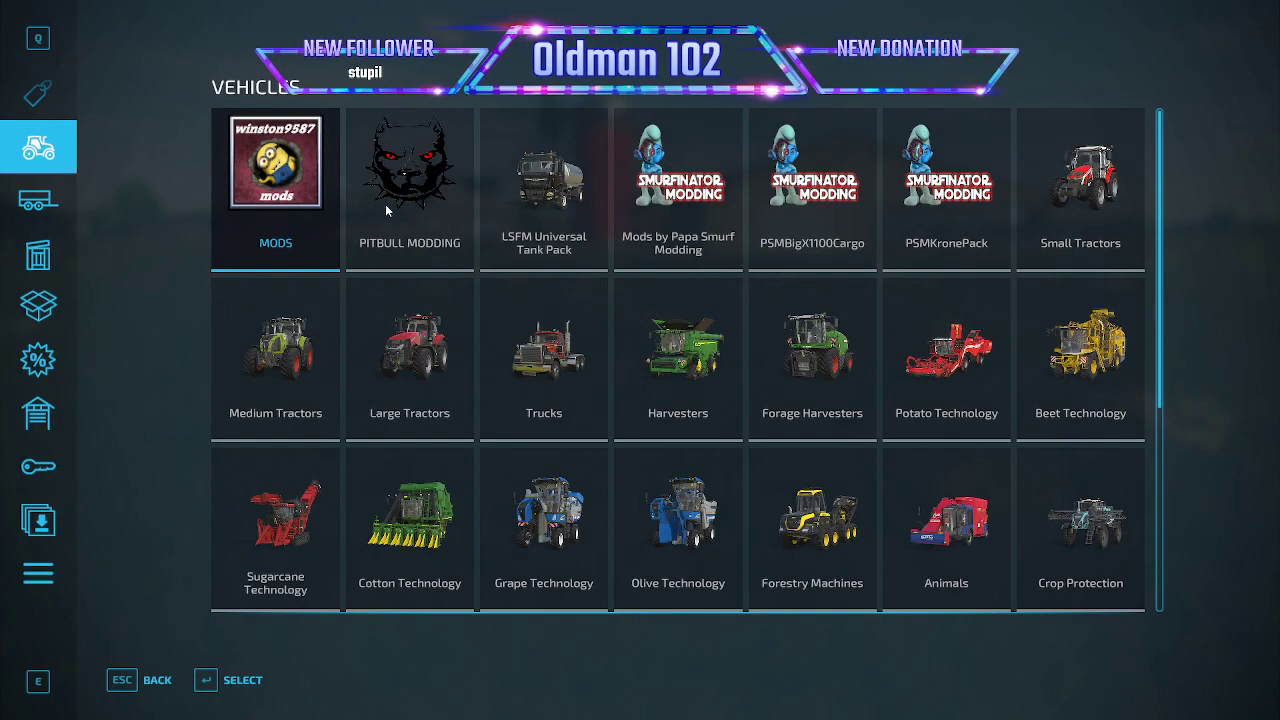
{"action": "left_click", "coordinate": [288, 192]}
{"action": "left_click", "coordinate": [788, 333]}
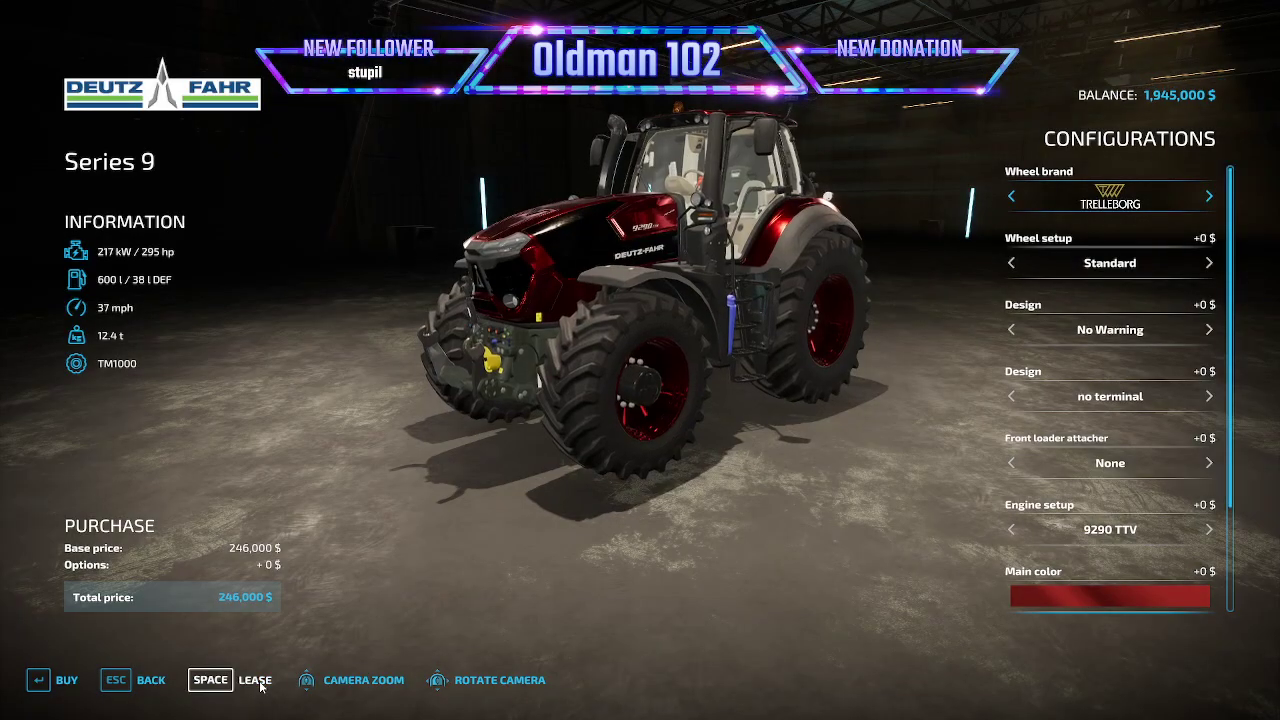
{"action": "left_click", "coordinate": [261, 686]}
{"action": "left_click", "coordinate": [455, 474]}
{"action": "left_click", "coordinate": [450, 450]}
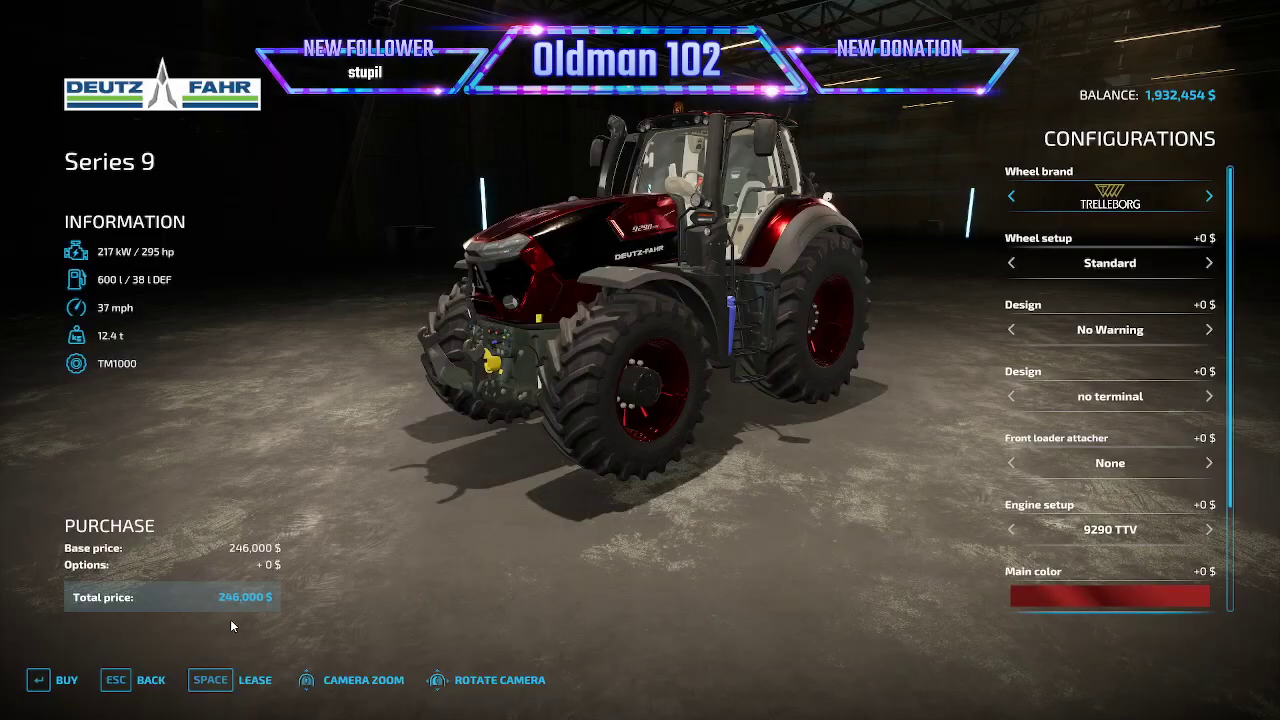
- Lease the Claas Carat 140 TD trailer with the Extension configuration
{"action": "key", "text": "Escape"}
{"action": "left_click", "coordinate": [42, 198]}
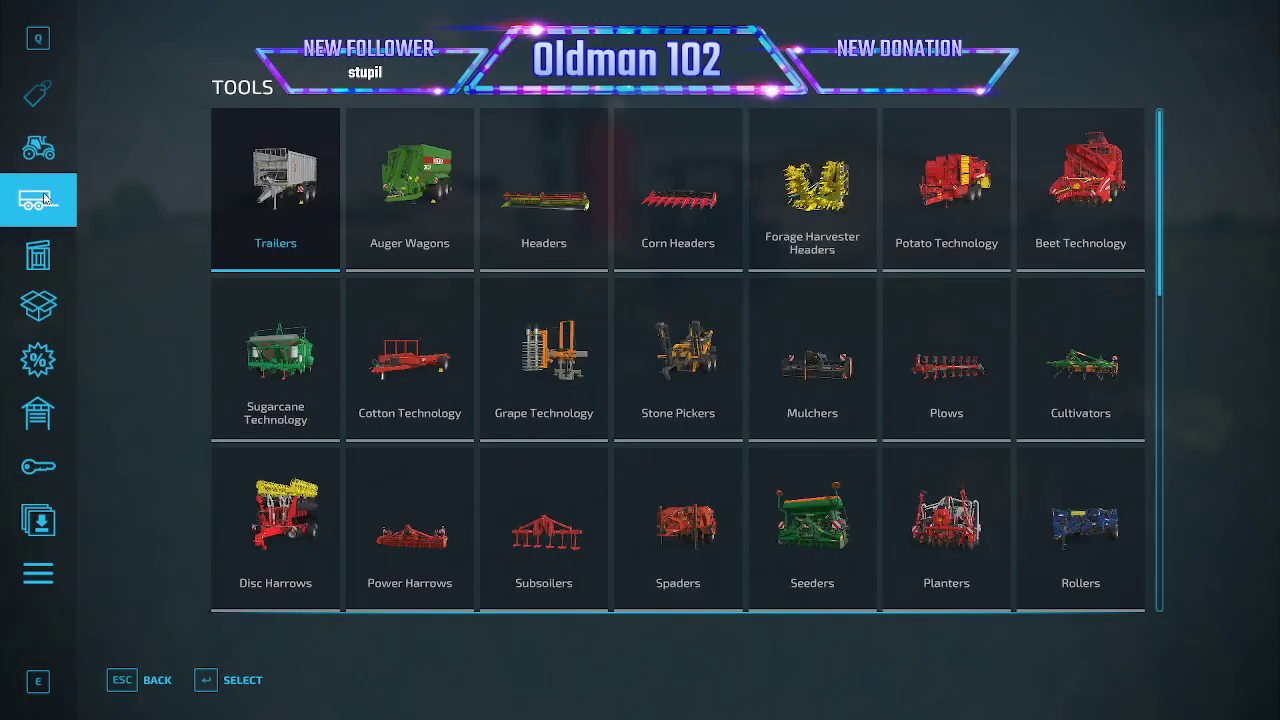
{"action": "left_click", "coordinate": [276, 200]}
{"action": "left_click", "coordinate": [820, 300]}
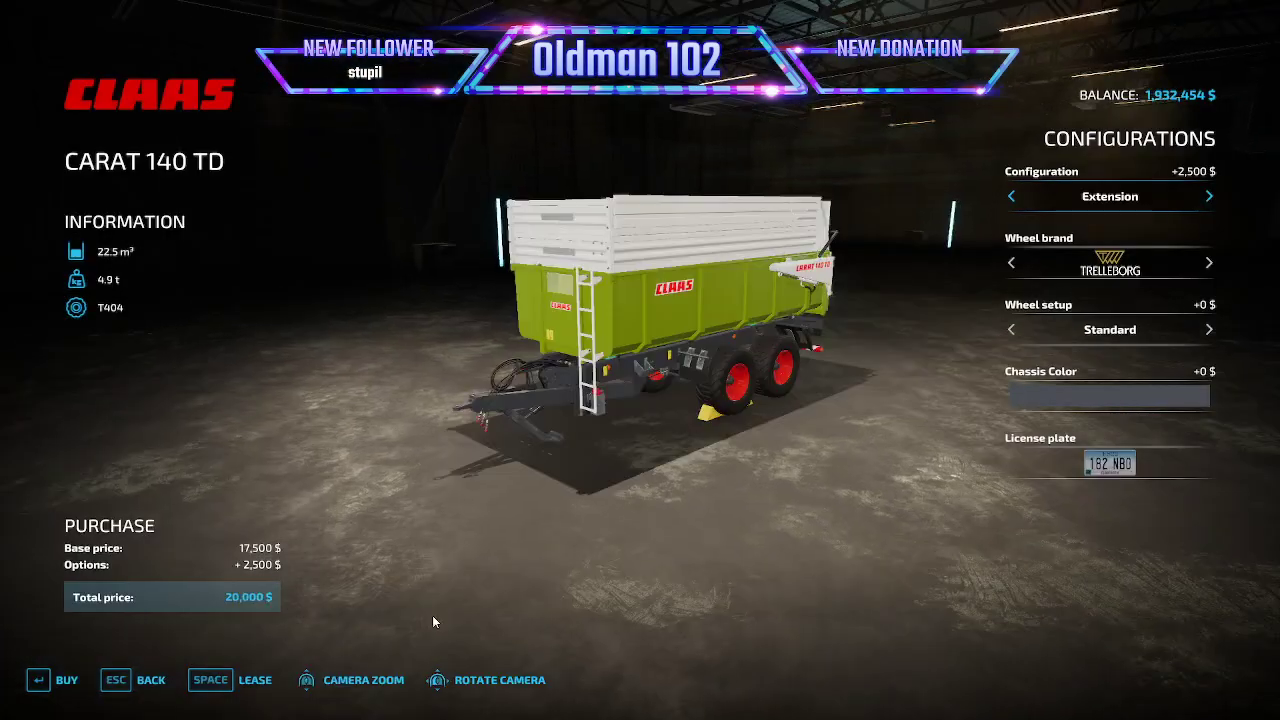
{"action": "left_click", "coordinate": [255, 680]}
{"action": "left_click", "coordinate": [469, 475]}
{"action": "left_click", "coordinate": [470, 449]}
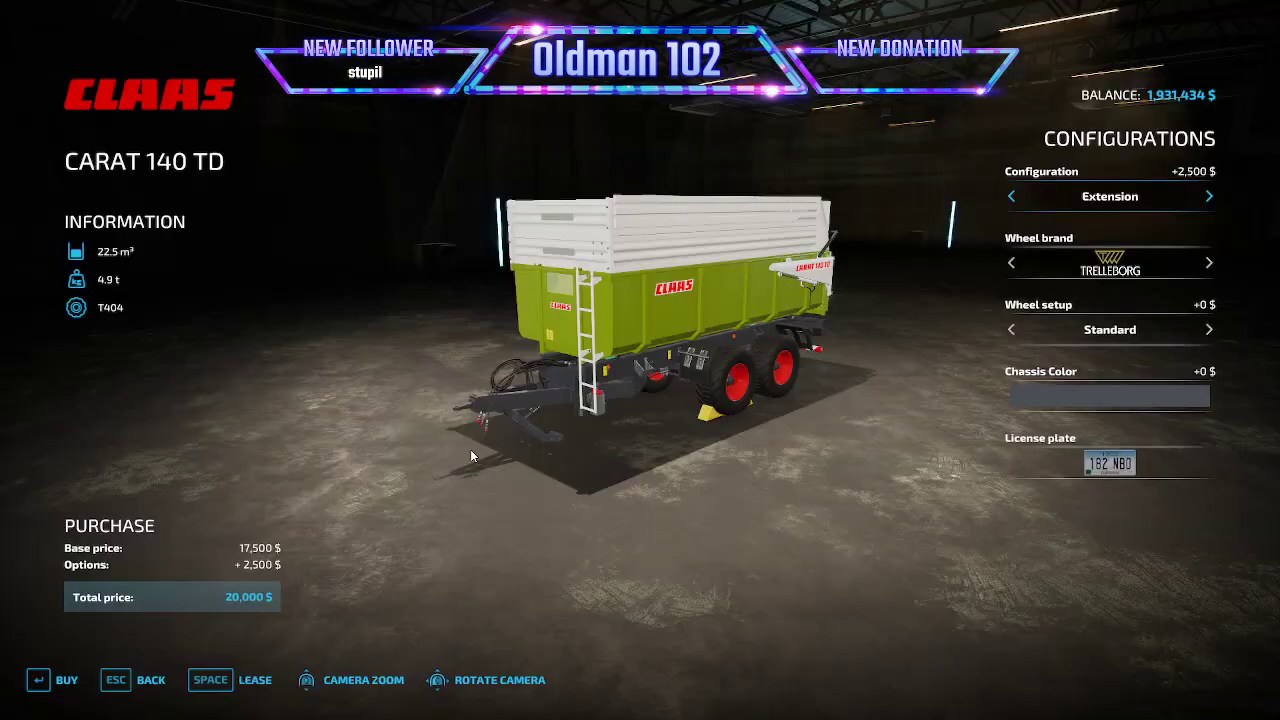
- Leave the shop and attach the Carat 140 TD trailer to the Deutz-Fahr tractor
{"action": "key", "text": "Escape"}
{"action": "key", "text": "Escape"}
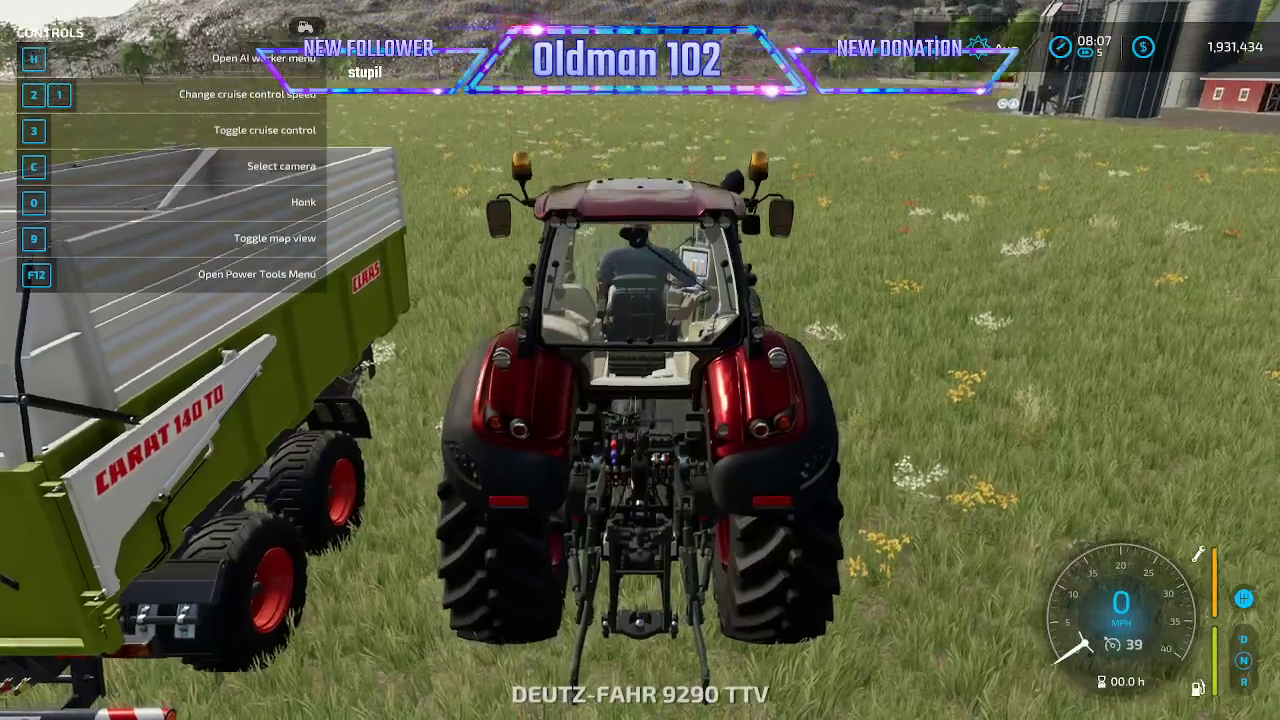
{"action": "scroll", "coordinate": [640, 360], "scroll_direction": "down", "scroll_amount": 5}
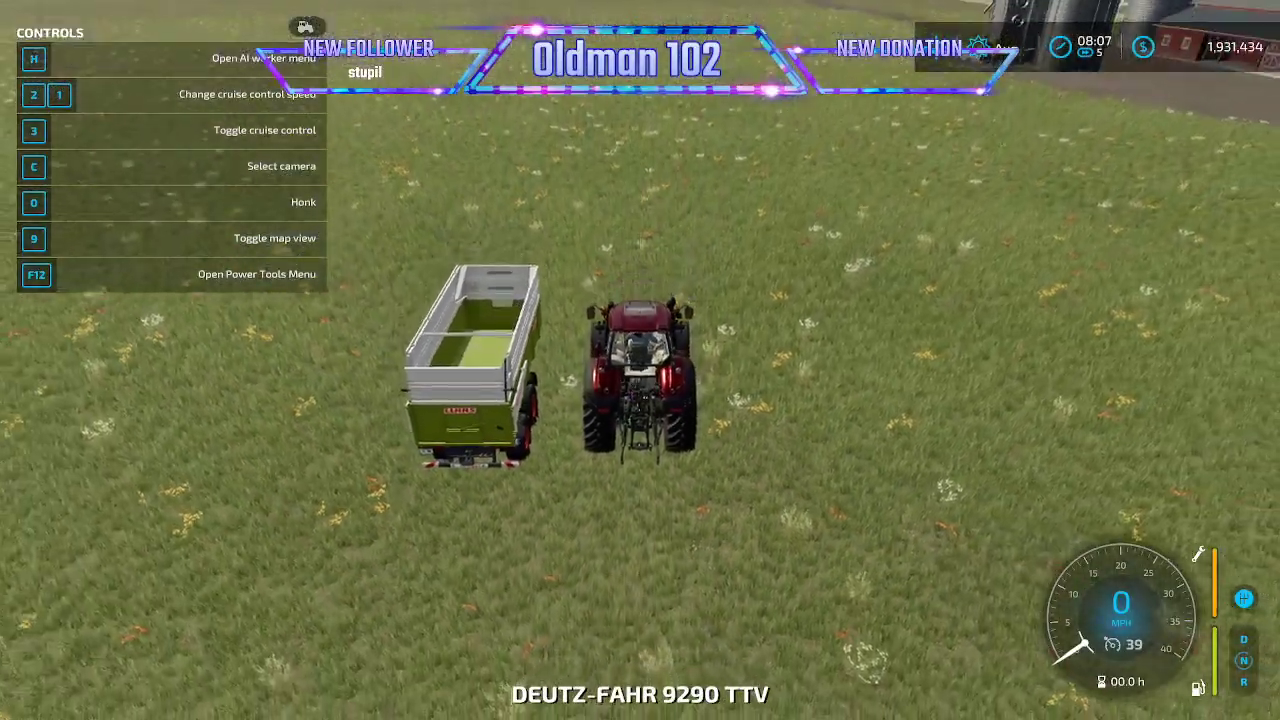
{"action": "key", "text": "w"}
{"action": "key", "text": "w"}
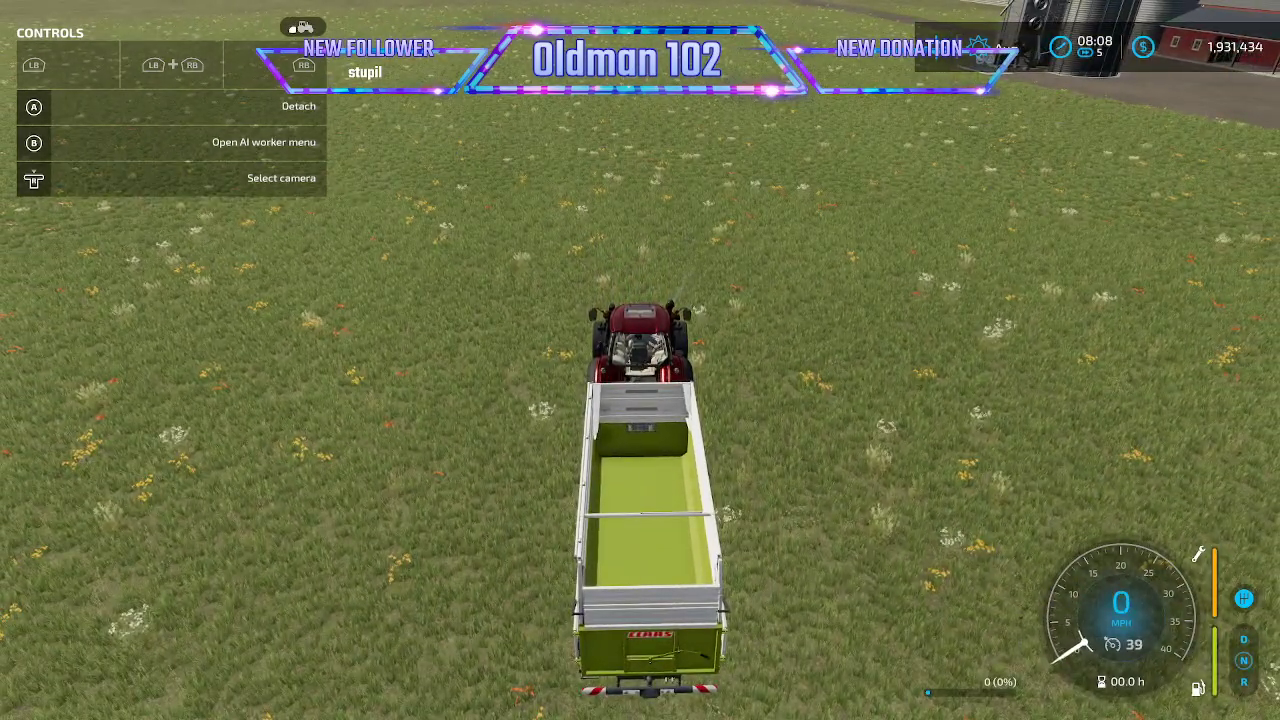
- Fill the Carat 140 TD trailer with wood chips using the Power Tools Fill vehicle action
{"action": "key", "text": "shift+Return"}
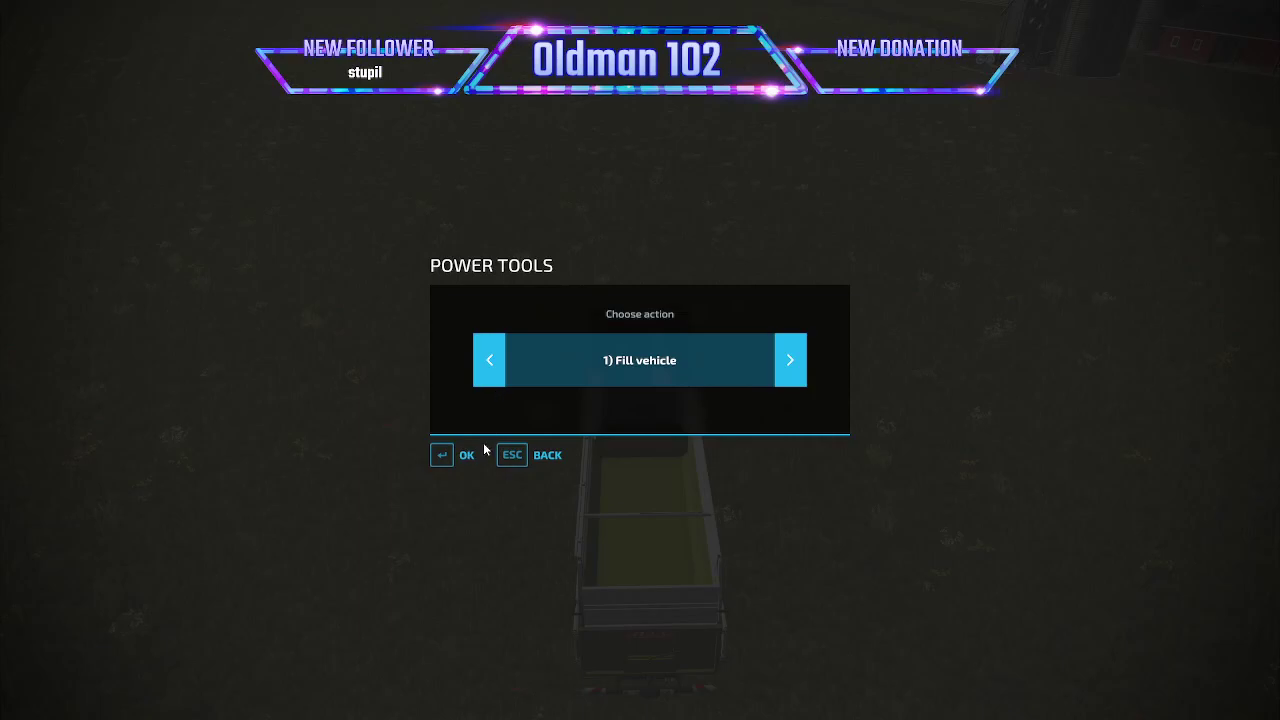
{"action": "left_click", "coordinate": [469, 464]}
{"action": "left_click", "coordinate": [489, 376]}
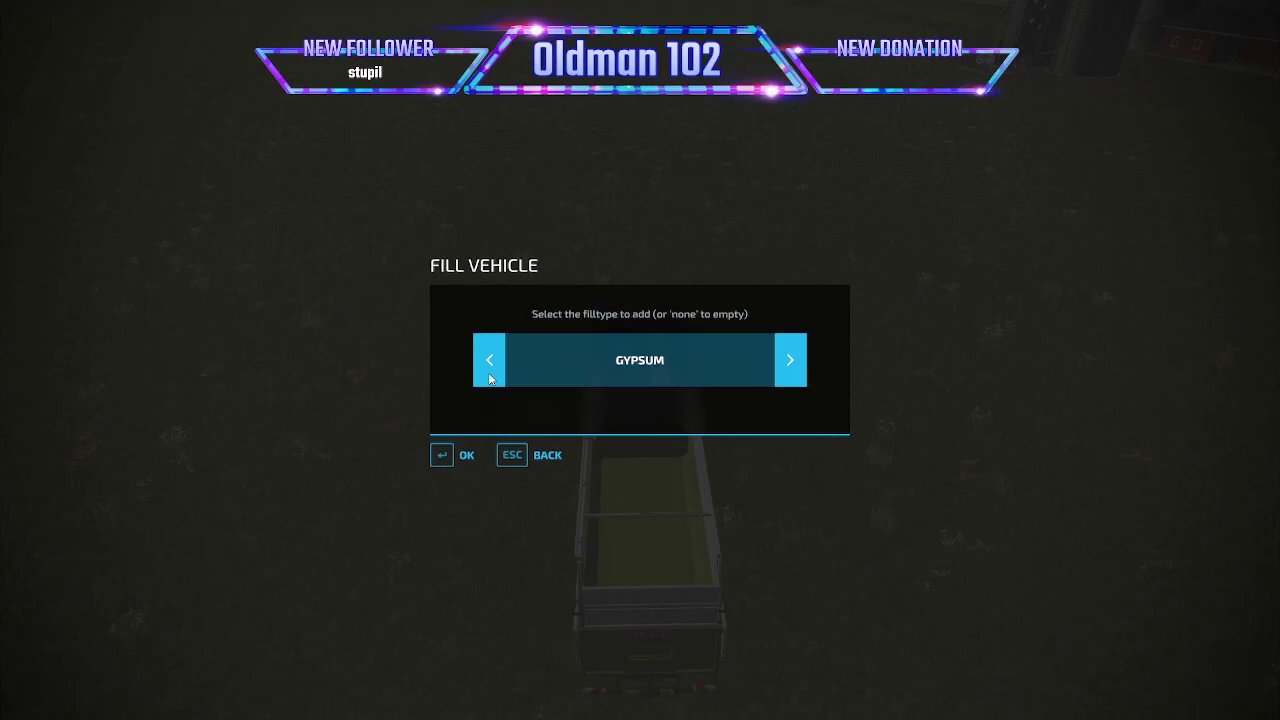
{"action": "left_click", "coordinate": [489, 376]}
{"action": "left_click", "coordinate": [489, 376]}
{"action": "left_click", "coordinate": [787, 370]}
{"action": "left_click", "coordinate": [787, 370]}
{"action": "left_click", "coordinate": [787, 370]}
{"action": "left_click", "coordinate": [787, 370]}
{"action": "left_click", "coordinate": [787, 370]}
{"action": "left_click", "coordinate": [787, 370]}
{"action": "left_click", "coordinate": [787, 370]}
{"action": "left_click", "coordinate": [787, 370]}
{"action": "left_click", "coordinate": [787, 370]}
{"action": "left_click", "coordinate": [787, 370]}
{"action": "left_click", "coordinate": [787, 370]}
{"action": "left_click", "coordinate": [787, 370]}
{"action": "left_click", "coordinate": [787, 370]}
{"action": "left_click", "coordinate": [788, 370]}
{"action": "left_click", "coordinate": [788, 370]}
{"action": "left_click", "coordinate": [789, 371]}
{"action": "left_click", "coordinate": [789, 371]}
{"action": "left_click", "coordinate": [789, 371]}
{"action": "left_click", "coordinate": [790, 372]}
{"action": "left_click", "coordinate": [790, 372]}
{"action": "left_click", "coordinate": [790, 372]}
{"action": "left_click", "coordinate": [790, 372]}
{"action": "left_click", "coordinate": [489, 365]}
{"action": "left_click", "coordinate": [466, 452]}
- Drive the loaded trailer to the Mammoth Mill and tip the wood chips onto its unloading grate
{"action": "key", "text": "w"}
{"action": "key", "text": "d"}
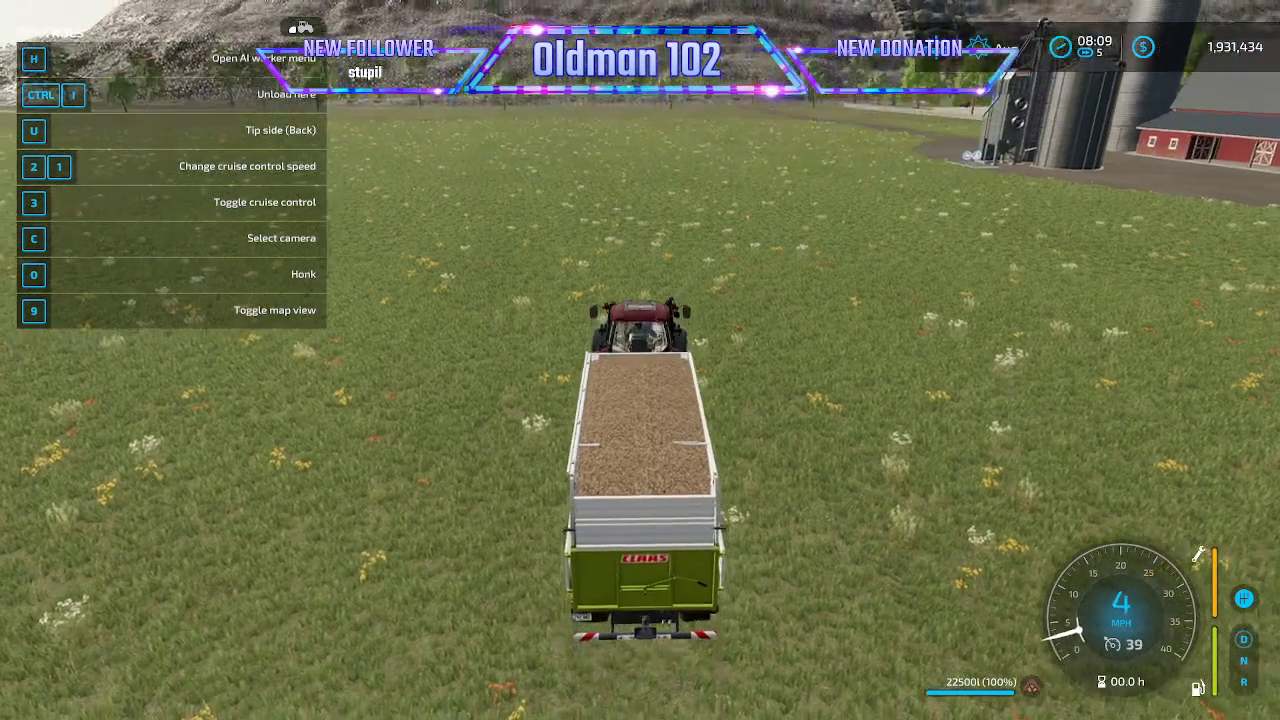
{"action": "key", "text": "w"}
{"action": "key", "text": "d"}
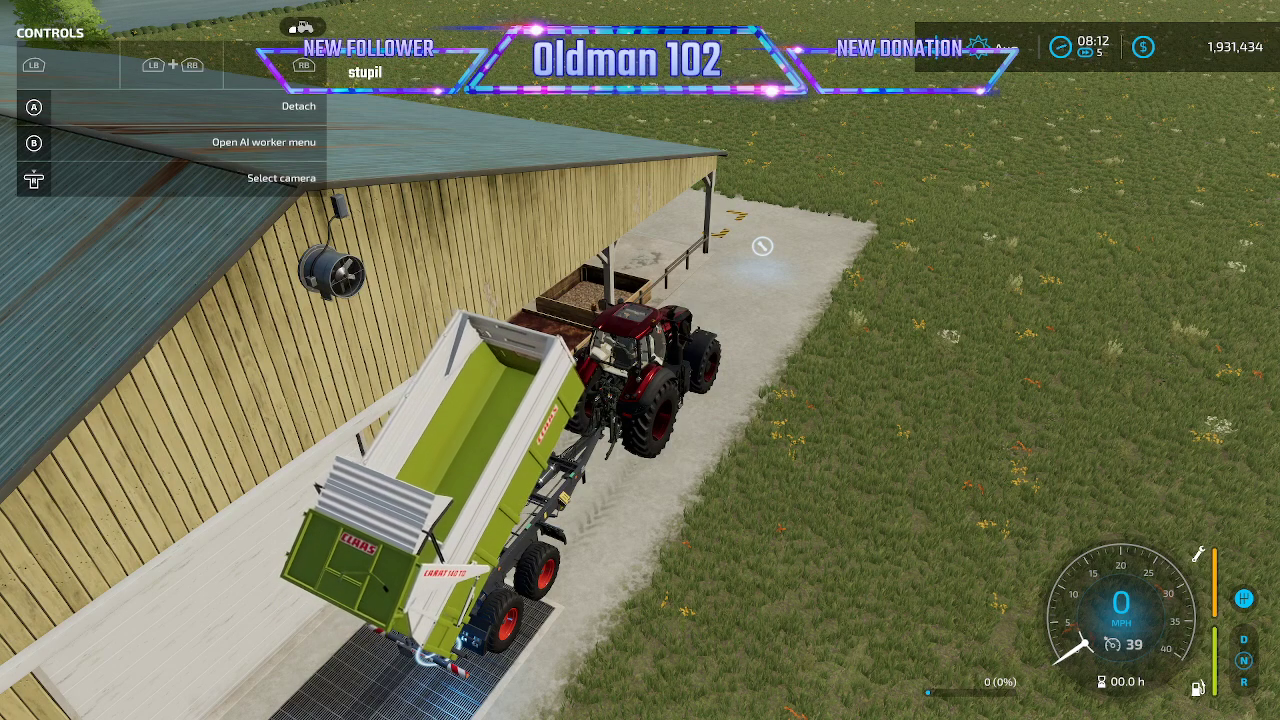
- Refill the emptied trailer at the mill's unloading grate with wood chips through the Power Tools fill action
{"action": "key", "text": "F11"}
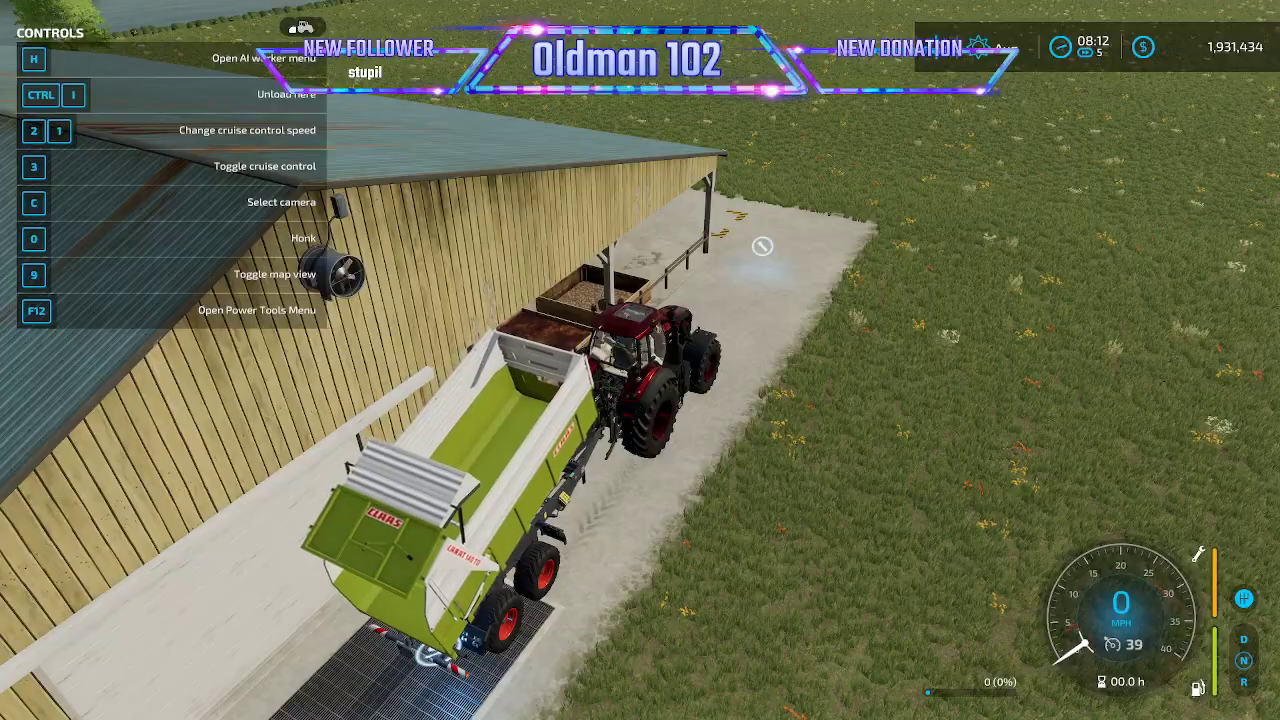
{"action": "key", "text": "F12"}
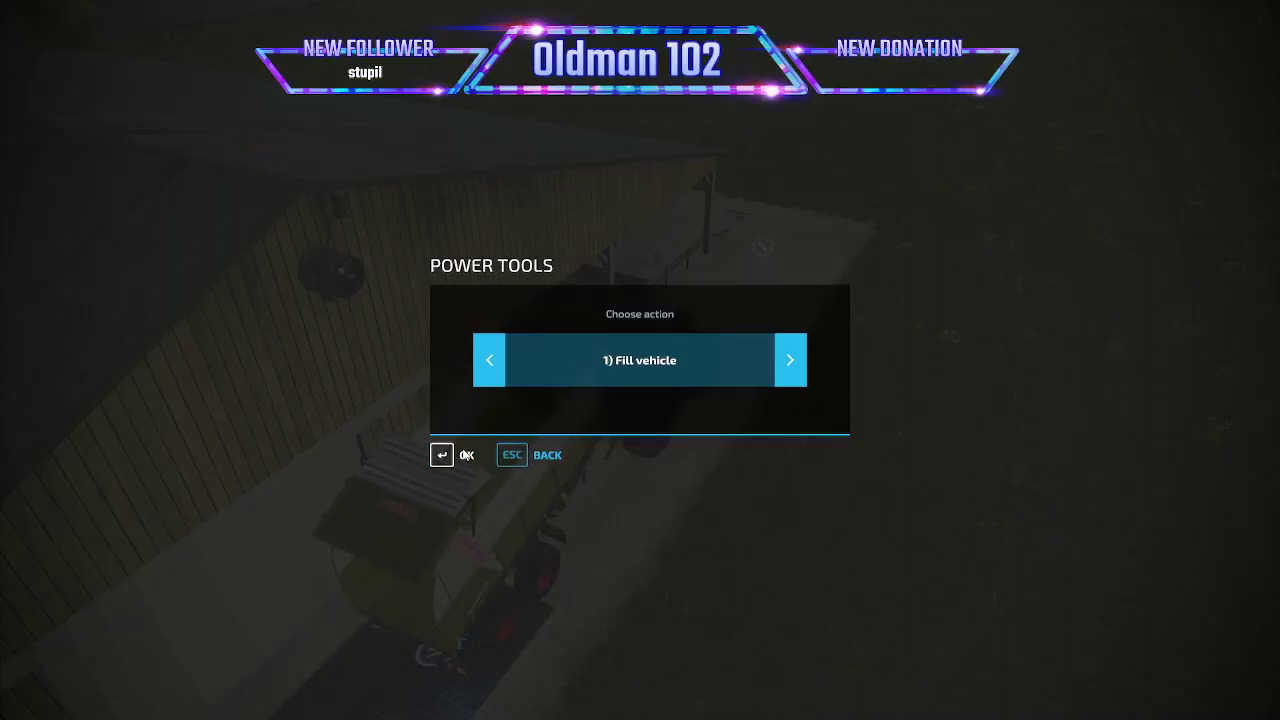
{"action": "left_click", "coordinate": [466, 455]}
{"action": "left_click", "coordinate": [796, 360]}
{"action": "left_click", "coordinate": [797, 362]}
{"action": "left_click", "coordinate": [798, 366]}
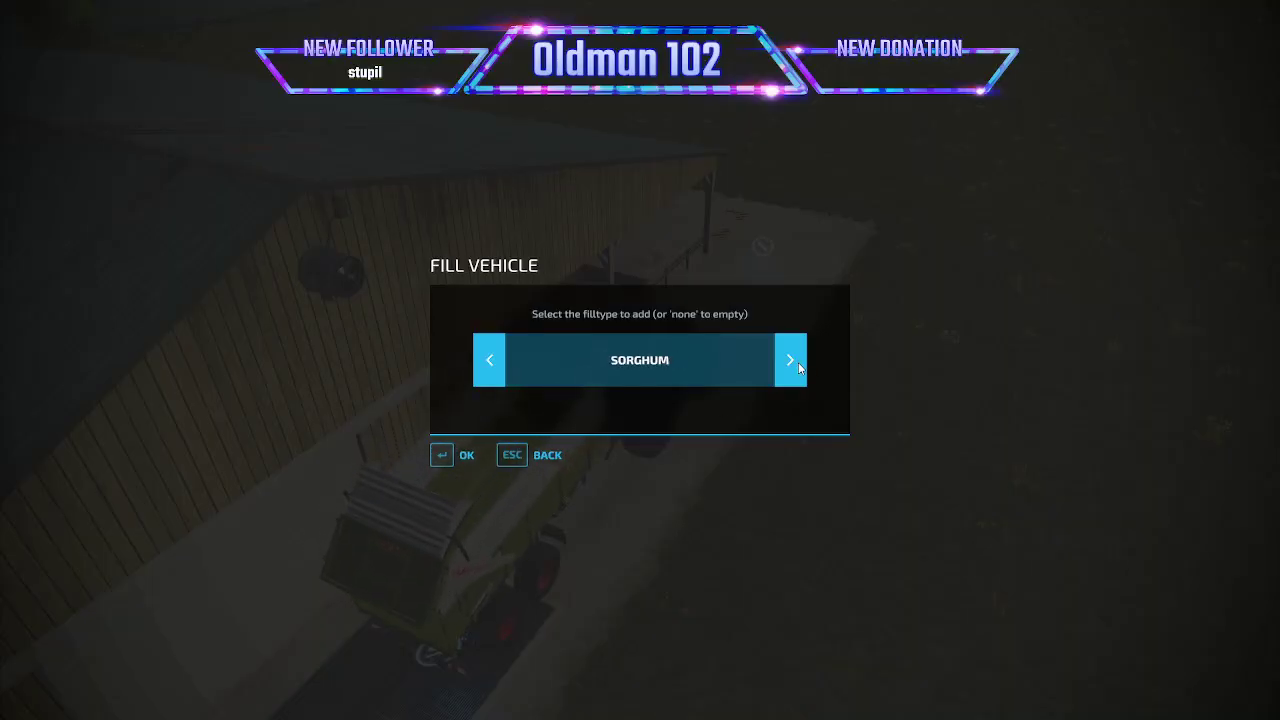
{"action": "left_click", "coordinate": [798, 366]}
{"action": "left_click", "coordinate": [798, 366]}
{"action": "left_click", "coordinate": [798, 366]}
{"action": "left_click", "coordinate": [798, 366]}
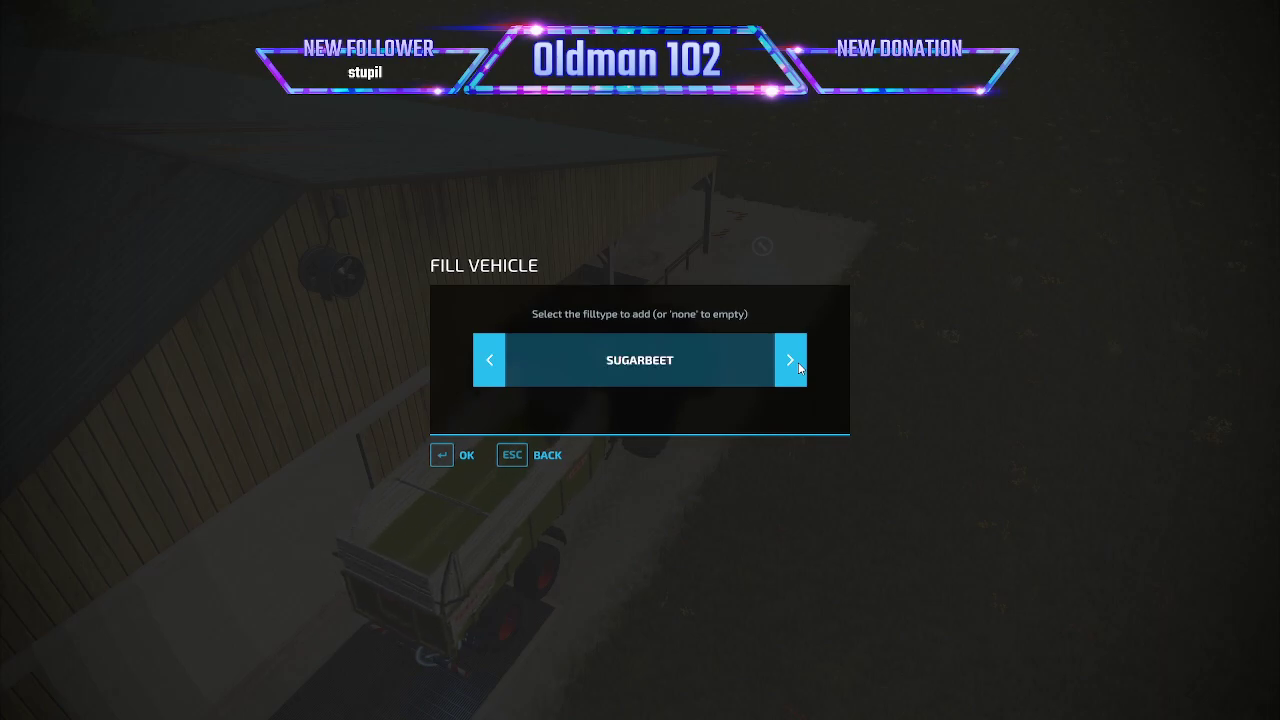
{"action": "left_click", "coordinate": [798, 366]}
{"action": "left_click", "coordinate": [798, 366]}
{"action": "left_click", "coordinate": [798, 366]}
{"action": "left_click", "coordinate": [798, 366]}
{"action": "left_click", "coordinate": [798, 366]}
{"action": "left_click", "coordinate": [798, 366]}
{"action": "left_click", "coordinate": [799, 366]}
{"action": "left_click", "coordinate": [461, 455]}
- Review the Mammoth Mill's Planks production and building storage, and quit the game without saving
{"action": "key", "text": "Escape"}
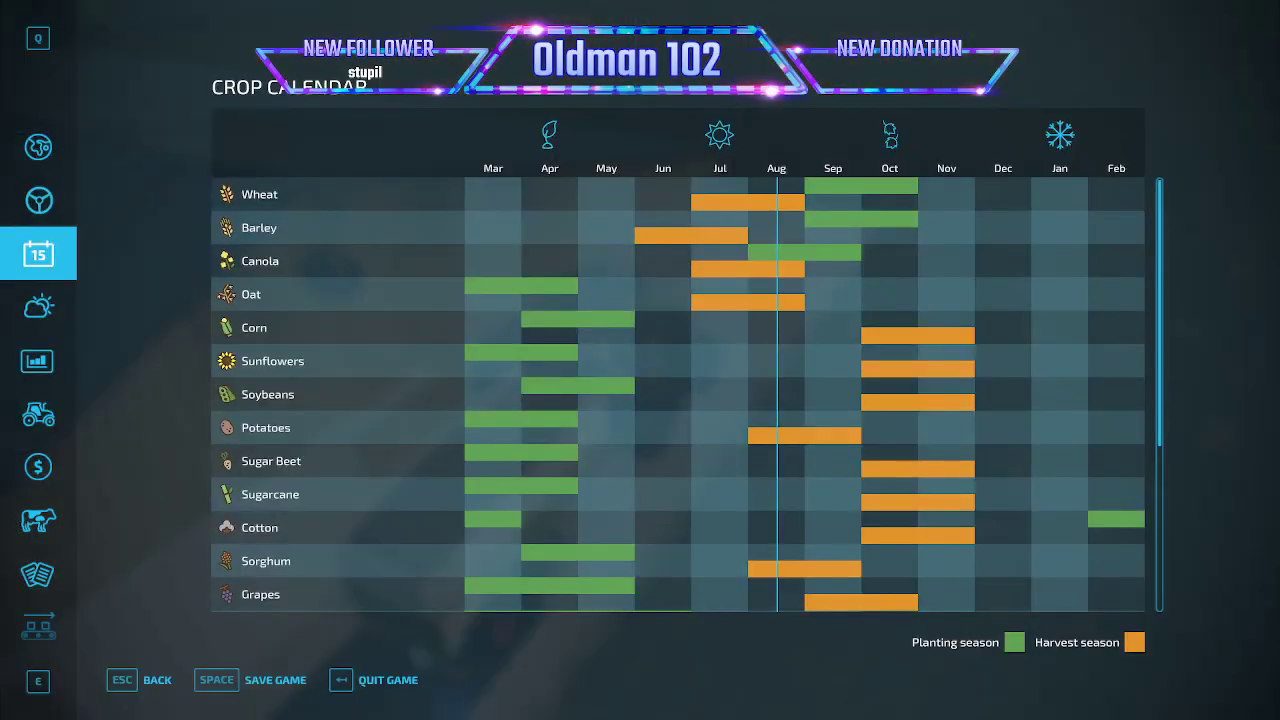
{"action": "key", "text": "Escape"}
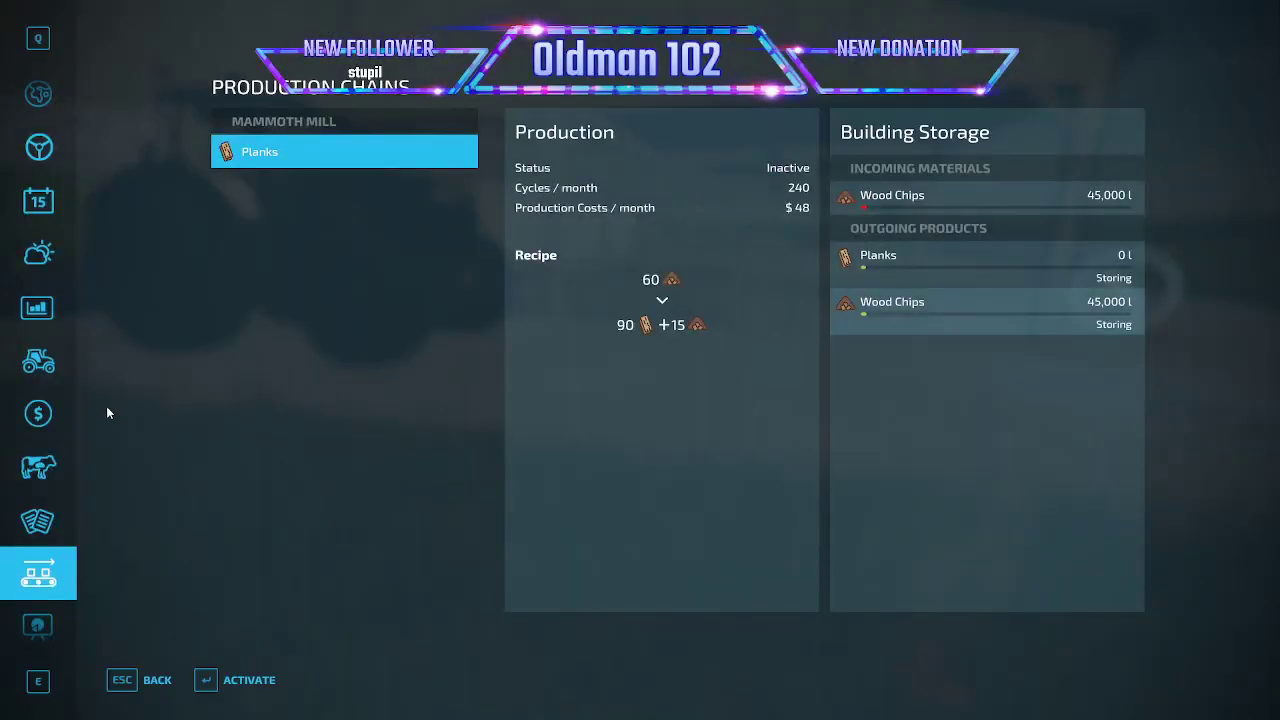
{"action": "scroll", "coordinate": [38, 460], "scroll_direction": "down", "scroll_amount": 3}
{"action": "left_click", "coordinate": [38, 413]}
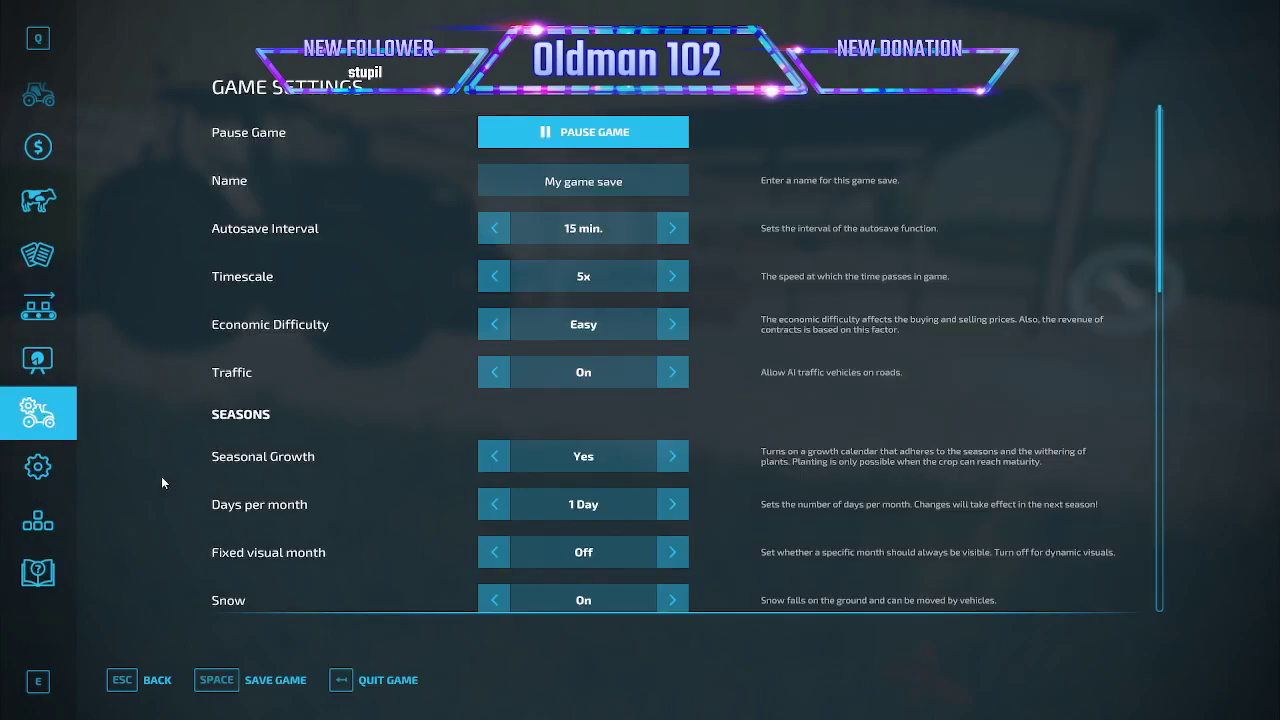
{"action": "left_click", "coordinate": [385, 680]}
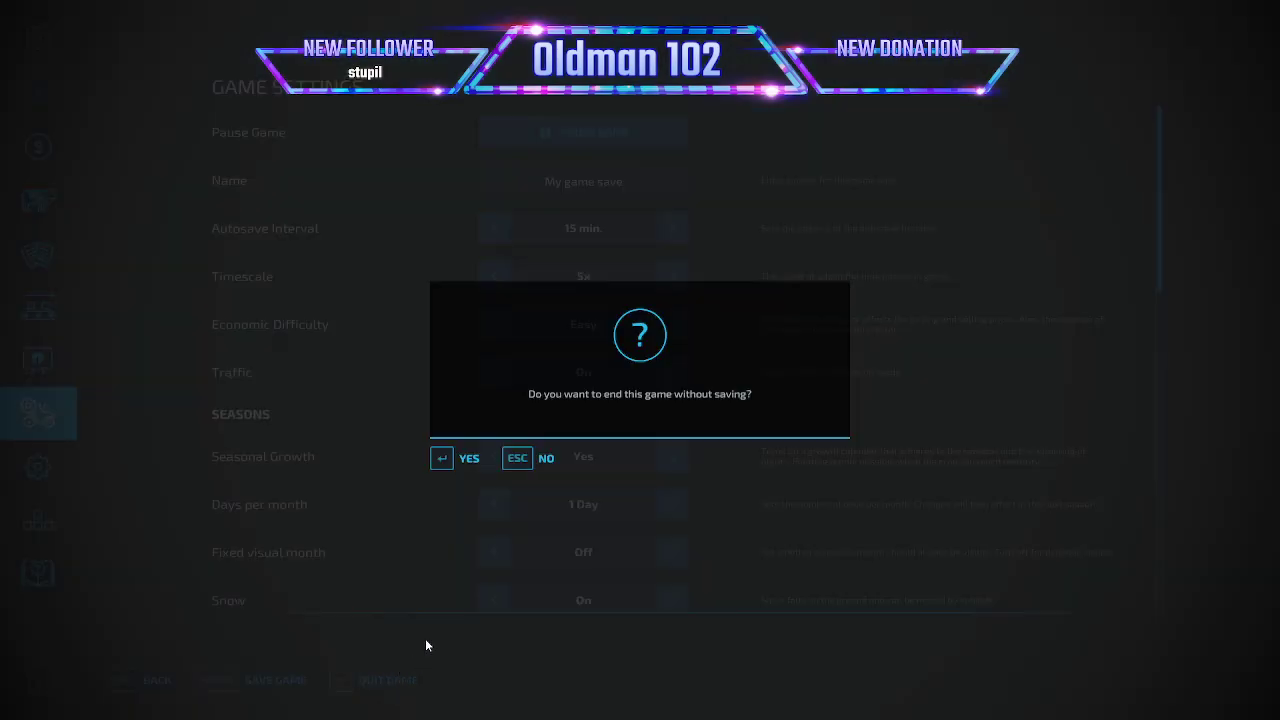
{"action": "left_click", "coordinate": [478, 459]}
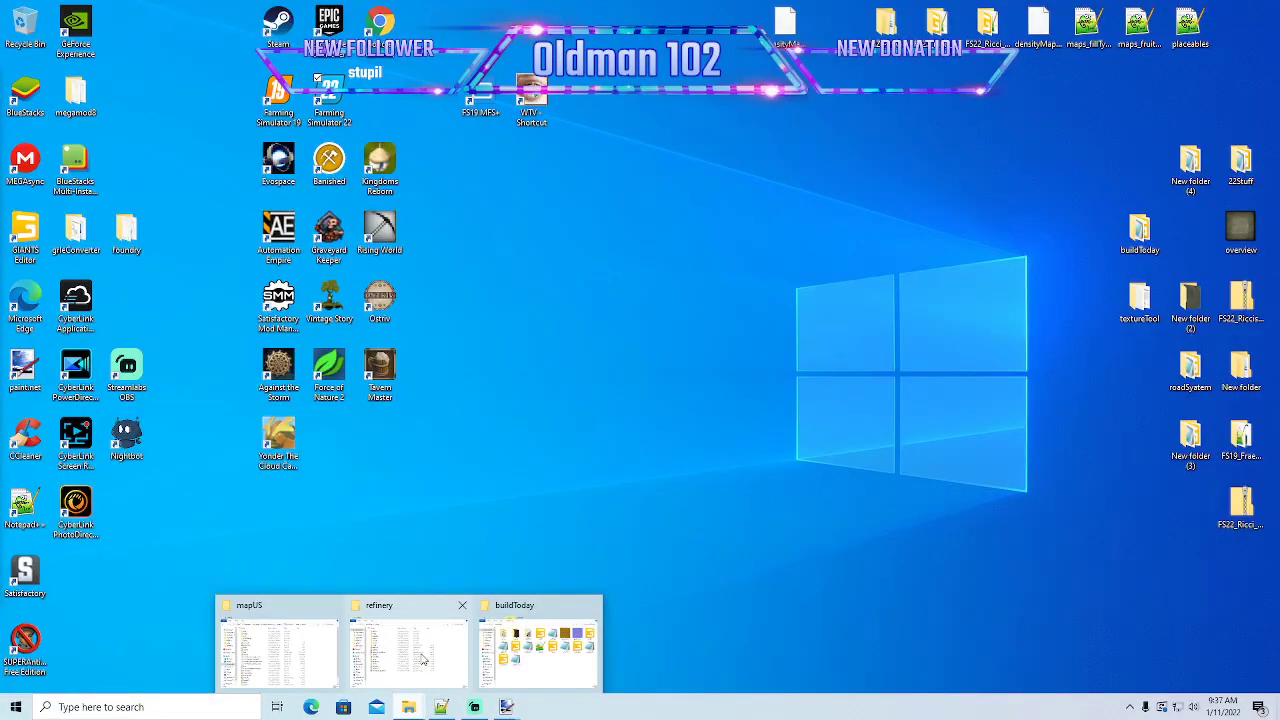
- Bring up the mapUS folder in File Explorer and open the placeables folder of the FS22_Riccis_Creek mod
{"action": "left_click", "coordinate": [302, 621]}
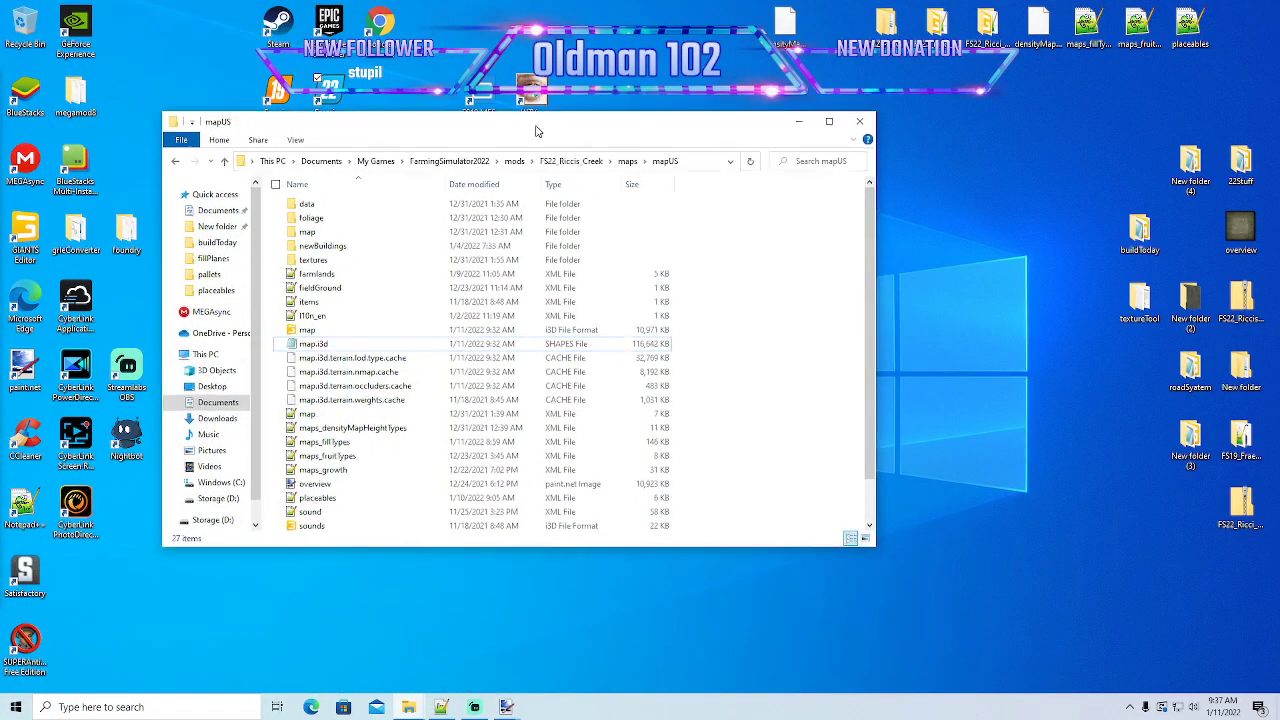
{"action": "left_click_drag", "start_coordinate": [532, 135], "coordinate": [565, 110]}
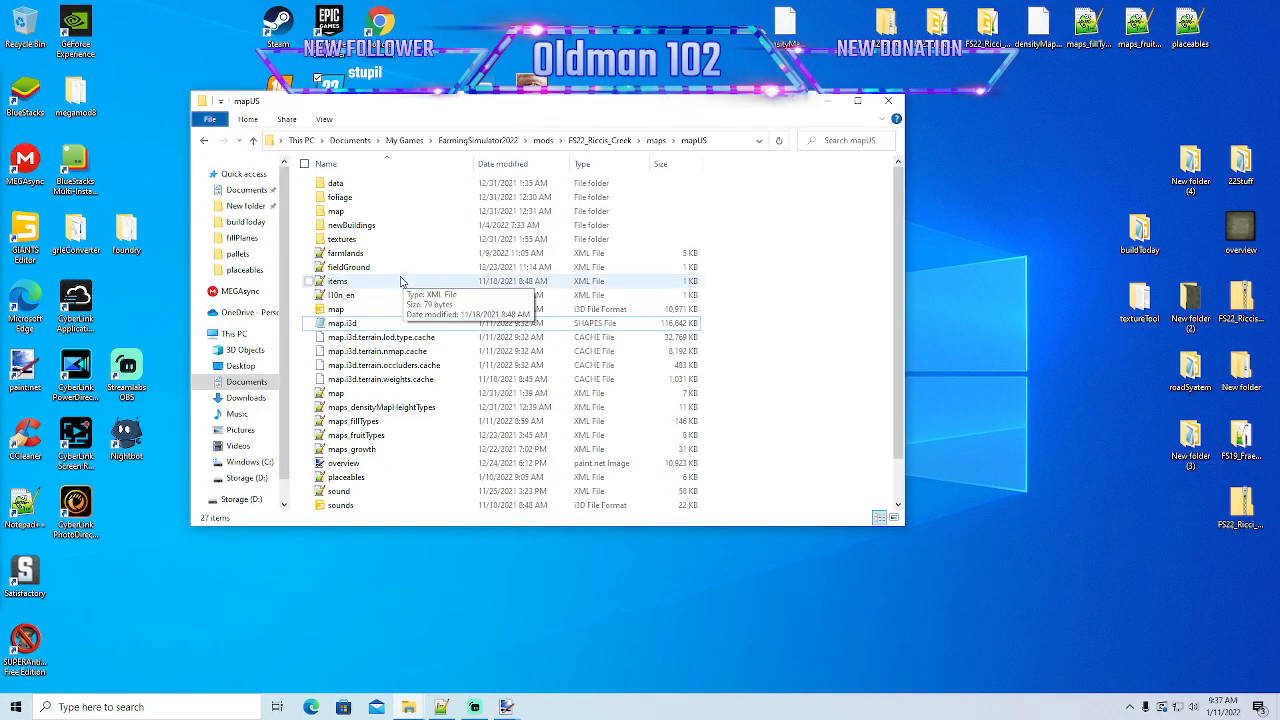
{"action": "left_click", "coordinate": [584, 141]}
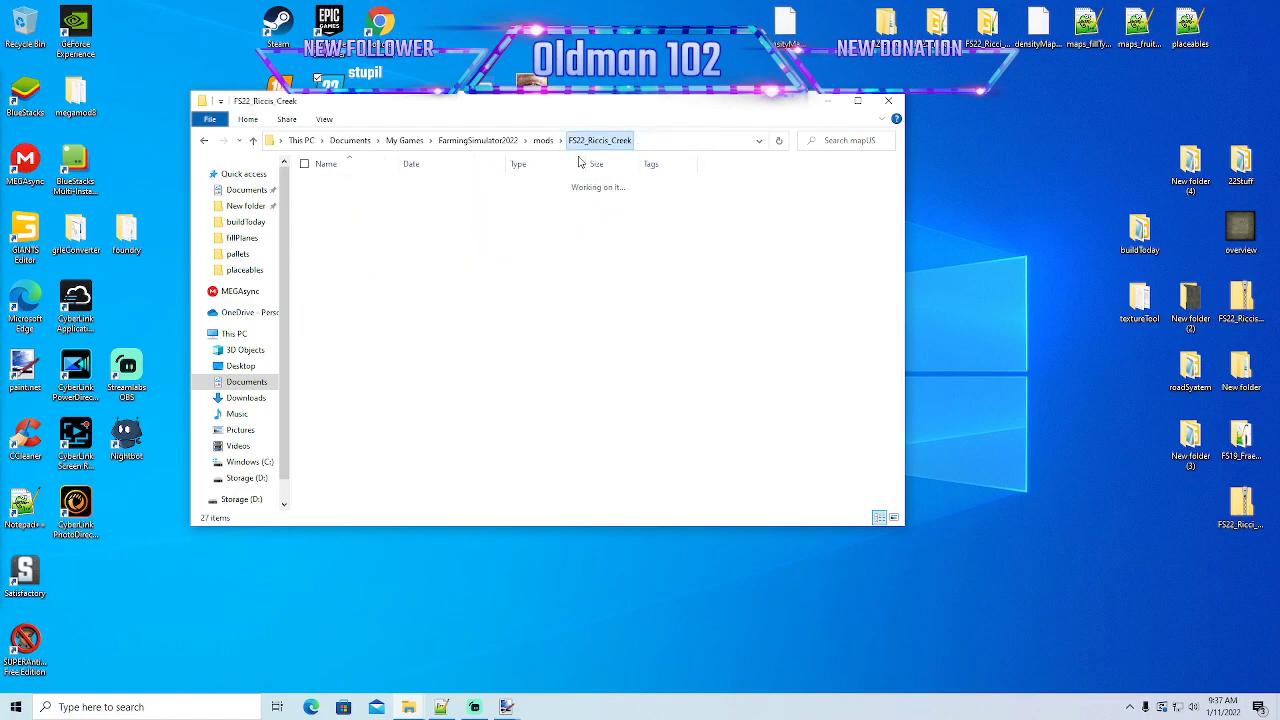
{"action": "double_click", "coordinate": [352, 270]}
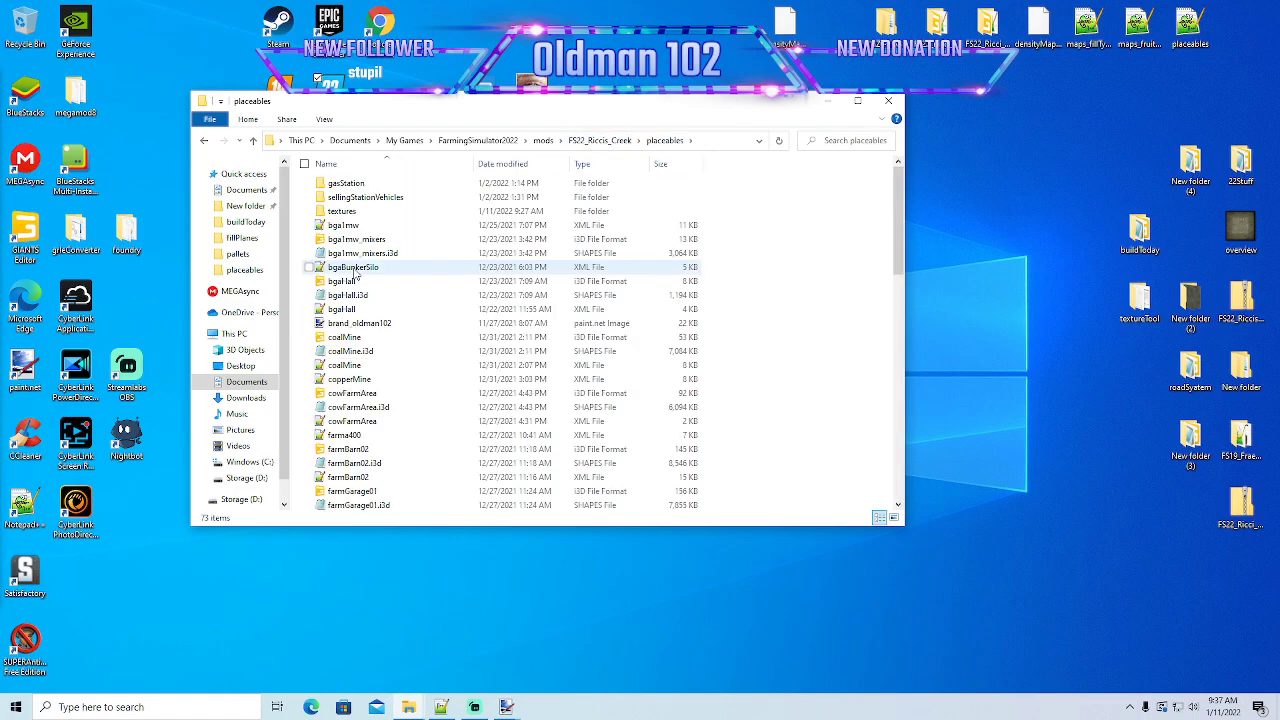
{"action": "left_click_drag", "start_coordinate": [502, 110], "coordinate": [452, 113]}
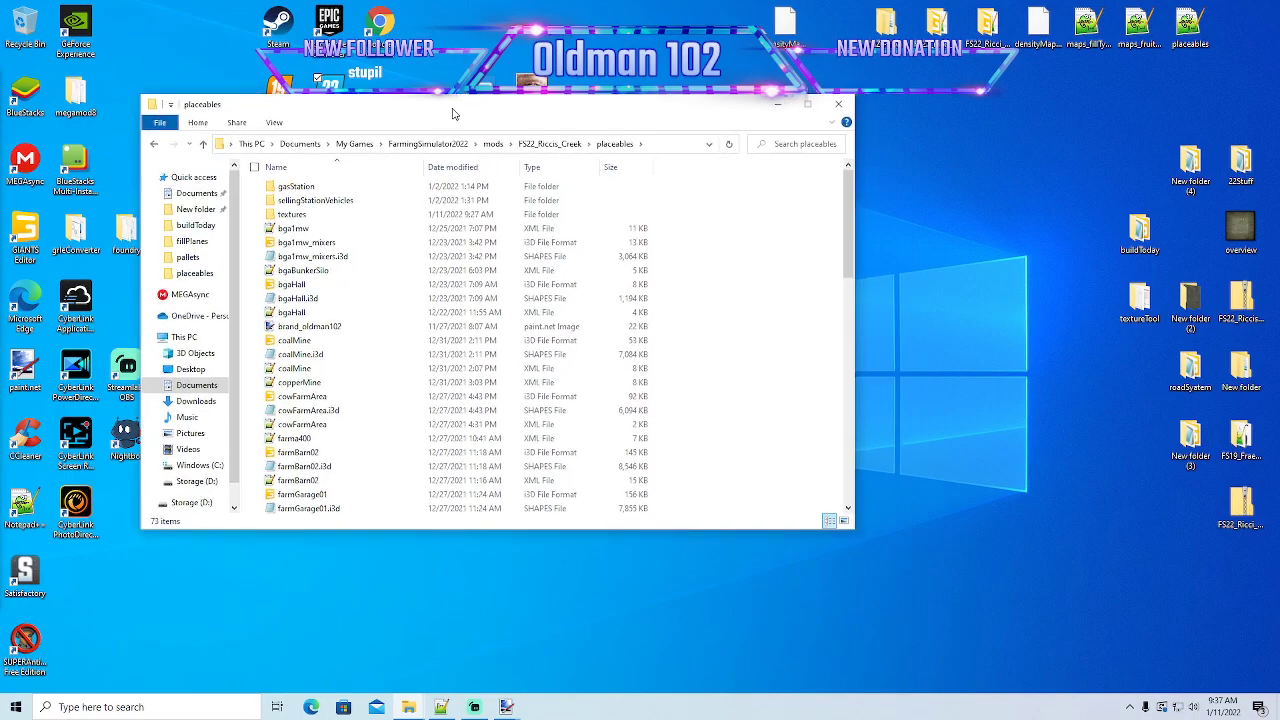
- Switch to Notepad++, reload log.txt, and close boardsStackPallet.xml and mammothMill.i3d
{"action": "left_click", "coordinate": [441, 707]}
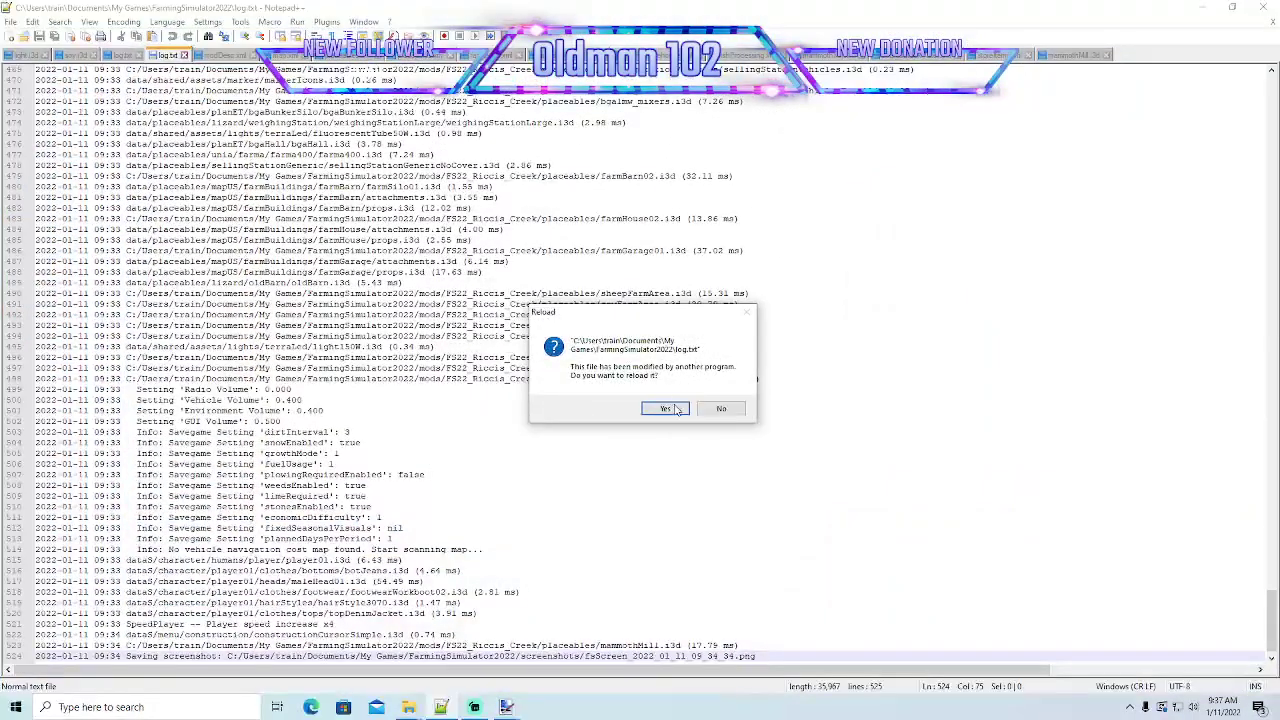
{"action": "left_click", "coordinate": [662, 407]}
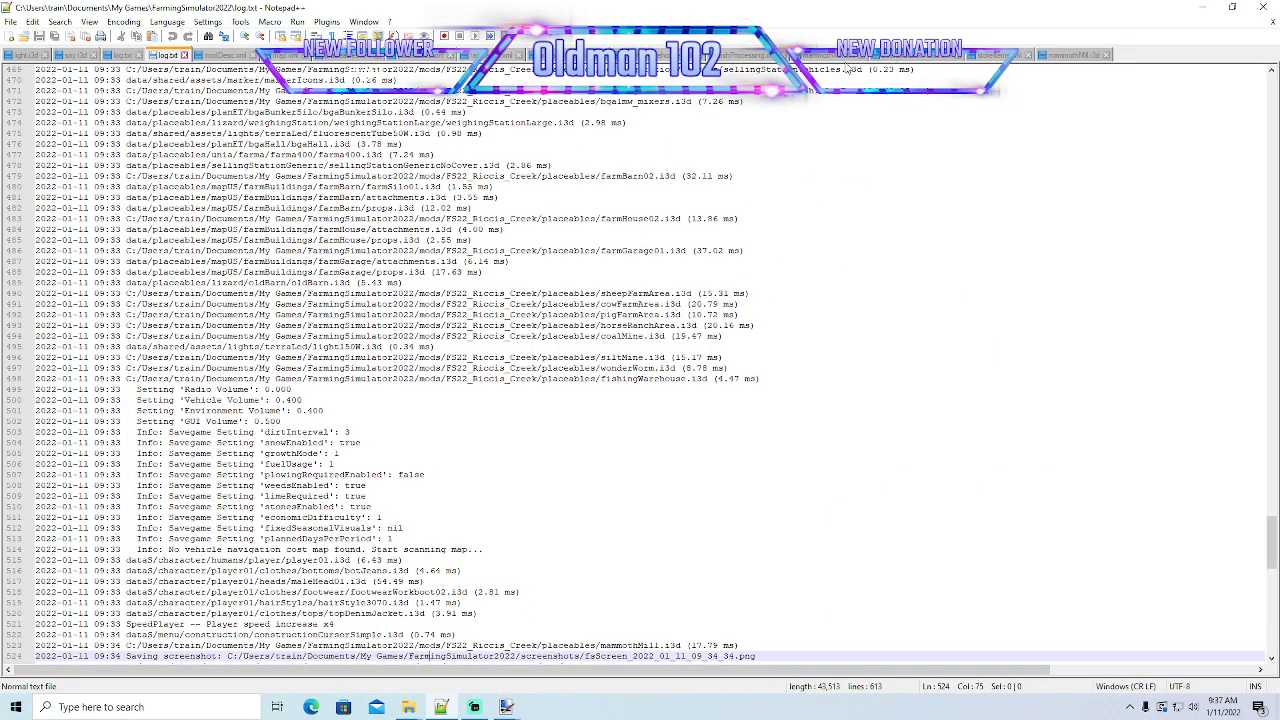
{"action": "left_click", "coordinate": [907, 57]}
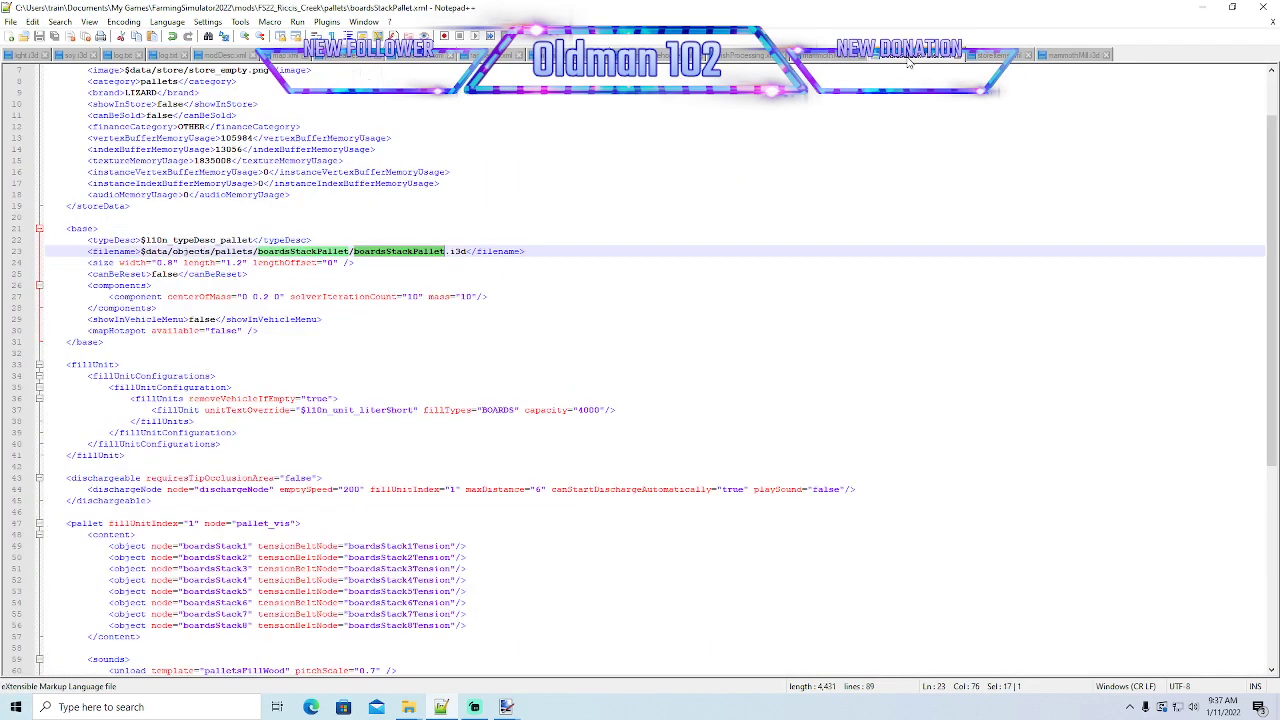
{"action": "left_click", "coordinate": [960, 57]}
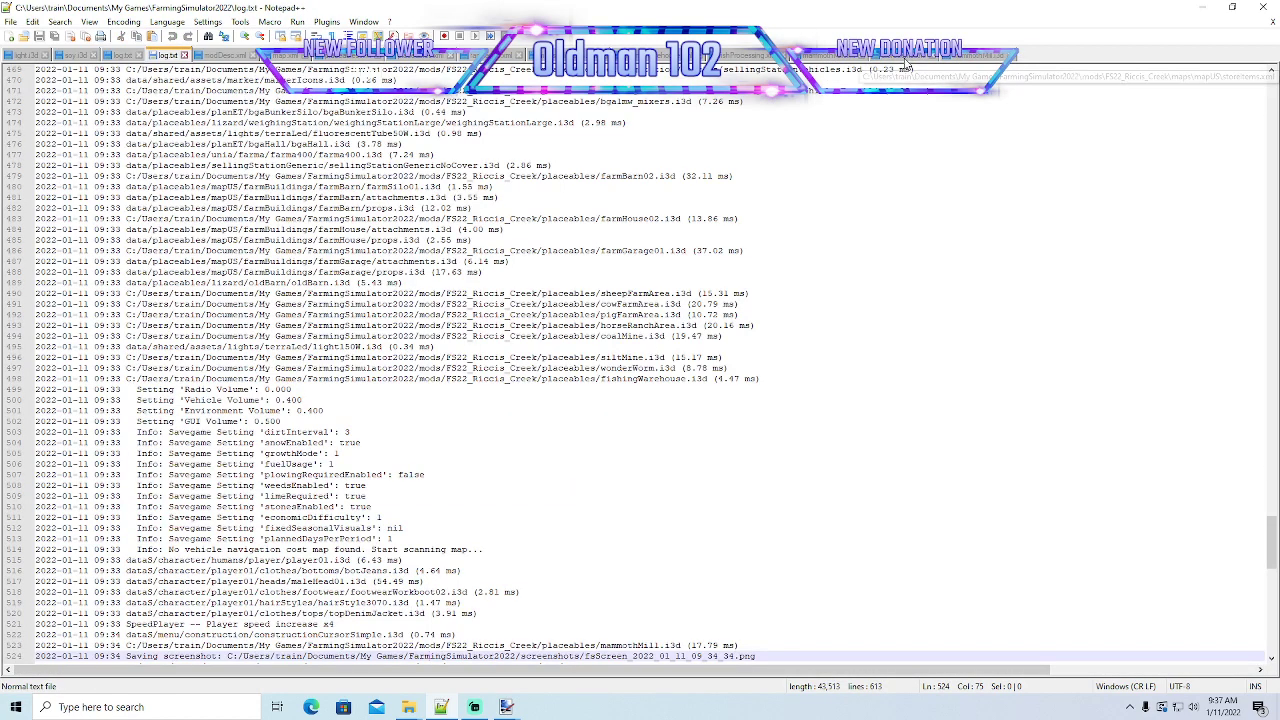
{"action": "left_click", "coordinate": [1003, 60]}
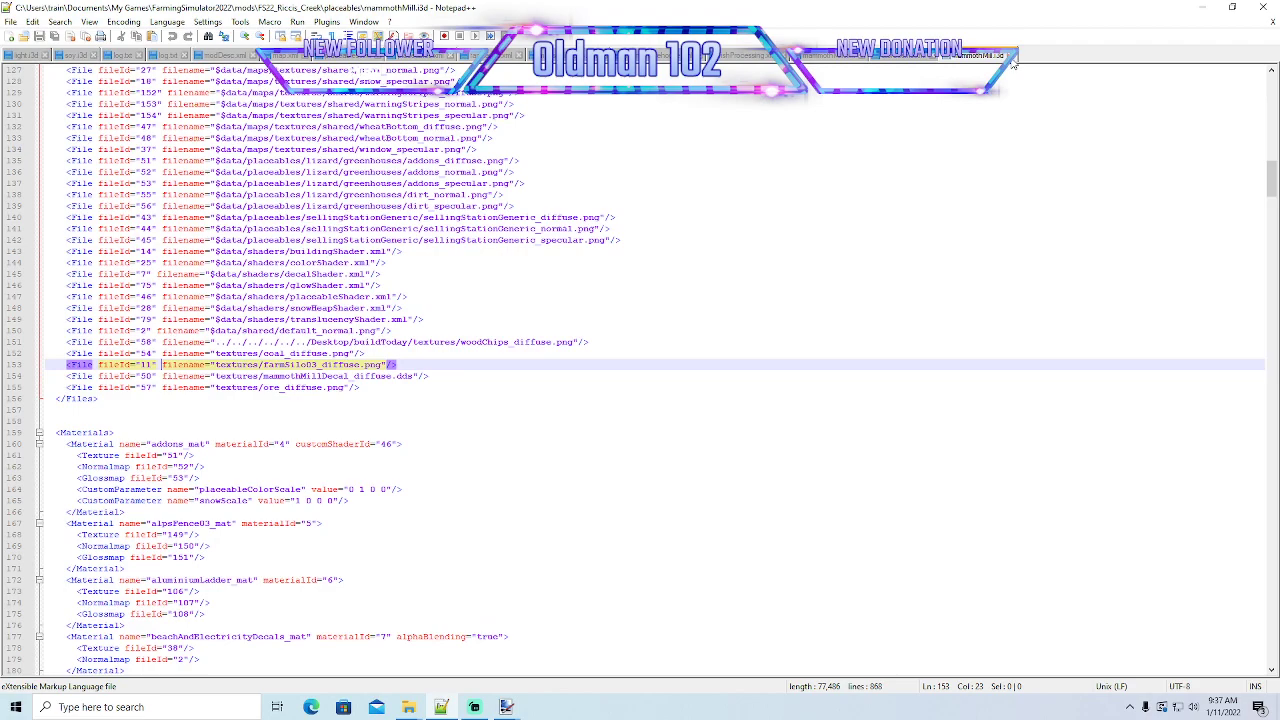
{"action": "left_click", "coordinate": [1012, 62]}
{"action": "left_click", "coordinate": [1203, 7]}
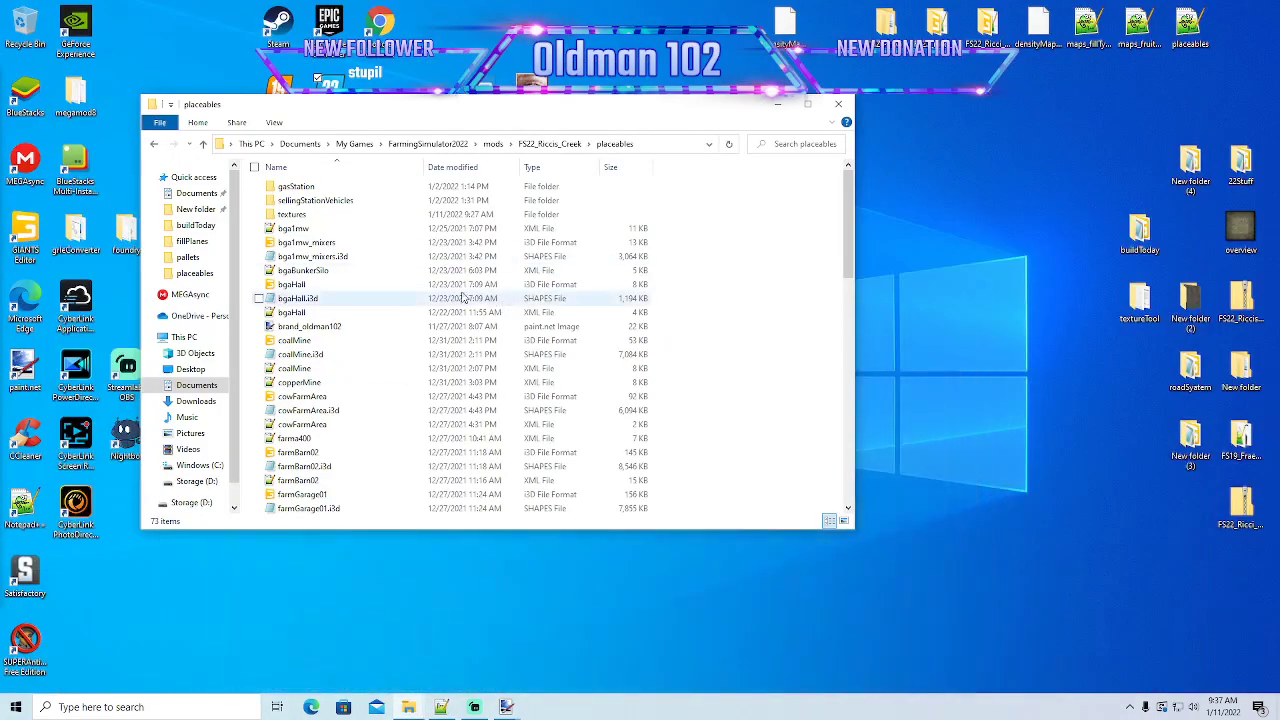
- Open the mammothMill i3D file from the placeables folder for editing in Notepad++
{"action": "scroll", "coordinate": [335, 408], "scroll_direction": "down", "scroll_amount": 3}
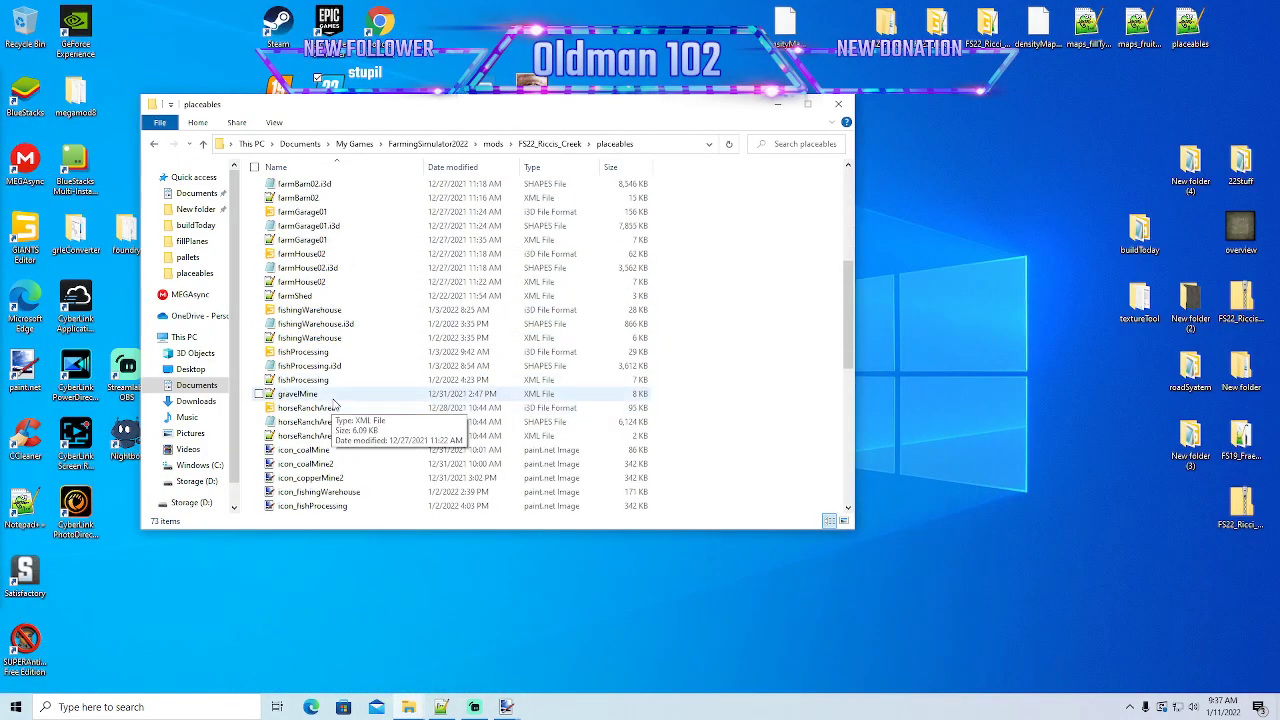
{"action": "scroll", "coordinate": [335, 405], "scroll_direction": "down", "scroll_amount": 10}
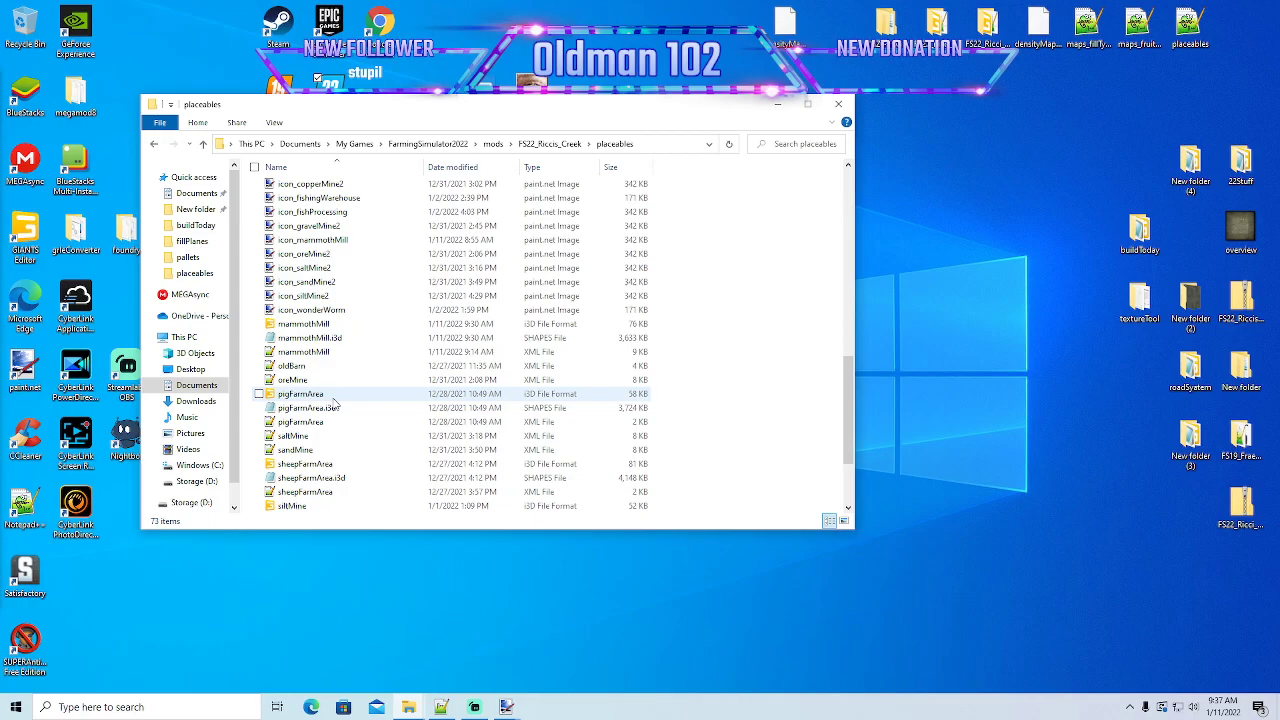
{"action": "left_click", "coordinate": [328, 324]}
{"action": "right_click", "coordinate": [328, 324]}
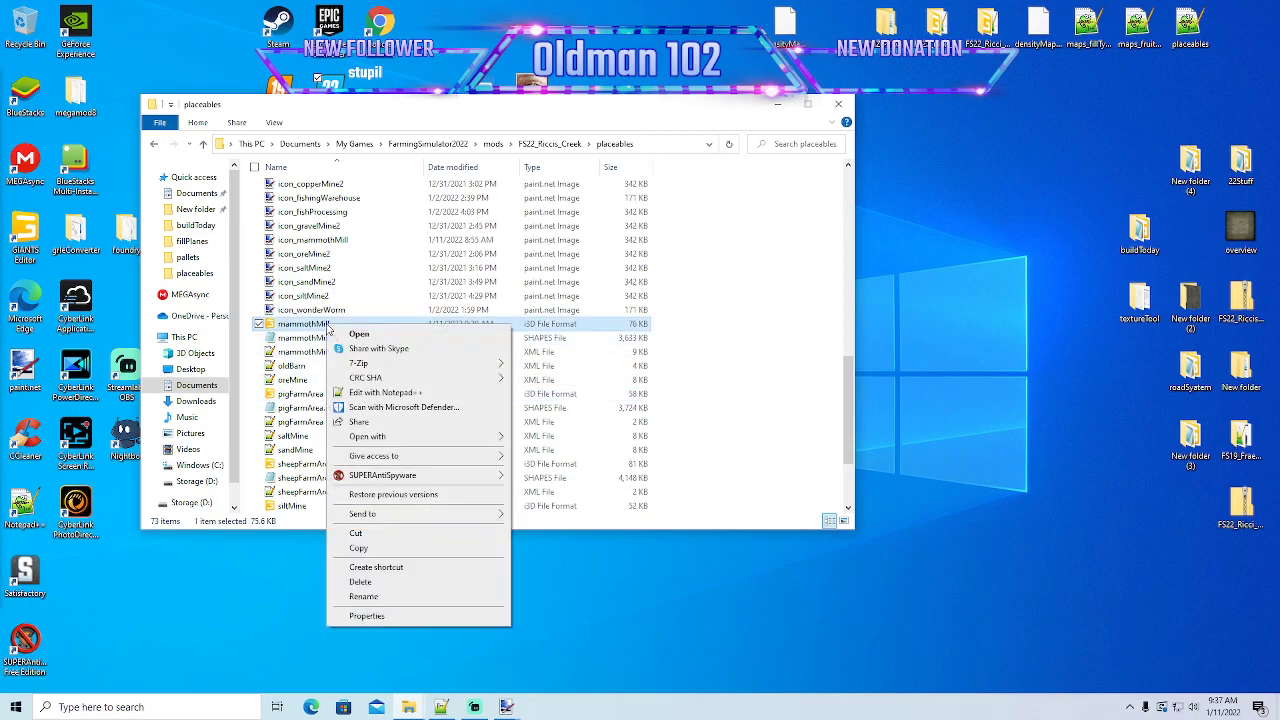
{"action": "left_click", "coordinate": [380, 393]}
- Shorten the wood chips texture path for file ID 58 to textures/woodChips_diffuse.png and save mammothMill.i3d
{"action": "scroll", "coordinate": [383, 381], "scroll_direction": "down", "scroll_amount": 20}
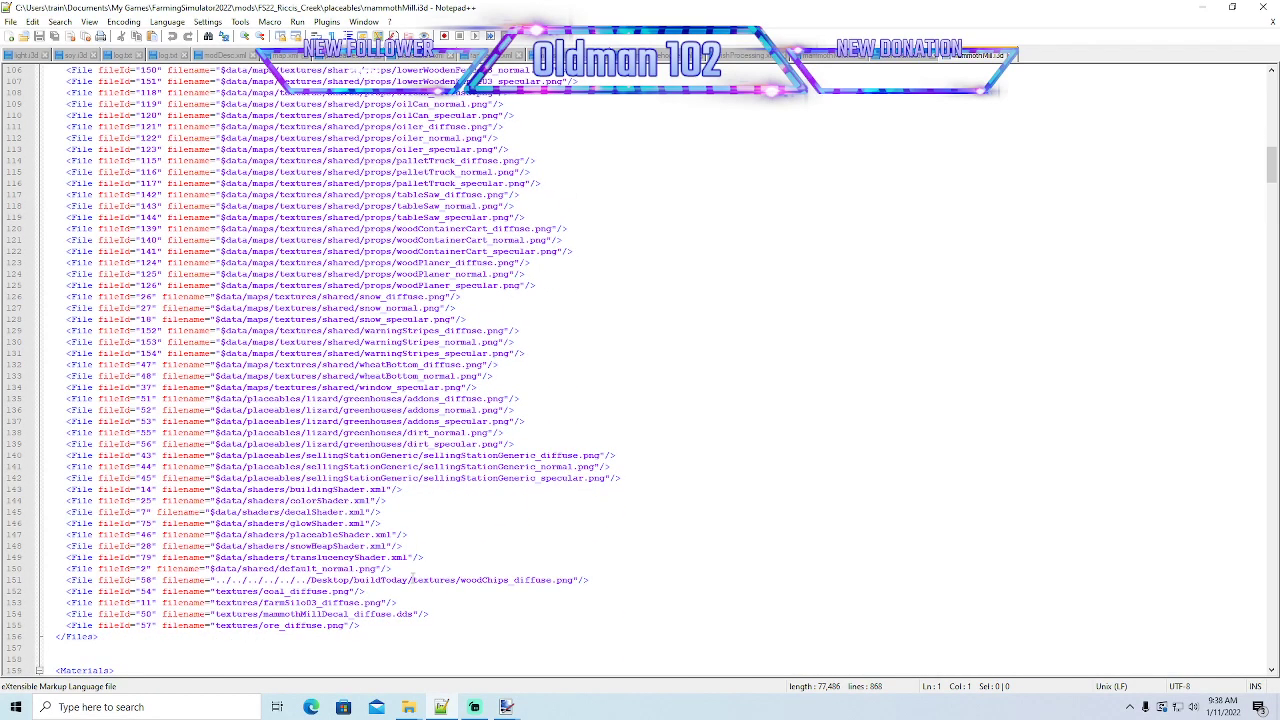
{"action": "left_click", "coordinate": [411, 580]}
{"action": "key", "text": "BackSpace"}
{"action": "key", "text": "BackSpace"}
{"action": "key", "text": "BackSpace"}
{"action": "key", "text": "BackSpace"}
{"action": "key", "text": "BackSpace"}
{"action": "key", "text": "BackSpace"}
{"action": "key", "text": "BackSpace"}
{"action": "key", "text": "BackSpace"}
{"action": "key", "text": "BackSpace"}
{"action": "key", "text": "BackSpace"}
{"action": "key", "text": "BackSpace"}
{"action": "key", "text": "BackSpace"}
{"action": "key", "text": "BackSpace"}
{"action": "key", "text": "BackSpace"}
{"action": "key", "text": "BackSpace"}
{"action": "key", "text": "BackSpace"}
{"action": "key", "text": "BackSpace"}
{"action": "key", "text": "BackSpace"}
{"action": "key", "text": "BackSpace"}
{"action": "key", "text": "BackSpace"}
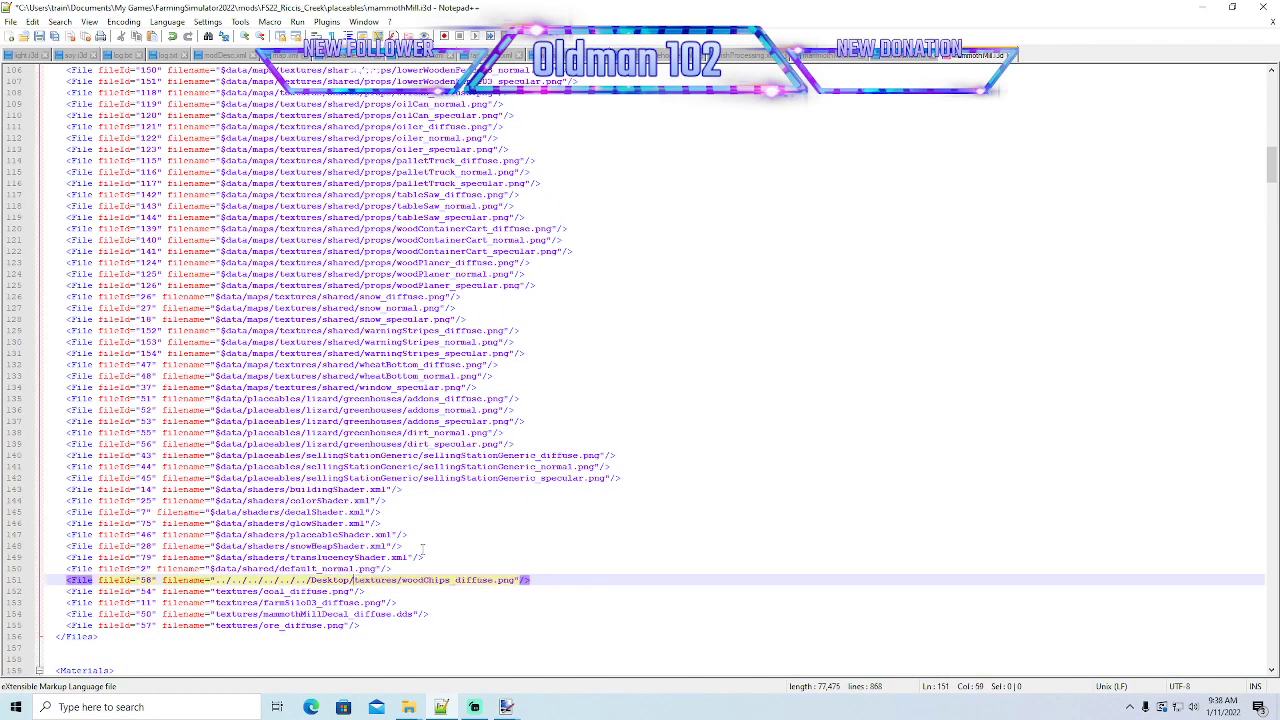
{"action": "key", "text": "BackSpace"}
{"action": "key", "text": "BackSpace"}
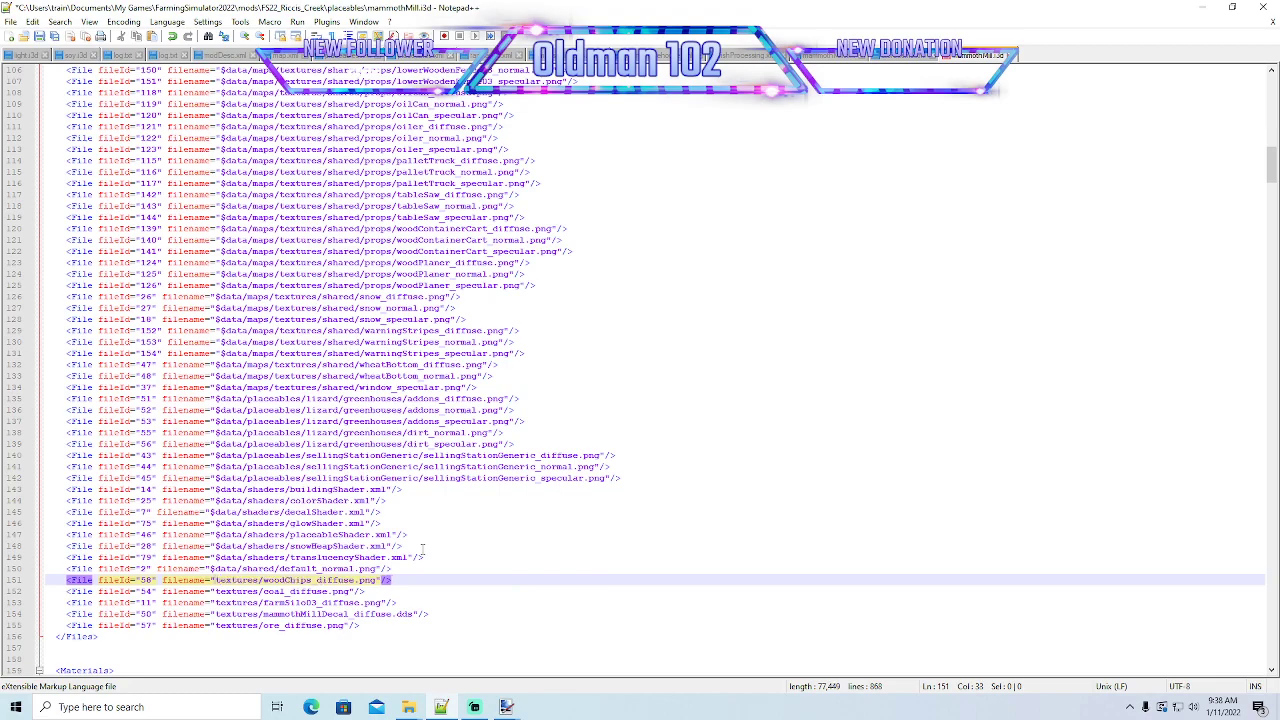
{"action": "left_click", "coordinate": [39, 36]}
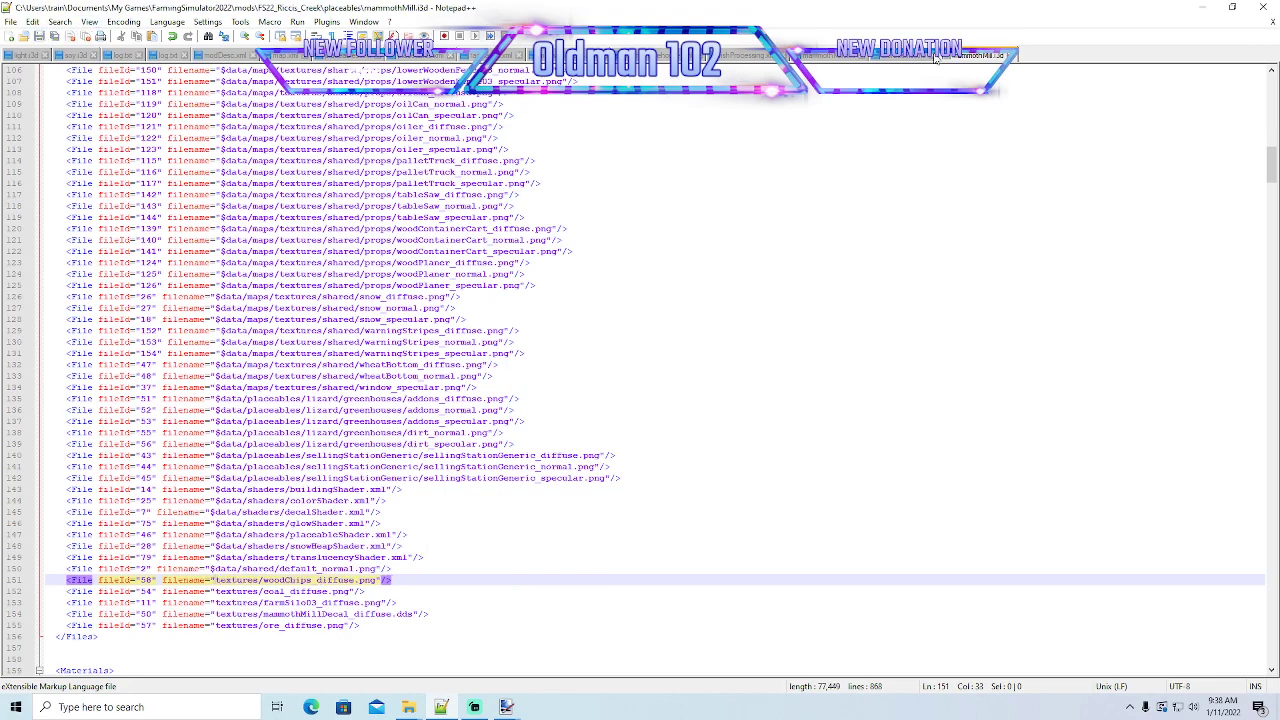
- Open mammothMill.i3d in GIANTS Editor 9.0.2 and examine the material bins along the open side of the building
{"action": "left_click", "coordinate": [1203, 7]}
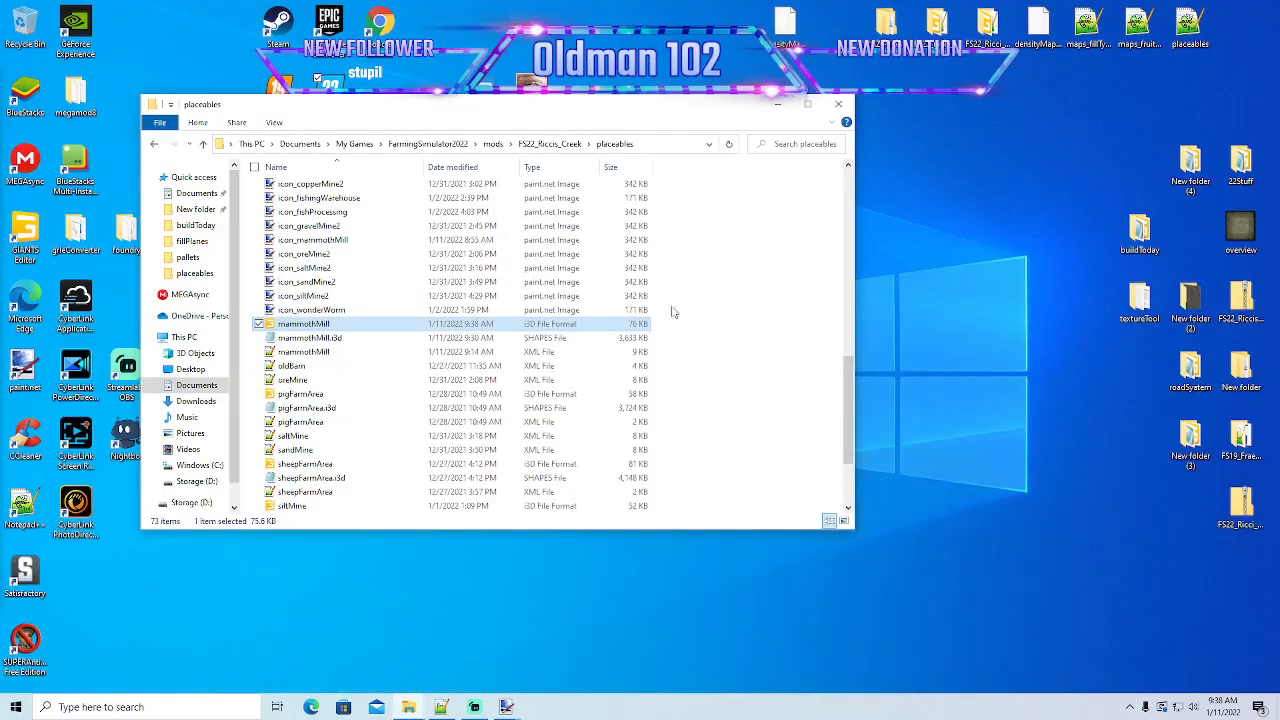
{"action": "double_click", "coordinate": [319, 328]}
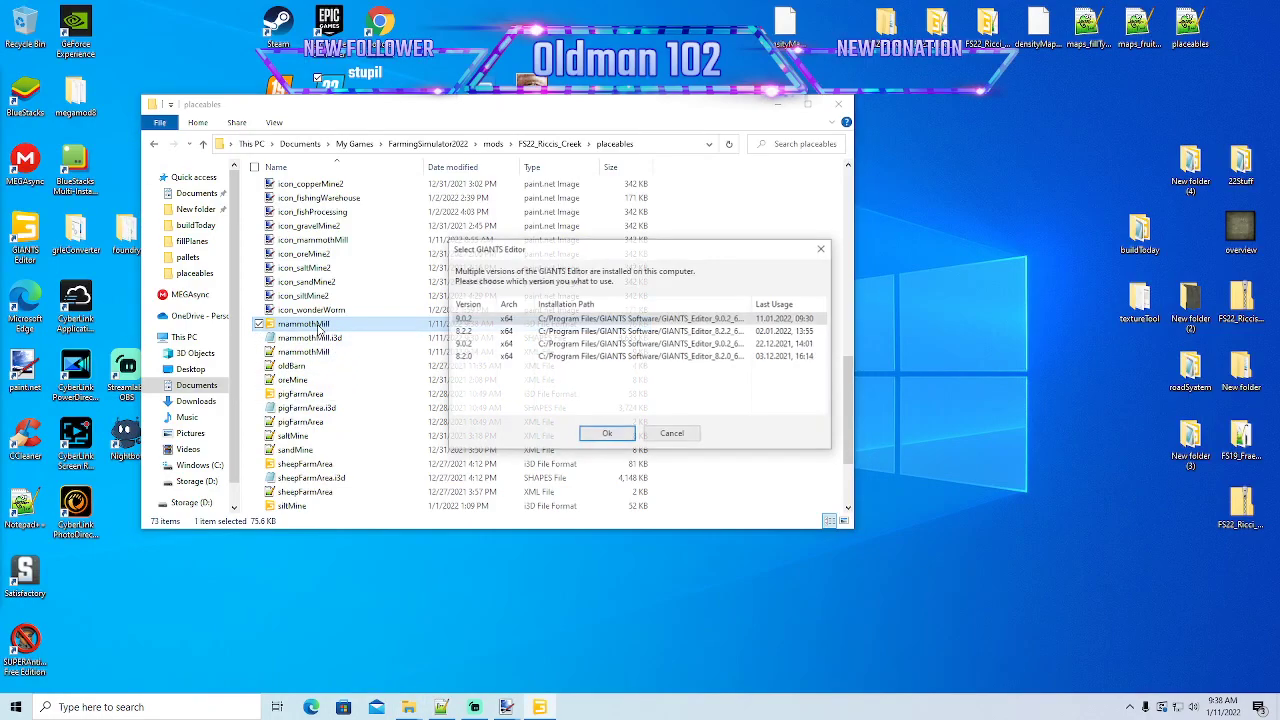
{"action": "left_click", "coordinate": [608, 434]}
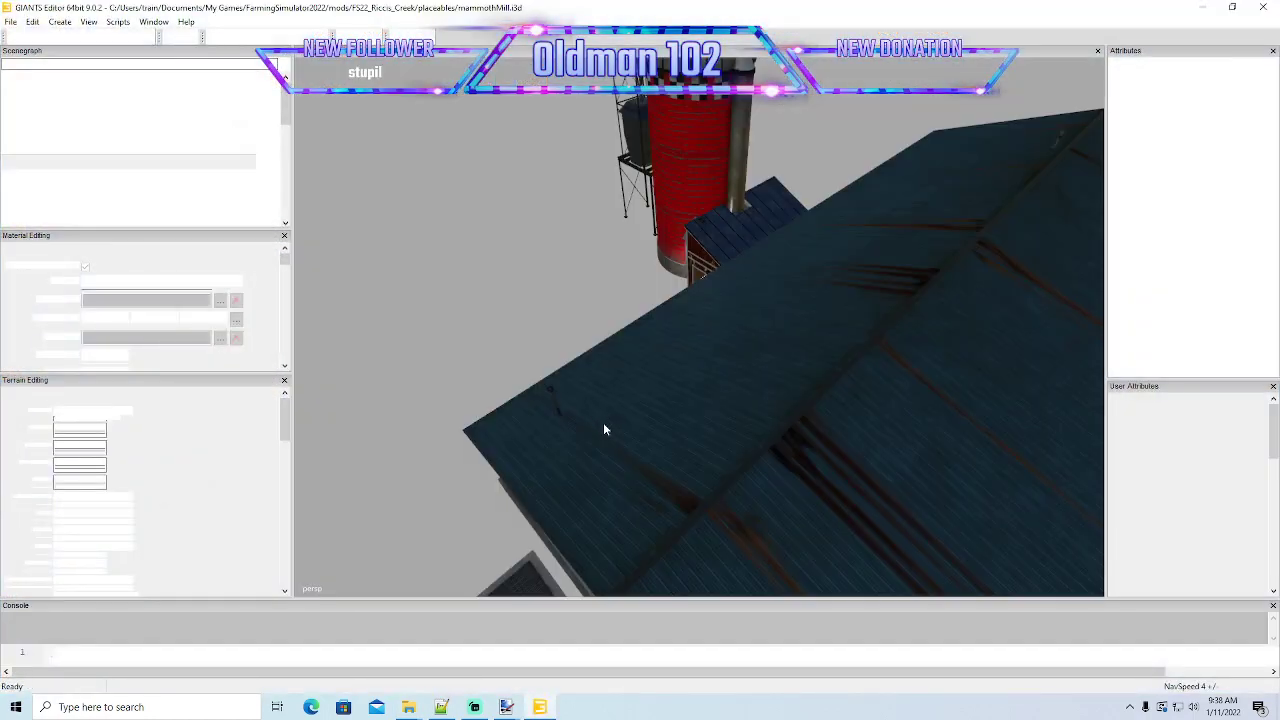
{"action": "left_click_drag", "start_coordinate": [697, 415], "coordinate": [494, 460], "text": "alt"}
{"action": "scroll", "coordinate": [336, 458], "scroll_direction": "up", "scroll_amount": 5}
{"action": "scroll", "coordinate": [620, 454], "scroll_direction": "up", "scroll_amount": 3}
{"action": "scroll", "coordinate": [494, 460], "scroll_direction": "down", "scroll_amount": 4}
{"action": "scroll", "coordinate": [494, 465], "scroll_direction": "down", "scroll_amount": 5}
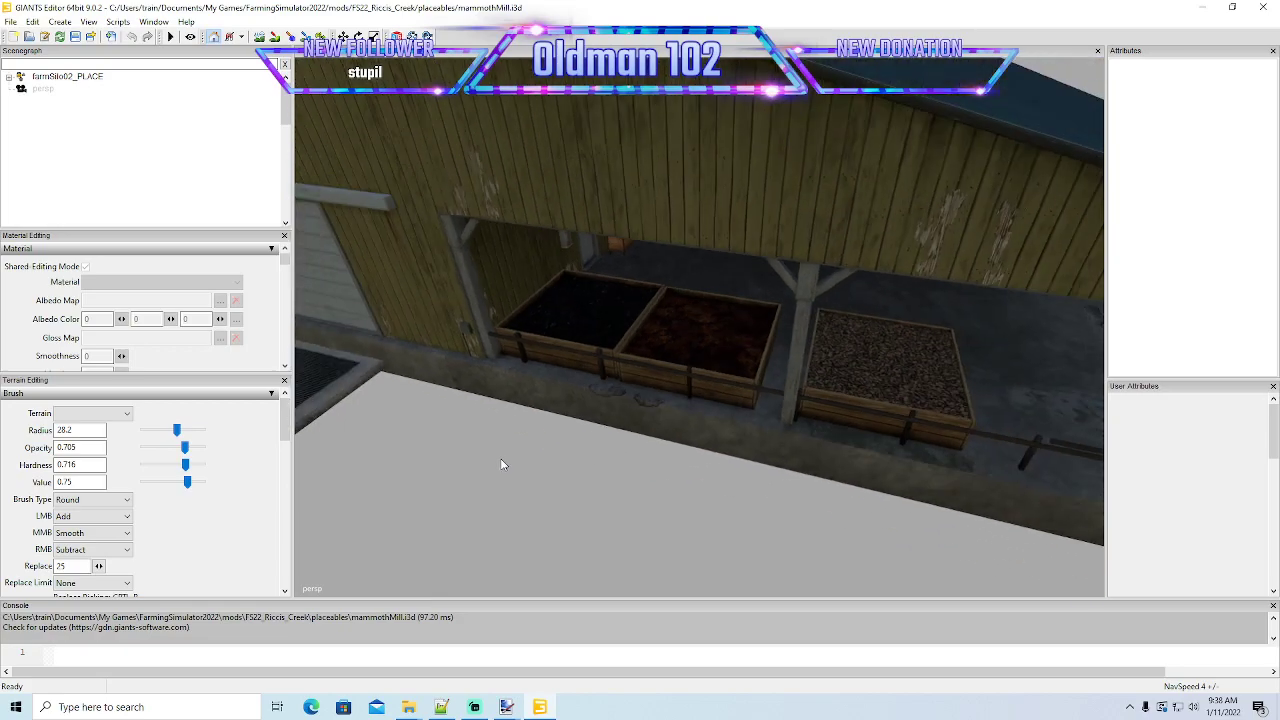
- Select the dirt plane under coalBin in the visuals group of the mill's scenegraph
{"action": "left_click", "coordinate": [9, 77]}
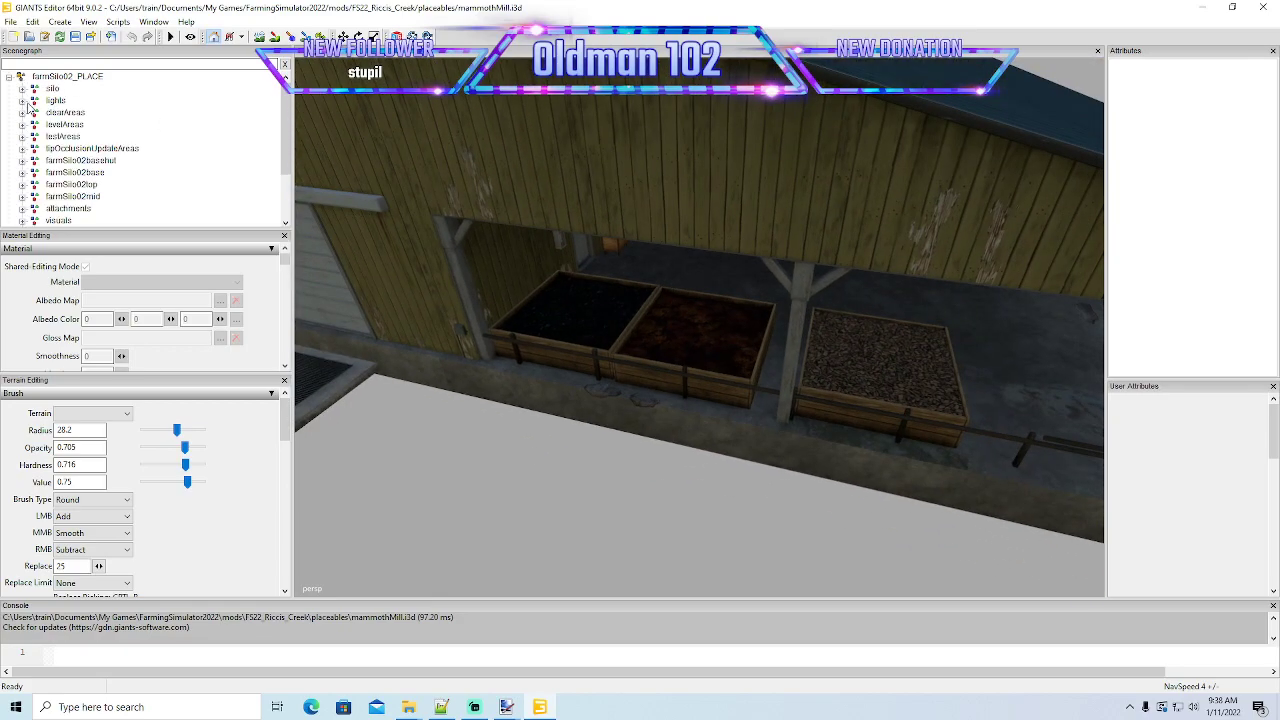
{"action": "scroll", "coordinate": [88, 182], "scroll_direction": "down", "scroll_amount": 2}
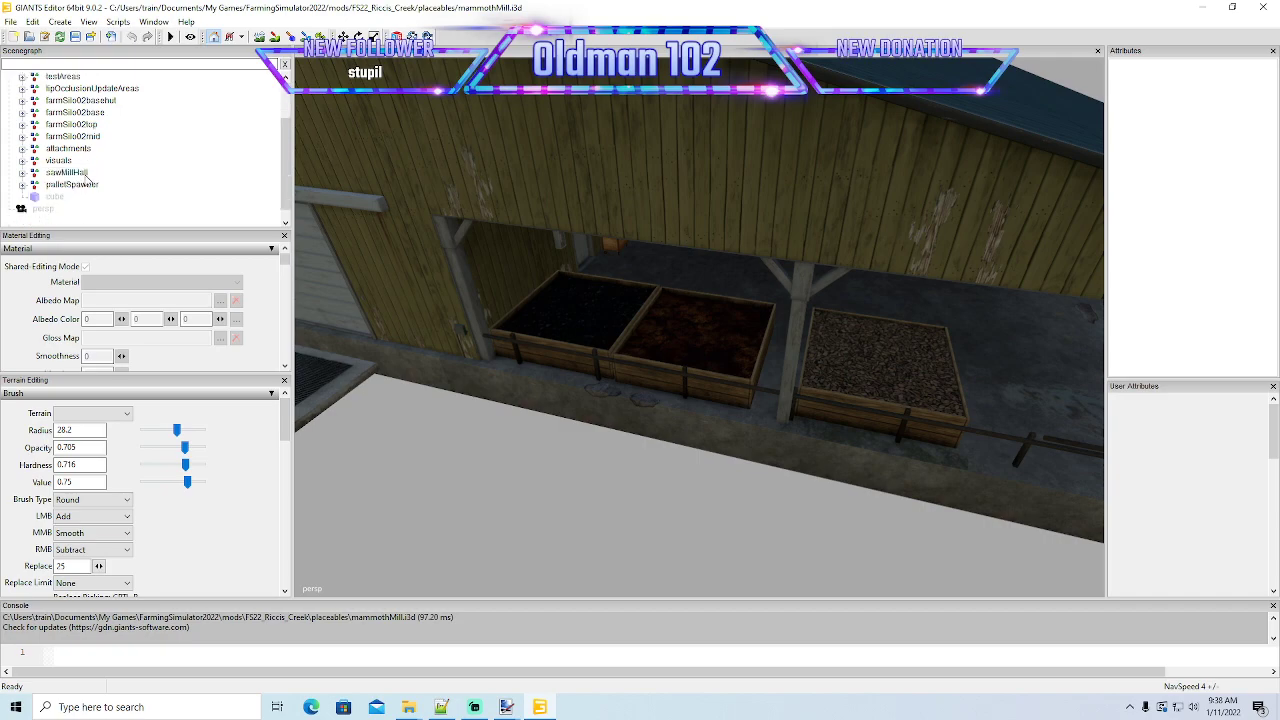
{"action": "left_click", "coordinate": [22, 160]}
{"action": "scroll", "coordinate": [46, 172], "scroll_direction": "down", "scroll_amount": 1}
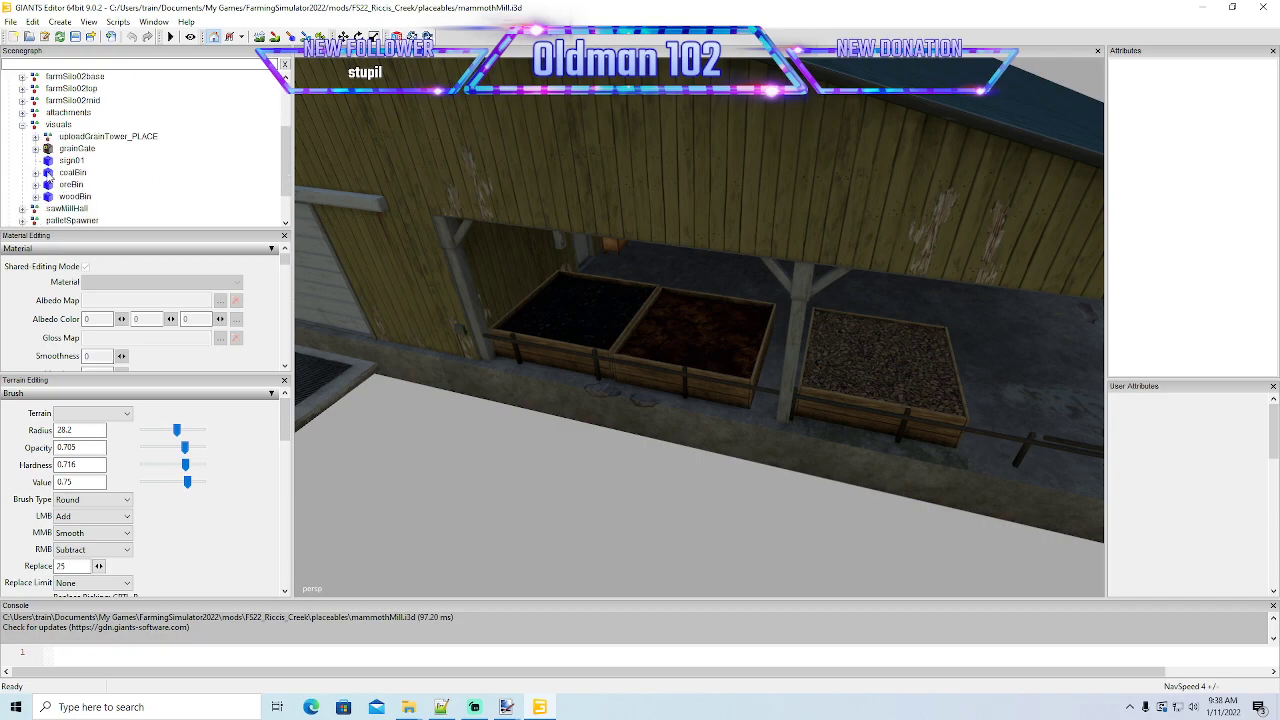
{"action": "left_click", "coordinate": [35, 173]}
{"action": "left_click", "coordinate": [62, 185]}
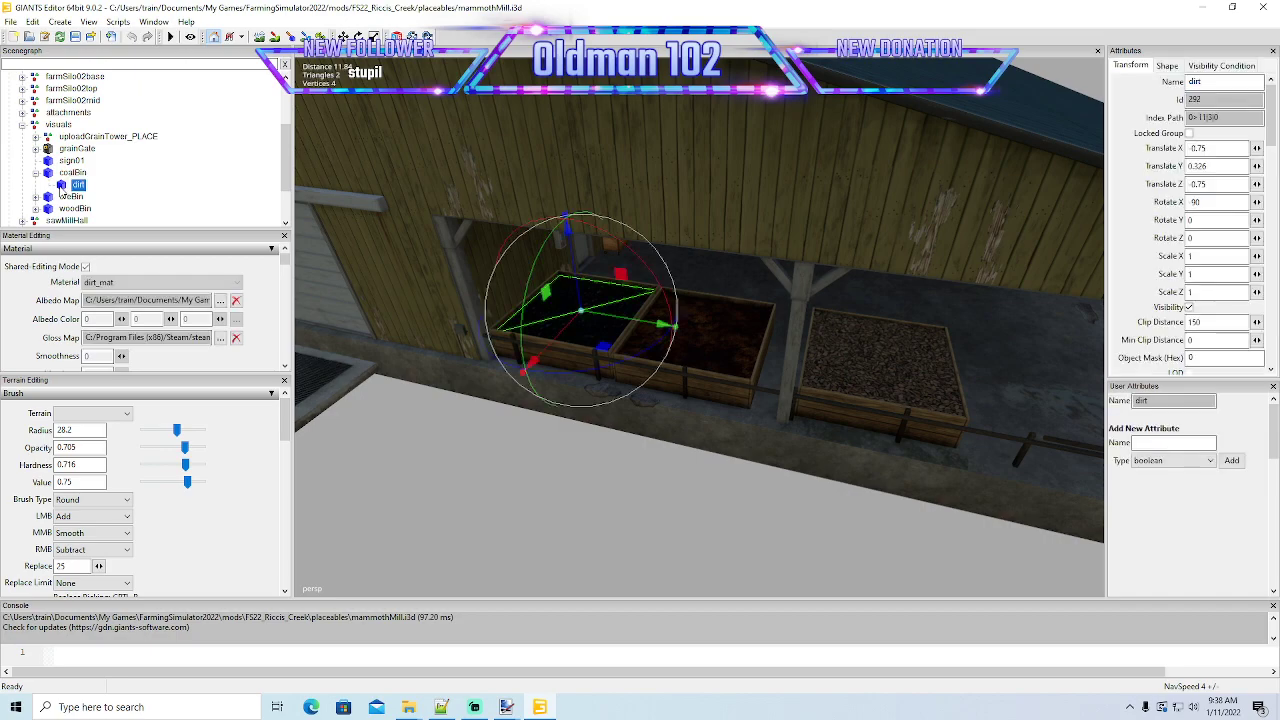
- Export the coal bin's dirt plane with files as coalPlane to the desktop's buildToday folder, keeping the parent directory structure and game relative paths
{"action": "left_click", "coordinate": [10, 21]}
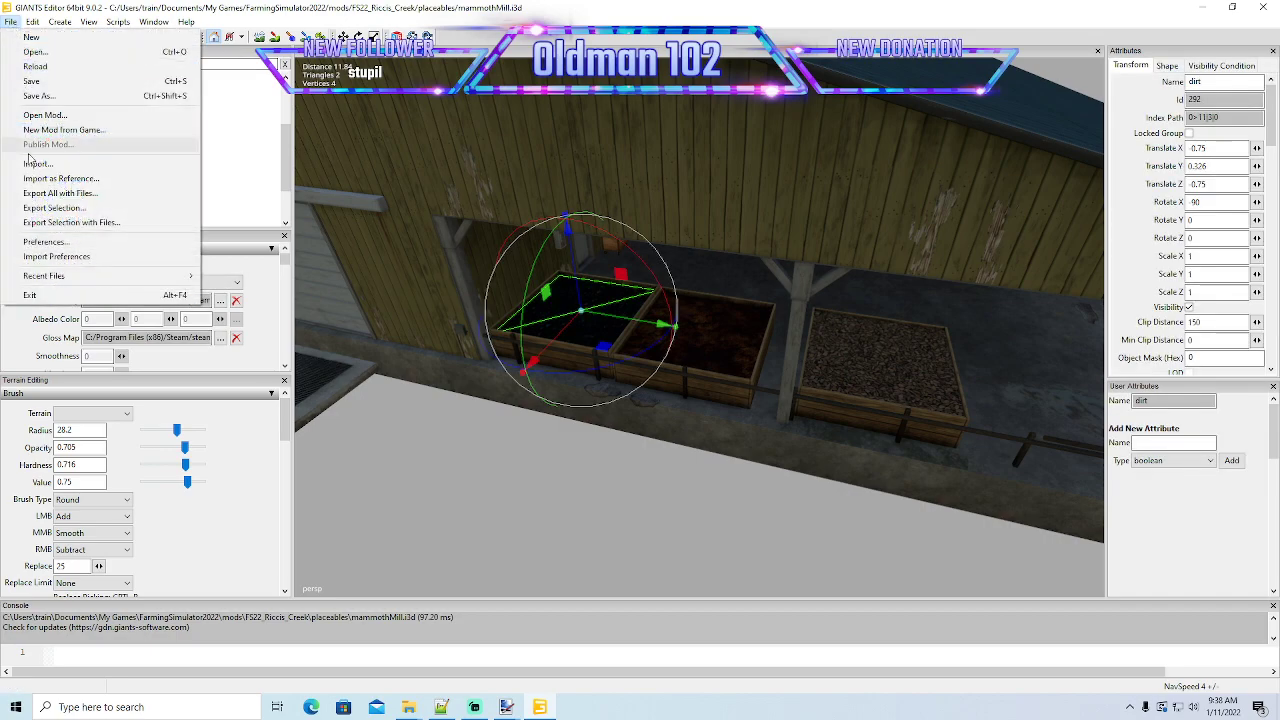
{"action": "left_click", "coordinate": [60, 222]}
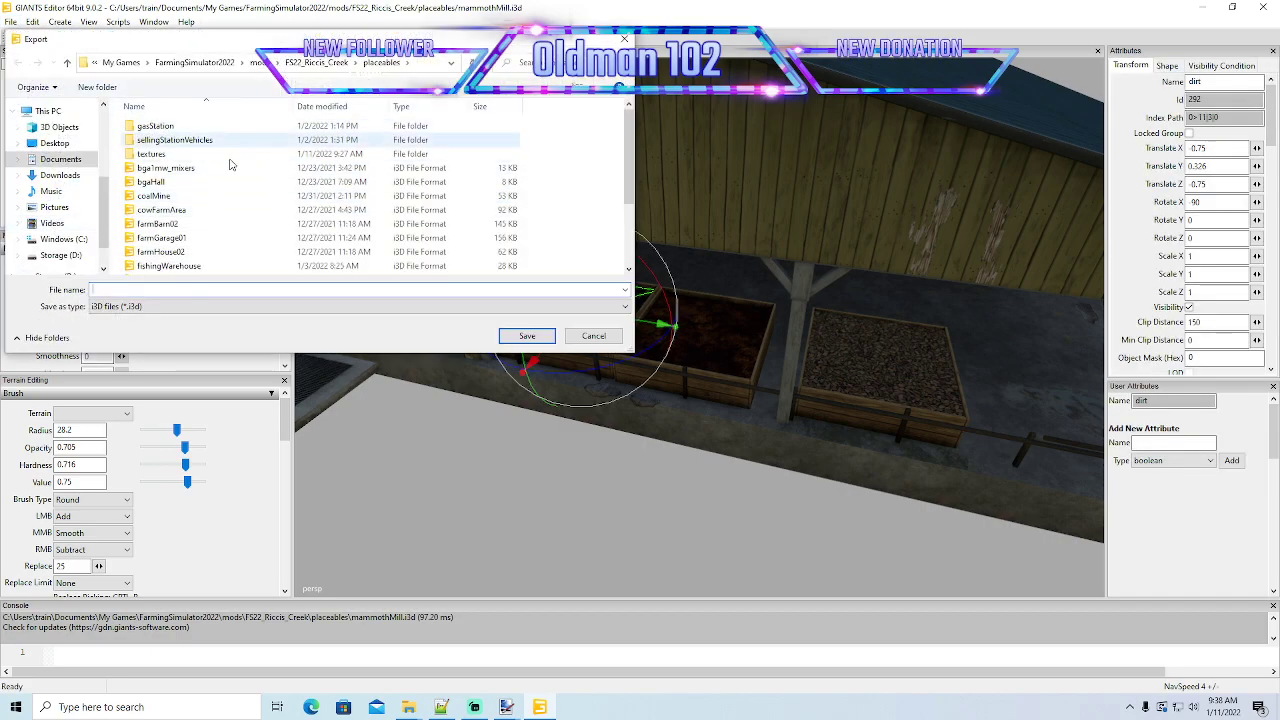
{"action": "left_click", "coordinate": [55, 143]}
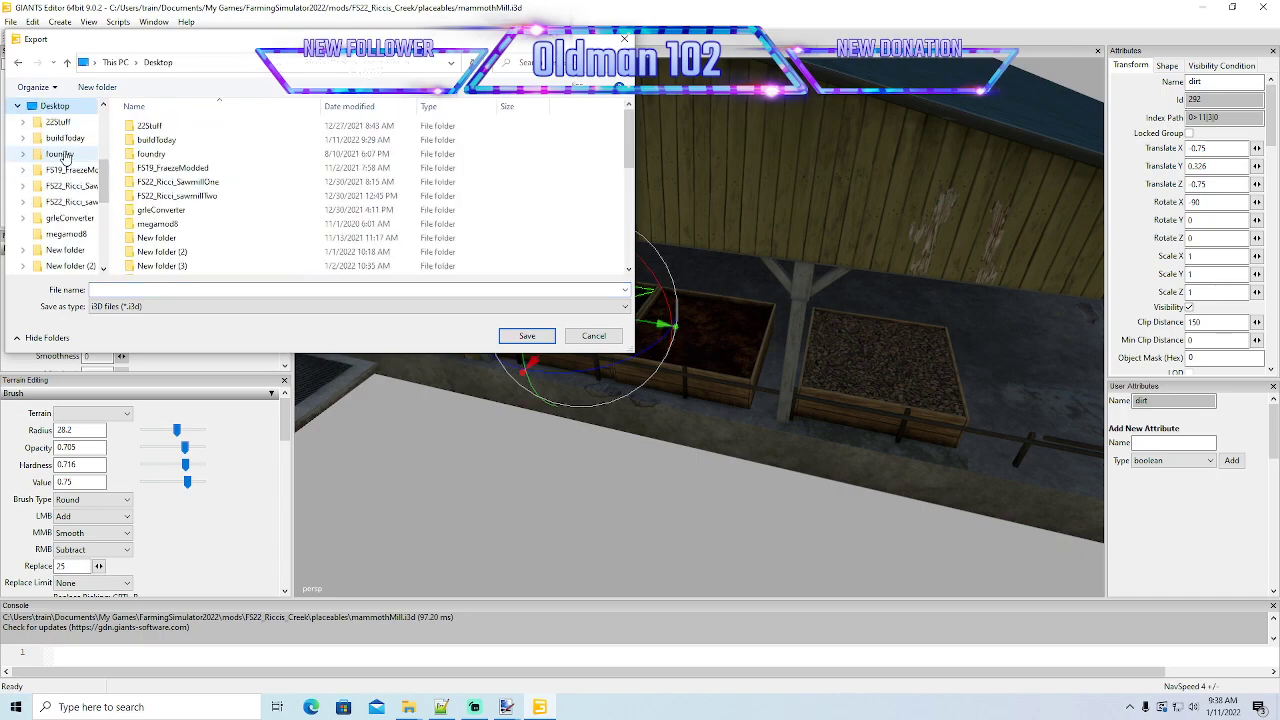
{"action": "double_click", "coordinate": [156, 140]}
{"action": "left_click", "coordinate": [201, 291]}
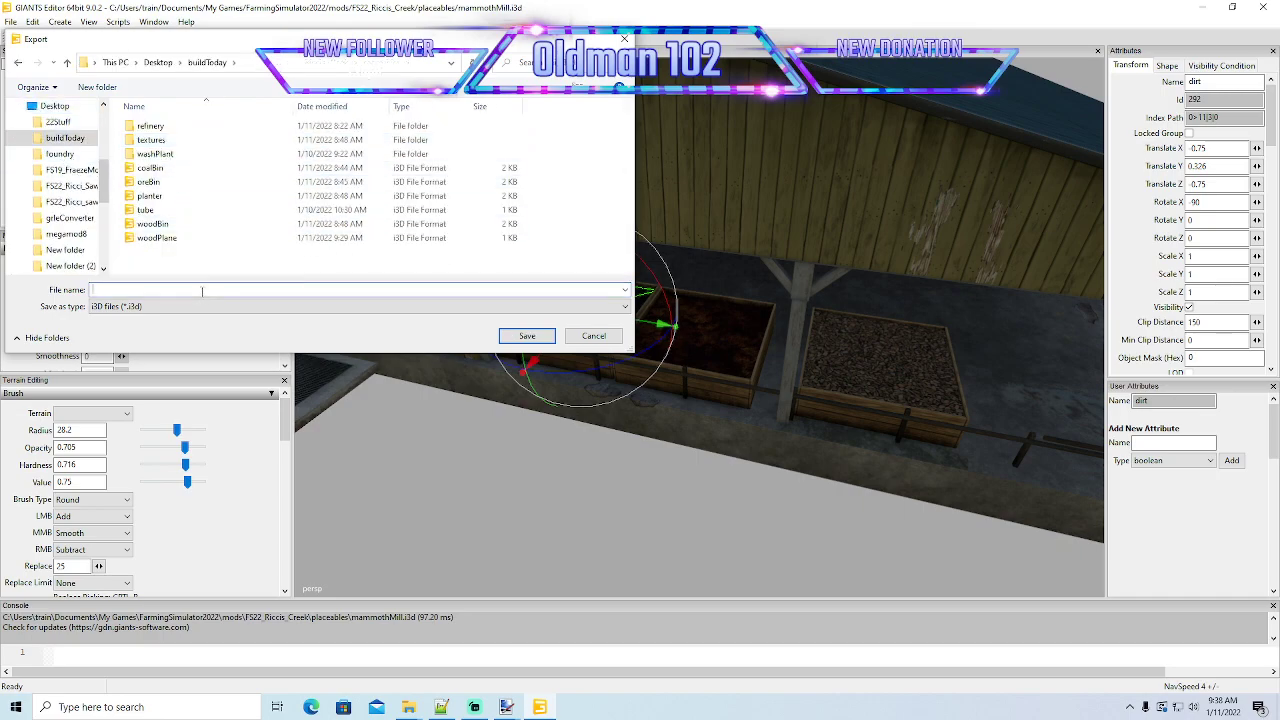
{"action": "type", "text": "coal"}
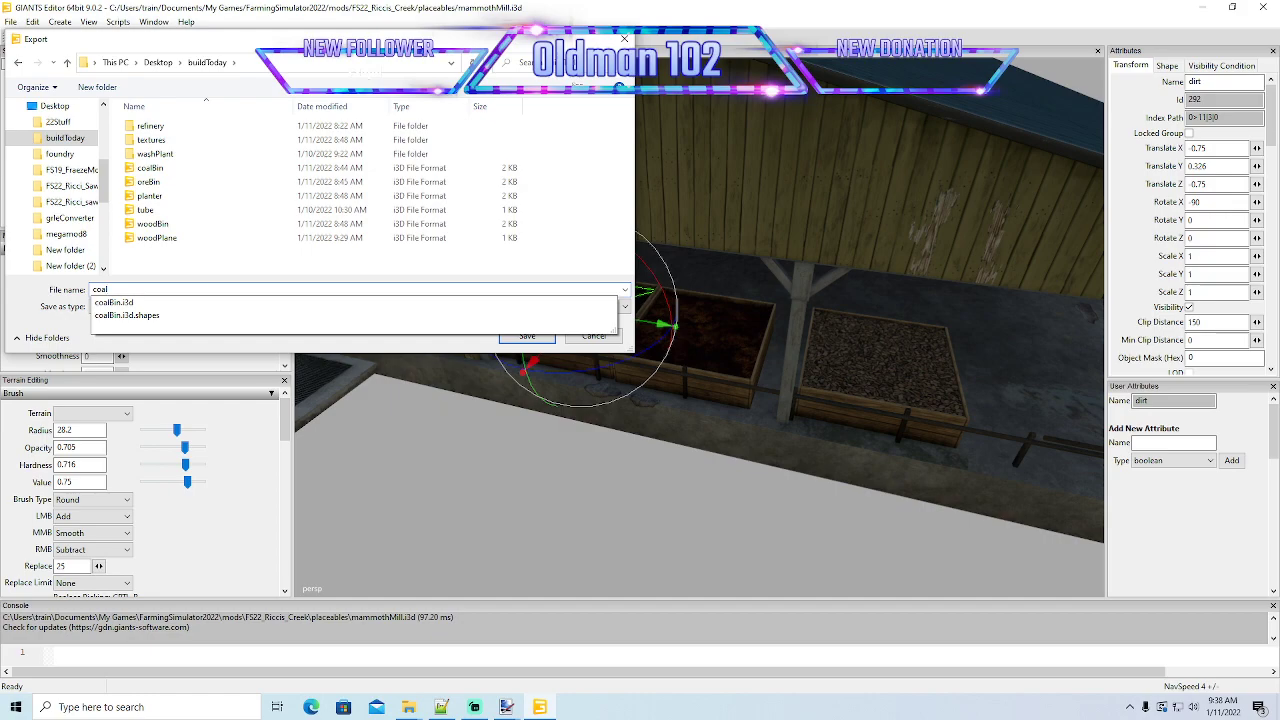
{"action": "type", "text": "Plane"}
{"action": "key", "text": "Return"}
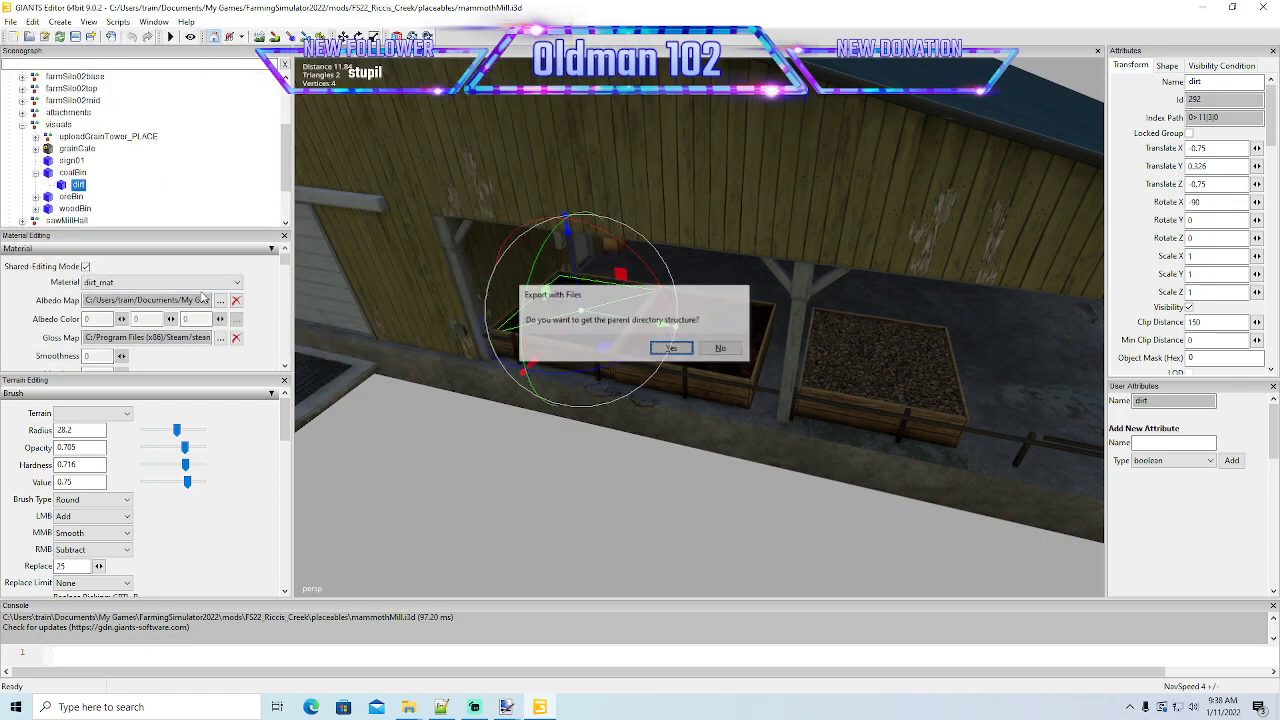
{"action": "left_click", "coordinate": [672, 348]}
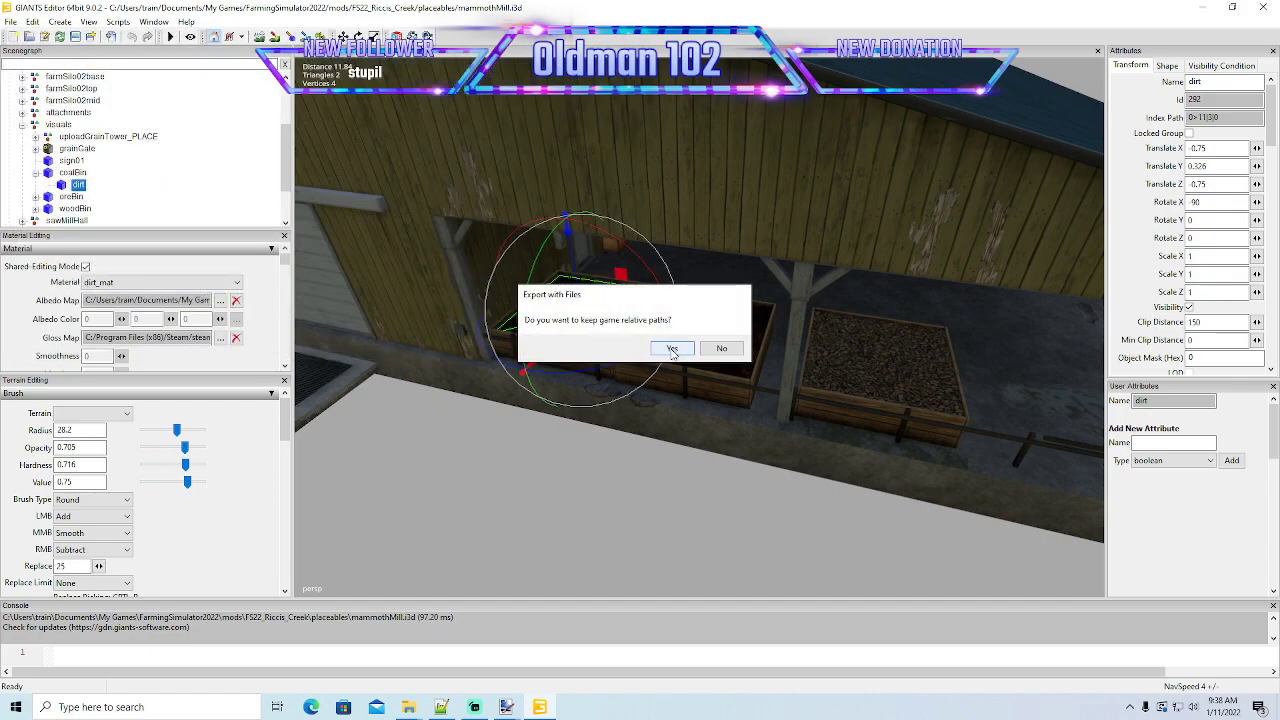
{"action": "left_click", "coordinate": [672, 348]}
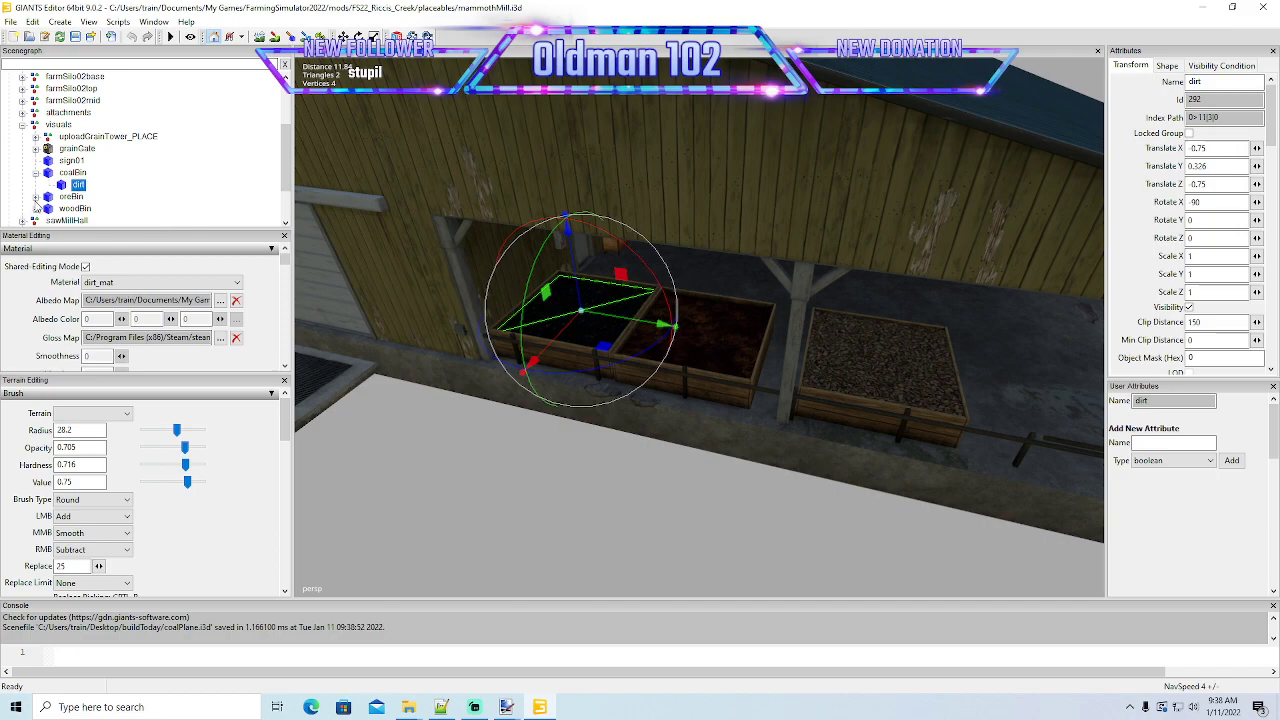
- Export the dirt plane under oreBin with files as orePlane to buildToday, keeping the parent directory structure and game relative paths
{"action": "left_click", "coordinate": [35, 198]}
{"action": "left_click", "coordinate": [68, 208]}
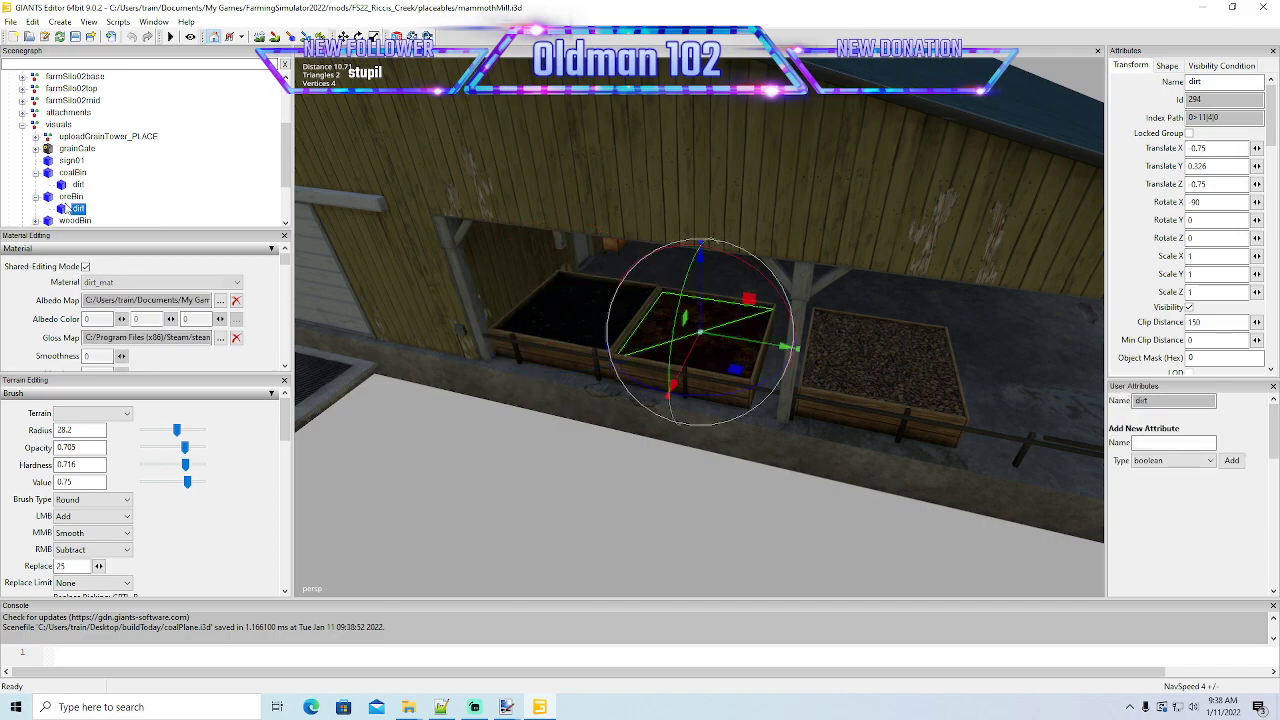
{"action": "left_click", "coordinate": [10, 21]}
{"action": "left_click", "coordinate": [60, 222]}
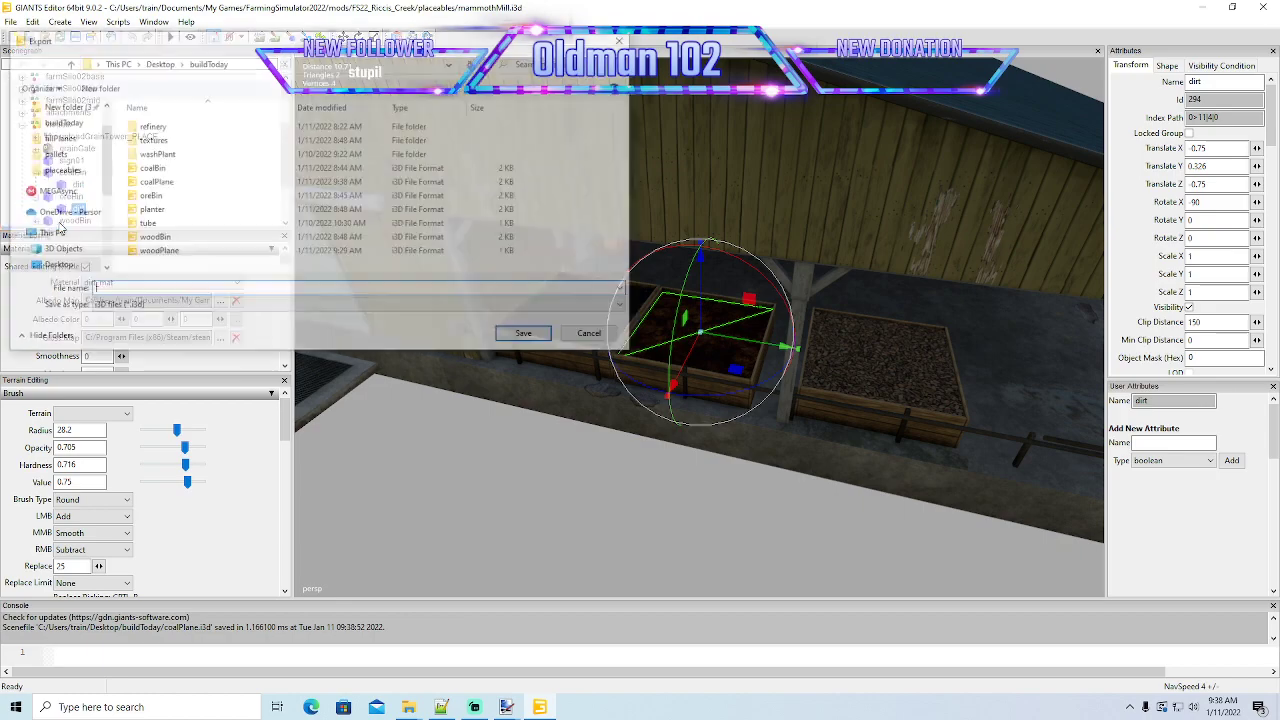
{"action": "type", "text": "o"}
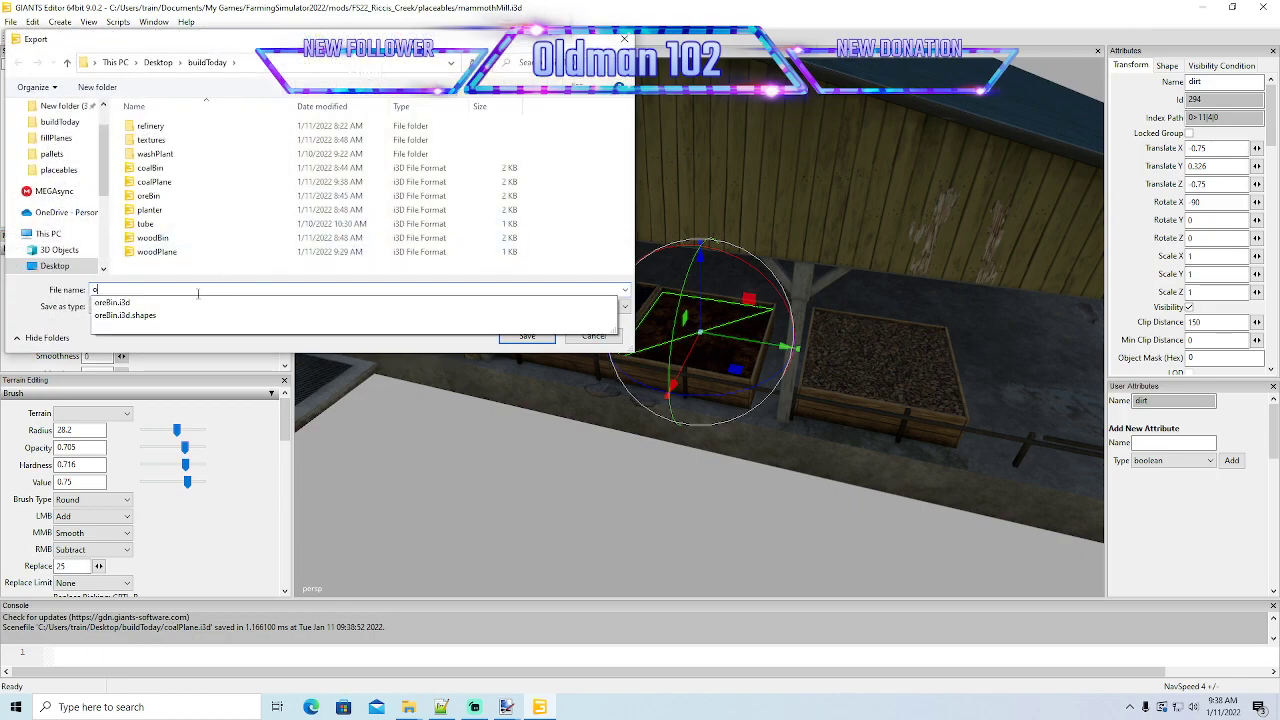
{"action": "type", "text": "rePlane"}
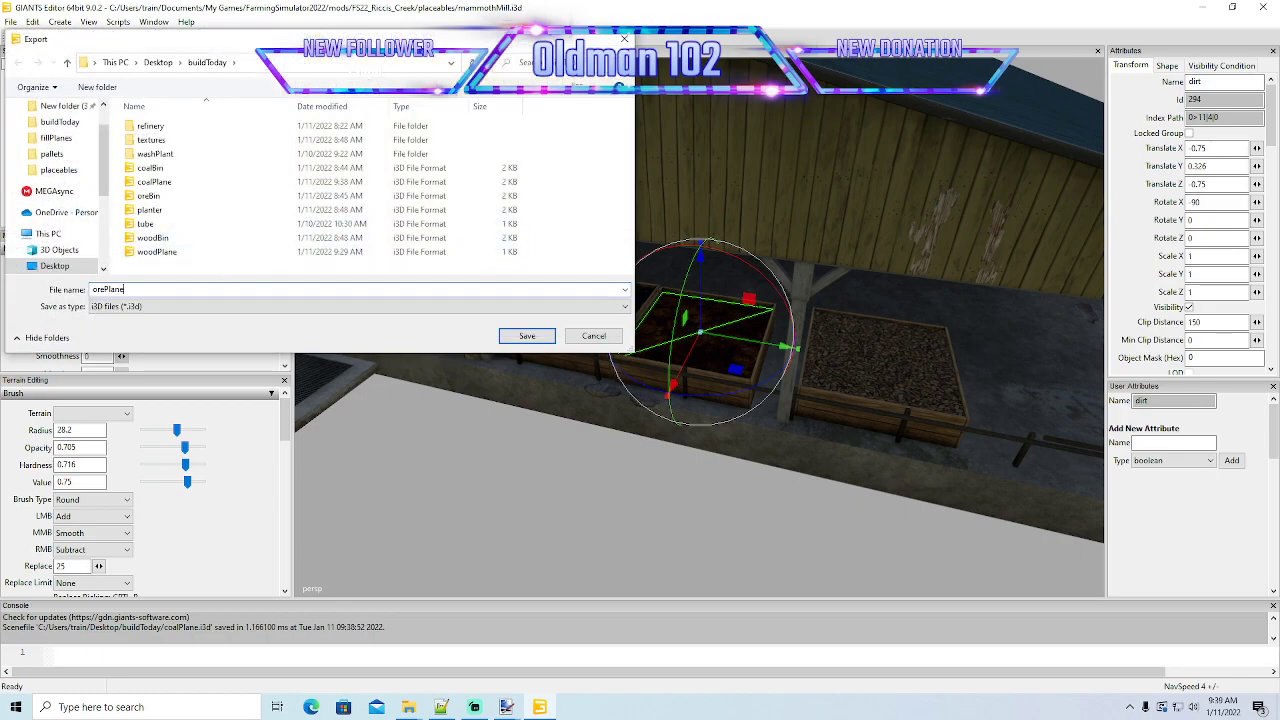
{"action": "key", "text": "Return"}
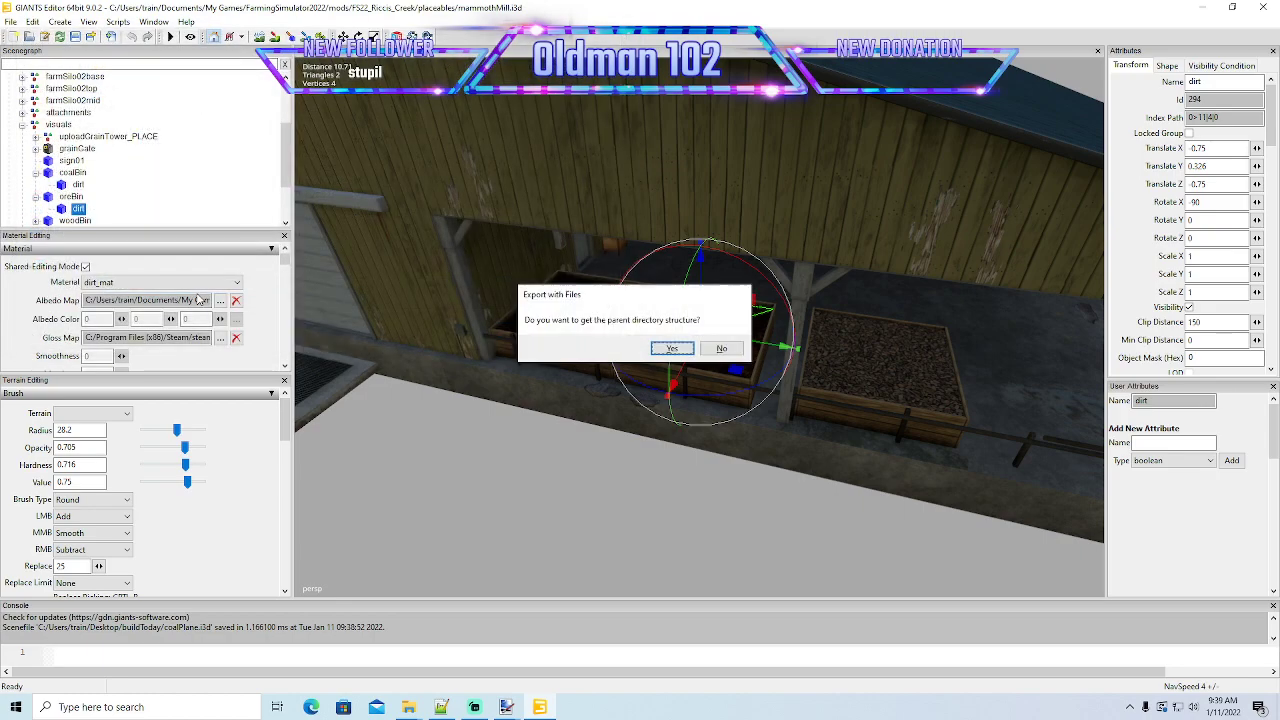
{"action": "left_click", "coordinate": [672, 347]}
{"action": "left_click", "coordinate": [672, 347]}
- Switch to the buildToday folder in File Explorer and open coalPlane in GIANTS Editor 9.0.2
{"action": "left_click", "coordinate": [1204, 8]}
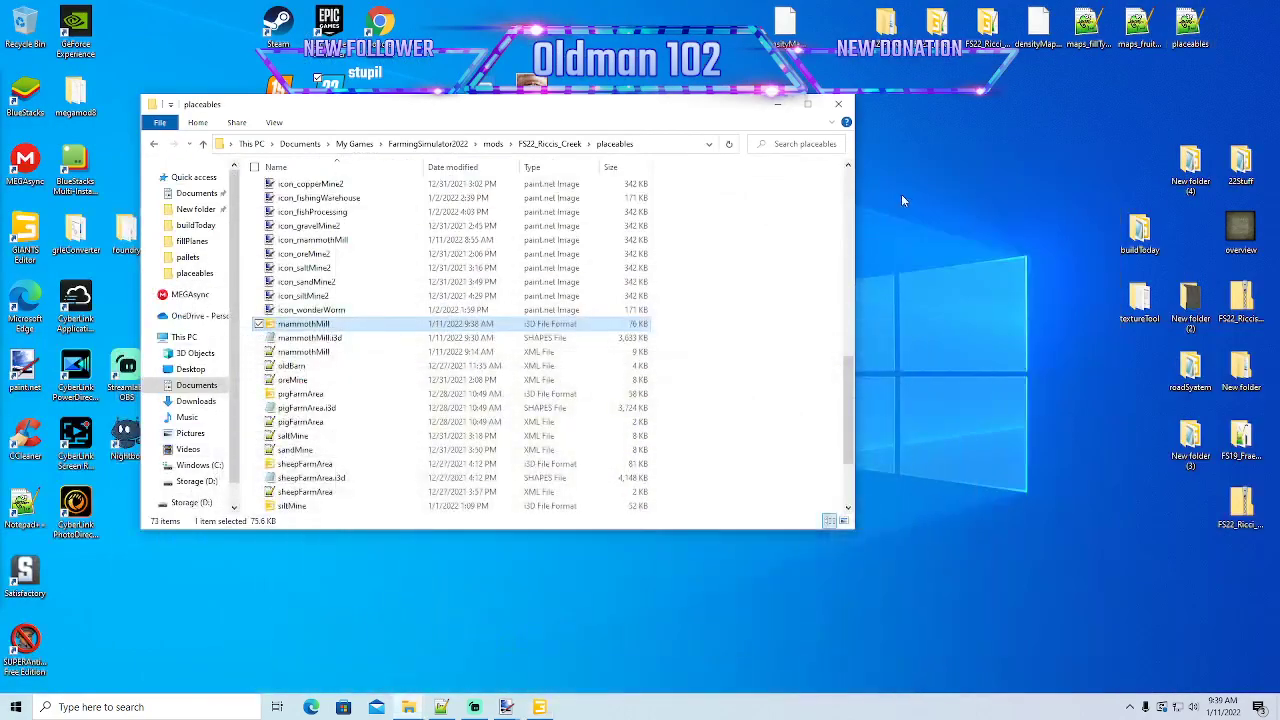
{"action": "left_click_drag", "start_coordinate": [702, 123], "coordinate": [630, 124]}
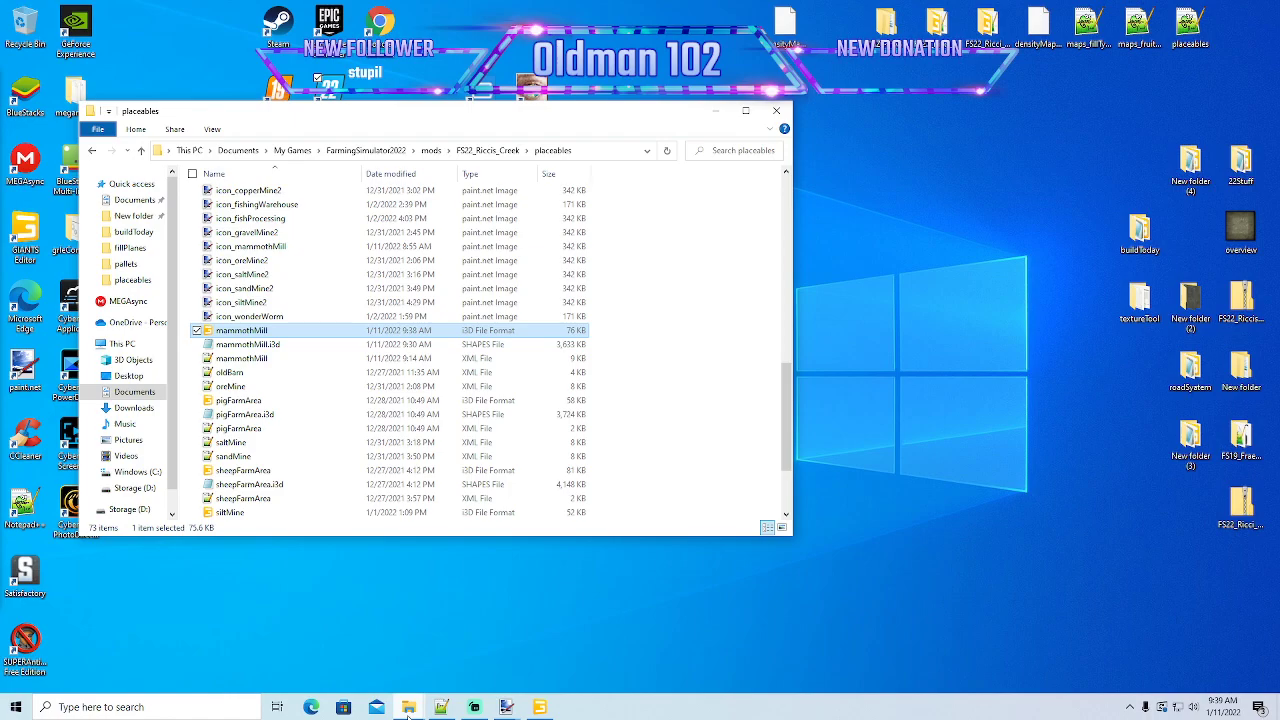
{"action": "mouse_move", "coordinate": [408, 714]}
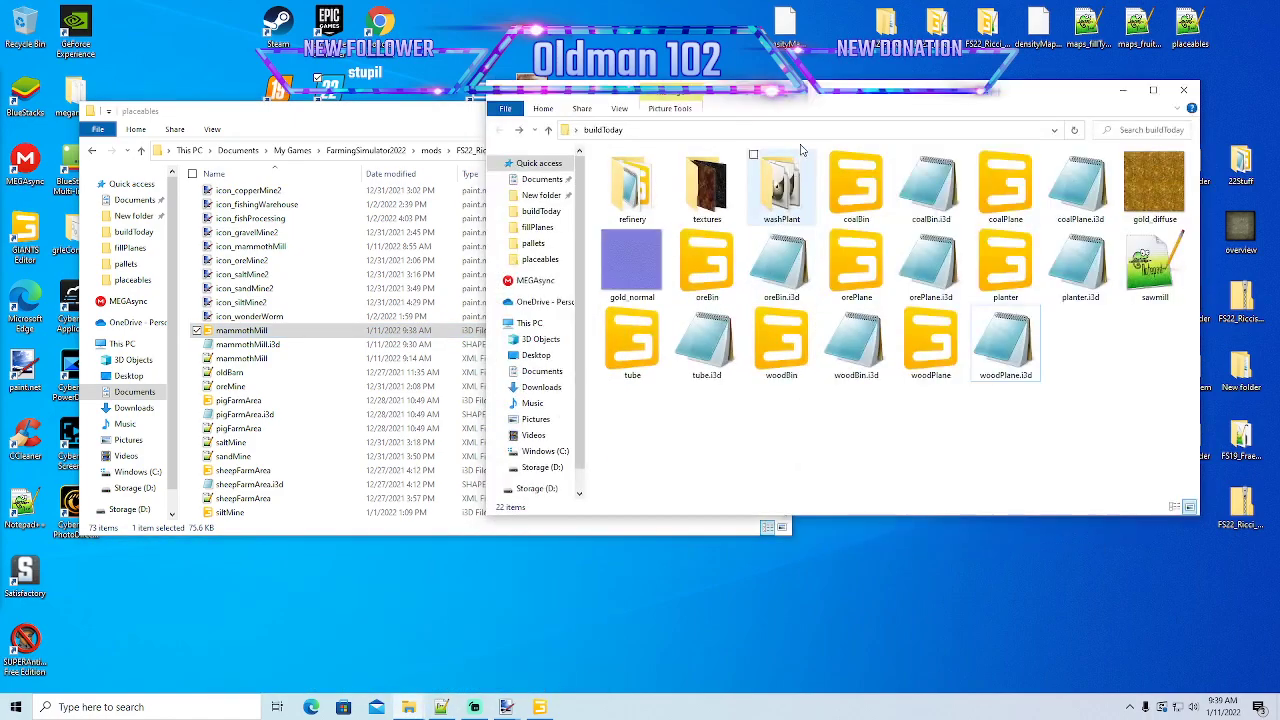
{"action": "left_click_drag", "start_coordinate": [835, 98], "coordinate": [801, 91]}
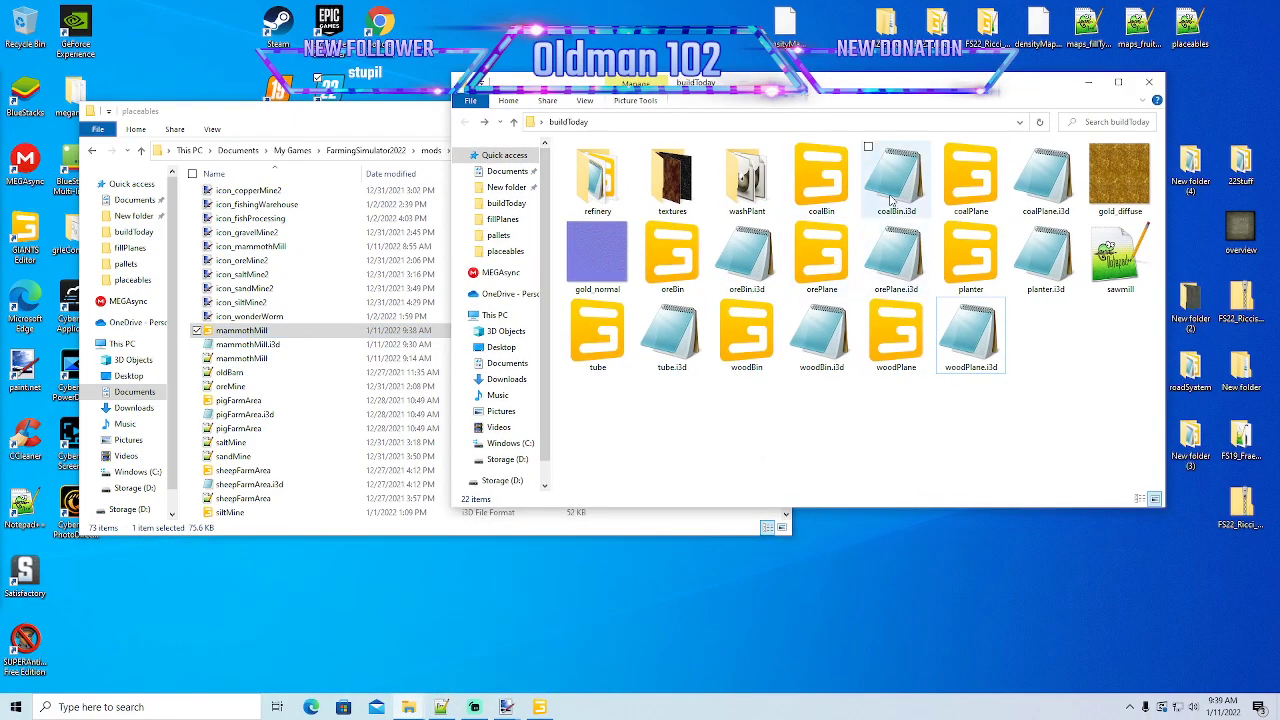
{"action": "double_click", "coordinate": [970, 182]}
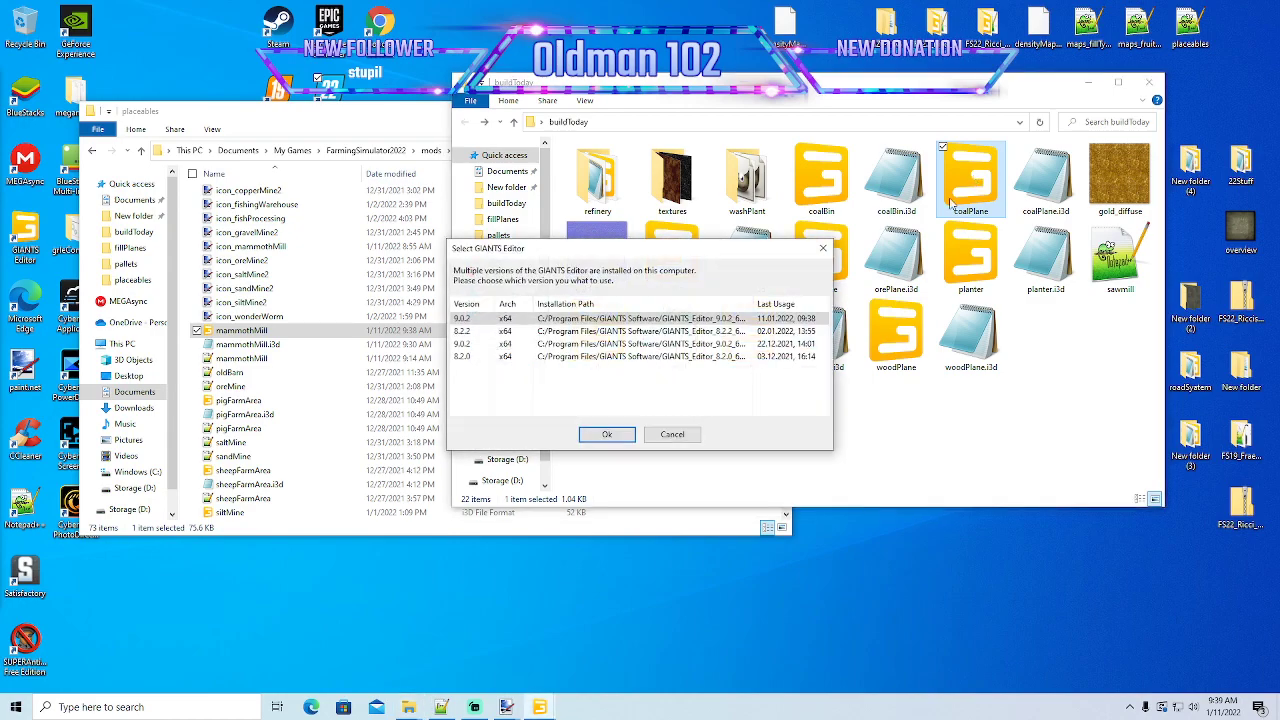
{"action": "left_click", "coordinate": [604, 435]}
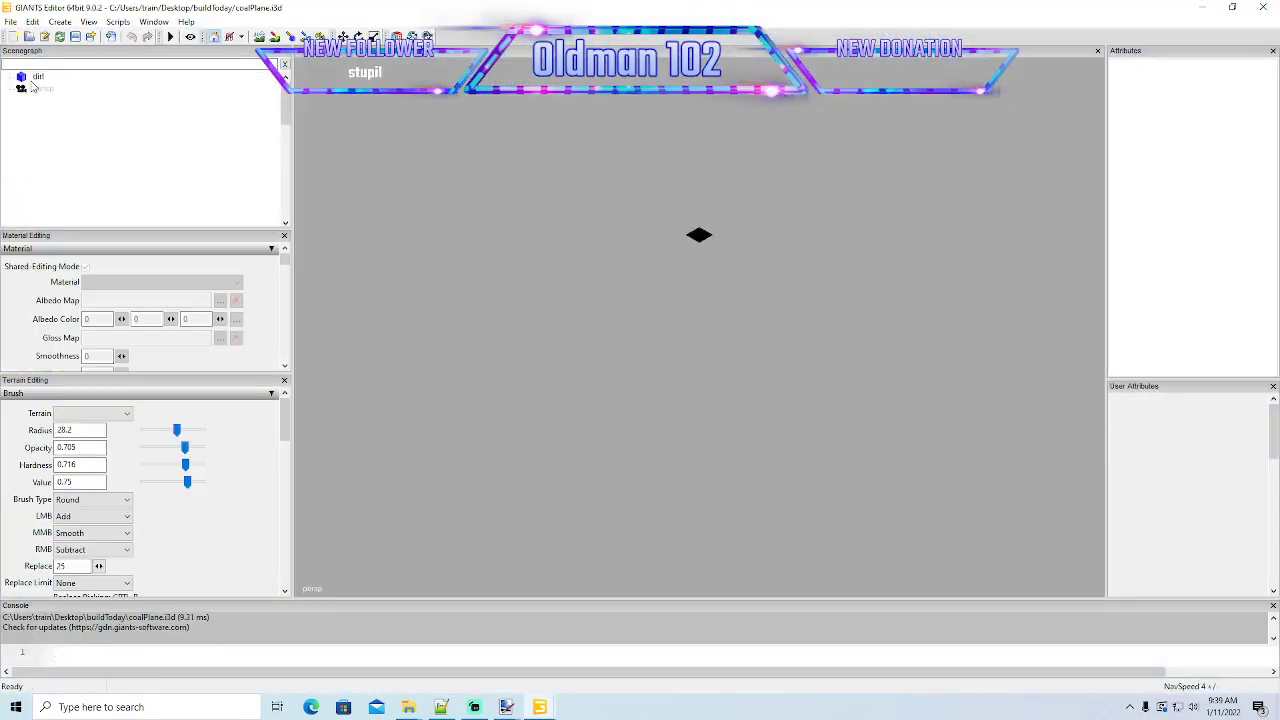
- Freeze only the rotation of the dirt plane with Preserve Instances off, and save coalPlane.i3d
{"action": "left_click", "coordinate": [22, 80]}
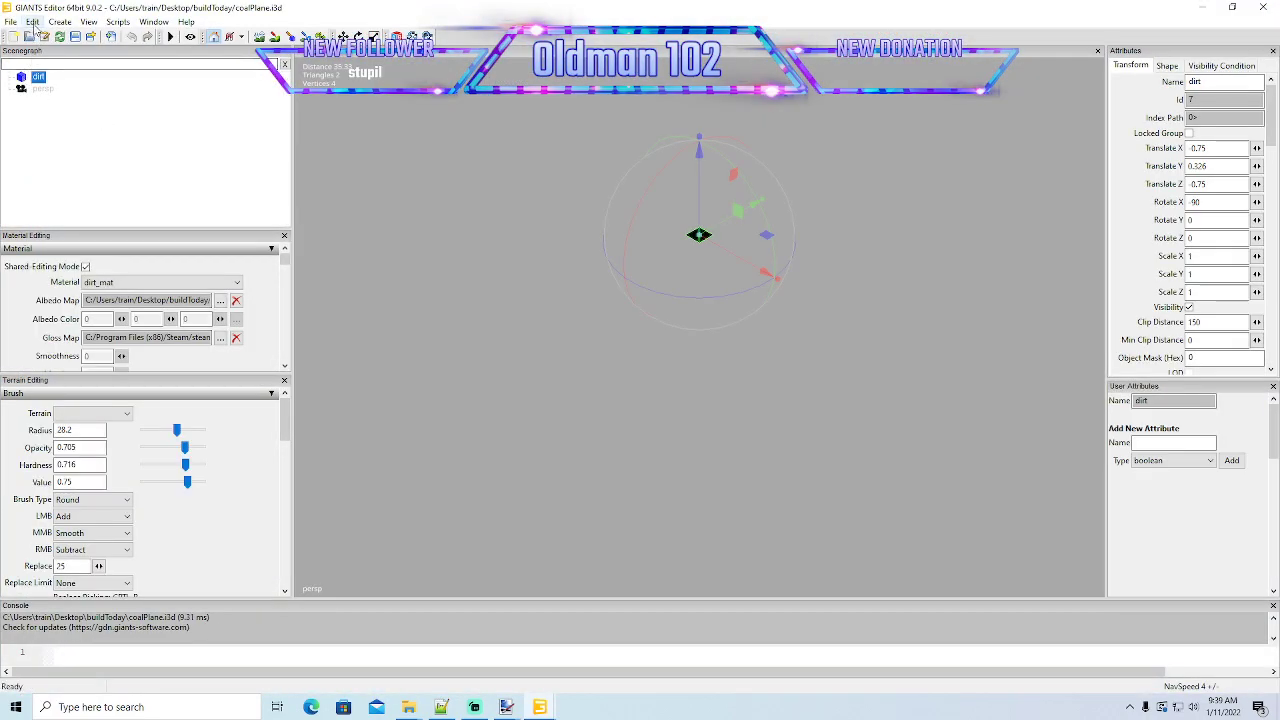
{"action": "left_click", "coordinate": [33, 22]}
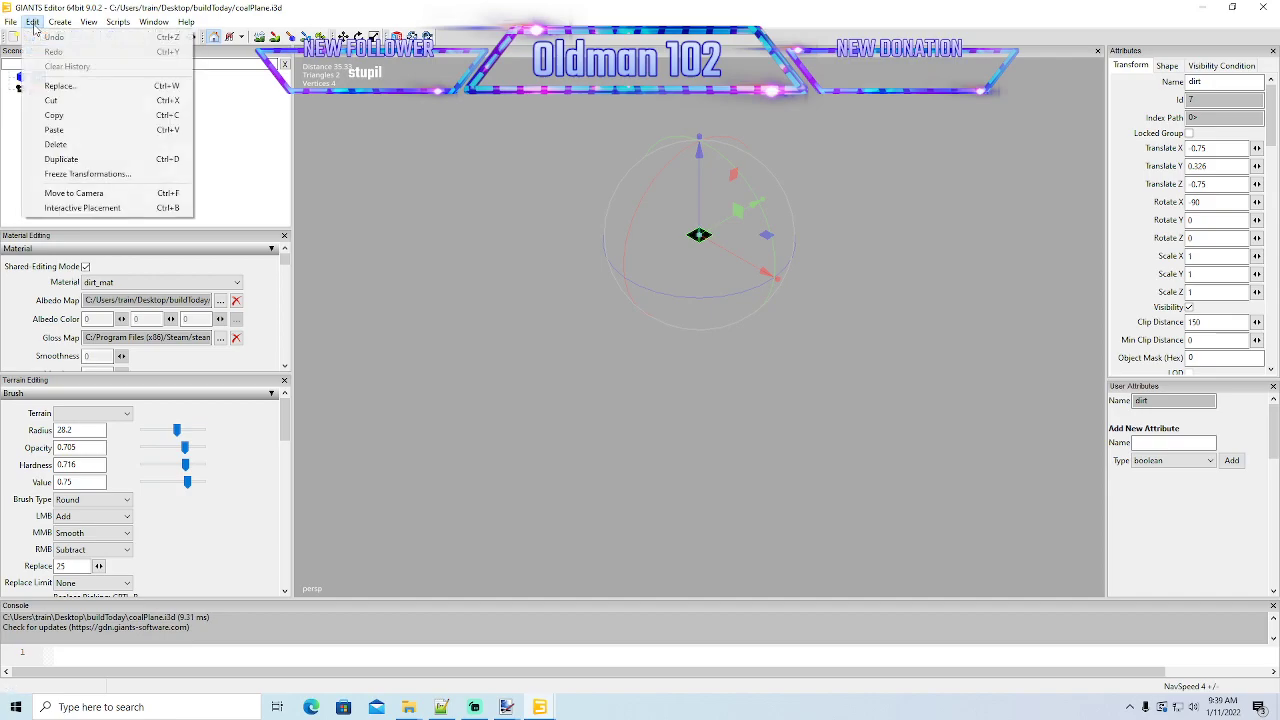
{"action": "left_click", "coordinate": [102, 175]}
{"action": "left_click", "coordinate": [65, 63]}
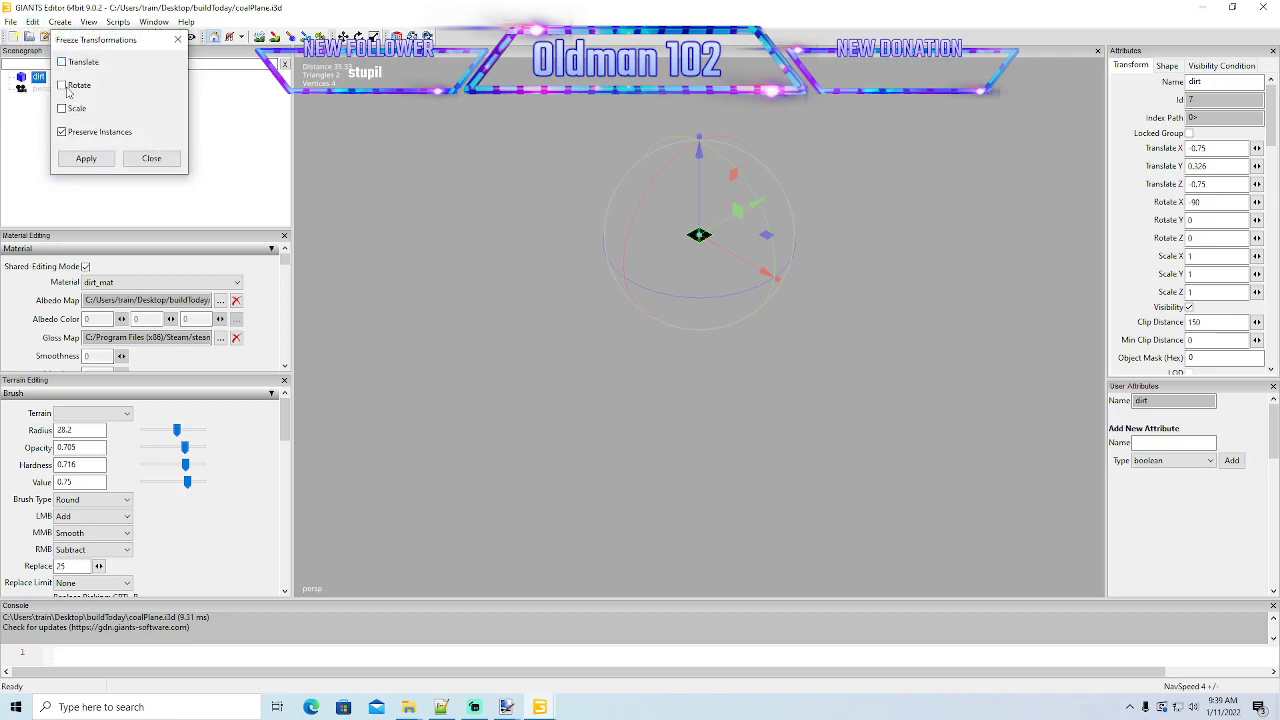
{"action": "left_click", "coordinate": [65, 86]}
{"action": "left_click", "coordinate": [63, 132]}
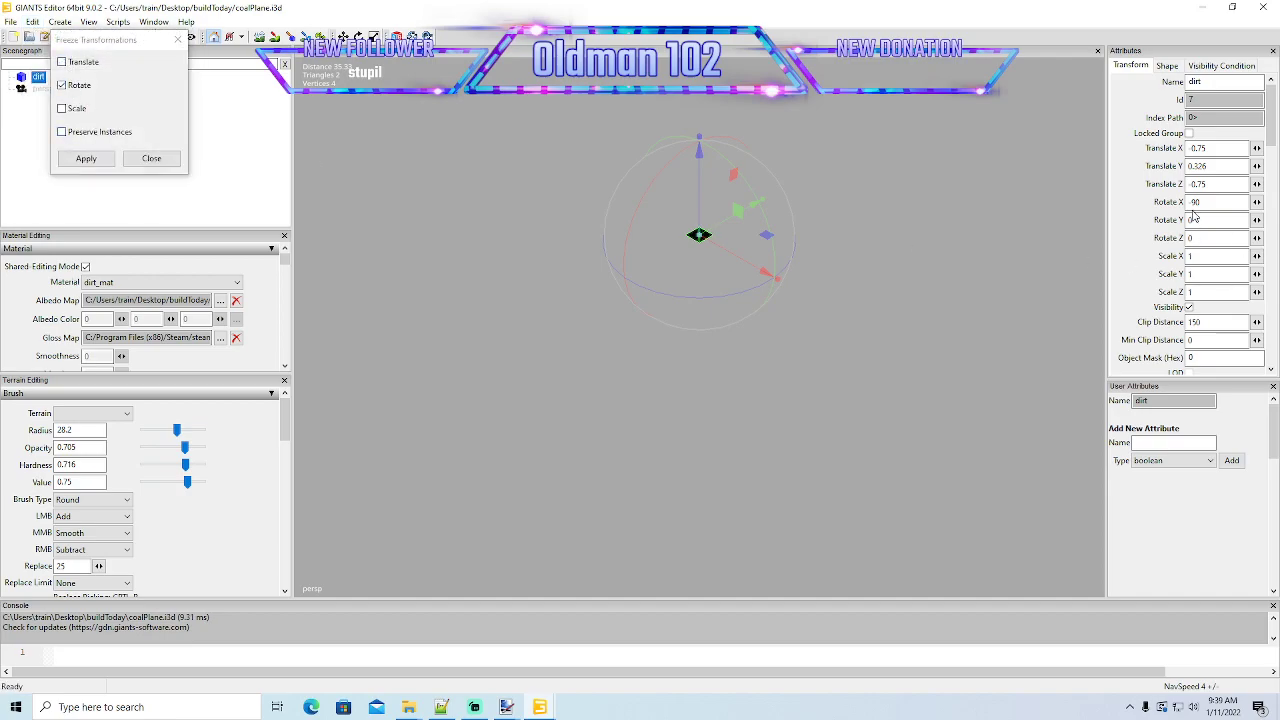
{"action": "left_click", "coordinate": [86, 158]}
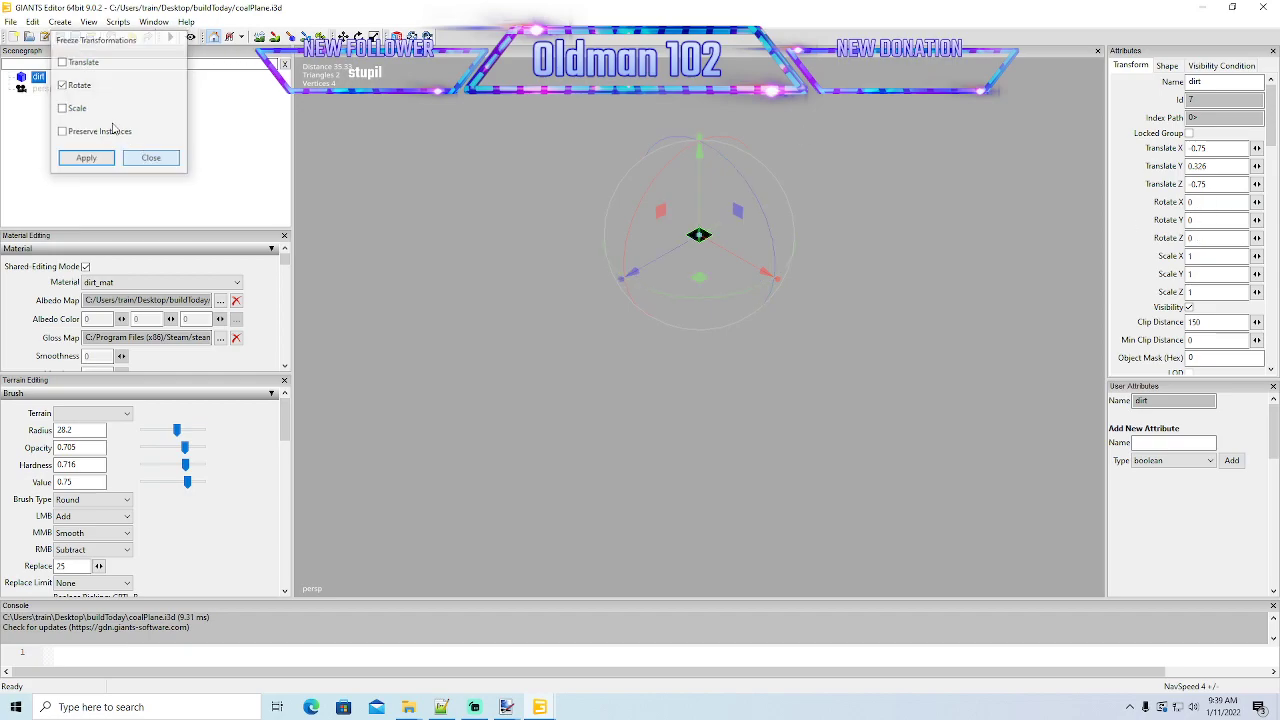
{"action": "left_click", "coordinate": [151, 158]}
{"action": "left_click", "coordinate": [76, 37]}
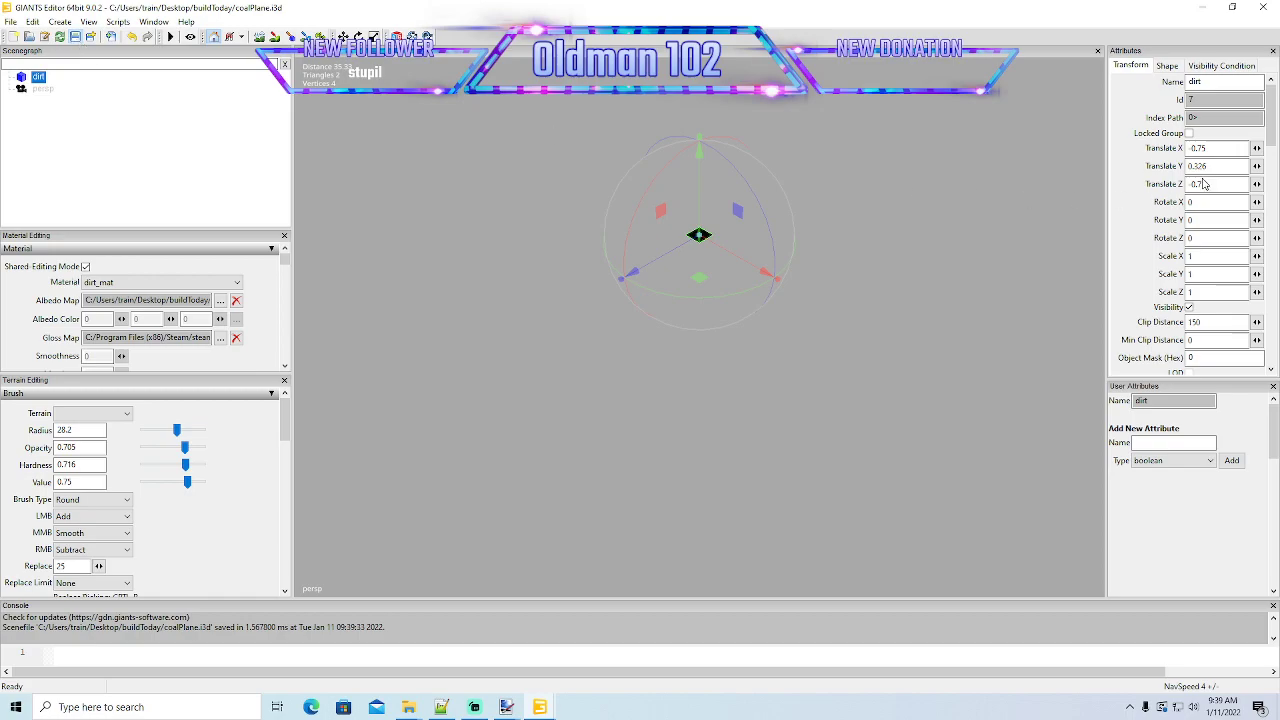
- Close the coalPlane scene and open orePlane from the buildToday folder in GIANTS Editor 9.0.2
{"action": "left_click", "coordinate": [1262, 7]}
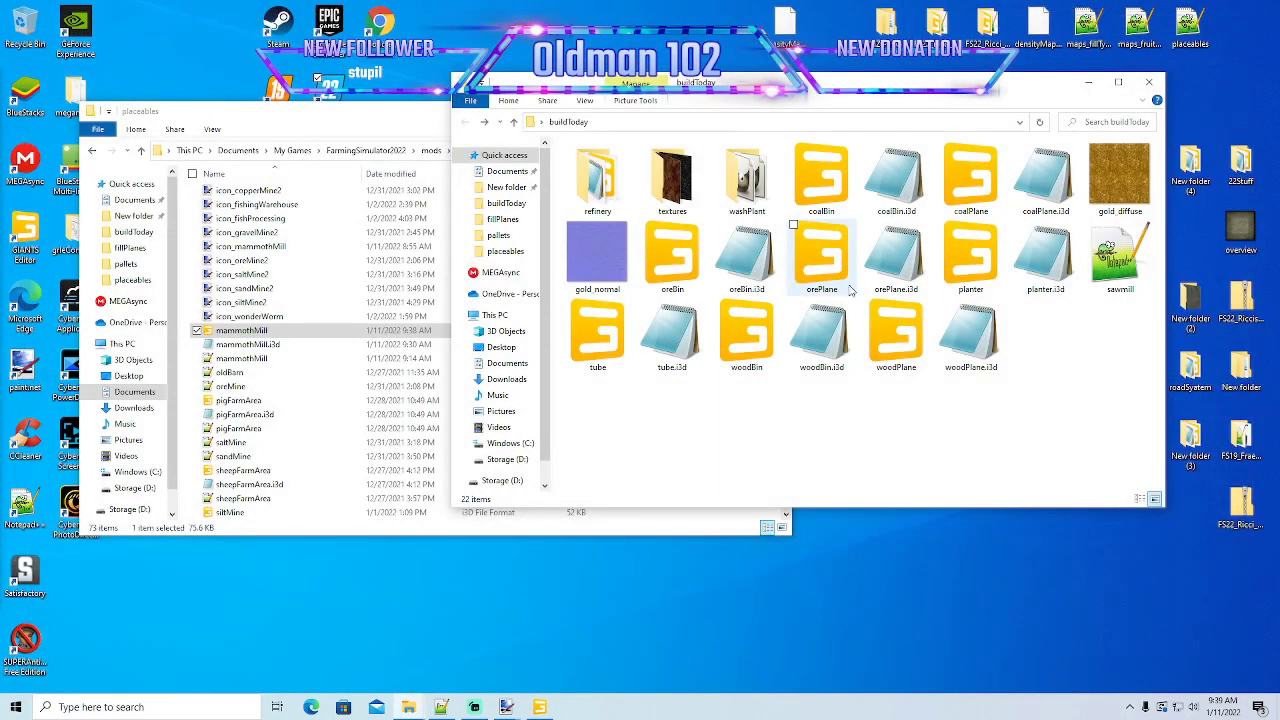
{"action": "double_click", "coordinate": [823, 283]}
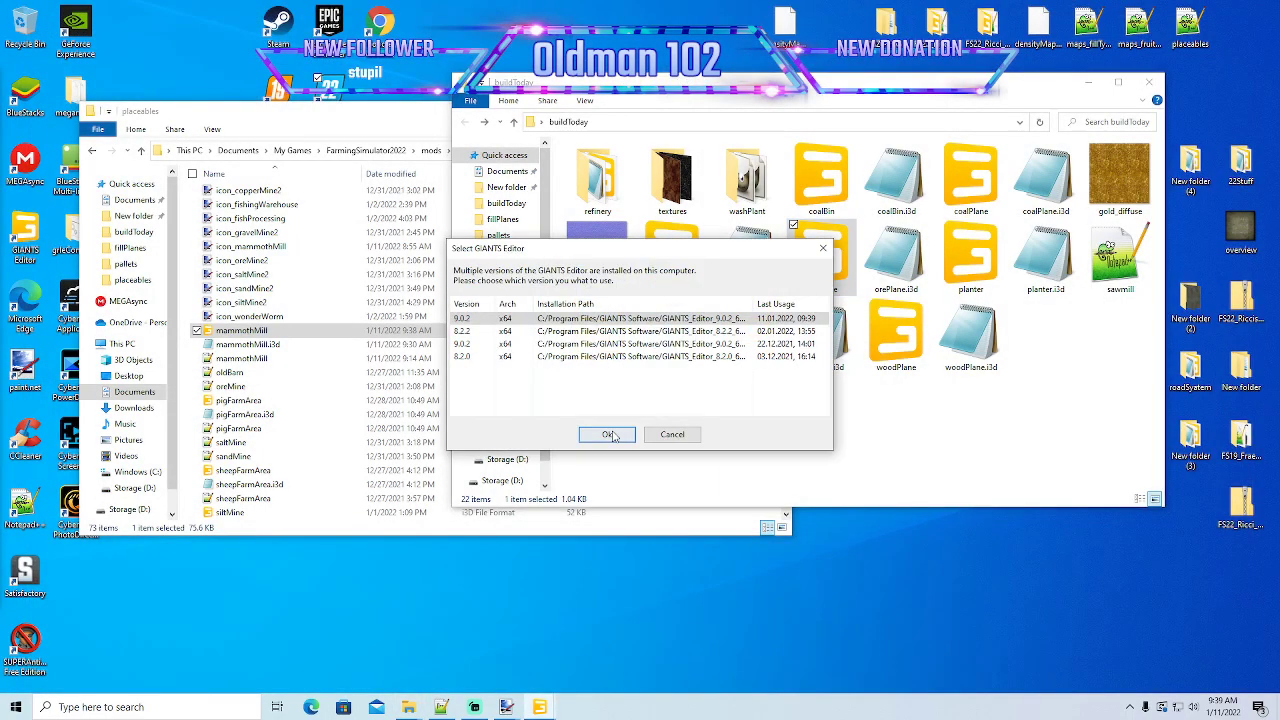
{"action": "left_click", "coordinate": [609, 435]}
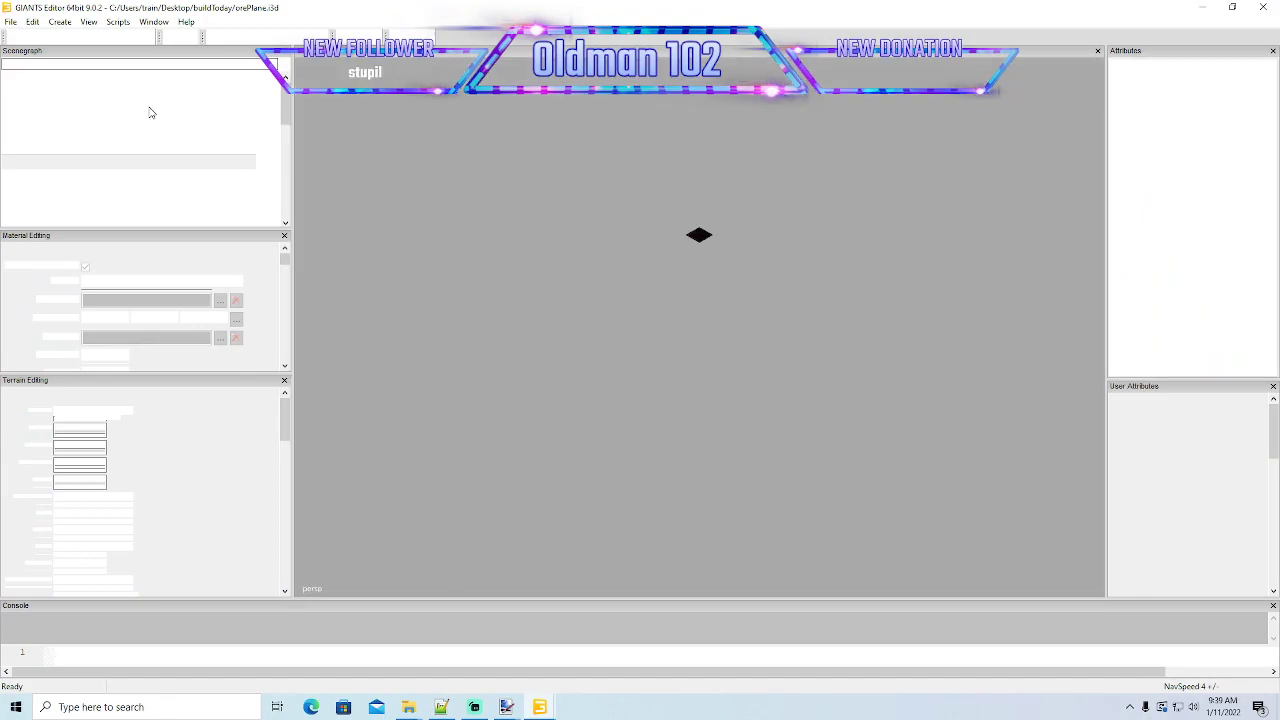
- Freeze only the rotation of the dirt plane with Preserve Instances off, and save orePlane.i3d
{"action": "left_click", "coordinate": [38, 76]}
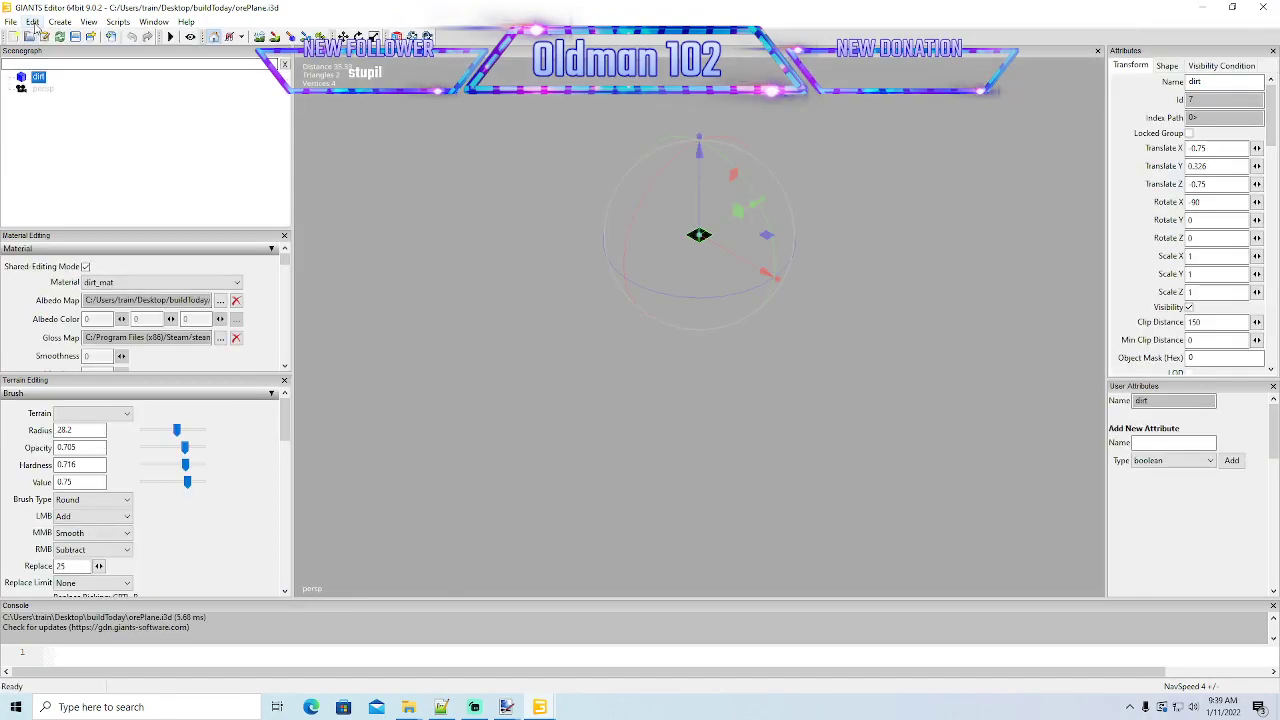
{"action": "left_click", "coordinate": [33, 22]}
{"action": "left_click", "coordinate": [74, 172]}
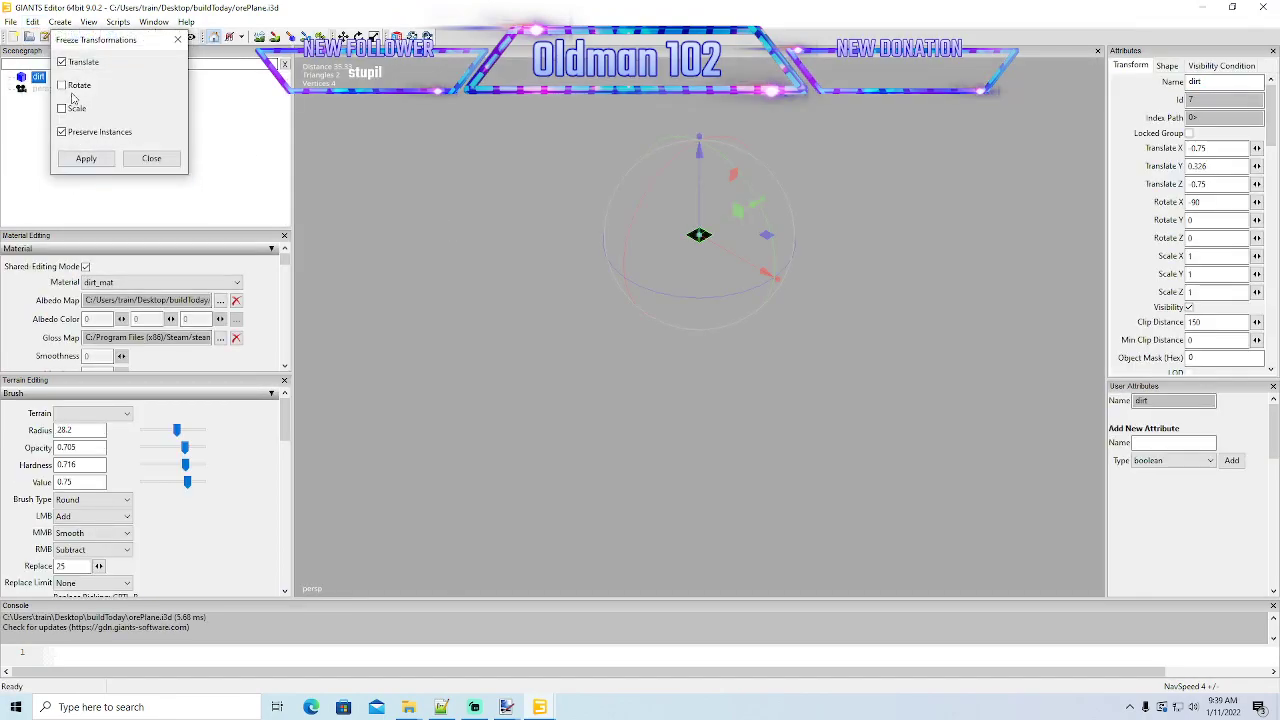
{"action": "left_click", "coordinate": [61, 62]}
{"action": "left_click", "coordinate": [61, 85]}
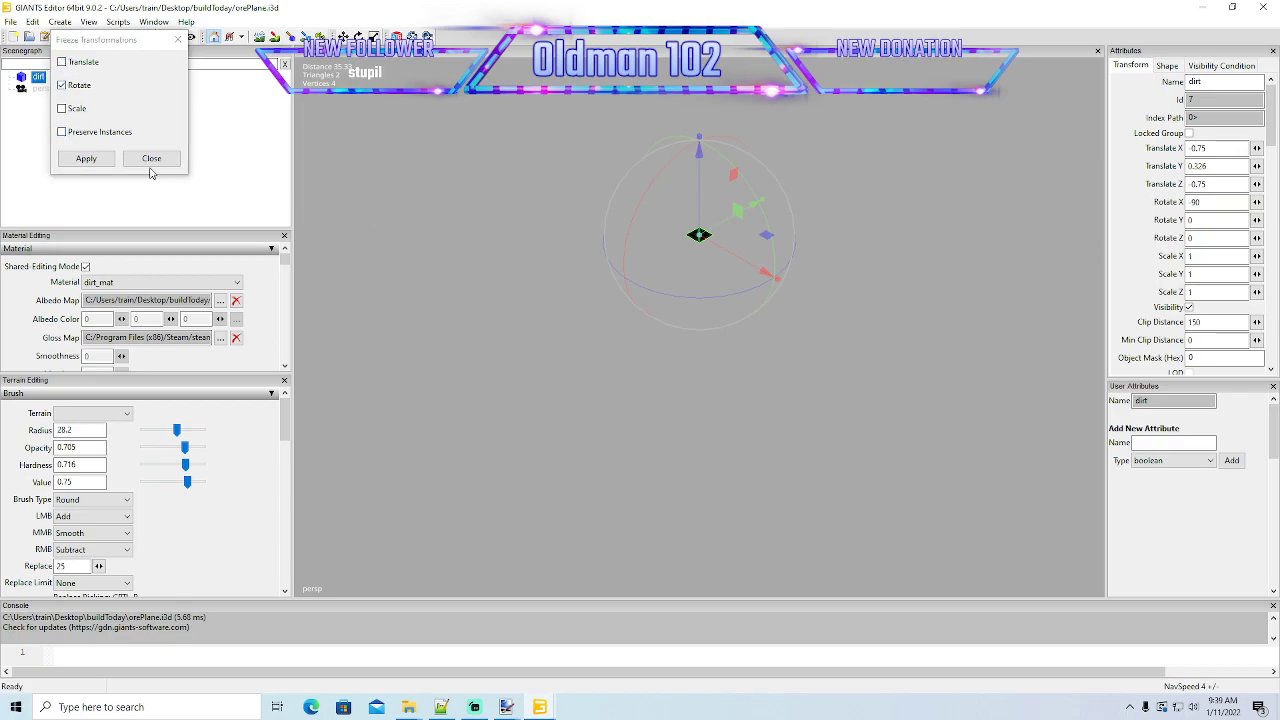
{"action": "left_click", "coordinate": [86, 158]}
{"action": "left_click", "coordinate": [151, 158]}
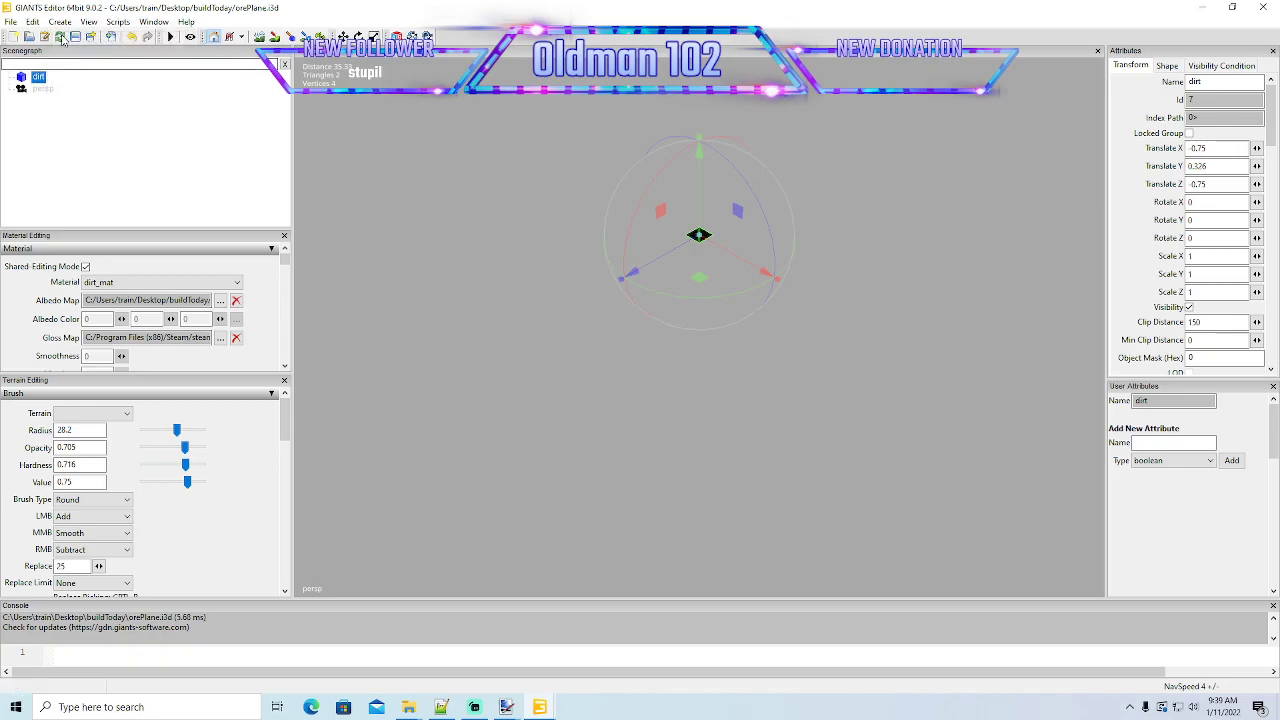
{"action": "left_click", "coordinate": [61, 37]}
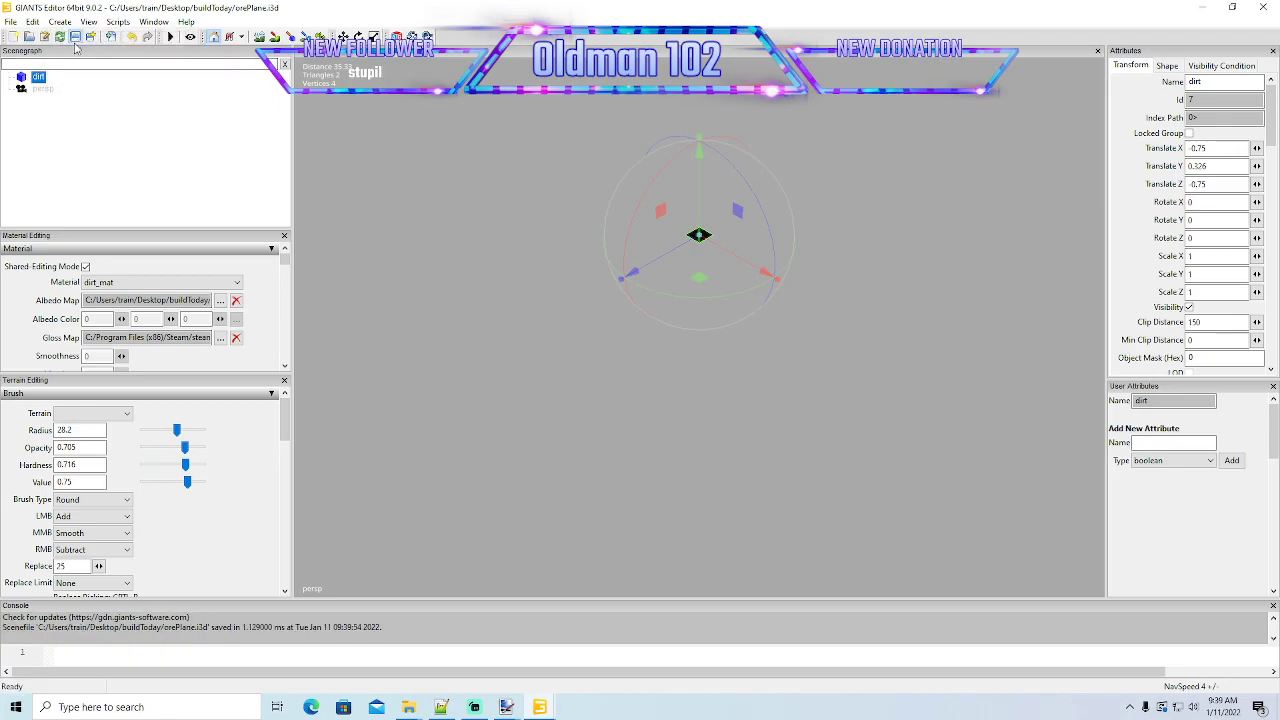
- Close the orePlane scene and switch back to the open mammothMill scene in GIANTS Editor
{"action": "left_click", "coordinate": [1262, 8]}
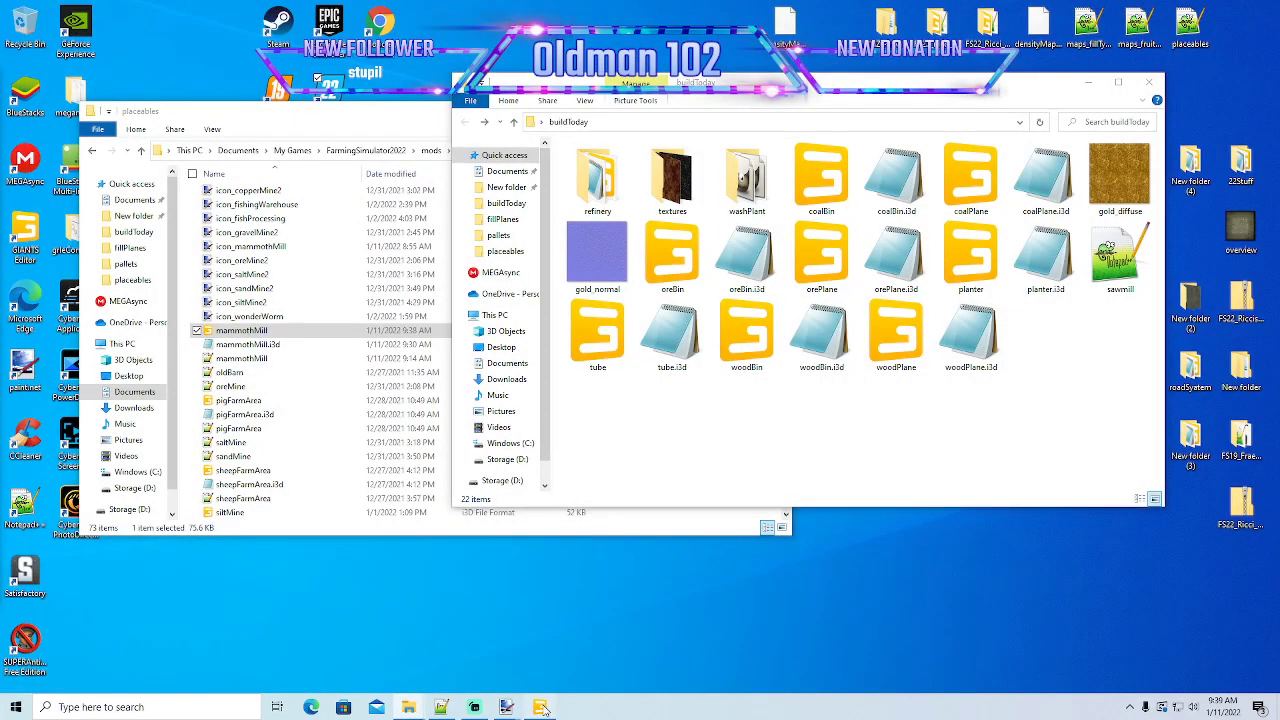
{"action": "left_click", "coordinate": [540, 707]}
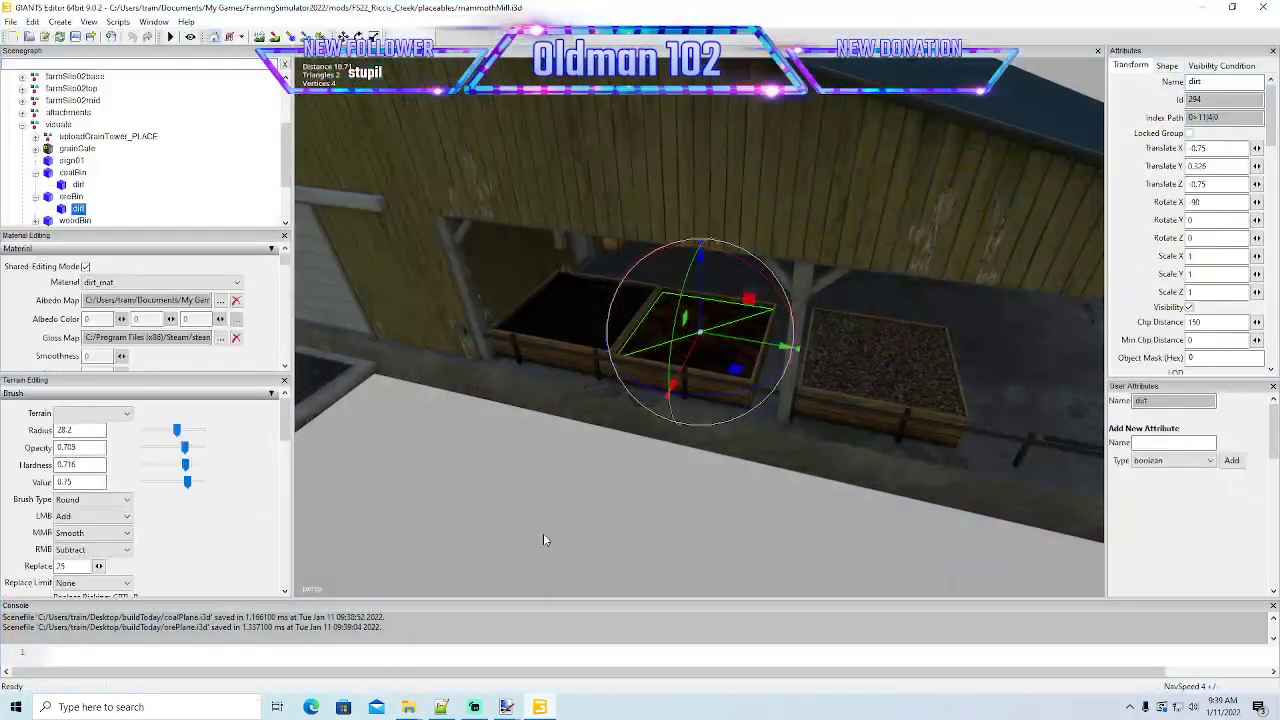
{"action": "left_click", "coordinate": [11, 21]}
{"action": "left_click", "coordinate": [40, 165]}
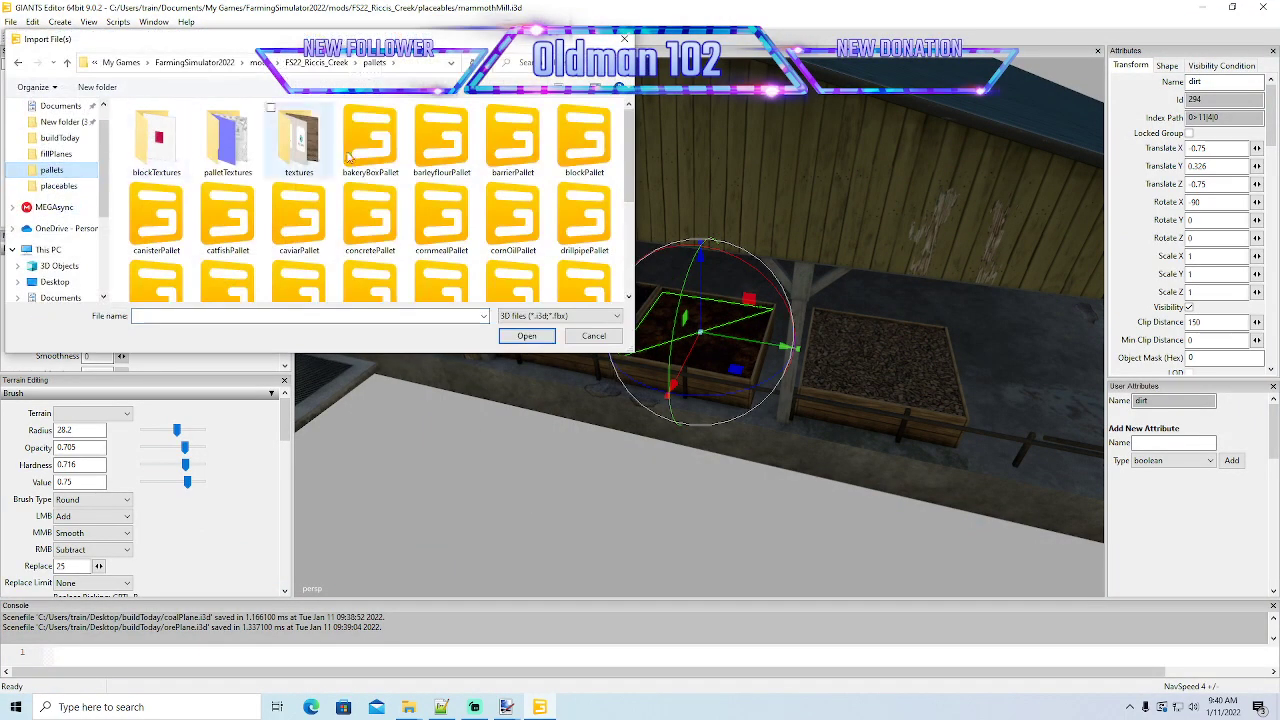
{"action": "left_click", "coordinate": [594, 337]}
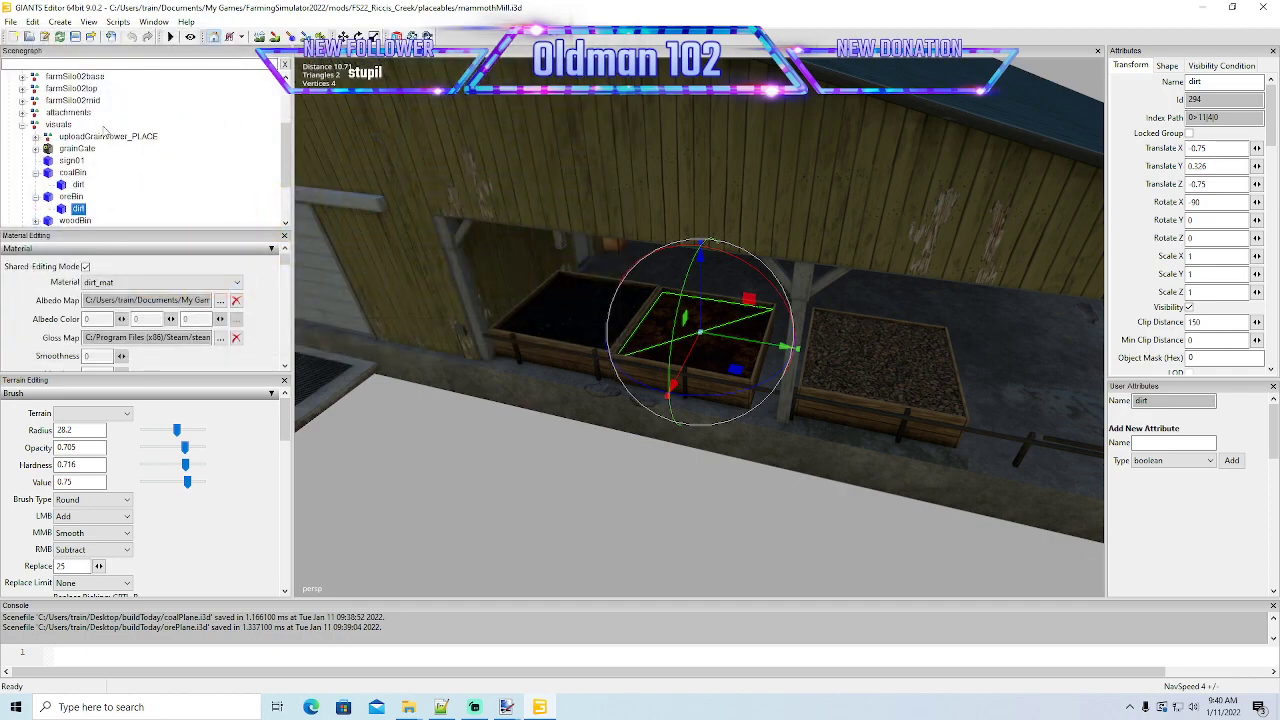
{"action": "left_click", "coordinate": [32, 21]}
{"action": "left_click", "coordinate": [32, 21]}
- Import coalPlane from the Desktop buildToday folder into the mammothMill scene
{"action": "left_click", "coordinate": [11, 21]}
{"action": "left_click", "coordinate": [37, 163]}
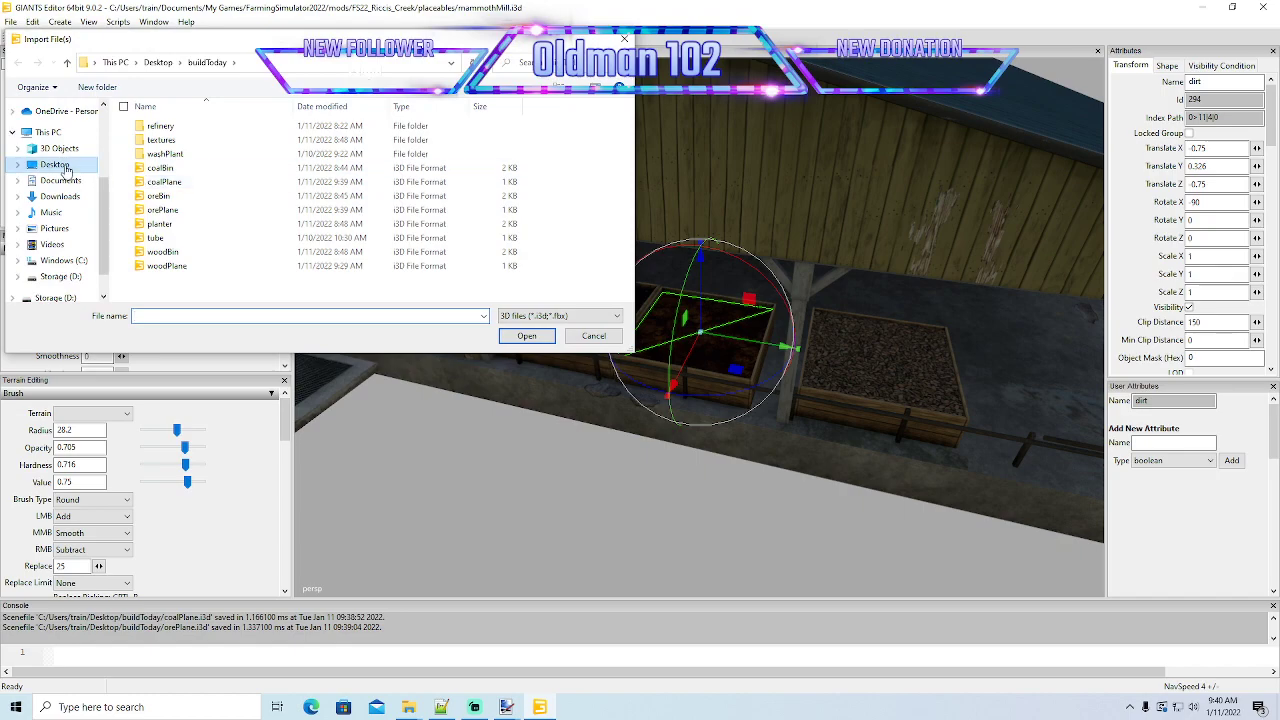
{"action": "left_click", "coordinate": [164, 182]}
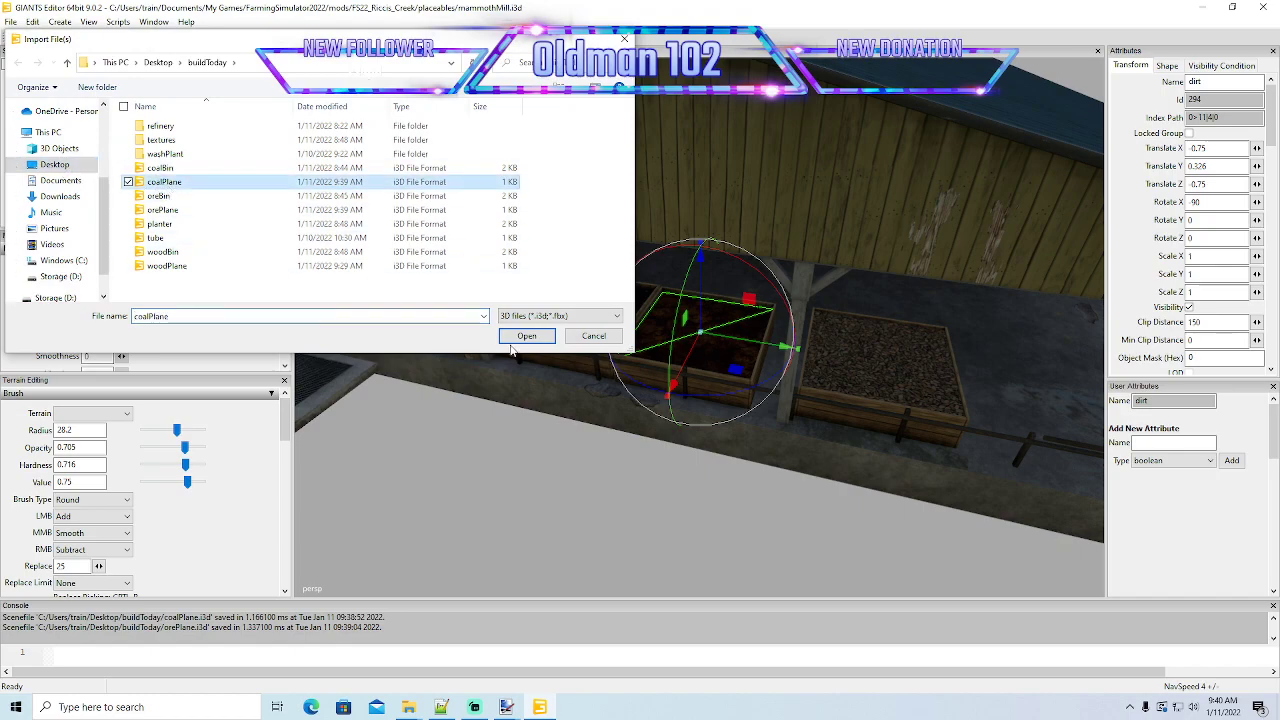
{"action": "left_click", "coordinate": [517, 335]}
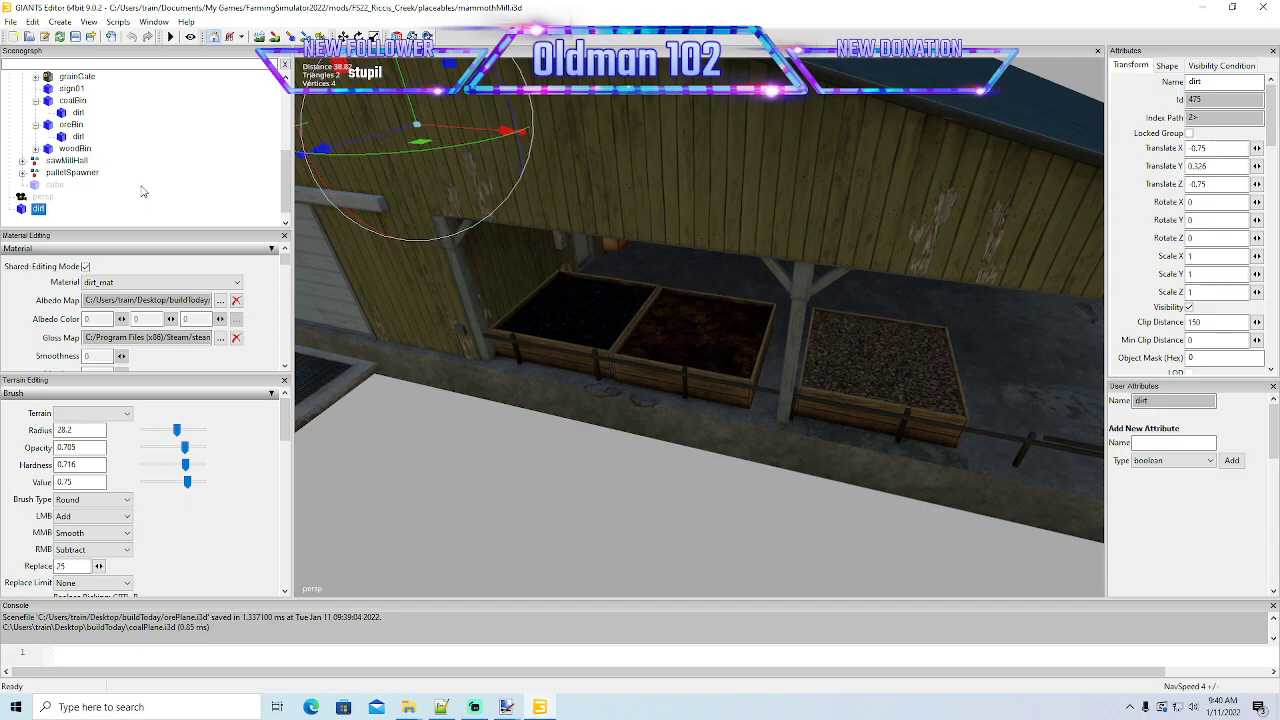
- Move the imported dirt plane under coalBin and delete the original dirt plane there
{"action": "scroll", "coordinate": [141, 189], "scroll_direction": "up", "scroll_amount": 1}
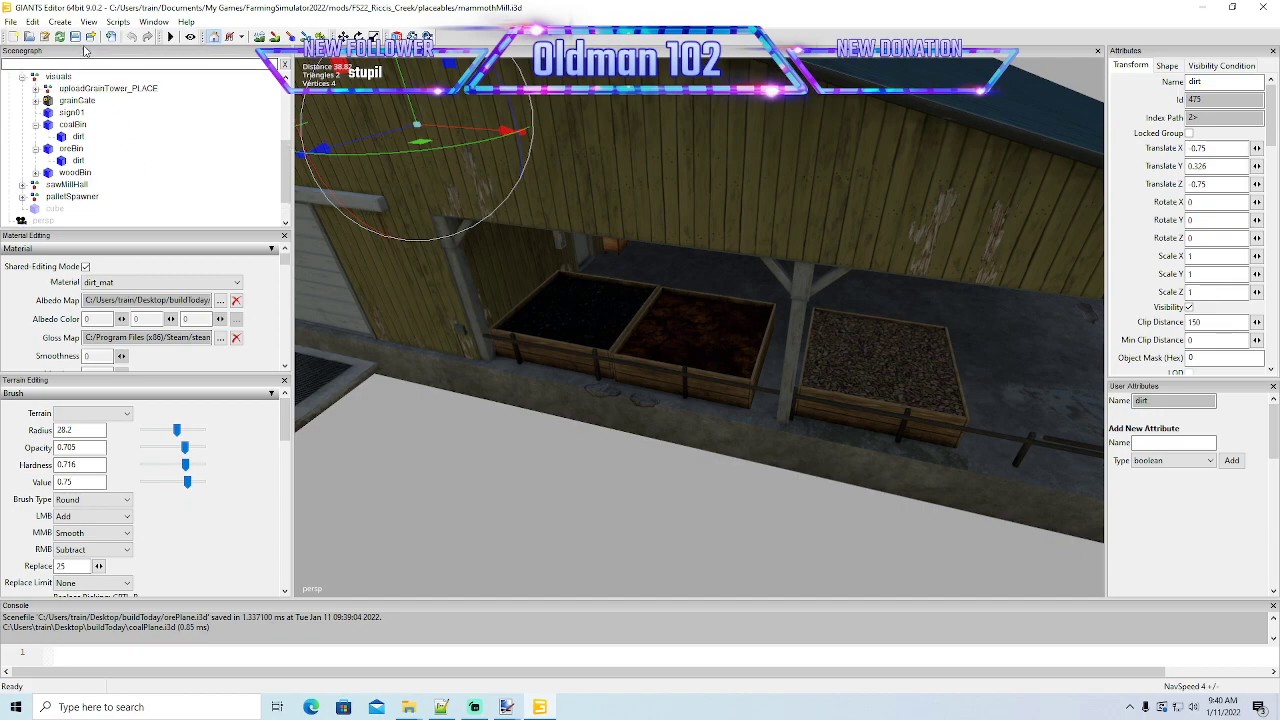
{"action": "left_click", "coordinate": [32, 21]}
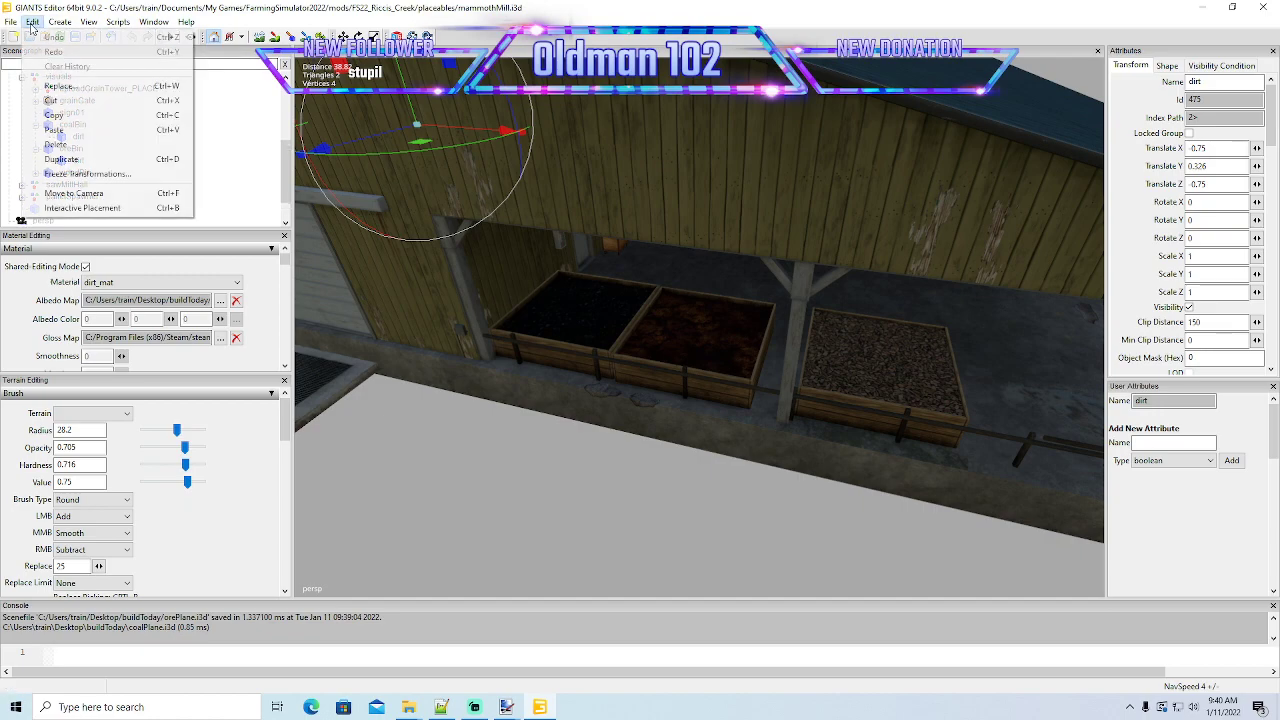
{"action": "left_click", "coordinate": [51, 102]}
{"action": "left_click", "coordinate": [50, 125]}
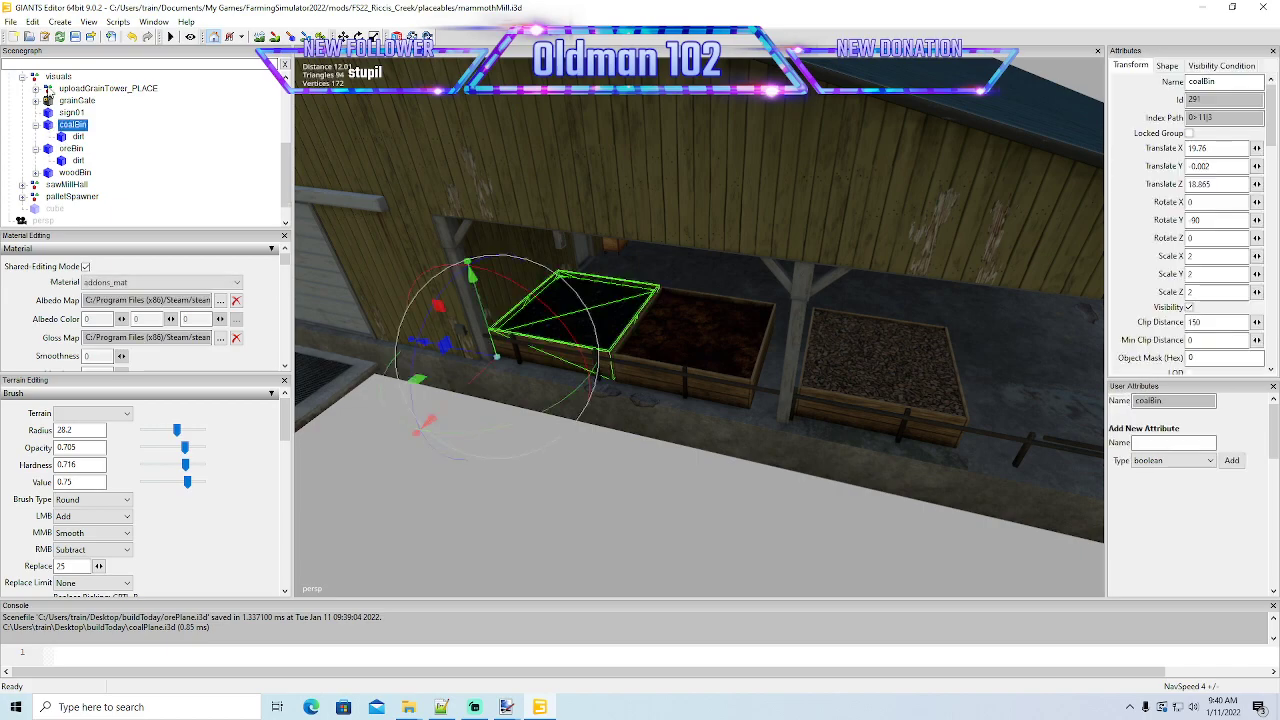
{"action": "left_click", "coordinate": [32, 21]}
{"action": "left_click", "coordinate": [54, 131]}
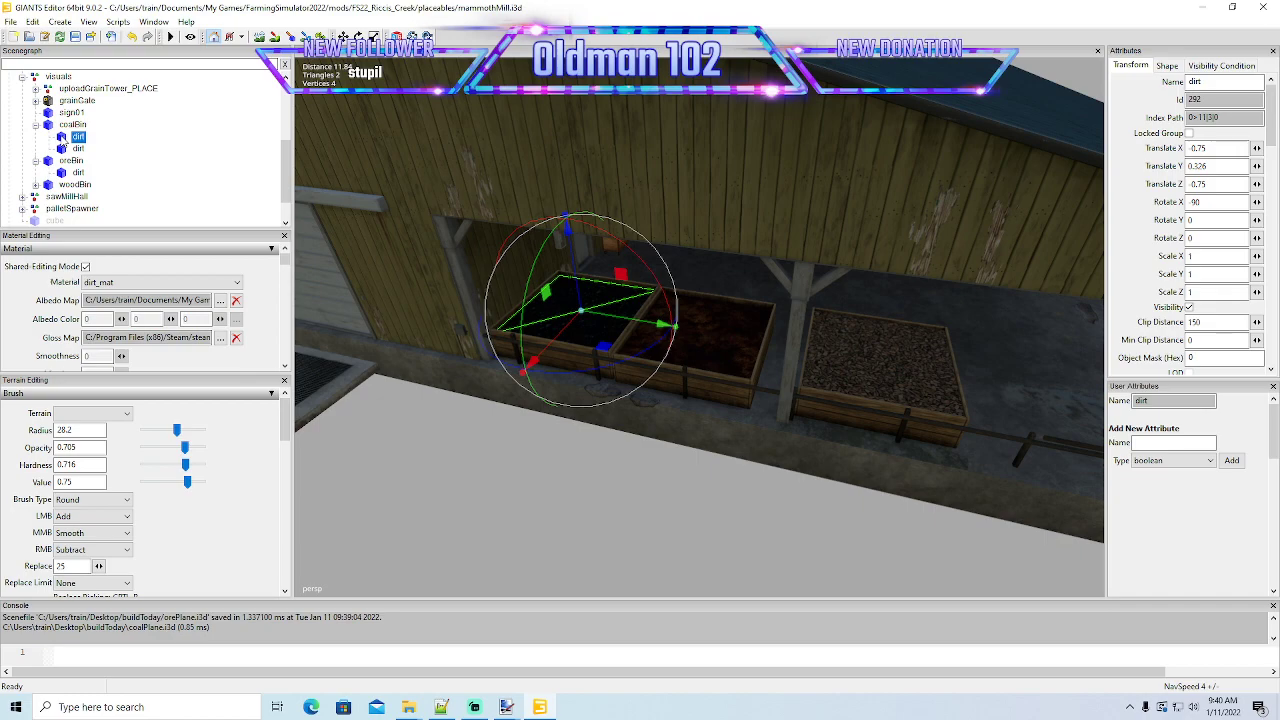
{"action": "key", "text": "Delete"}
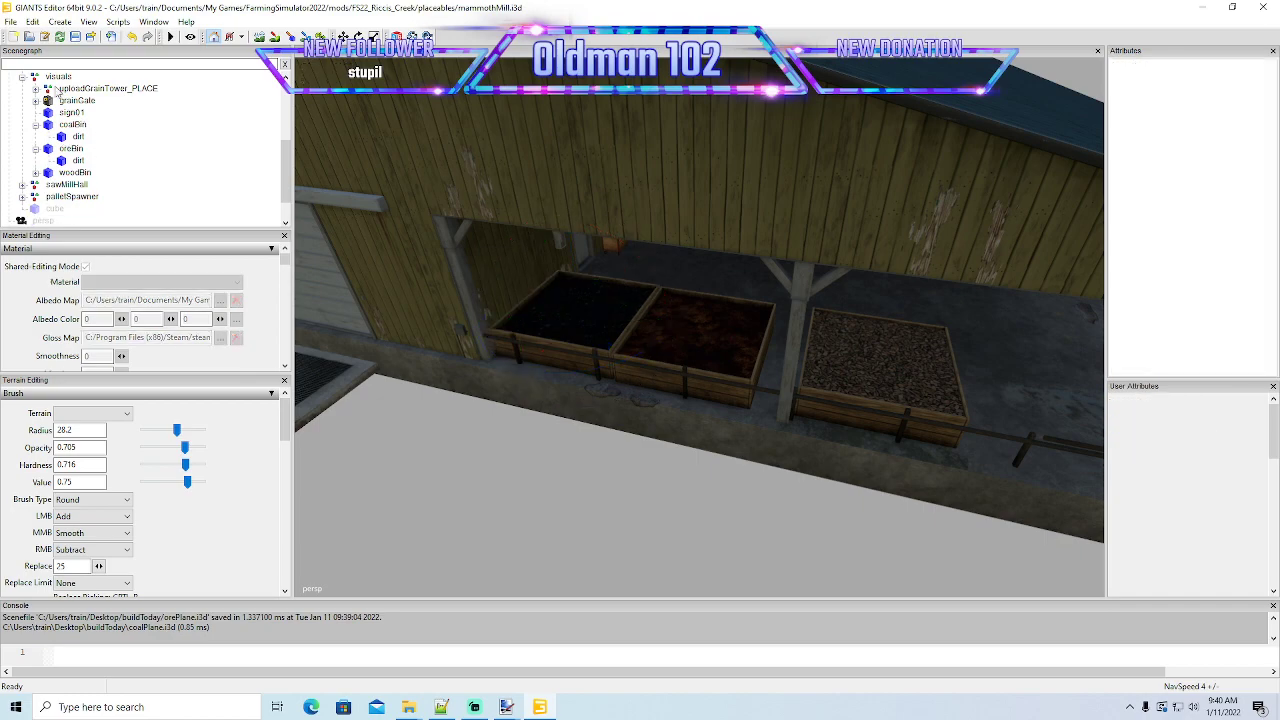
- Import orePlane from the buildToday folder into the mammothMill scene
{"action": "left_click", "coordinate": [10, 21]}
{"action": "left_click", "coordinate": [35, 164]}
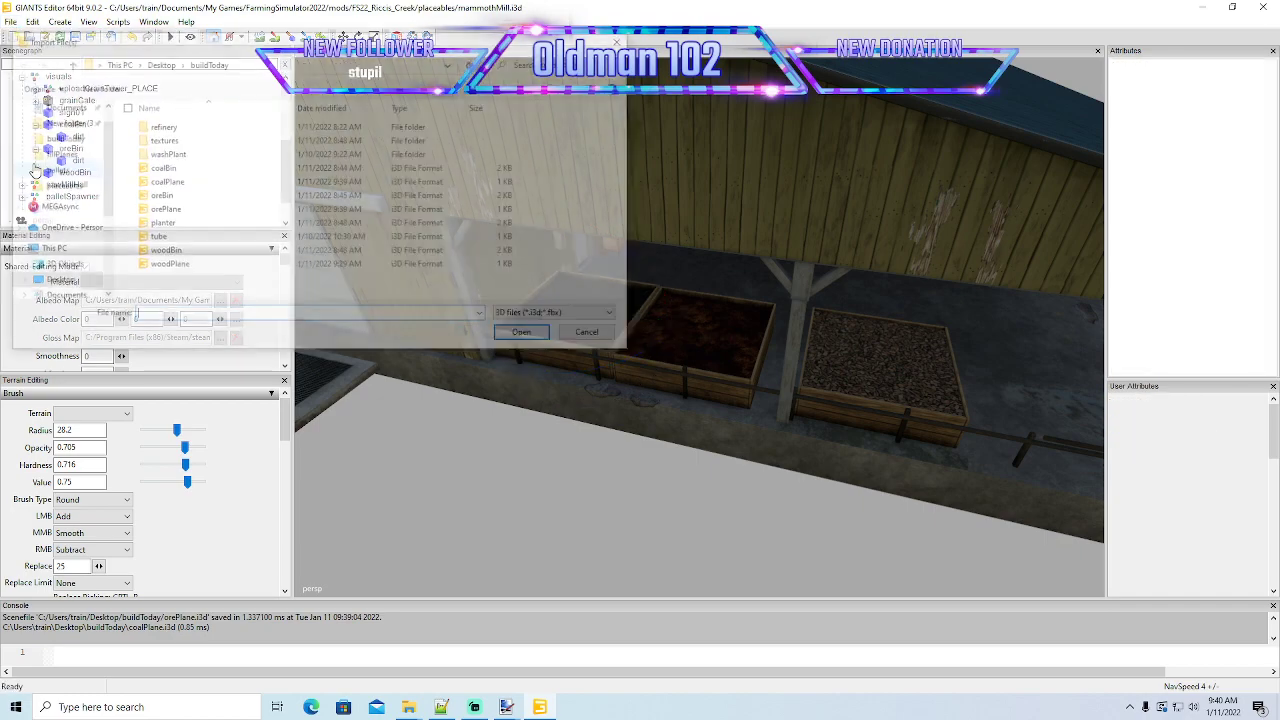
{"action": "left_click", "coordinate": [162, 210]}
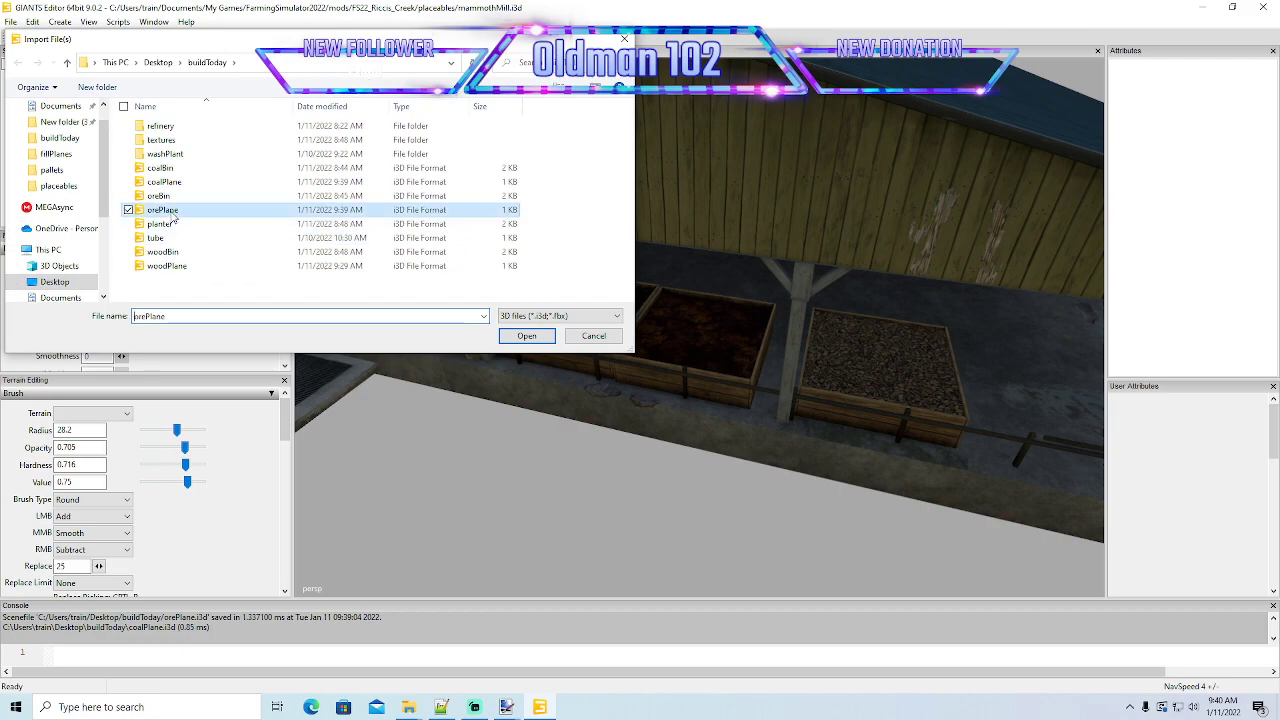
{"action": "left_click", "coordinate": [526, 336]}
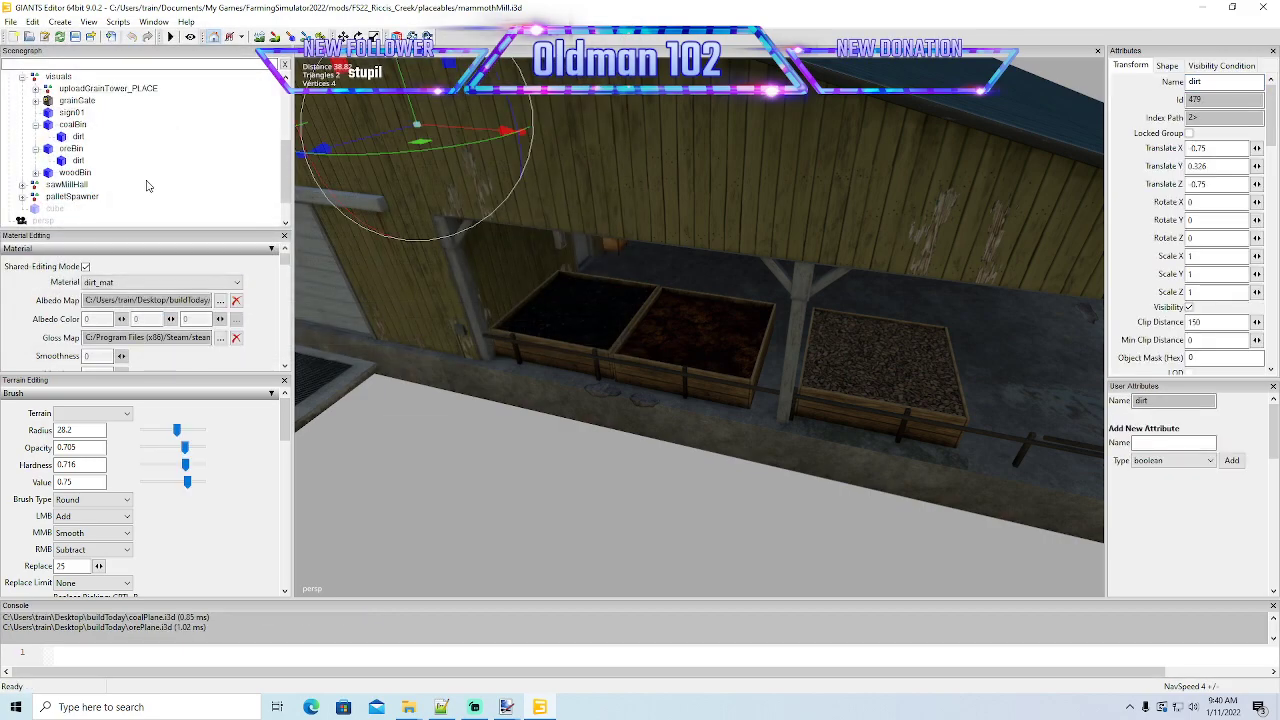
- Replace the original dirt plane under oreBin with the imported one, and save mammothMill.i3d
{"action": "left_click", "coordinate": [35, 22]}
{"action": "left_click", "coordinate": [48, 101]}
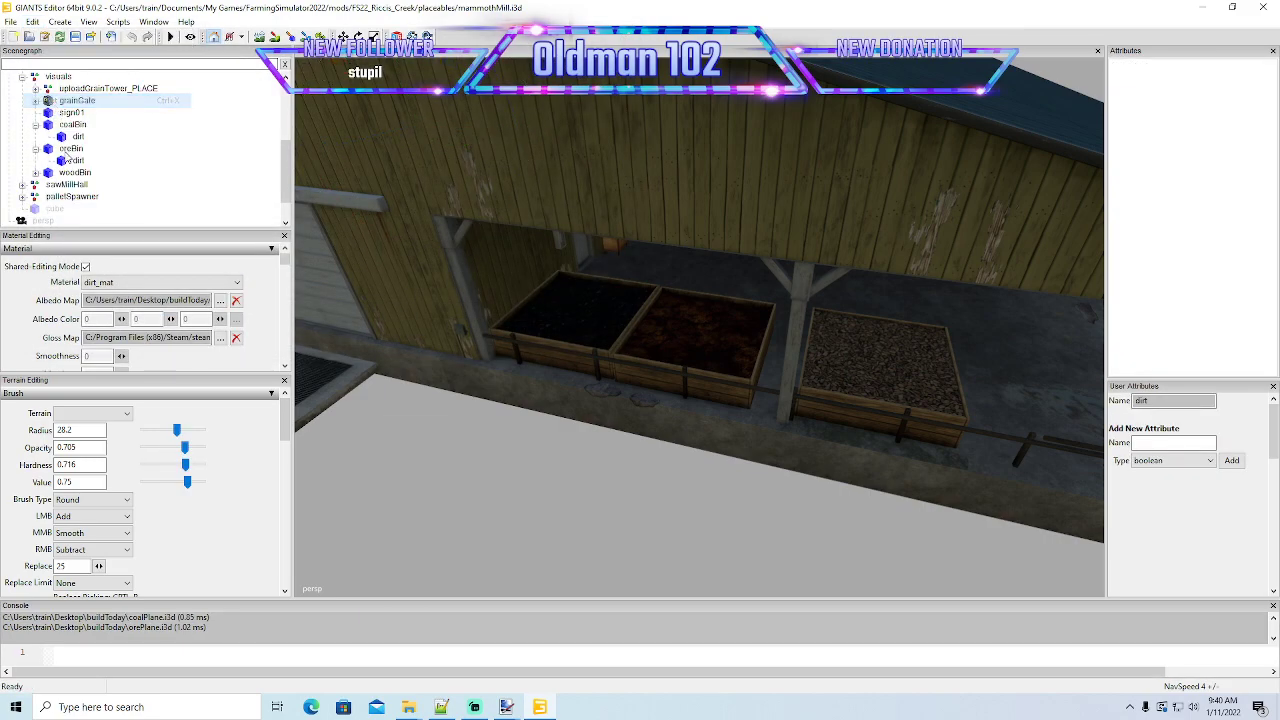
{"action": "left_click", "coordinate": [52, 150]}
{"action": "left_click", "coordinate": [32, 22]}
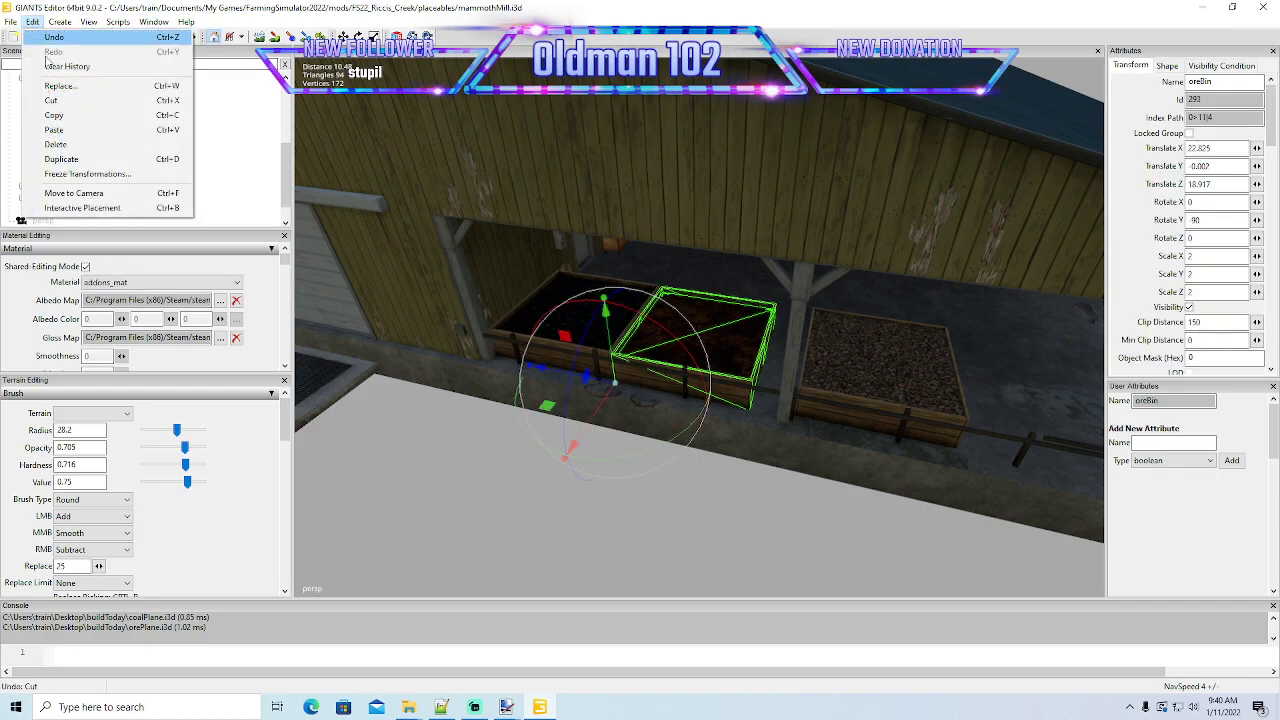
{"action": "left_click", "coordinate": [60, 133]}
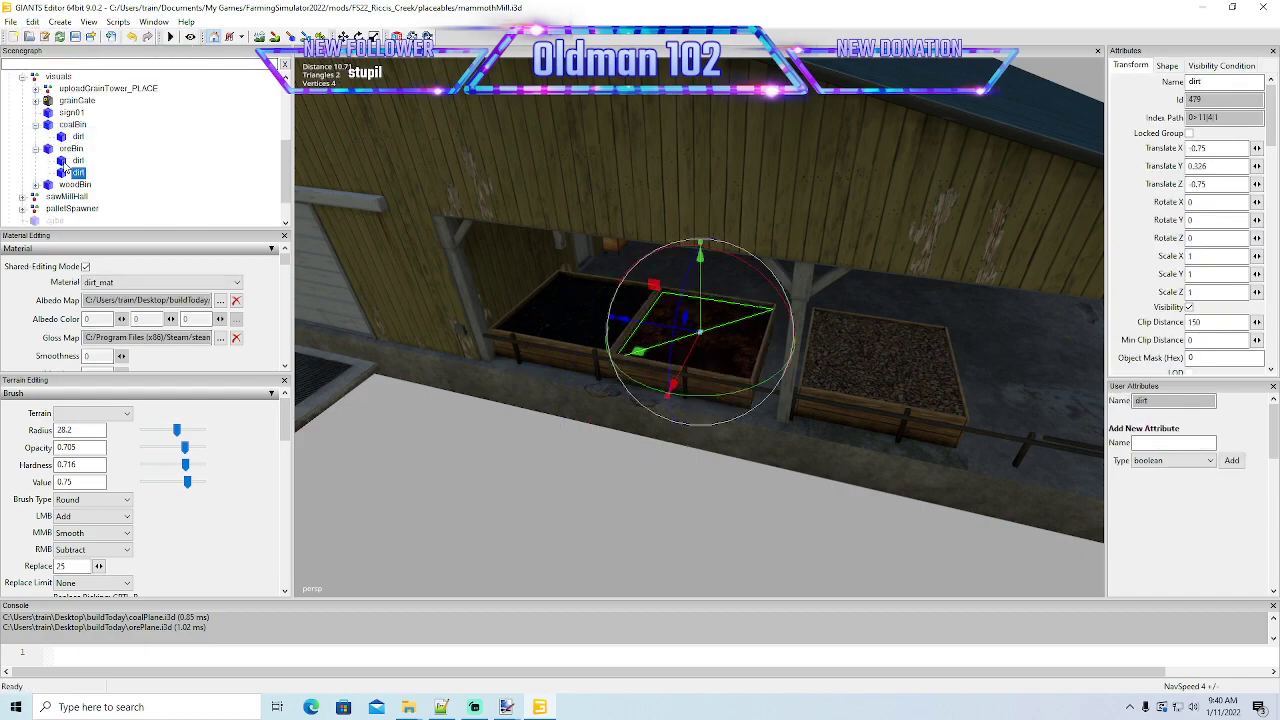
{"action": "key", "text": "Delete"}
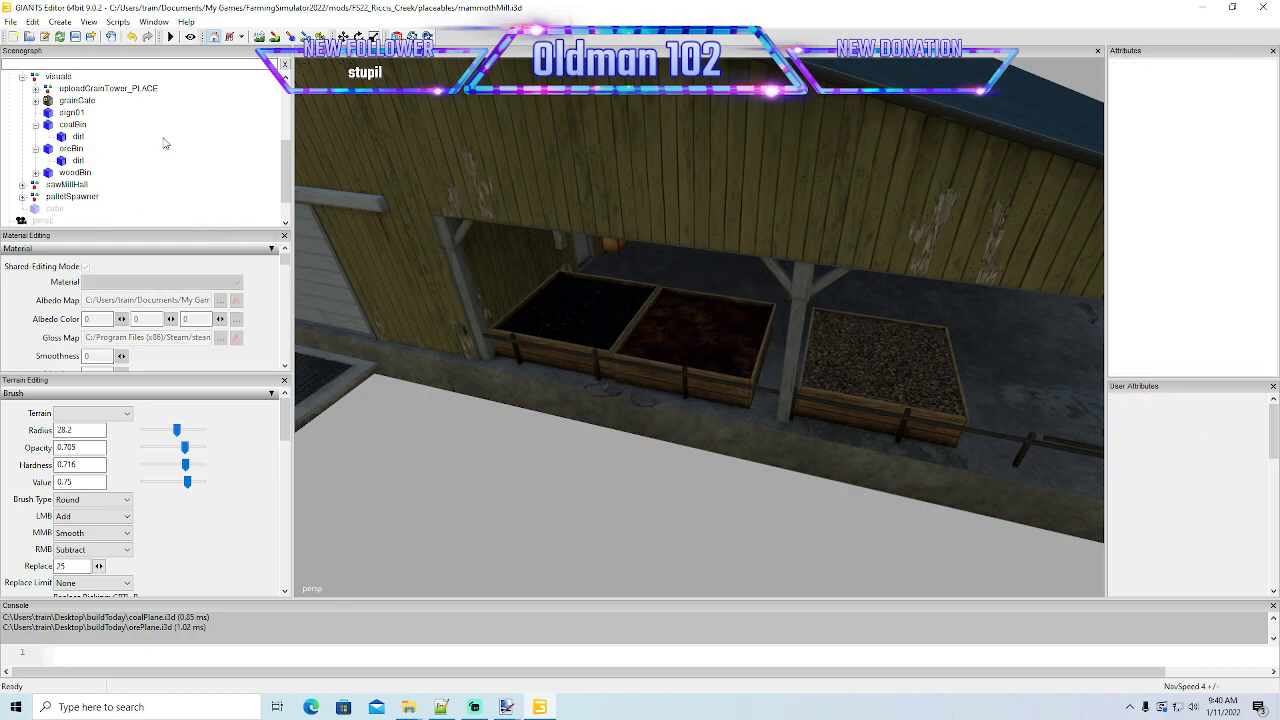
{"action": "left_click", "coordinate": [75, 38]}
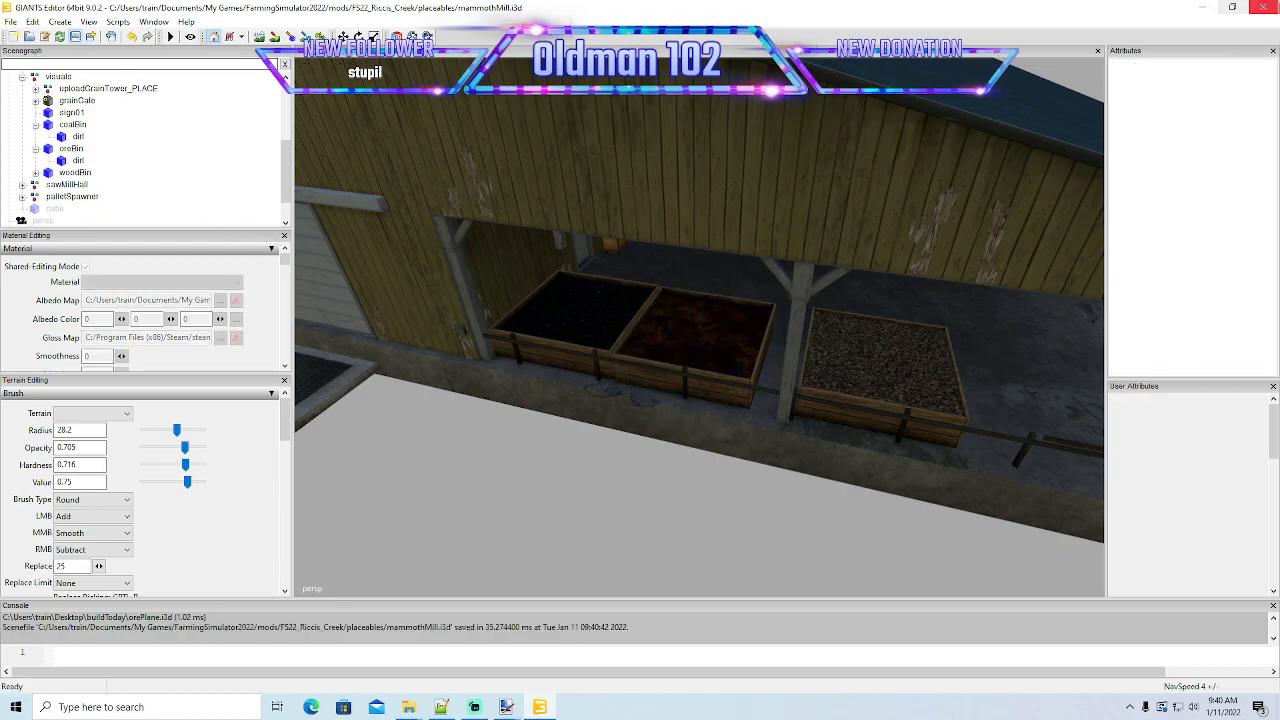
- Close GIANTS Editor and open mammothMill.i3d from the placeables folder in Notepad++, reloading the modified file
{"action": "left_click", "coordinate": [1262, 7]}
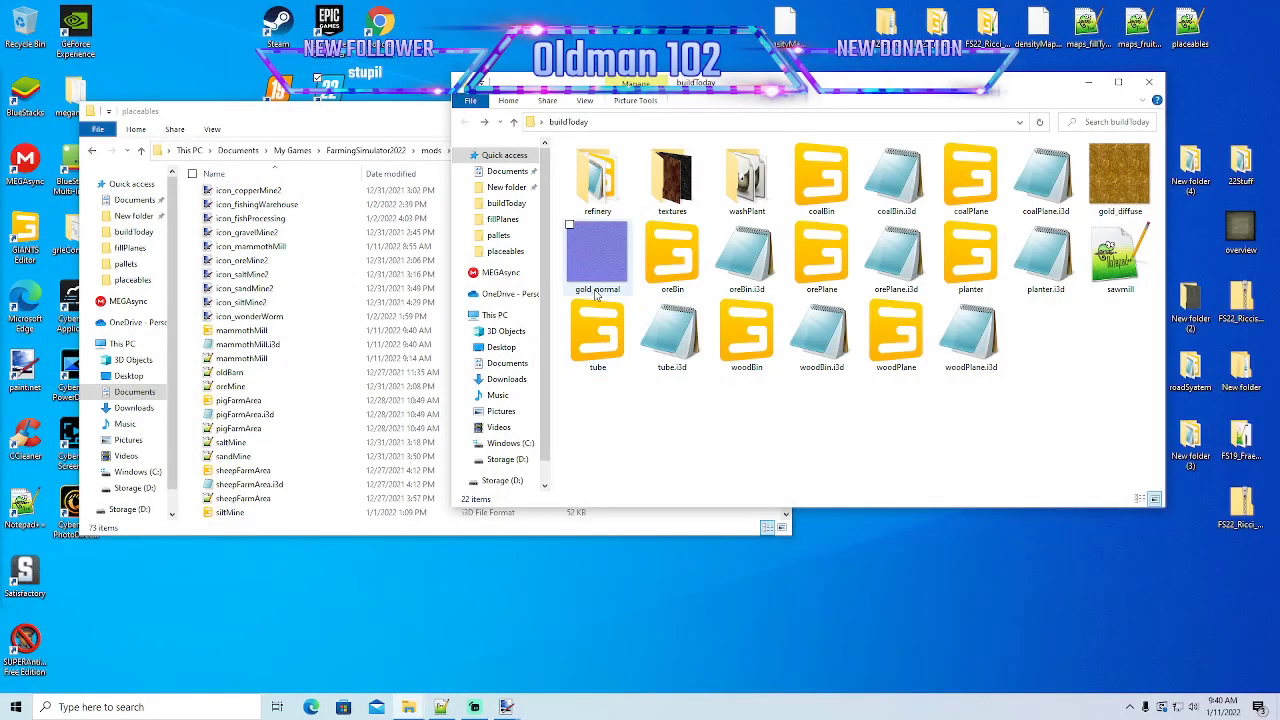
{"action": "left_click", "coordinate": [322, 130]}
{"action": "left_click", "coordinate": [250, 331]}
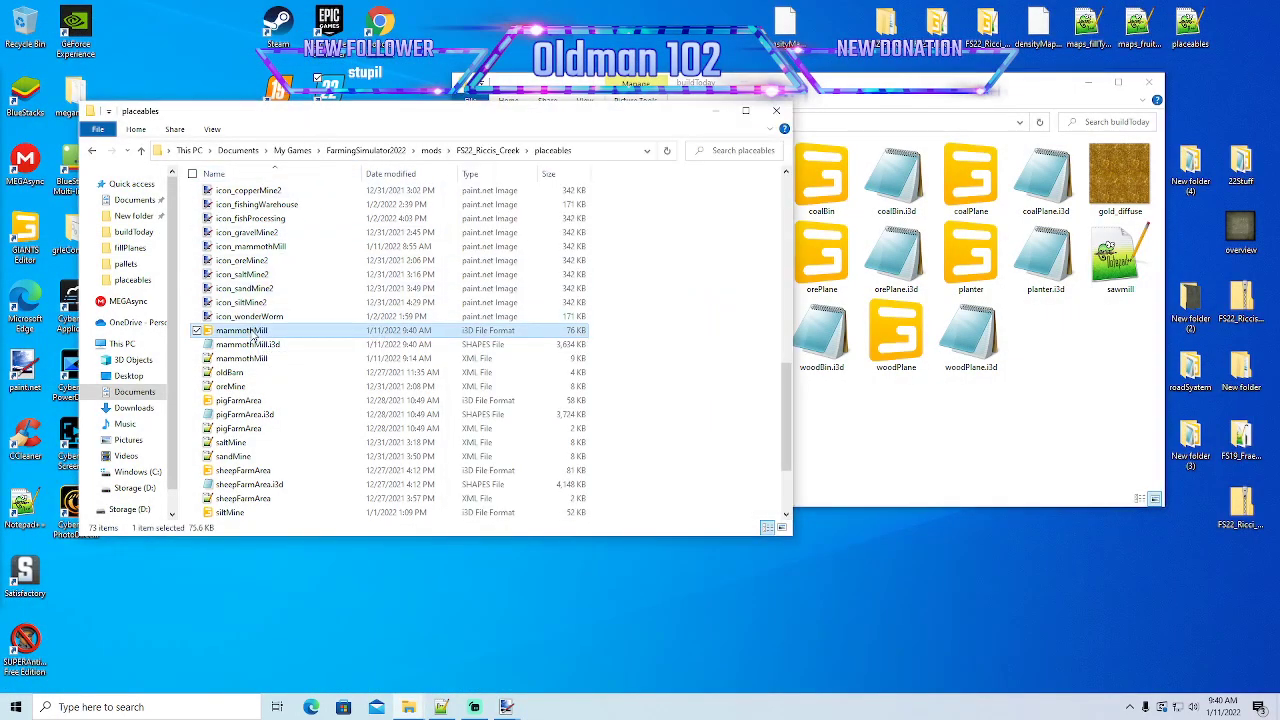
{"action": "right_click", "coordinate": [255, 337]}
{"action": "left_click", "coordinate": [316, 401]}
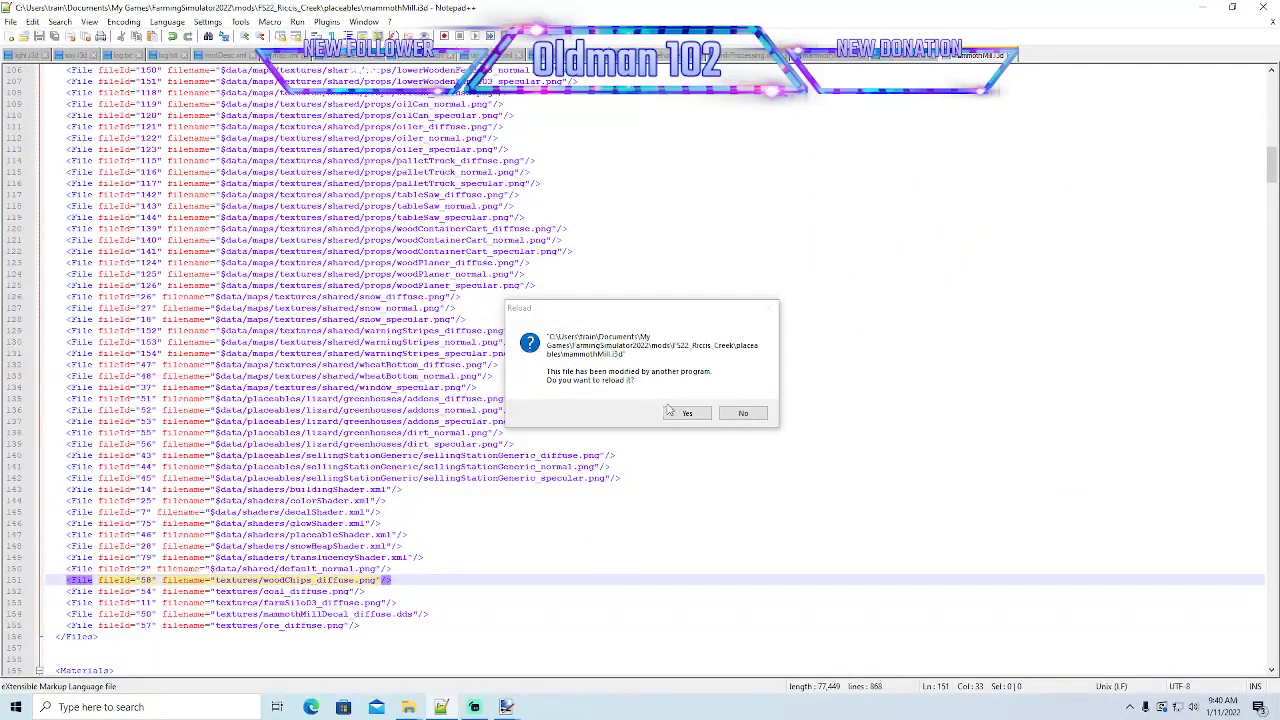
{"action": "left_click", "coordinate": [669, 411]}
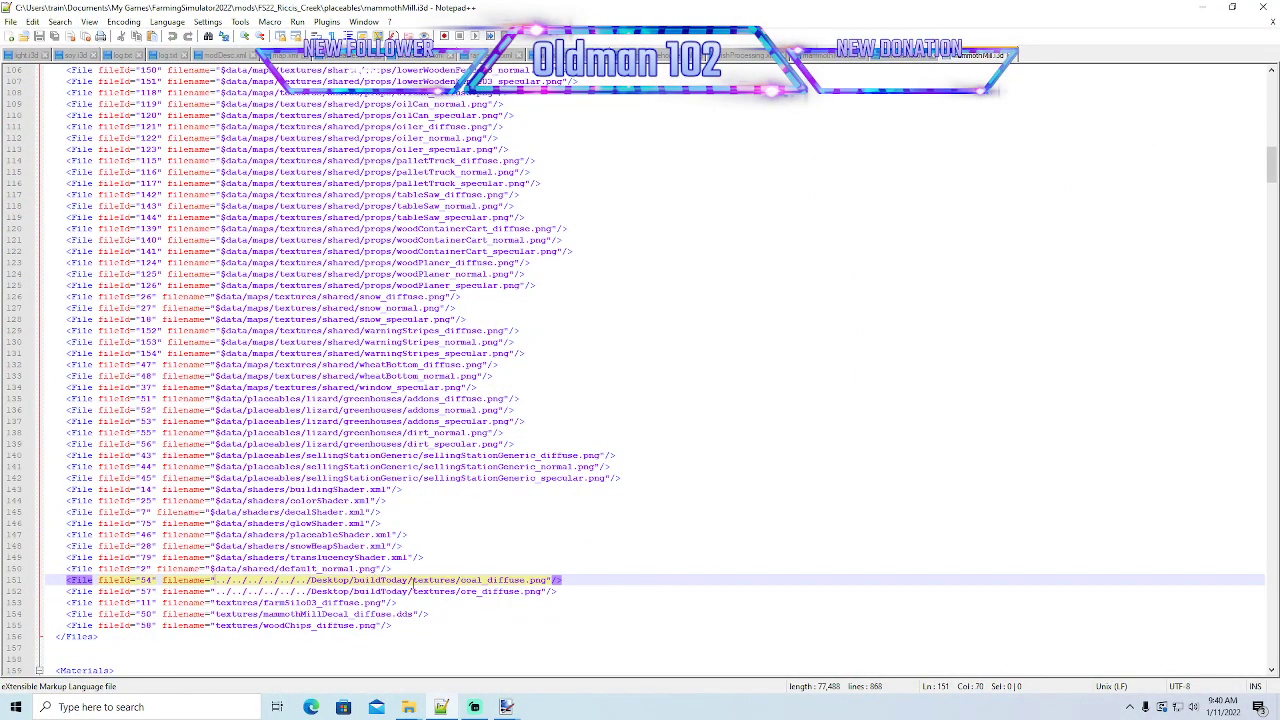
- Shorten the coal texture's filename path on line 151 to textures/coal_diffuse.png
{"action": "key", "text": "BackSpace"}
{"action": "key", "text": "BackSpace"}
{"action": "key", "text": "BackSpace"}
{"action": "key", "text": "BackSpace"}
{"action": "key", "text": "BackSpace"}
{"action": "key", "text": "BackSpace"}
{"action": "key", "text": "BackSpace"}
{"action": "key", "text": "BackSpace"}
{"action": "key", "text": "BackSpace"}
{"action": "key", "text": "BackSpace"}
{"action": "key", "text": "BackSpace"}
{"action": "key", "text": "BackSpace"}
{"action": "key", "text": "BackSpace"}
{"action": "key", "text": "BackSpace"}
{"action": "key", "text": "BackSpace"}
{"action": "key", "text": "BackSpace"}
{"action": "key", "text": "BackSpace"}
{"action": "key", "text": "BackSpace"}
{"action": "key", "text": "BackSpace"}
{"action": "key", "text": "BackSpace"}
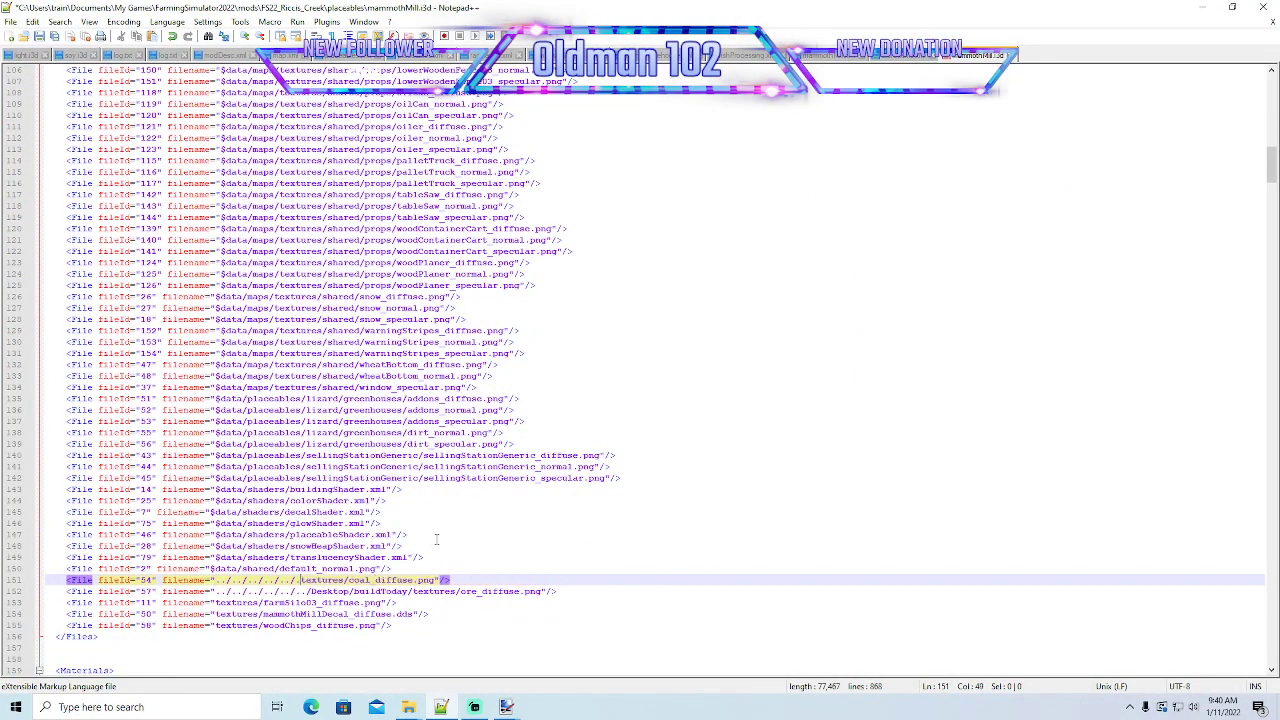
{"action": "key", "text": "BackSpace"}
{"action": "key", "text": "BackSpace"}
{"action": "key", "text": "BackSpace"}
{"action": "key", "text": "BackSpace"}
{"action": "key", "text": "BackSpace"}
{"action": "key", "text": "BackSpace"}
{"action": "key", "text": "BackSpace"}
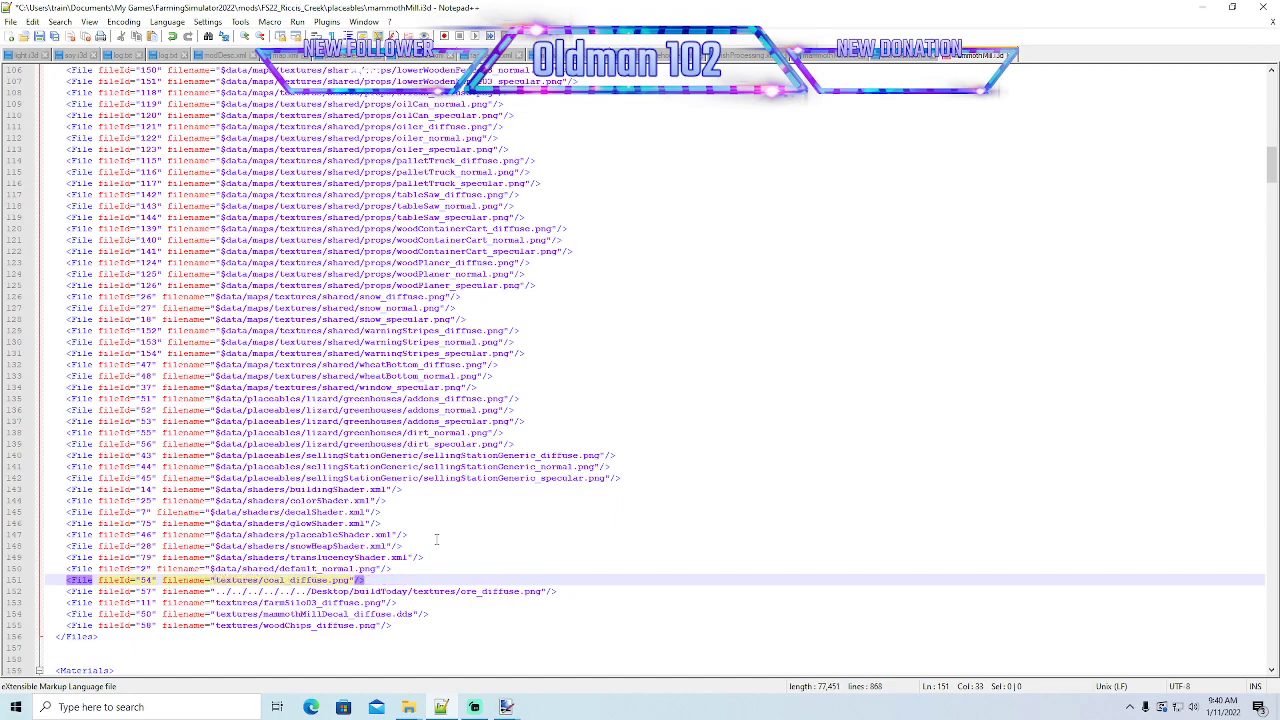
- Shorten the ore texture's filename path on line 152 to textures/ore_diffuse.png
{"action": "left_click", "coordinate": [411, 591]}
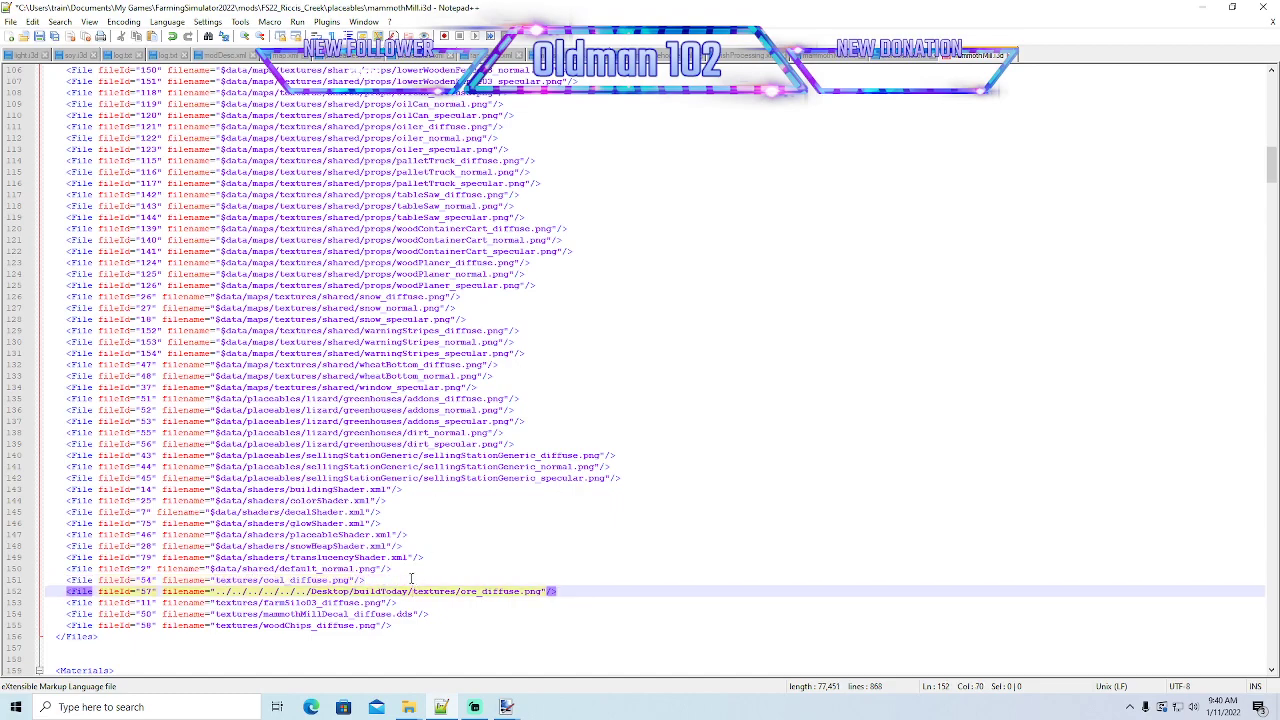
{"action": "key", "text": "BackSpace"}
{"action": "key", "text": "BackSpace"}
{"action": "key", "text": "BackSpace"}
{"action": "key", "text": "BackSpace"}
{"action": "key", "text": "BackSpace"}
{"action": "key", "text": "BackSpace"}
{"action": "key", "text": "BackSpace"}
{"action": "key", "text": "BackSpace"}
{"action": "key", "text": "BackSpace"}
{"action": "key", "text": "BackSpace"}
{"action": "key", "text": "BackSpace"}
{"action": "key", "text": "BackSpace"}
{"action": "key", "text": "BackSpace"}
{"action": "key", "text": "BackSpace"}
{"action": "key", "text": "BackSpace"}
{"action": "key", "text": "BackSpace"}
{"action": "key", "text": "BackSpace"}
{"action": "key", "text": "BackSpace"}
{"action": "key", "text": "BackSpace"}
{"action": "key", "text": "BackSpace"}
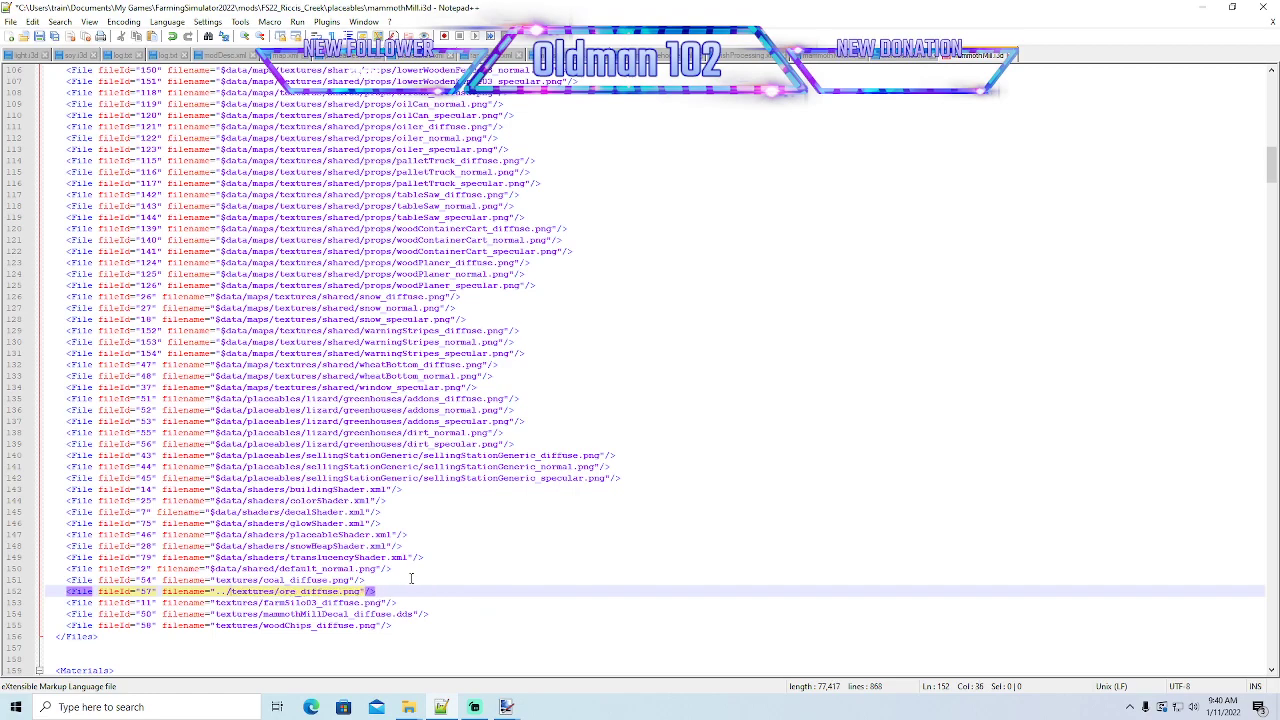
{"action": "key", "text": "BackSpace"}
{"action": "key", "text": "BackSpace"}
{"action": "key", "text": "BackSpace"}
- Save and close mammothMill.i3d, and minimize Notepad++ to return to the placeables folder
{"action": "left_click", "coordinate": [38, 38]}
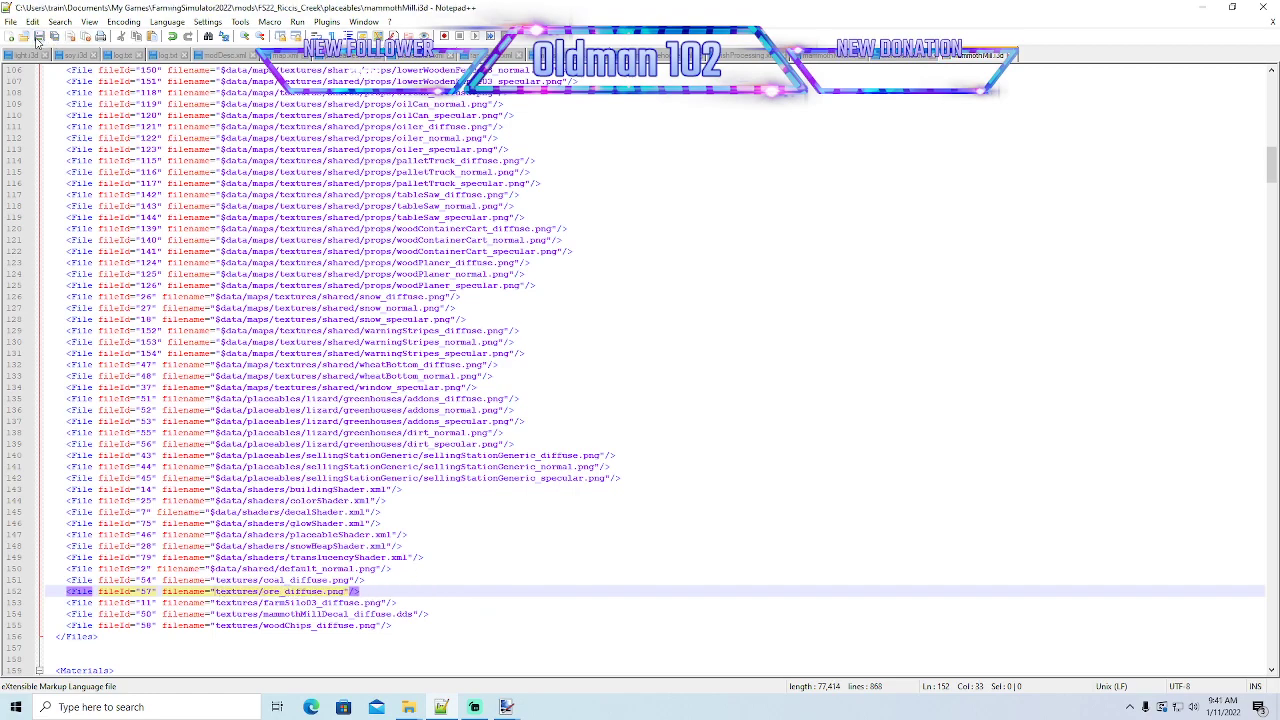
{"action": "left_click", "coordinate": [1013, 58]}
{"action": "left_click", "coordinate": [1203, 8]}
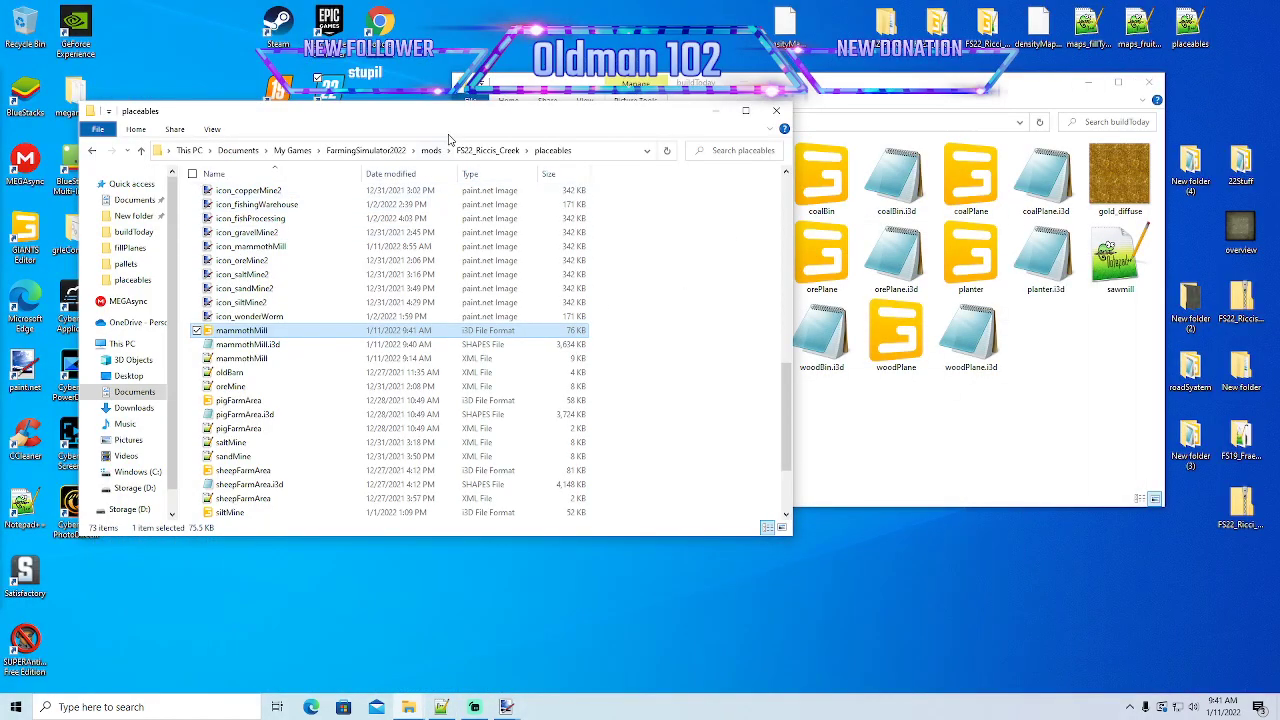
- Open mammothMill.i3d from the placeables folder in GIANTS Editor version 9.0.2 and bring the mill building into view
{"action": "double_click", "coordinate": [241, 330]}
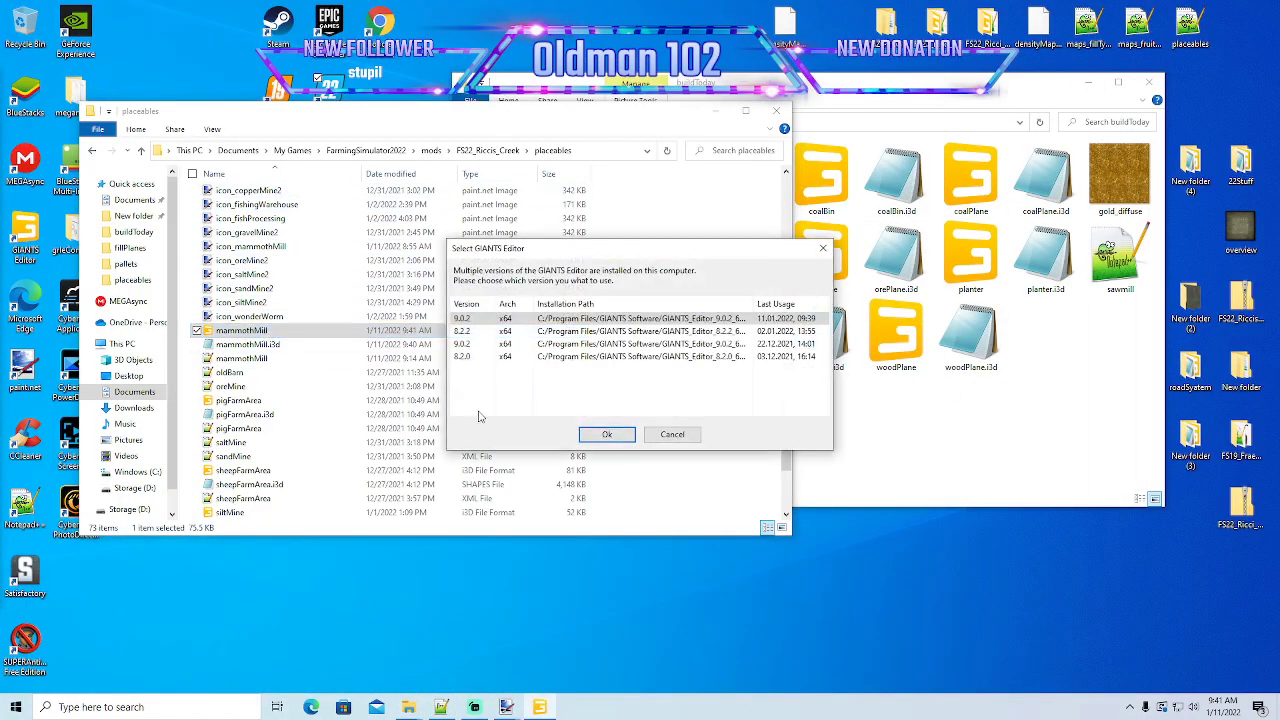
{"action": "left_click", "coordinate": [606, 436]}
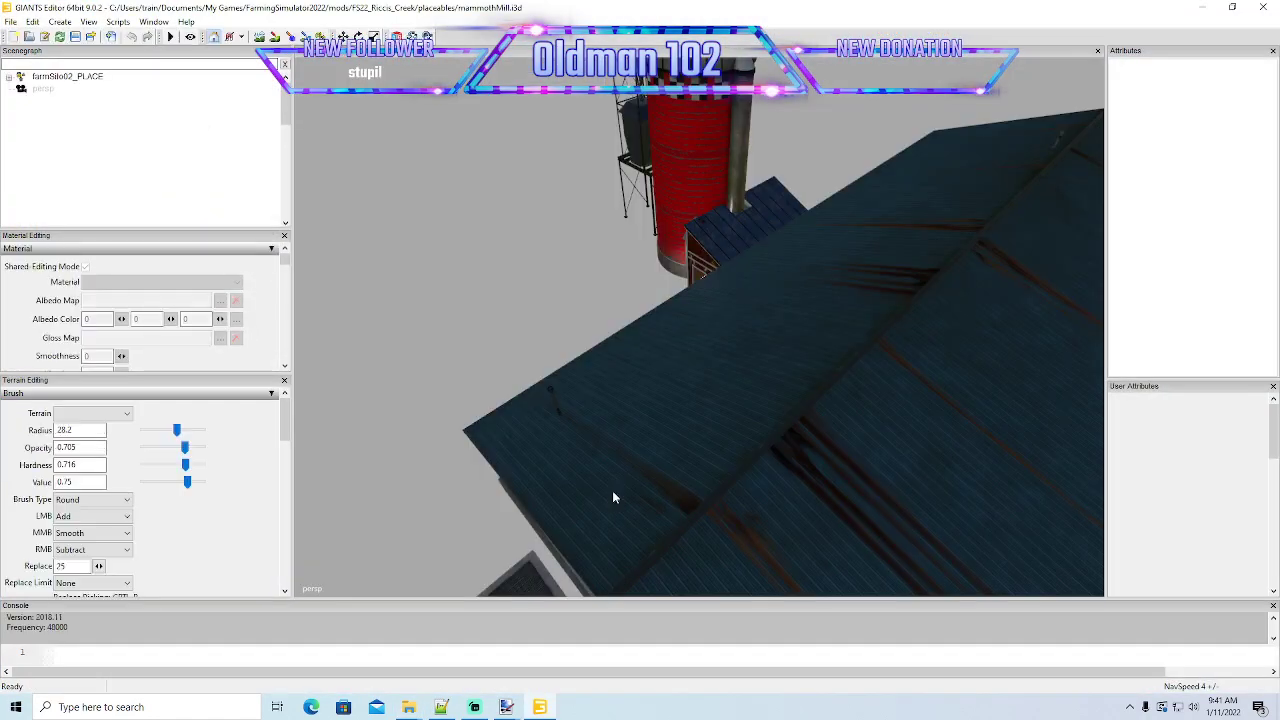
{"action": "left_click_drag", "start_coordinate": [613, 492], "coordinate": [657, 452], "text": "alt"}
{"action": "scroll", "coordinate": [676, 515], "scroll_direction": "down", "scroll_amount": 3}
- Switch to mammothMill.xml in Notepad++ and set the WOODCHIPS storage capacity to 1000000
{"action": "left_click", "coordinate": [441, 705]}
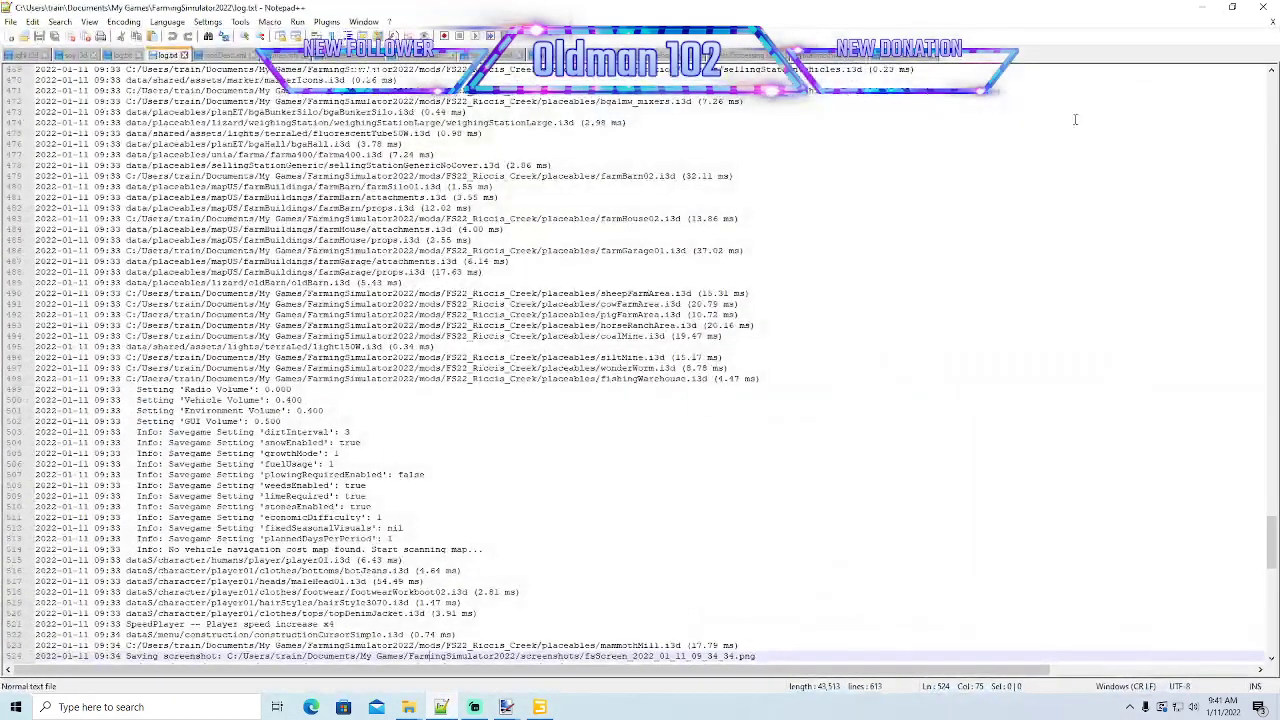
{"action": "left_click", "coordinate": [826, 56]}
{"action": "scroll", "coordinate": [648, 323], "scroll_direction": "down", "scroll_amount": 15}
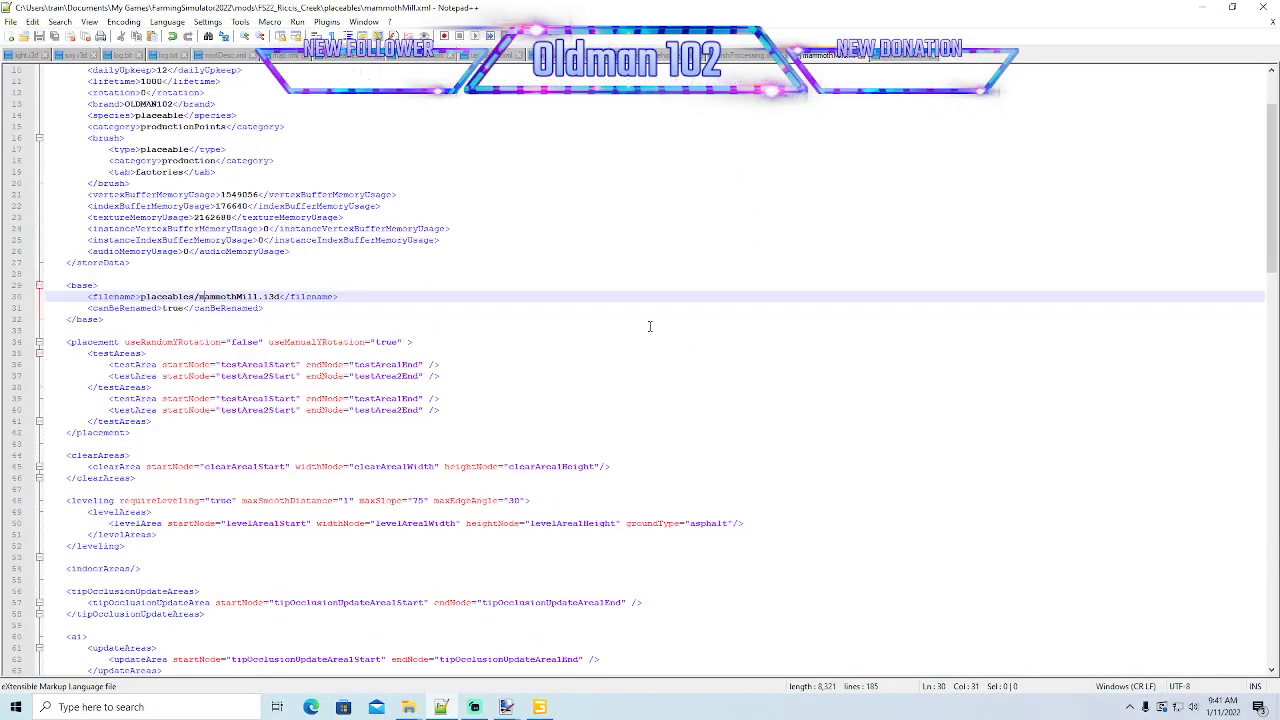
{"action": "scroll", "coordinate": [648, 323], "scroll_direction": "down", "scroll_amount": 5}
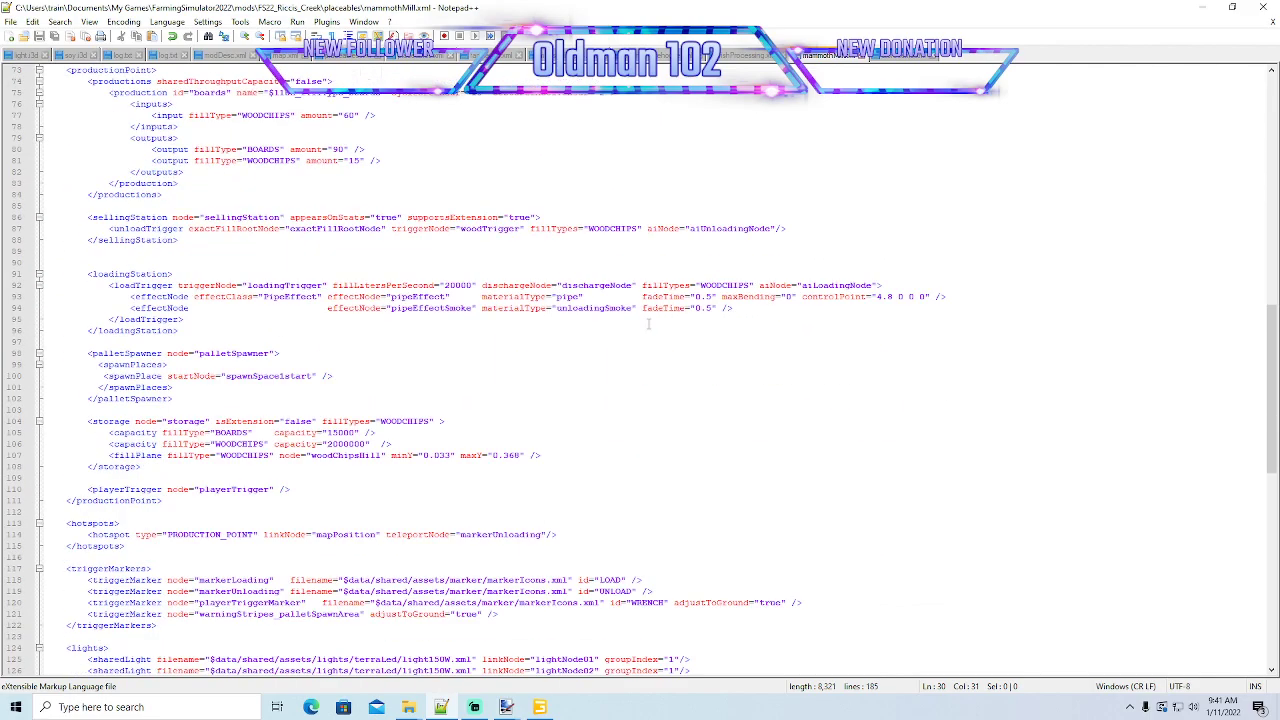
{"action": "scroll", "coordinate": [648, 323], "scroll_direction": "down", "scroll_amount": 4}
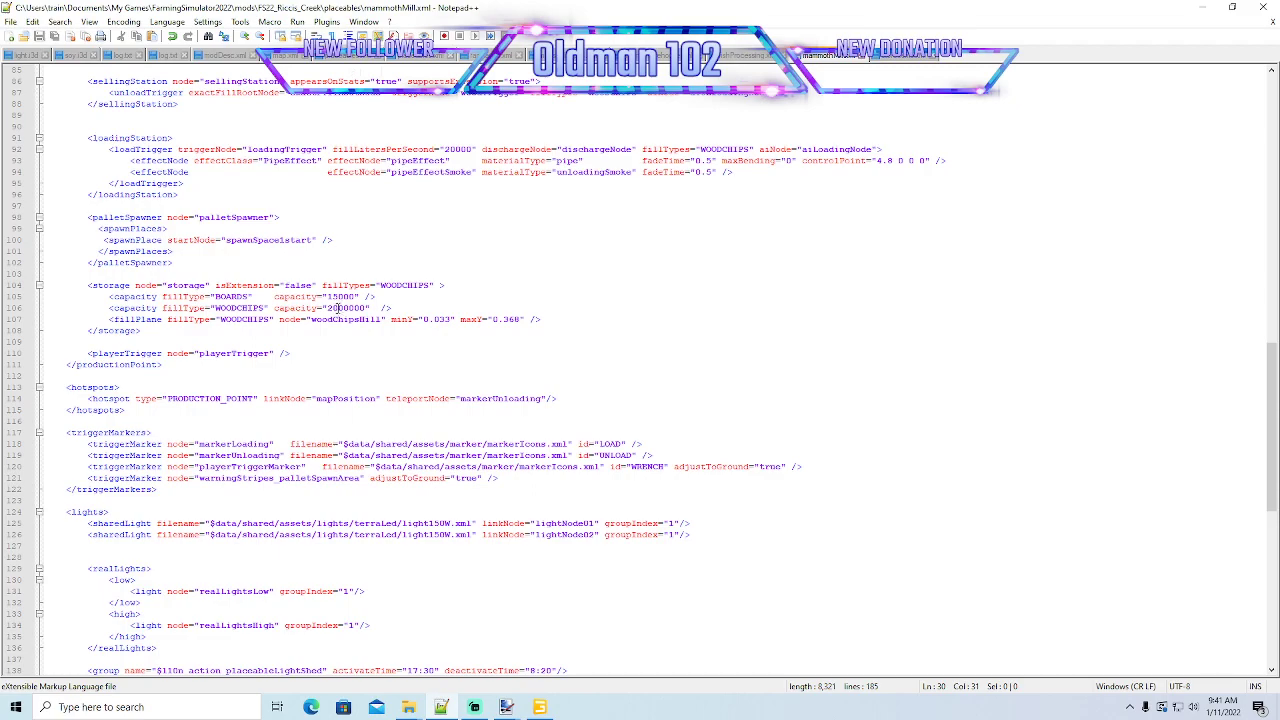
{"action": "left_click", "coordinate": [330, 308]}
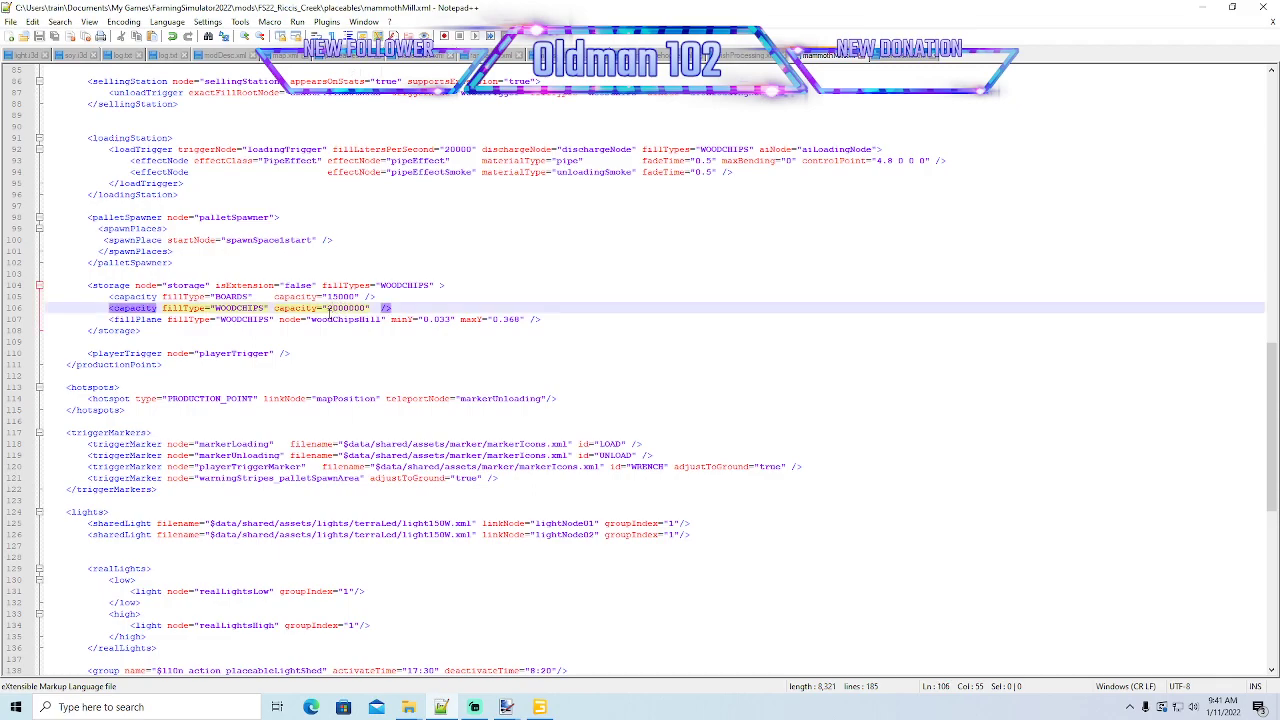
{"action": "key", "text": "Delete"}
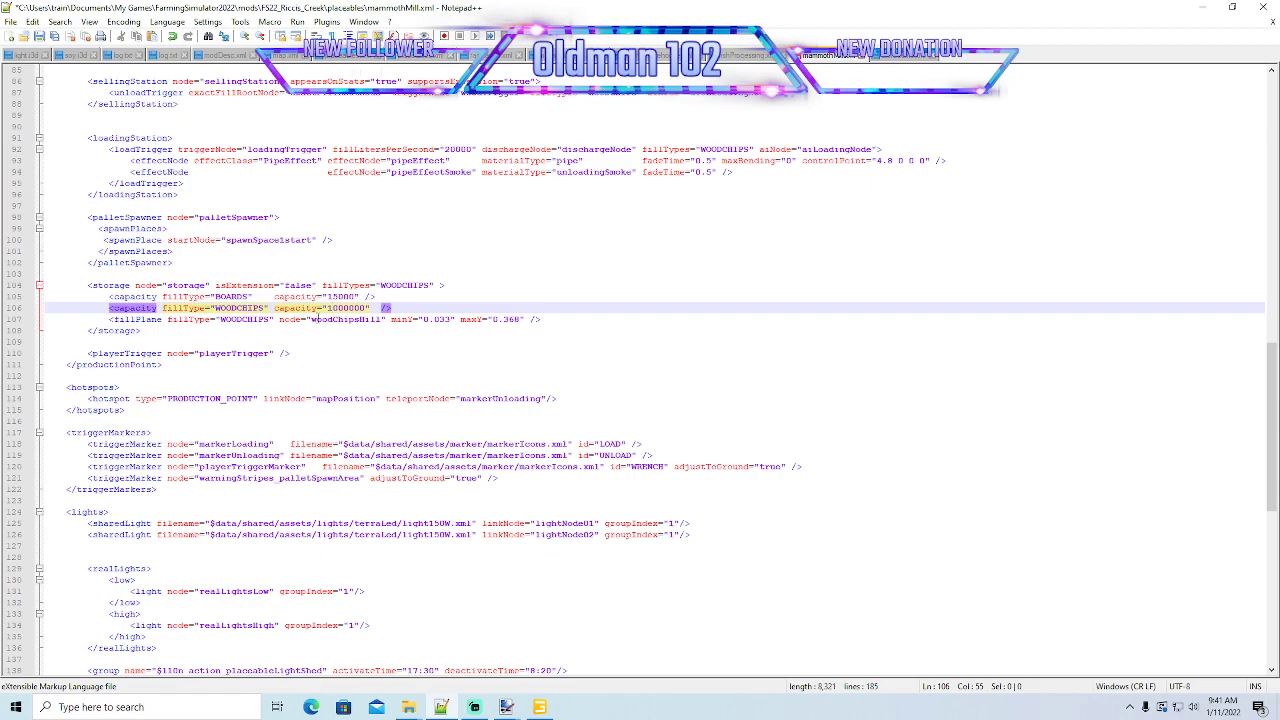
- Duplicate the WOODCHIPS capacity line twice directly below itself in the storage block
{"action": "left_click", "coordinate": [398, 308]}
{"action": "key", "text": "Return"}
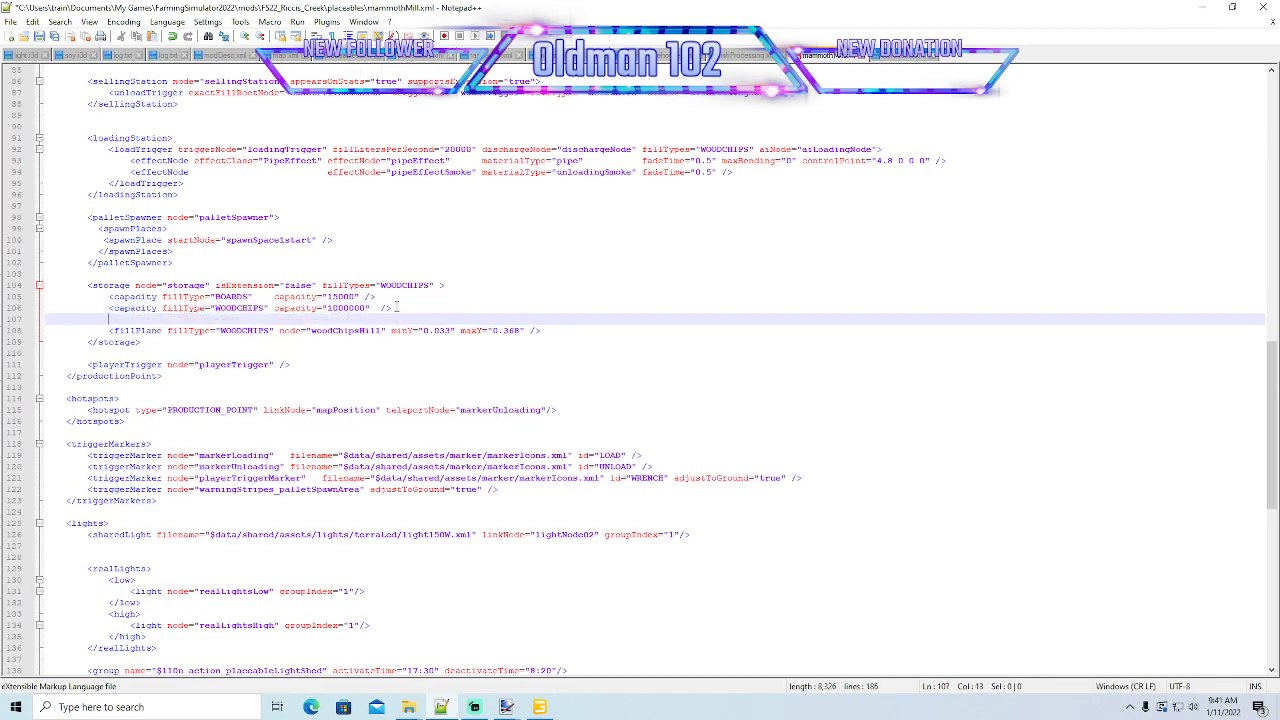
{"action": "left_click", "coordinate": [15, 309]}
{"action": "key", "text": "ctrl+c"}
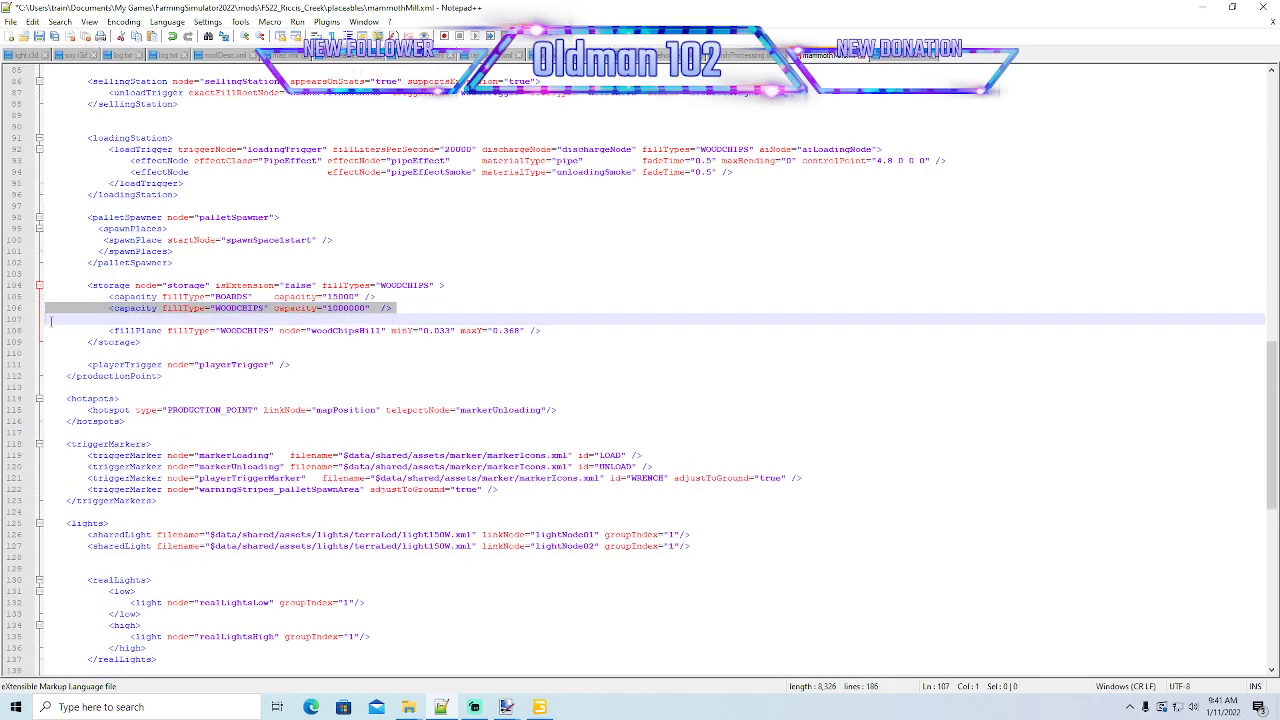
{"action": "left_click", "coordinate": [51, 320]}
{"action": "key", "text": "ctrl+v"}
{"action": "key", "text": "ctrl+v"}
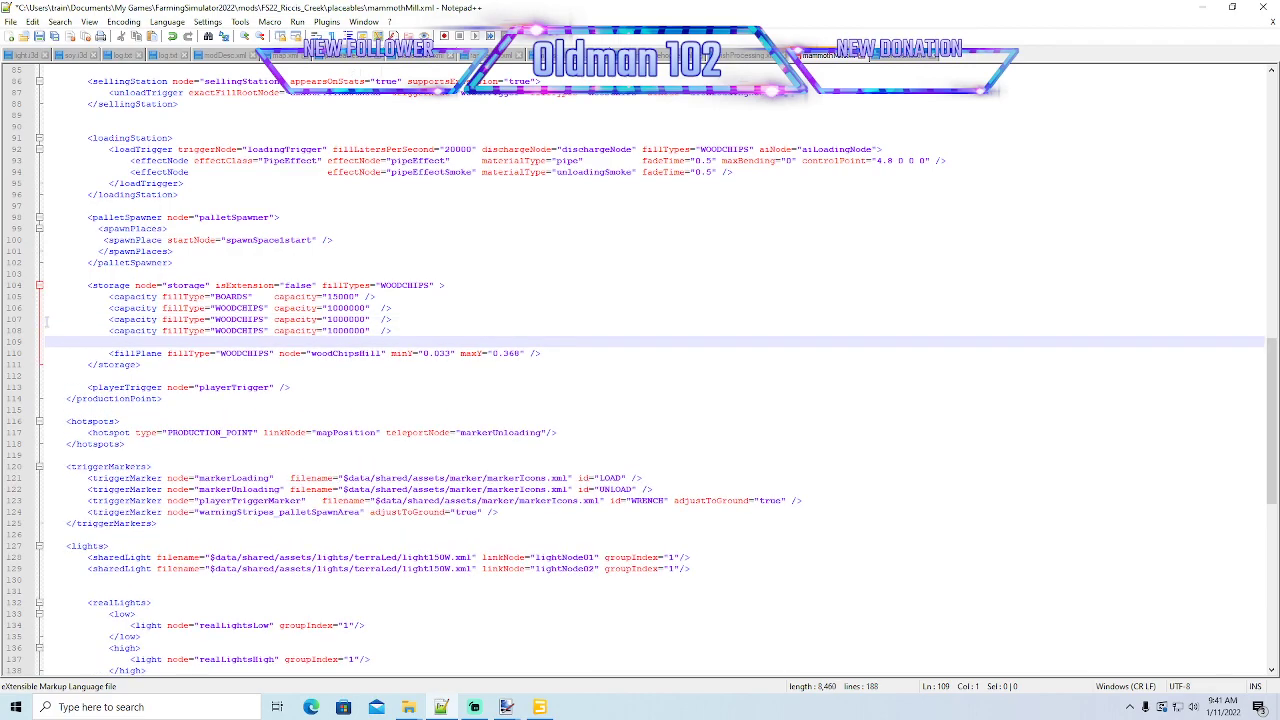
- Change the fill type of the first duplicated capacity line, line 107, to COAL
{"action": "left_click", "coordinate": [265, 321]}
{"action": "key", "text": "BackSpace"}
{"action": "key", "text": "BackSpace"}
{"action": "key", "text": "BackSpace"}
{"action": "key", "text": "BackSpace"}
{"action": "key", "text": "BackSpace"}
{"action": "key", "text": "BackSpace"}
{"action": "key", "text": "BackSpace"}
{"action": "key", "text": "BackSpace"}
{"action": "key", "text": "BackSpace"}
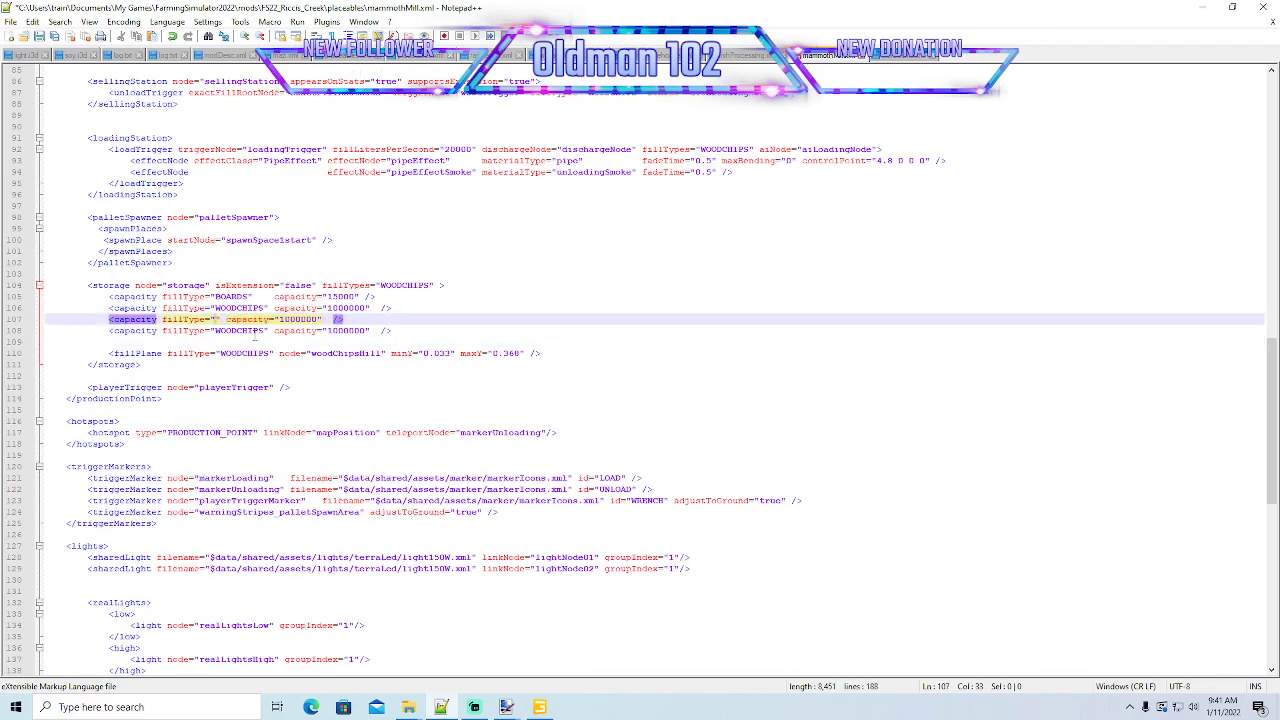
{"action": "type", "text": "COAL"}
- Change the fill type of the second duplicated capacity line to ORE and delete the blank line beneath it
{"action": "left_click", "coordinate": [266, 330]}
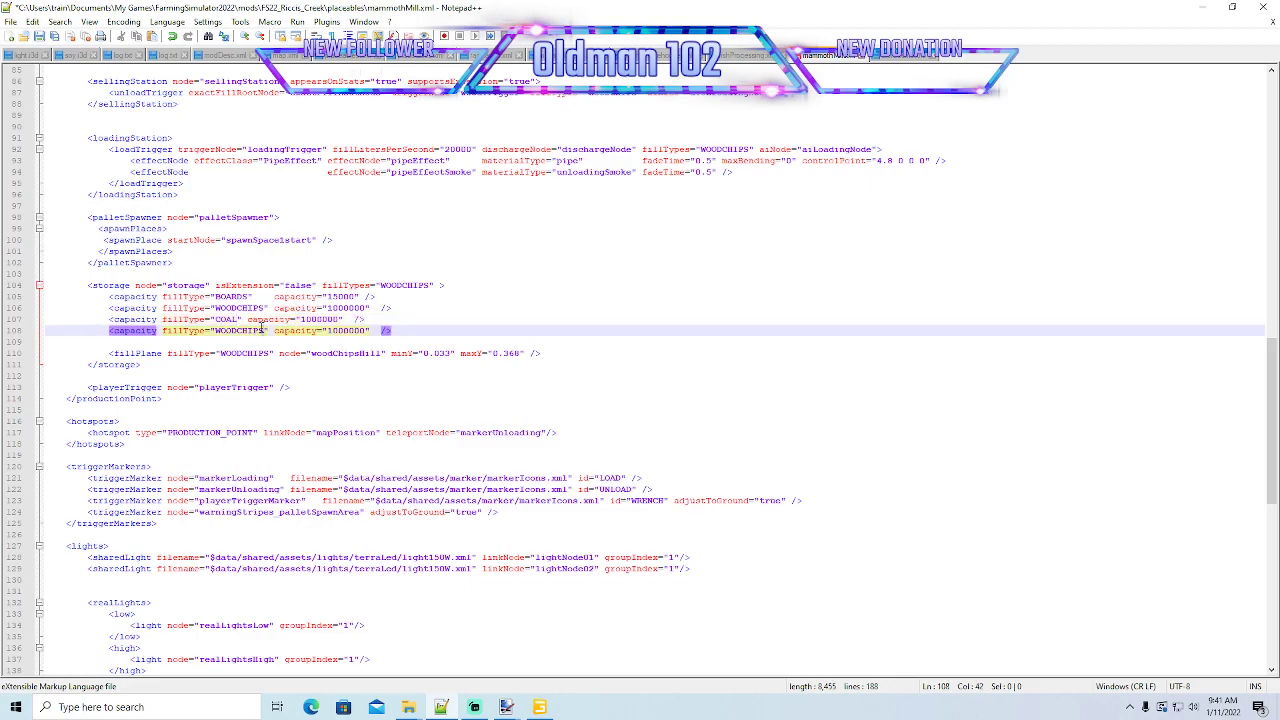
{"action": "key", "text": "BackSpace"}
{"action": "key", "text": "BackSpace"}
{"action": "key", "text": "BackSpace"}
{"action": "key", "text": "BackSpace"}
{"action": "key", "text": "BackSpace"}
{"action": "key", "text": "BackSpace"}
{"action": "key", "text": "BackSpace"}
{"action": "key", "text": "BackSpace"}
{"action": "key", "text": "BackSpace"}
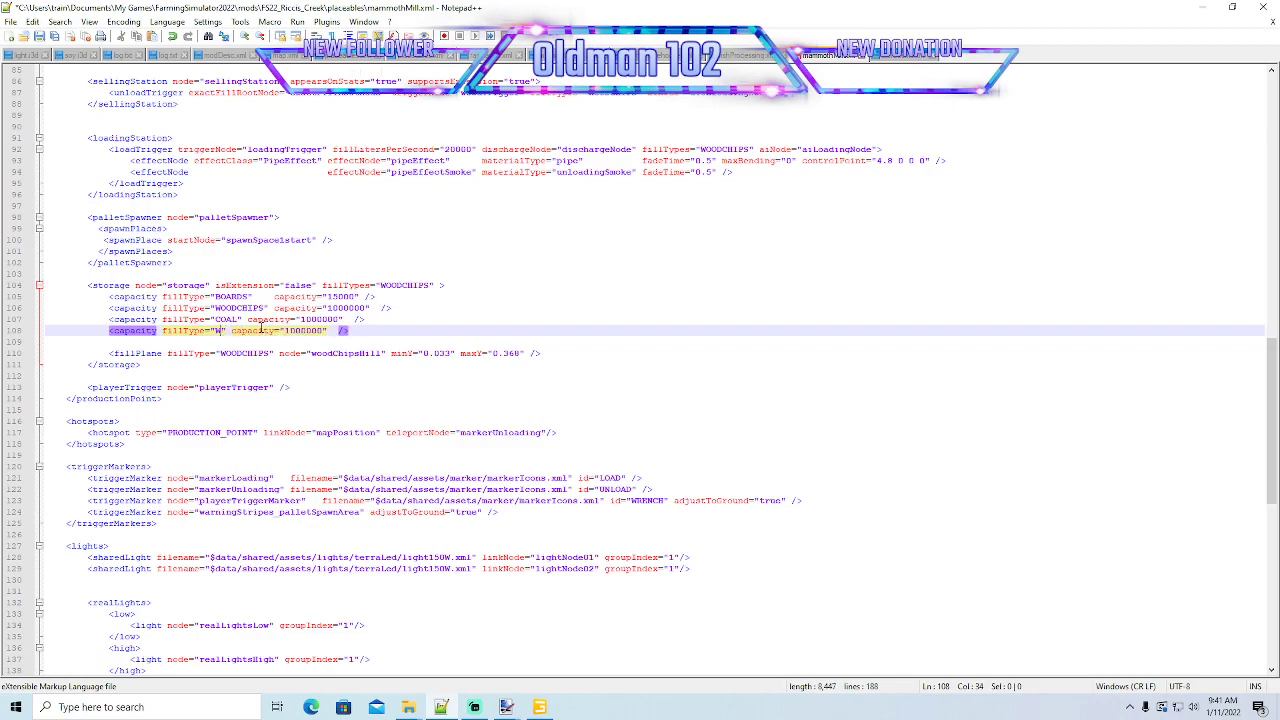
{"action": "type", "text": "ORE"}
{"action": "left_click", "coordinate": [10, 342]}
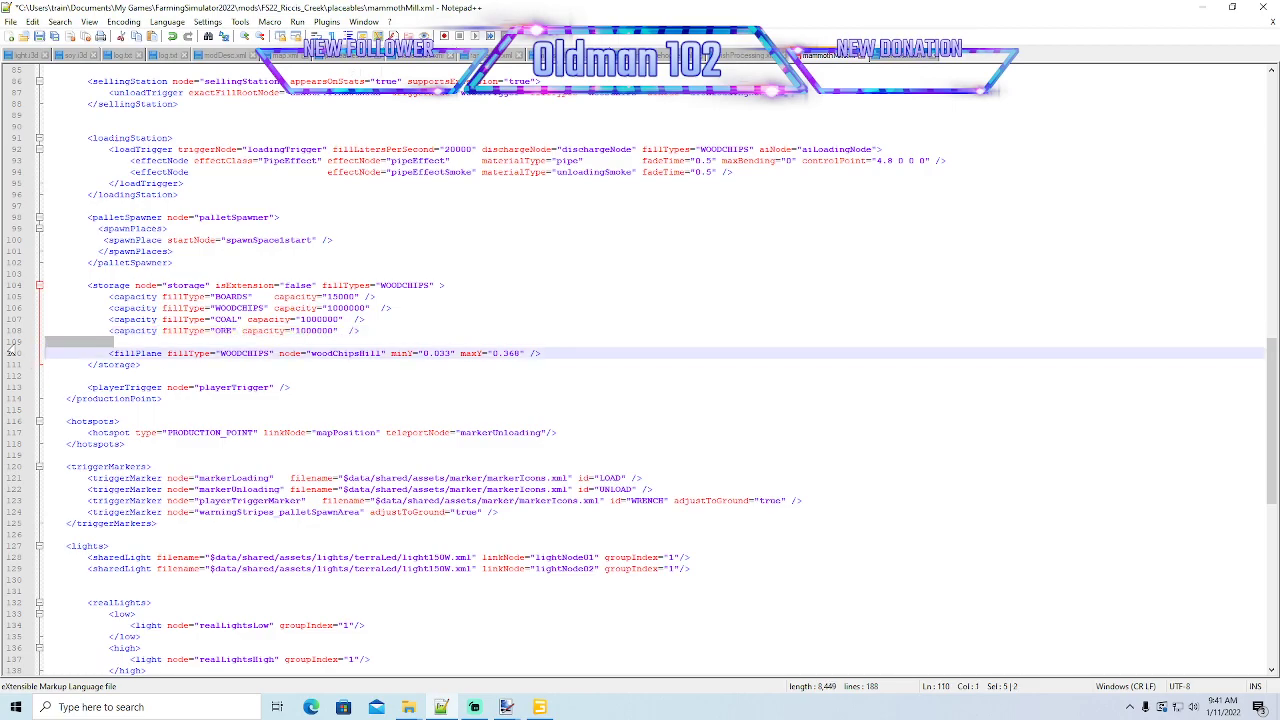
{"action": "key", "text": "Delete"}
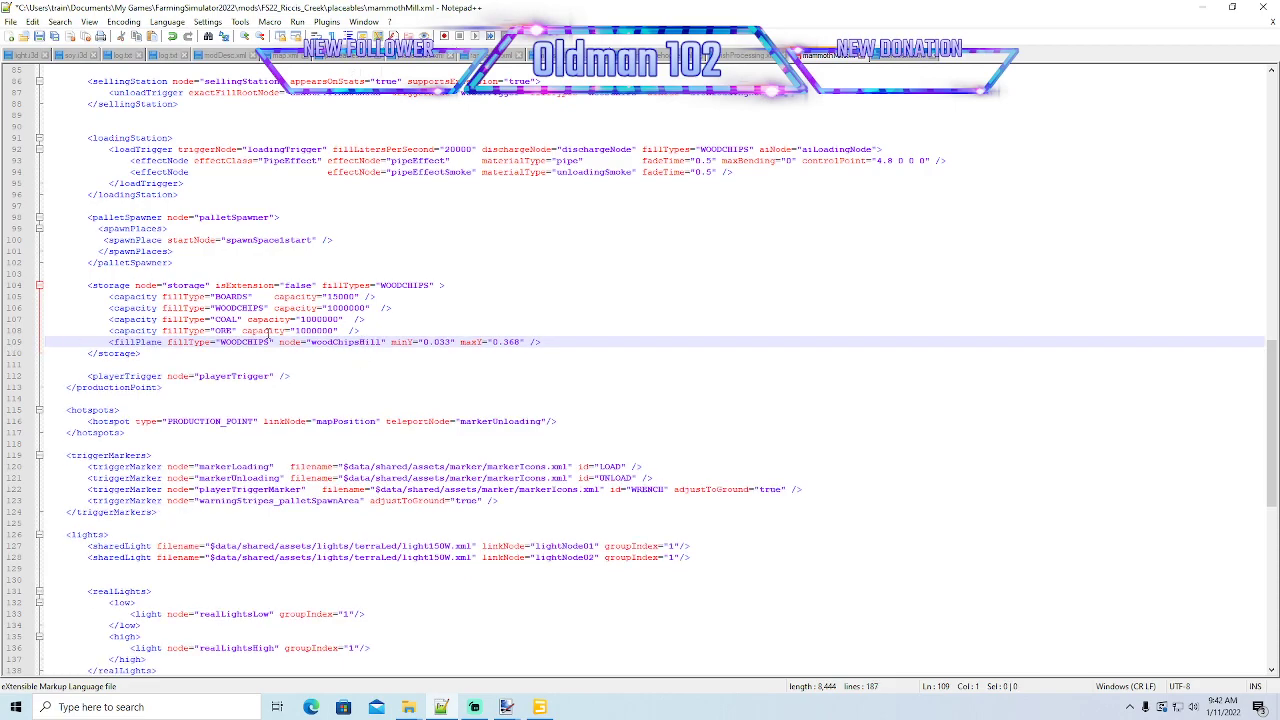
- Duplicate the WOODCHIPS fillPlane line twice below itself and remove the leftover blank line before the closing storage tag
{"action": "left_click", "coordinate": [540, 342]}
{"action": "key", "text": "Return"}
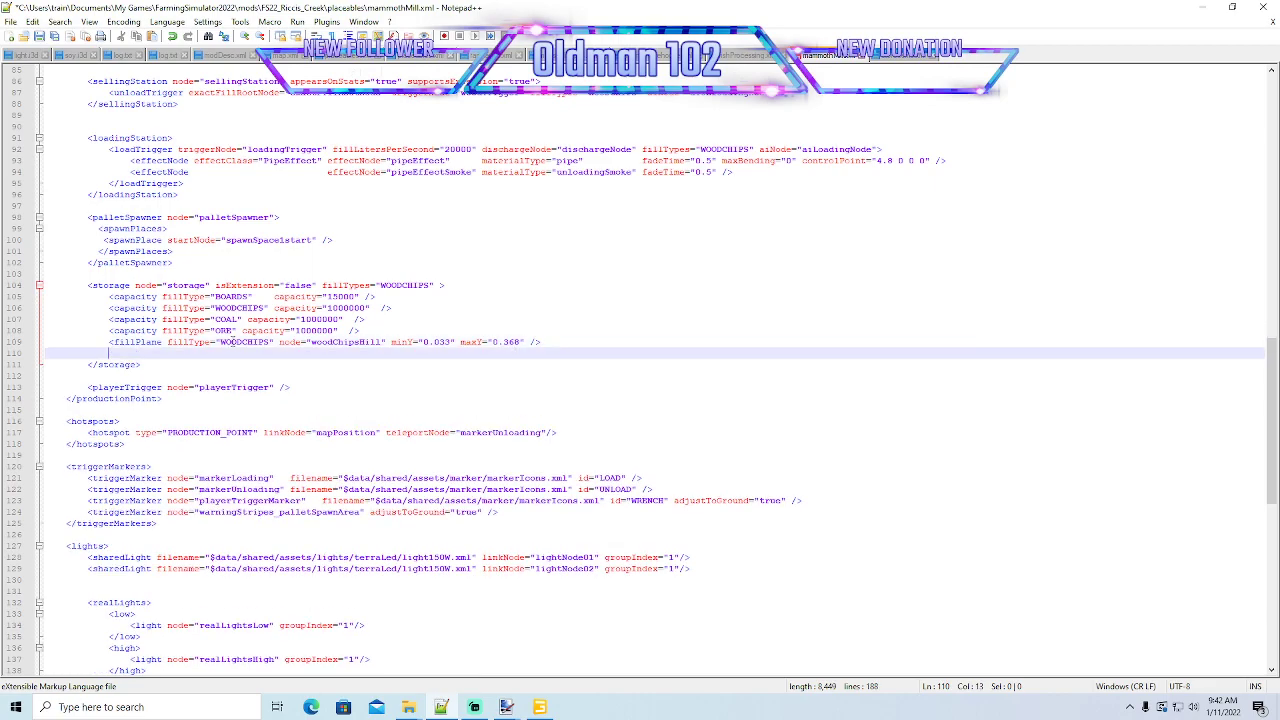
{"action": "left_click", "coordinate": [12, 343]}
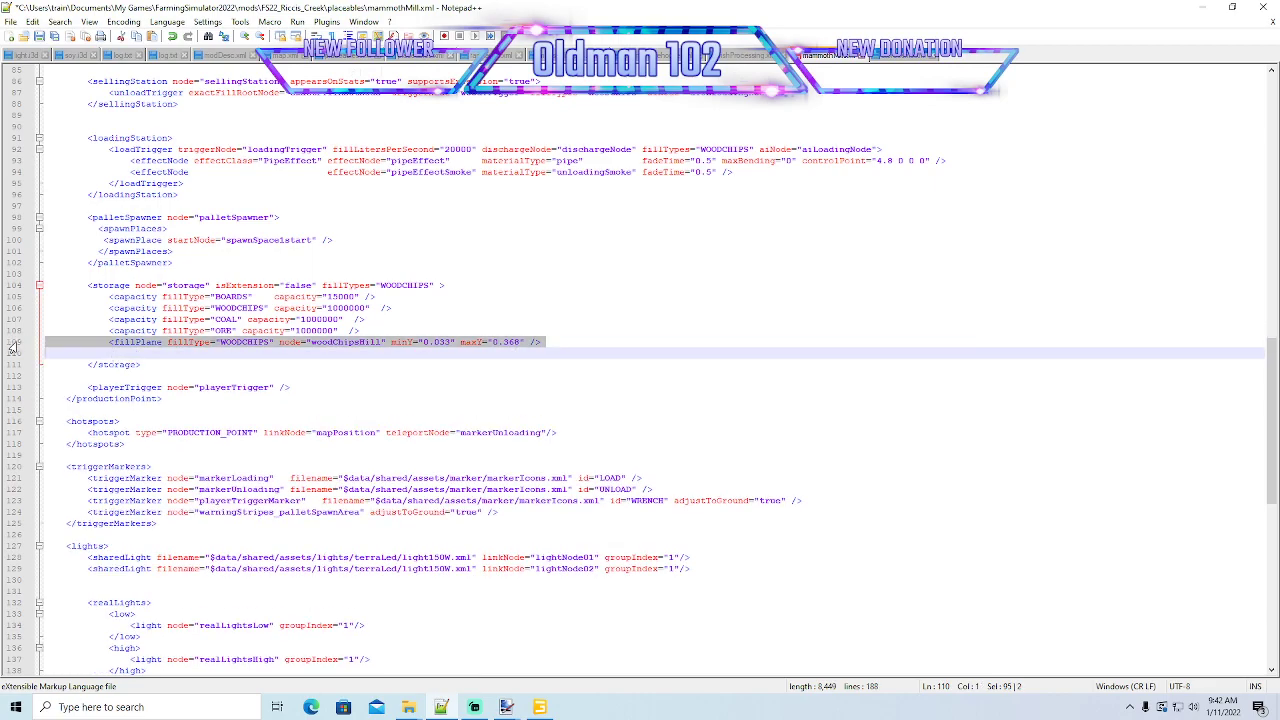
{"action": "left_click", "coordinate": [52, 353]}
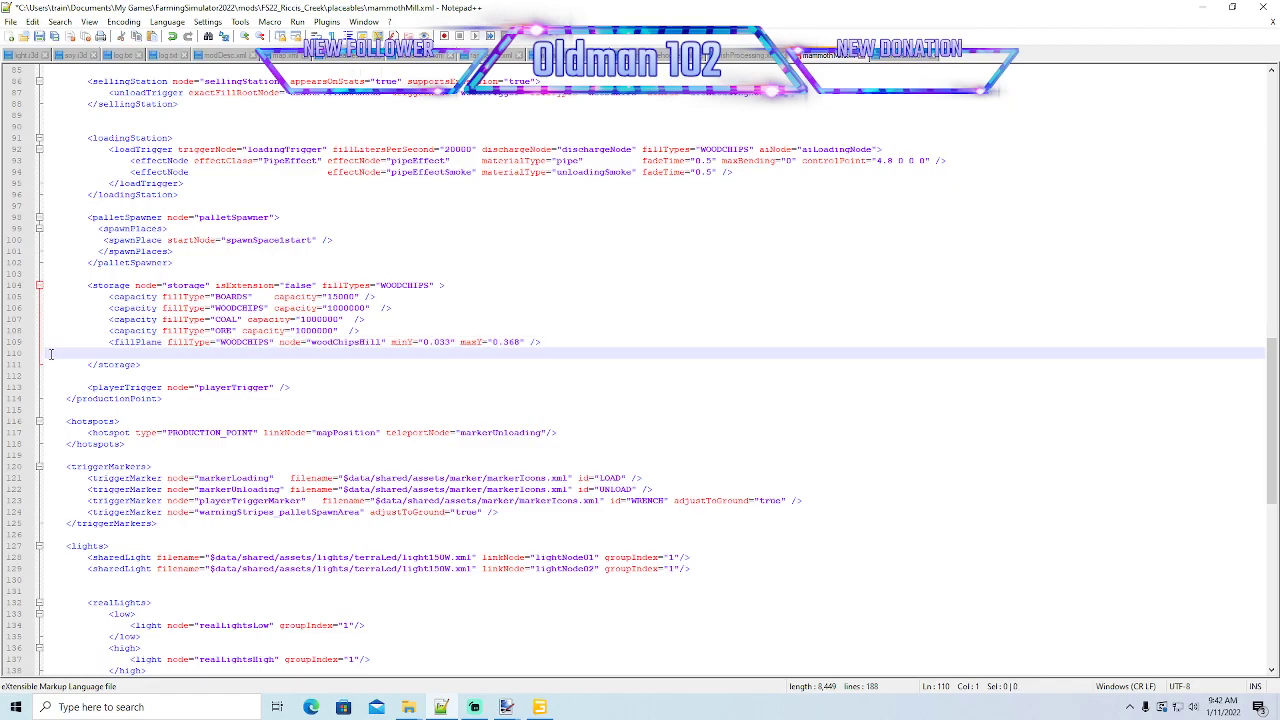
{"action": "key", "text": "ctrl+v"}
{"action": "key", "text": "ctrl+v"}
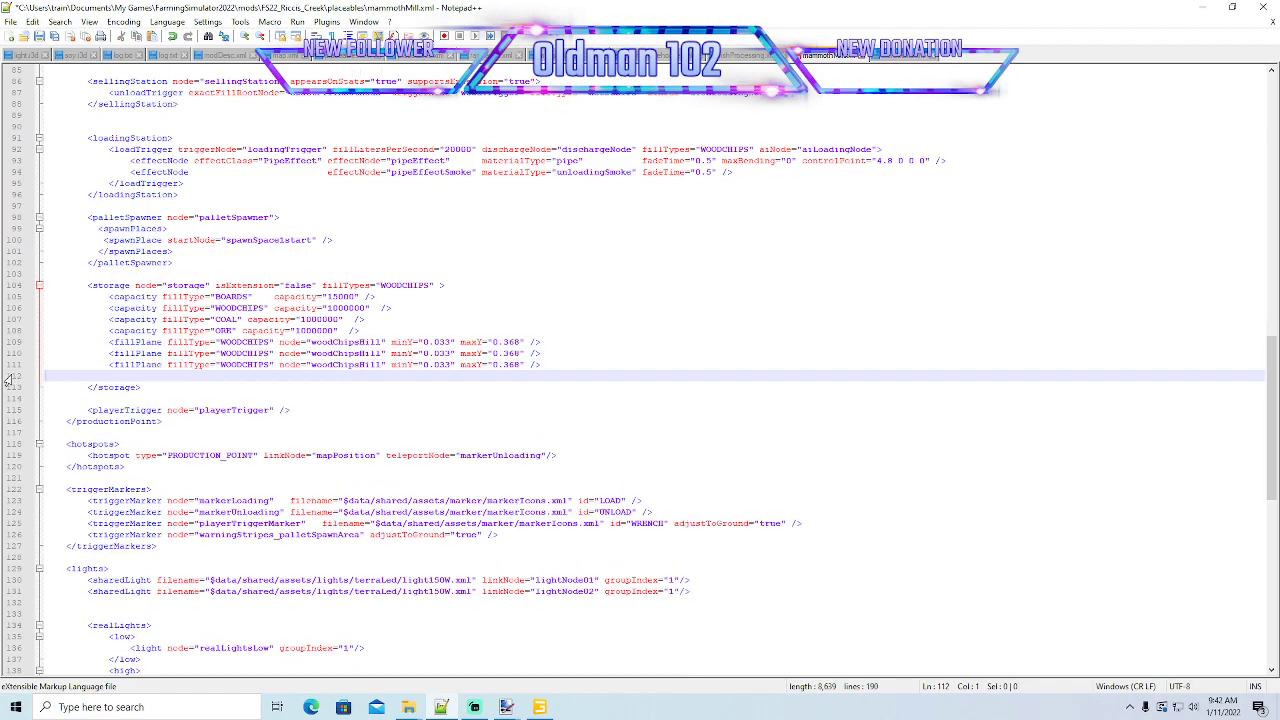
{"action": "left_click", "coordinate": [9, 377]}
{"action": "key", "text": "Delete"}
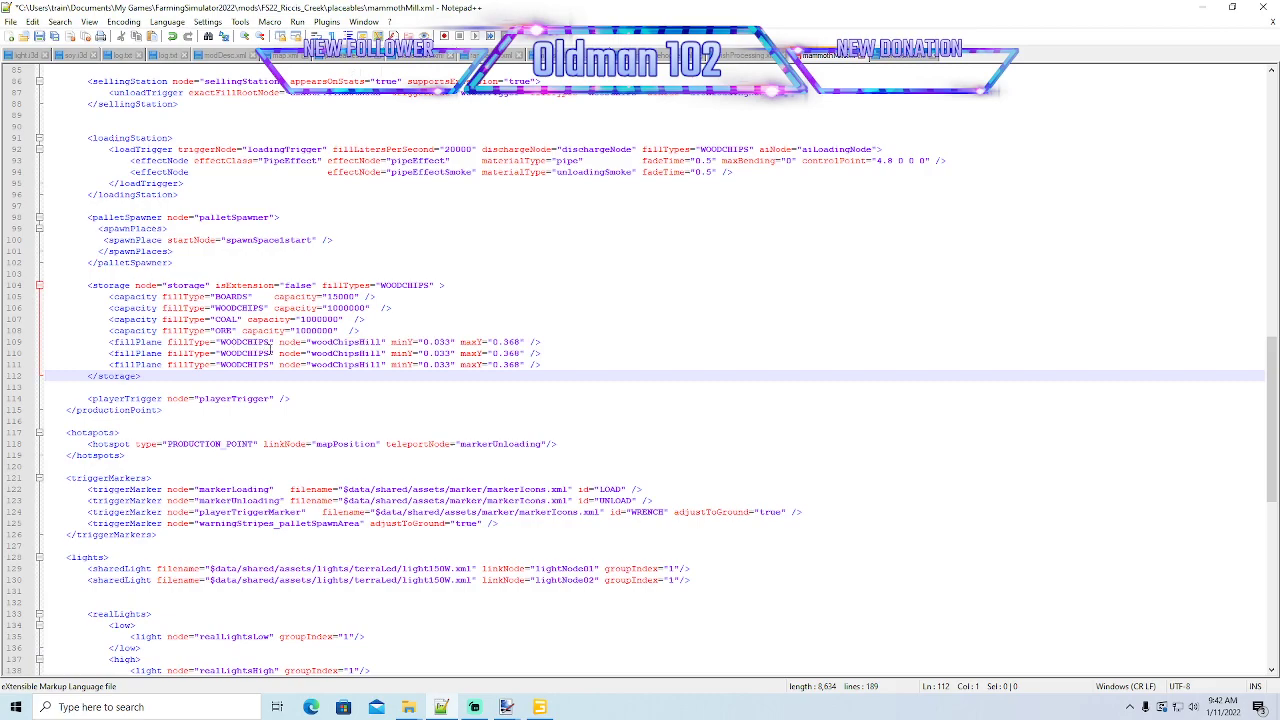
- Set the second fillPlane line's fill type to COAL and its node to woodChipsHill2
{"action": "left_click", "coordinate": [270, 353]}
{"action": "key", "text": "BackSpace"}
{"action": "key", "text": "BackSpace"}
{"action": "key", "text": "BackSpace"}
{"action": "key", "text": "BackSpace"}
{"action": "key", "text": "BackSpace"}
{"action": "key", "text": "BackSpace"}
{"action": "key", "text": "BackSpace"}
{"action": "key", "text": "BackSpace"}
{"action": "key", "text": "BackSpace"}
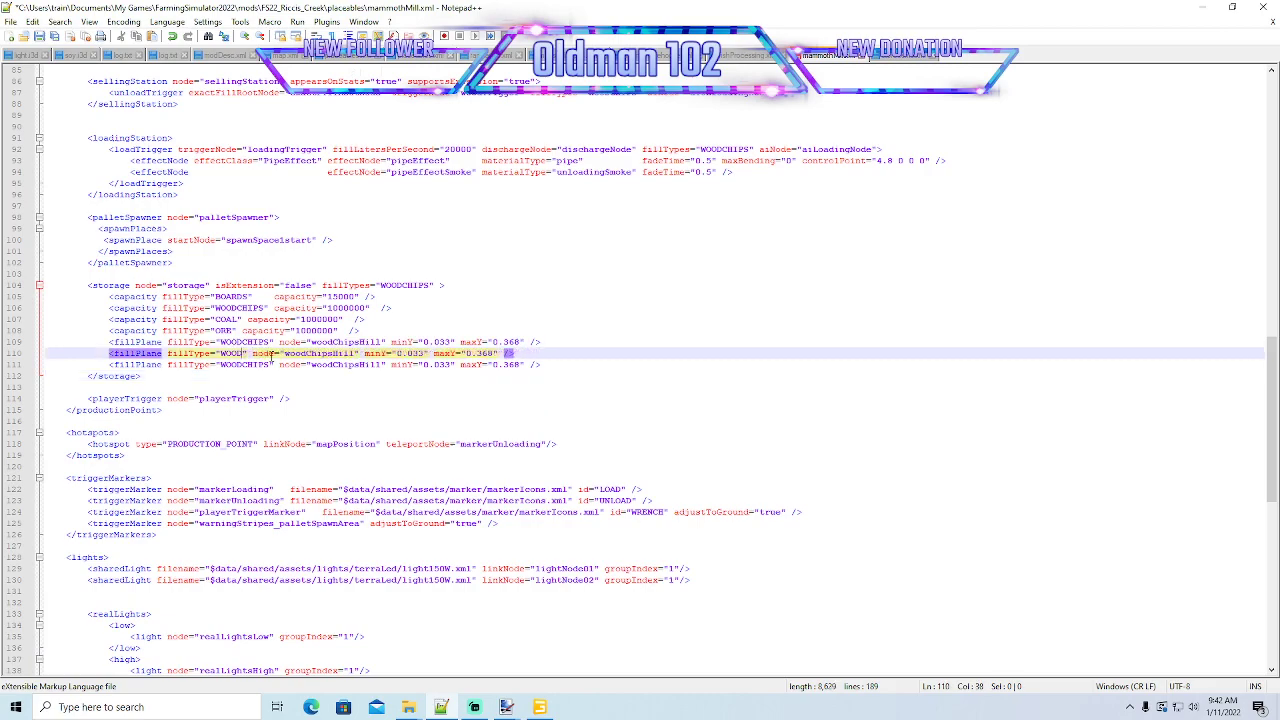
{"action": "type", "text": "COAL"}
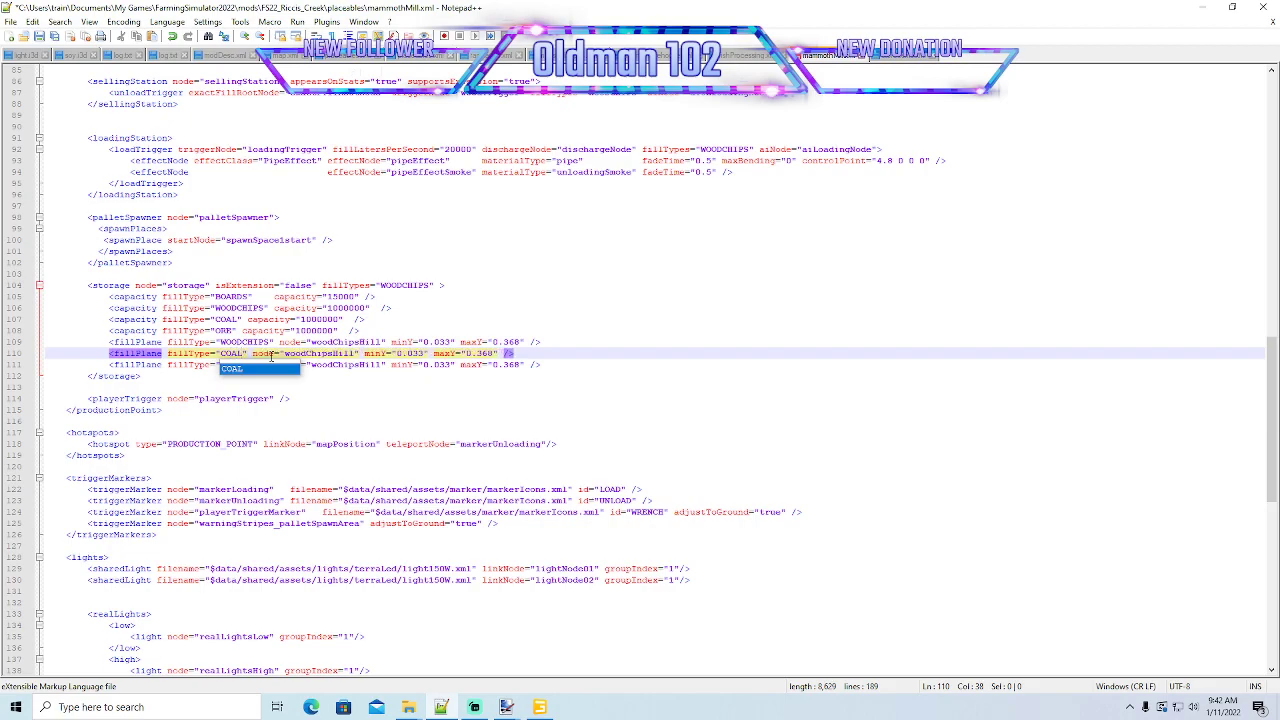
{"action": "left_click", "coordinate": [355, 354]}
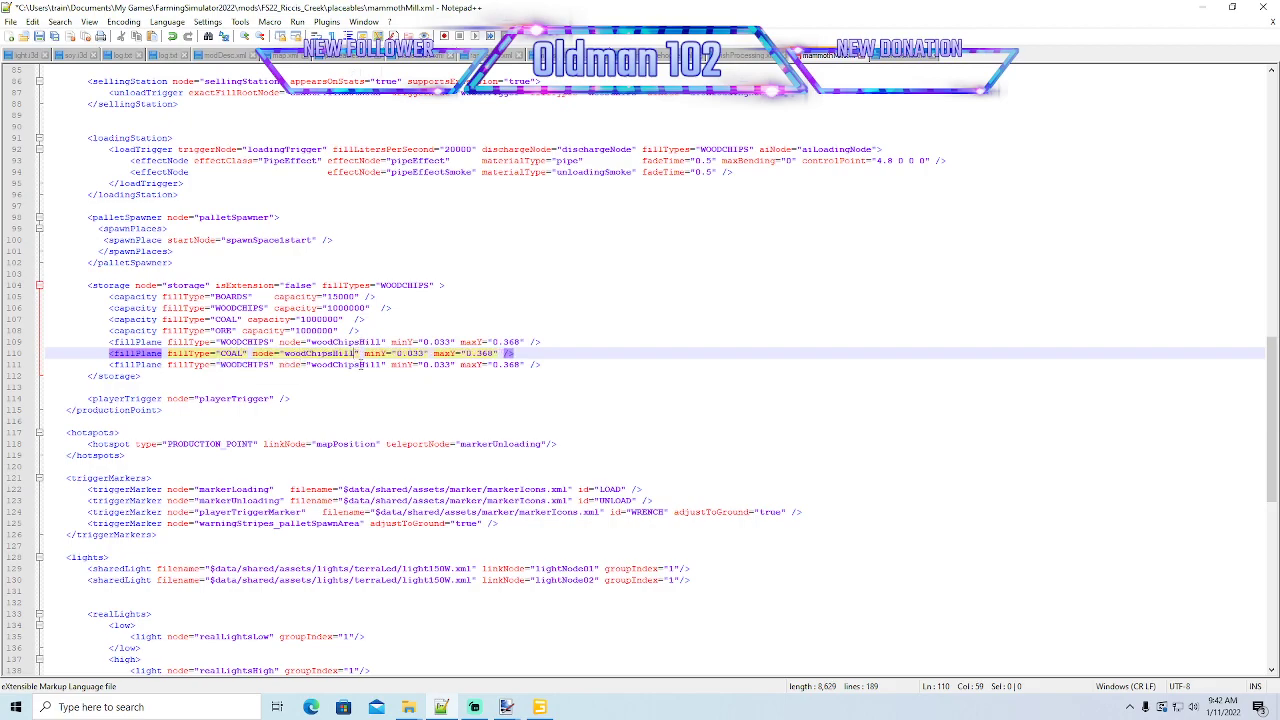
{"action": "type", "text": "2"}
- Set the third fillPlane line's fill type to ORE and its node to woodChipsHill3, and save the file
{"action": "left_click", "coordinate": [268, 365]}
{"action": "key", "text": "BackSpace"}
{"action": "key", "text": "BackSpace"}
{"action": "key", "text": "BackSpace"}
{"action": "key", "text": "BackSpace"}
{"action": "key", "text": "BackSpace"}
{"action": "key", "text": "BackSpace"}
{"action": "key", "text": "BackSpace"}
{"action": "key", "text": "BackSpace"}
{"action": "key", "text": "BackSpace"}
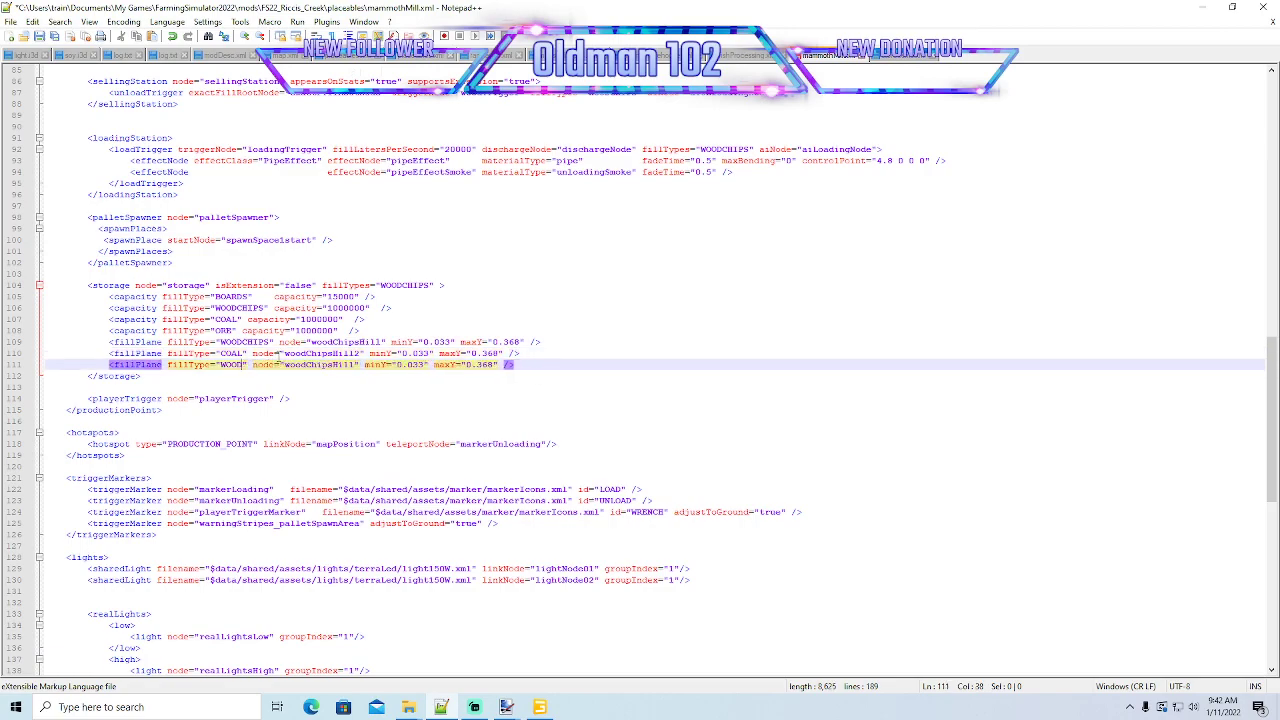
{"action": "type", "text": "RE"}
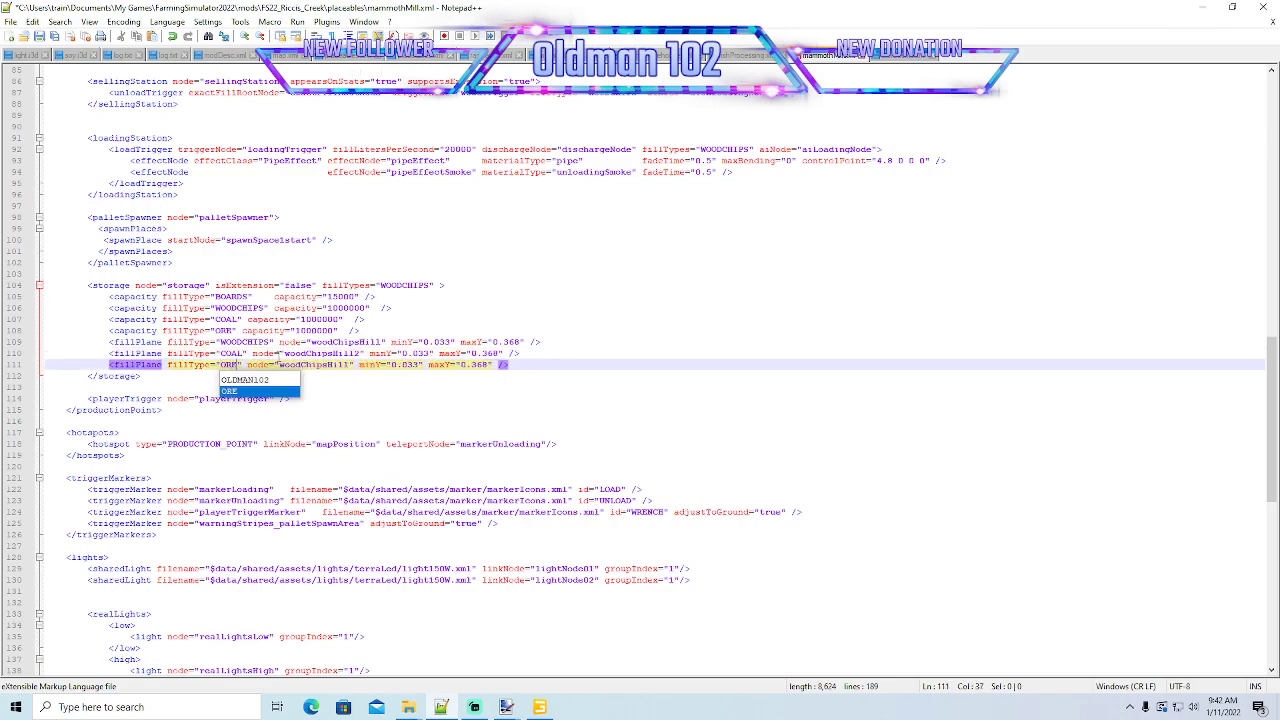
{"action": "left_click", "coordinate": [349, 365]}
{"action": "type", "text": "3"}
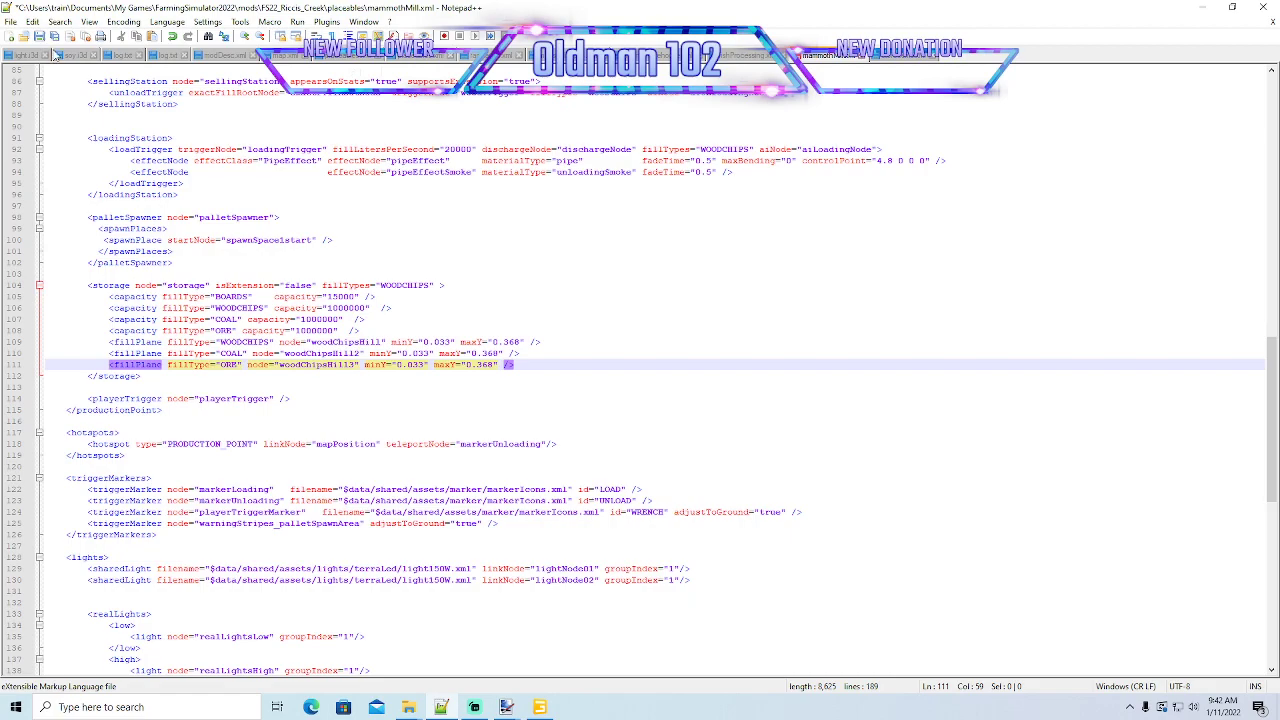
{"action": "key", "text": "ctrl+s"}
- Duplicate the woodChipsHill i3dMapping line twice at the end of the i3dMappings block
{"action": "scroll", "coordinate": [314, 443], "scroll_direction": "down", "scroll_amount": 17}
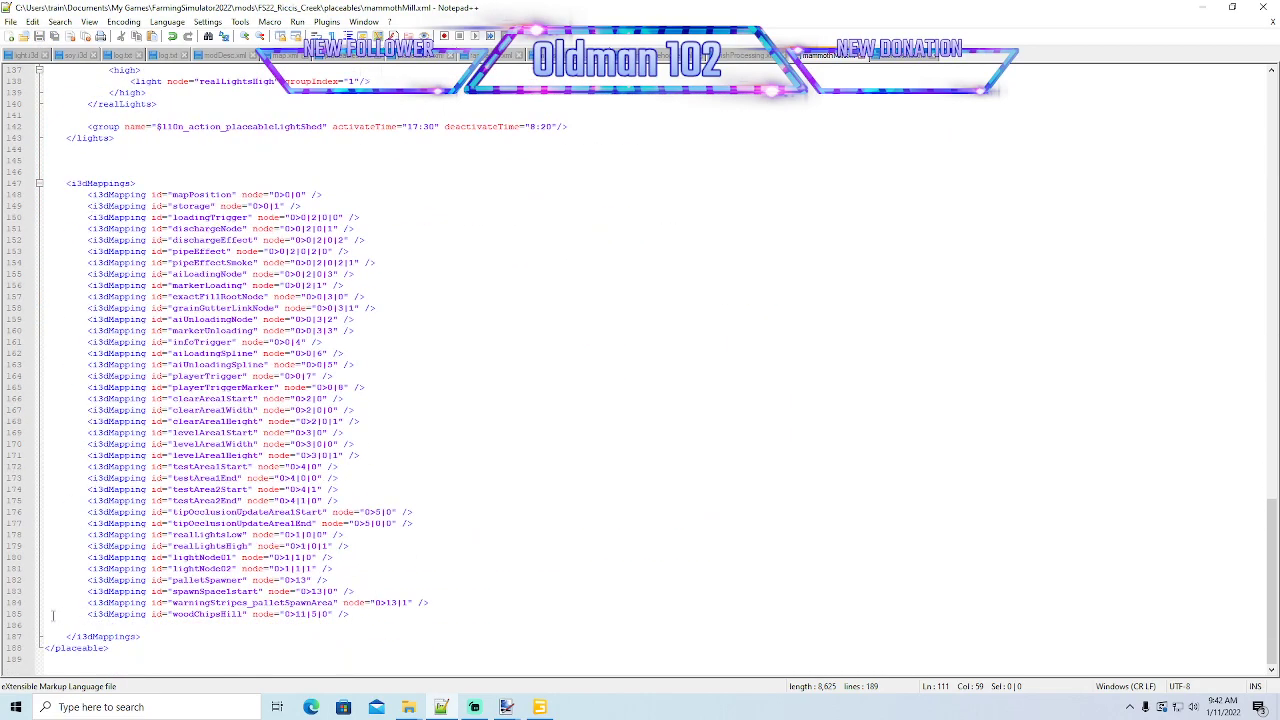
{"action": "left_click", "coordinate": [12, 614]}
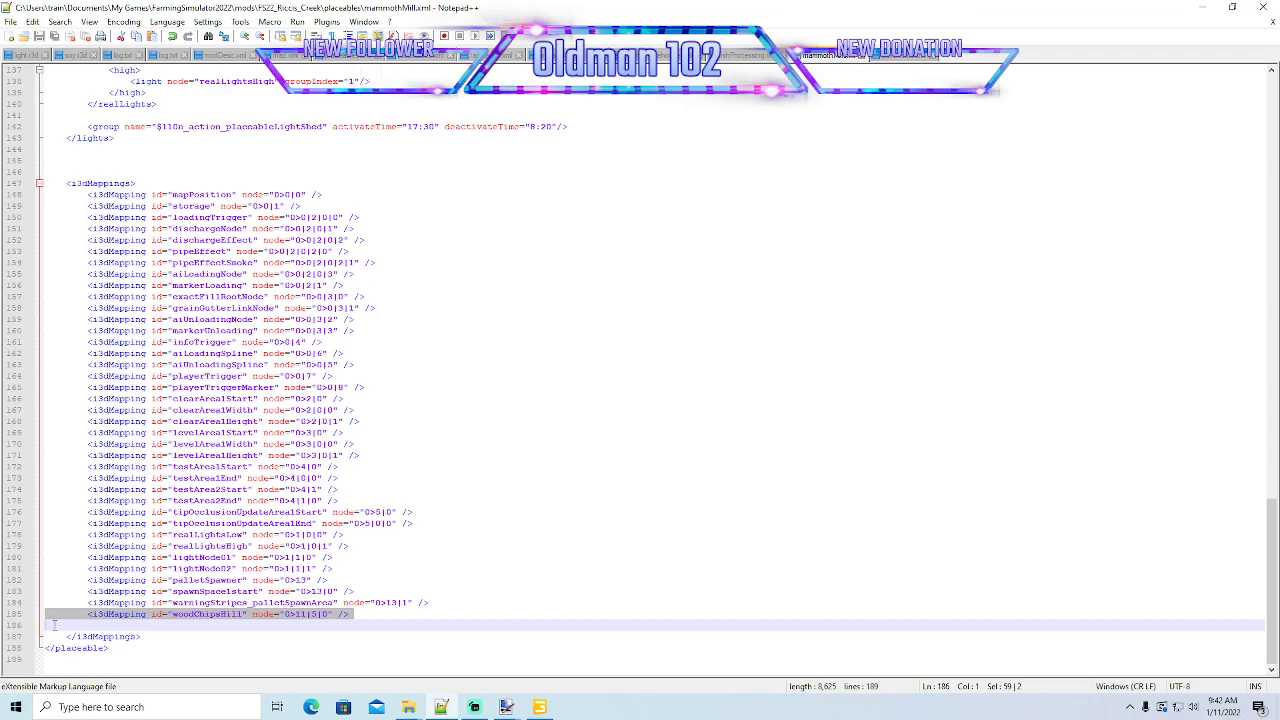
{"action": "left_click", "coordinate": [50, 625]}
{"action": "type", "text": "<i3dMapping id=\"woodChipsMill\" node=\"0>11|5|0\" />"}
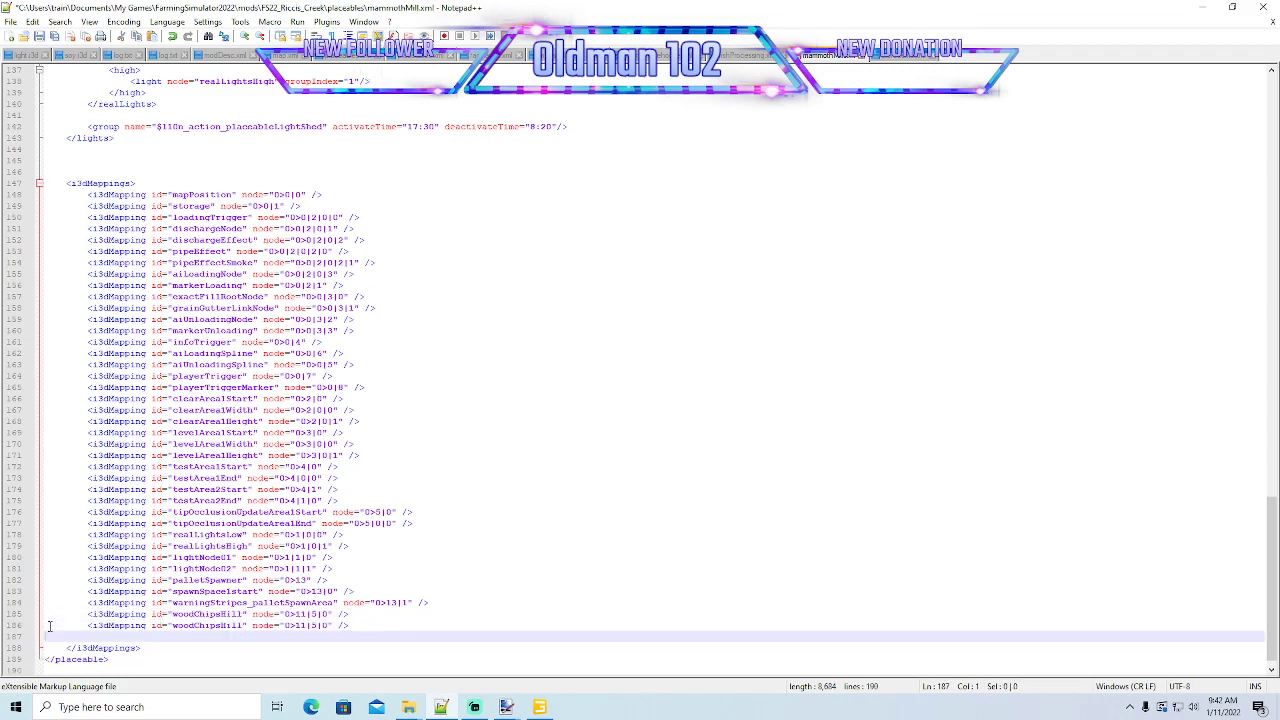
{"action": "type", "text": "<i3dMapping id=\"woodChipsMill\" node=\"0>11|5|0\" />"}
- Rename the duplicated mapping ids to woodChipsHill2 and woodChipsHill3, save the file, and shrink Notepad++ to a window over GIANTS Editor
{"action": "left_click", "coordinate": [244, 626]}
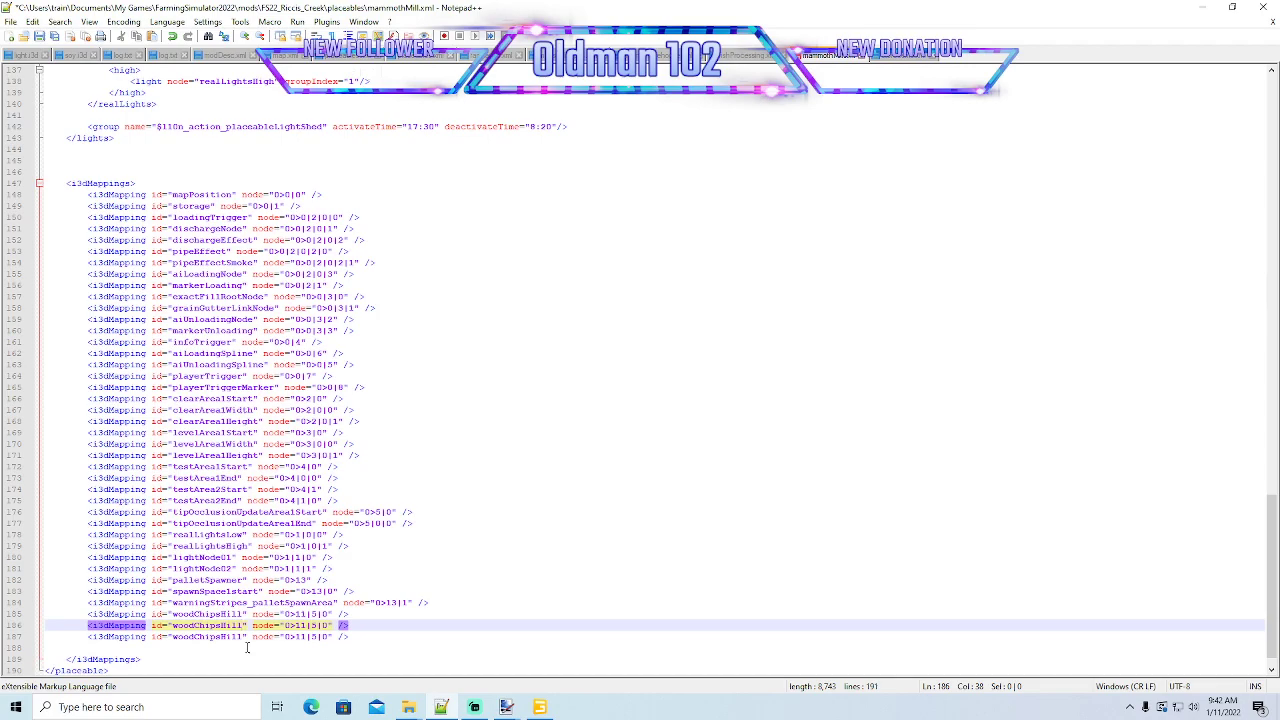
{"action": "type", "text": "2"}
{"action": "left_click", "coordinate": [245, 637]}
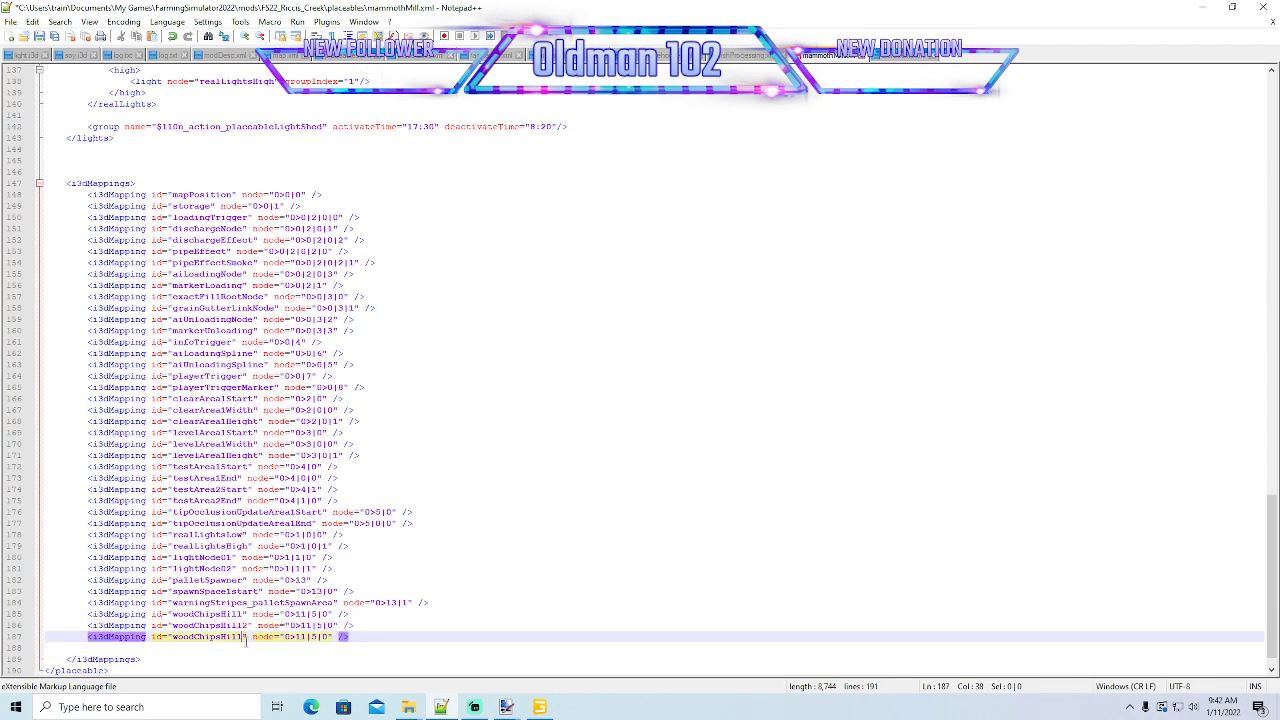
{"action": "type", "text": "3"}
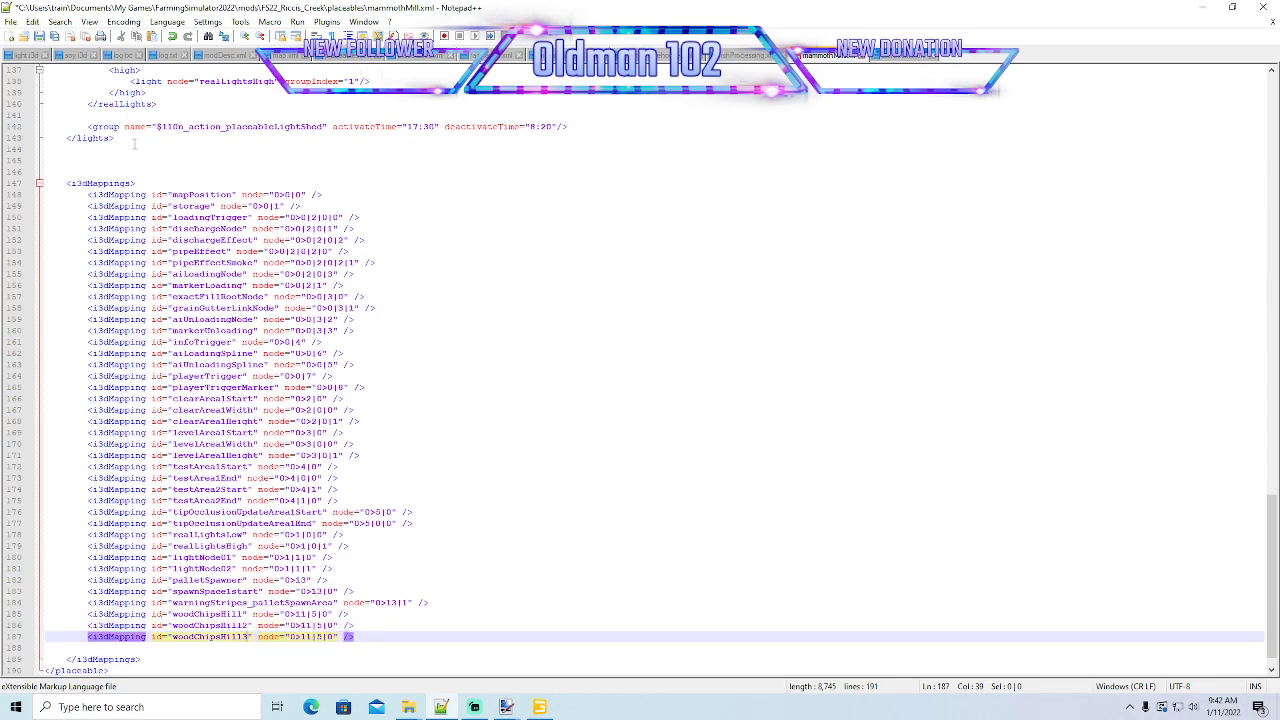
{"action": "left_click", "coordinate": [40, 39]}
{"action": "left_click", "coordinate": [1232, 8]}
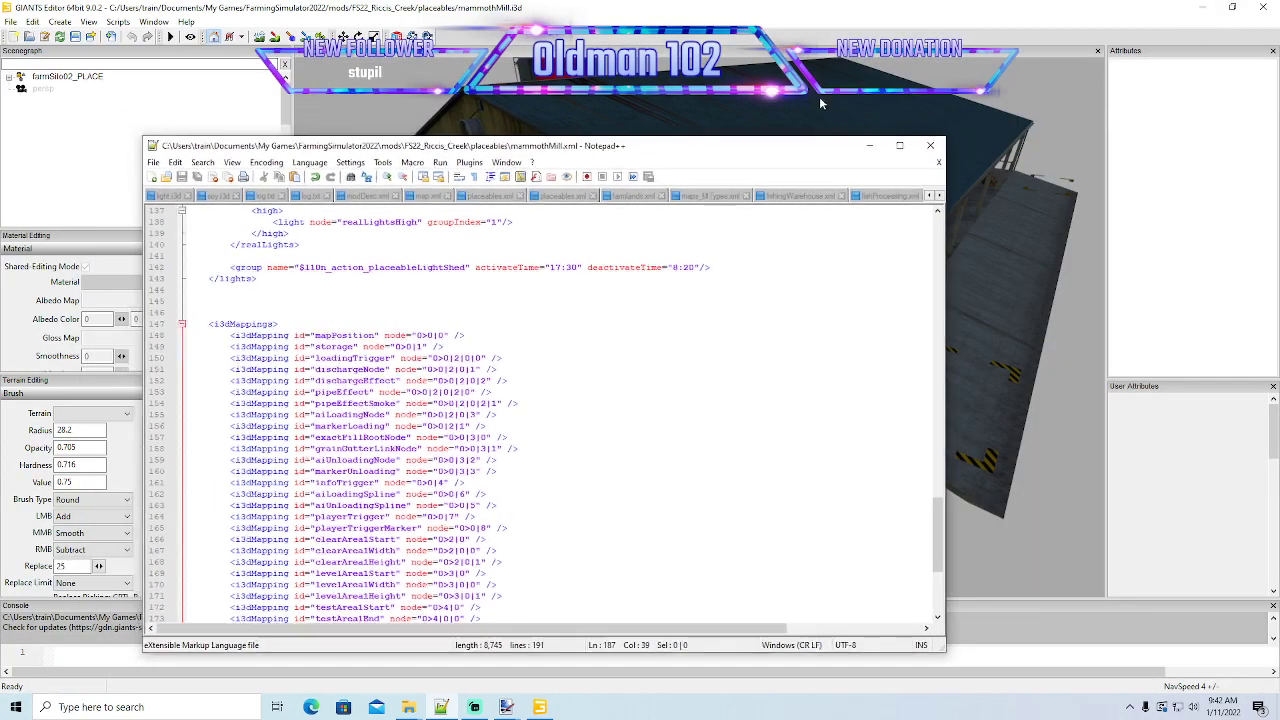
- In GIANTS Editor, expand visuals and coalBin under farmSilo02_PLACE and select the index path of the coal bin's dirt object
{"action": "left_click", "coordinate": [8, 80]}
{"action": "scroll", "coordinate": [60, 165], "scroll_direction": "down", "scroll_amount": 2}
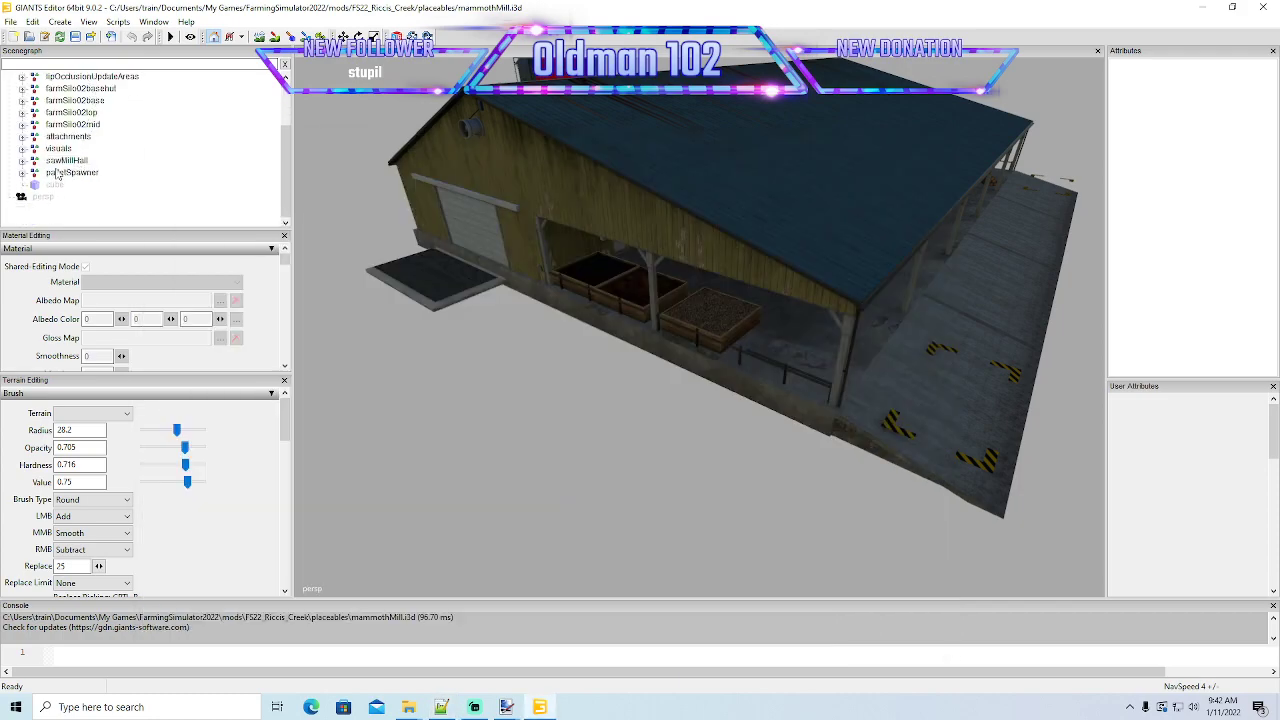
{"action": "left_click", "coordinate": [22, 148]}
{"action": "scroll", "coordinate": [50, 185], "scroll_direction": "down", "scroll_amount": 1}
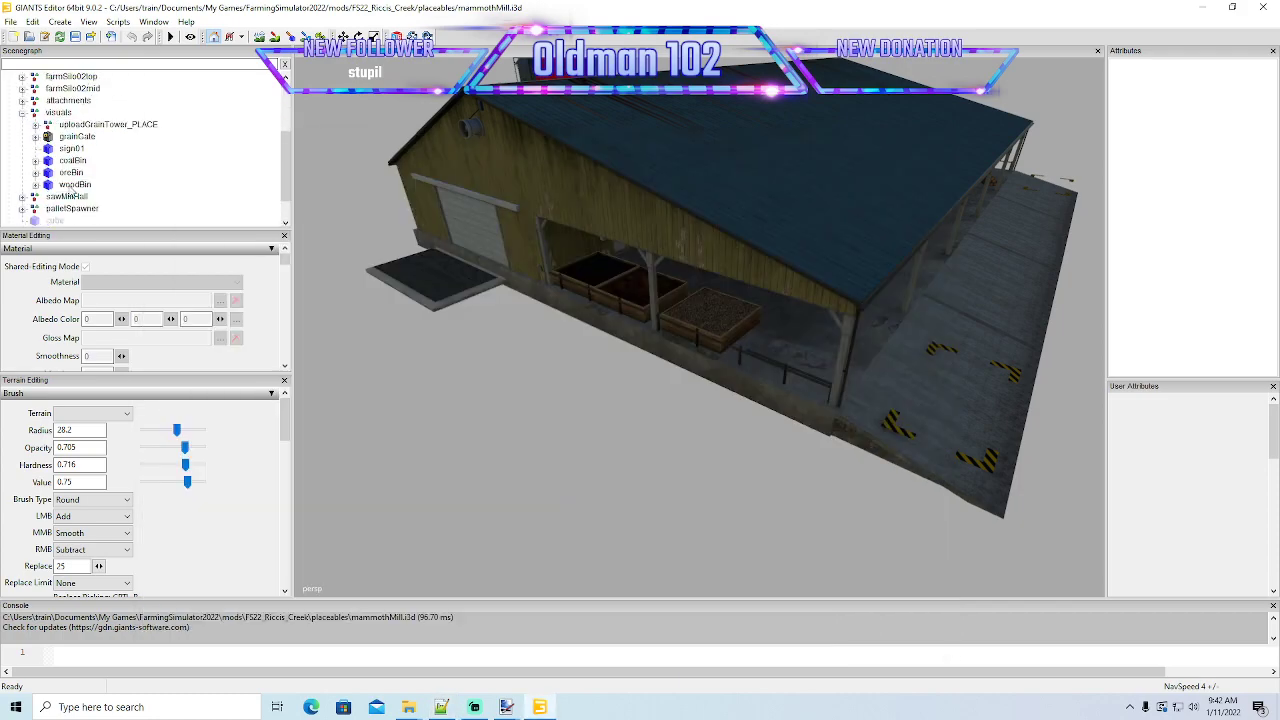
{"action": "left_click", "coordinate": [36, 161]}
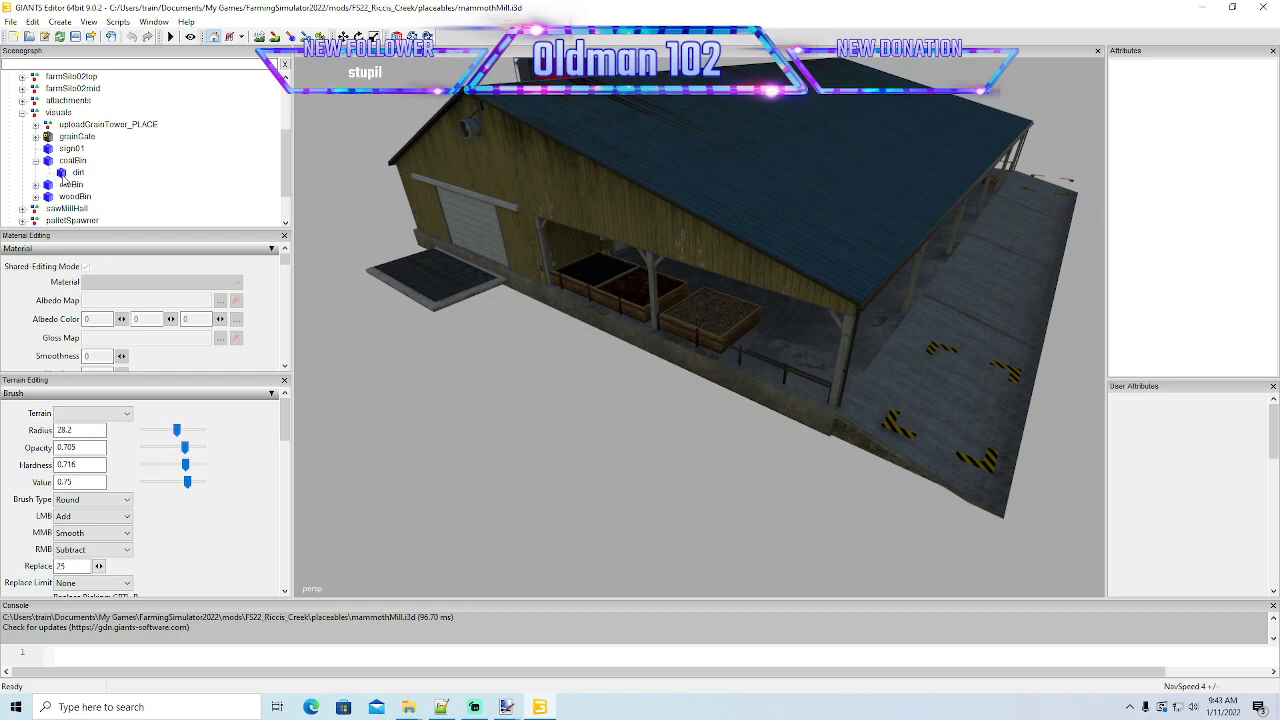
{"action": "left_click", "coordinate": [64, 174]}
{"action": "double_click", "coordinate": [1205, 117]}
{"action": "key", "text": "ctrl+c"}
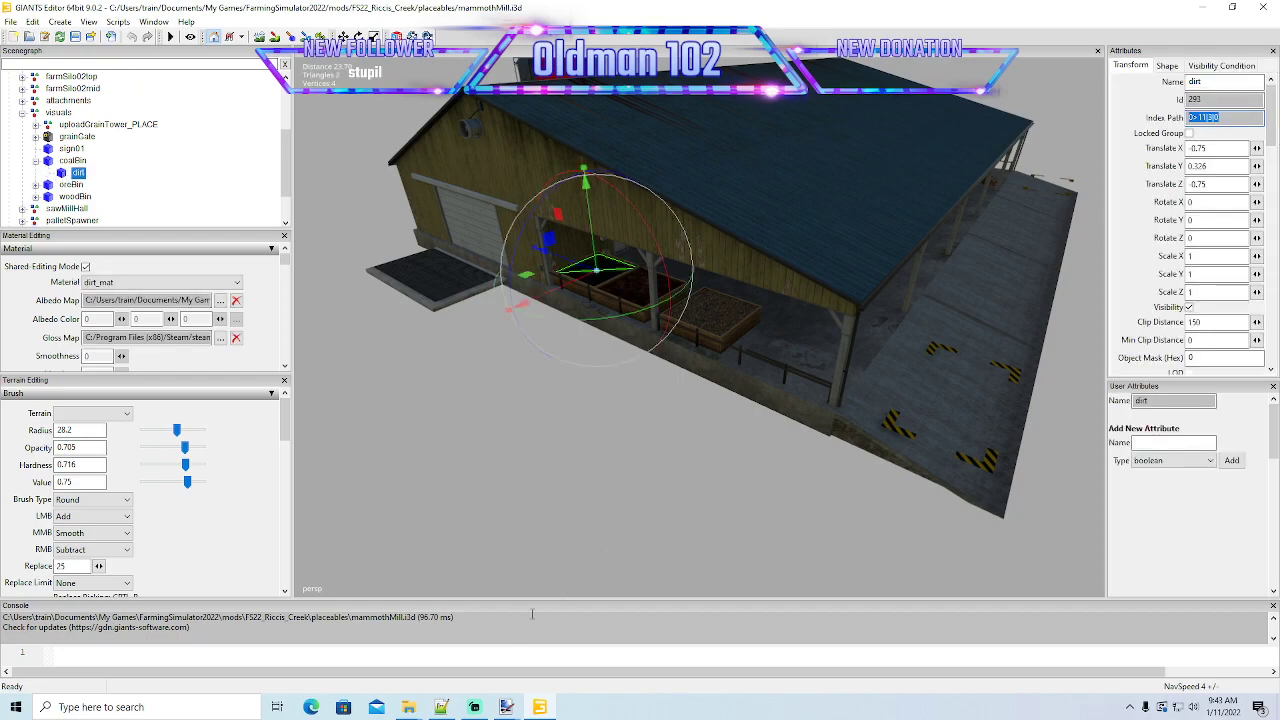
- Set the woodChipsHill2 i3dMapping node in mammothMill.xml to 0>11|3|0 and save the file
{"action": "left_click", "coordinate": [446, 711]}
{"action": "scroll", "coordinate": [597, 510], "scroll_direction": "down", "scroll_amount": 7}
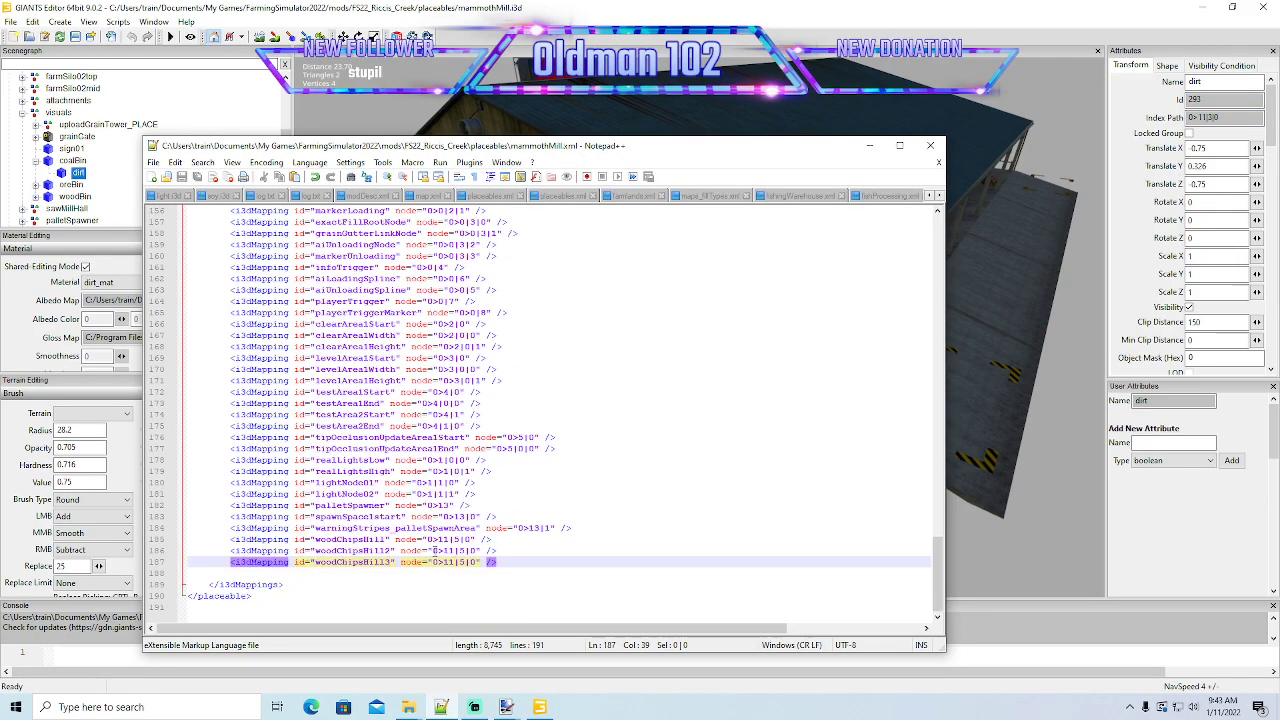
{"action": "left_click_drag", "start_coordinate": [431, 550], "coordinate": [466, 550]}
{"action": "left_click", "coordinate": [476, 550]}
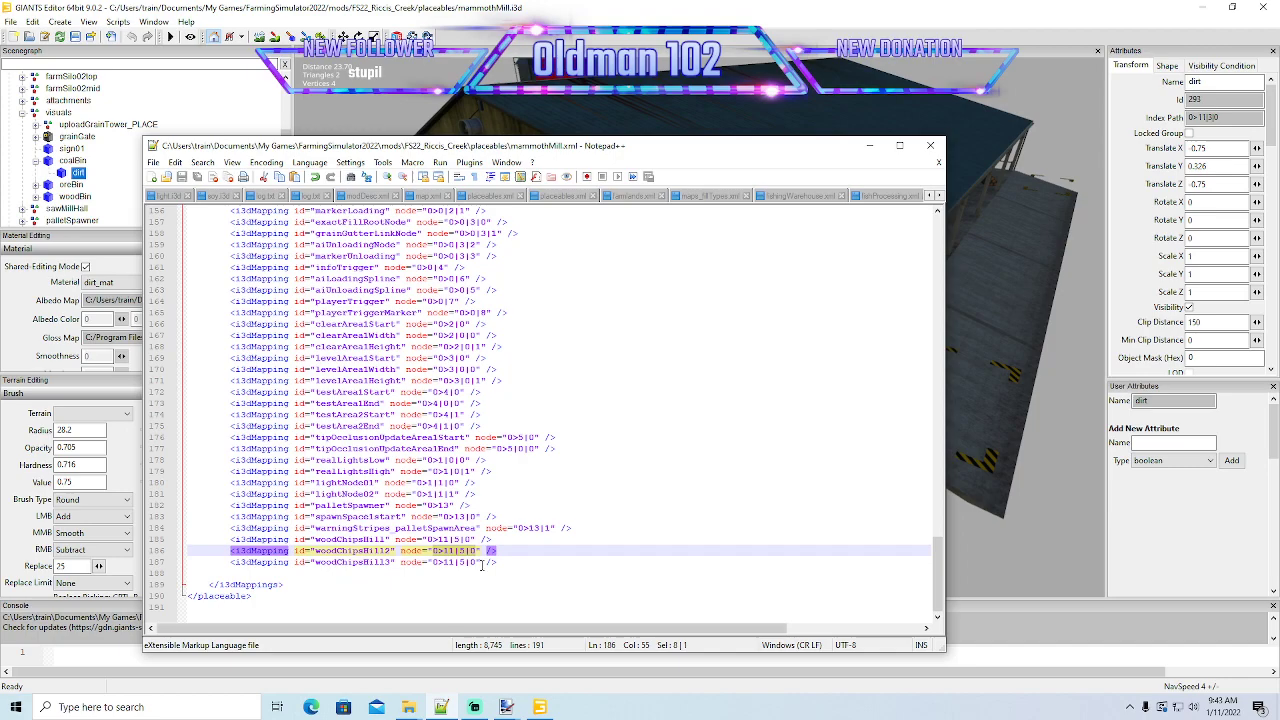
{"action": "key", "text": "ctrl+v"}
{"action": "left_click", "coordinate": [183, 179]}
- Take the index path of the dirt object under oreBin, set the woodChipsHill3 i3dMapping node to 0>11|4|0, and save the file
{"action": "left_click", "coordinate": [36, 186]}
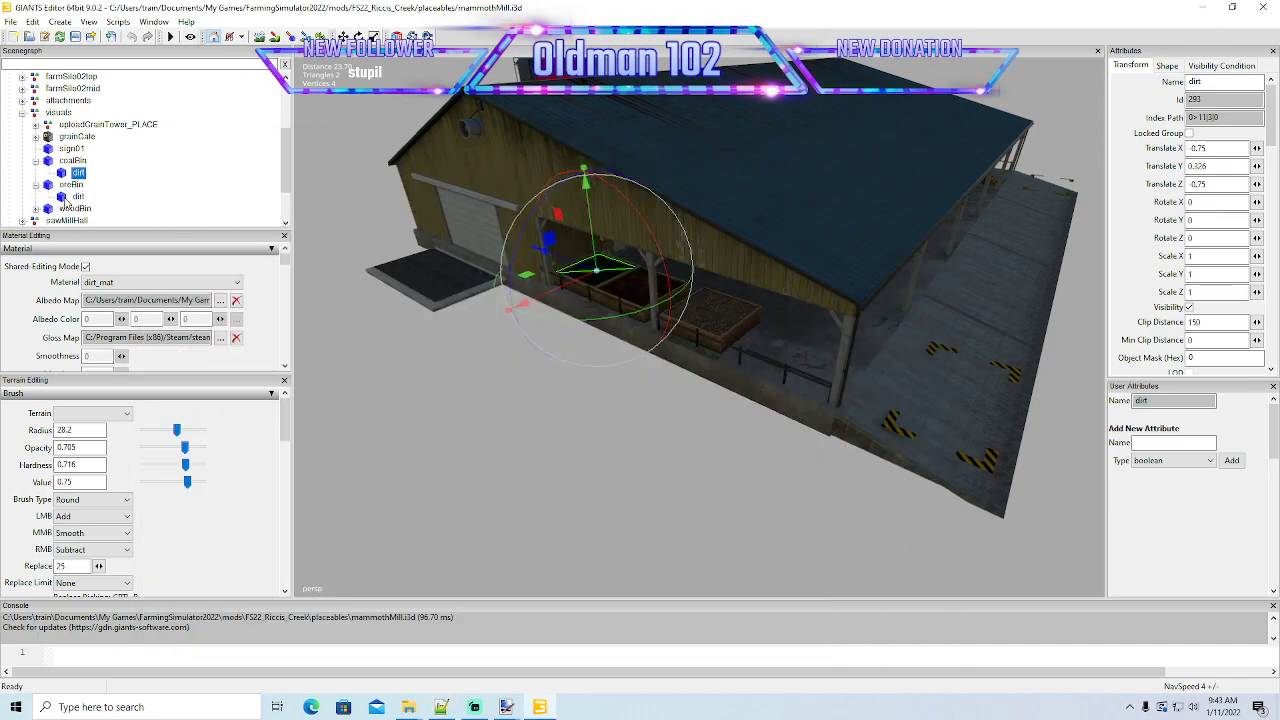
{"action": "left_click", "coordinate": [66, 199]}
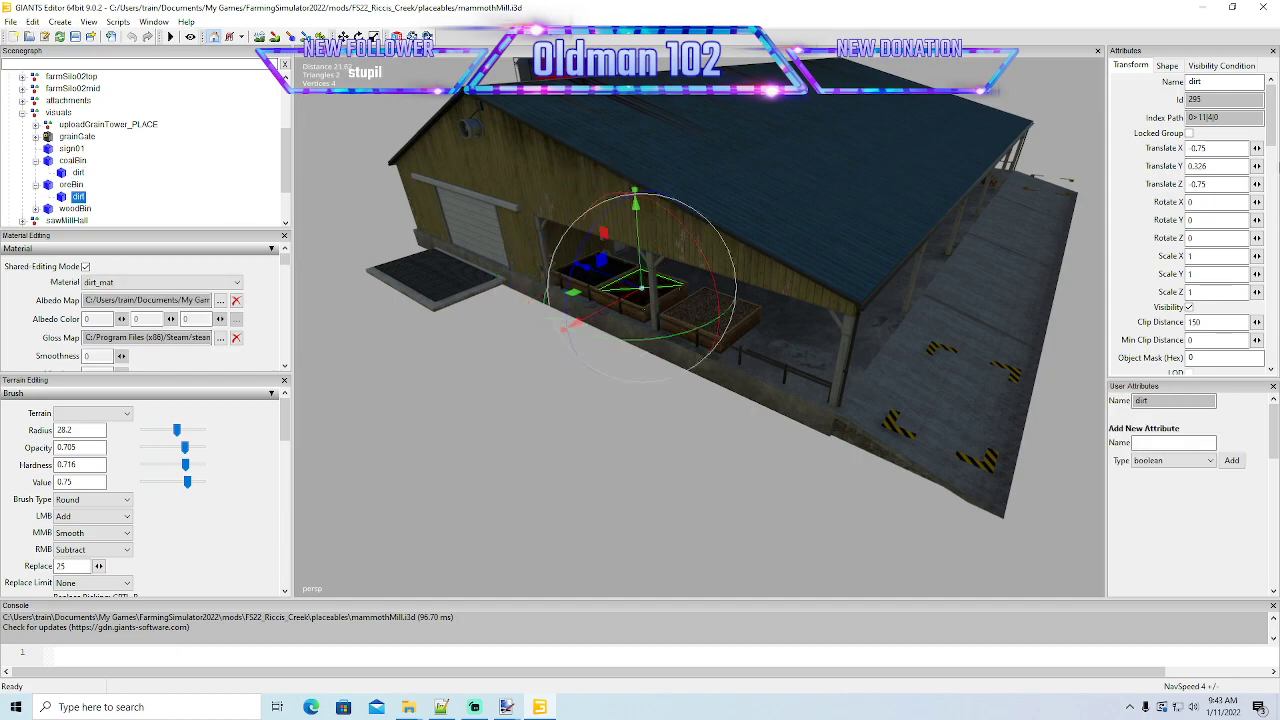
{"action": "left_click_drag", "start_coordinate": [1238, 118], "coordinate": [1047, 133]}
{"action": "key", "text": "ctrl+c"}
{"action": "left_click", "coordinate": [441, 707]}
{"action": "left_click_drag", "start_coordinate": [434, 562], "coordinate": [480, 572]}
{"action": "key", "text": "ctrl+v"}
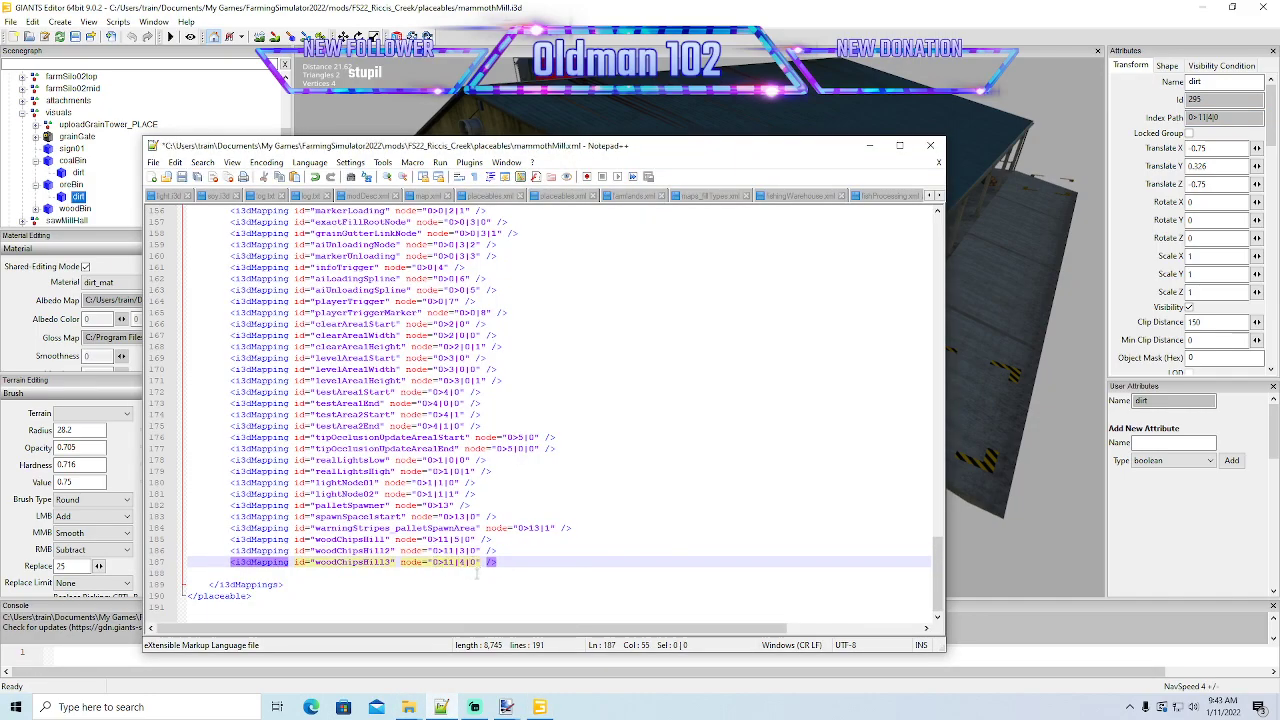
{"action": "left_click", "coordinate": [181, 176]}
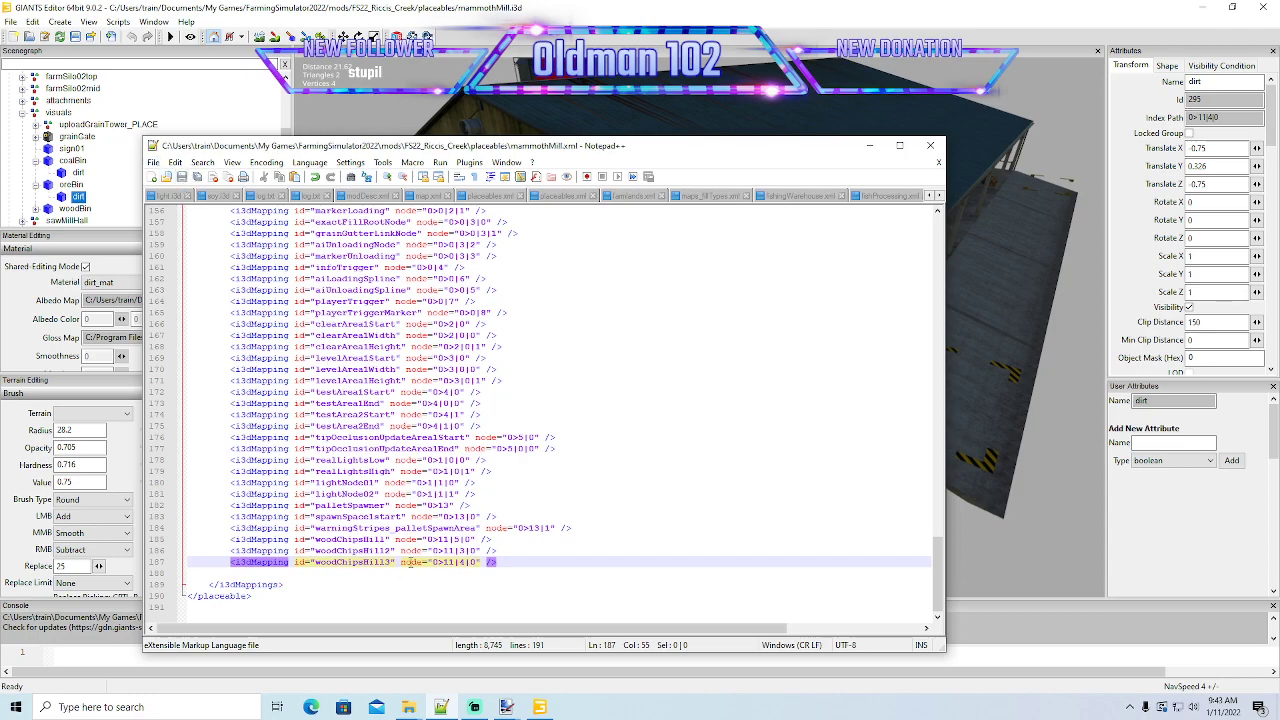
- Maximize the mammothMill.xml window, set the WOODCHIPS output amount of the boards production to 5, and save the file
{"action": "left_click", "coordinate": [869, 146]}
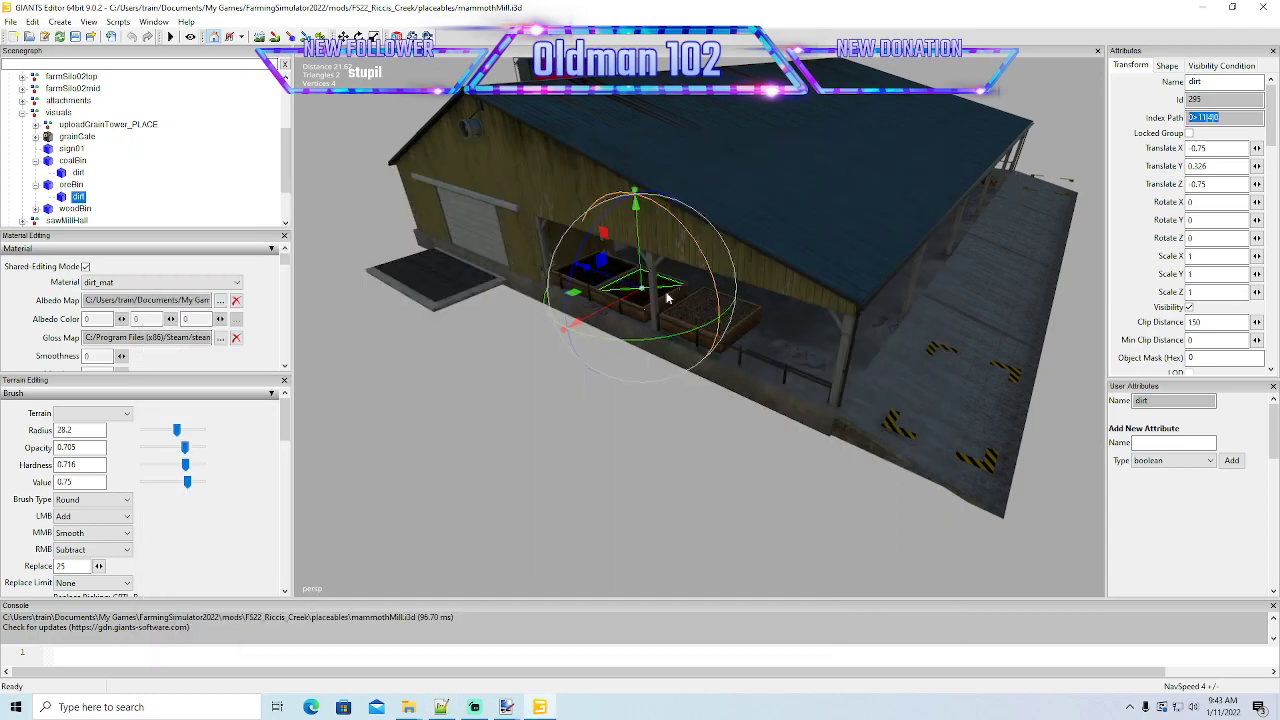
{"action": "left_click", "coordinate": [441, 710]}
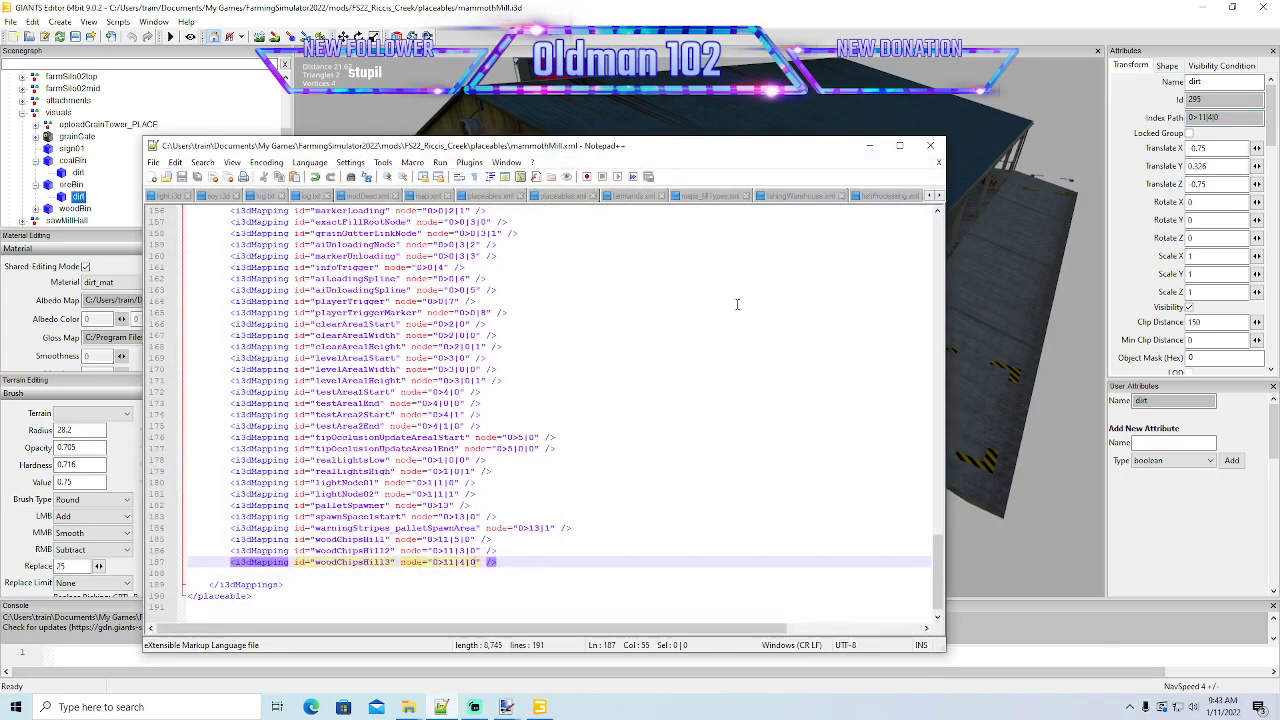
{"action": "left_click", "coordinate": [901, 147]}
{"action": "scroll", "coordinate": [511, 220], "scroll_direction": "up", "scroll_amount": 20}
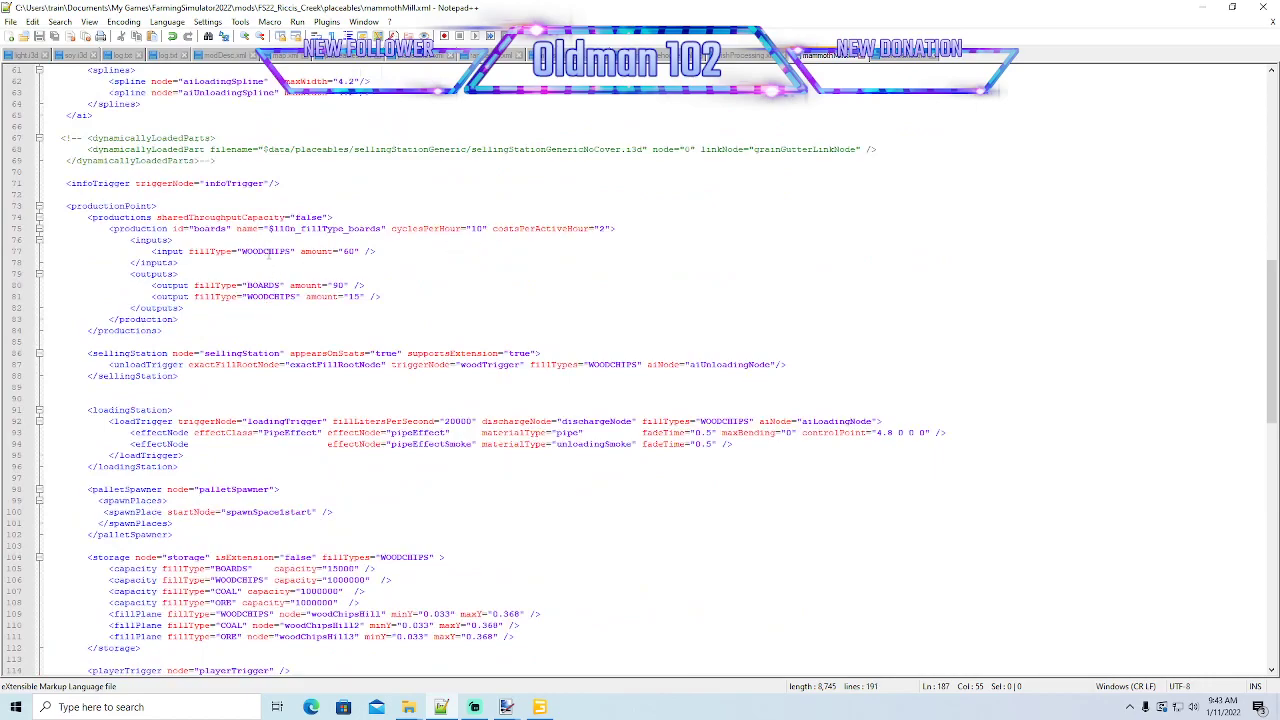
{"action": "left_click", "coordinate": [266, 251]}
{"action": "left_click", "coordinate": [275, 287]}
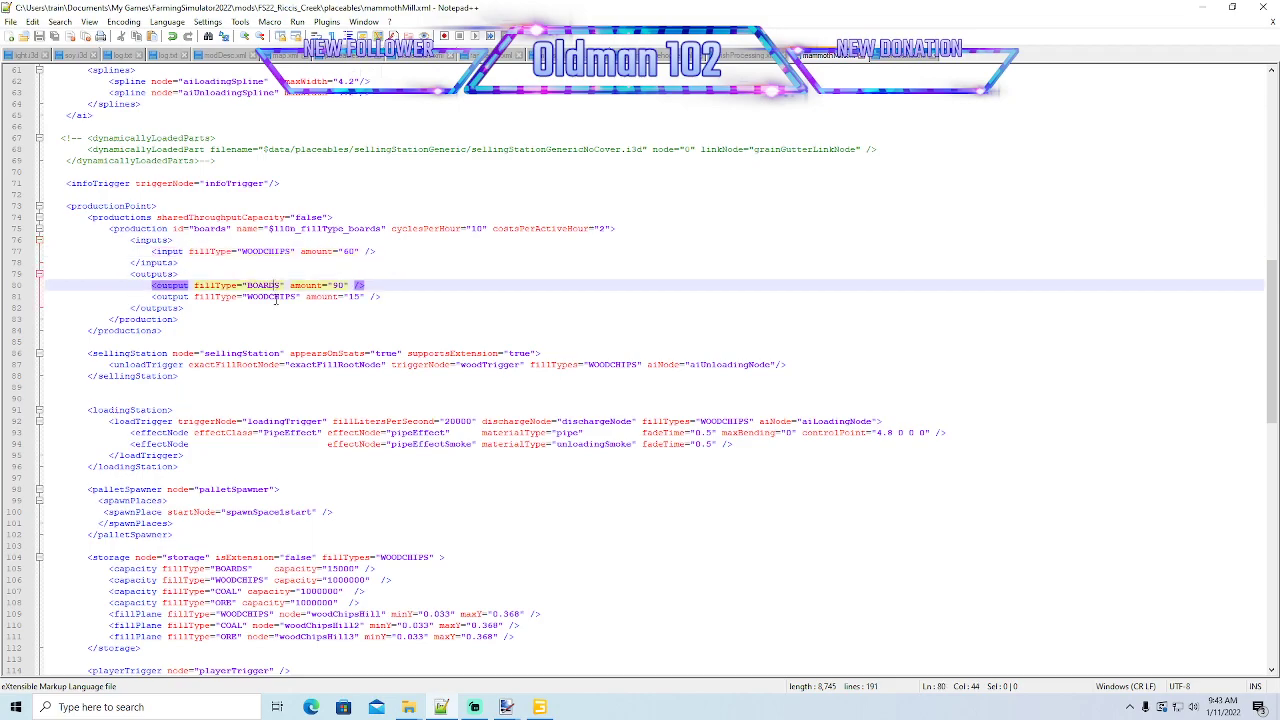
{"action": "left_click", "coordinate": [274, 298]}
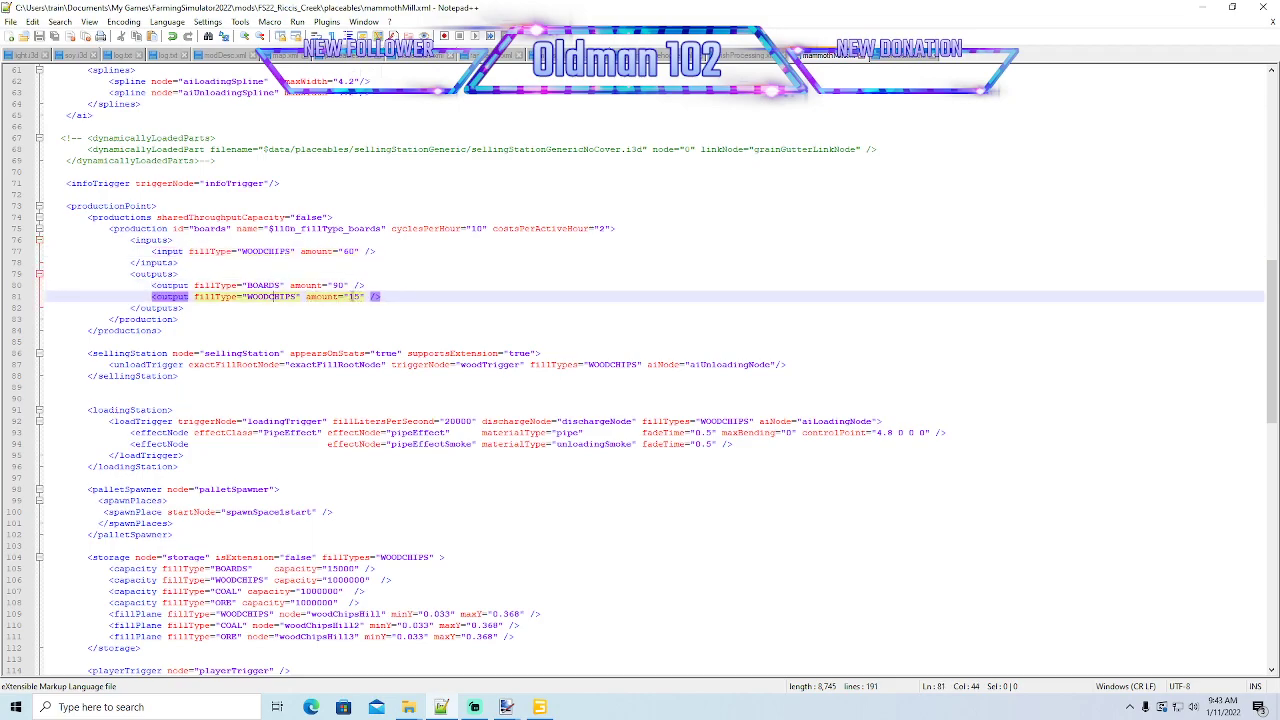
{"action": "left_click", "coordinate": [351, 297]}
{"action": "key", "text": "BackSpace"}
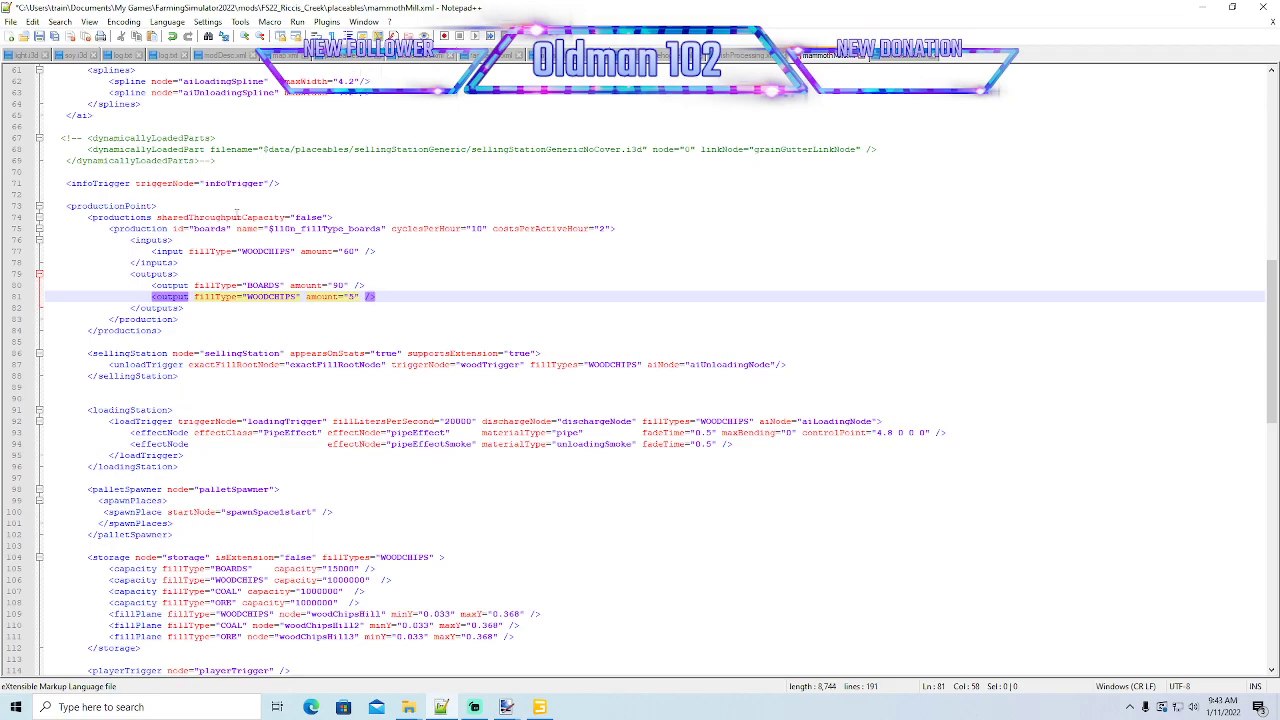
{"action": "left_click", "coordinate": [40, 36]}
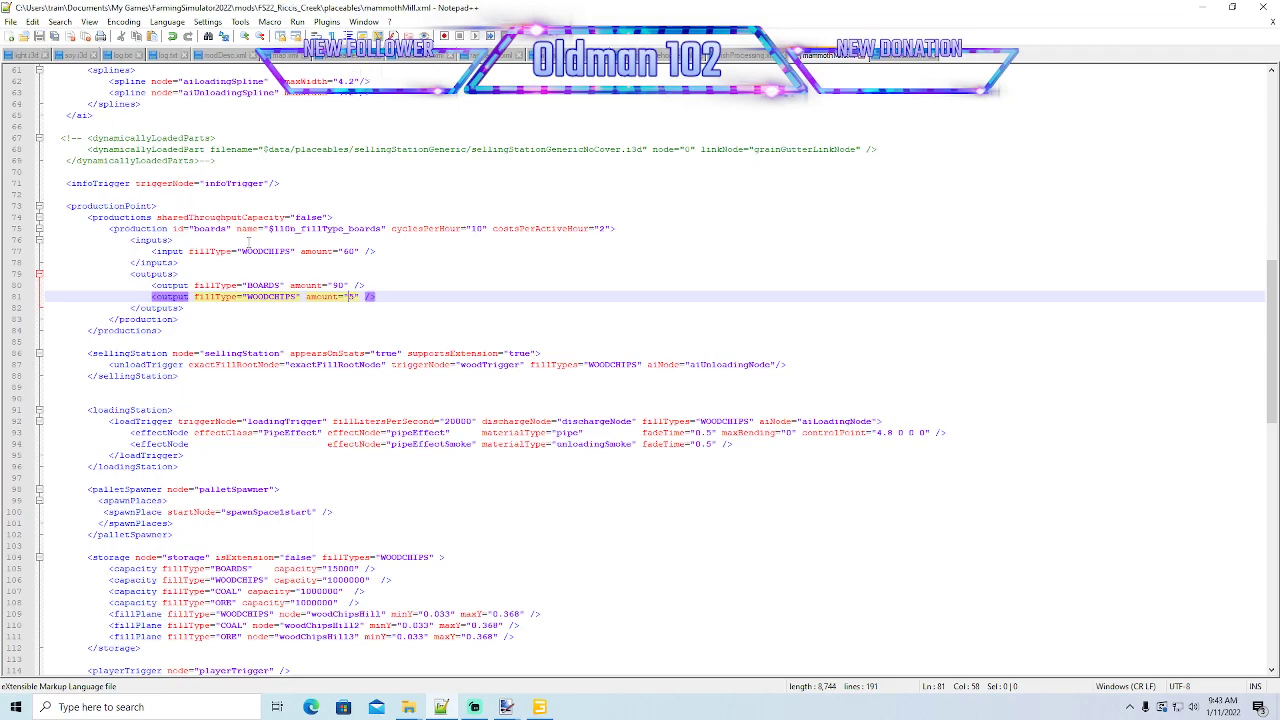
- Duplicate the WOODCHIPS input line inside the inputs block of the boards production
{"action": "left_click", "coordinate": [381, 252]}
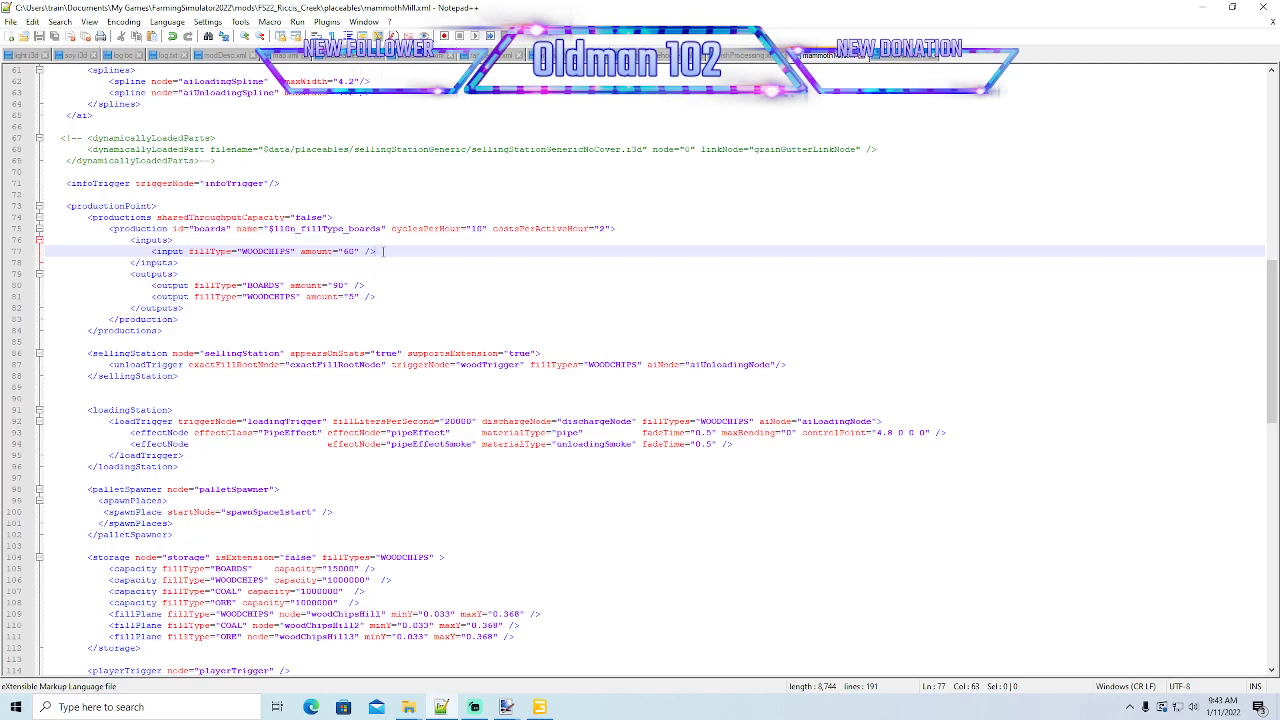
{"action": "key", "text": "Return"}
{"action": "left_click", "coordinate": [16, 253]}
{"action": "key", "text": "ctrl+c"}
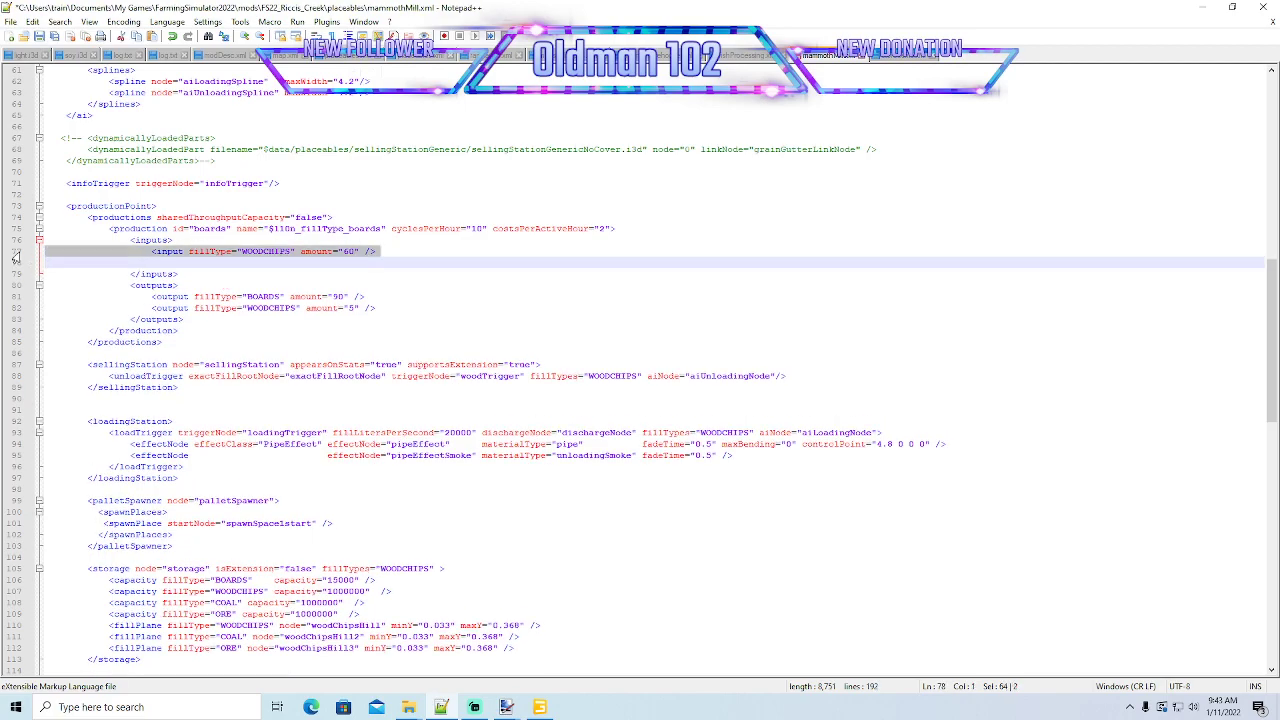
{"action": "left_click", "coordinate": [52, 260]}
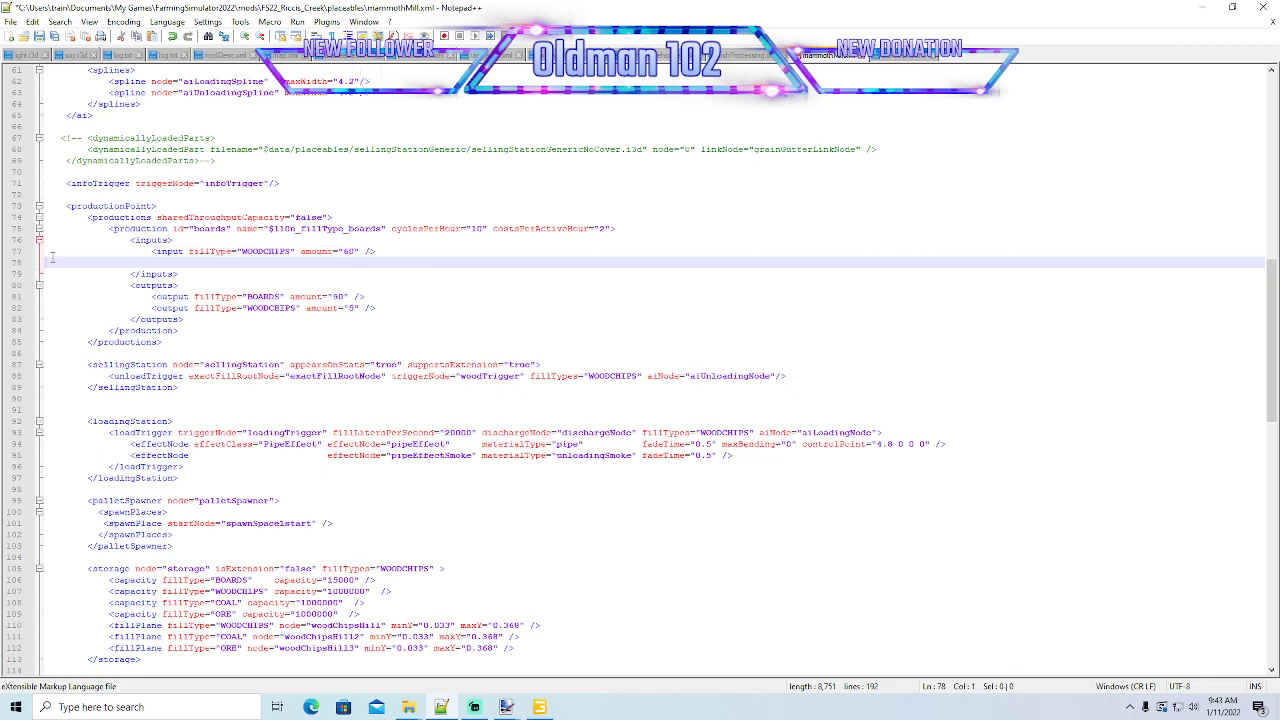
{"action": "key", "text": "ctrl+v"}
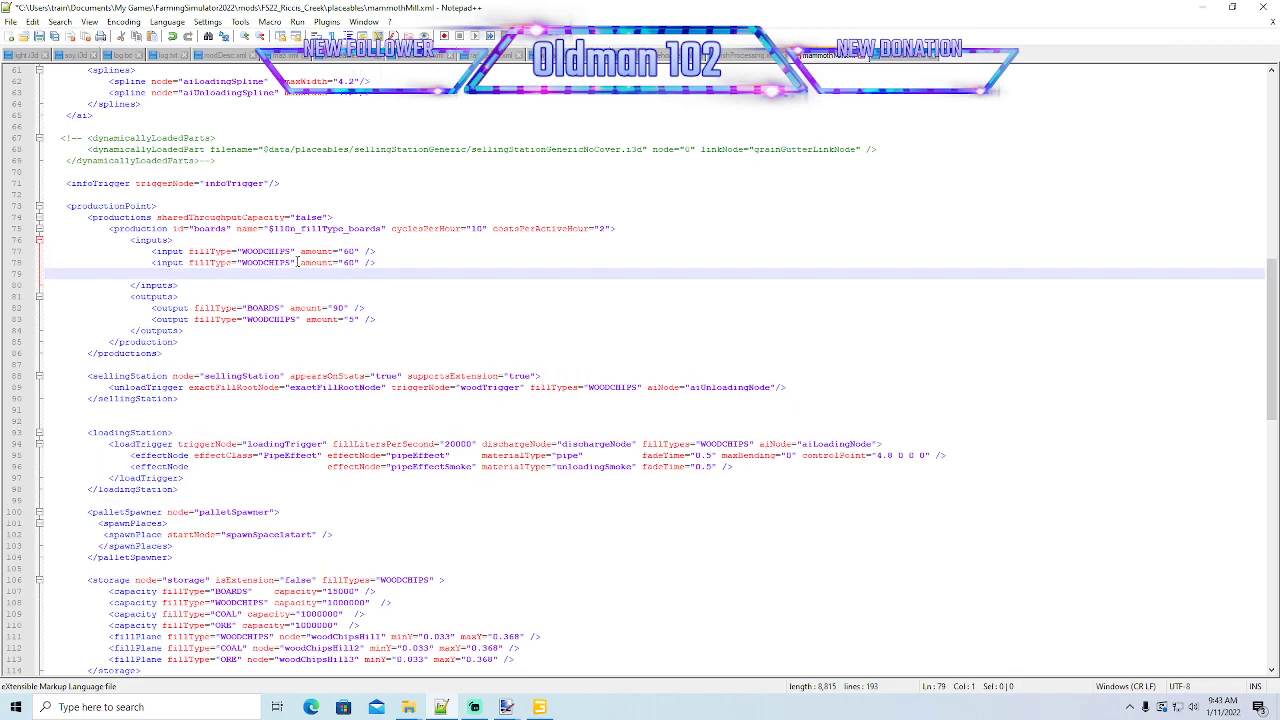
- Change the duplicated input line to fill type COAL with amount 5 and delete the empty line below it
{"action": "left_click", "coordinate": [289, 262]}
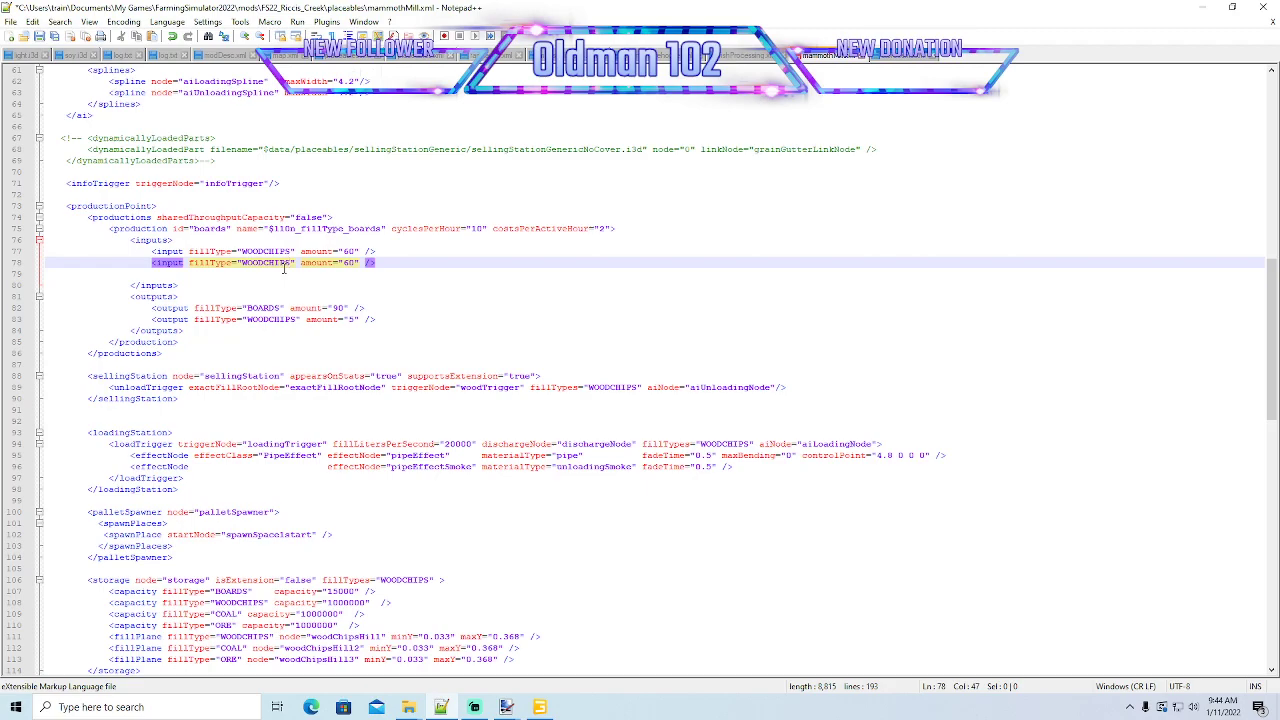
{"action": "key", "text": "BackSpace"}
{"action": "key", "text": "BackSpace"}
{"action": "key", "text": "BackSpace"}
{"action": "key", "text": "BackSpace"}
{"action": "key", "text": "BackSpace"}
{"action": "key", "text": "BackSpace"}
{"action": "key", "text": "BackSpace"}
{"action": "key", "text": "BackSpace"}
{"action": "key", "text": "BackSpace"}
{"action": "type", "text": "COAL"}
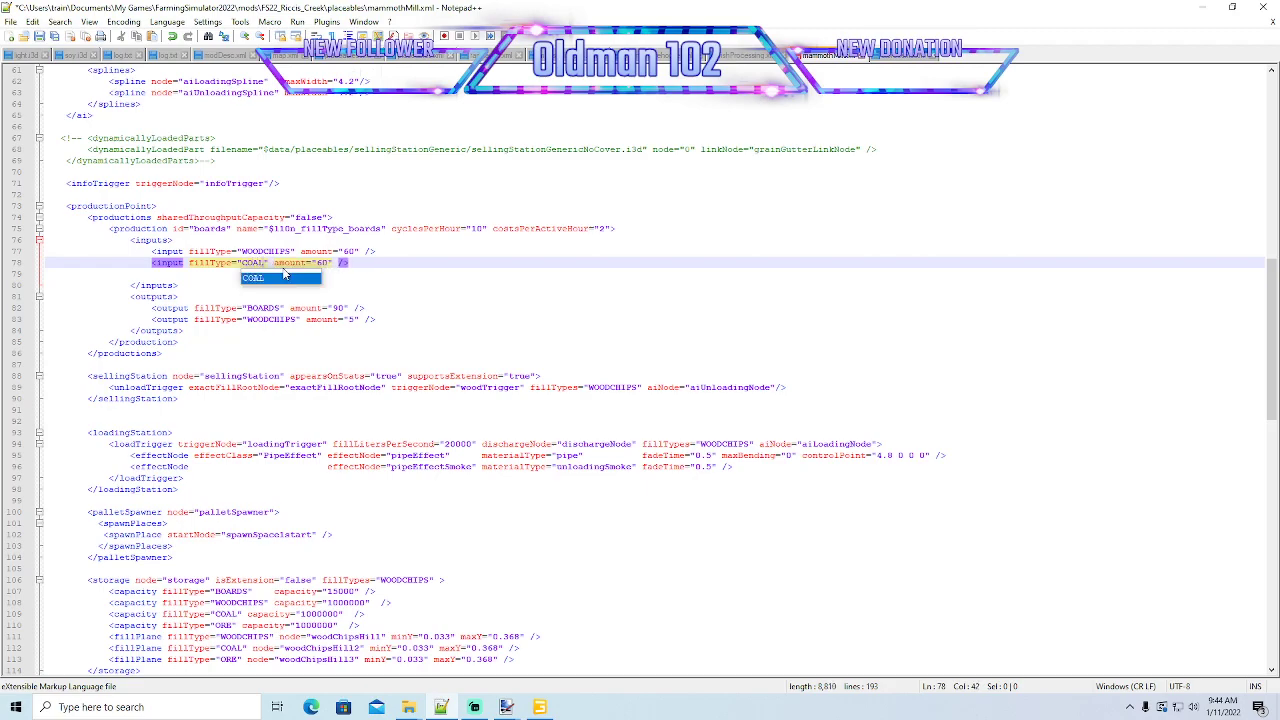
{"action": "left_click", "coordinate": [330, 262]}
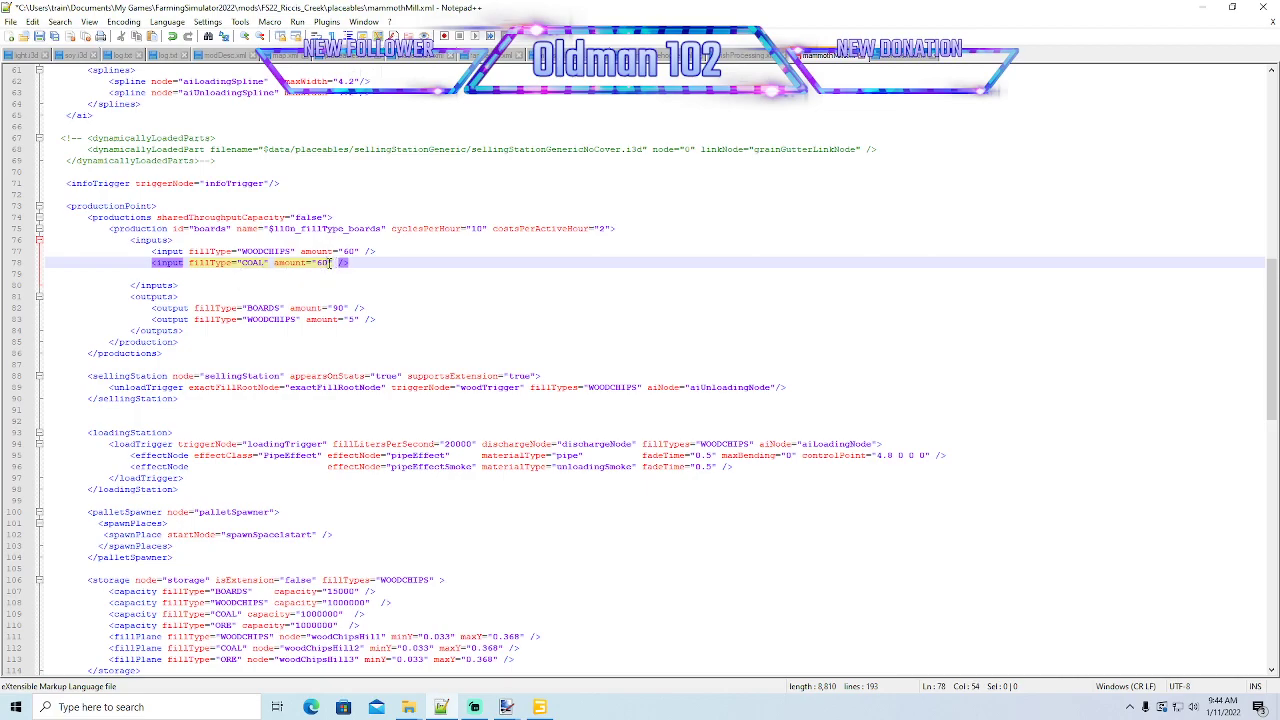
{"action": "key", "text": "BackSpace"}
{"action": "key", "text": "BackSpace"}
{"action": "type", "text": "5"}
{"action": "left_click", "coordinate": [13, 276]}
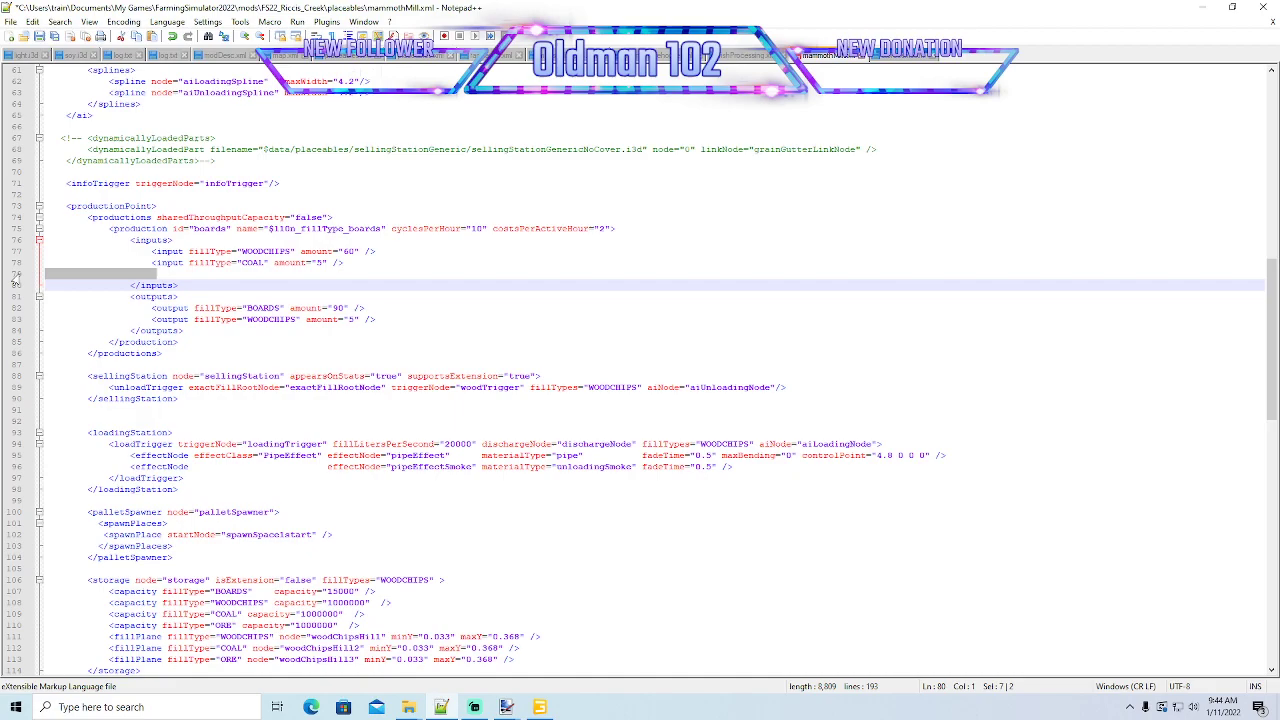
{"action": "key", "text": "Delete"}
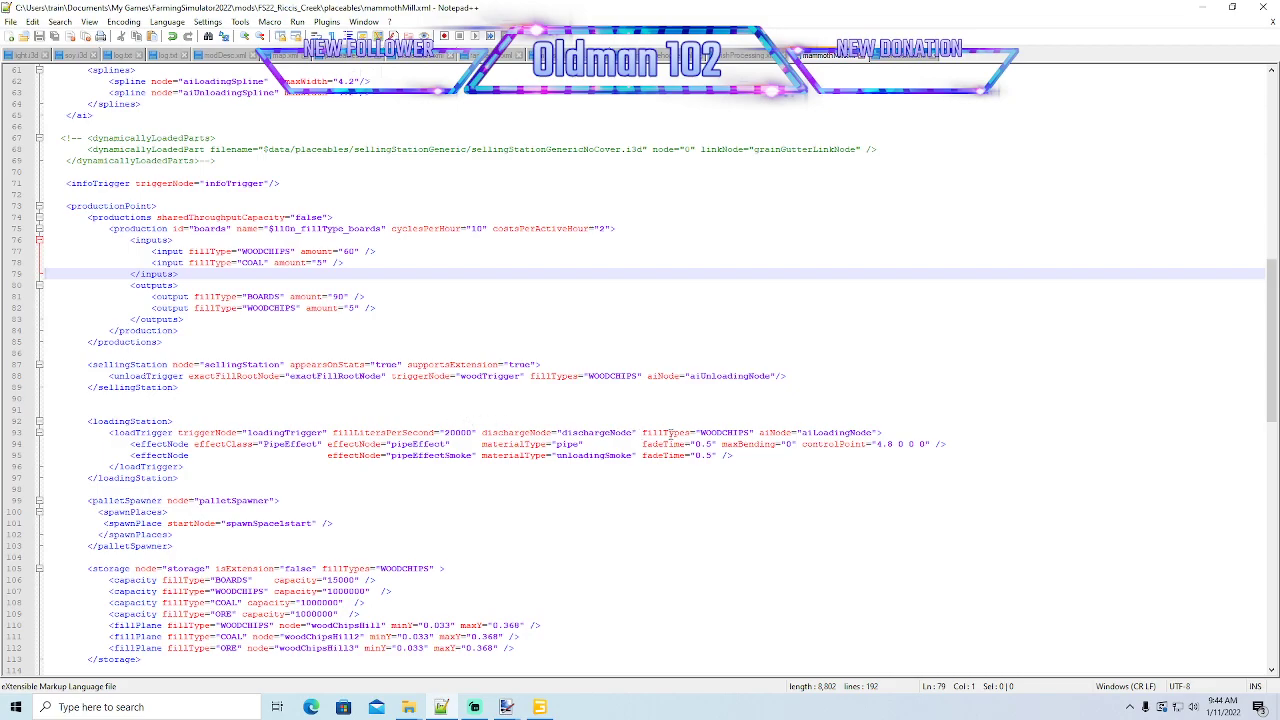
- Add COAL and ORE after WOODCHIPS in the fillTypes of the sellingStation's unloadTrigger, and save the file
{"action": "left_click", "coordinate": [636, 376]}
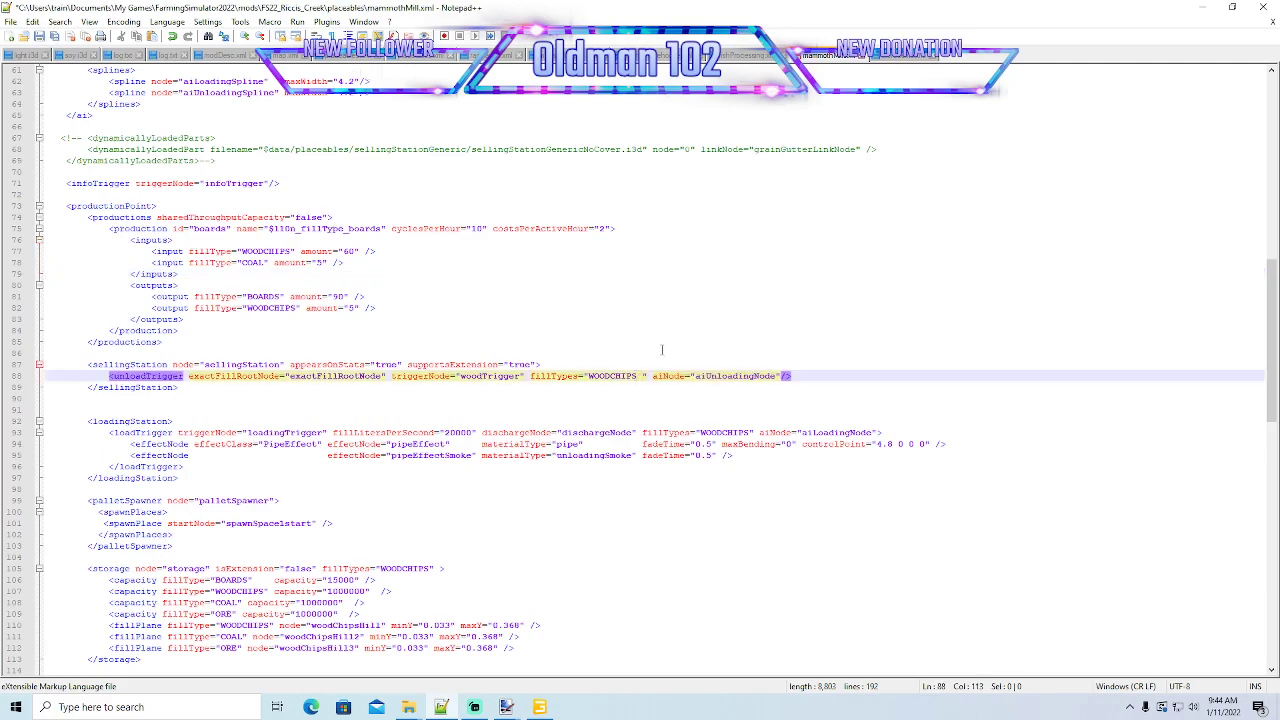
{"action": "type", "text": "COAL"}
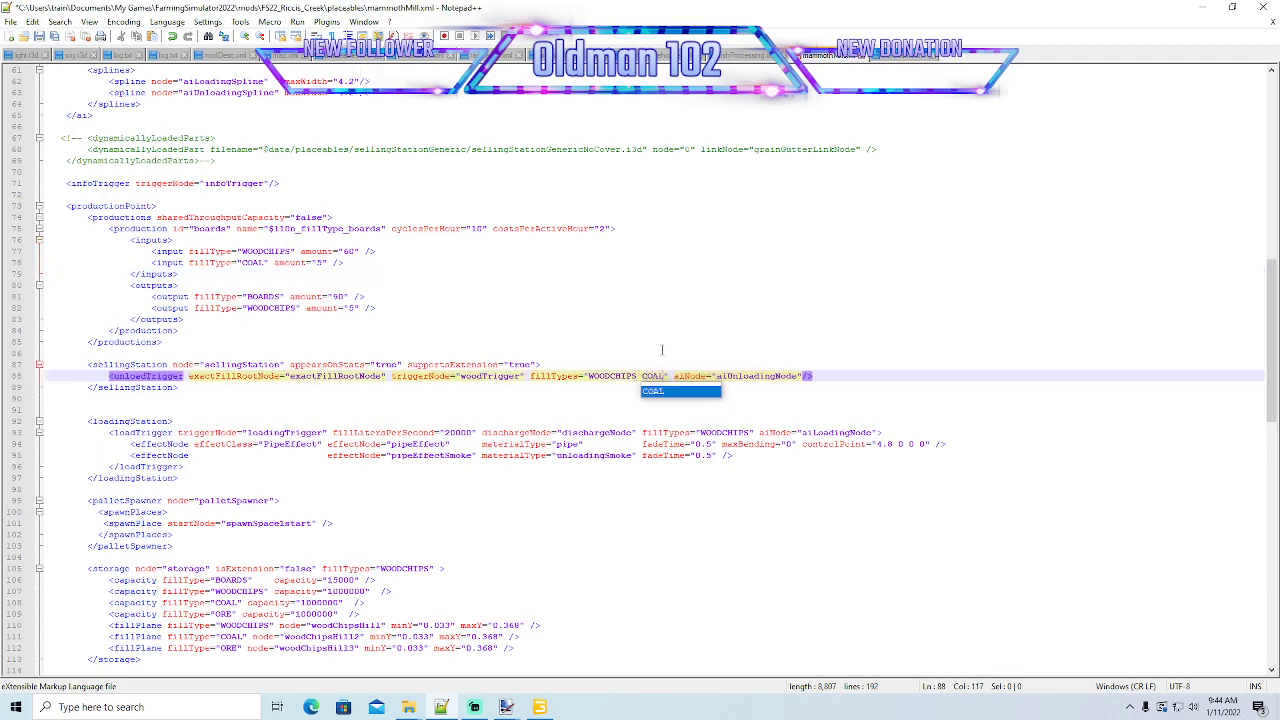
{"action": "type", "text": " ORE"}
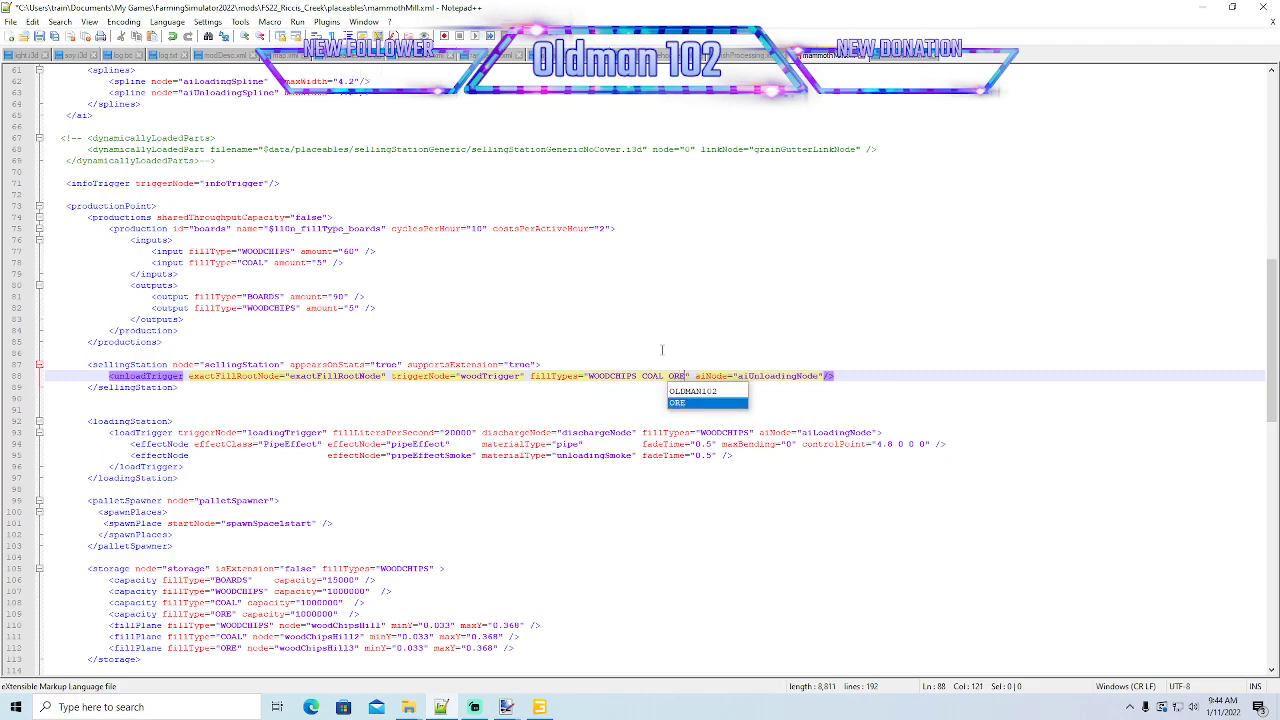
{"action": "key", "text": "Left"}
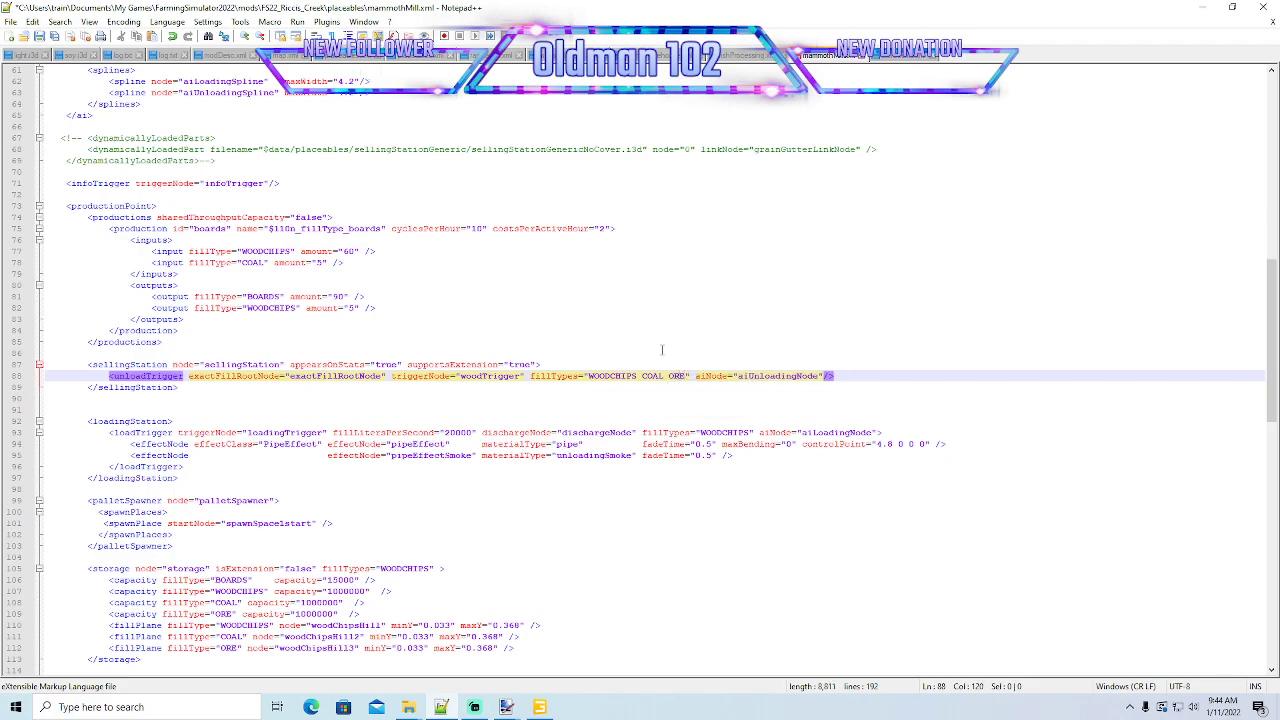
{"action": "left_click", "coordinate": [38, 38]}
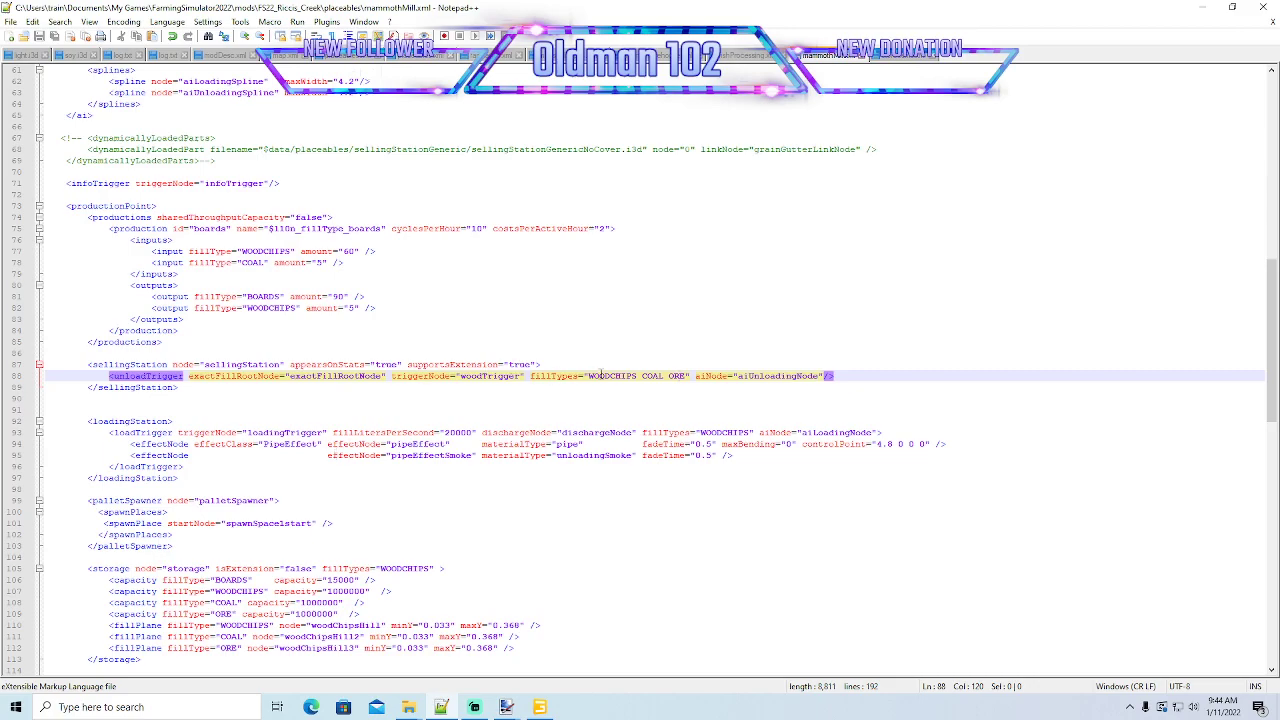
- Check the unloadTrigger fill types against the WOODCHIPS, COAL and ORE capacity lines in the storage block
{"action": "left_click", "coordinate": [605, 375]}
{"action": "left_click", "coordinate": [679, 375]}
{"action": "scroll", "coordinate": [370, 381], "scroll_direction": "down", "scroll_amount": 1}
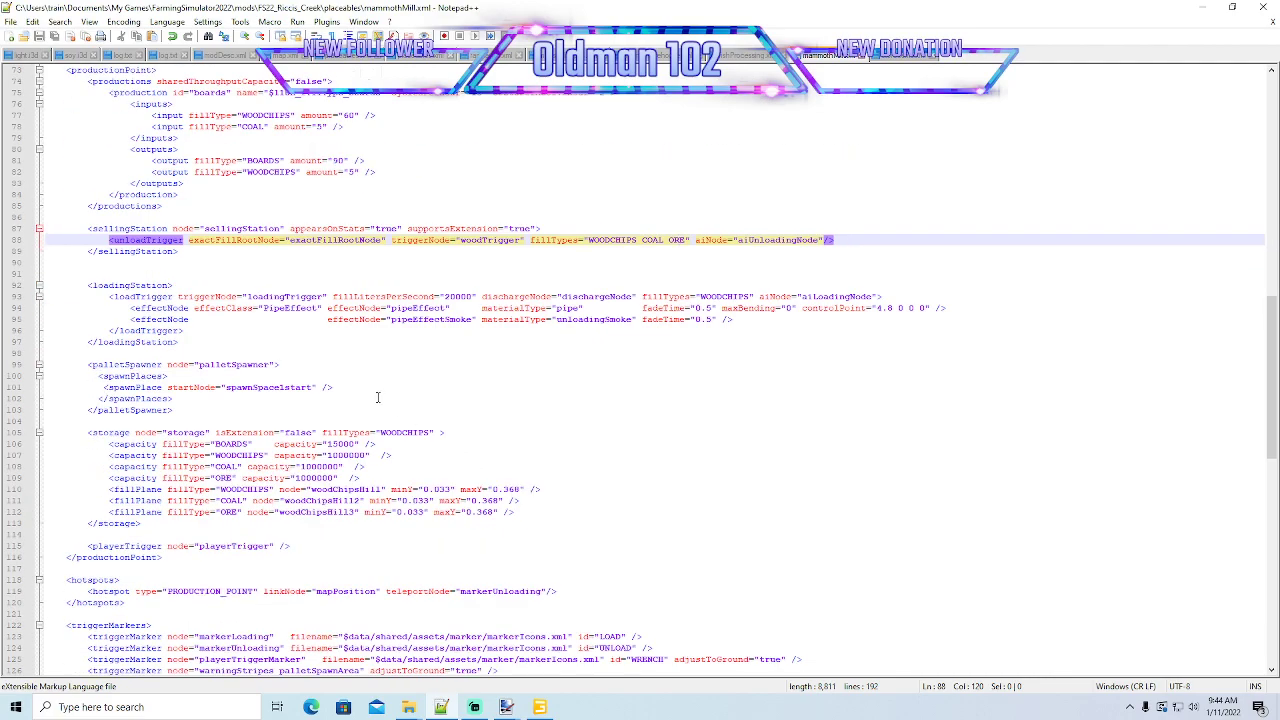
{"action": "scroll", "coordinate": [326, 370], "scroll_direction": "down", "scroll_amount": 4}
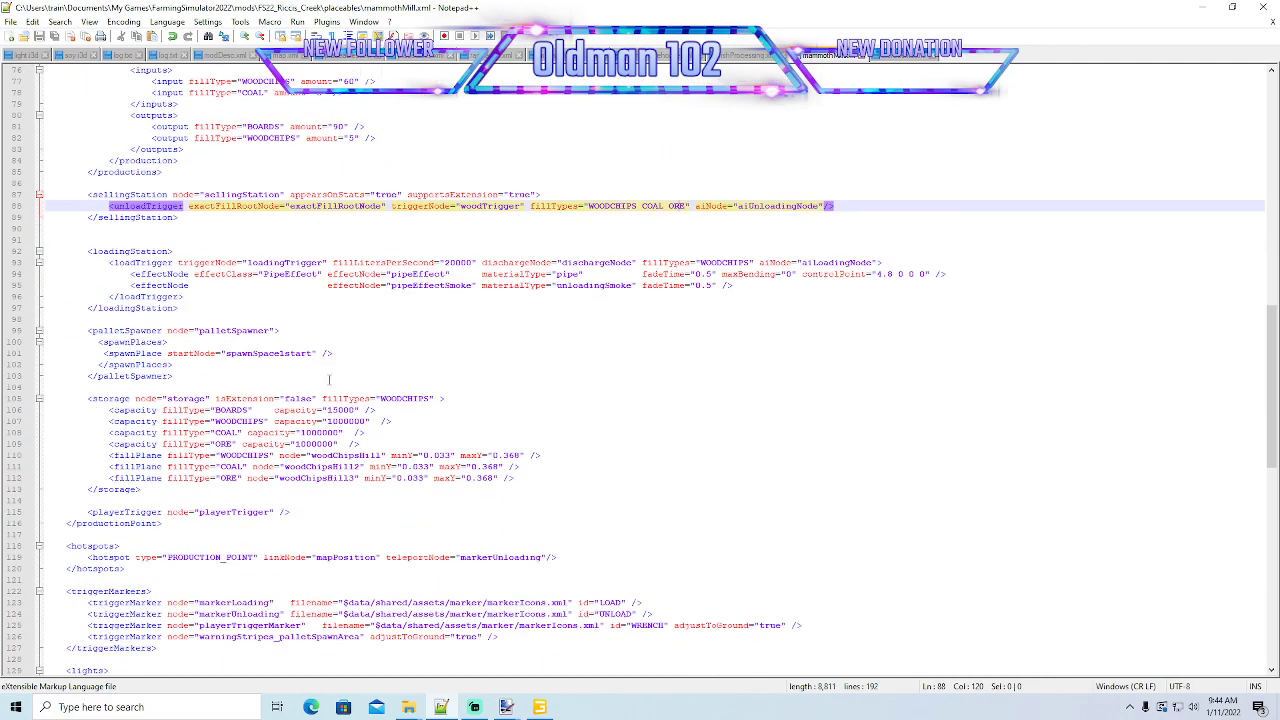
{"action": "left_click", "coordinate": [230, 421]}
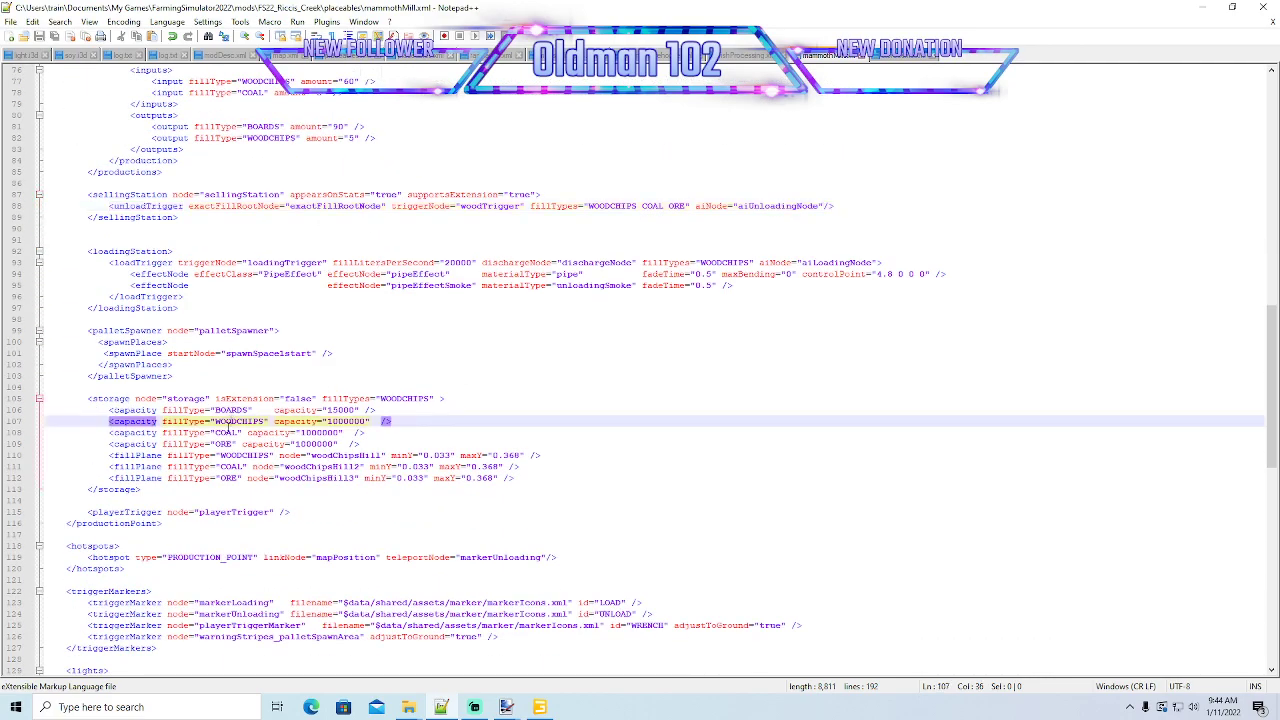
{"action": "left_click", "coordinate": [227, 432]}
{"action": "left_click", "coordinate": [228, 443]}
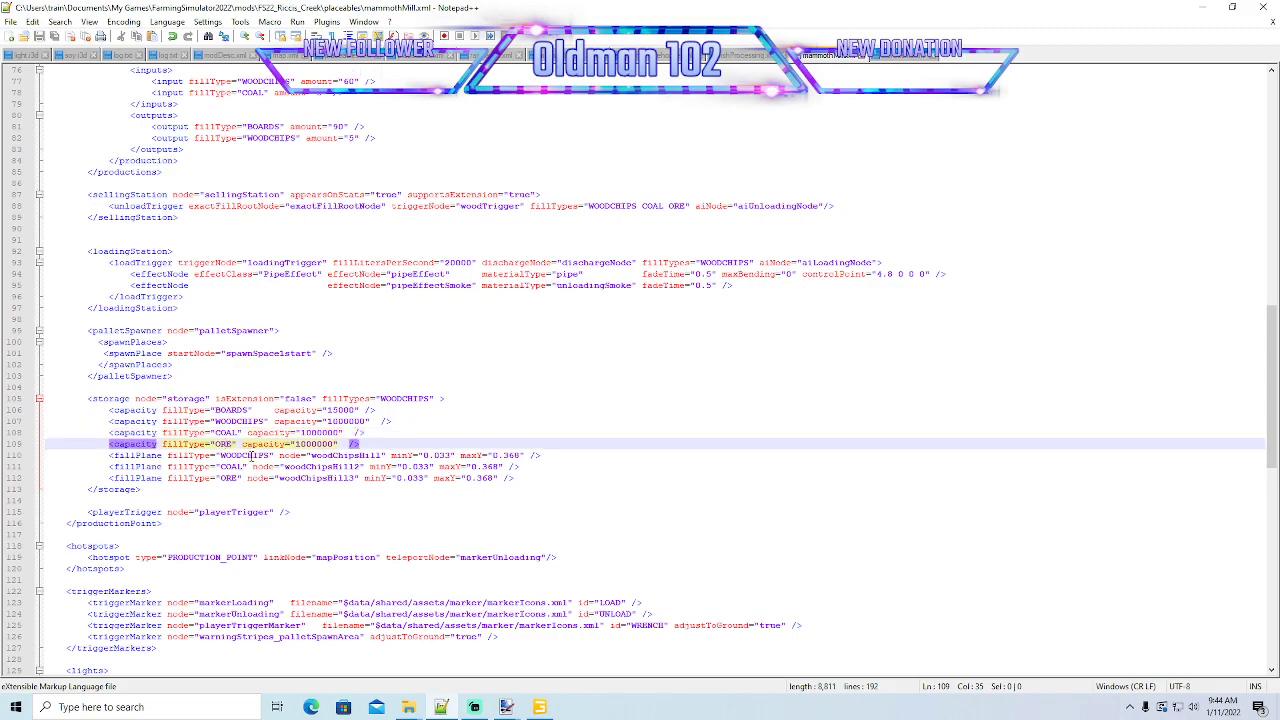
- Check the WOODCHIPS, COAL and ORE fillPlane lines in the storage block against the productions and sellingStation blocks
{"action": "left_click", "coordinate": [249, 455]}
{"action": "left_click", "coordinate": [234, 466]}
{"action": "left_click", "coordinate": [234, 477]}
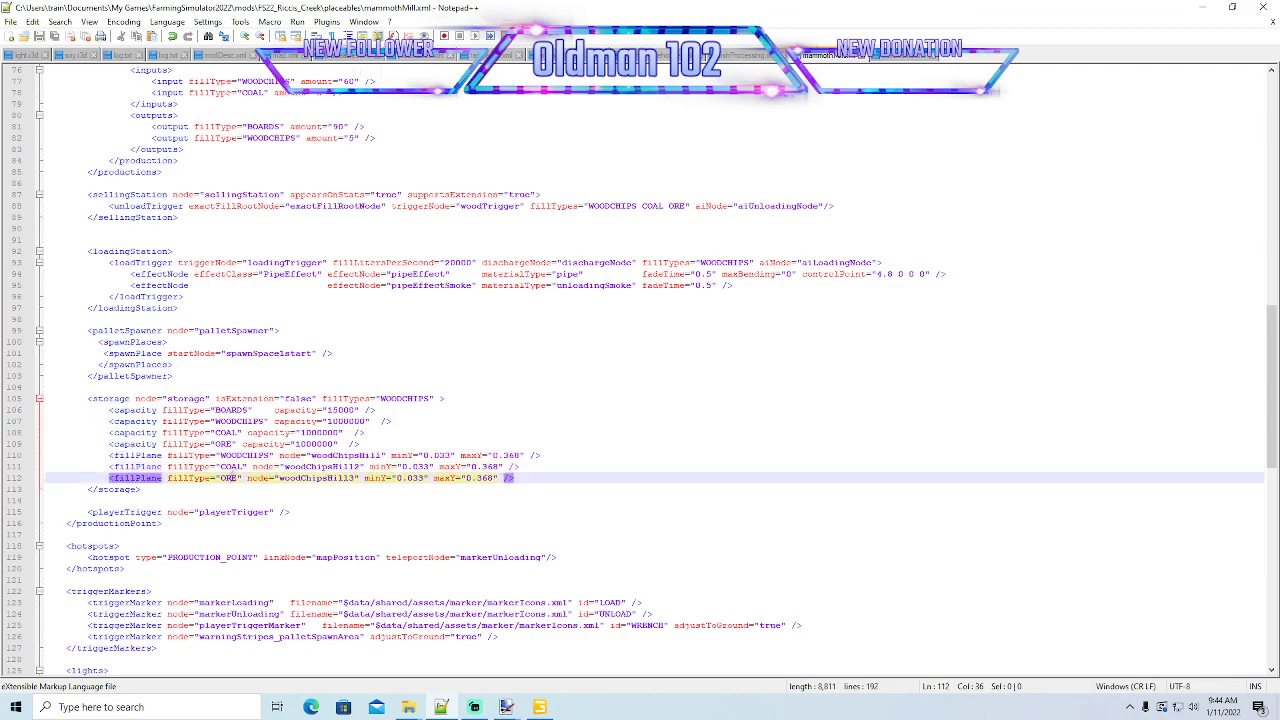
{"action": "scroll", "coordinate": [340, 483], "scroll_direction": "up", "scroll_amount": 7}
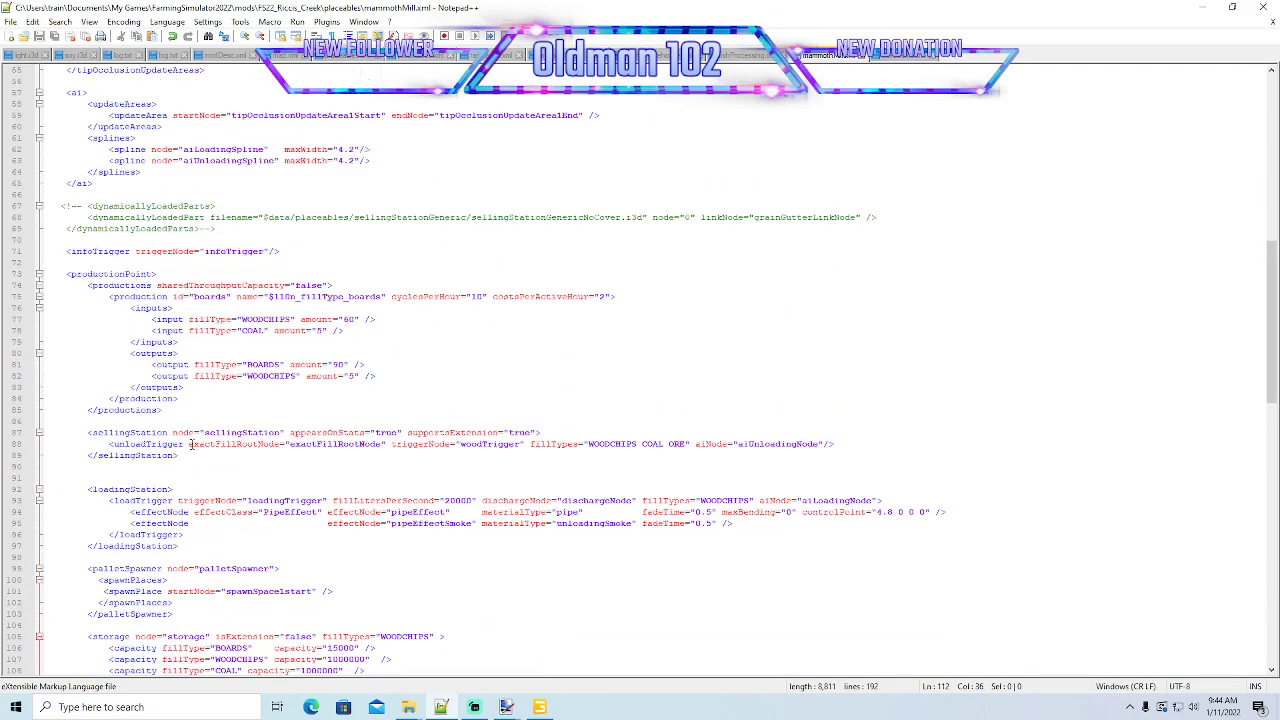
{"action": "scroll", "coordinate": [213, 398], "scroll_direction": "down", "scroll_amount": 3}
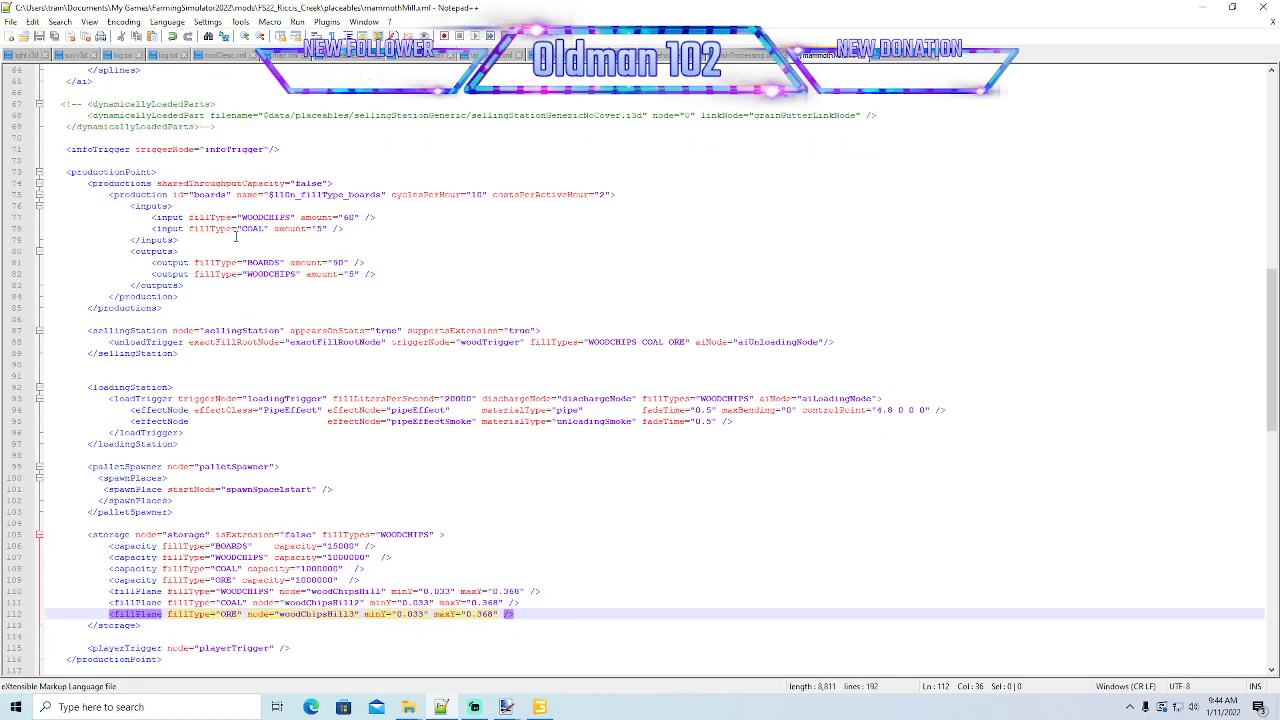
- Duplicate the whole boards production block directly below itself inside the productions block
{"action": "left_click", "coordinate": [145, 194]}
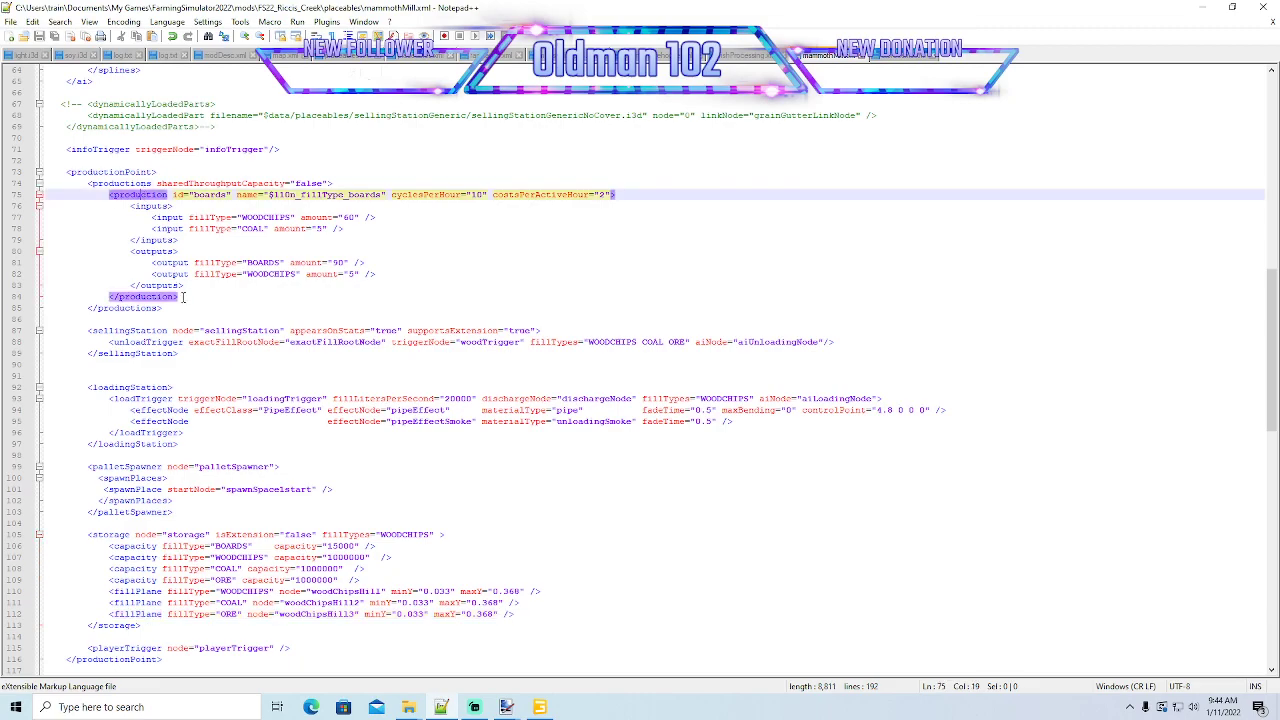
{"action": "left_click_drag", "start_coordinate": [183, 297], "coordinate": [35, 197]}
{"action": "key", "text": "ctrl+c"}
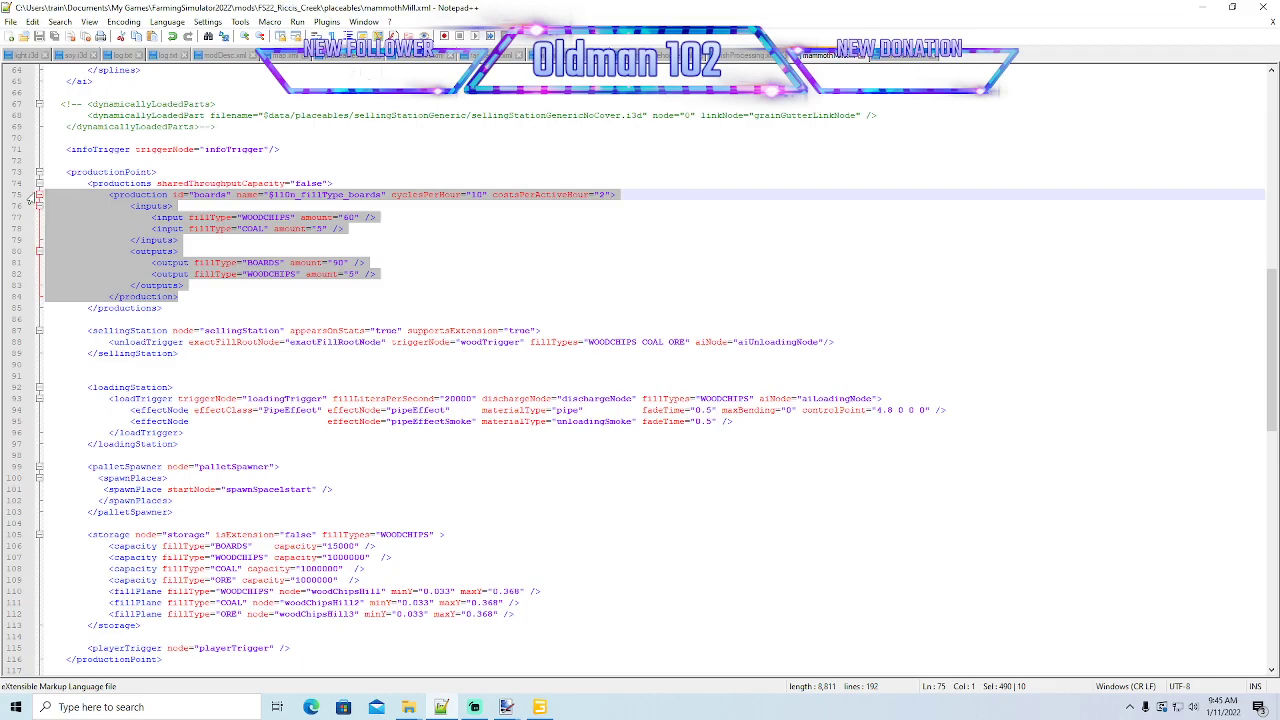
{"action": "left_click", "coordinate": [185, 295]}
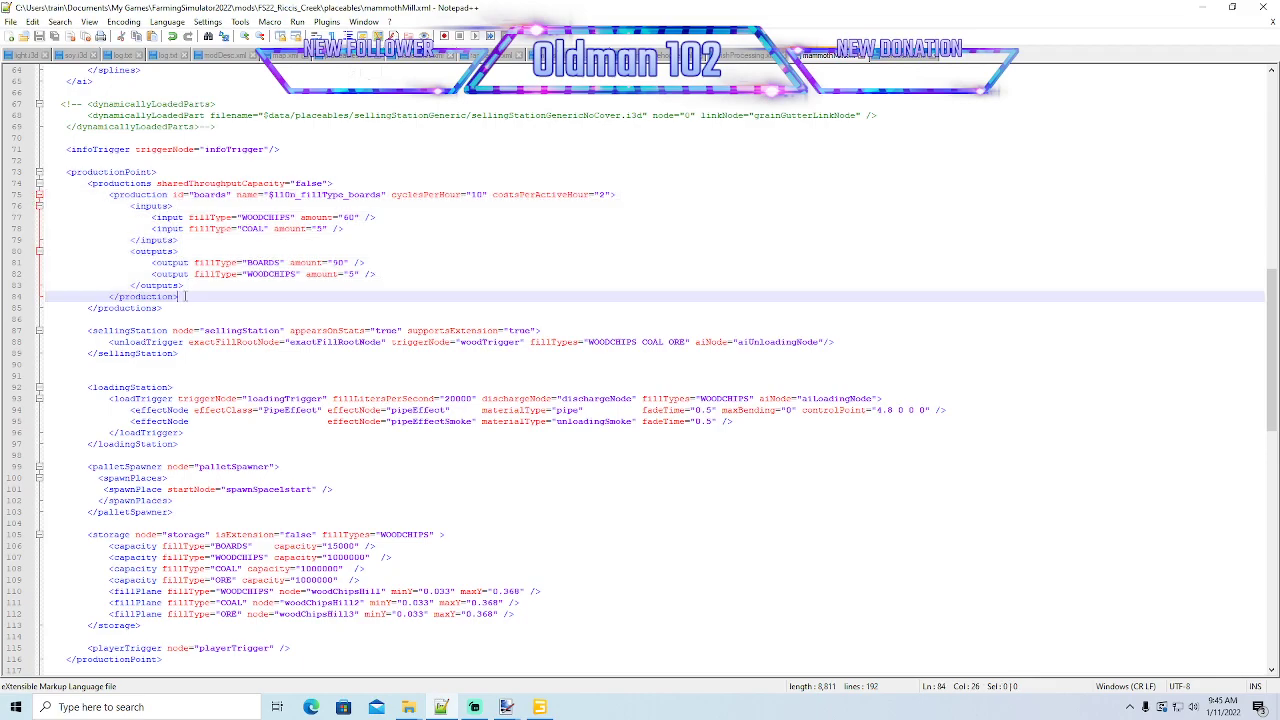
{"action": "key", "text": "Return"}
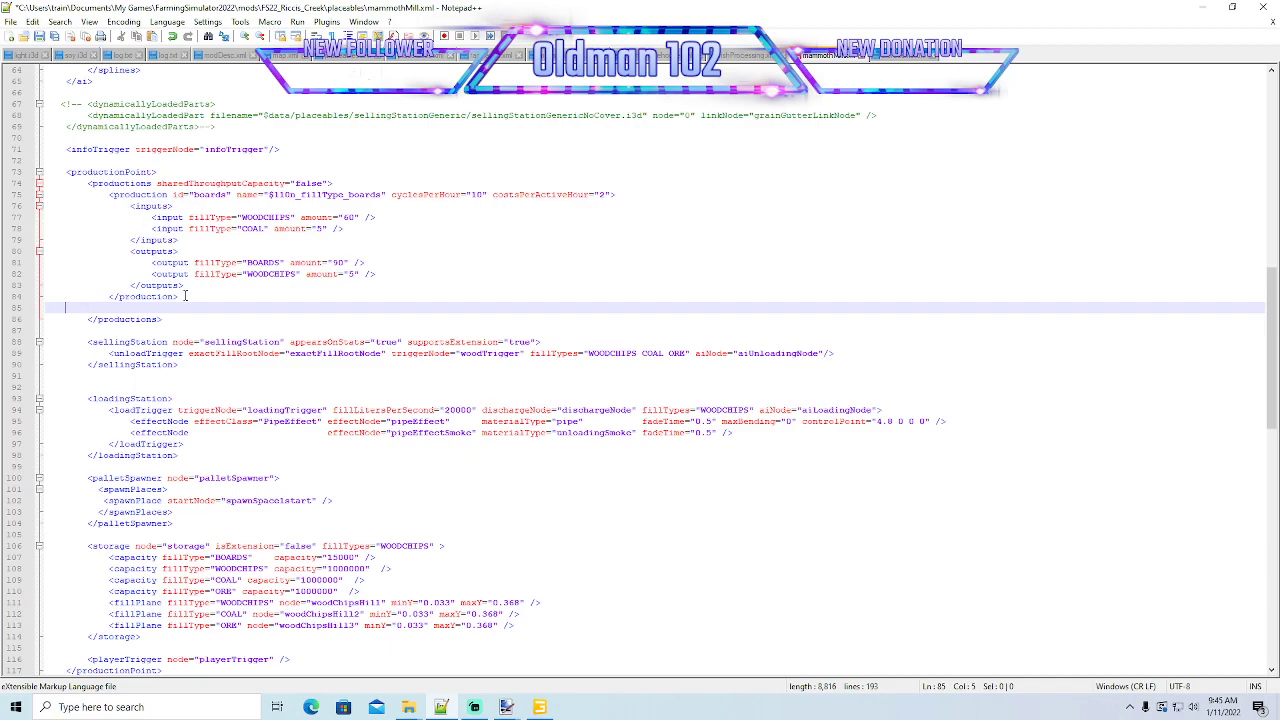
{"action": "key", "text": "ctrl+v"}
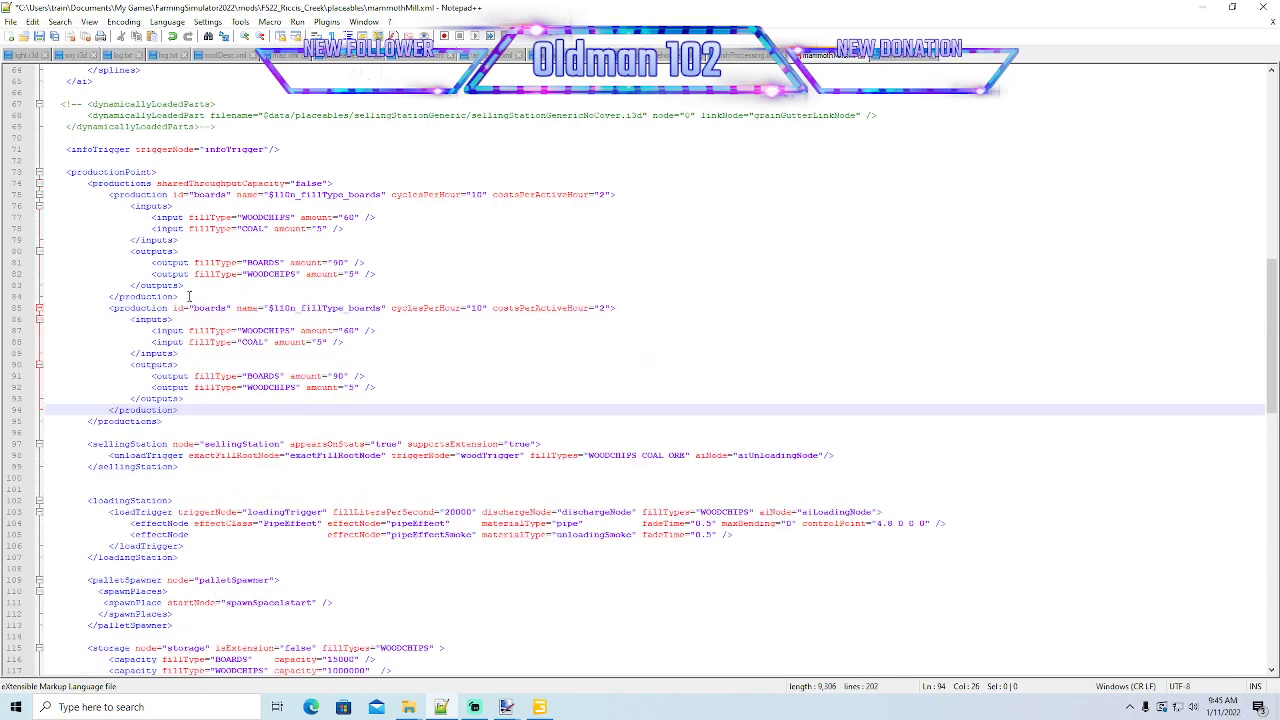
- Change the id of the second production block to drillpipe and save the file
{"action": "left_click", "coordinate": [229, 307]}
{"action": "key", "text": "BackSpace"}
{"action": "key", "text": "BackSpace"}
{"action": "key", "text": "BackSpace"}
{"action": "key", "text": "BackSpace"}
{"action": "key", "text": "BackSpace"}
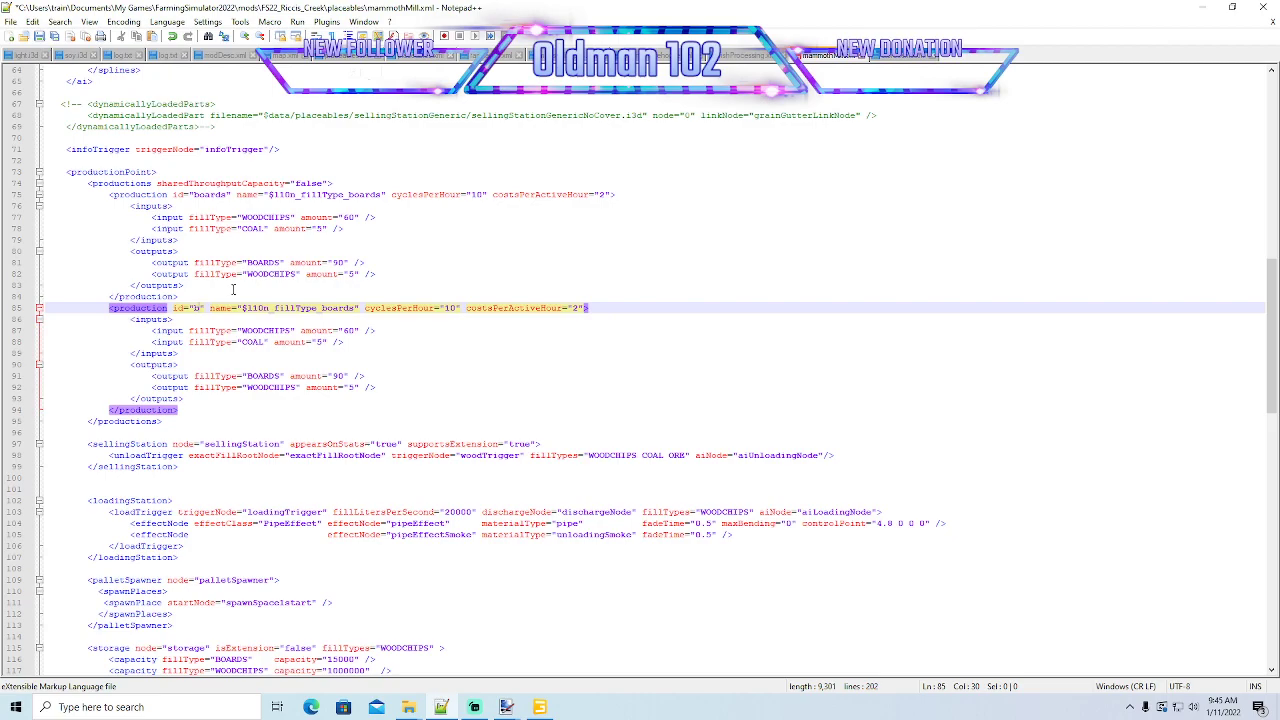
{"action": "key", "text": "BackSpace"}
{"action": "type", "text": "drill"}
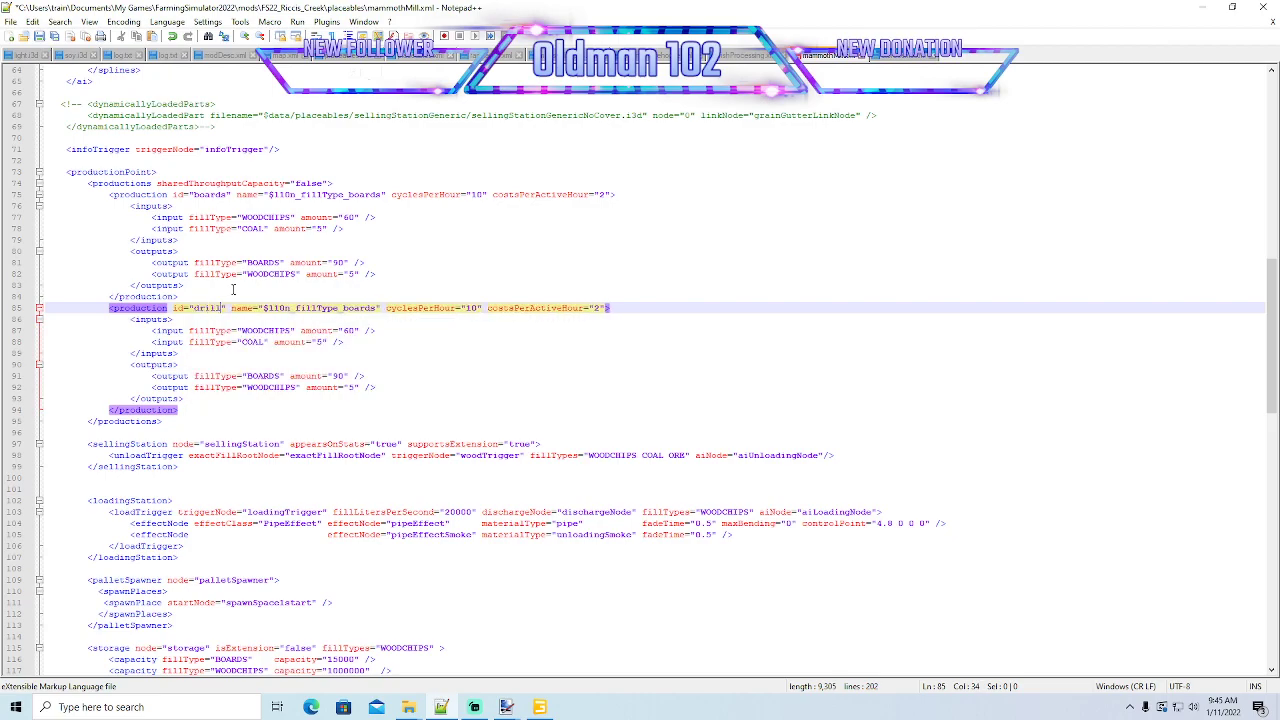
{"action": "type", "text": "pi"}
{"action": "key", "text": "BackSpace"}
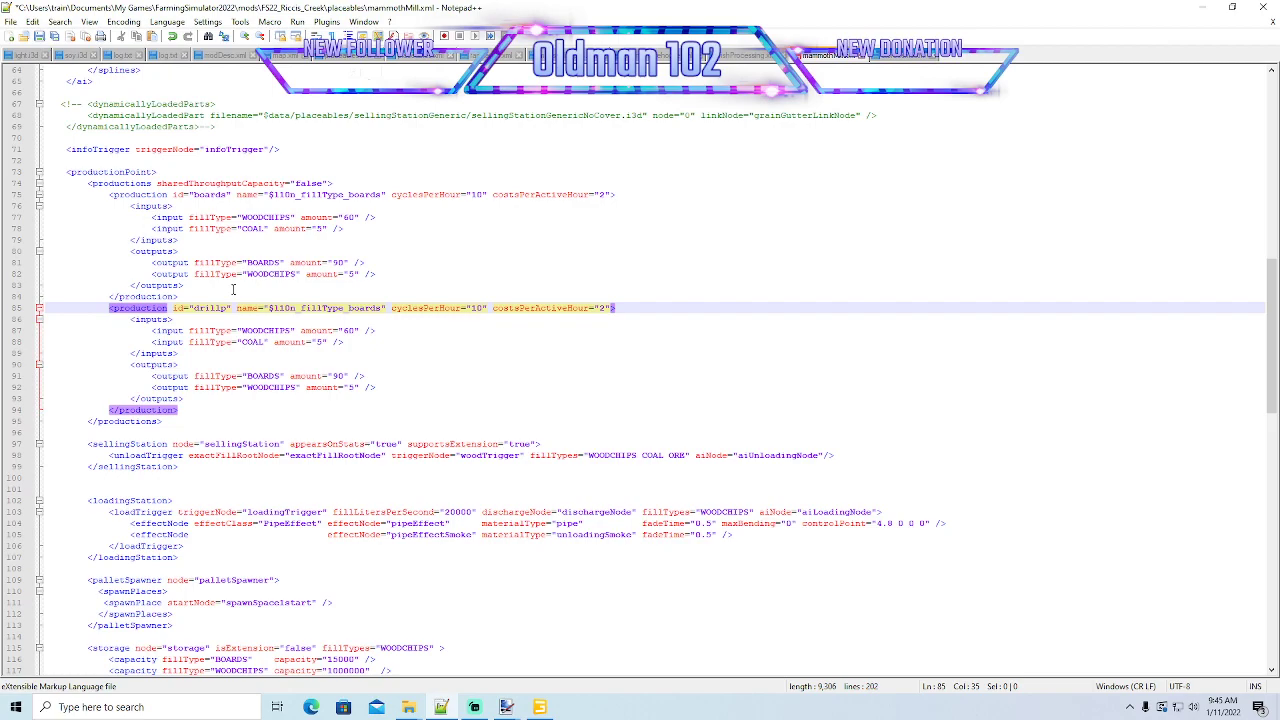
{"action": "type", "text": "ipe"}
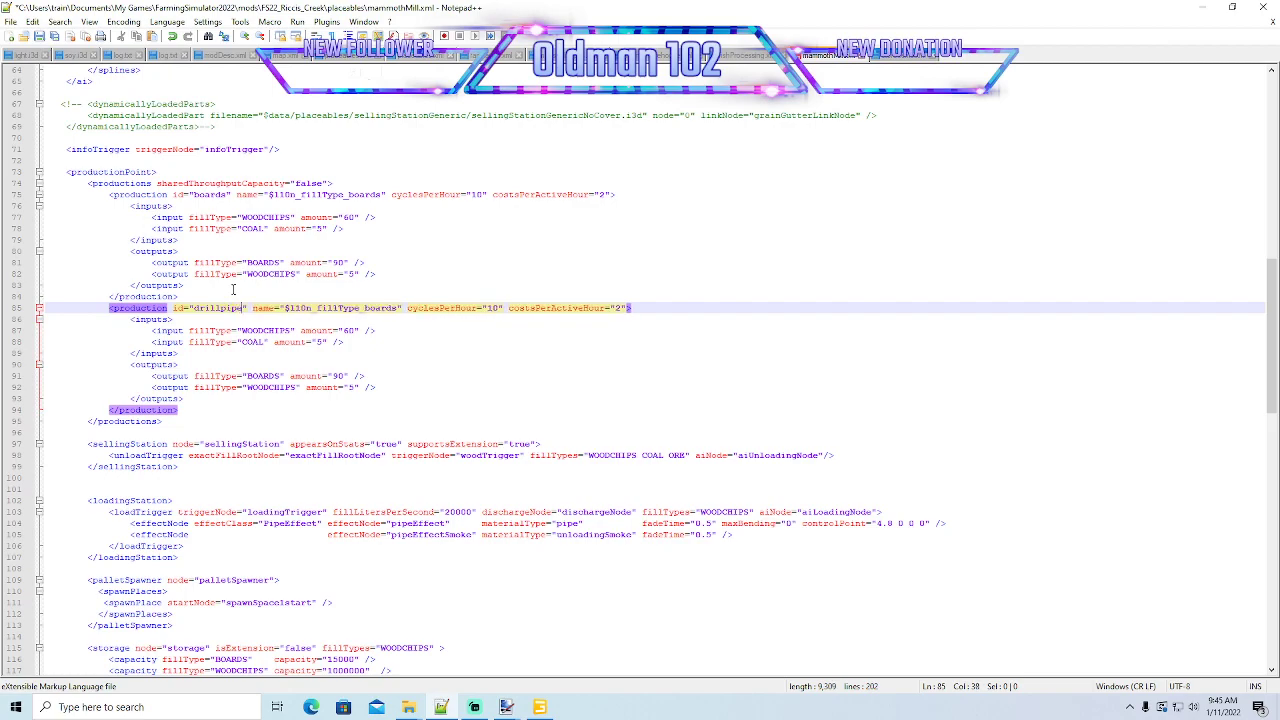
{"action": "left_click", "coordinate": [39, 36]}
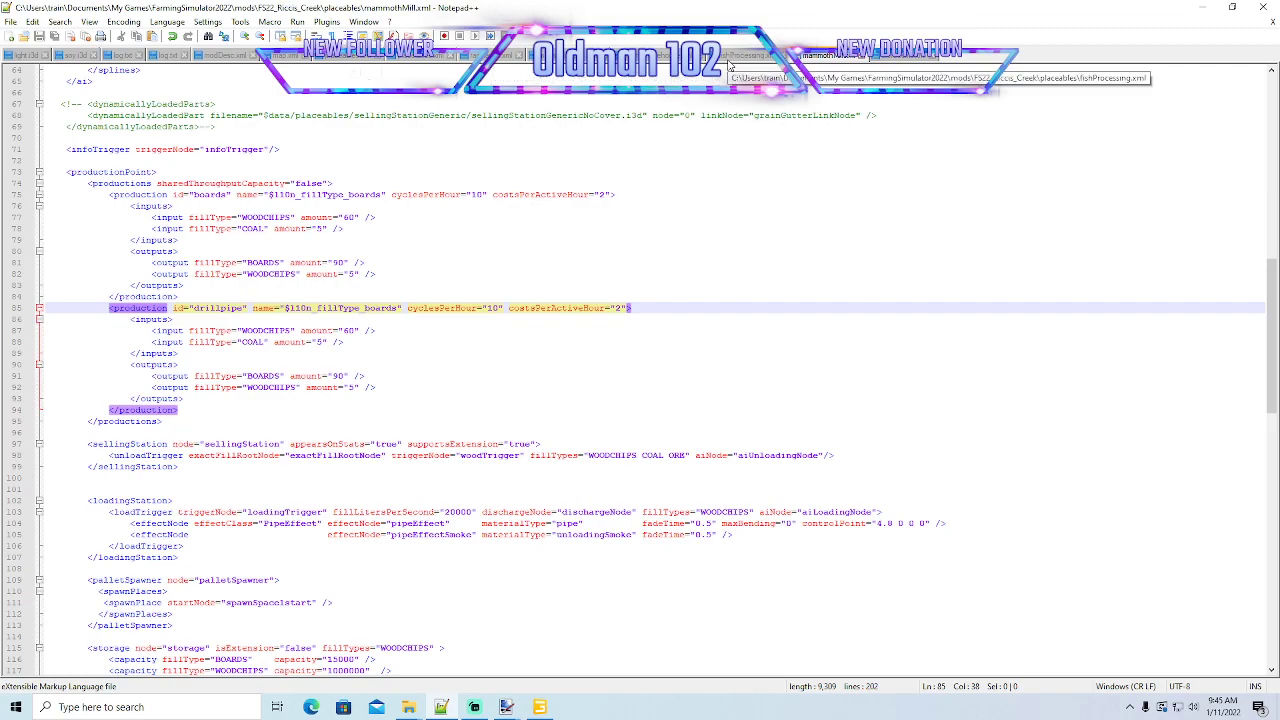
- Look up the drill fill type in maps_fillTypes.xml to check its name, and return to mammothMill.xml
{"action": "left_click", "coordinate": [569, 56]}
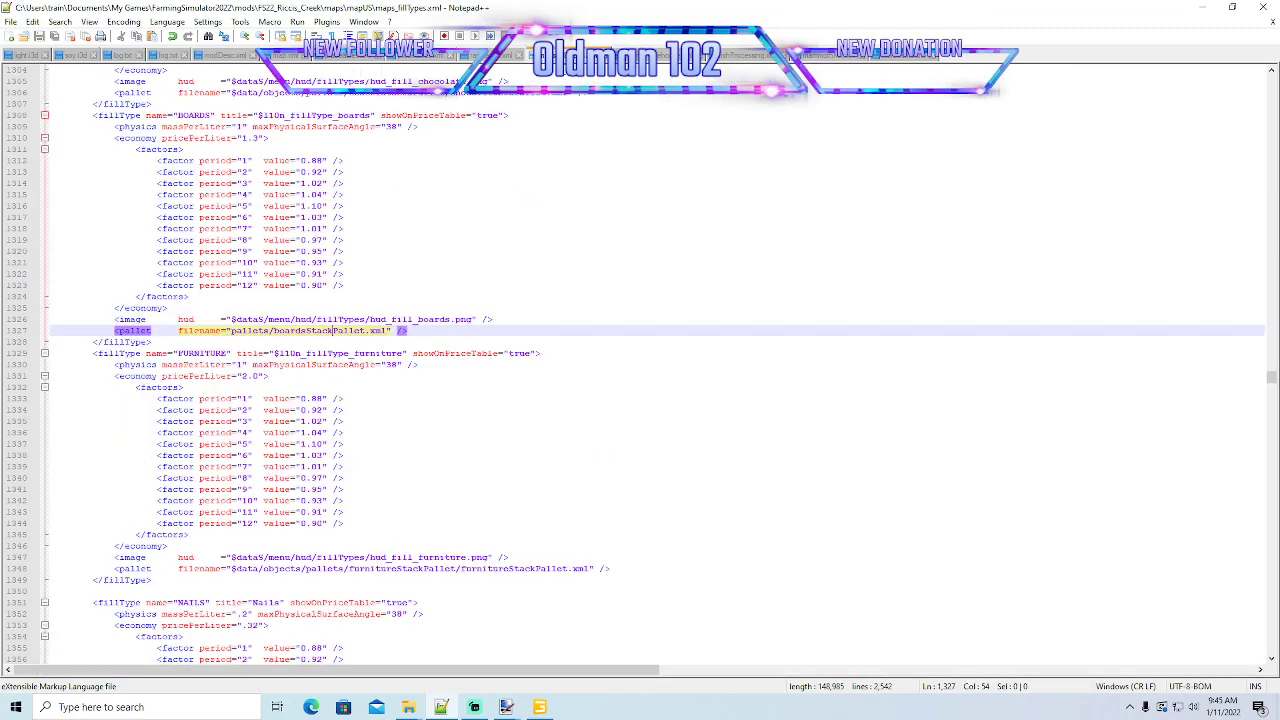
{"action": "left_click", "coordinate": [420, 219]}
{"action": "key", "text": "ctrl+f"}
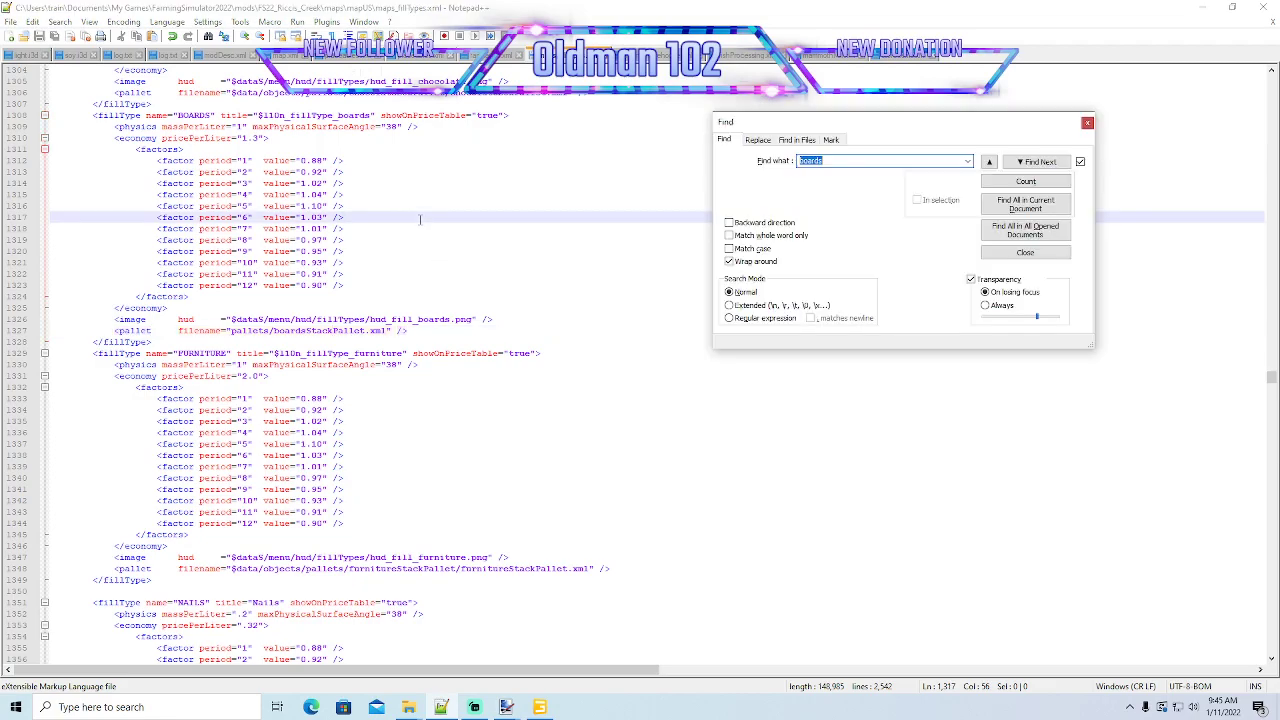
{"action": "type", "text": "drill"}
{"action": "key", "text": "Return"}
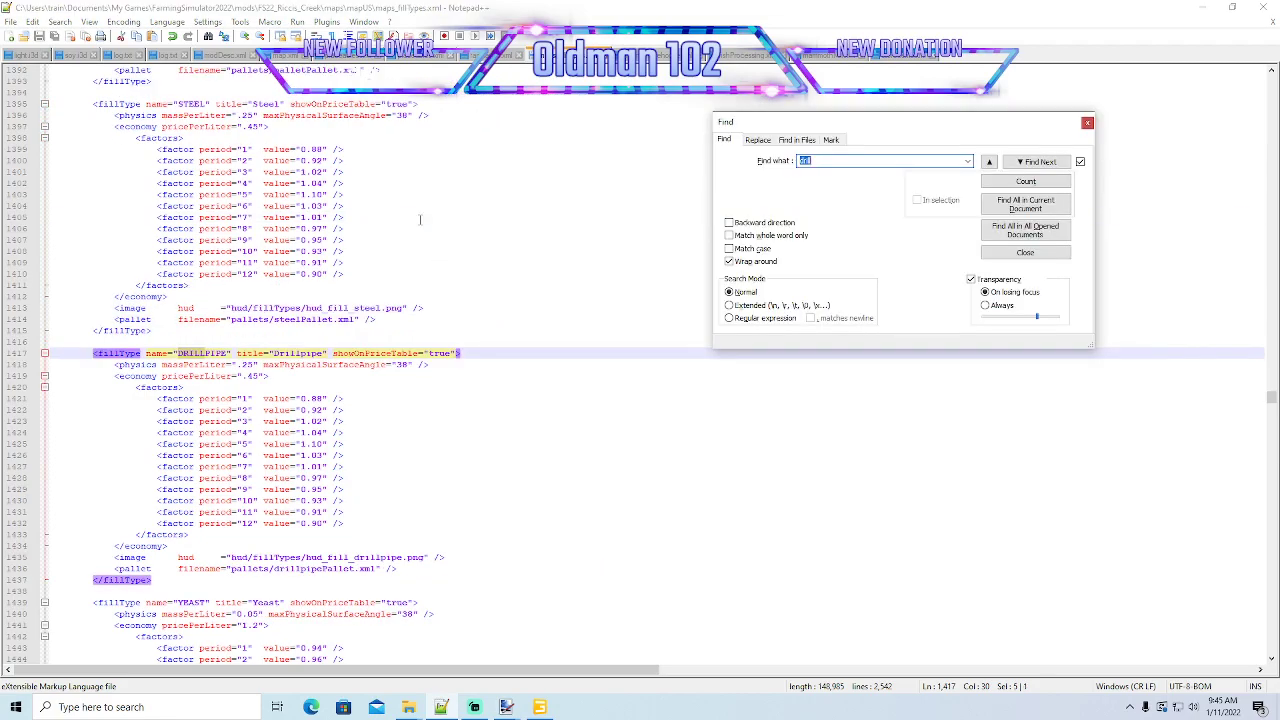
{"action": "left_click", "coordinate": [1088, 123]}
{"action": "left_click", "coordinate": [830, 55]}
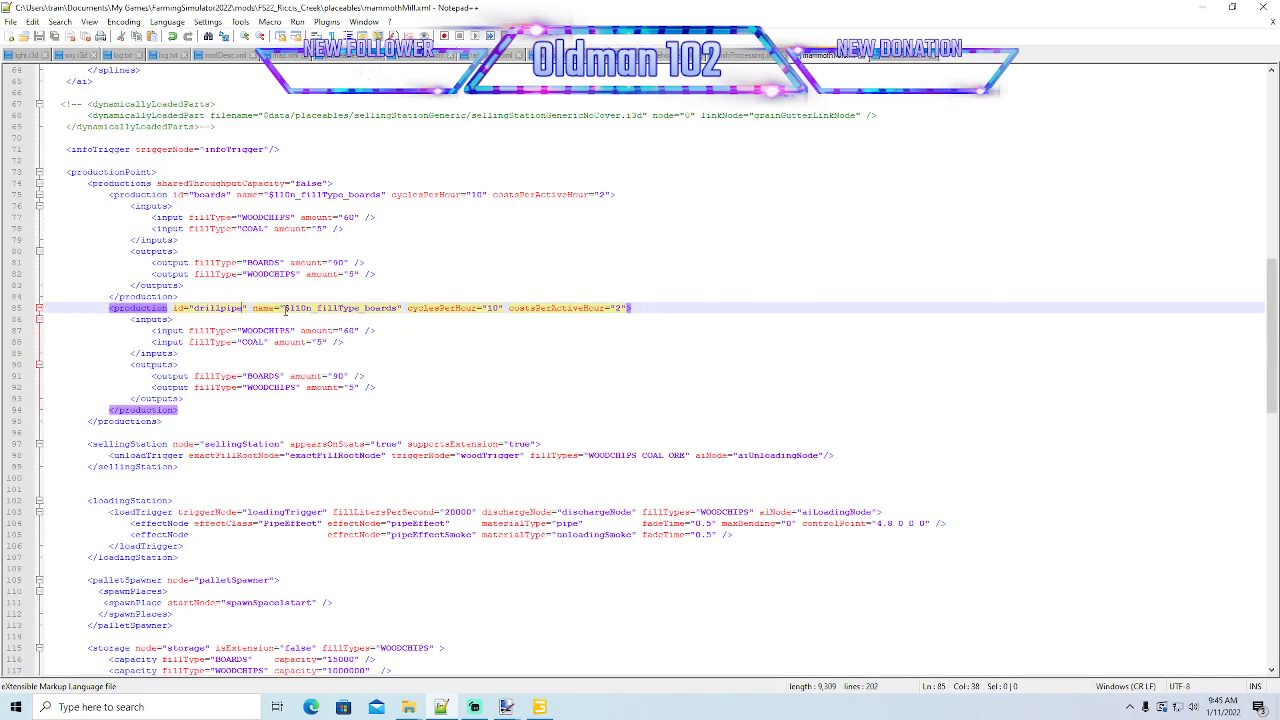
- Change the name attribute of the drillpipe production to $l10n_fillType_drillpipe
{"action": "left_click", "coordinate": [398, 310]}
{"action": "key", "text": "BackSpace"}
{"action": "key", "text": "BackSpace"}
{"action": "key", "text": "BackSpace"}
{"action": "key", "text": "BackSpace"}
{"action": "key", "text": "BackSpace"}
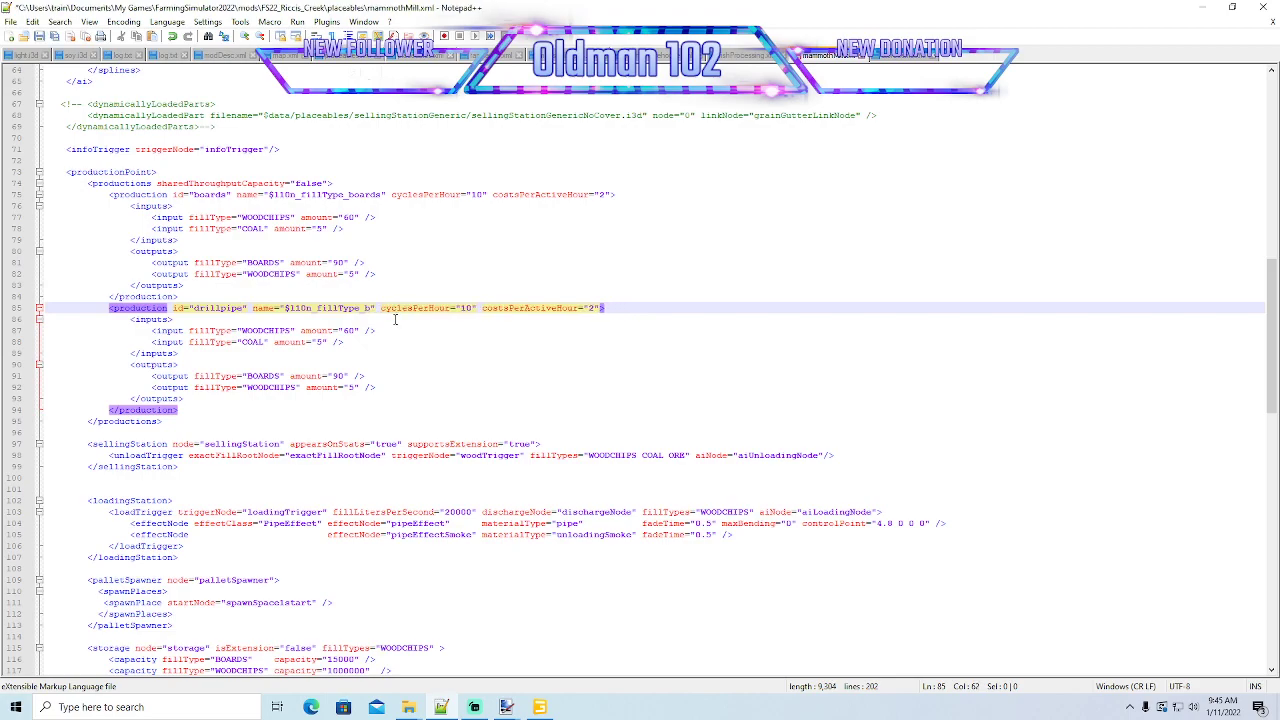
{"action": "key", "text": "BackSpace"}
{"action": "type", "text": "drillpi"}
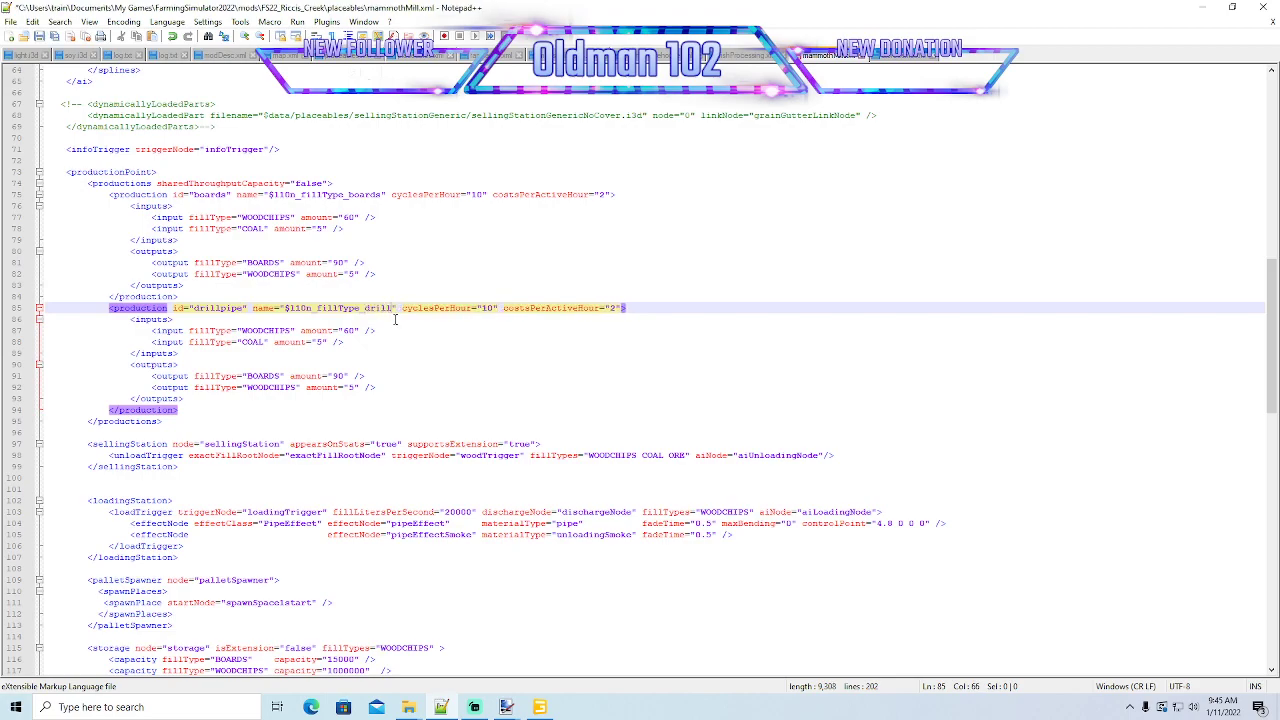
{"action": "type", "text": "e"}
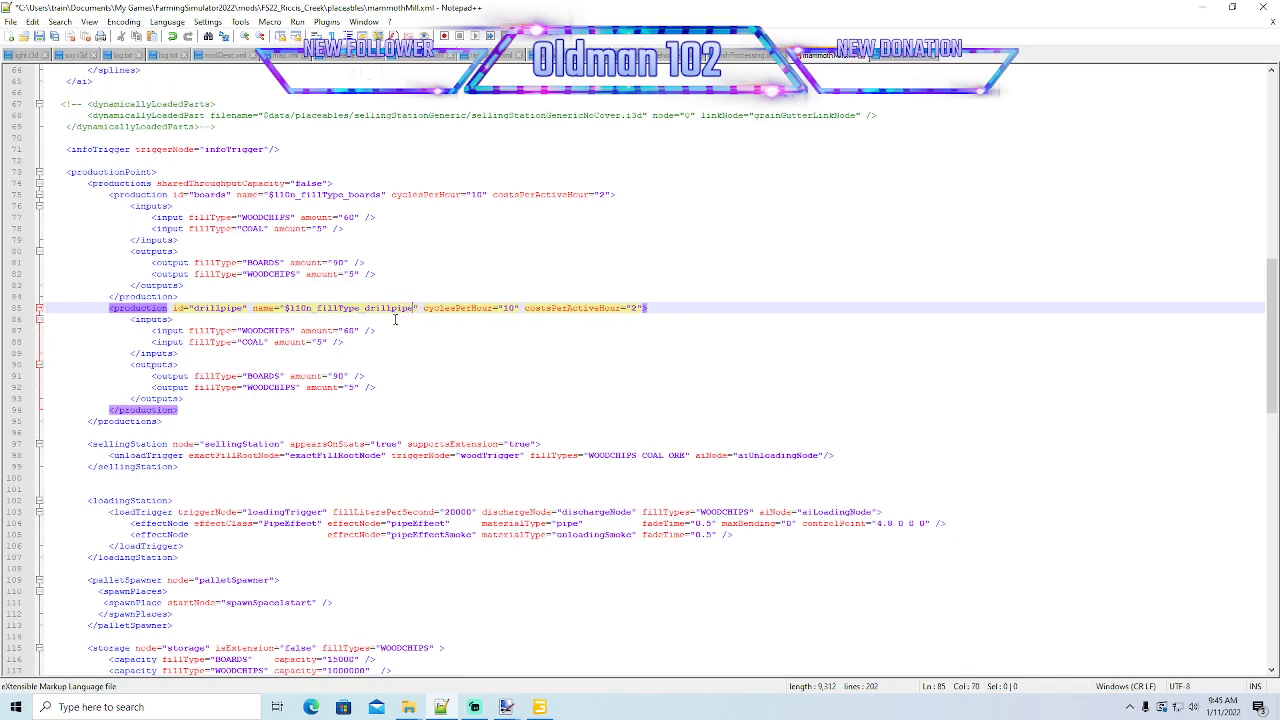
- Replace WOODCHIPS with ORE as the first input fill type of the drillpipe production
{"action": "left_click", "coordinate": [292, 331]}
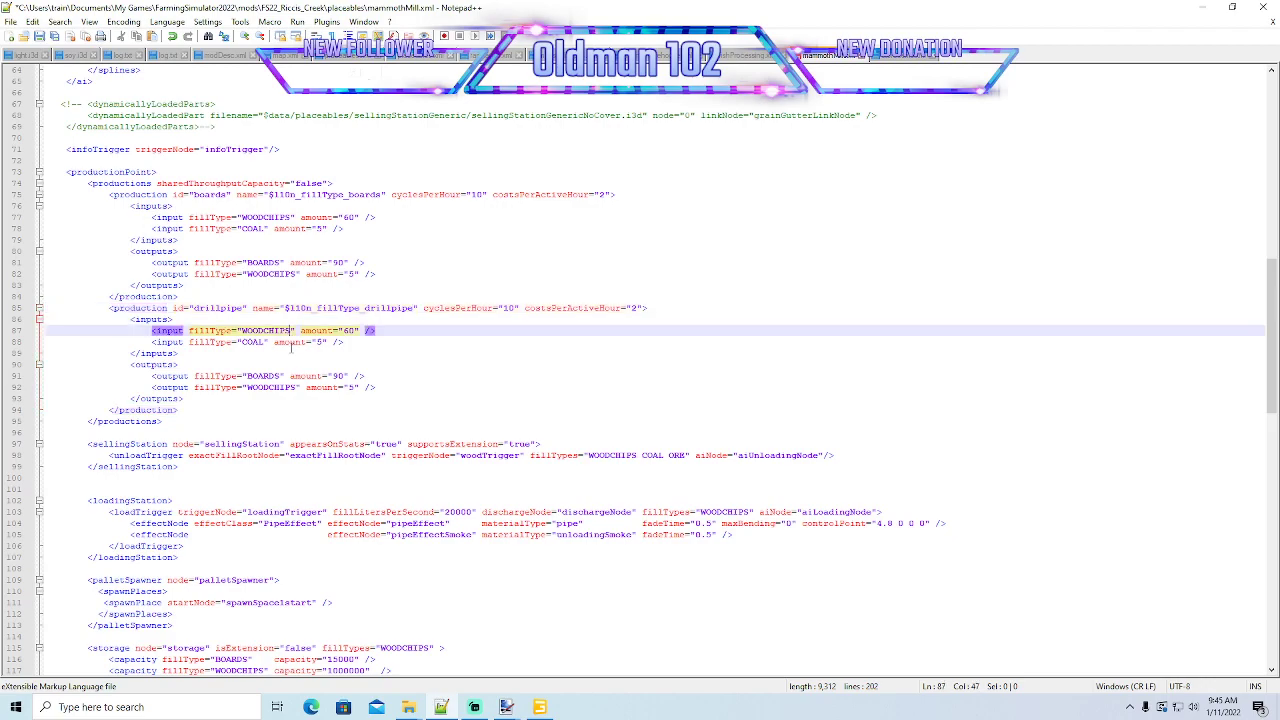
{"action": "key", "text": "BackSpace"}
{"action": "key", "text": "BackSpace"}
{"action": "key", "text": "BackSpace"}
{"action": "key", "text": "BackSpace"}
{"action": "key", "text": "BackSpace"}
{"action": "key", "text": "BackSpace"}
{"action": "key", "text": "BackSpace"}
{"action": "key", "text": "BackSpace"}
{"action": "key", "text": "BackSpace"}
{"action": "type", "text": "ORE"}
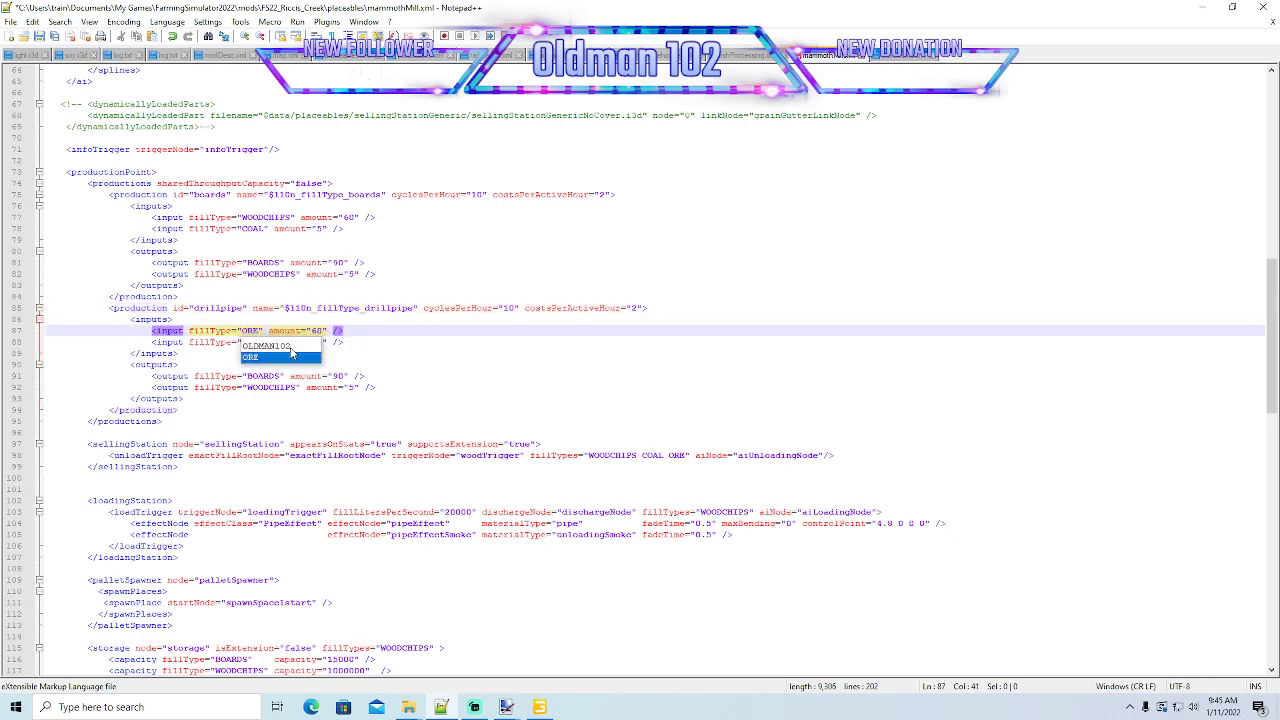
{"action": "key", "text": "Right"}
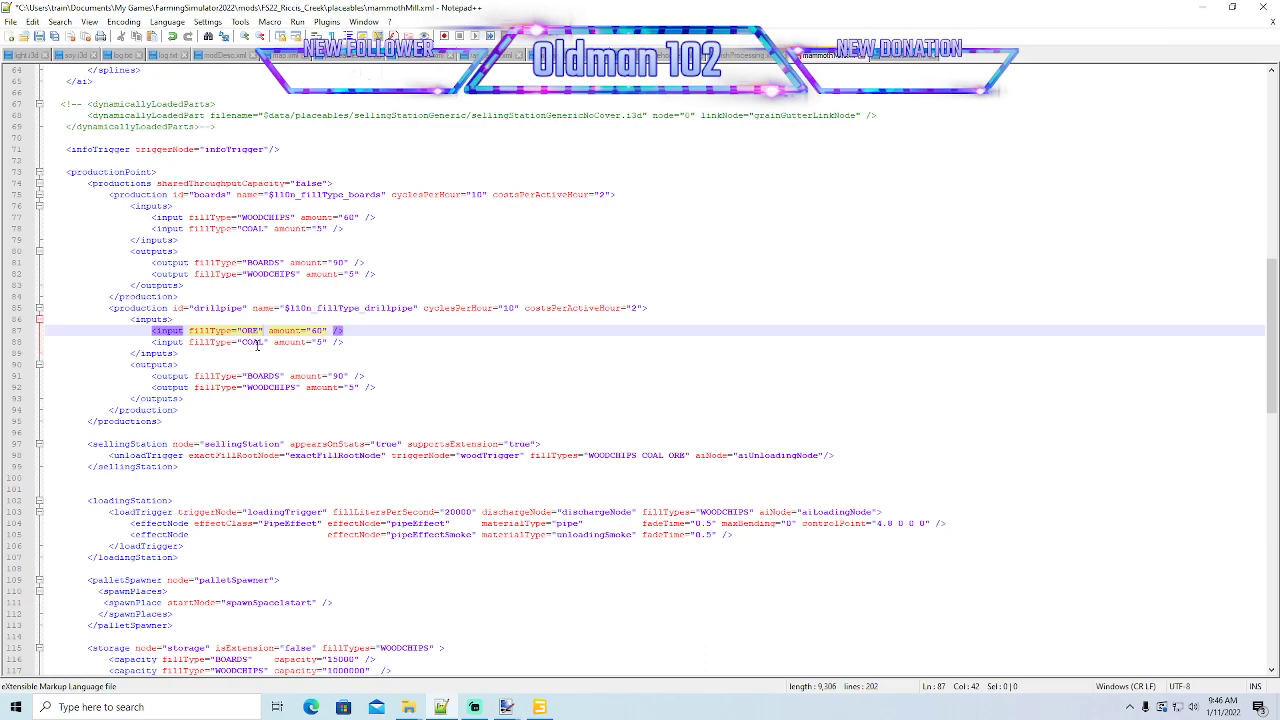
- Change the drillpipe production's BOARDS output to DRILLPIPE and delete its WOODCHIPS output line
{"action": "left_click", "coordinate": [281, 375]}
{"action": "key", "text": "BackSpace"}
{"action": "key", "text": "BackSpace"}
{"action": "key", "text": "BackSpace"}
{"action": "key", "text": "BackSpace"}
{"action": "key", "text": "BackSpace"}
{"action": "key", "text": "BackSpace"}
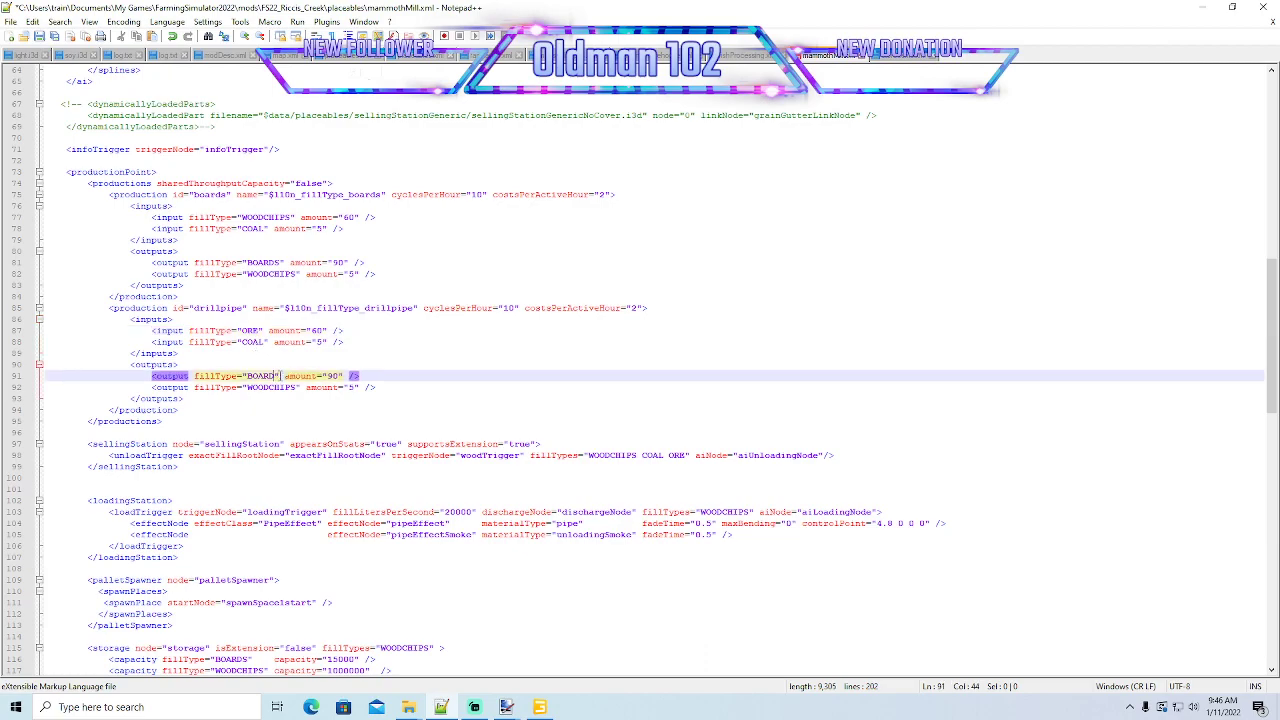
{"action": "type", "text": "ORILLPIP"}
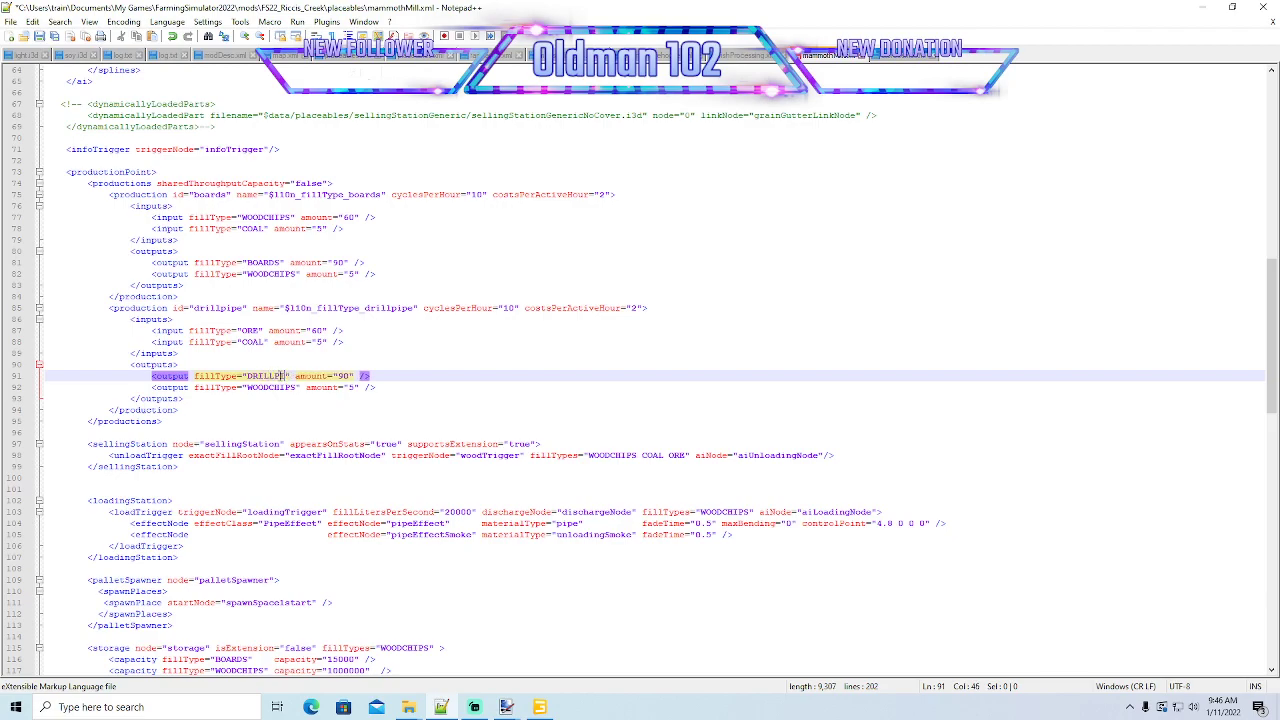
{"action": "type", "text": "E"}
{"action": "left_click", "coordinate": [16, 390]}
{"action": "key", "text": "Delete"}
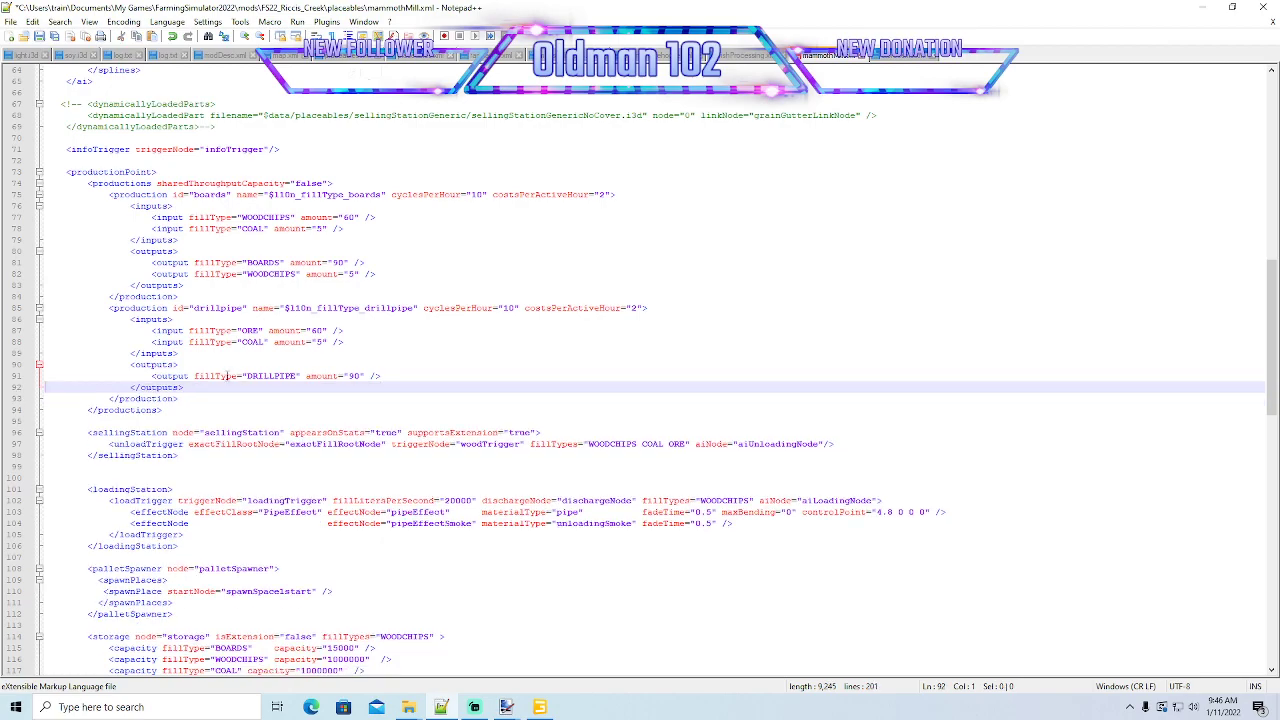
- Set the DRILLPIPE and BOARDS output amounts to 100 and save the file
{"action": "left_click", "coordinate": [356, 377]}
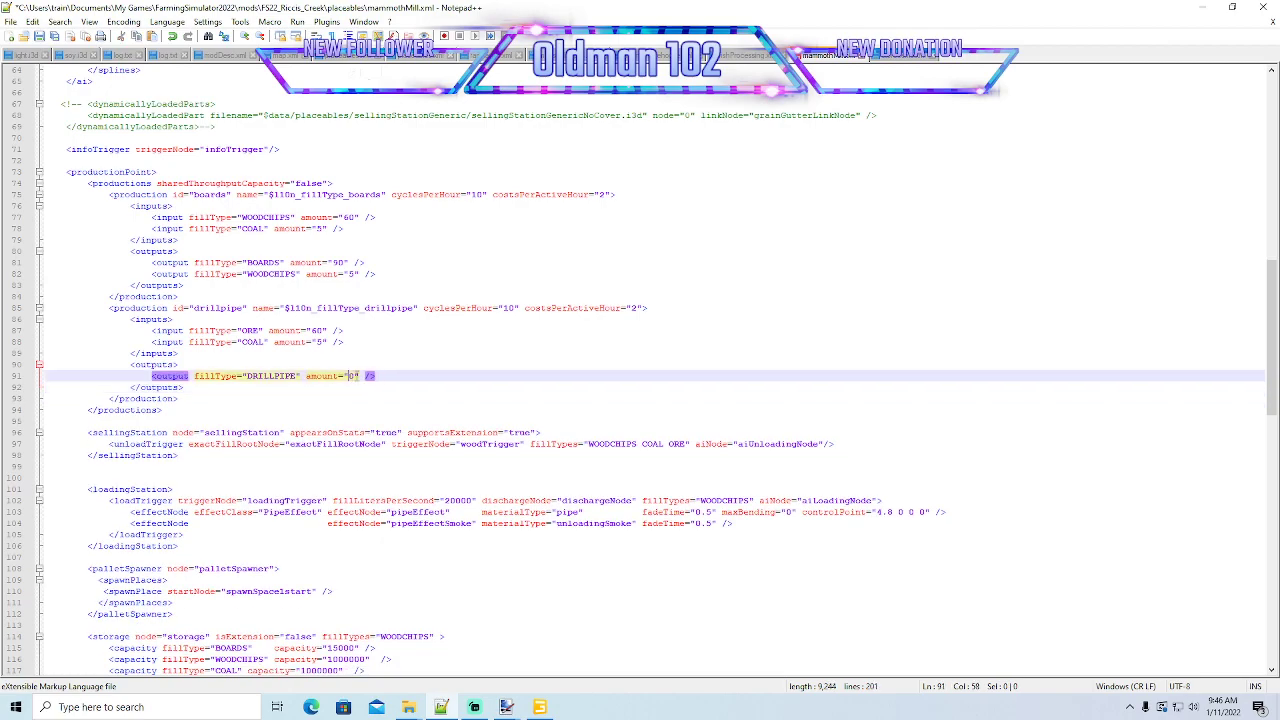
{"action": "type", "text": "0"}
{"action": "left_click", "coordinate": [340, 265]}
{"action": "key", "text": "BackSpace"}
{"action": "type", "text": "10"}
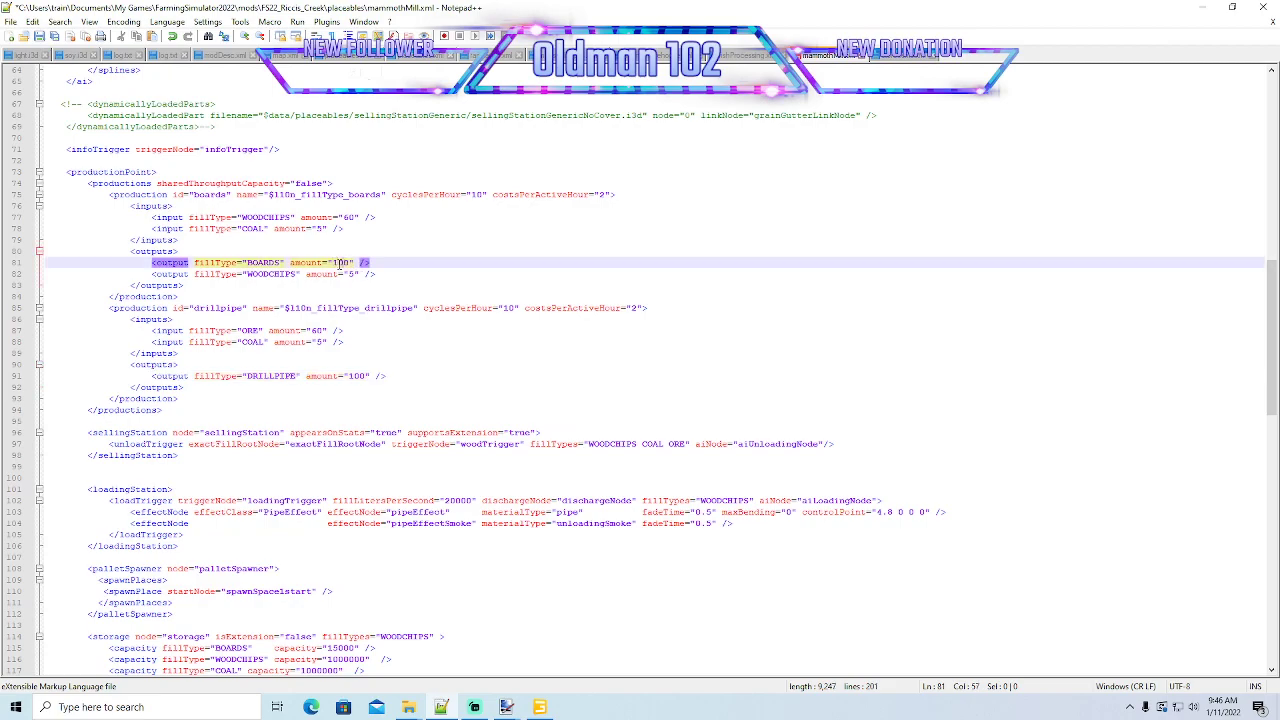
{"action": "key", "text": "ctrl+s"}
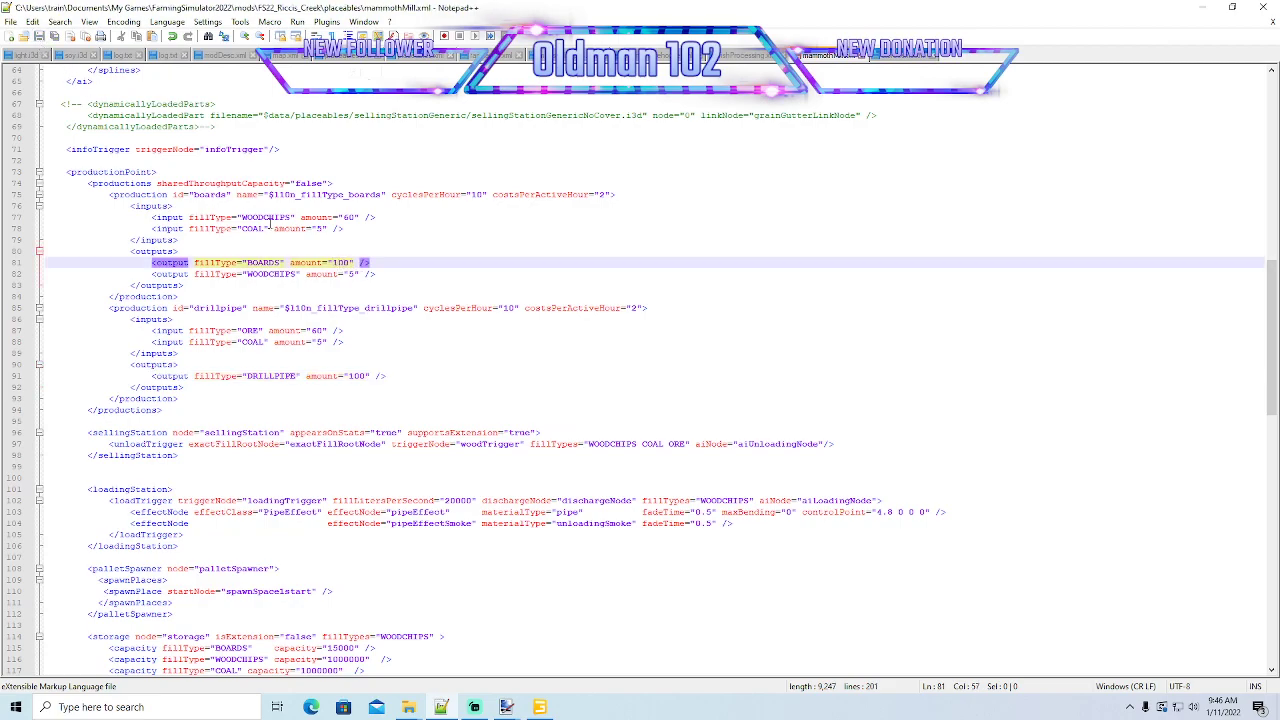
- Review the WOODCHIPS output of the boards production and the inputs and output of the drillpipe production
{"action": "left_click", "coordinate": [269, 273]}
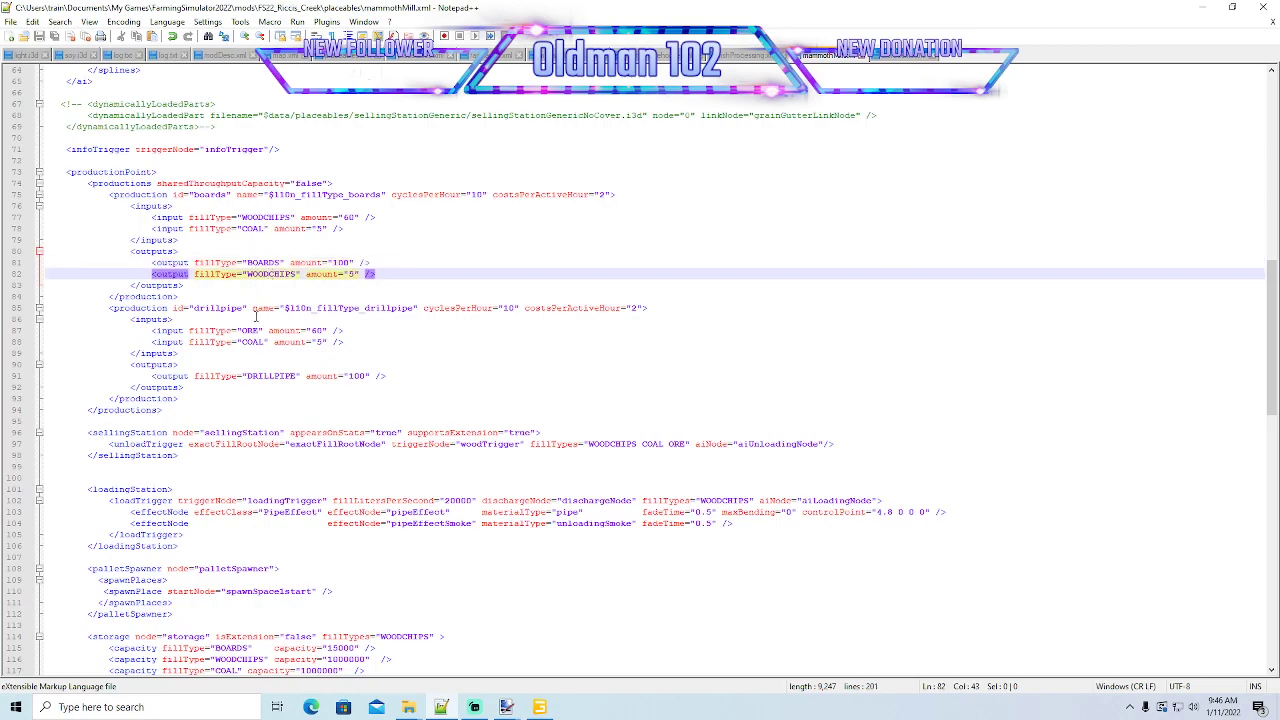
{"action": "left_click", "coordinate": [253, 330]}
{"action": "left_click", "coordinate": [256, 342]}
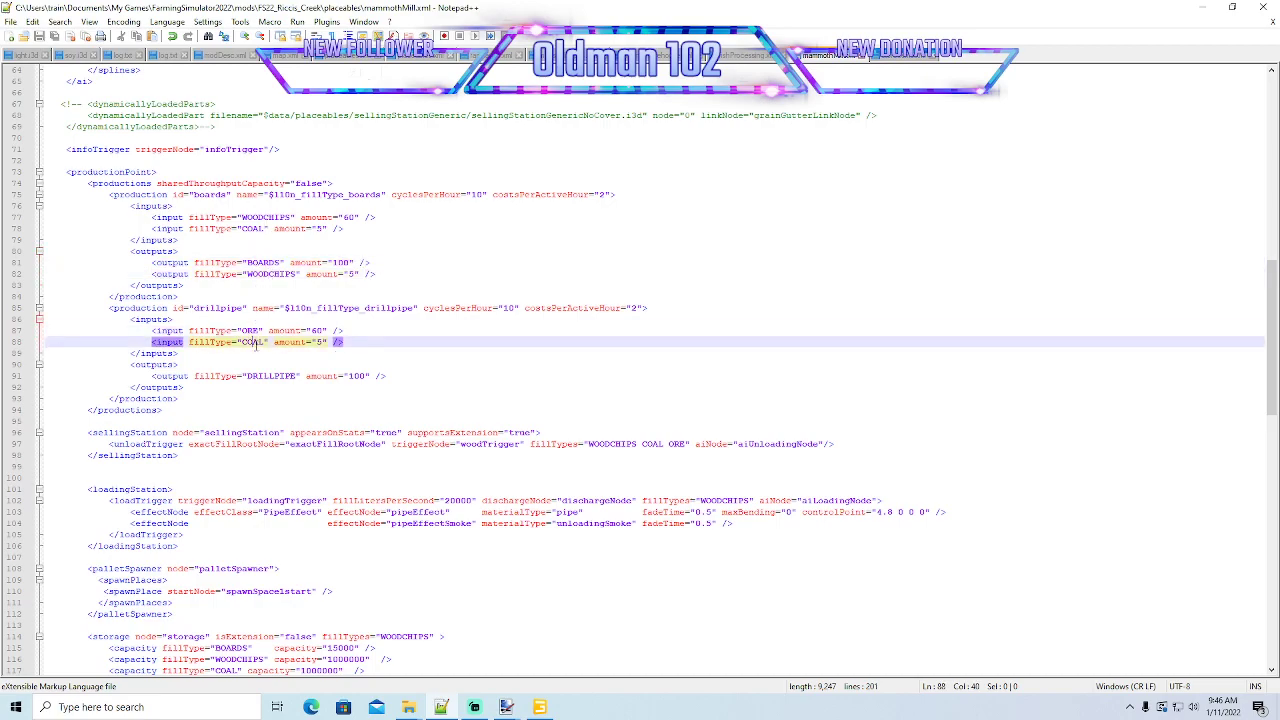
{"action": "left_click", "coordinate": [258, 376]}
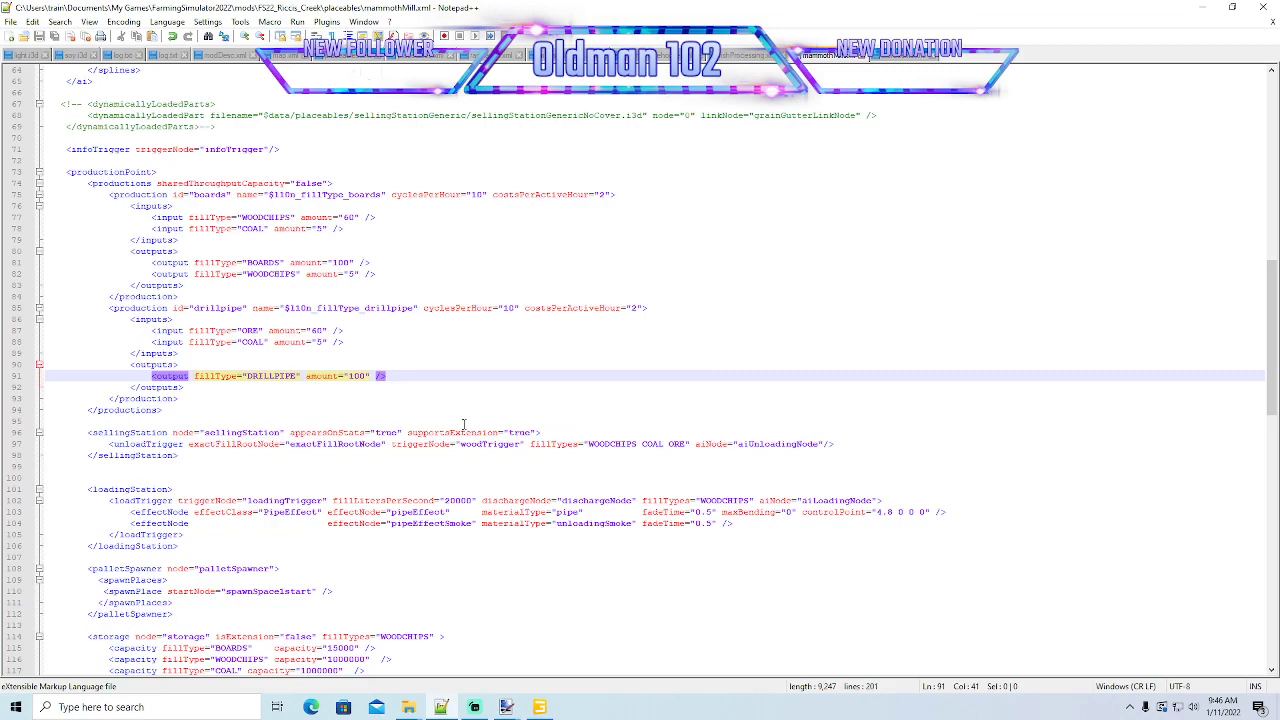
- Check the pallet spawn place and drillpipe production in mammothMill.xml against the DRILLPIPE pallet file name in maps_fillTypes.xml
{"action": "scroll", "coordinate": [463, 424], "scroll_direction": "down", "scroll_amount": 3}
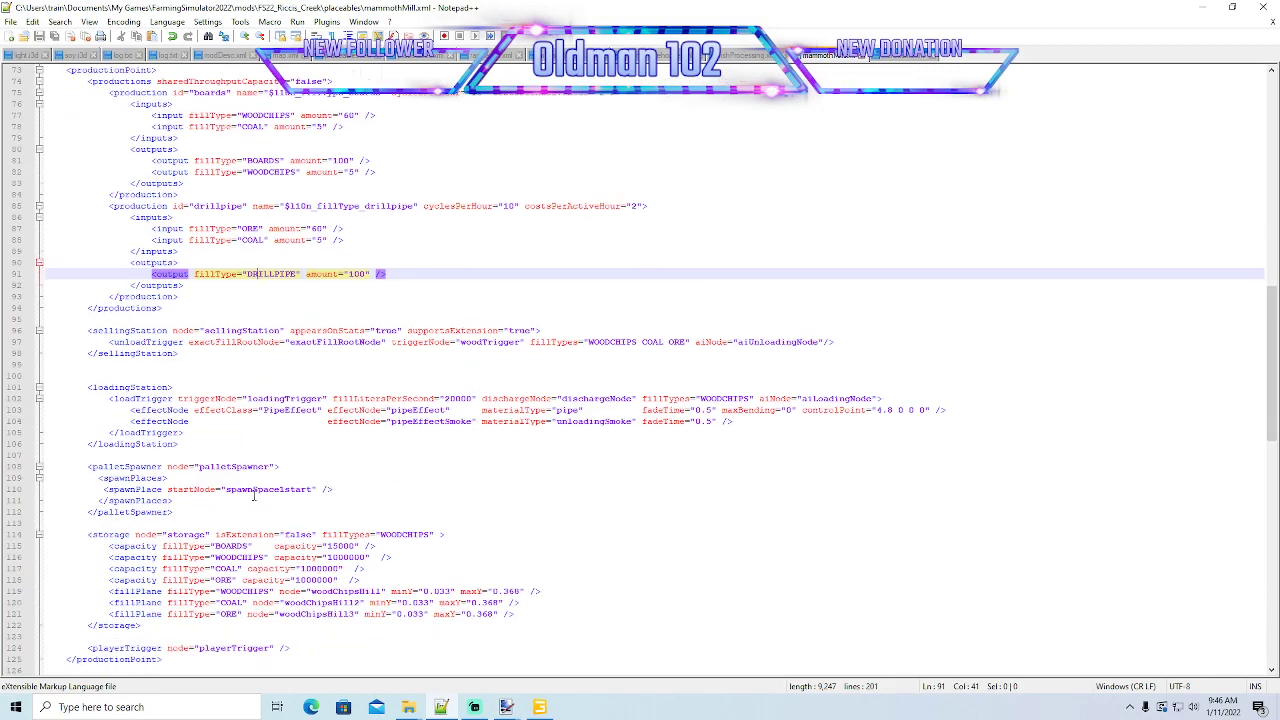
{"action": "left_click", "coordinate": [226, 490]}
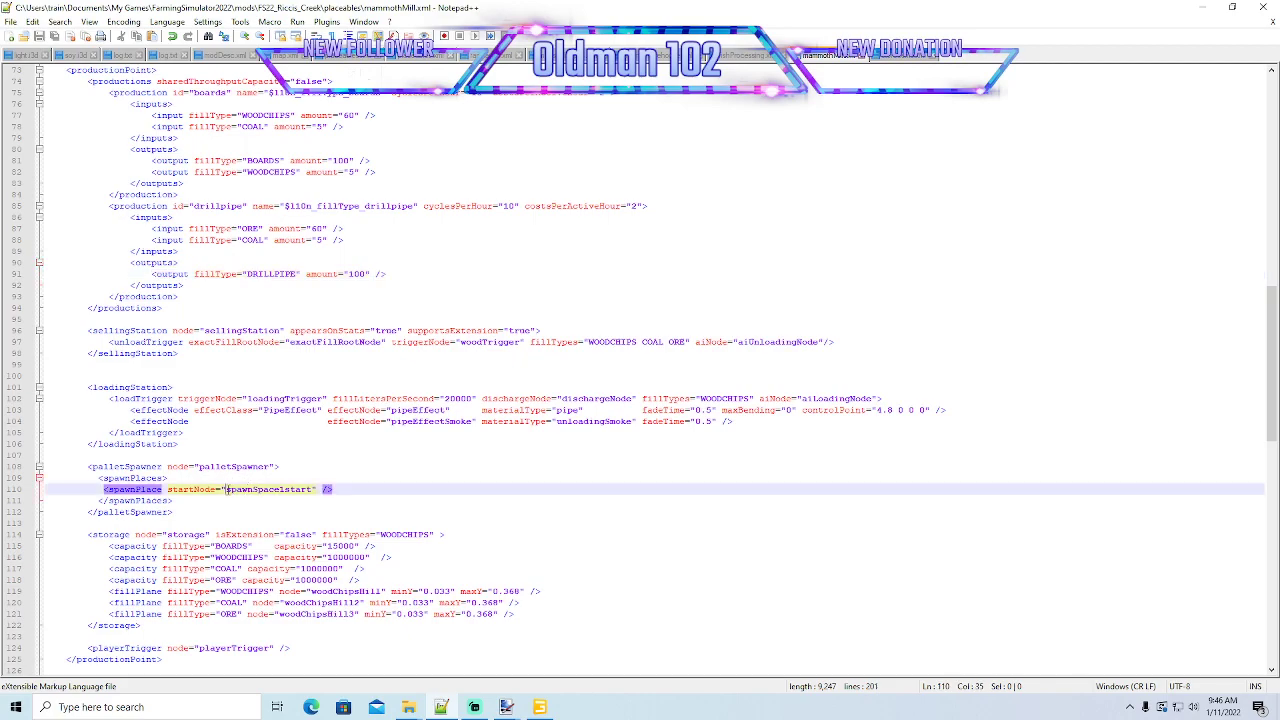
{"action": "left_click_drag", "start_coordinate": [226, 490], "coordinate": [312, 490]}
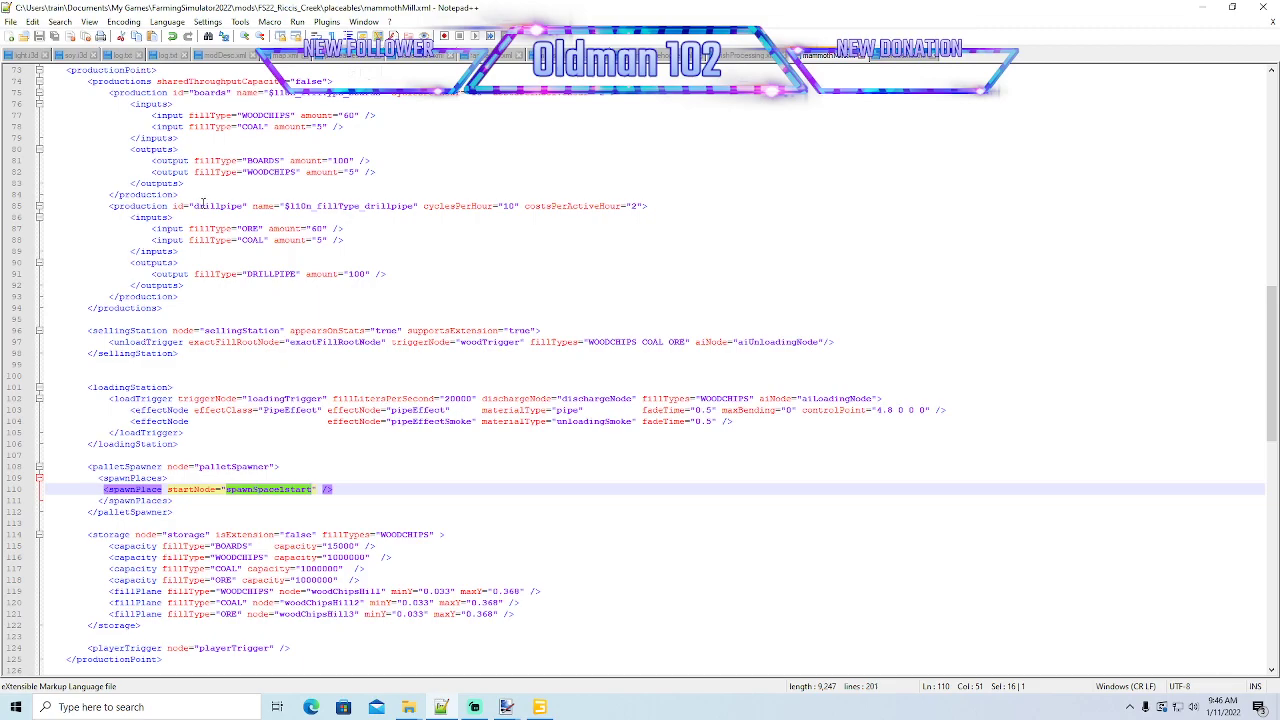
{"action": "left_click_drag", "start_coordinate": [194, 206], "coordinate": [244, 206]}
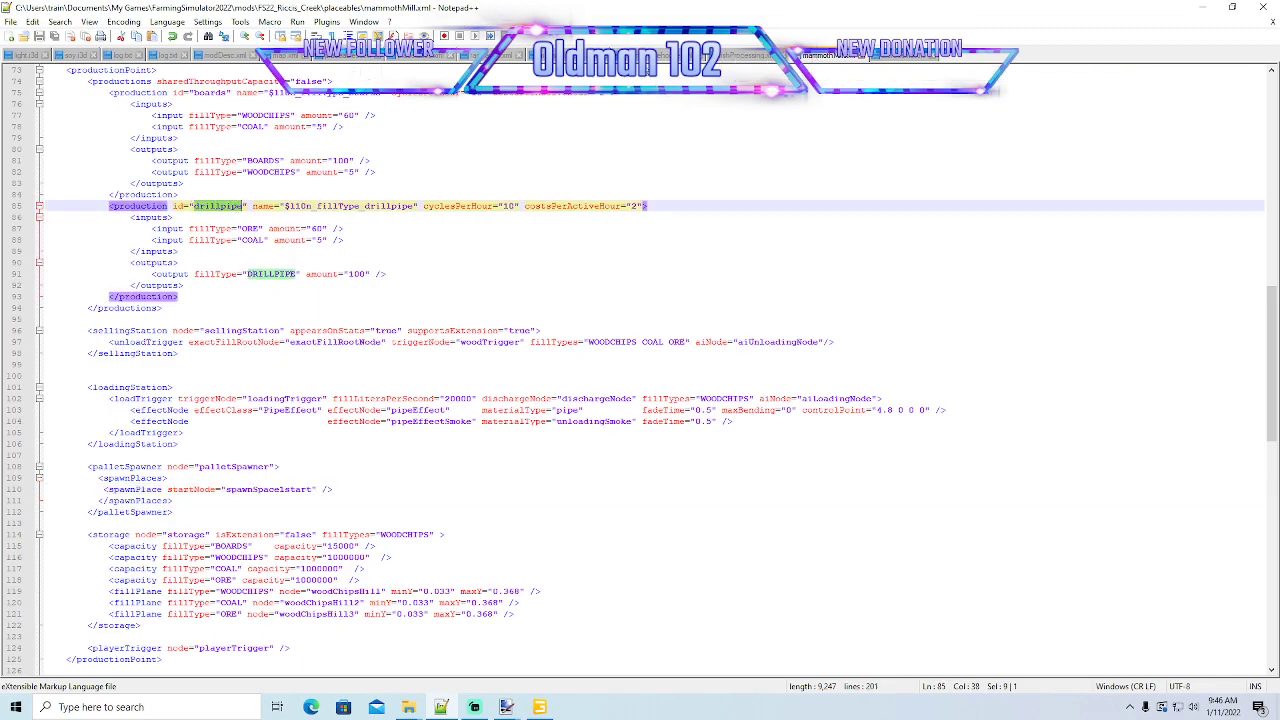
{"action": "left_click", "coordinate": [560, 56]}
{"action": "scroll", "coordinate": [347, 470], "scroll_direction": "down", "scroll_amount": 3}
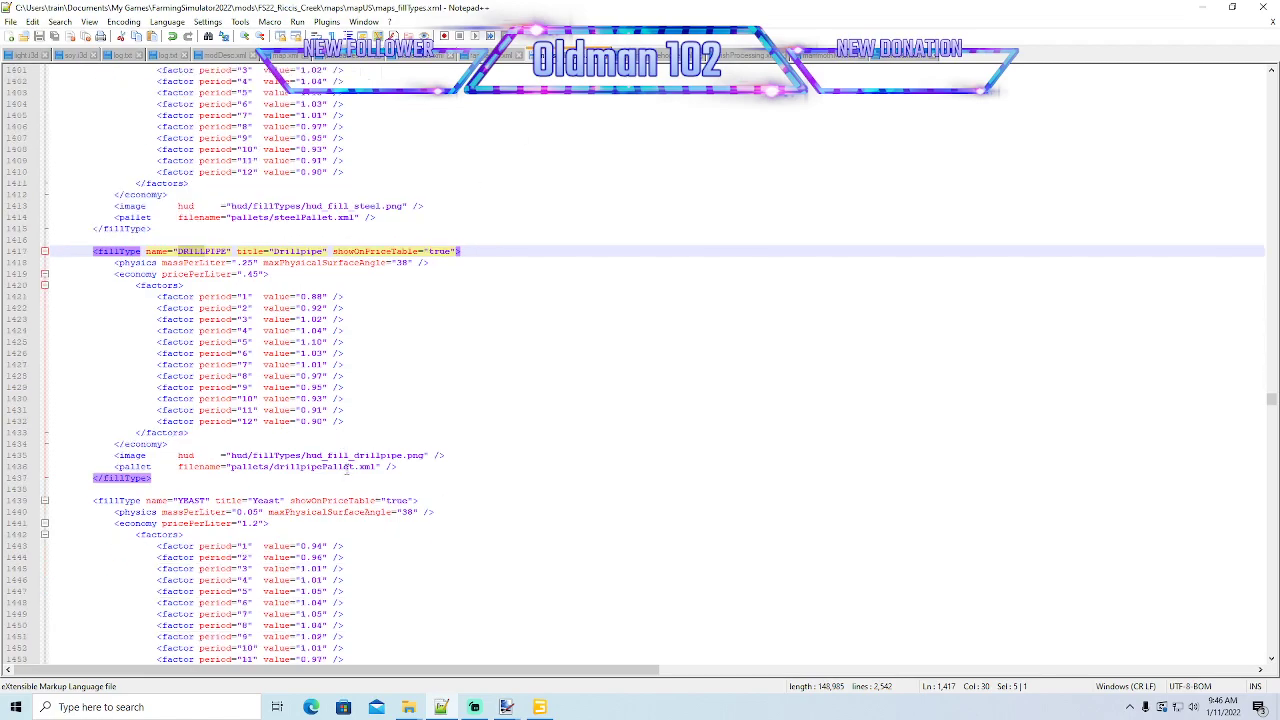
{"action": "left_click_drag", "start_coordinate": [230, 466], "coordinate": [393, 469]}
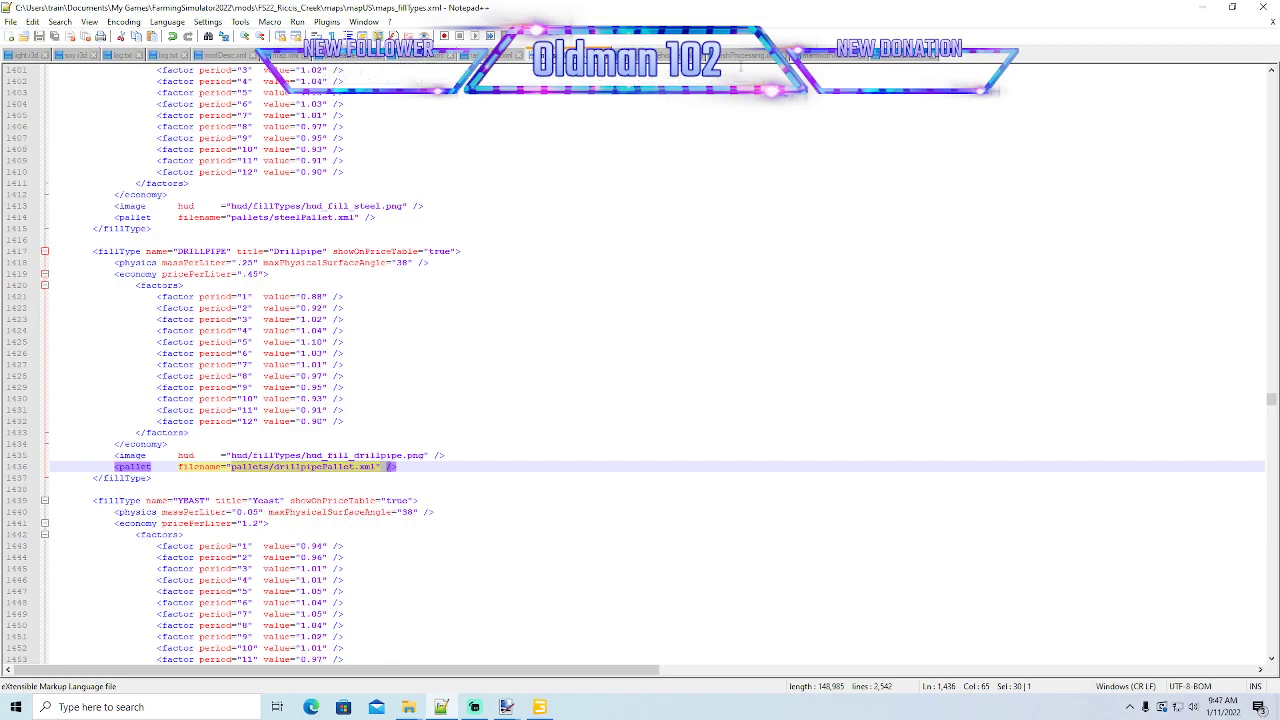
- Duplicate the boardsStackPallet.xml store item line at the end of the list in storeItems.xml
{"action": "left_click", "coordinate": [910, 57]}
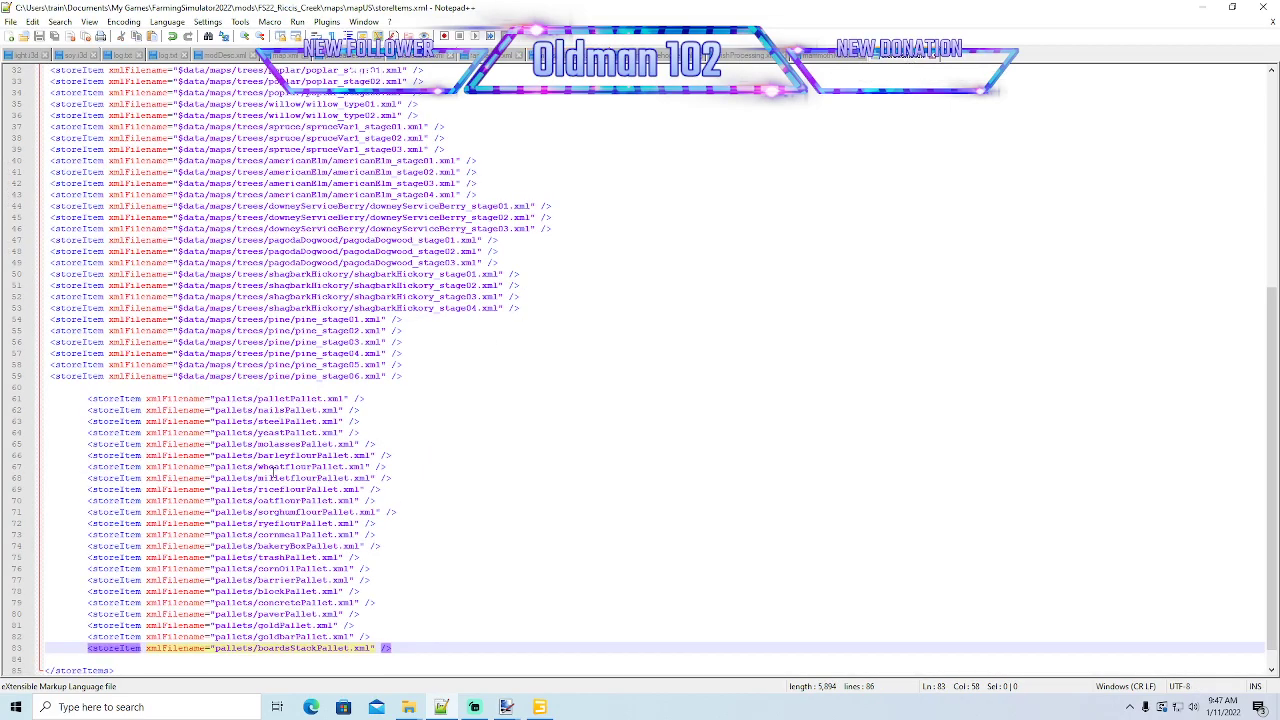
{"action": "scroll", "coordinate": [384, 588], "scroll_direction": "down", "scroll_amount": 1}
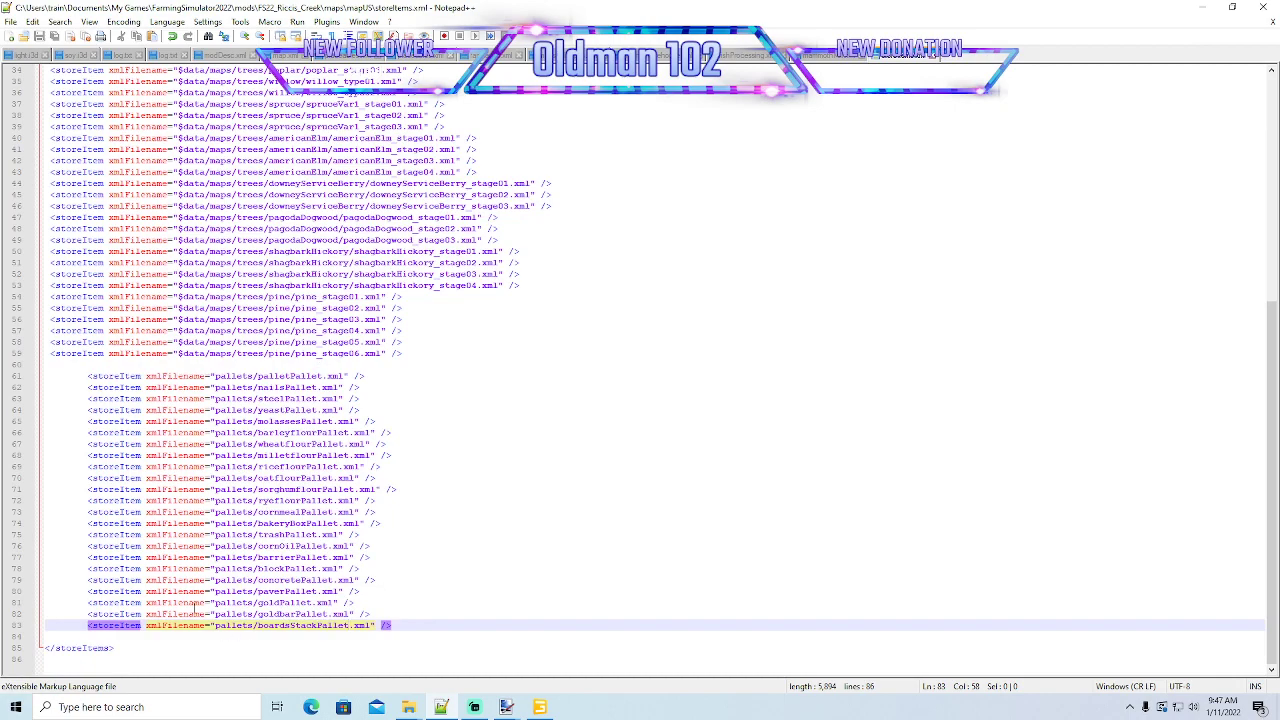
{"action": "left_click", "coordinate": [14, 626]}
{"action": "key", "text": "ctrl+c"}
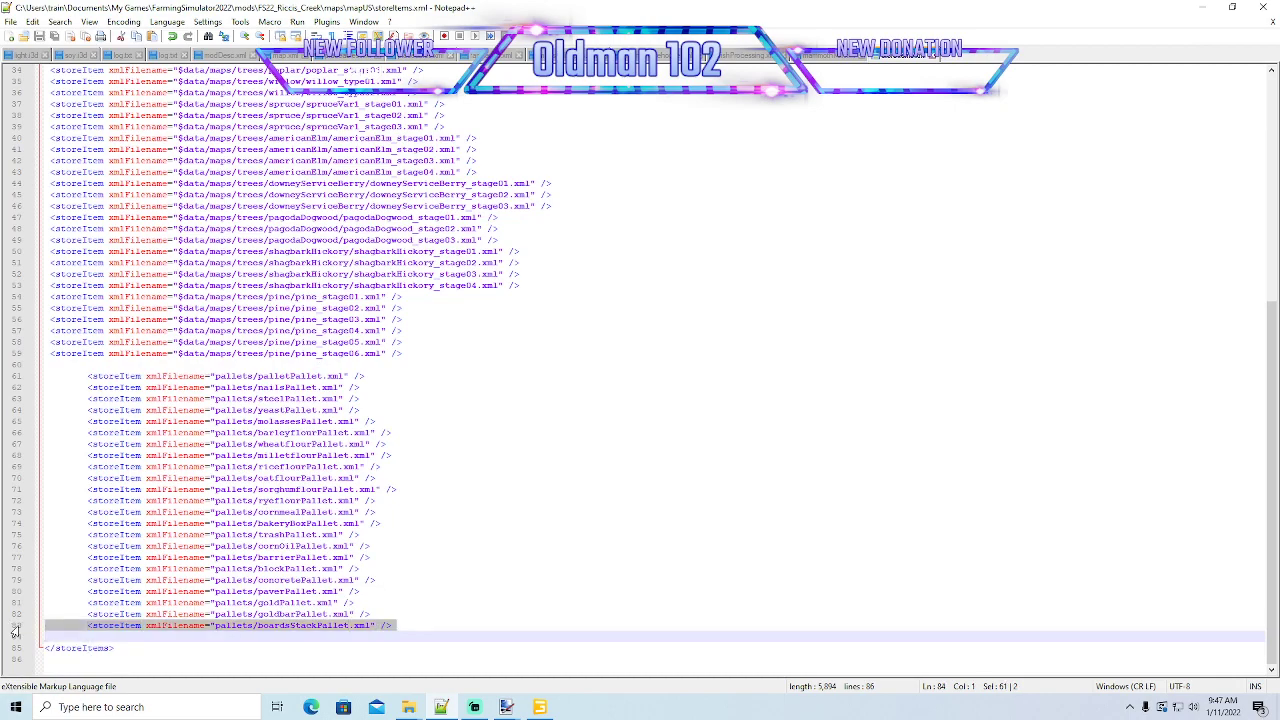
{"action": "left_click", "coordinate": [50, 638]}
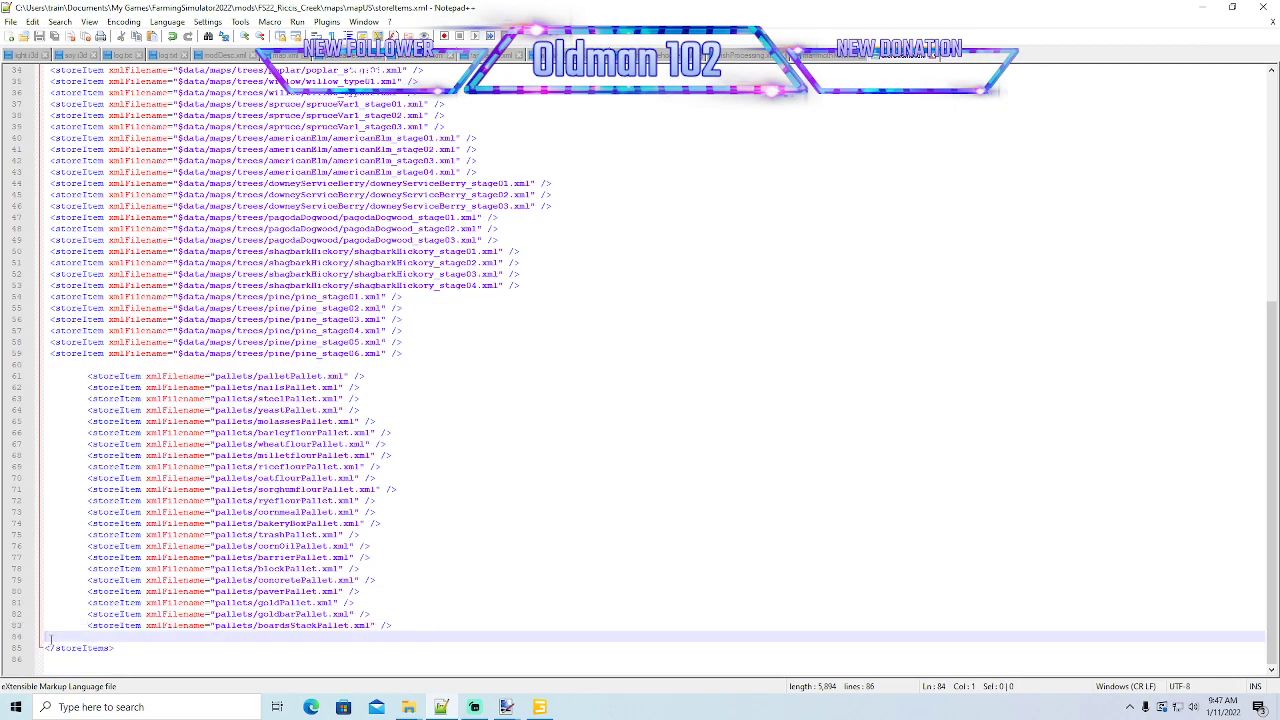
{"action": "key", "text": "ctrl+v"}
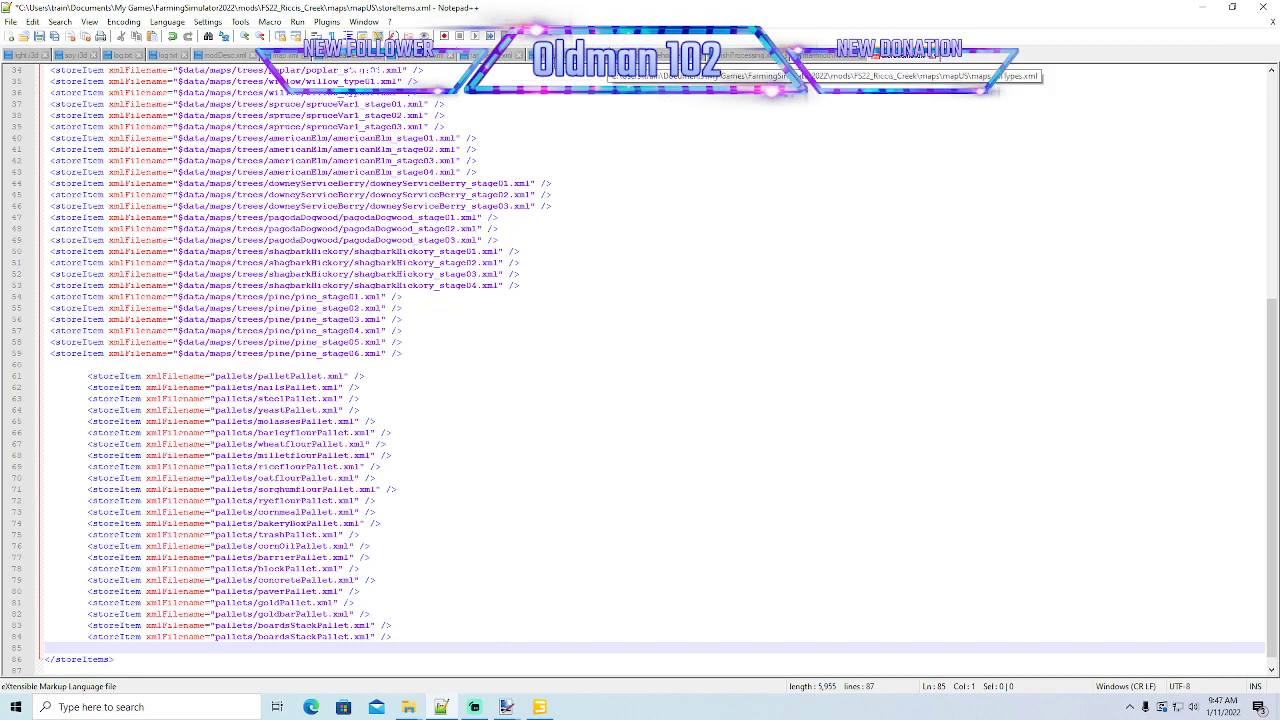
- Replace boardsStackPallet in the duplicated store item with drillpipePallet, copied from maps_fillTypes.xml, and save storeItems.xml
{"action": "left_click", "coordinate": [605, 55]}
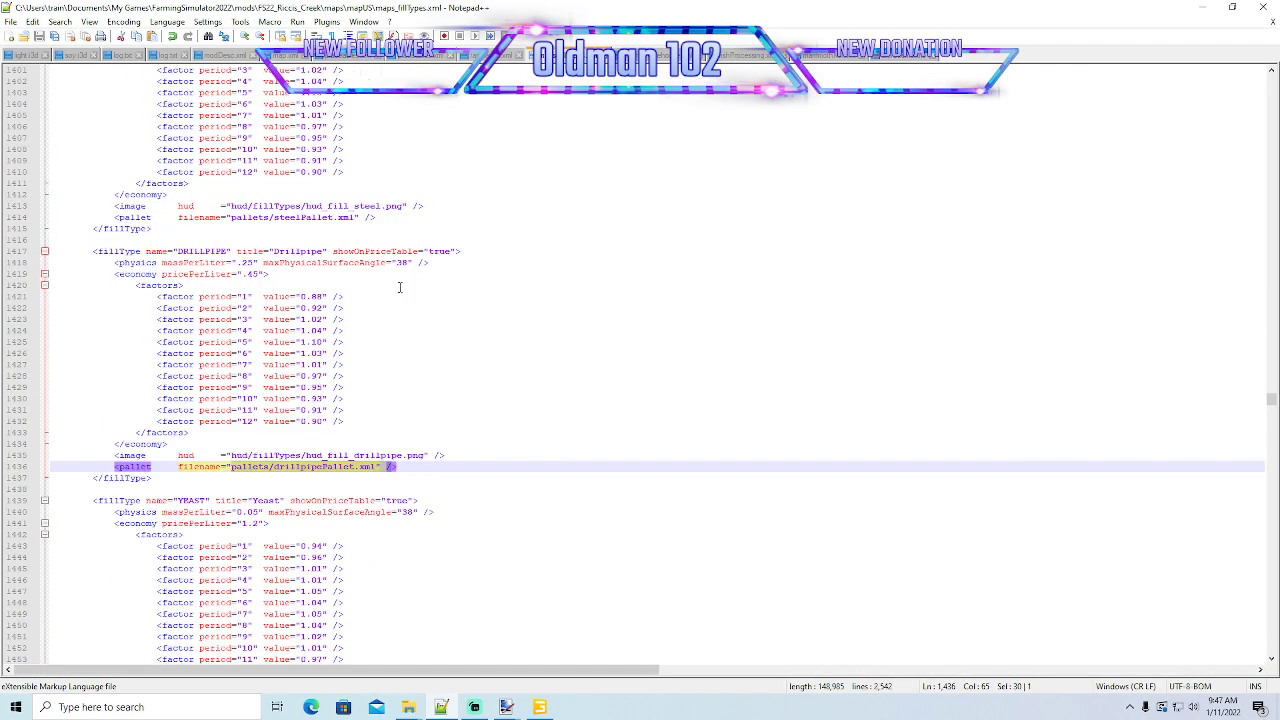
{"action": "left_click", "coordinate": [274, 467]}
{"action": "left_click_drag", "start_coordinate": [274, 467], "coordinate": [354, 472]}
{"action": "key", "text": "ctrl+c"}
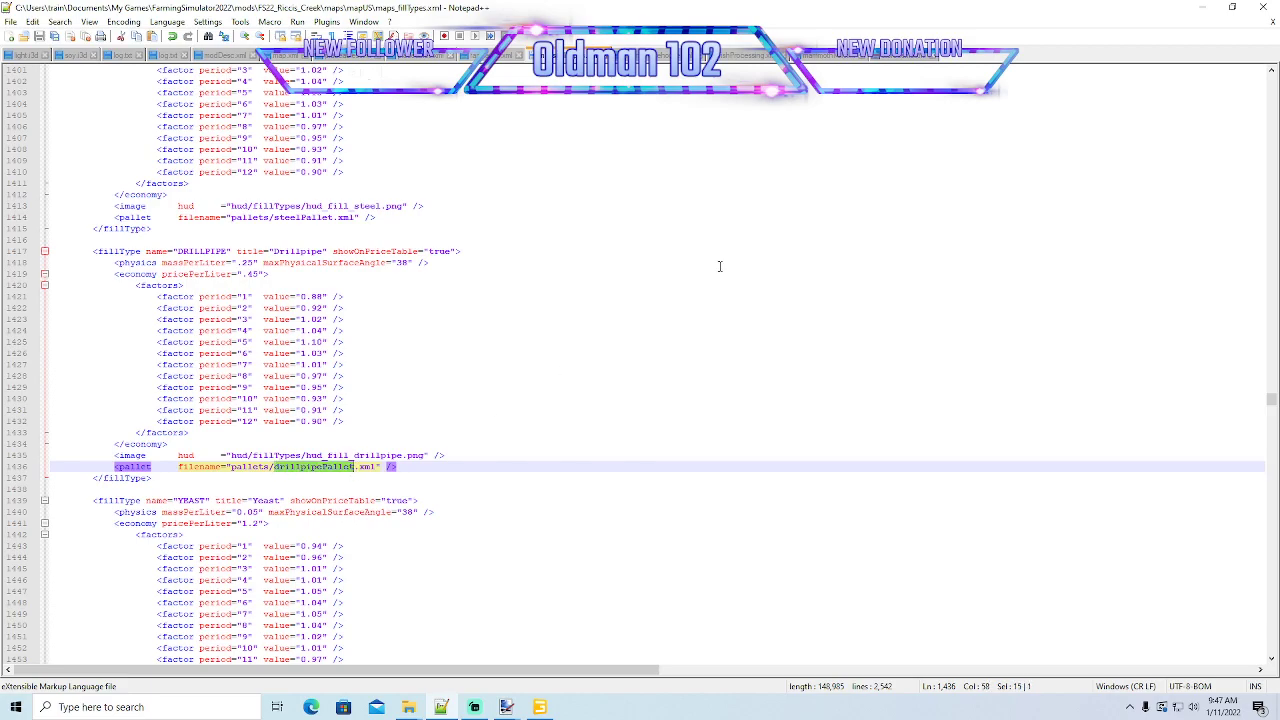
{"action": "key", "text": "ctrl+Tab"}
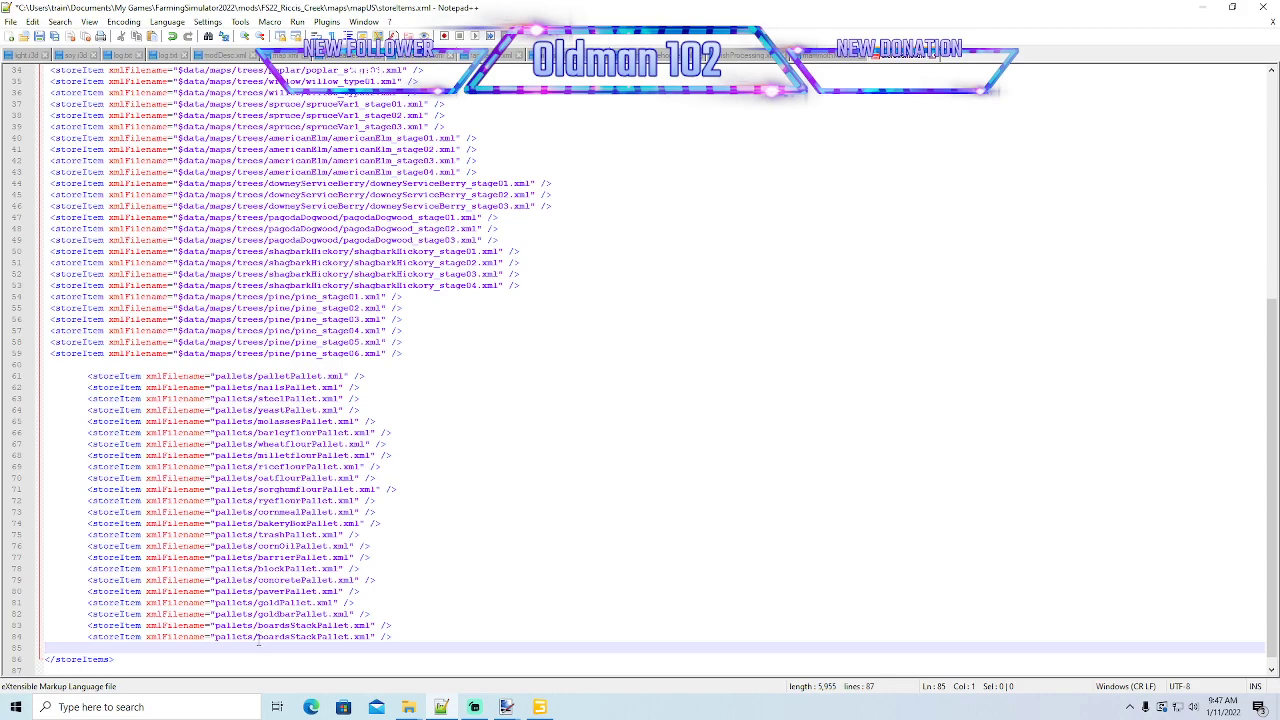
{"action": "left_click_drag", "start_coordinate": [258, 636], "coordinate": [348, 637]}
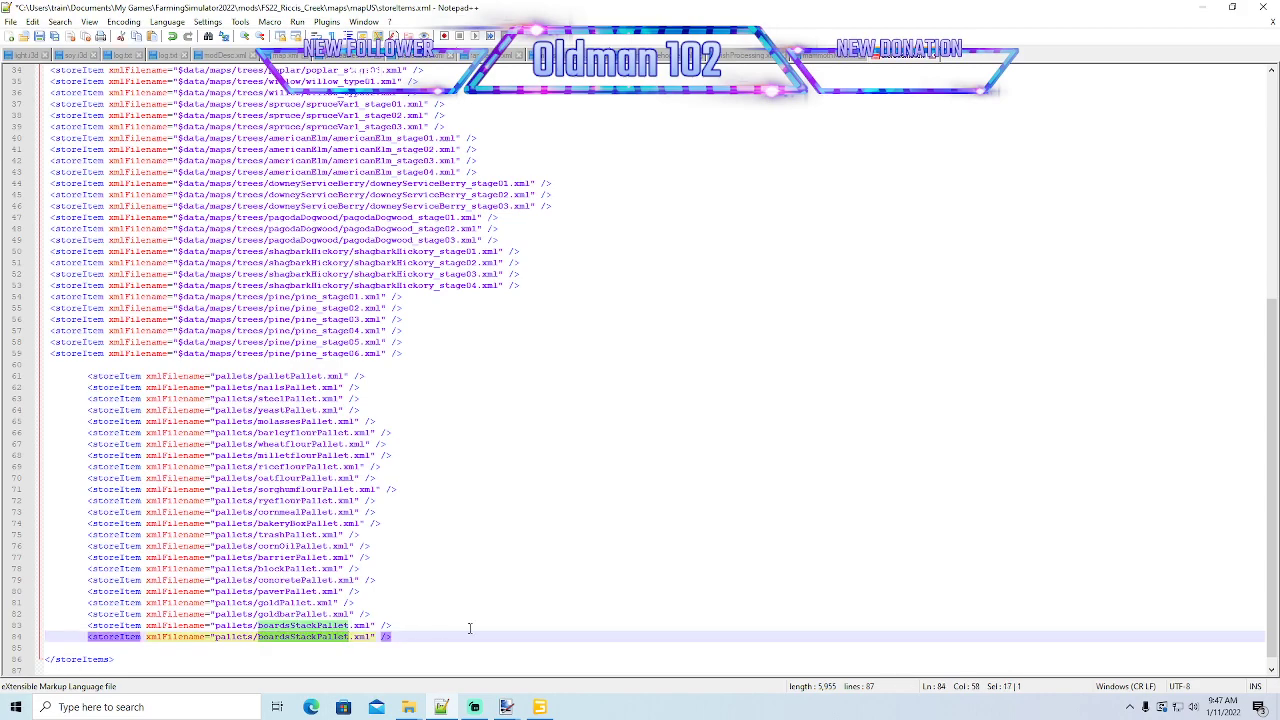
{"action": "key", "text": "ctrl+v"}
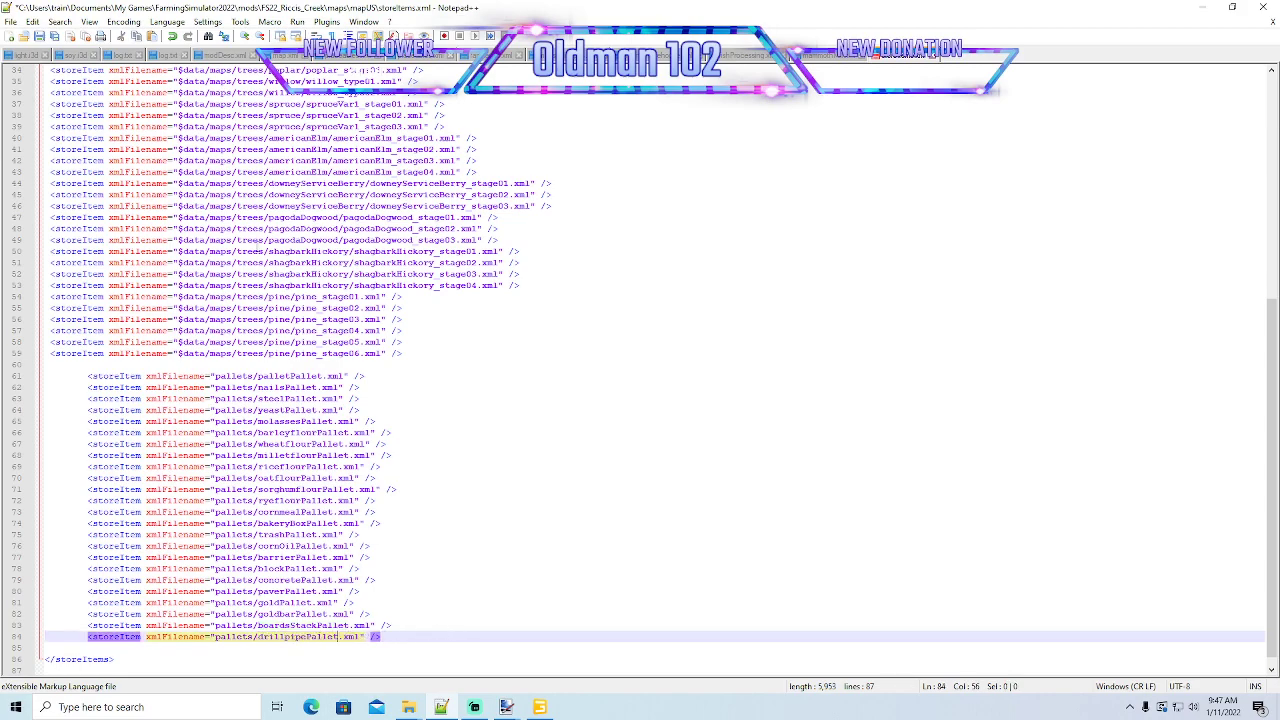
{"action": "left_click", "coordinate": [41, 38]}
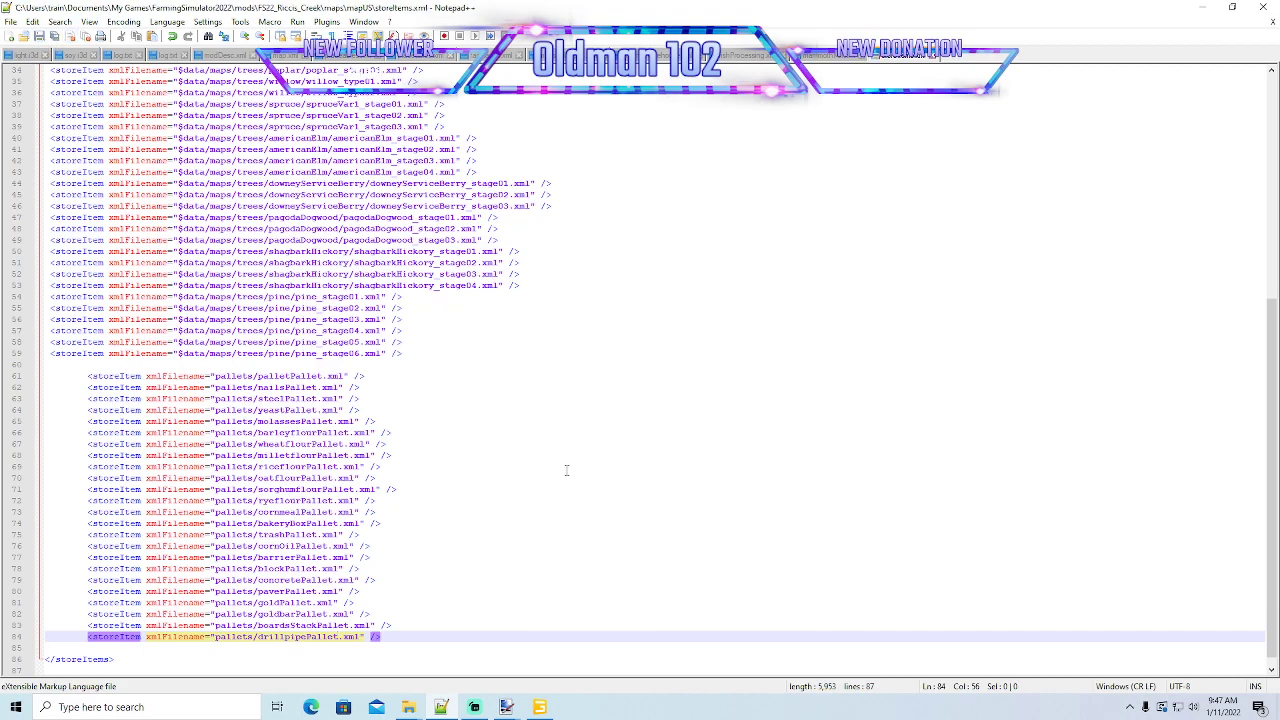
- Review the boards and drillpipe productions in mammothMill.xml and compare the DRILLPIPE output with its fill type name and pallet path
{"action": "left_click", "coordinate": [1203, 7]}
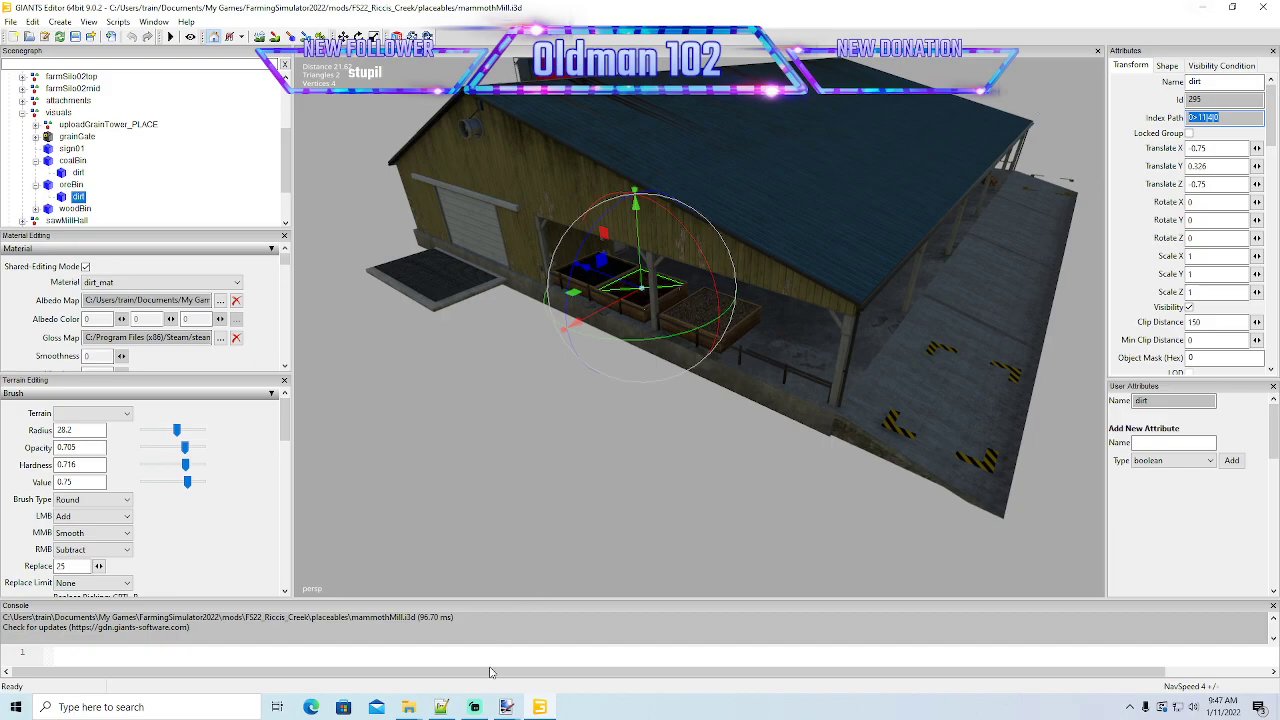
{"action": "left_click", "coordinate": [452, 706]}
{"action": "left_click", "coordinate": [830, 57]}
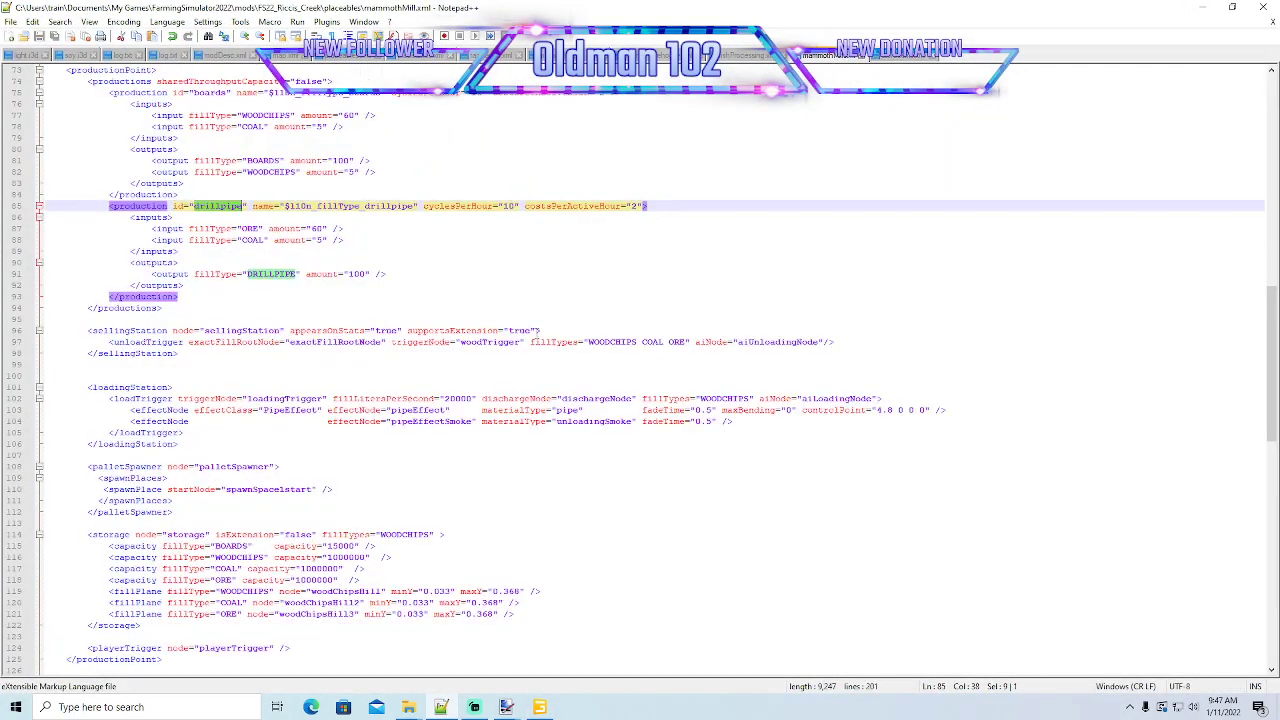
{"action": "scroll", "coordinate": [298, 213], "scroll_direction": "up", "scroll_amount": 2}
{"action": "left_click", "coordinate": [125, 161]}
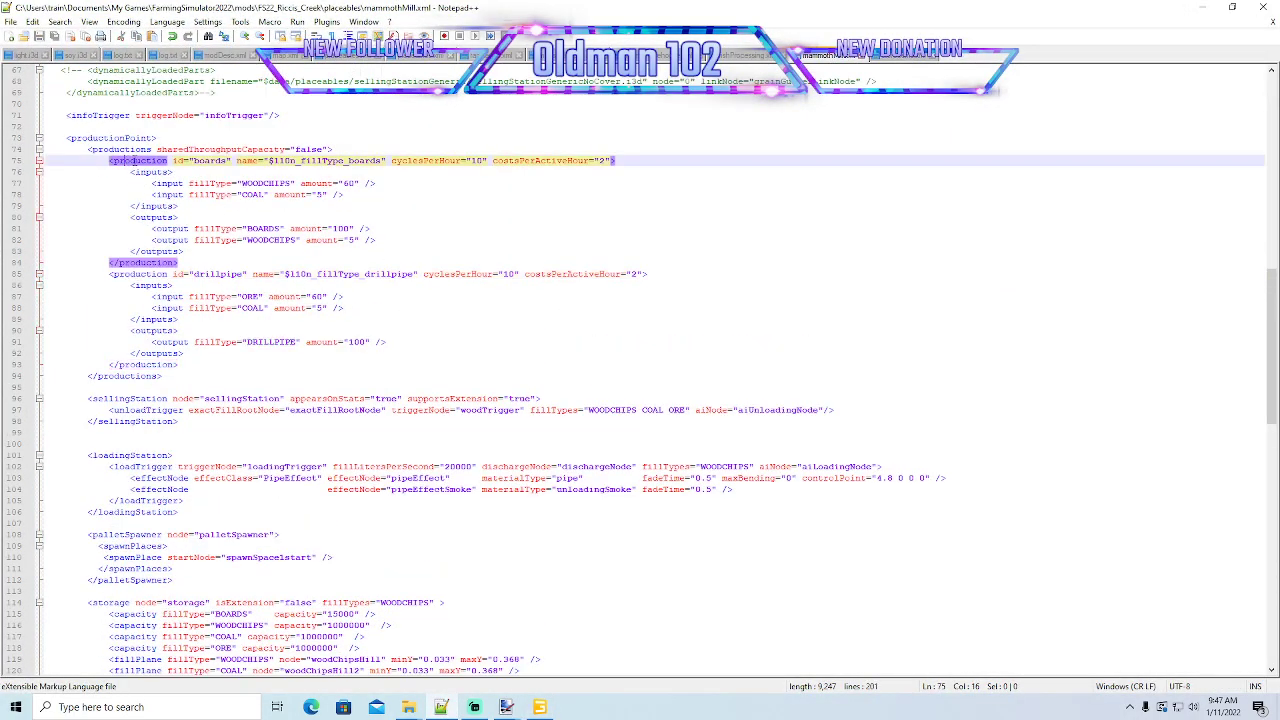
{"action": "left_click", "coordinate": [141, 274]}
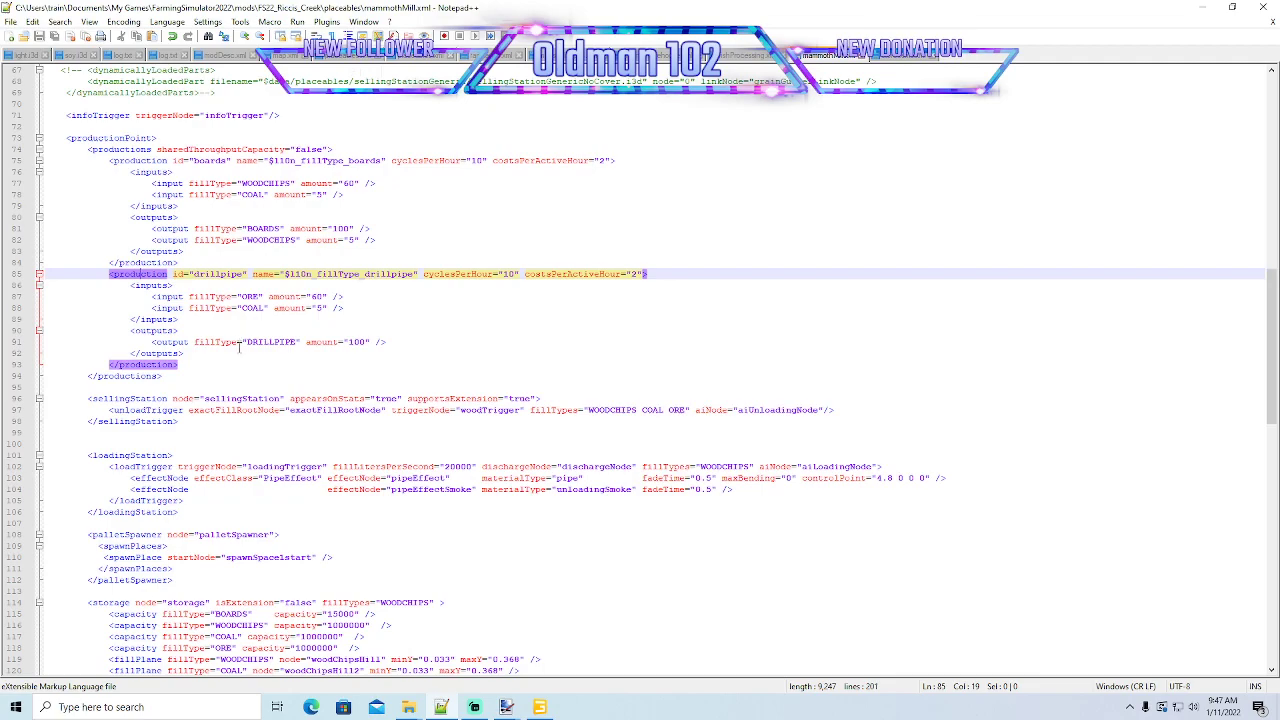
{"action": "left_click", "coordinate": [260, 342]}
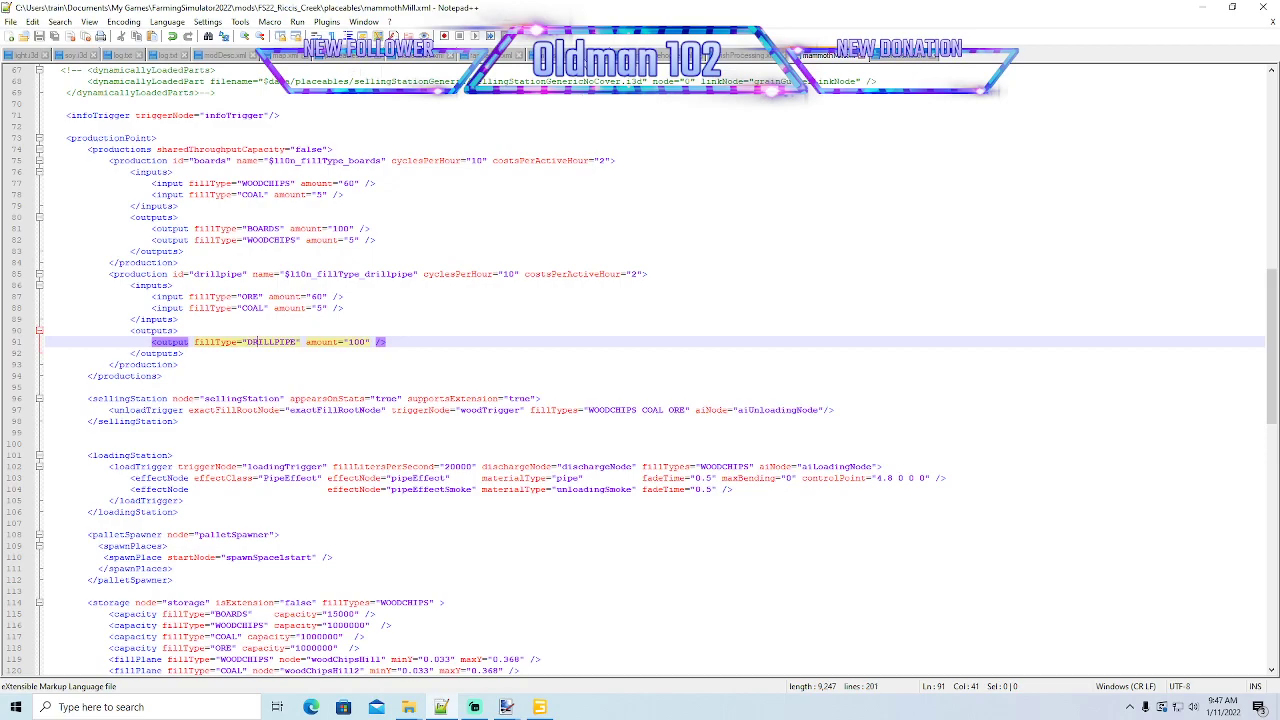
{"action": "key", "text": "ctrl+Tab"}
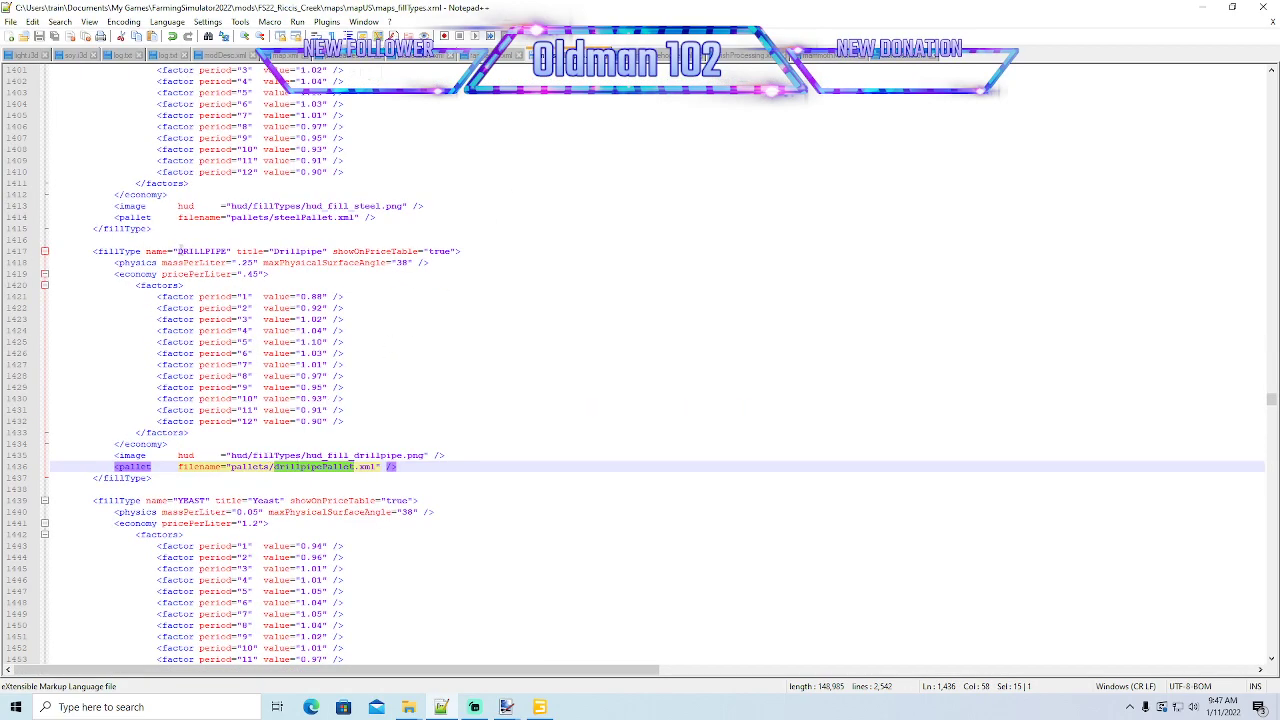
{"action": "double_click", "coordinate": [180, 251]}
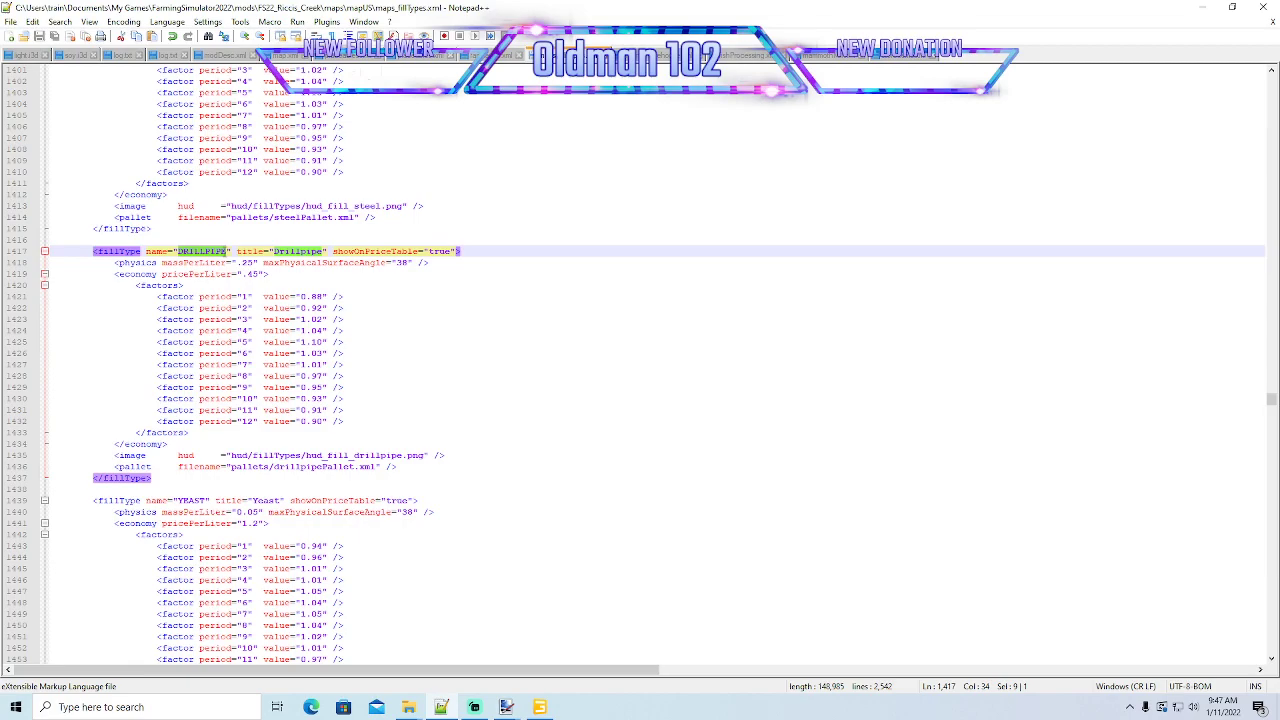
{"action": "left_click_drag", "start_coordinate": [230, 467], "coordinate": [376, 468]}
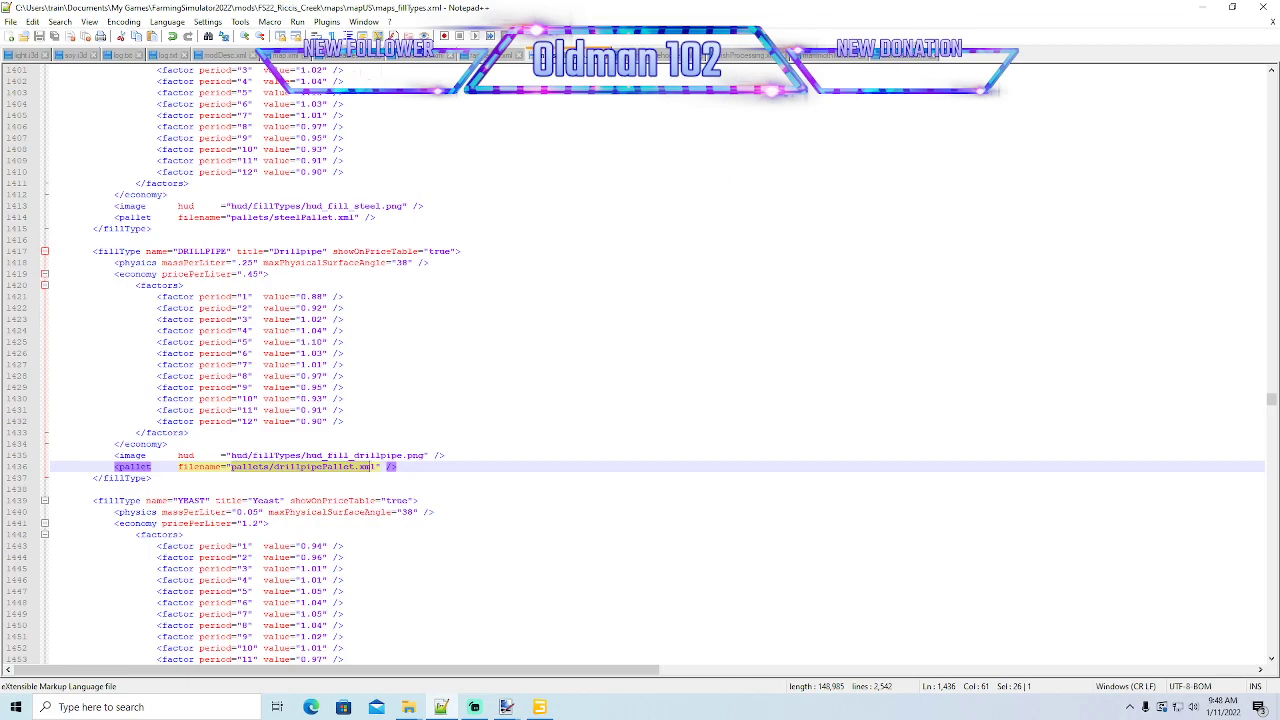
- Review the unload trigger fill types, load trigger fill type and pallet spawner node in mammothMill.xml
{"action": "left_click", "coordinate": [842, 58]}
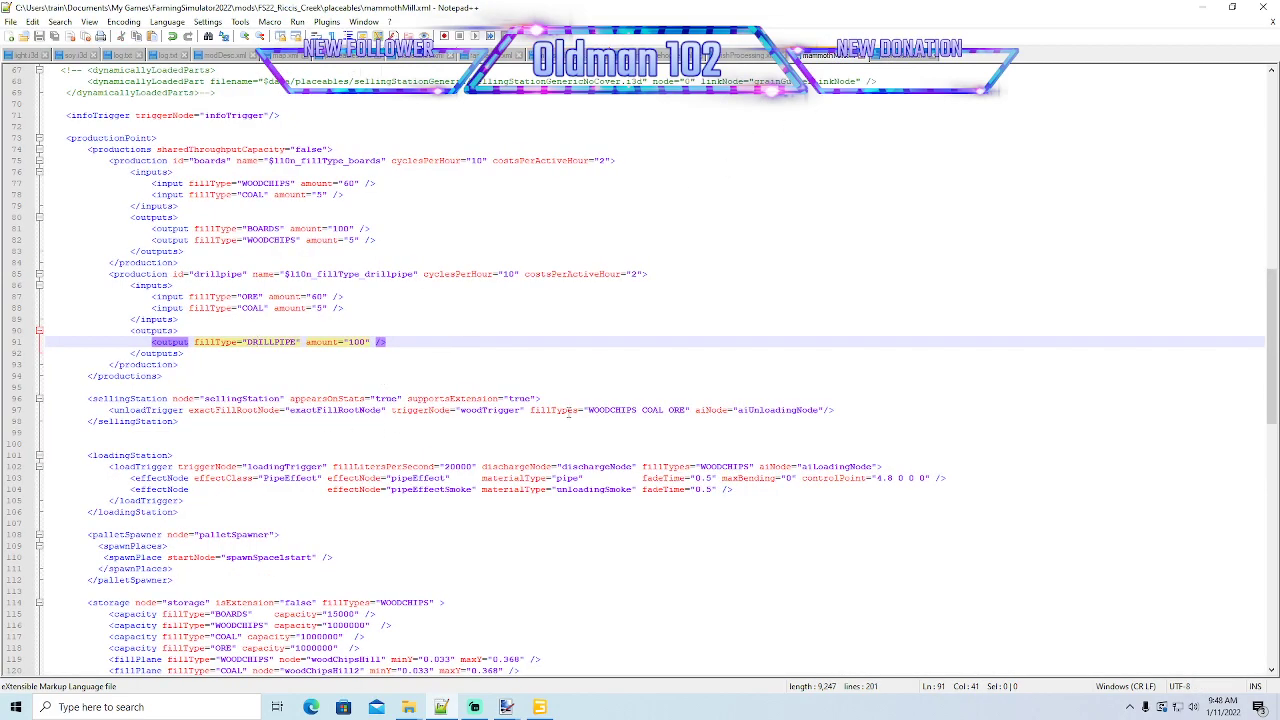
{"action": "left_click", "coordinate": [651, 411]}
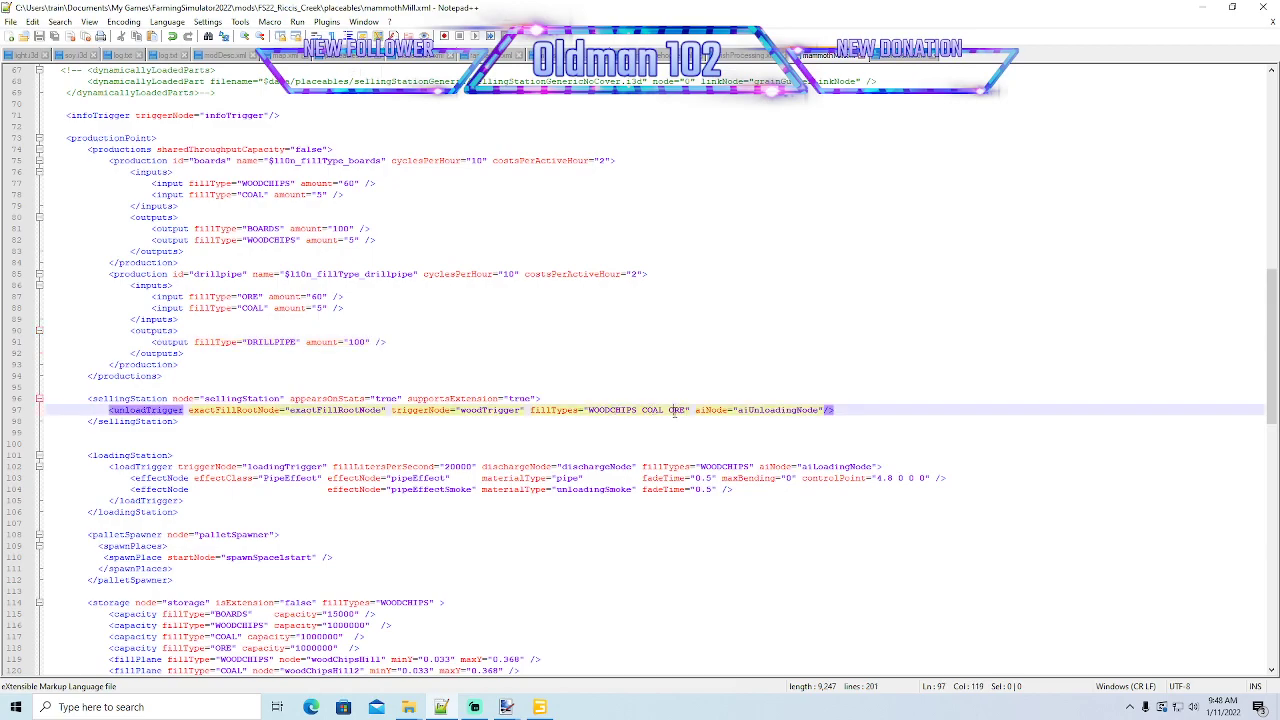
{"action": "left_click", "coordinate": [733, 467]}
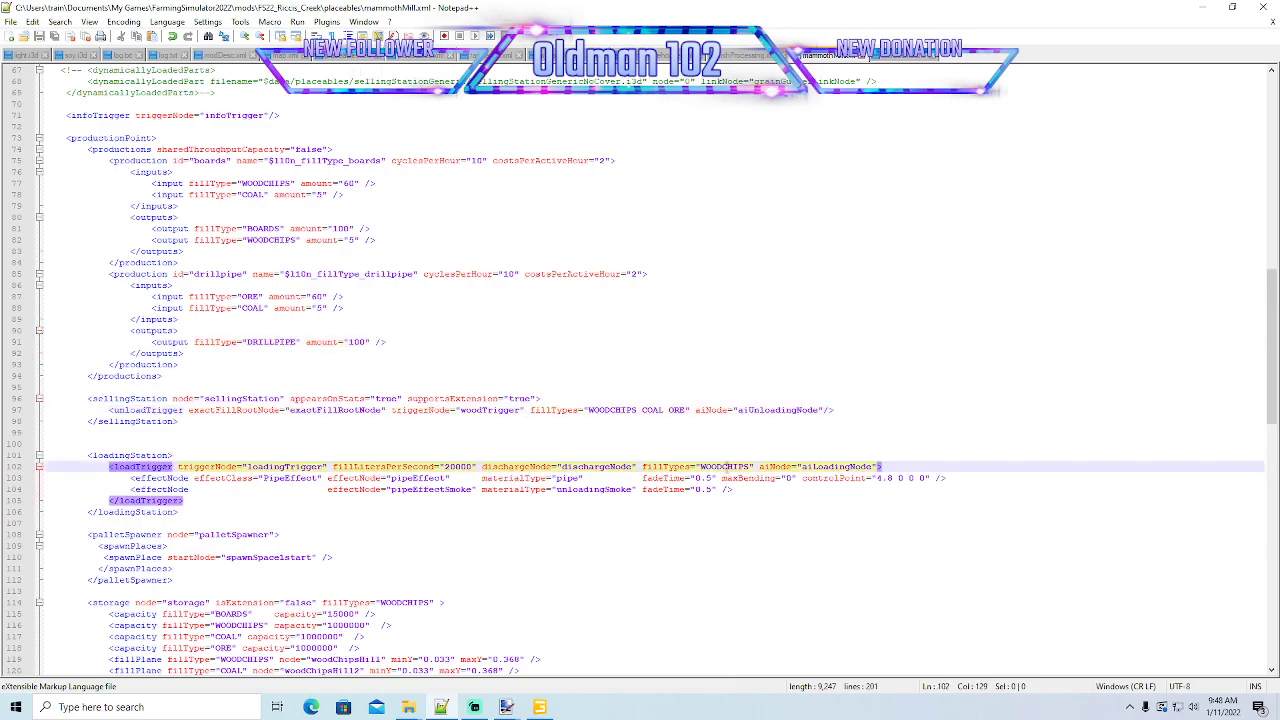
{"action": "left_click", "coordinate": [224, 535]}
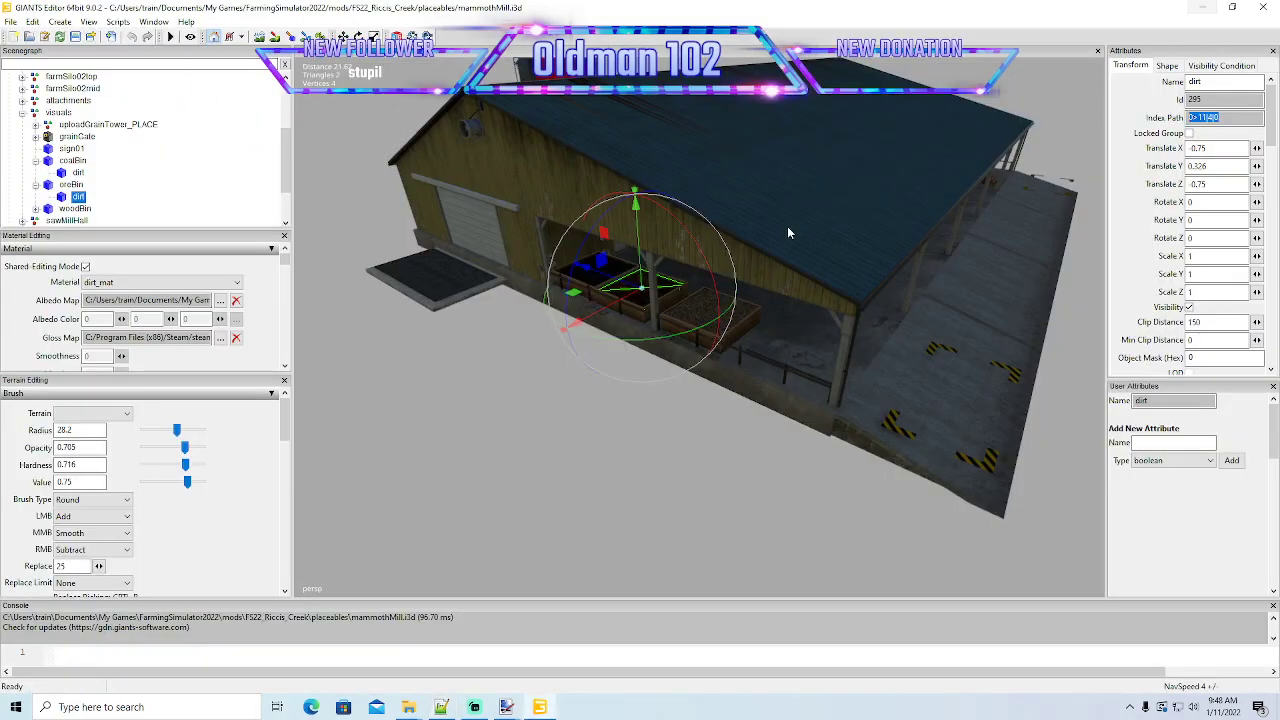
- Switch to GIANTS Editor, save mammothMill.i3d and close the editor
{"action": "left_click", "coordinate": [1203, 7]}
{"action": "left_click_drag", "start_coordinate": [626, 340], "coordinate": [577, 396], "text": "alt"}
{"action": "scroll", "coordinate": [579, 388], "scroll_direction": "down", "scroll_amount": 4}
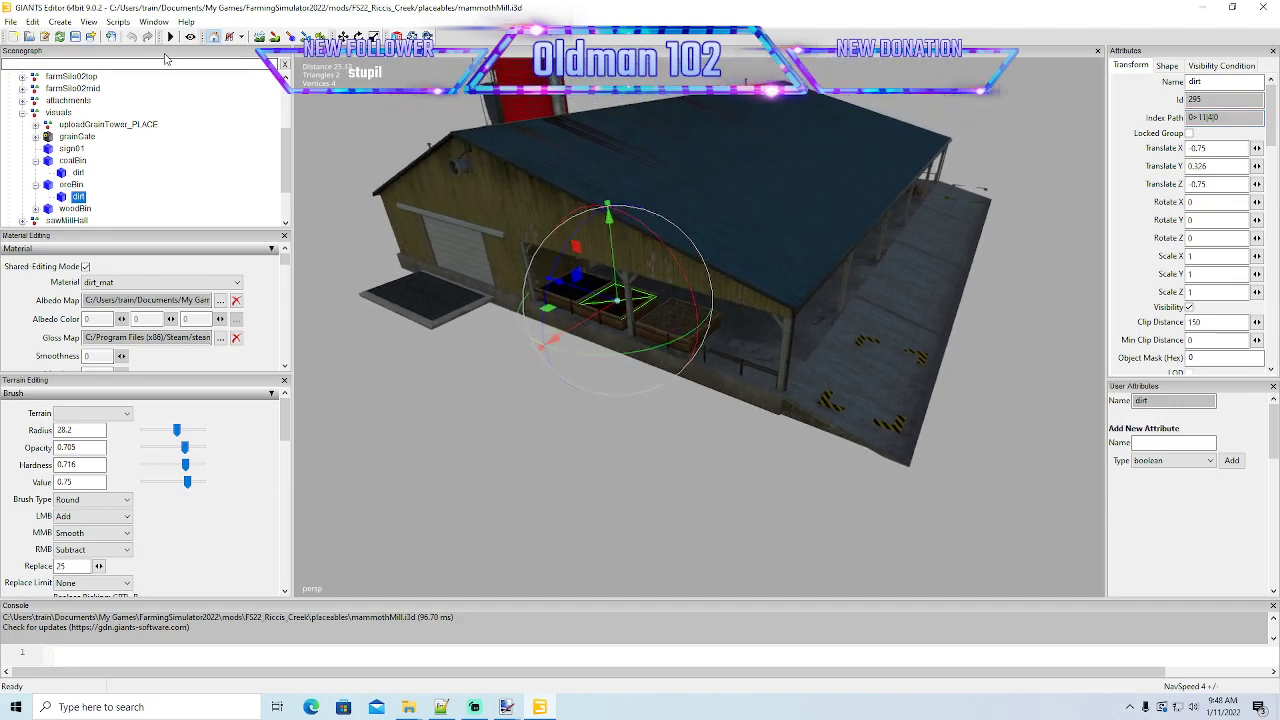
{"action": "left_click", "coordinate": [77, 37]}
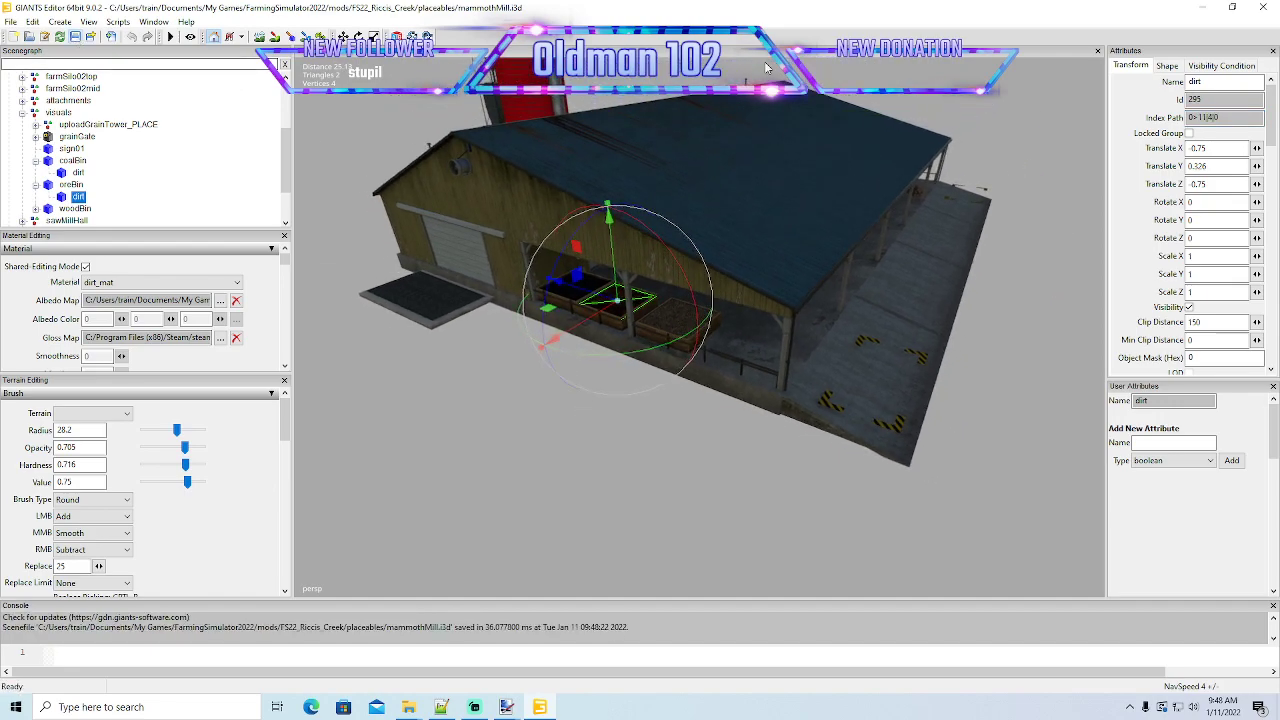
{"action": "left_click", "coordinate": [1258, 9]}
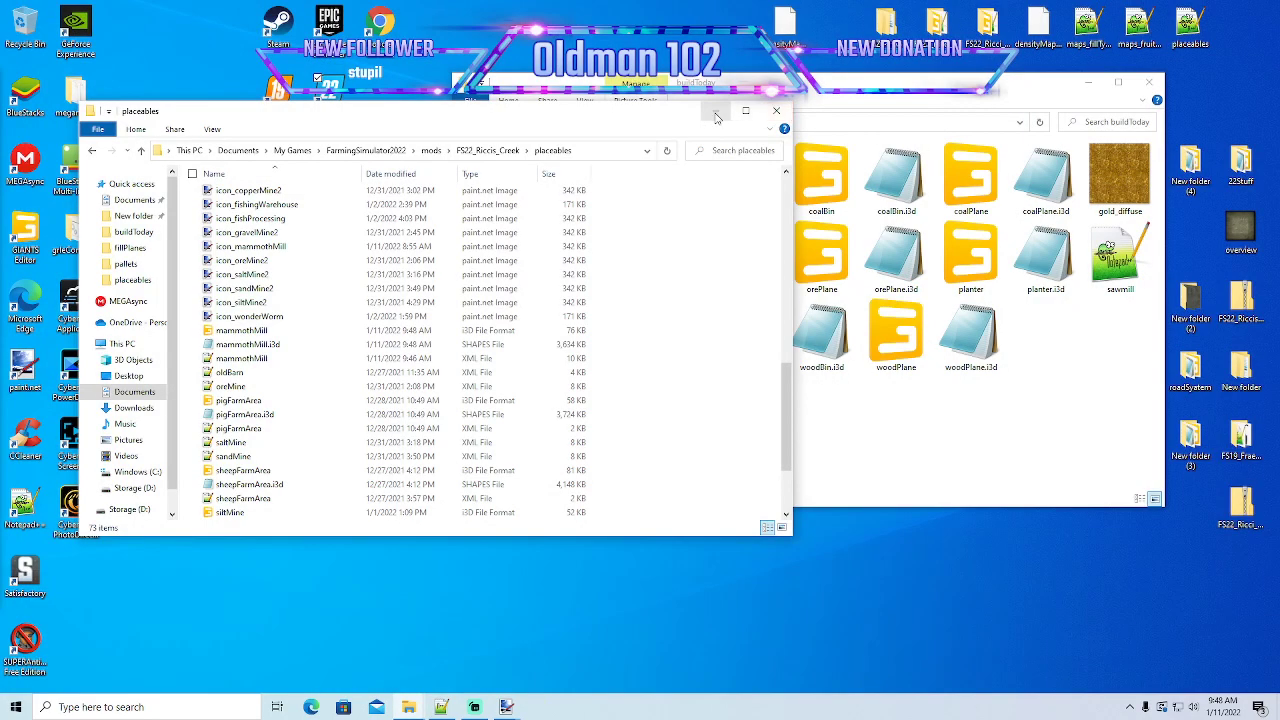
- Clear the open folder windows from the desktop and launch Farming Simulator 22 through to its main menu
{"action": "left_click", "coordinate": [716, 114]}
{"action": "left_click", "coordinate": [1088, 81]}
{"action": "right_click", "coordinate": [332, 95]}
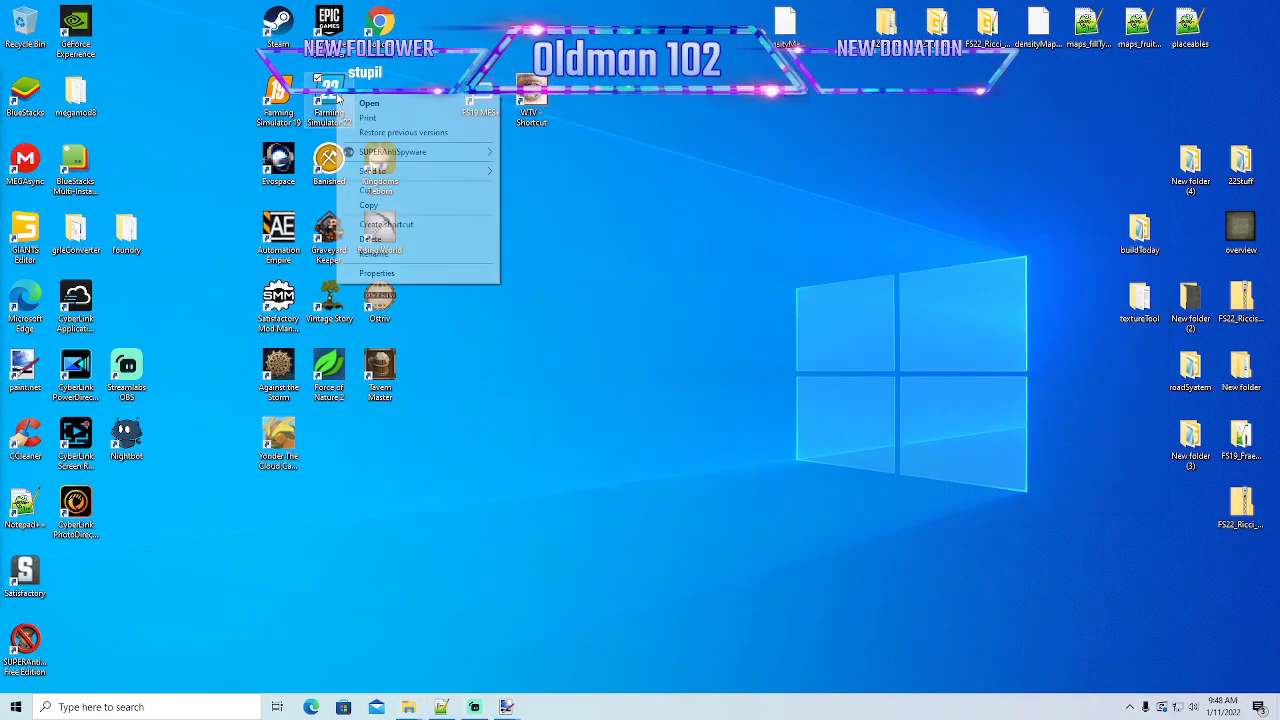
{"action": "left_click", "coordinate": [369, 103]}
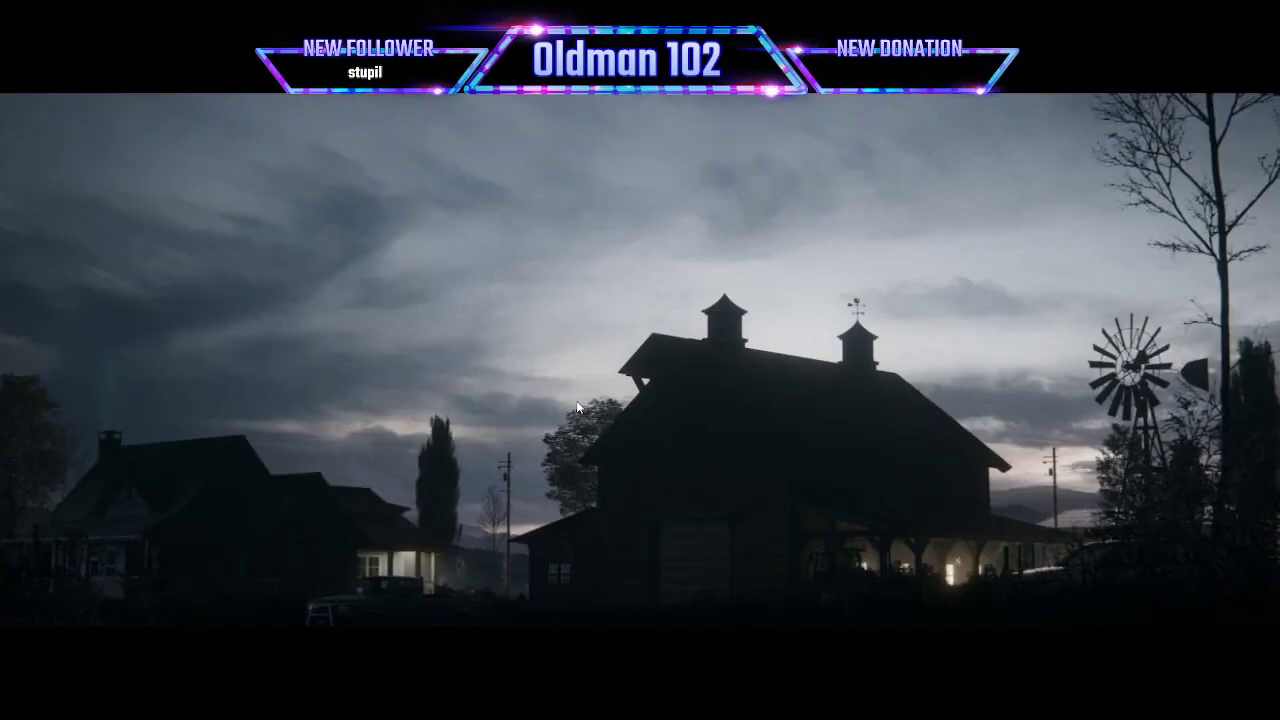
{"action": "left_click", "coordinate": [576, 401]}
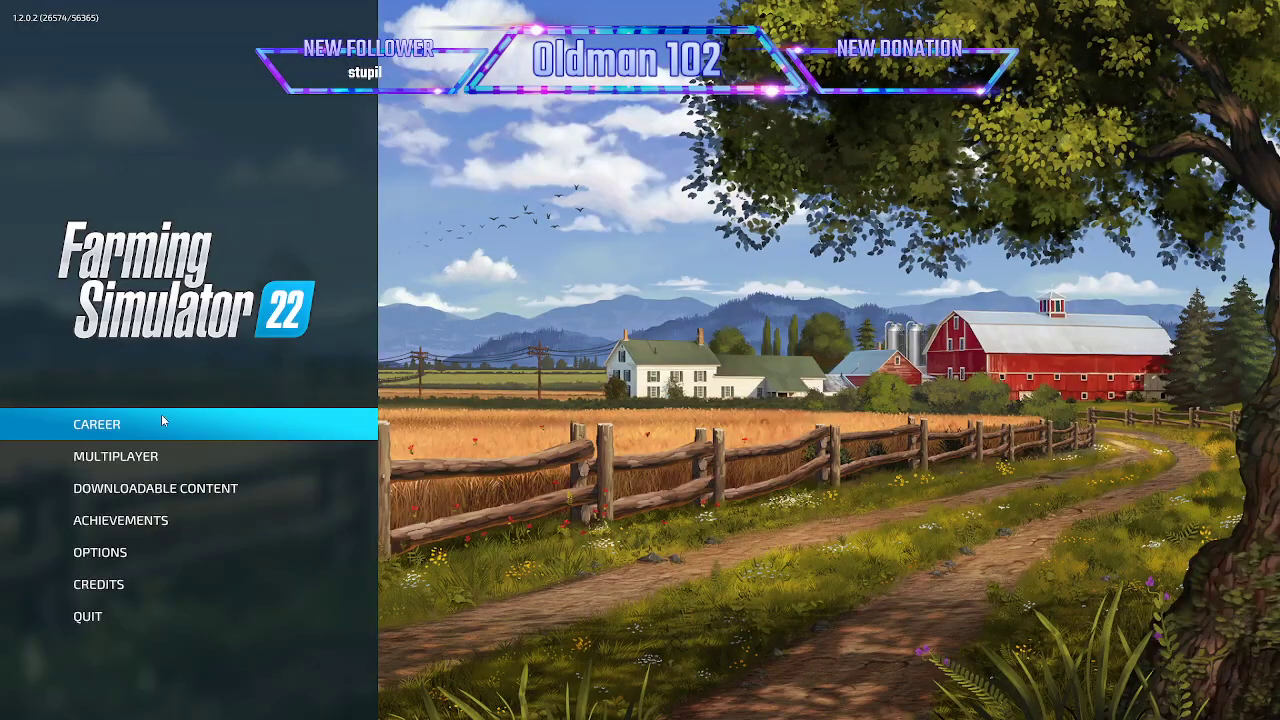
- Start a new career game in an empty save slot on the Riccis Creek map
{"action": "left_click", "coordinate": [163, 419]}
{"action": "scroll", "coordinate": [347, 421], "scroll_direction": "down", "scroll_amount": 3}
{"action": "left_click", "coordinate": [337, 545]}
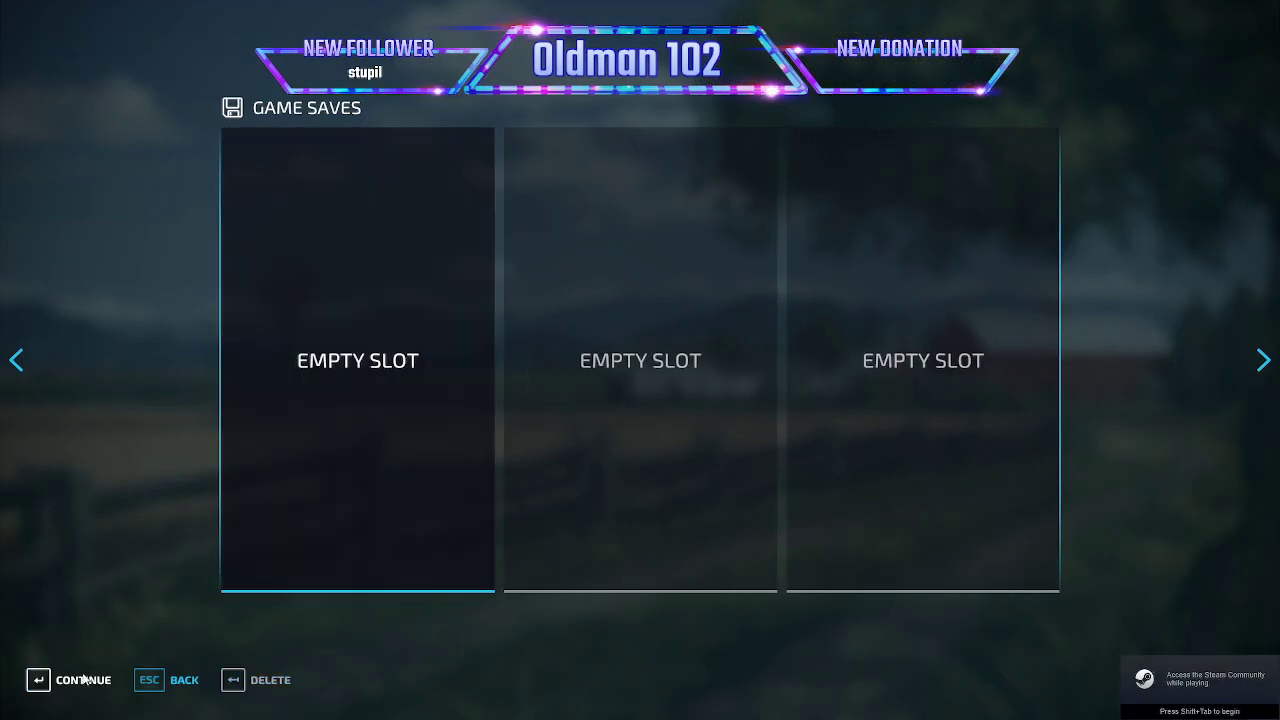
{"action": "left_click", "coordinate": [287, 536]}
{"action": "scroll", "coordinate": [272, 556], "scroll_direction": "down", "scroll_amount": 4}
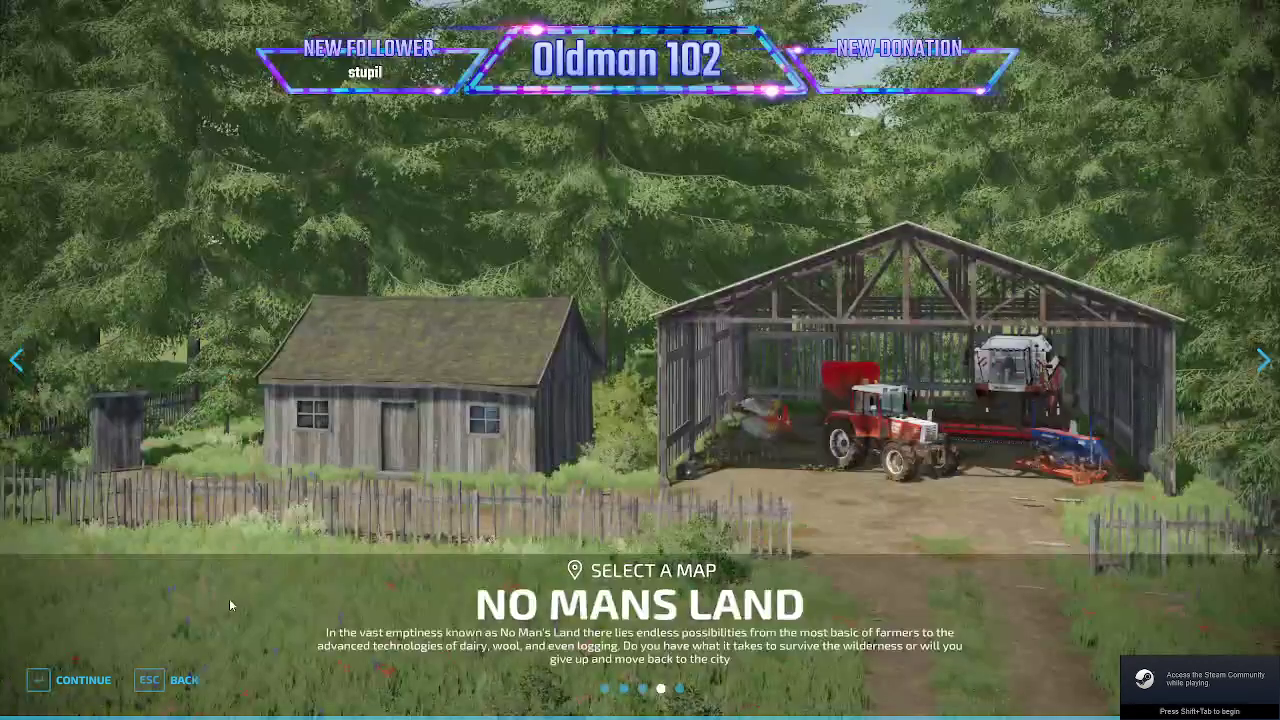
{"action": "left_click", "coordinate": [83, 682]}
{"action": "left_click", "coordinate": [83, 682]}
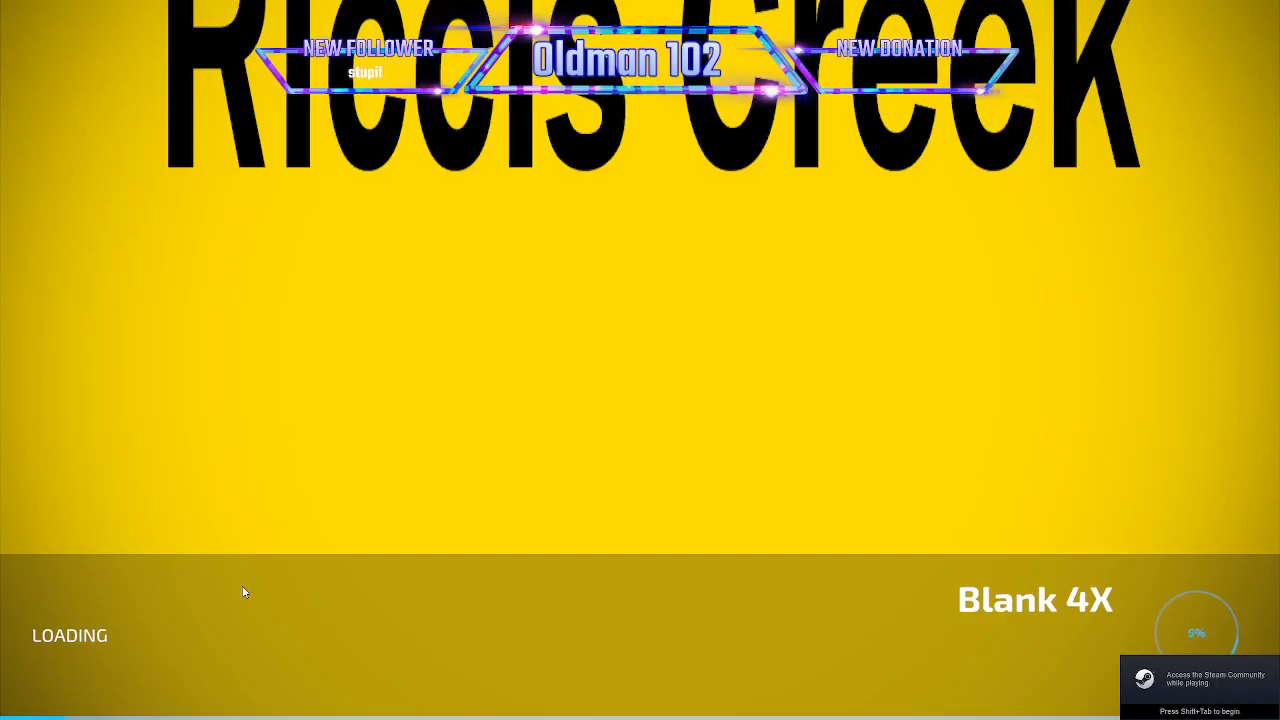
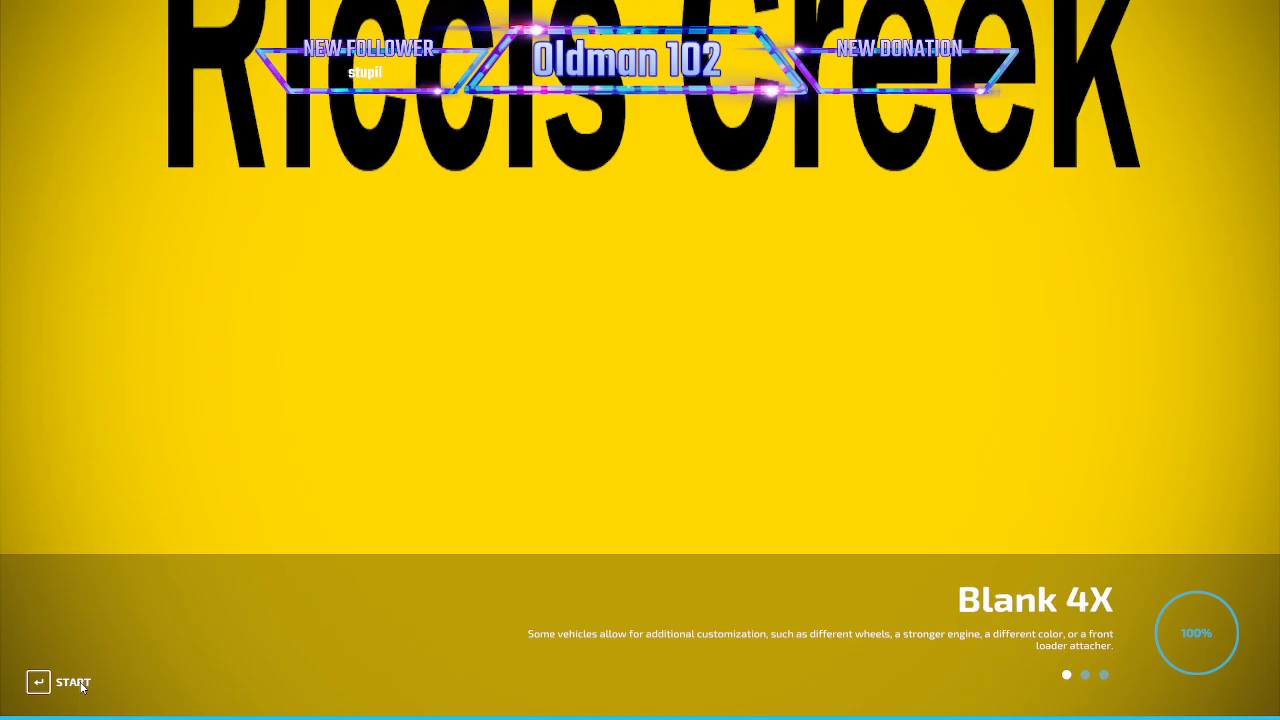
- Enter the loaded Riccis Creek game and add 2000000 to the farm's money with Power Tools
{"action": "left_click", "coordinate": [84, 684]}
{"action": "key", "text": "Escape"}
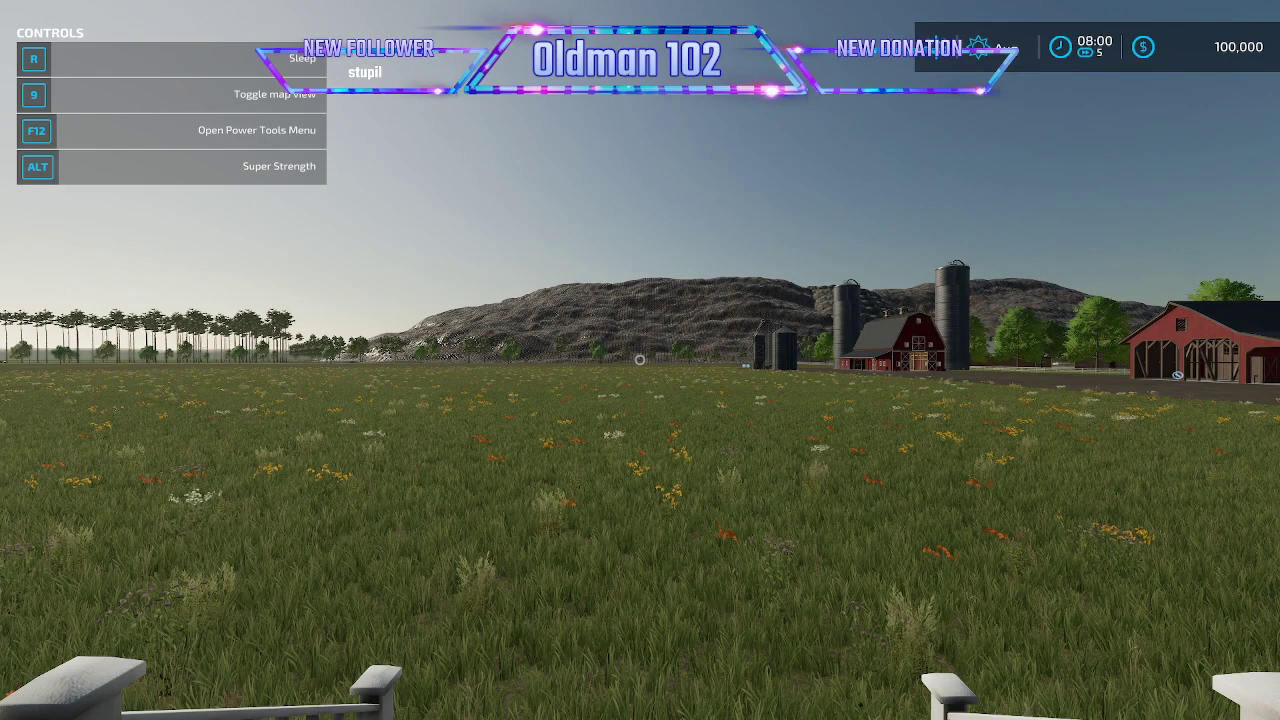
{"action": "key", "text": "F12"}
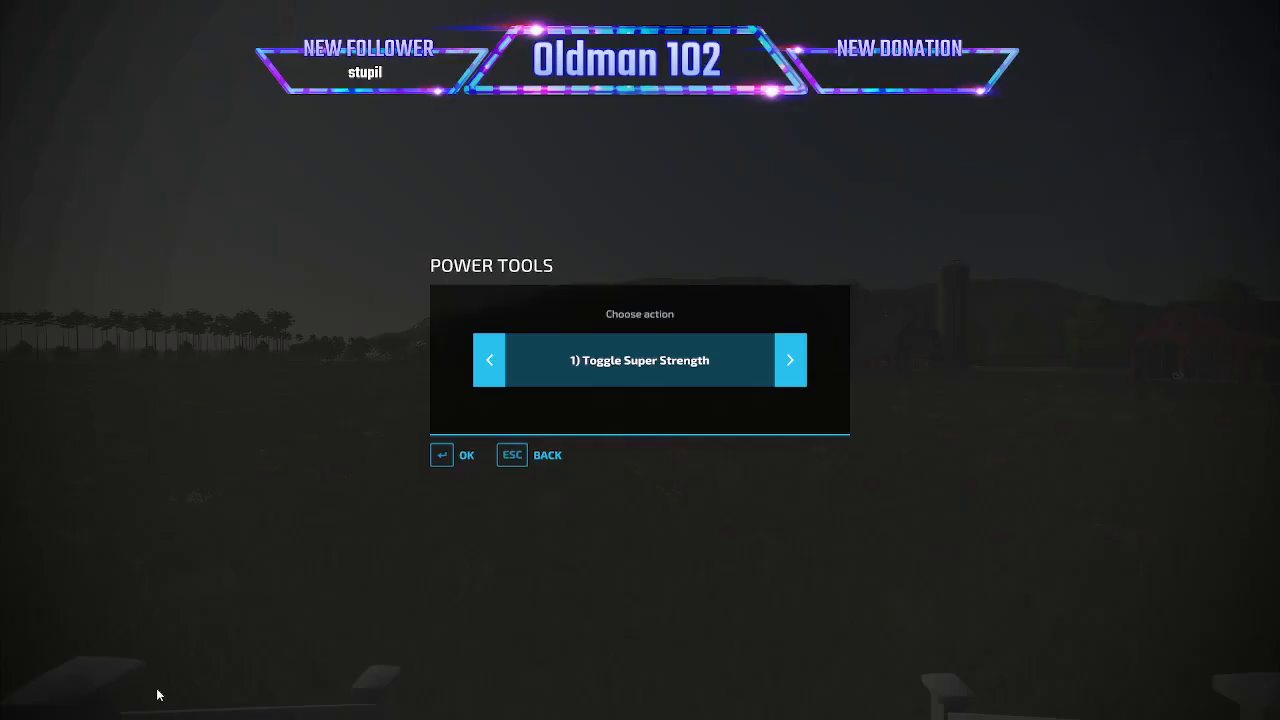
{"action": "left_click", "coordinate": [490, 366]}
{"action": "left_click", "coordinate": [490, 366]}
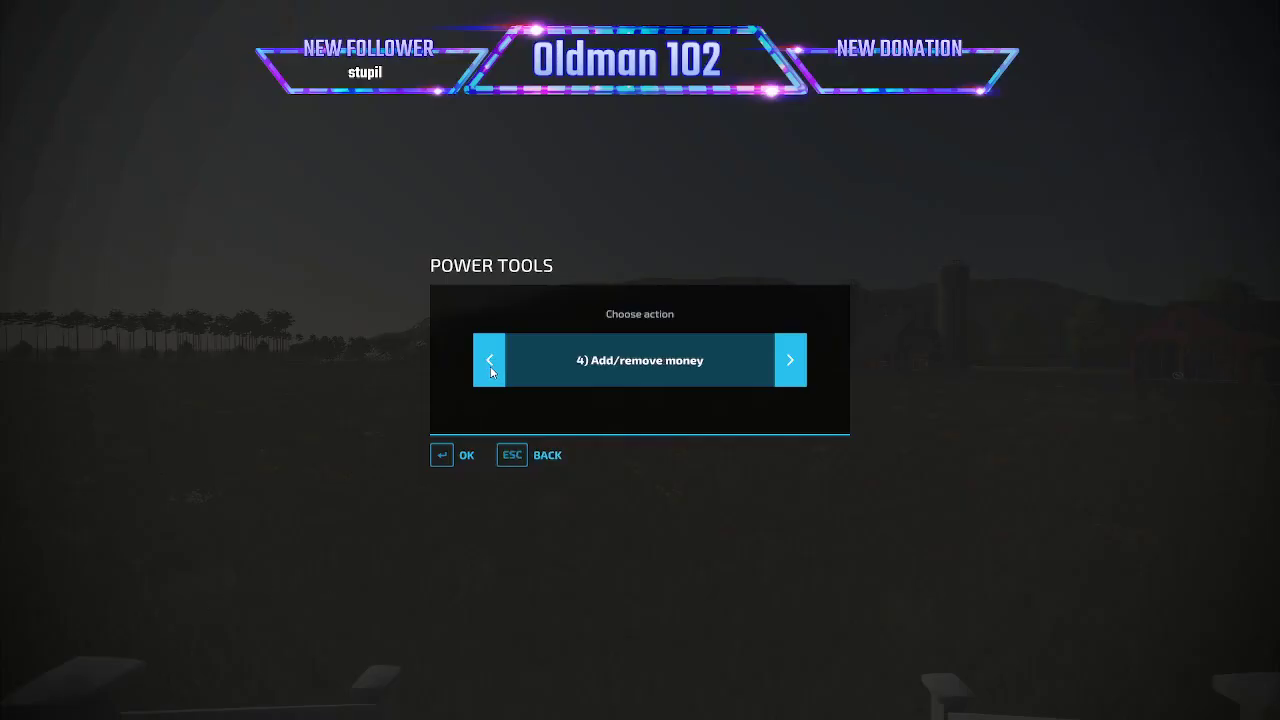
{"action": "left_click", "coordinate": [465, 456]}
{"action": "type", "text": "2000000"}
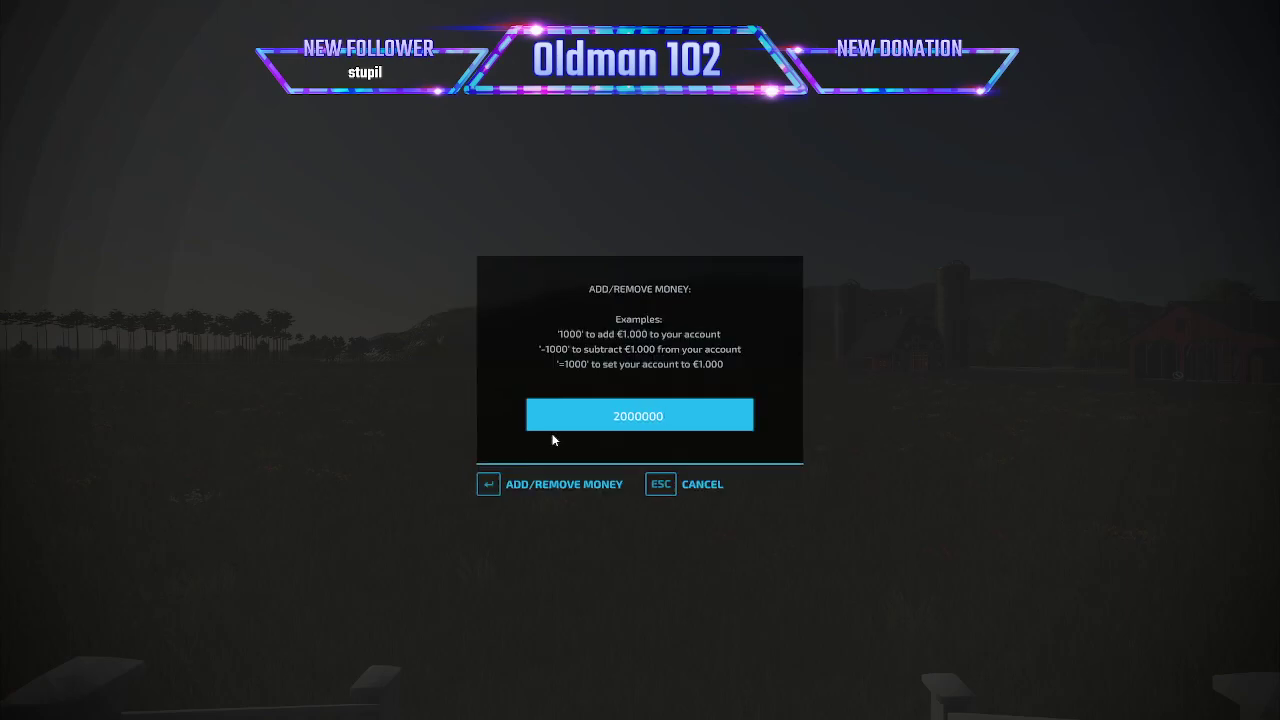
{"action": "key", "text": "Return"}
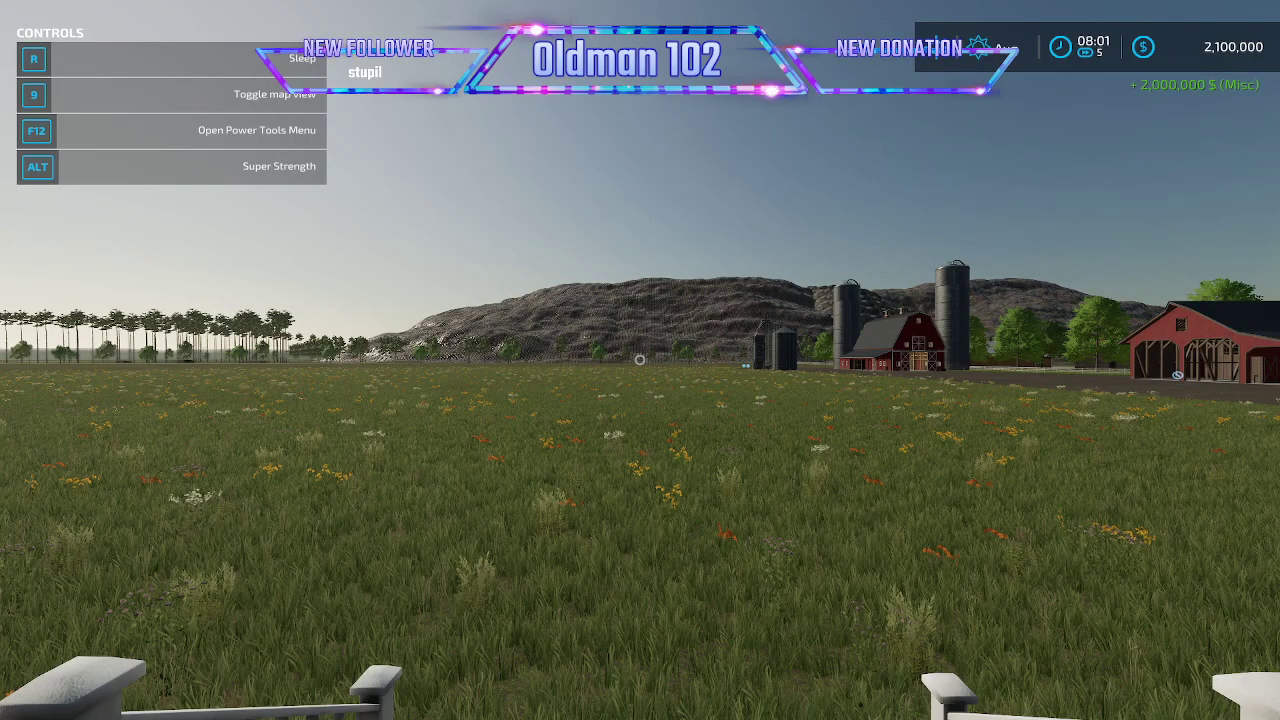
- Walk out onto the field and try to place the Mammoth Mill from the production factories in construction mode
{"action": "key", "text": "w"}
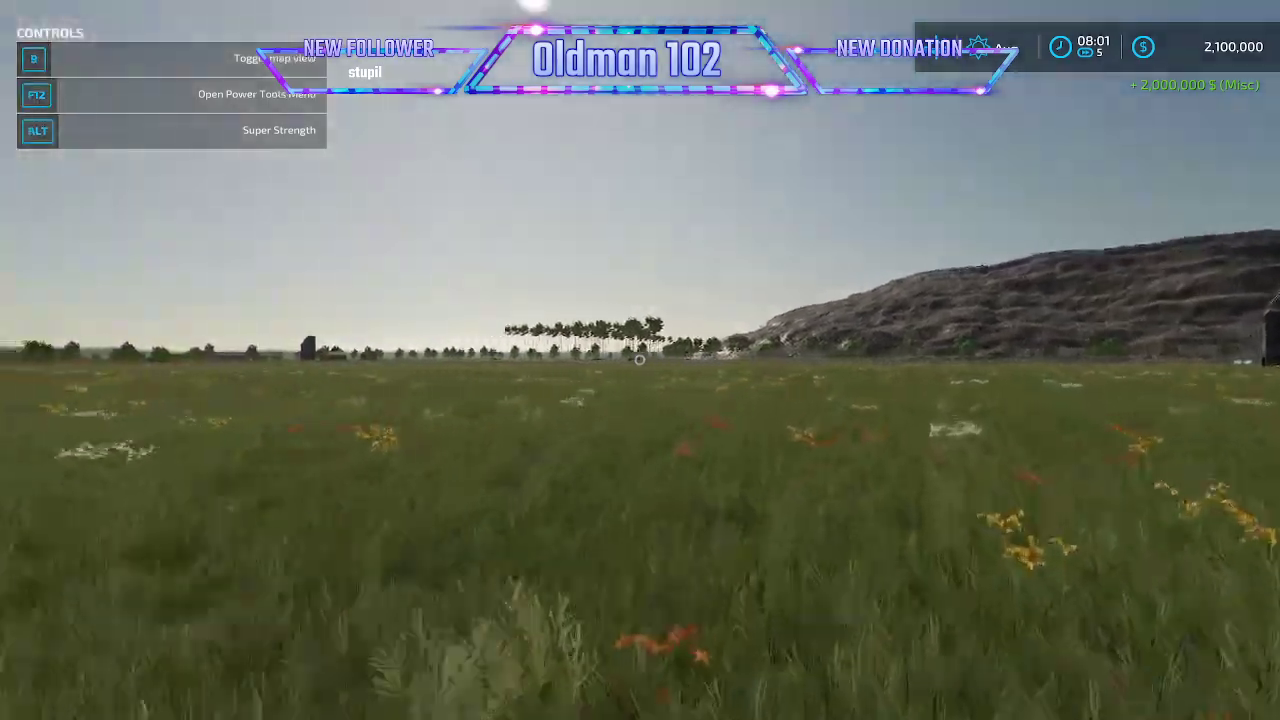
{"action": "key", "text": "p"}
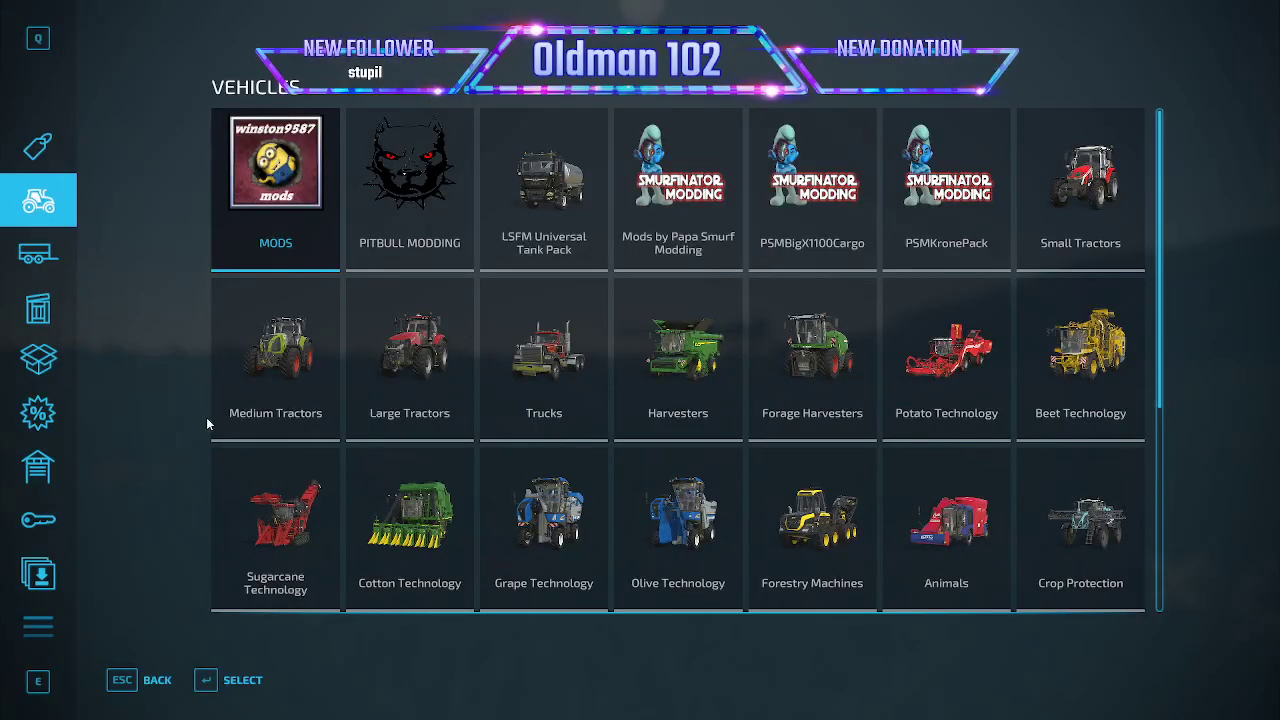
{"action": "left_click", "coordinate": [40, 622]}
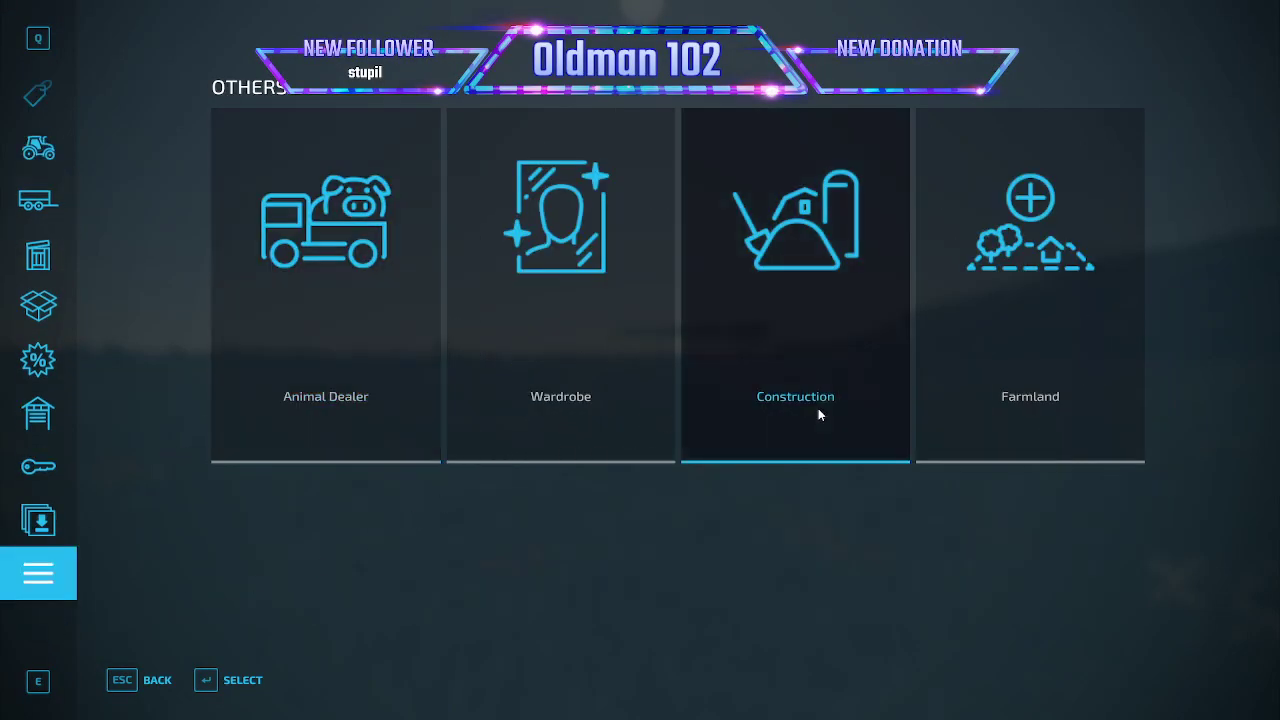
{"action": "left_click", "coordinate": [761, 426]}
{"action": "left_click", "coordinate": [472, 505]}
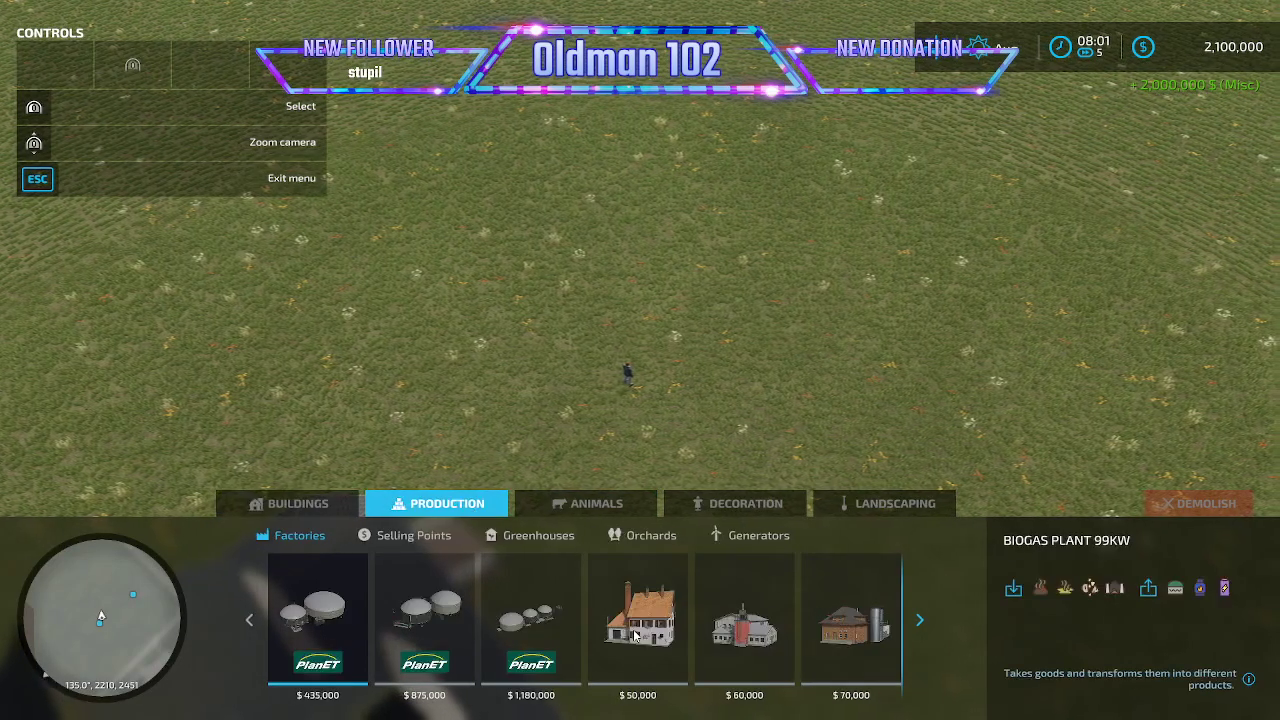
{"action": "scroll", "coordinate": [625, 637], "scroll_direction": "down", "scroll_amount": 15}
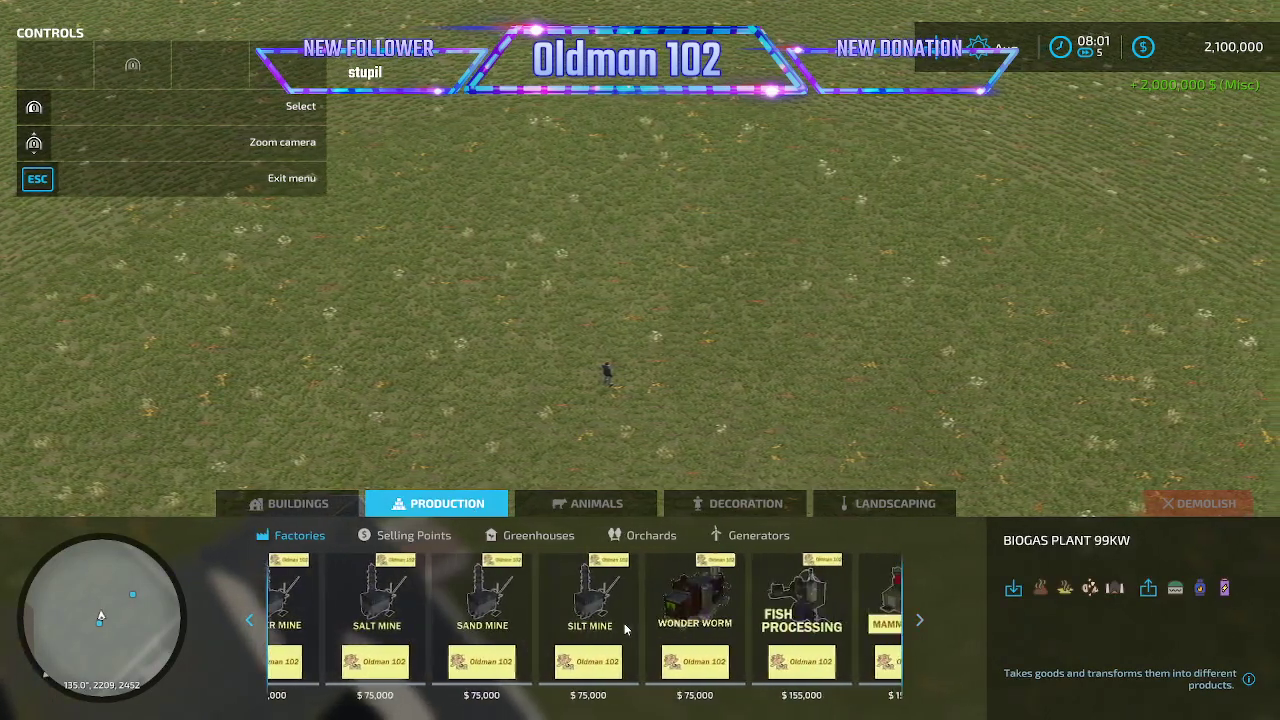
{"action": "left_click", "coordinate": [857, 598]}
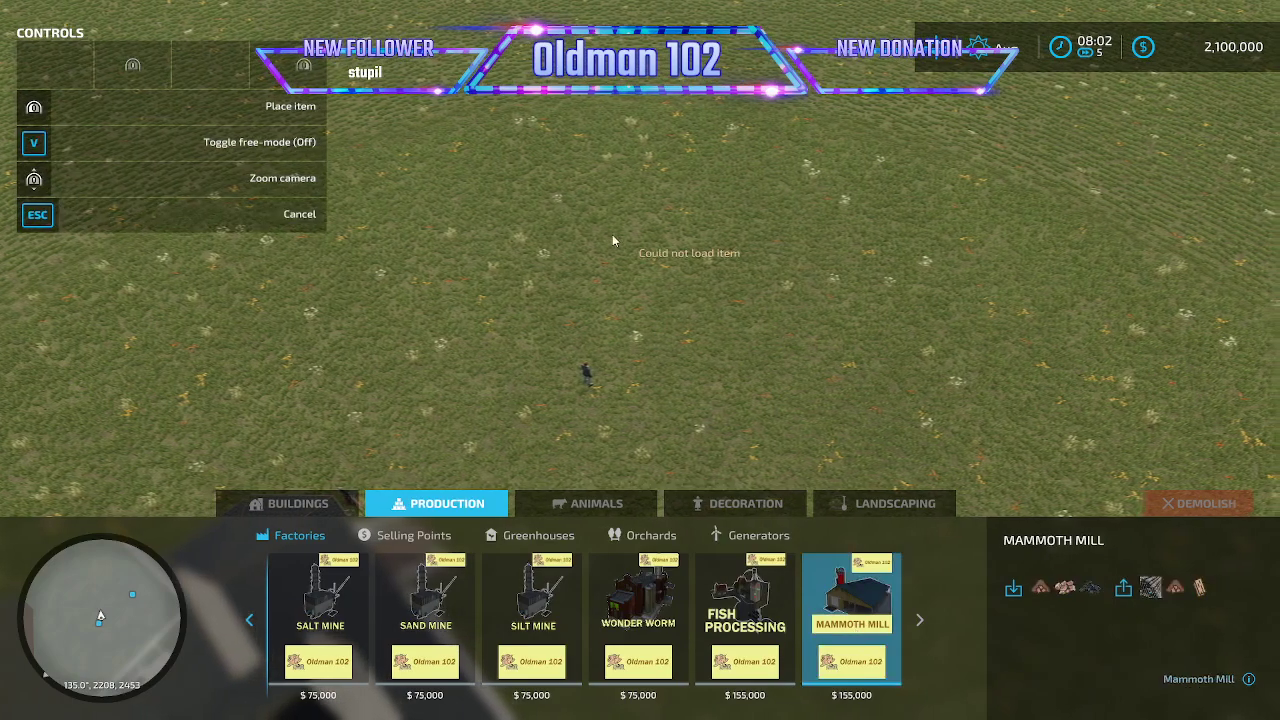
{"action": "key", "text": "Escape"}
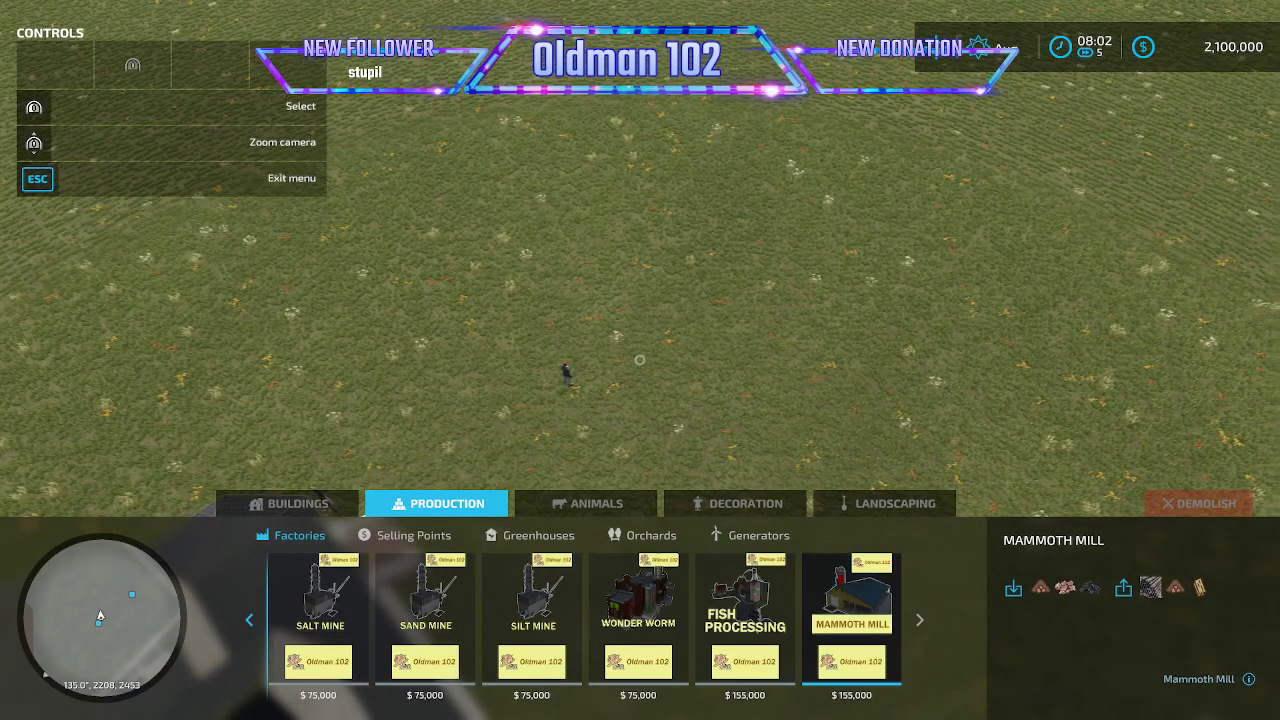
- Leave construction mode and quit the current game without saving
{"action": "key", "text": "Escape"}
{"action": "key", "text": "Escape"}
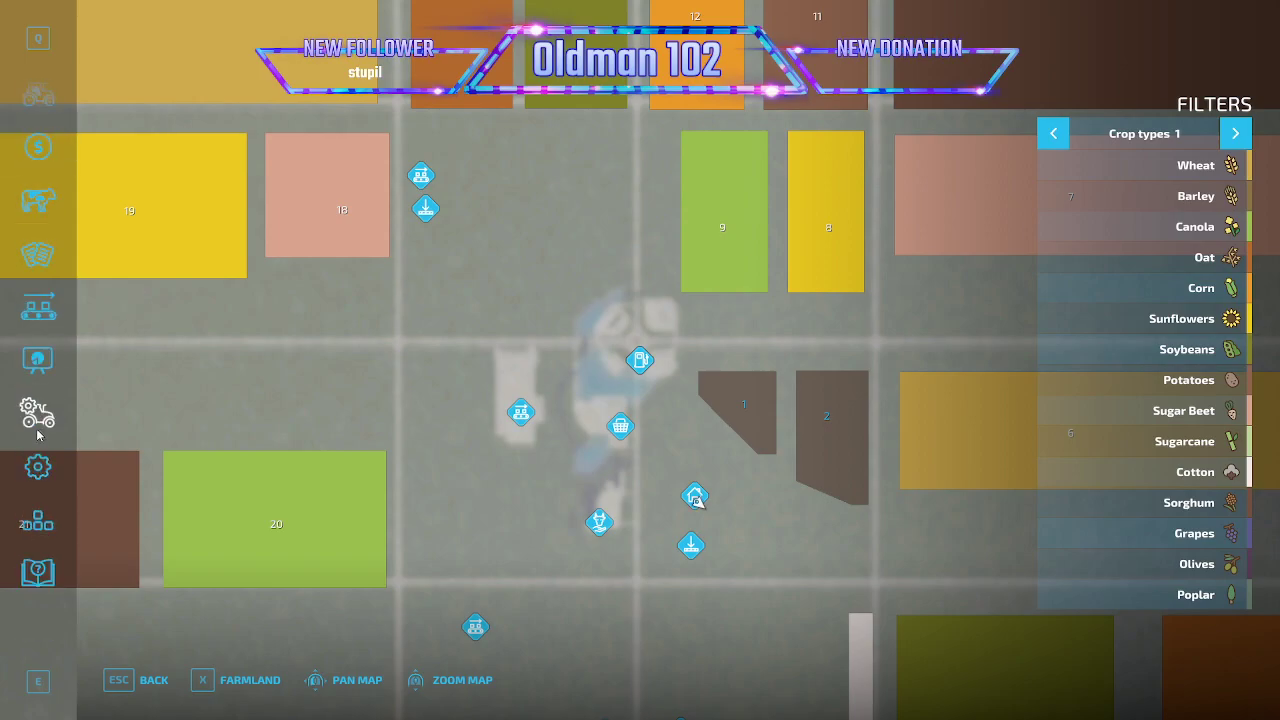
{"action": "left_click", "coordinate": [39, 413]}
{"action": "left_click", "coordinate": [388, 680]}
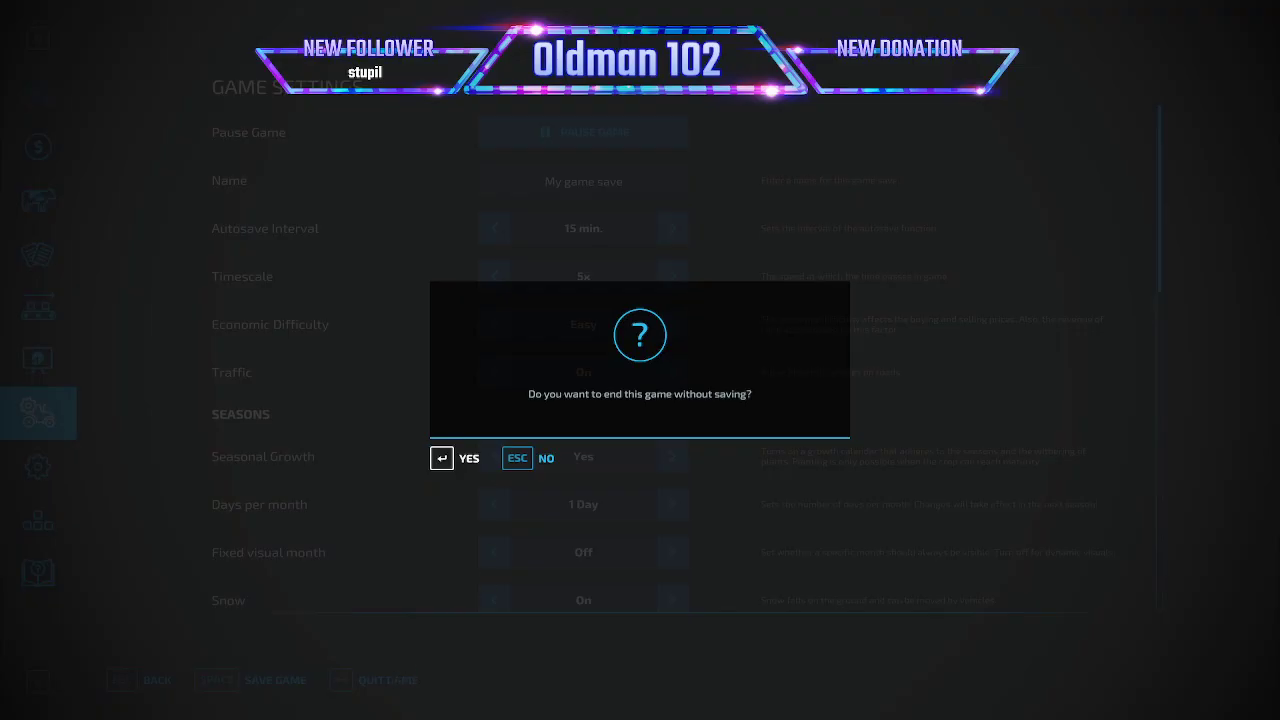
{"action": "left_click", "coordinate": [443, 451]}
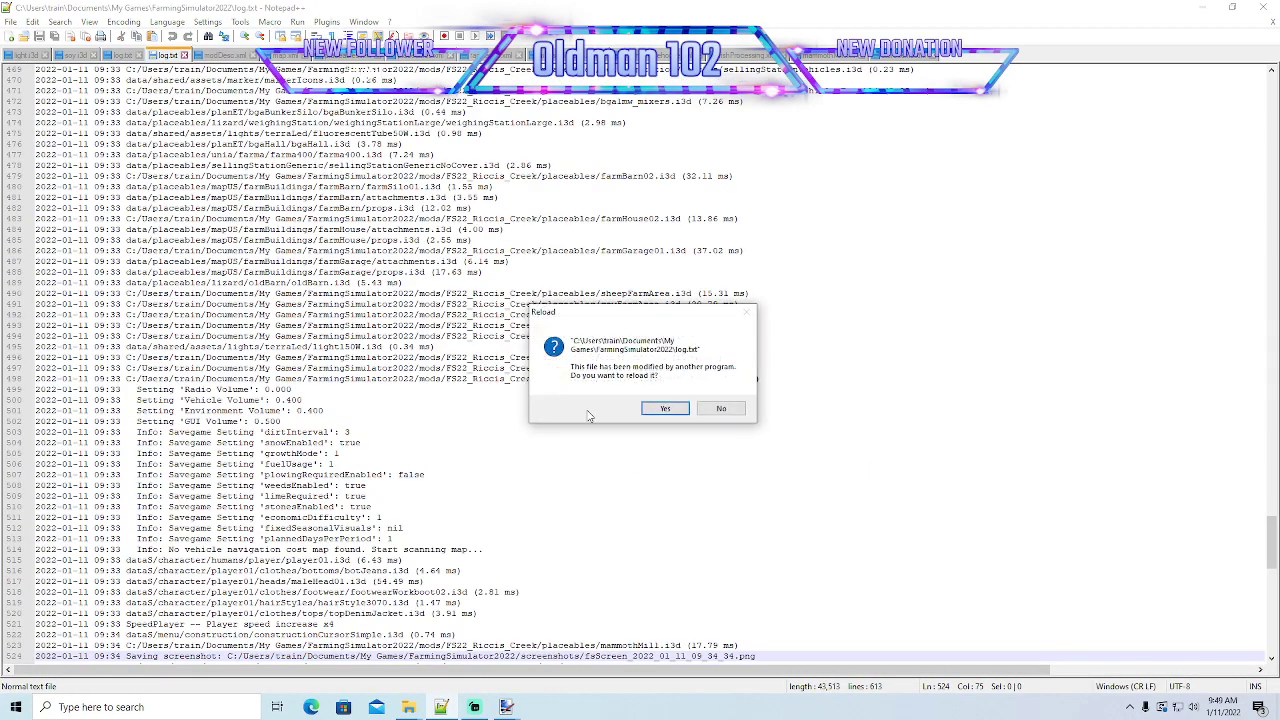
- Reload log.txt in Notepad++ and read the full mammothMill.xml entries near the end of the log
{"action": "left_click", "coordinate": [665, 408]}
{"action": "scroll", "coordinate": [645, 406], "scroll_direction": "down", "scroll_amount": 9}
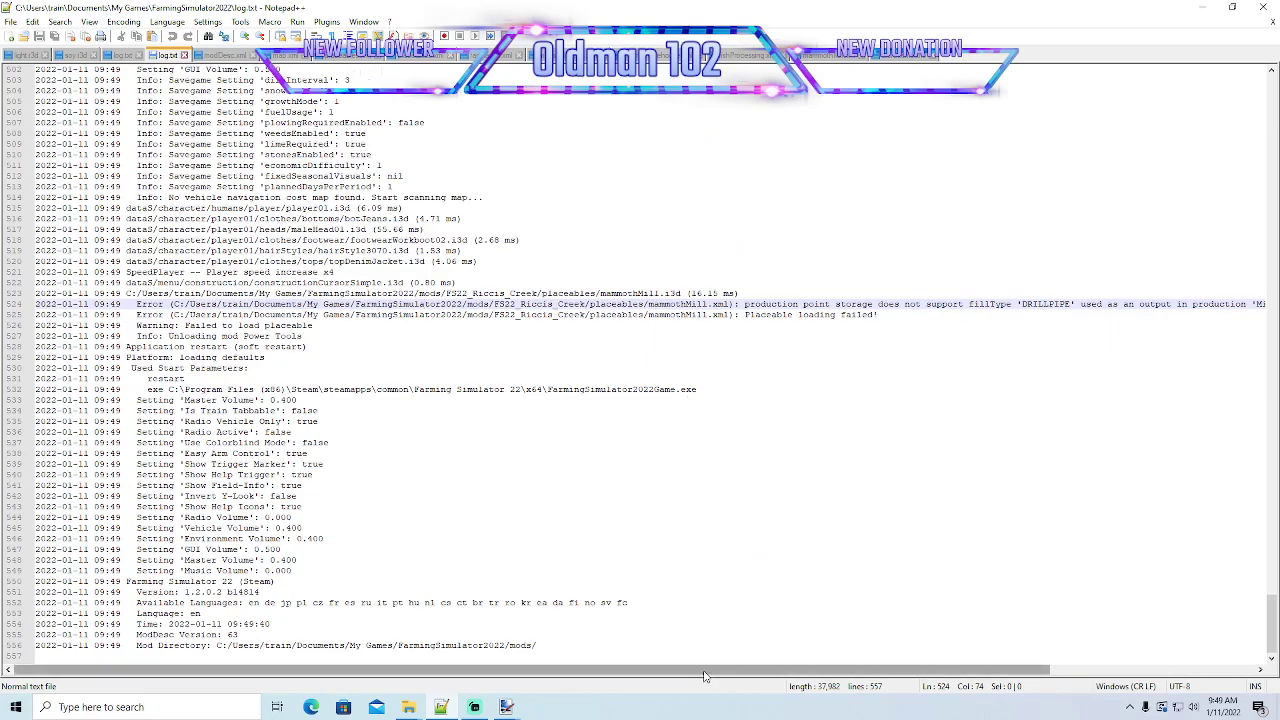
{"action": "left_click_drag", "start_coordinate": [707, 670], "coordinate": [940, 663]}
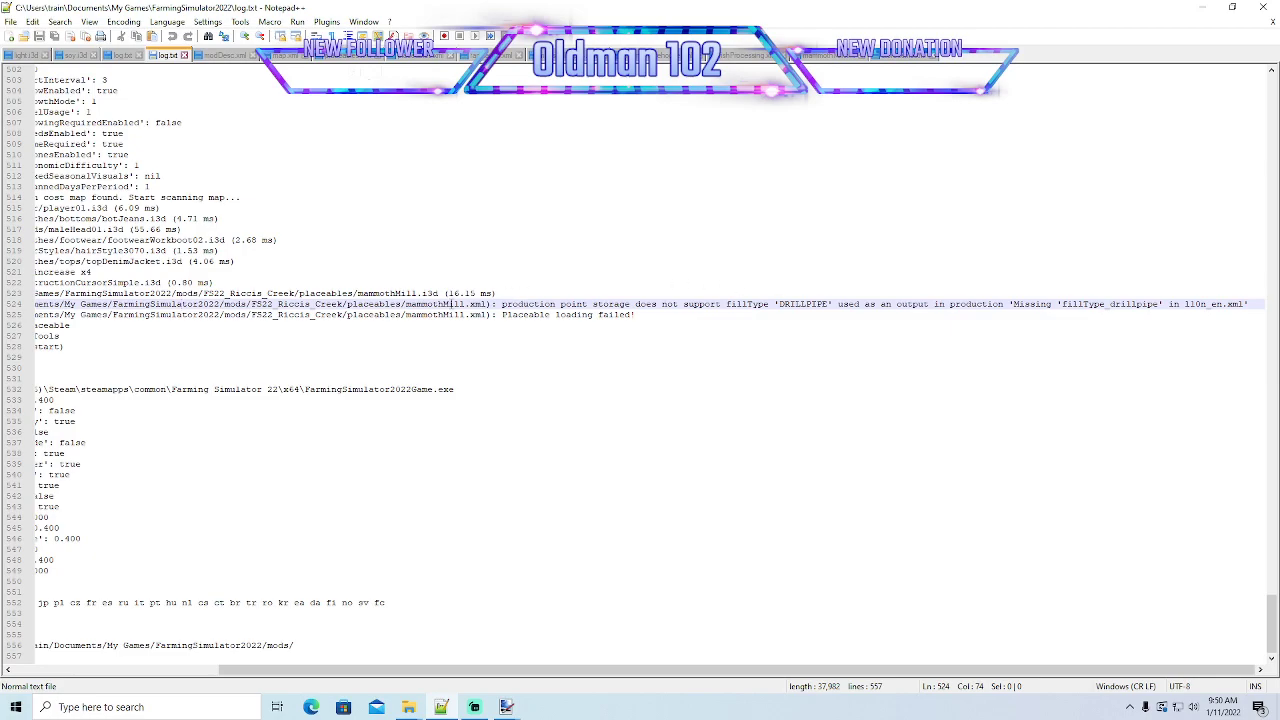
{"action": "left_click_drag", "start_coordinate": [372, 669], "coordinate": [438, 655]}
- Open l10n_en.xml from the maps\mapUS folder of the FS22_Riccis_Creek mod
{"action": "mouse_move", "coordinate": [410, 708]}
{"action": "left_click", "coordinate": [316, 684]}
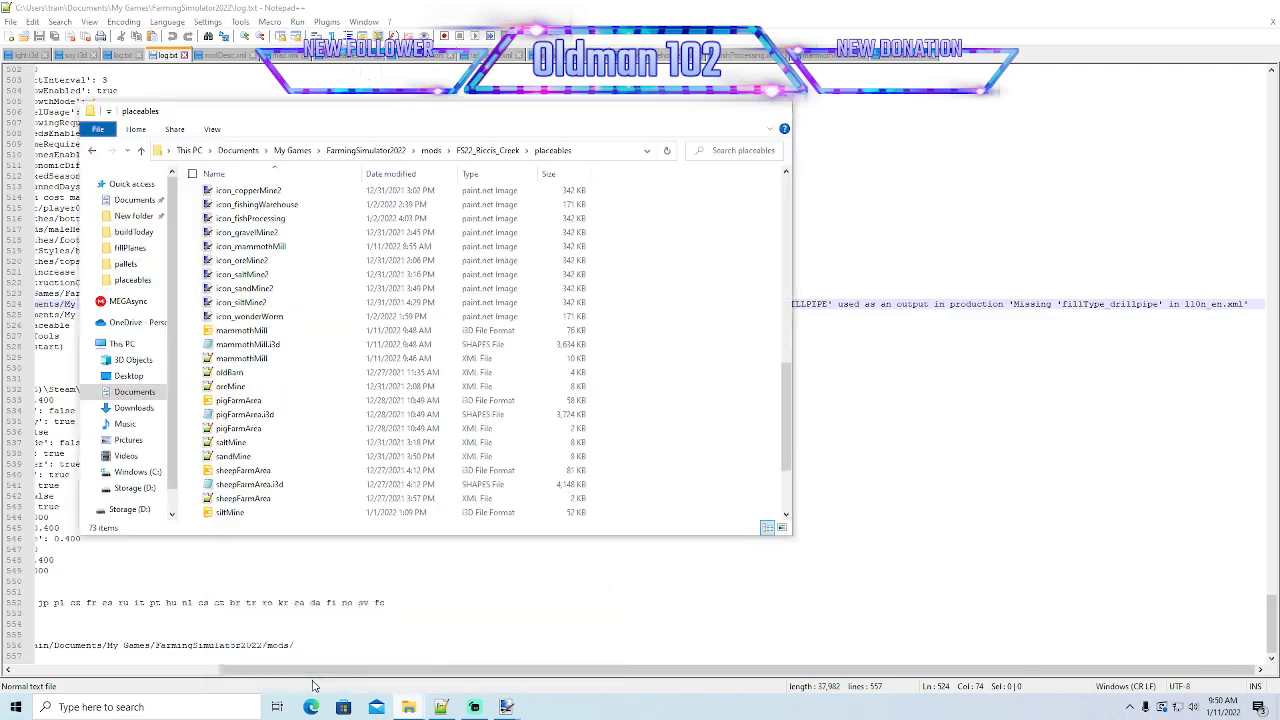
{"action": "left_click", "coordinate": [488, 150]}
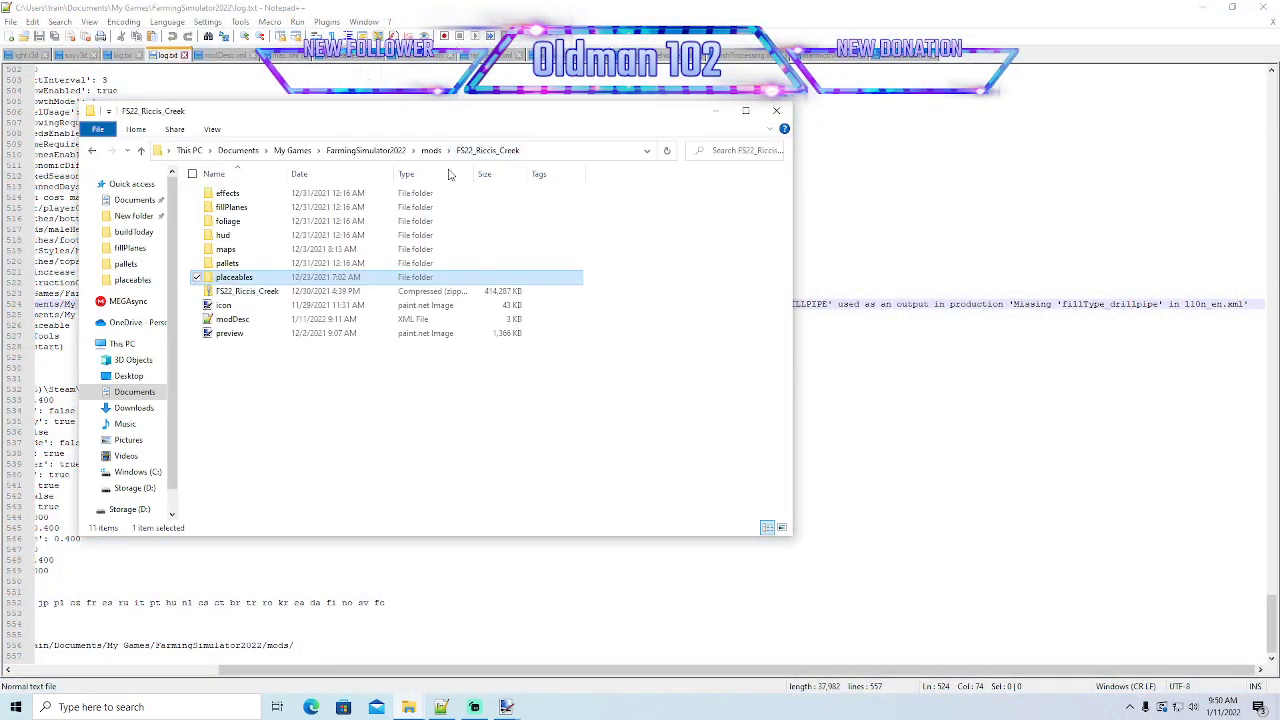
{"action": "double_click", "coordinate": [232, 251]}
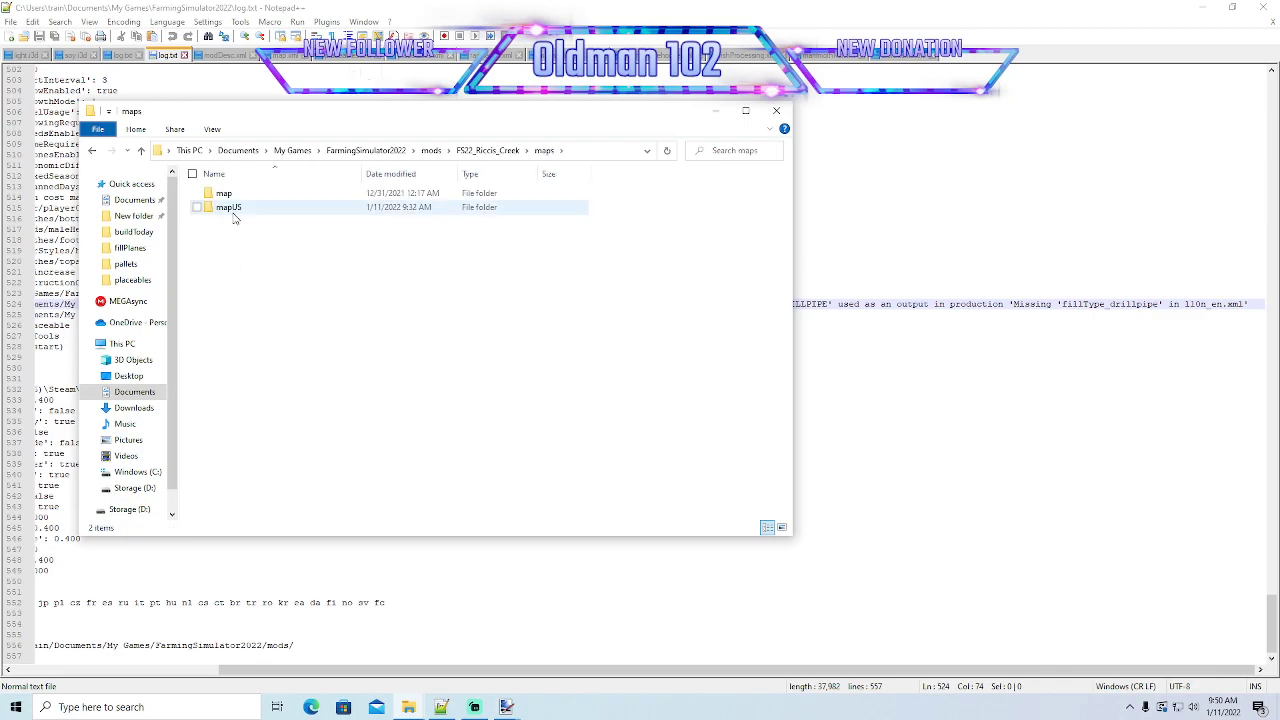
{"action": "double_click", "coordinate": [229, 207]}
{"action": "double_click", "coordinate": [232, 305]}
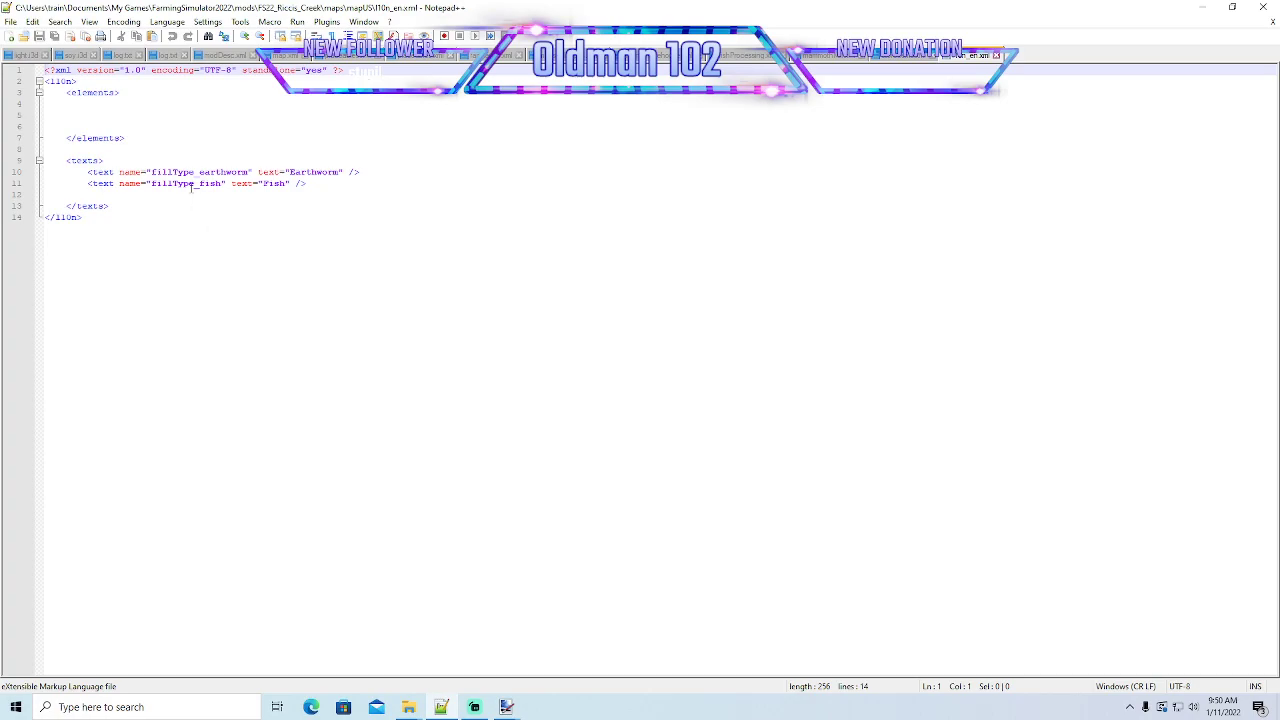
- Duplicate the earthworm text entry below the fish entry and rename the copy fillType_drillpipe
{"action": "left_click", "coordinate": [16, 174]}
{"action": "key", "text": "ctrl+c"}
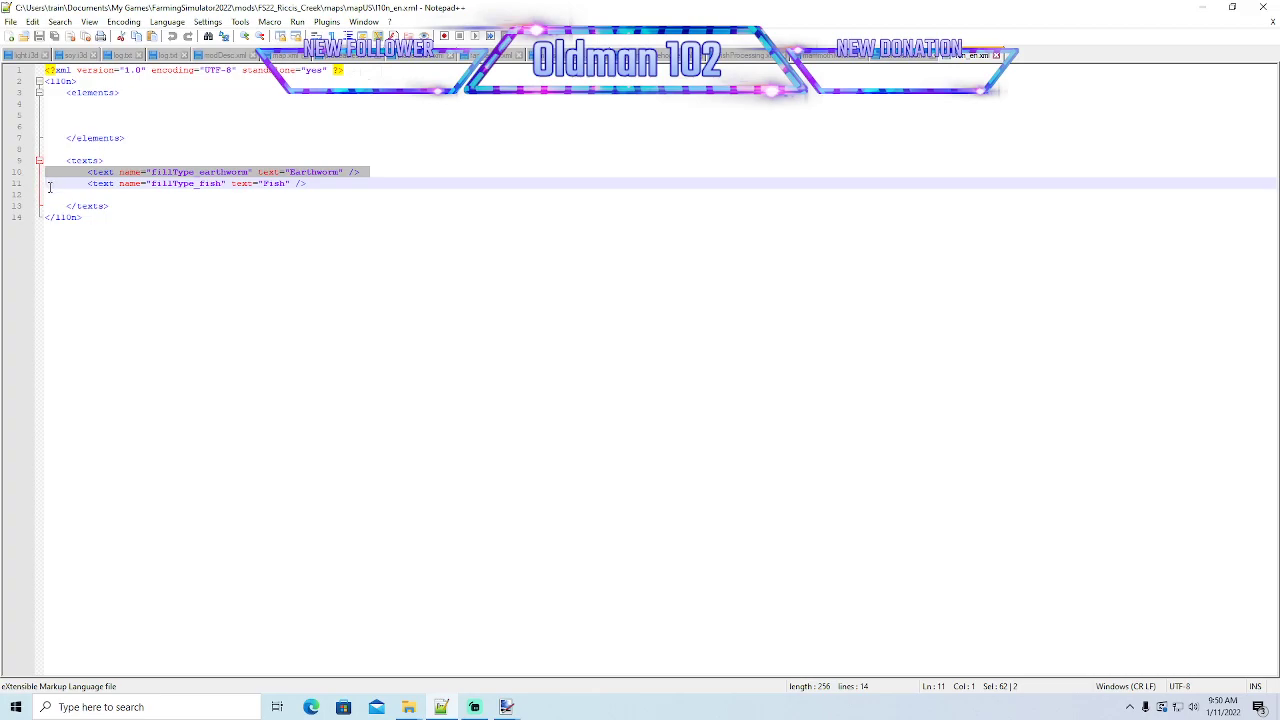
{"action": "left_click", "coordinate": [49, 192]}
{"action": "key", "text": "ctrl+v"}
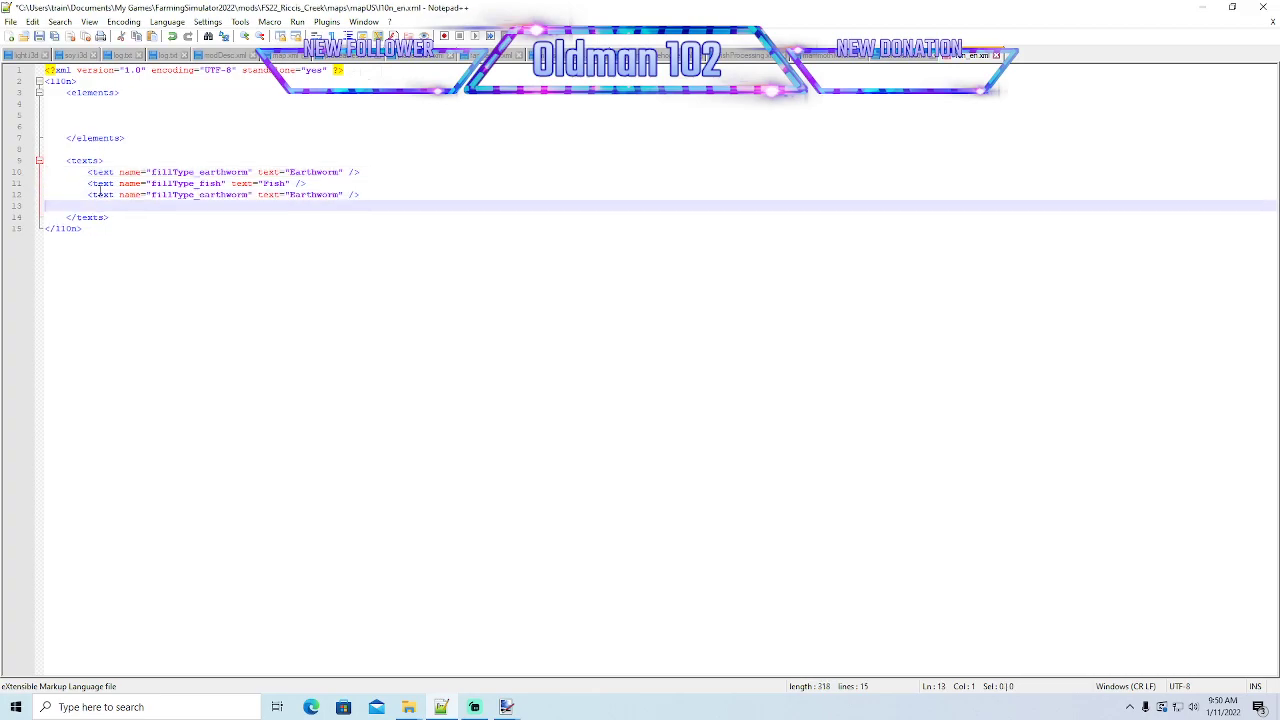
{"action": "left_click", "coordinate": [252, 194]}
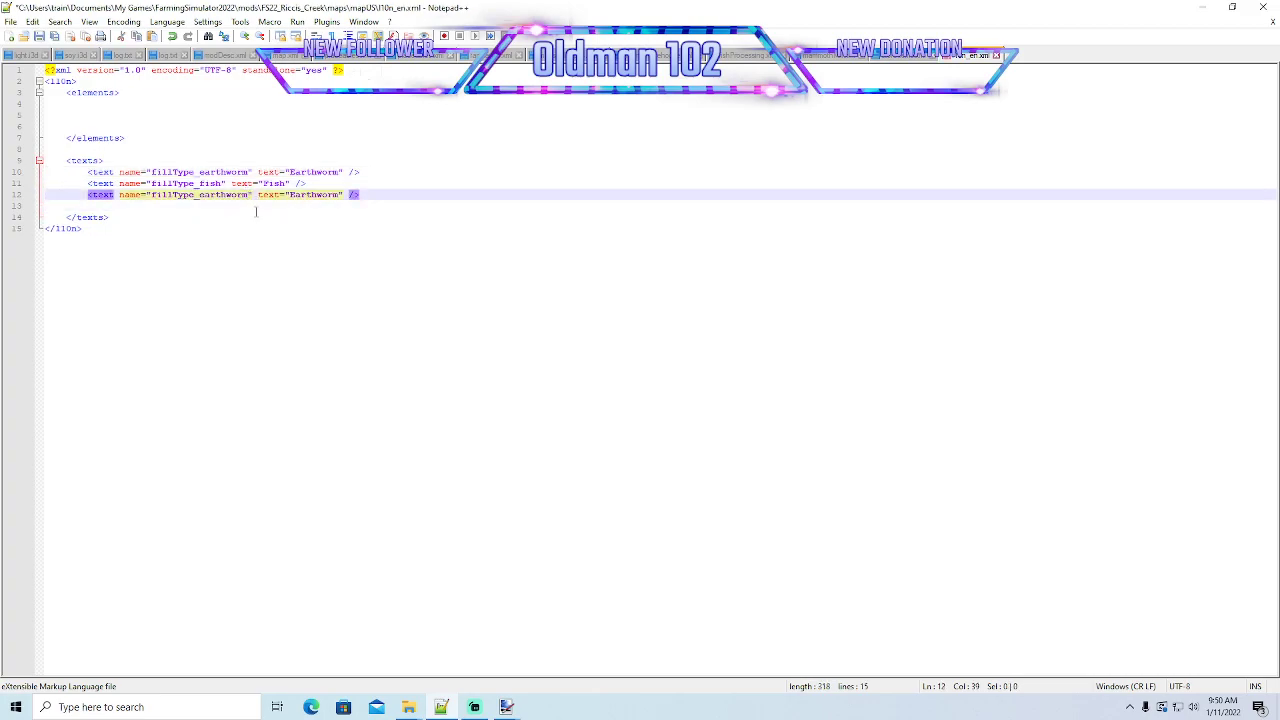
{"action": "key", "text": "BackSpace"}
{"action": "key", "text": "BackSpace"}
{"action": "key", "text": "BackSpace"}
{"action": "key", "text": "BackSpace"}
{"action": "key", "text": "BackSpace"}
{"action": "key", "text": "BackSpace"}
{"action": "key", "text": "BackSpace"}
{"action": "key", "text": "BackSpace"}
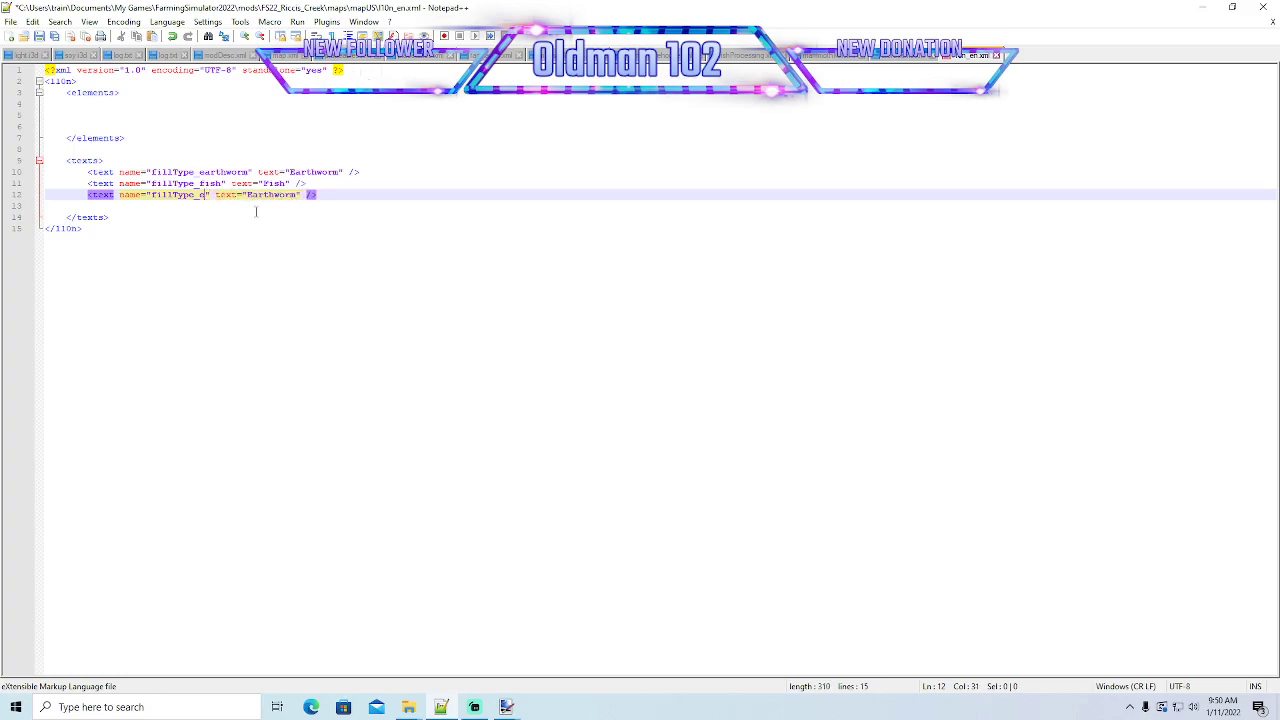
{"action": "key", "text": "BackSpace"}
{"action": "type", "text": "drill"}
{"action": "type", "text": "pi"}
{"action": "key", "text": "BackSpace"}
{"action": "type", "text": "ipe"}
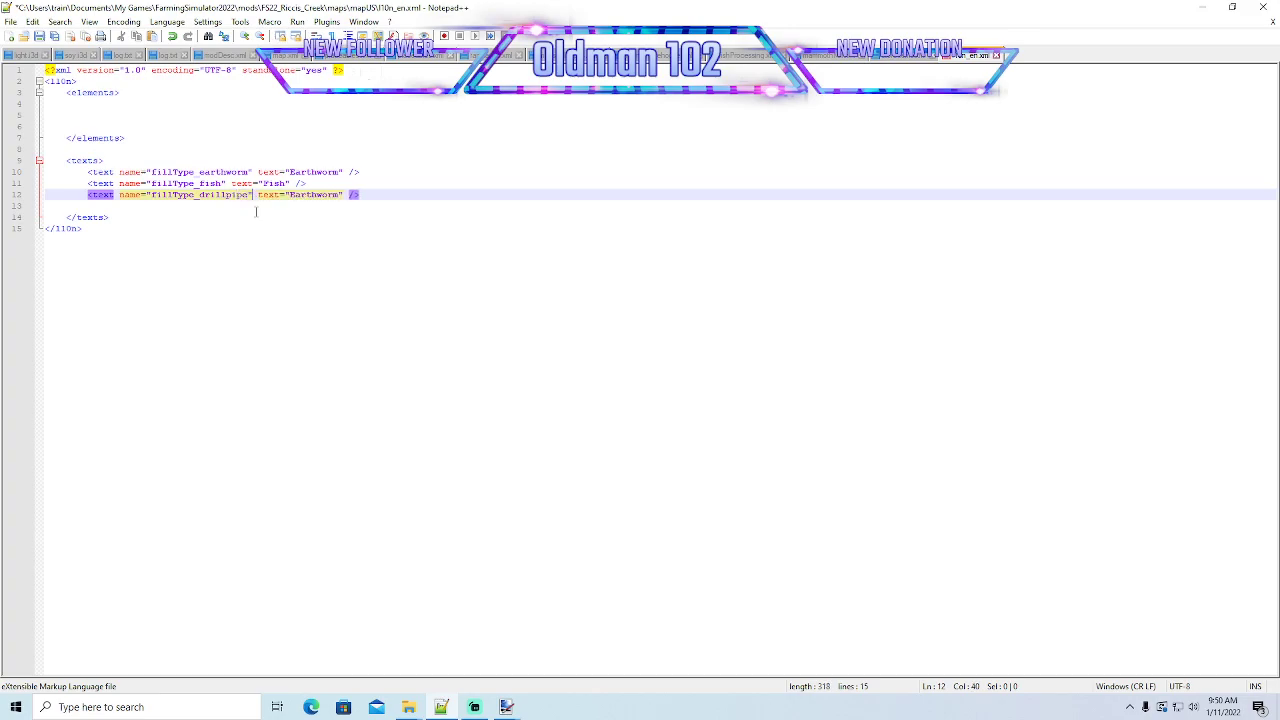
- Set the drillpipe entry's display text to DrillPipe and save l10n_en.xml
{"action": "key", "text": "Right"}
{"action": "key", "text": "Right"}
{"action": "key", "text": "Right"}
{"action": "key", "text": "Right"}
{"action": "key", "text": "Right"}
{"action": "key", "text": "Right"}
{"action": "key", "text": "Right"}
{"action": "key", "text": "Right"}
{"action": "key", "text": "Right"}
{"action": "key", "text": "Right"}
{"action": "key", "text": "Right"}
{"action": "key", "text": "Right"}
{"action": "key", "text": "BackSpace"}
{"action": "key", "text": "BackSpace"}
{"action": "key", "text": "BackSpace"}
{"action": "key", "text": "BackSpace"}
{"action": "key", "text": "BackSpace"}
{"action": "key", "text": "BackSpace"}
{"action": "key", "text": "BackSpace"}
{"action": "key", "text": "BackSpace"}
{"action": "key", "text": "BackSpace"}
{"action": "type", "text": "DrillPipe"}
{"action": "key", "text": "ctrl+s"}
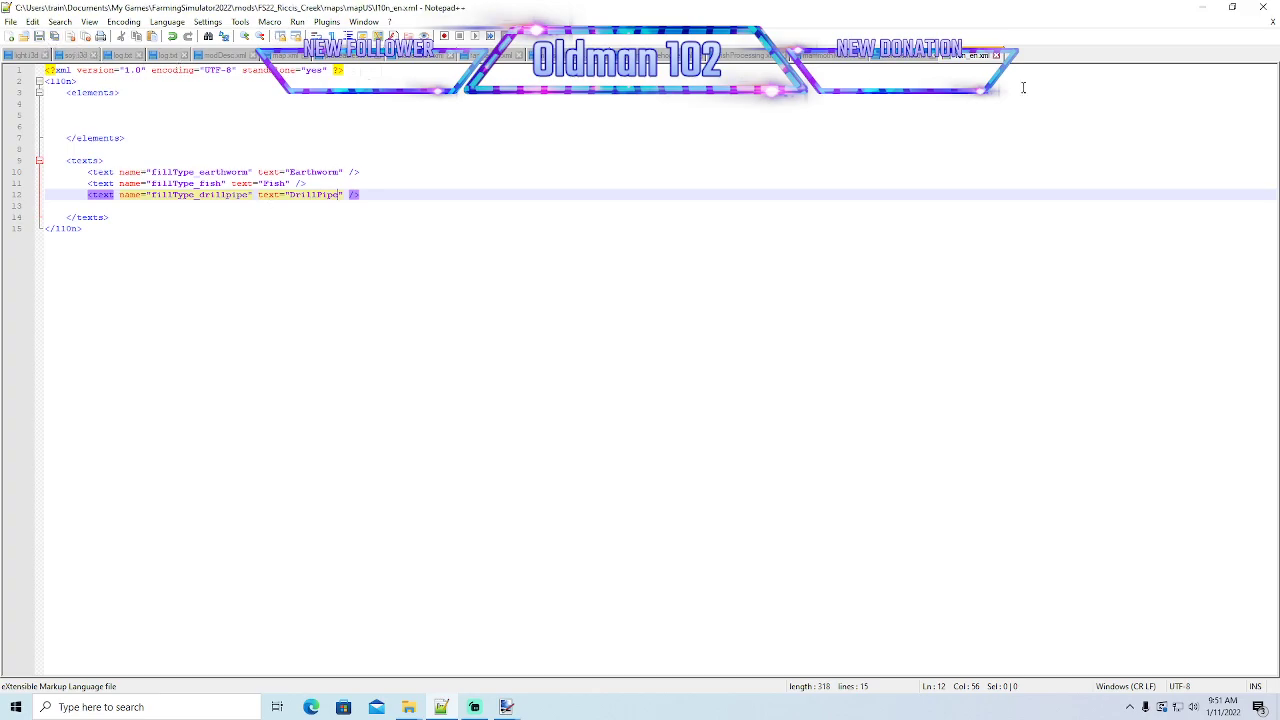
- Minimise the open windows and launch Farming Simulator 22 from the desktop
{"action": "left_click", "coordinate": [1206, 16]}
{"action": "left_click", "coordinate": [710, 98]}
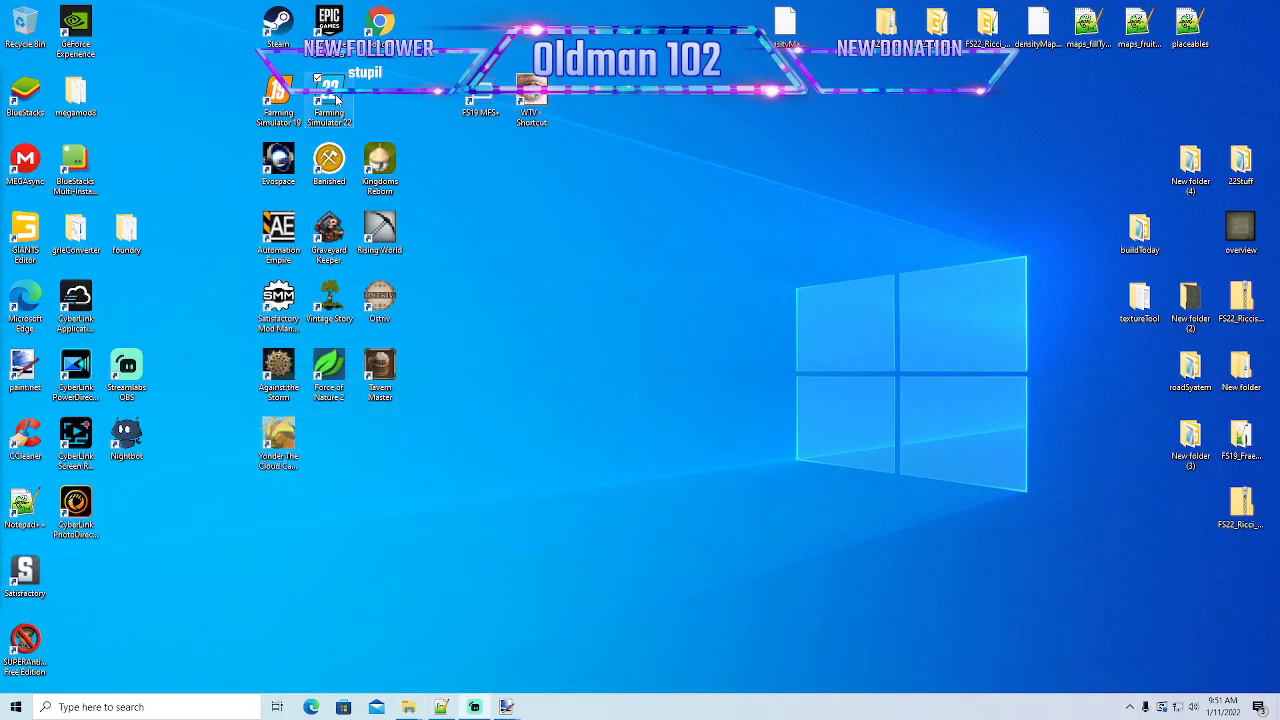
{"action": "right_click", "coordinate": [337, 98]}
{"action": "left_click", "coordinate": [366, 105]}
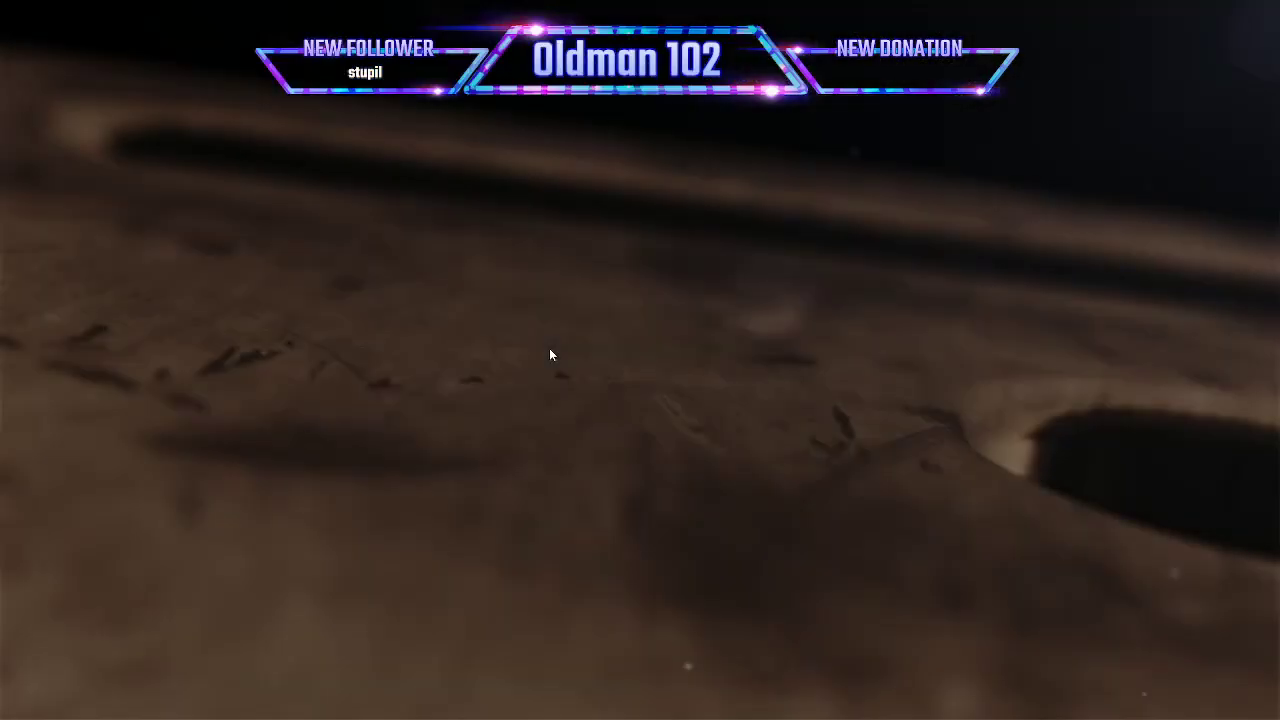
- Start a New Farmer career game in an empty save slot on the Riccis Creek map and enter it
{"action": "left_click", "coordinate": [549, 348]}
{"action": "left_click", "coordinate": [125, 427]}
{"action": "scroll", "coordinate": [408, 445], "scroll_direction": "down", "scroll_amount": 5}
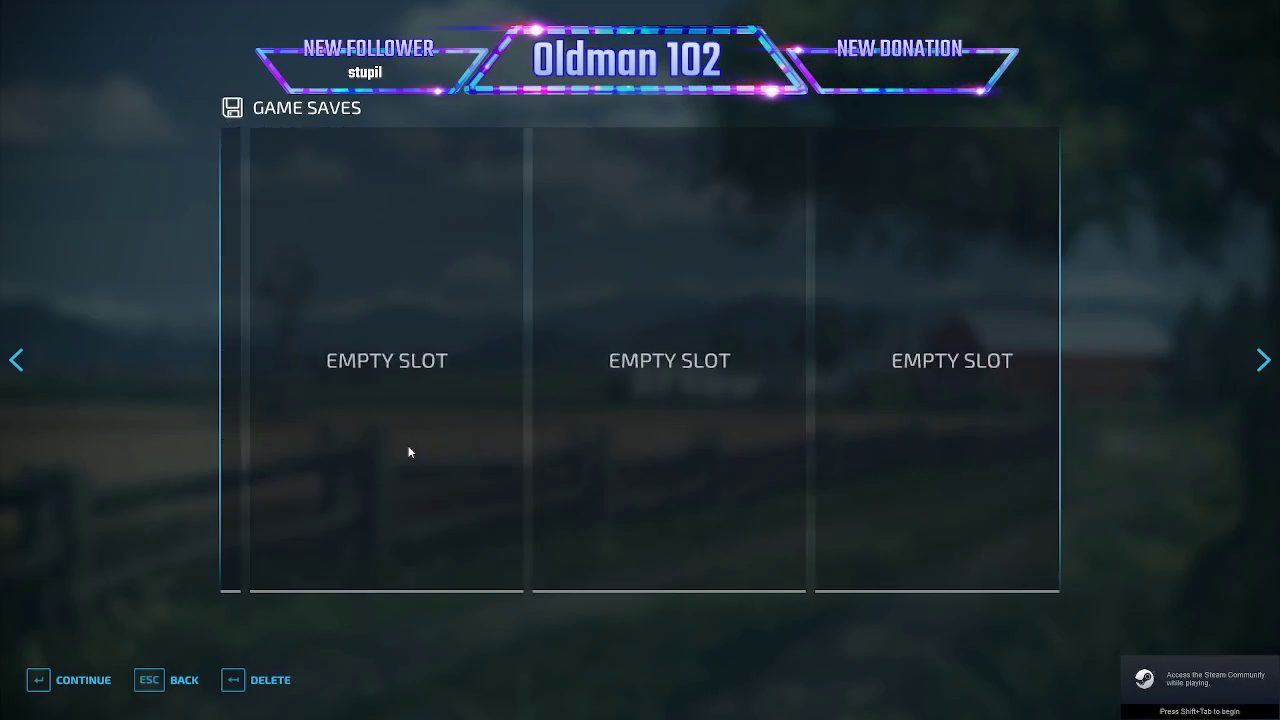
{"action": "left_click", "coordinate": [385, 467]}
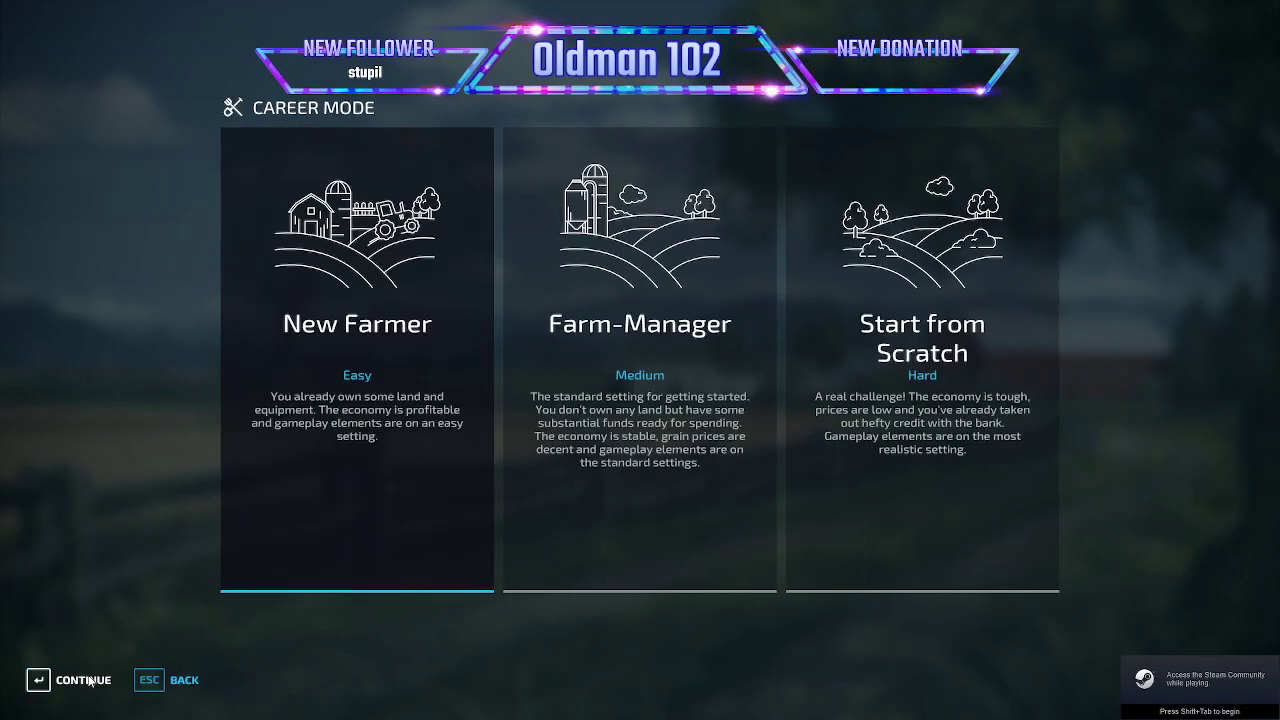
{"action": "left_click", "coordinate": [255, 548]}
{"action": "scroll", "coordinate": [240, 574], "scroll_direction": "down", "scroll_amount": 4}
{"action": "left_click", "coordinate": [86, 680]}
{"action": "left_click", "coordinate": [86, 681]}
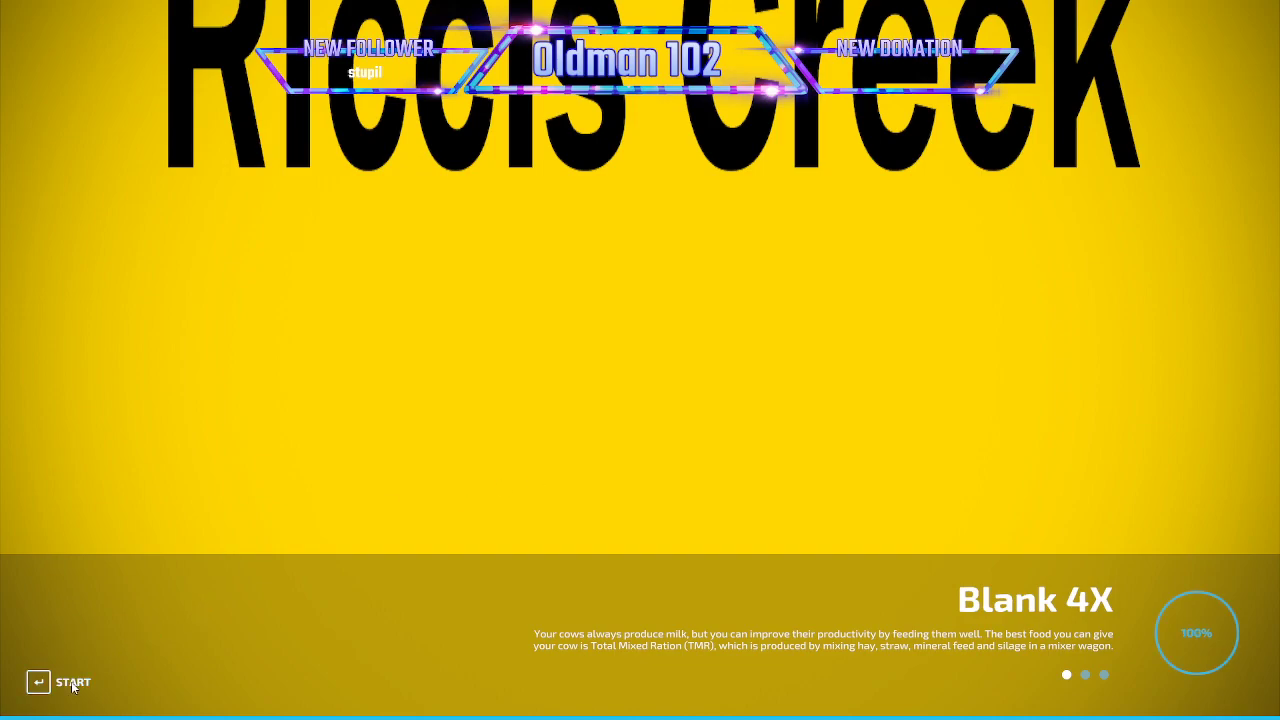
{"action": "left_click", "coordinate": [73, 684]}
{"action": "key", "text": "Escape"}
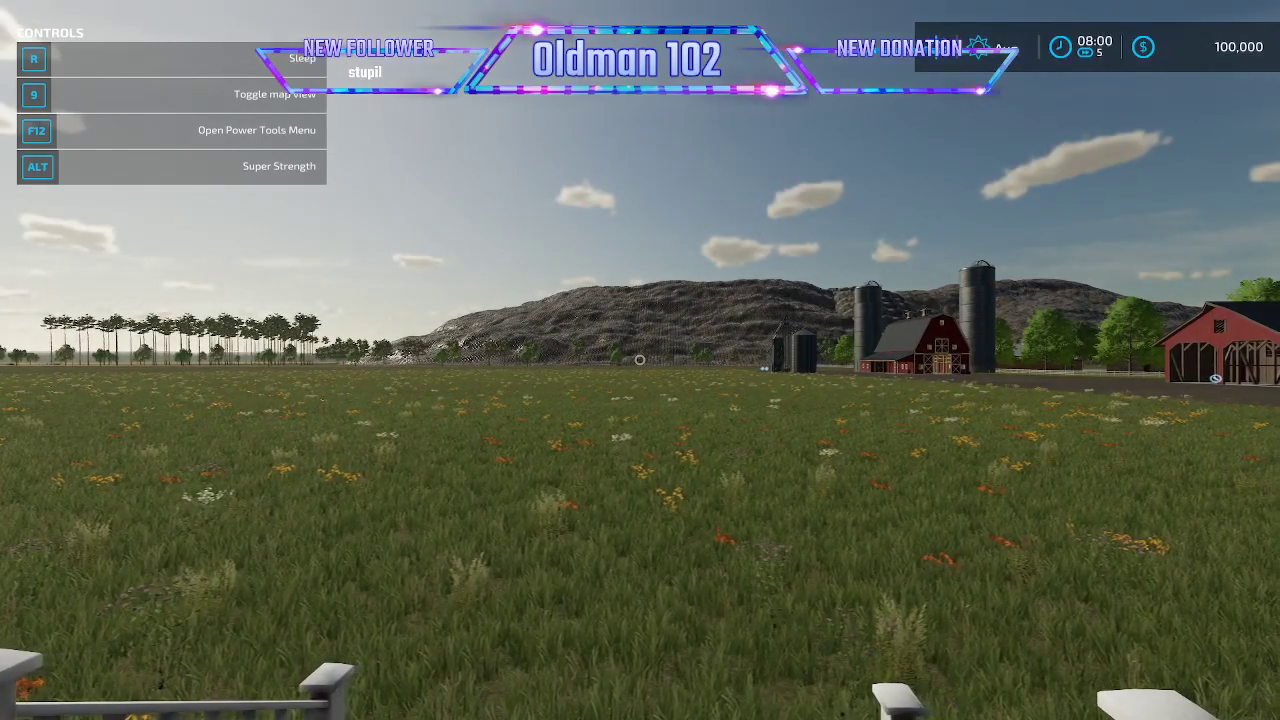
- Switch to Notepad++, reload log.txt and look through the latest map load for errors before returning to the game
{"action": "key", "text": "alt+Tab"}
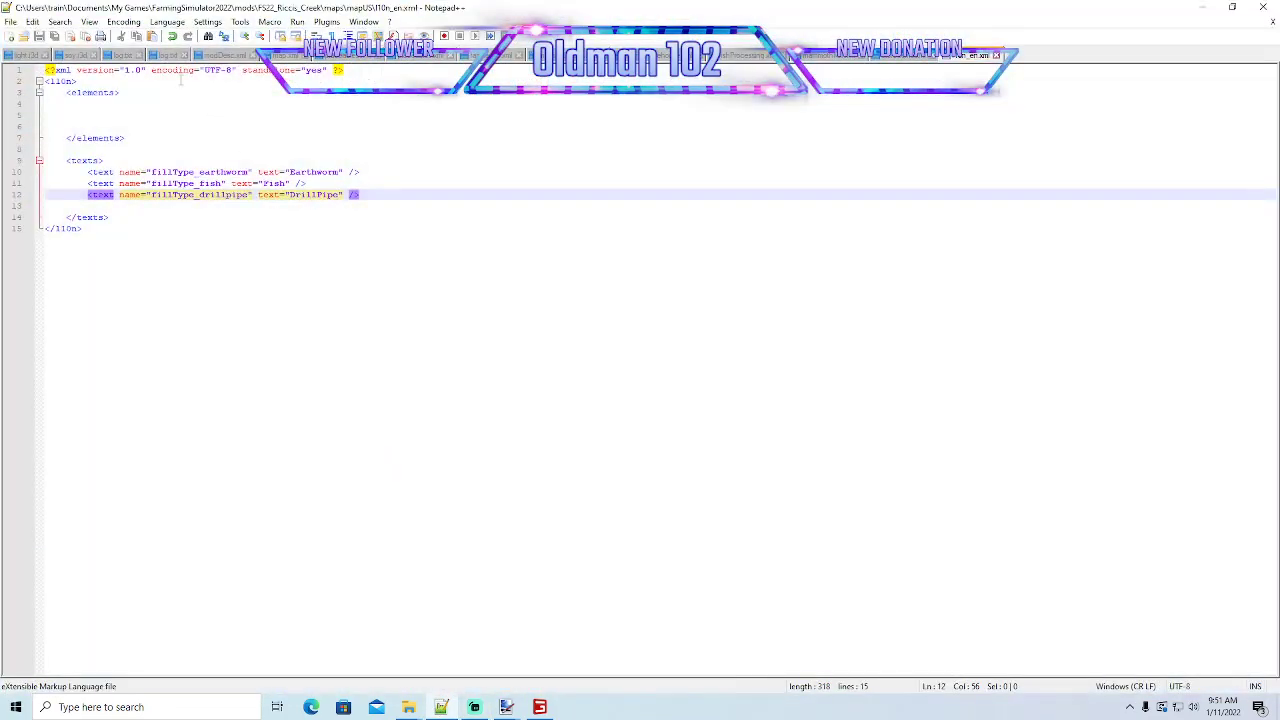
{"action": "left_click", "coordinate": [167, 55]}
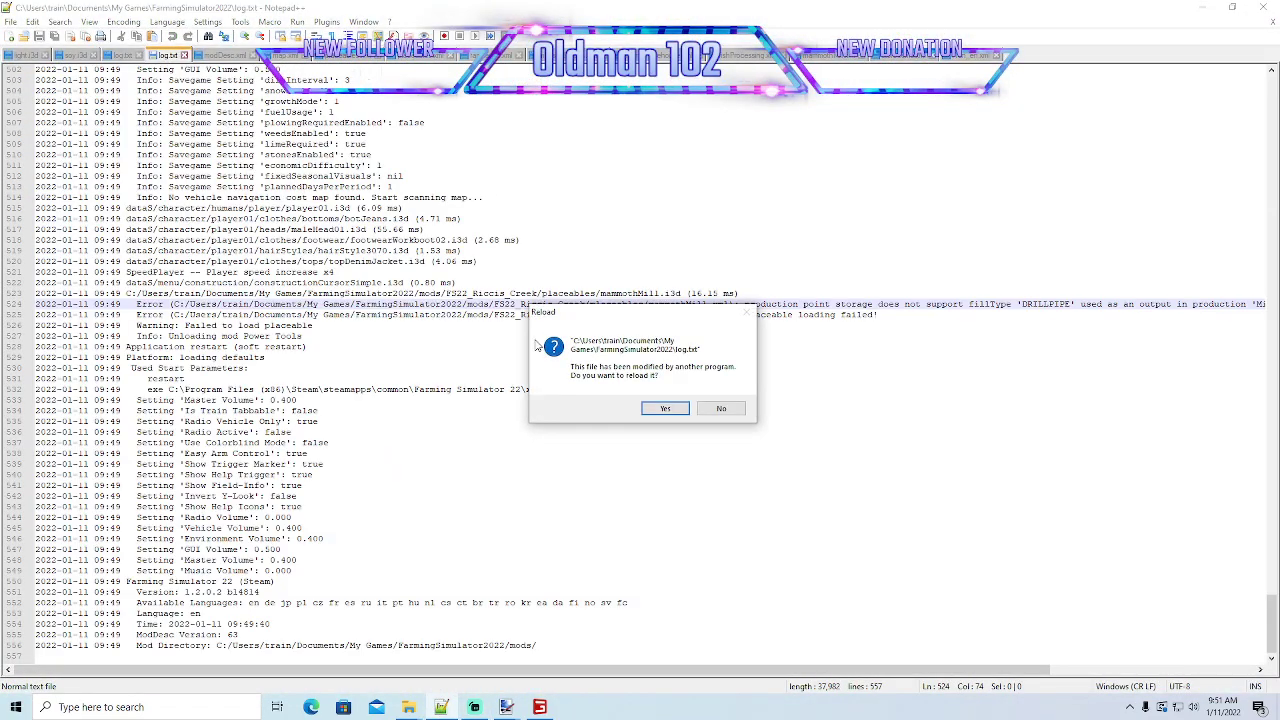
{"action": "left_click", "coordinate": [648, 410]}
{"action": "scroll", "coordinate": [648, 408], "scroll_direction": "up", "scroll_amount": 20}
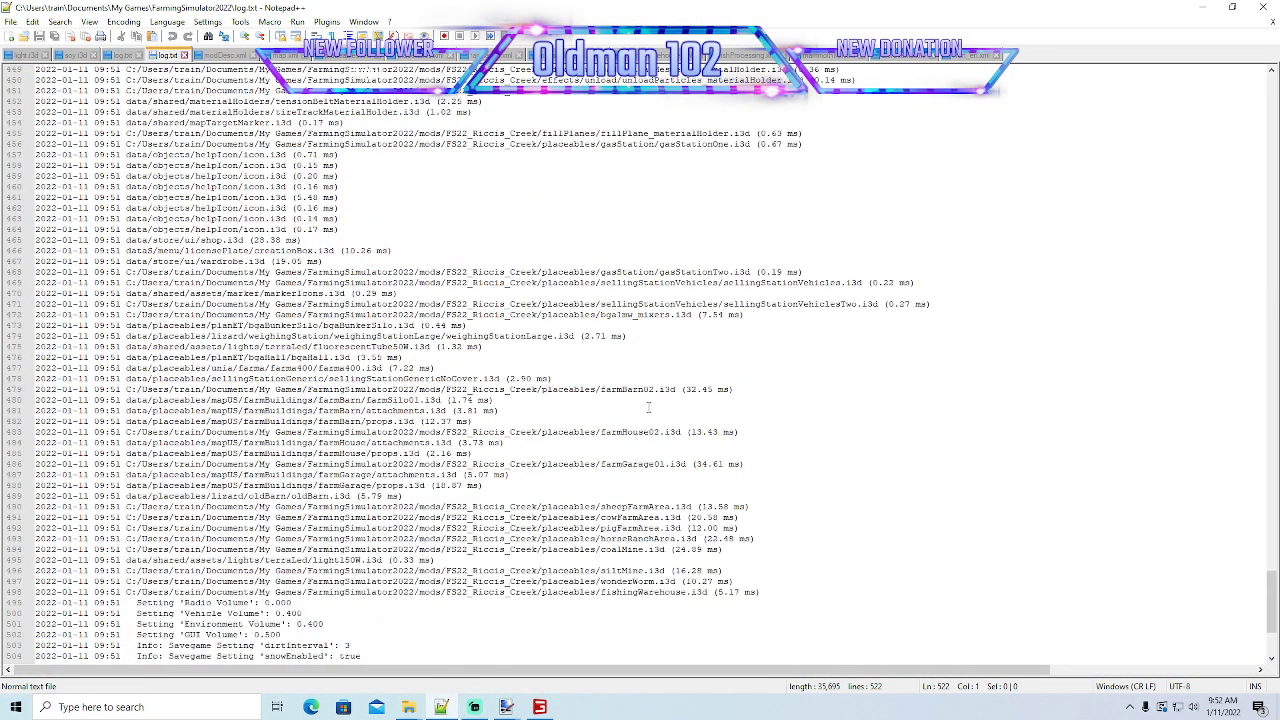
{"action": "scroll", "coordinate": [648, 408], "scroll_direction": "up", "scroll_amount": 9}
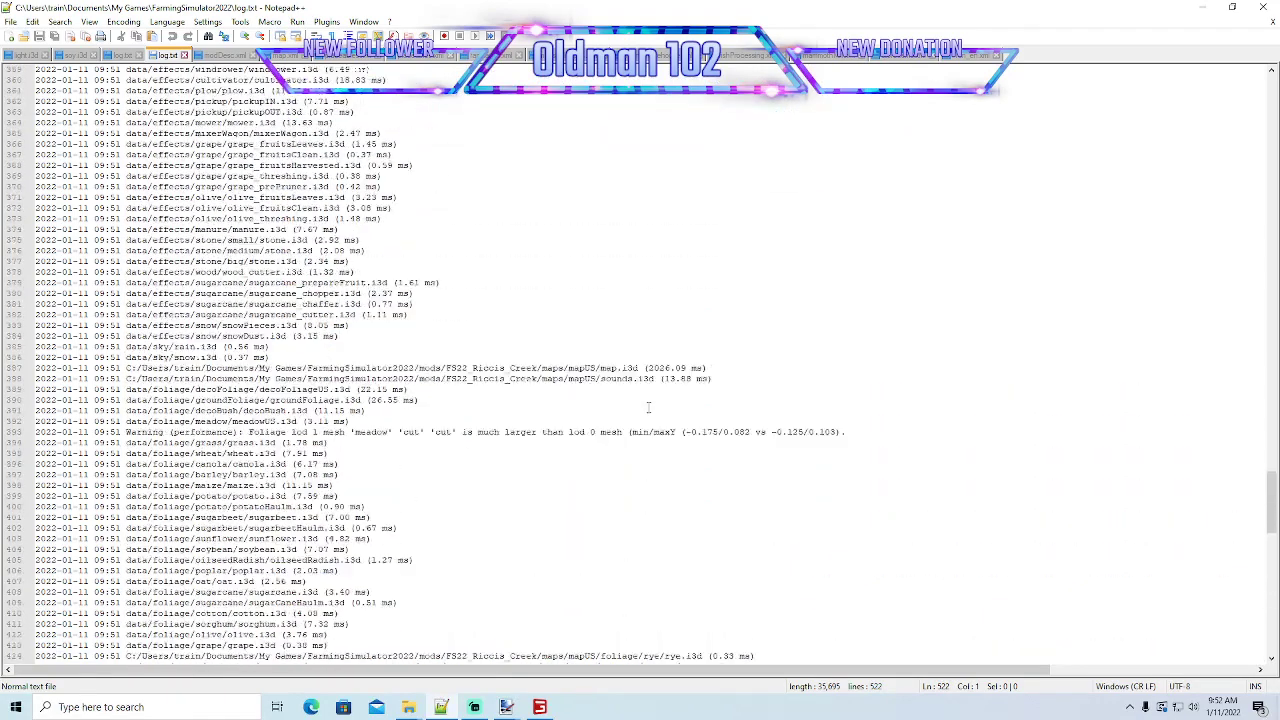
{"action": "scroll", "coordinate": [640, 405], "scroll_direction": "down", "scroll_amount": 6}
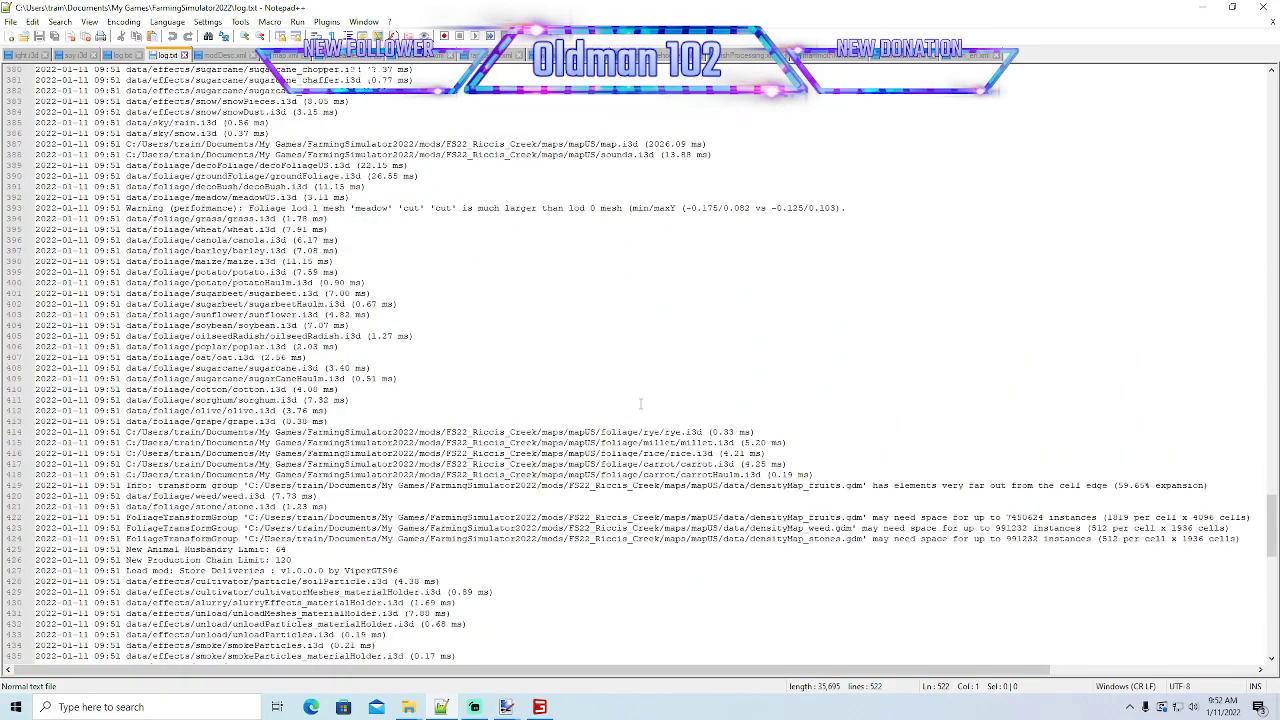
{"action": "scroll", "coordinate": [640, 403], "scroll_direction": "down", "scroll_amount": 20}
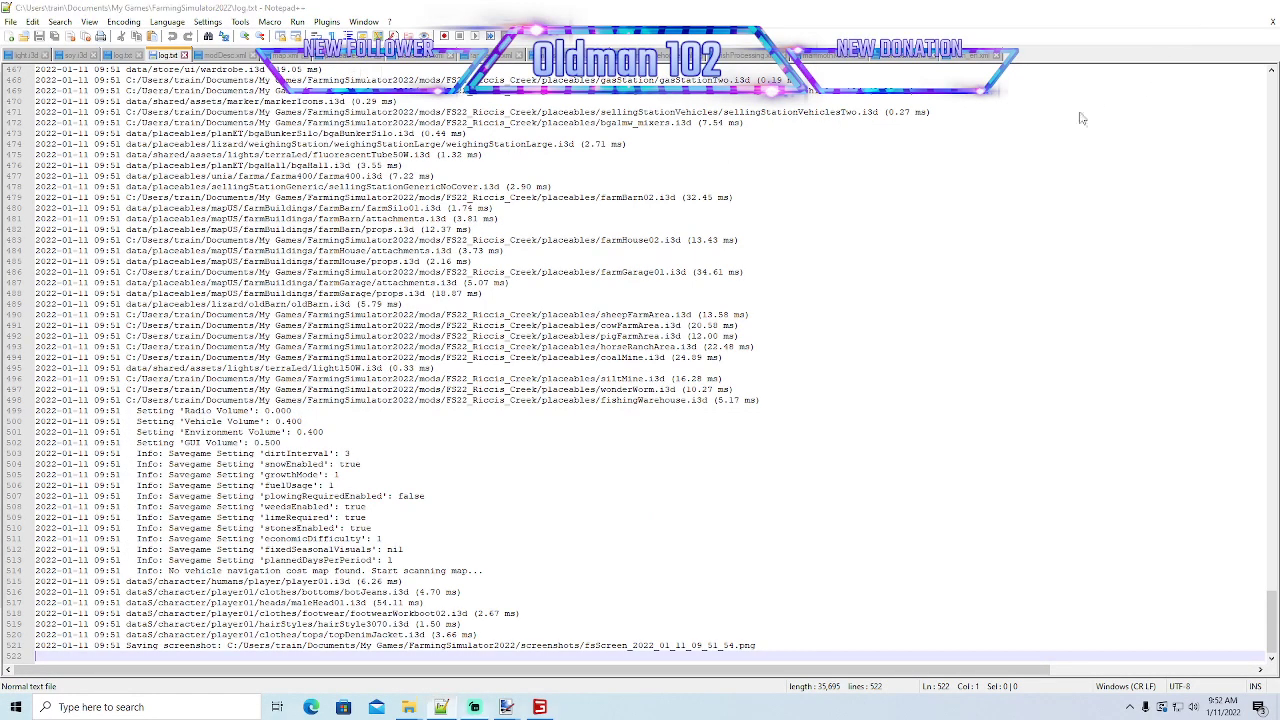
{"action": "left_click", "coordinate": [1202, 8]}
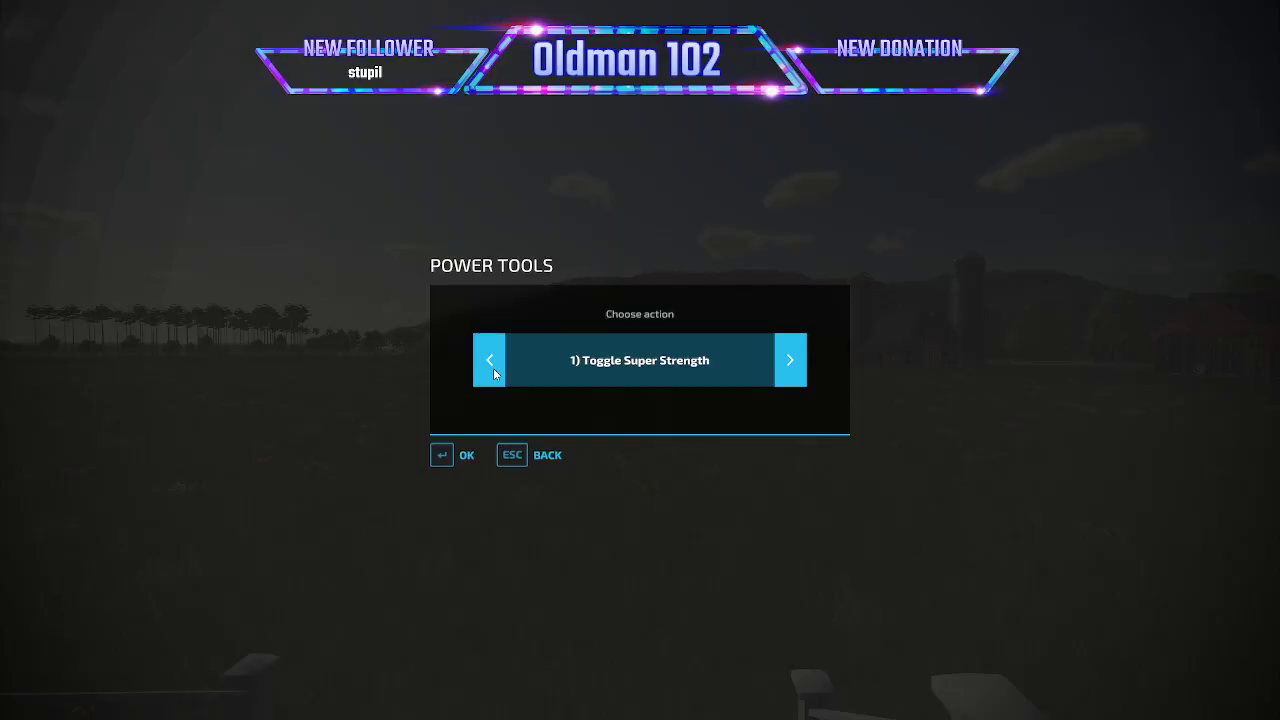
- Add 2000000 to the farm's money with the Power Tools add/remove money action
{"action": "left_click", "coordinate": [493, 370]}
{"action": "left_click", "coordinate": [493, 370]}
{"action": "left_click", "coordinate": [790, 372]}
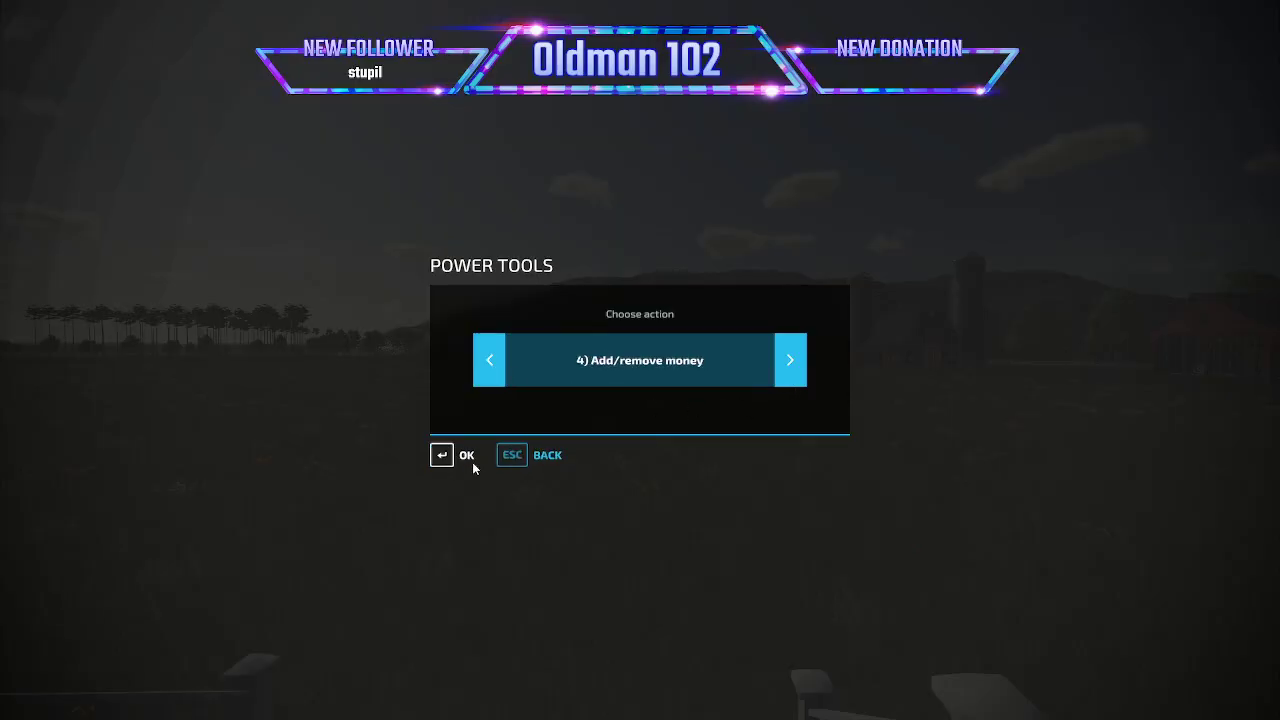
{"action": "left_click", "coordinate": [466, 455]}
{"action": "type", "text": "2000000"}
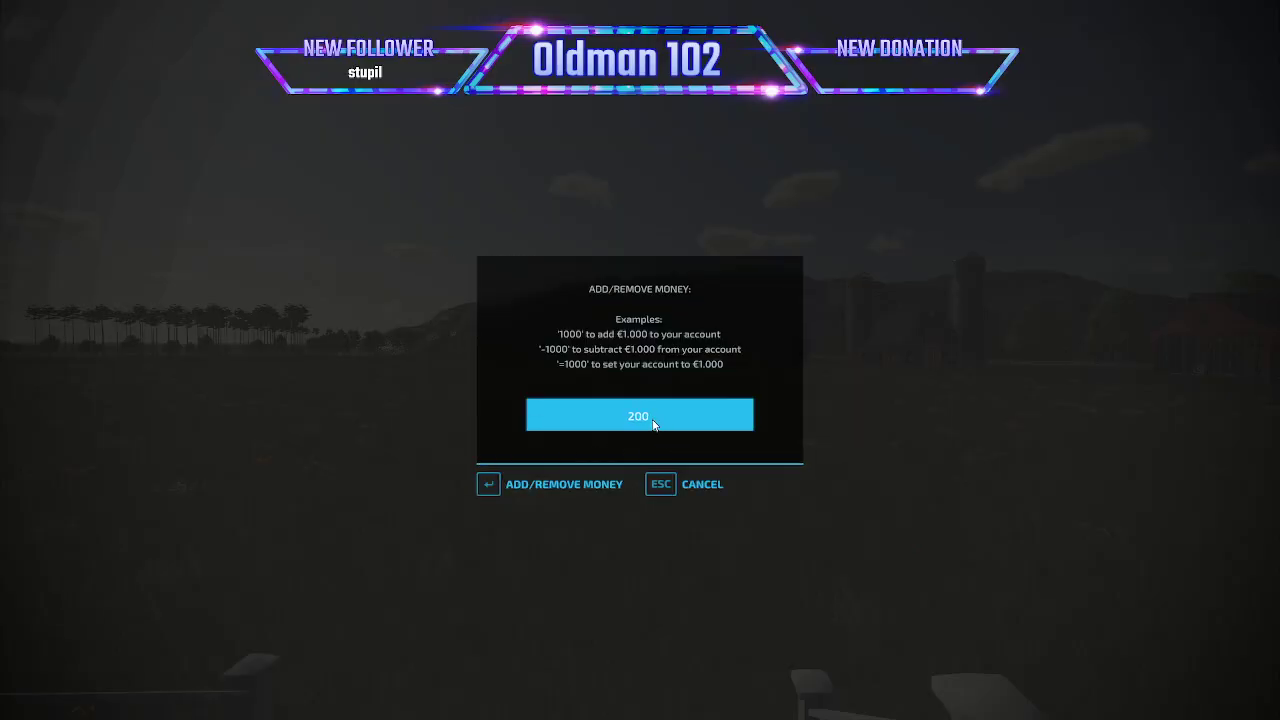
{"action": "key", "text": "Return"}
- Walk the character off the farmhouse porch into the open grass field
{"action": "key", "text": "d"}
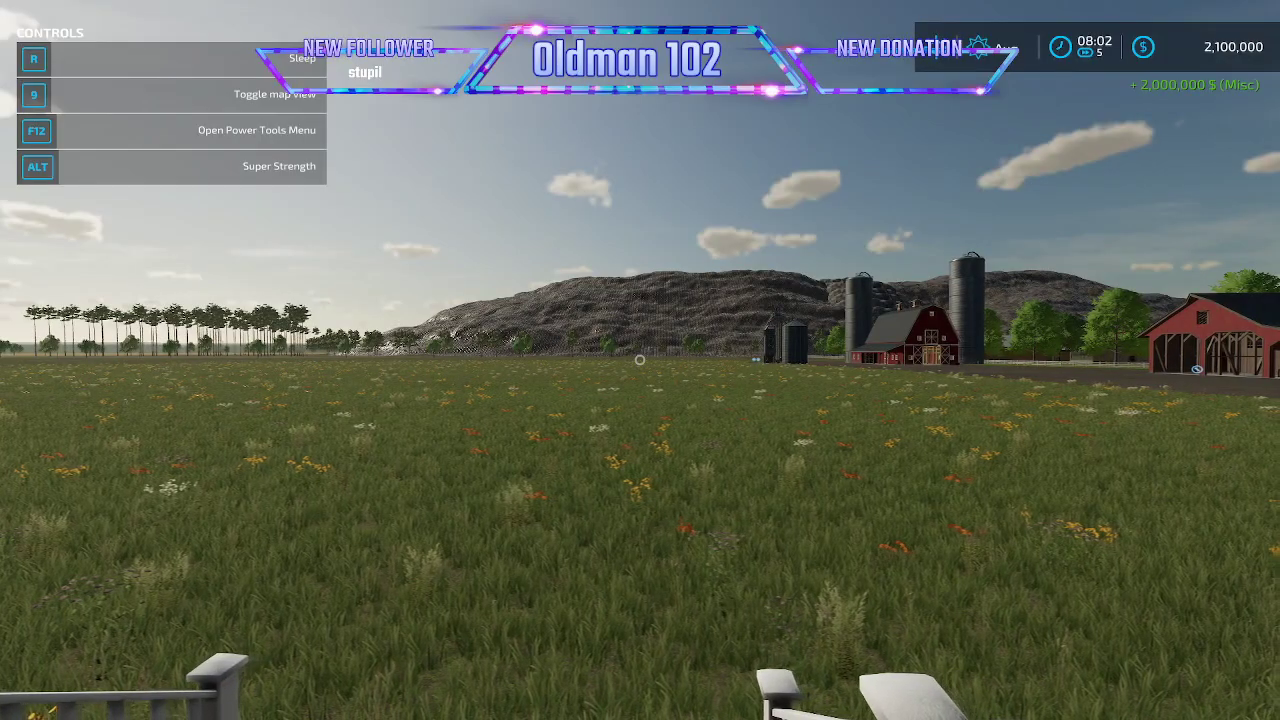
{"action": "key", "text": "d"}
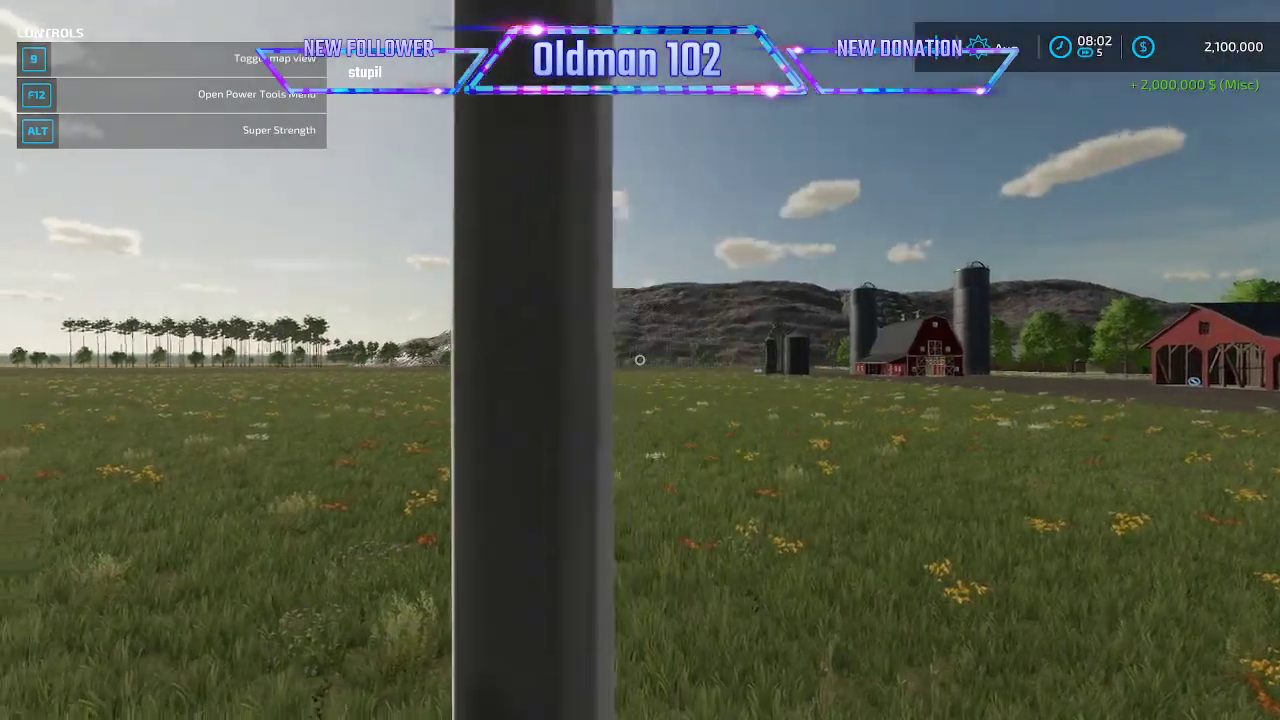
{"action": "key", "text": "s"}
{"action": "key", "text": "a"}
{"action": "key", "text": "w"}
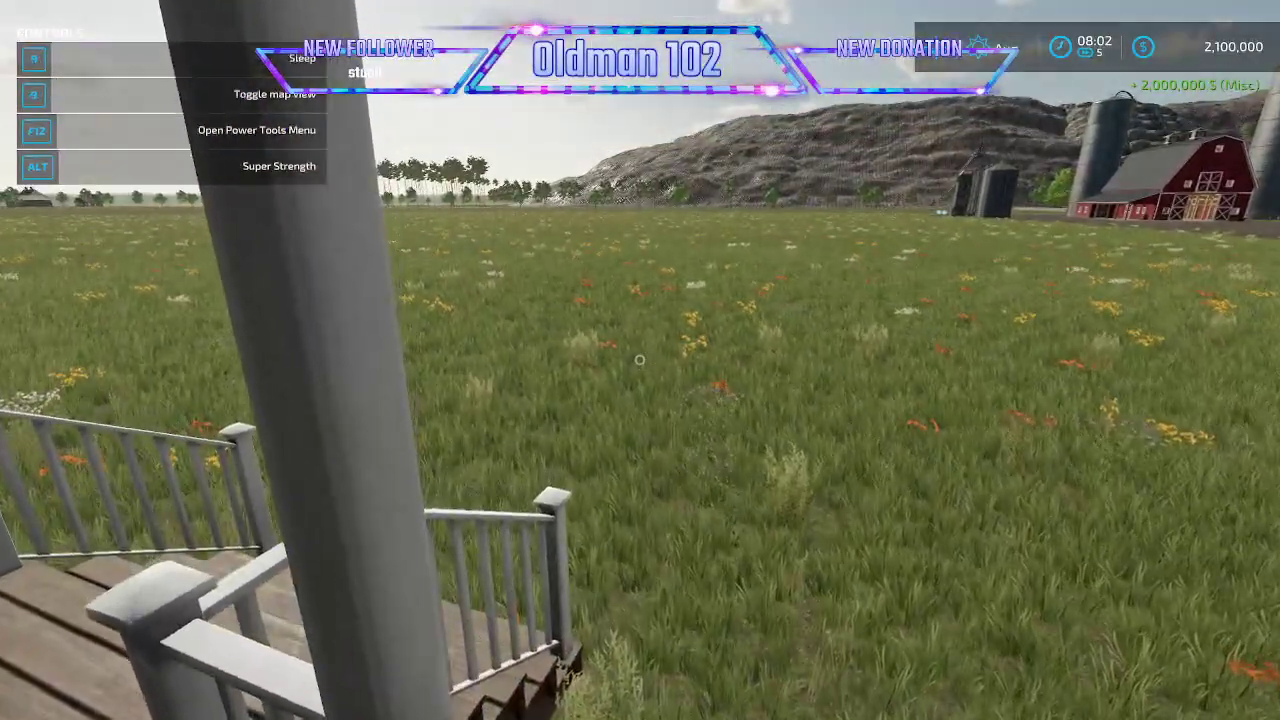
{"action": "key", "text": "a"}
{"action": "key", "text": "w"}
{"action": "key", "text": "w"}
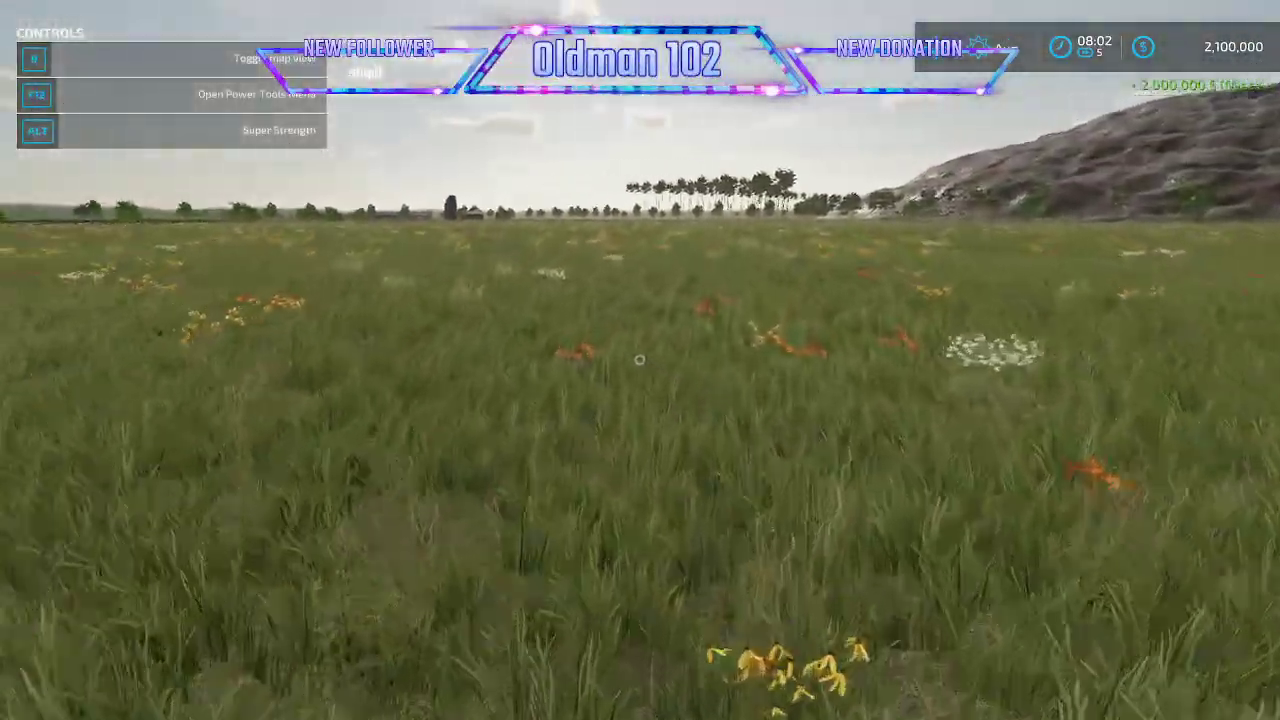
- Try to place the Mammoth Mill from the production factories in construction mode
{"action": "key", "text": "p"}
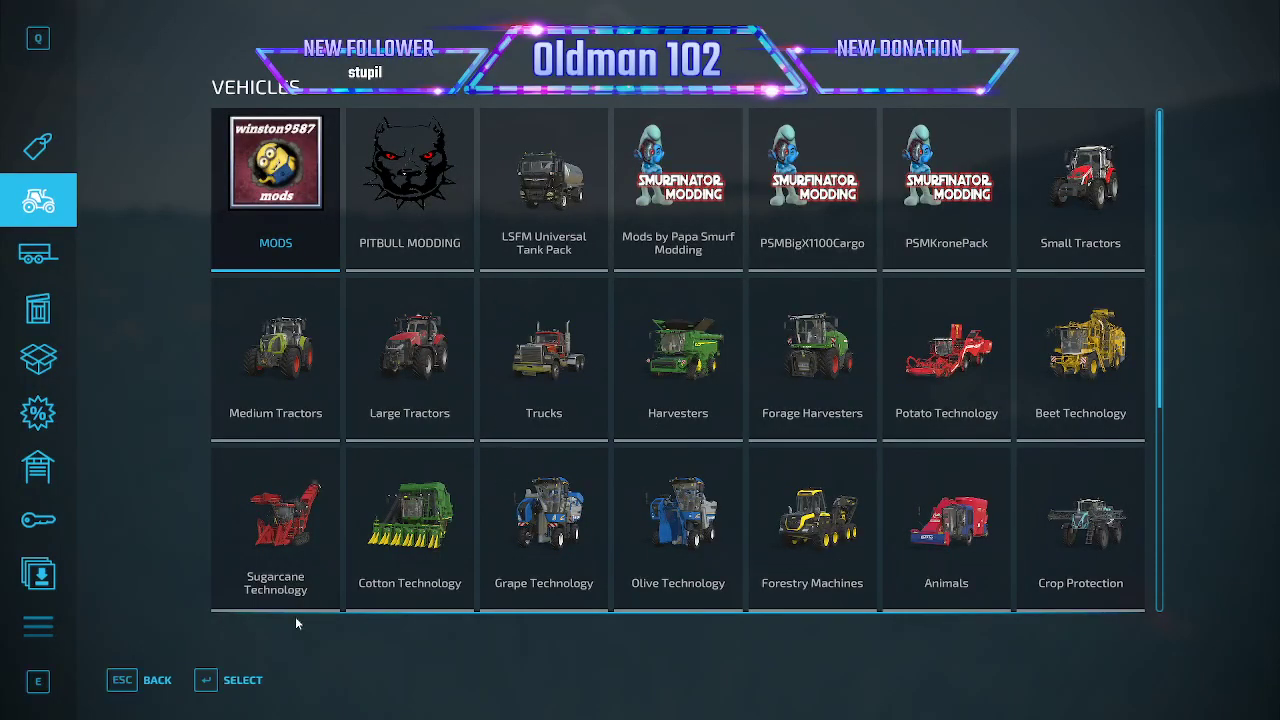
{"action": "left_click", "coordinate": [38, 626]}
{"action": "left_click", "coordinate": [706, 354]}
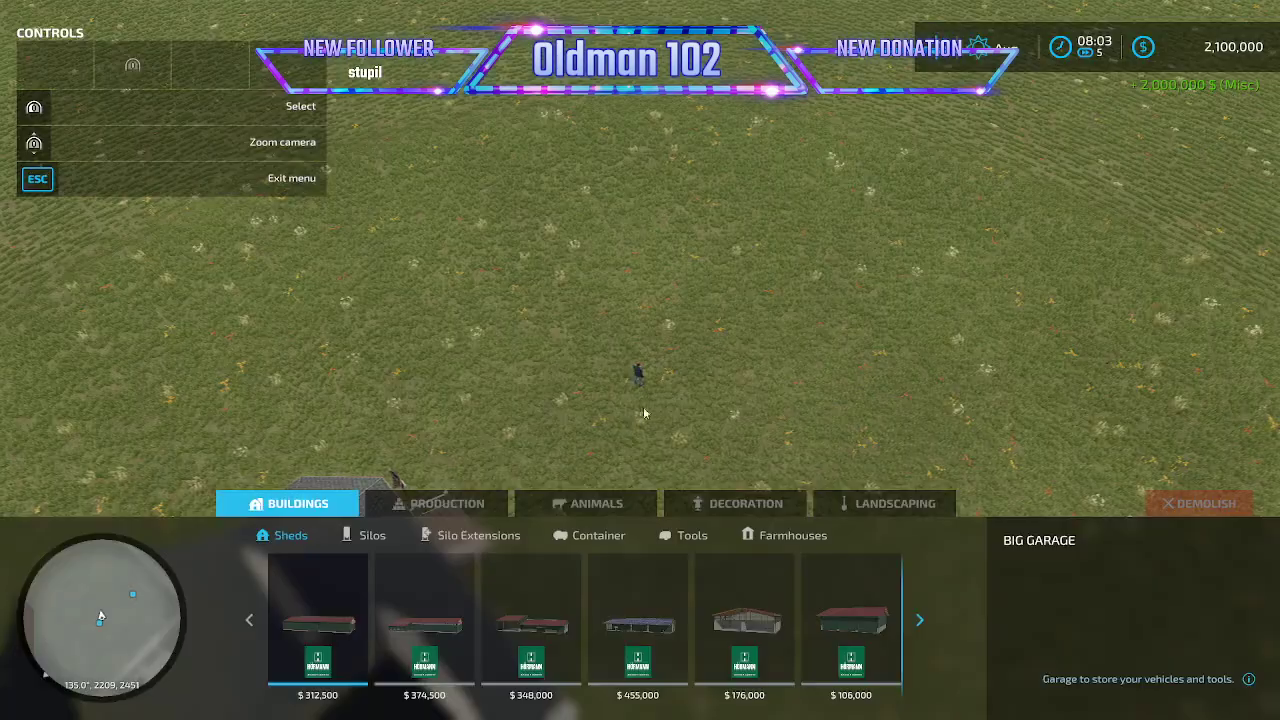
{"action": "left_click", "coordinate": [447, 503]}
{"action": "scroll", "coordinate": [605, 612], "scroll_direction": "down", "scroll_amount": 10}
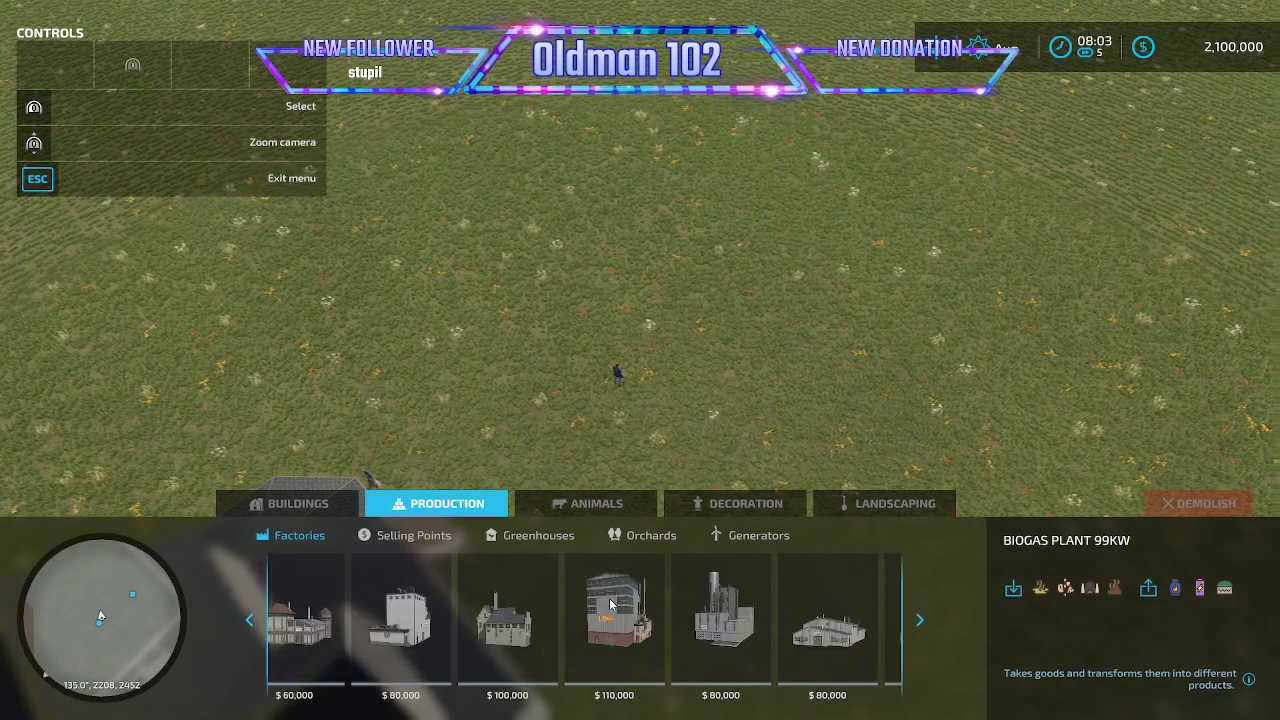
{"action": "scroll", "coordinate": [617, 606], "scroll_direction": "down", "scroll_amount": 4}
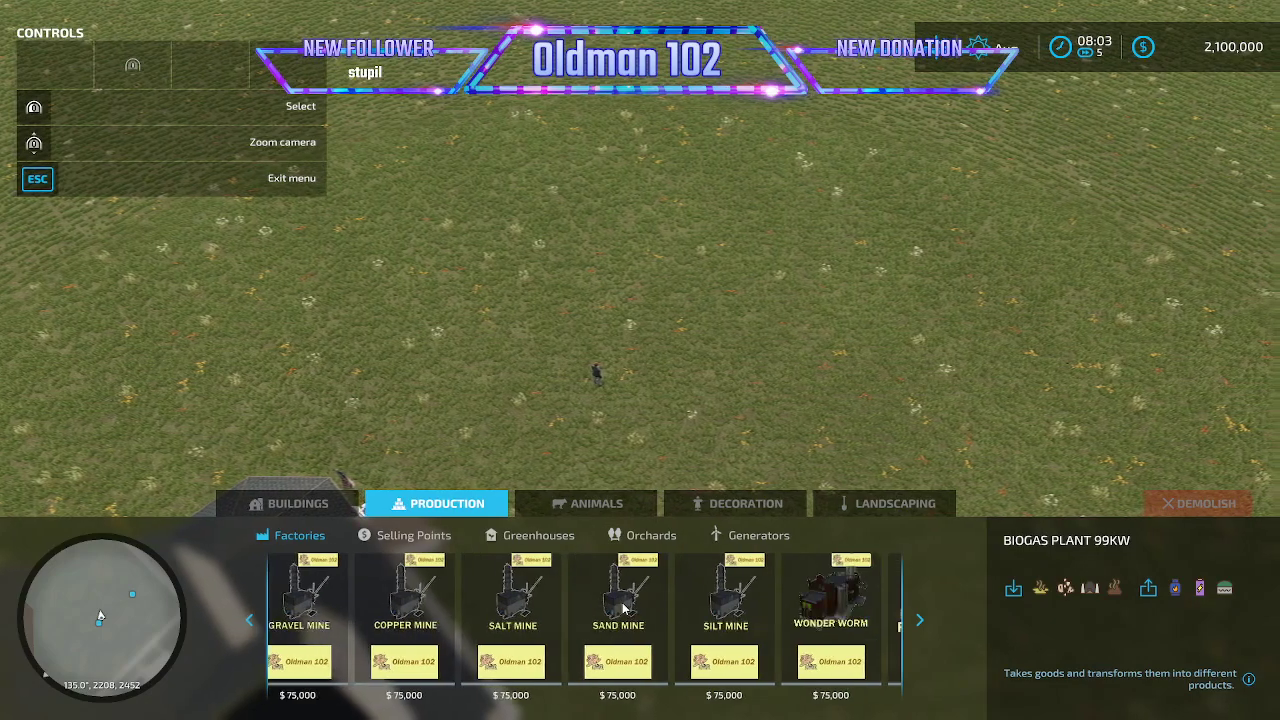
{"action": "left_click", "coordinate": [851, 610]}
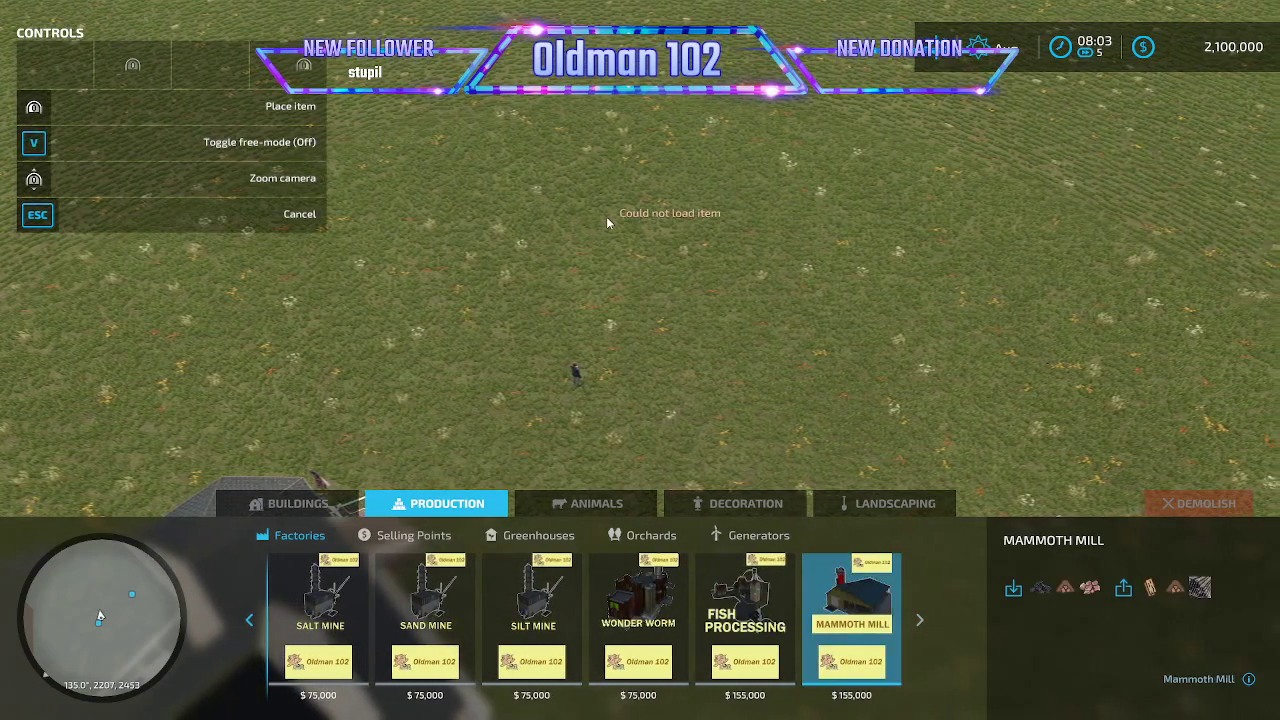
{"action": "key", "text": "Escape"}
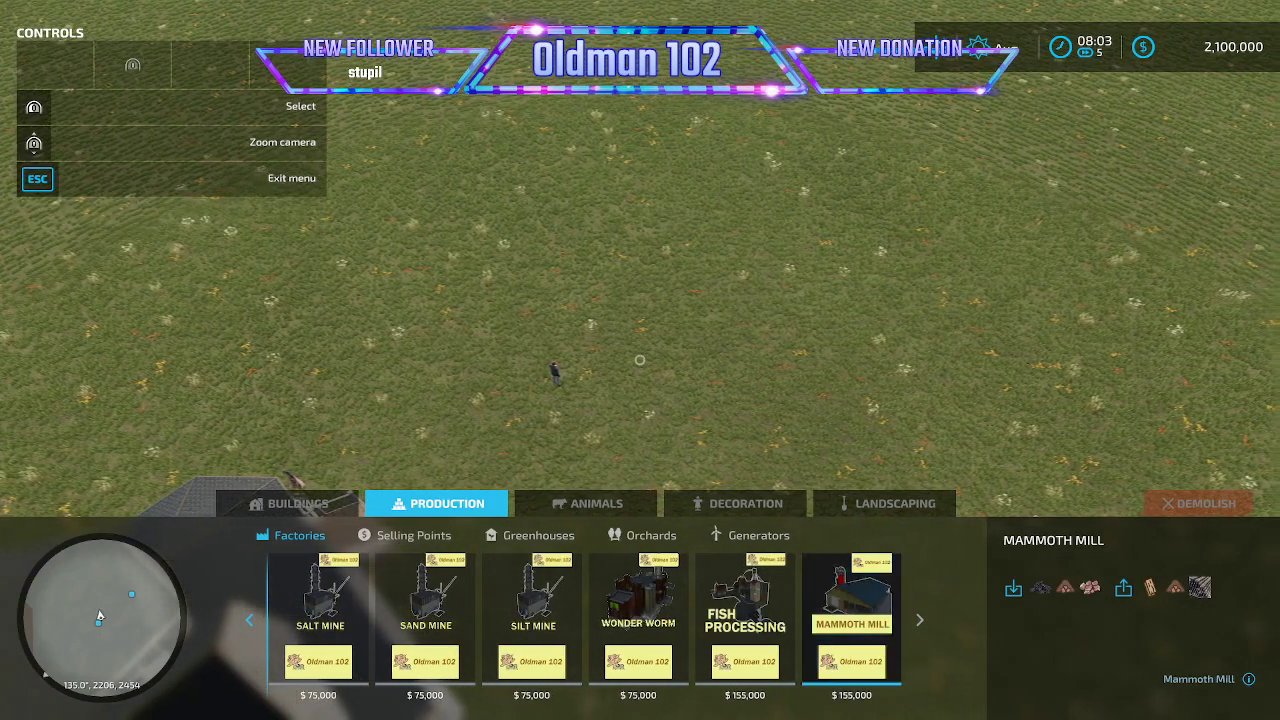
- Leave construction mode and quit the career game from its game settings
{"action": "key", "text": "Escape"}
{"action": "key", "text": "Escape"}
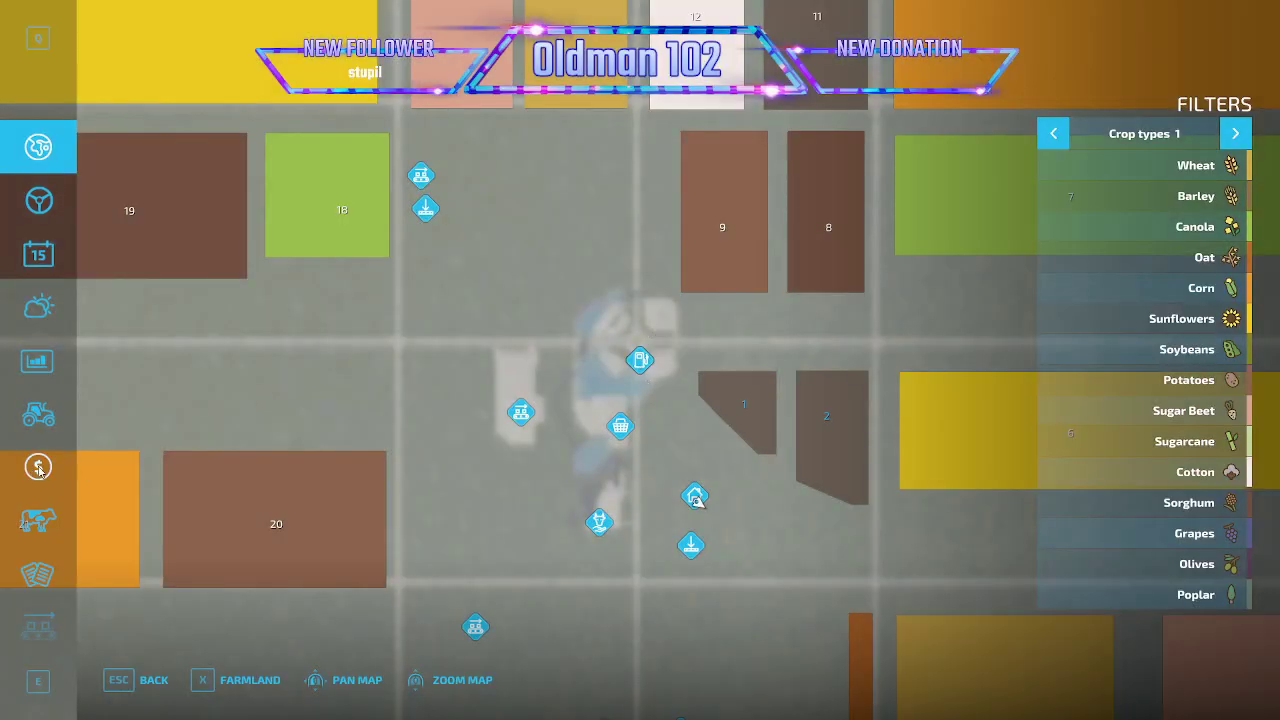
{"action": "scroll", "coordinate": [38, 467], "scroll_direction": "down", "scroll_amount": 6}
{"action": "left_click", "coordinate": [38, 416]}
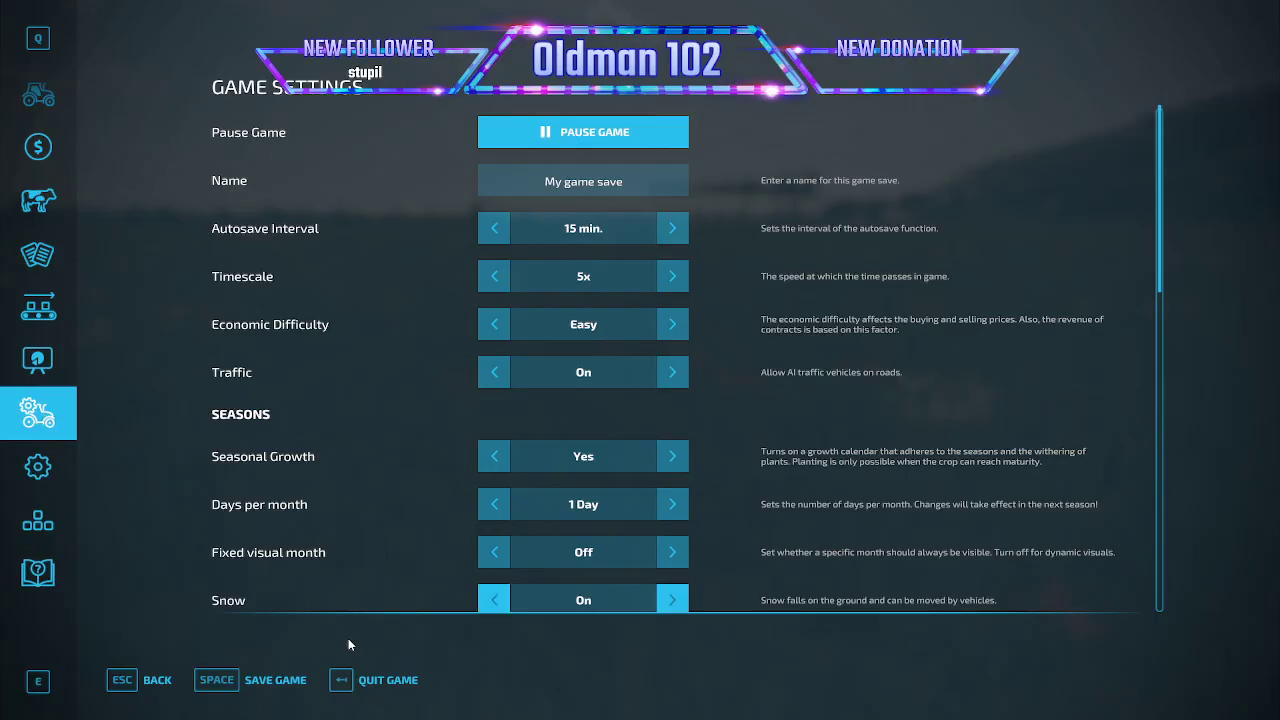
{"action": "left_click", "coordinate": [378, 686]}
{"action": "left_click", "coordinate": [464, 457]}
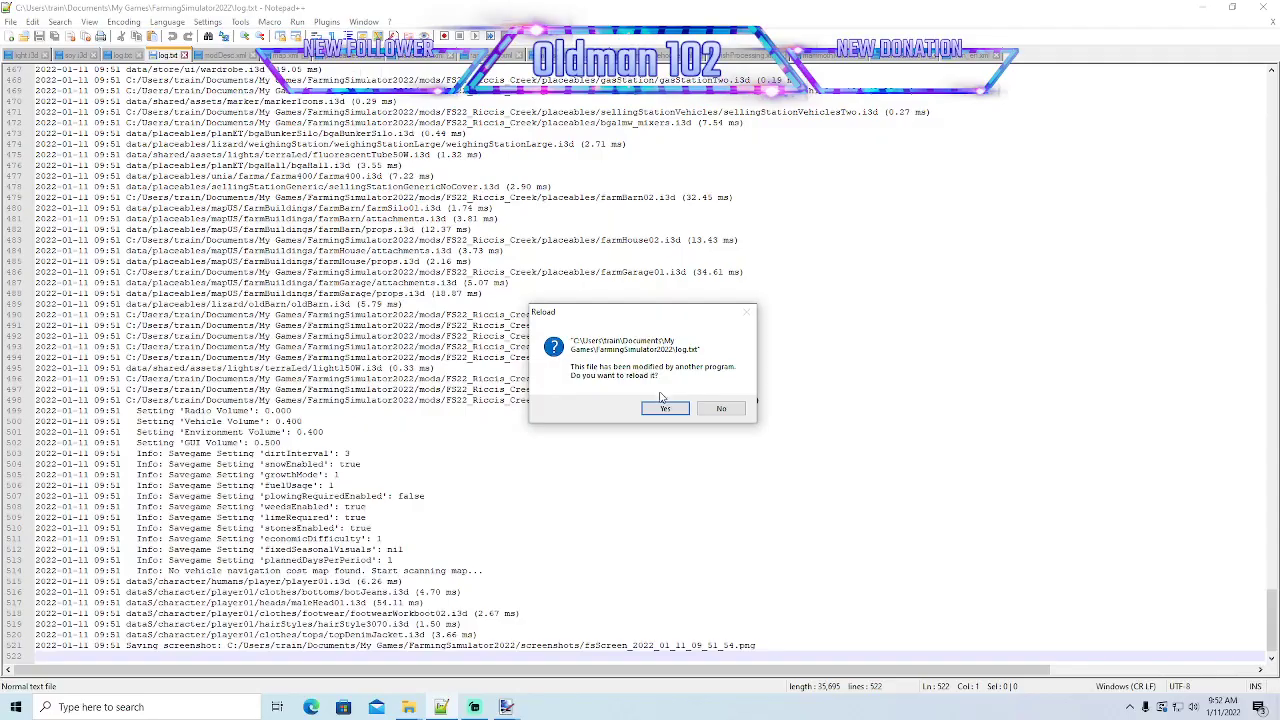
- Reload log.txt to check the Mammoth Mill loading errors and locate the storage section in mammothMill.xml
{"action": "left_click", "coordinate": [662, 407]}
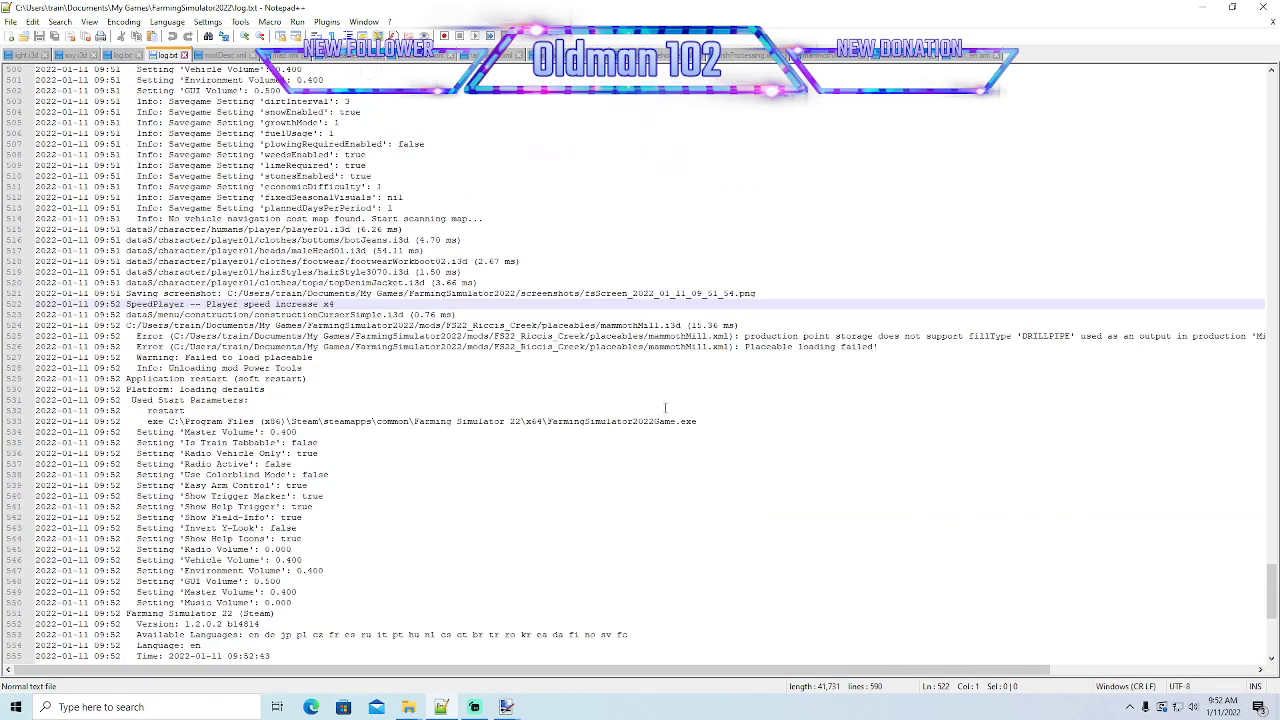
{"action": "scroll", "coordinate": [665, 407], "scroll_direction": "down", "scroll_amount": 1}
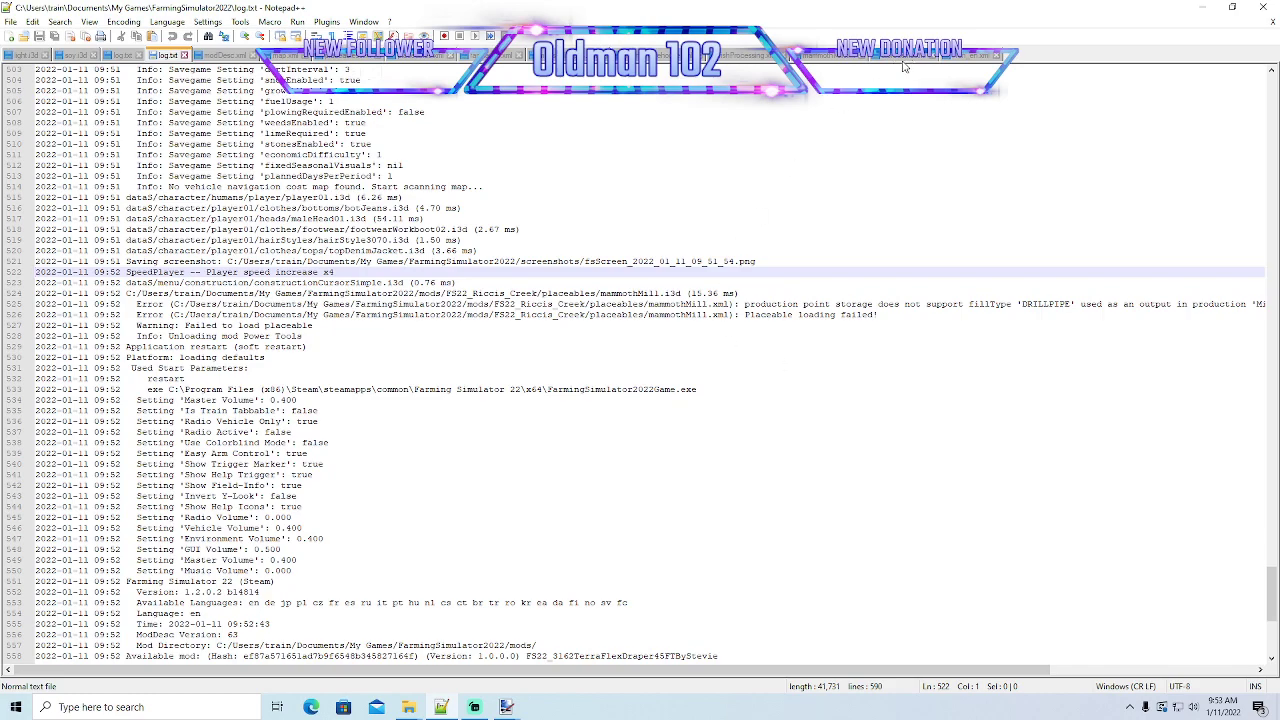
{"action": "left_click", "coordinate": [834, 58]}
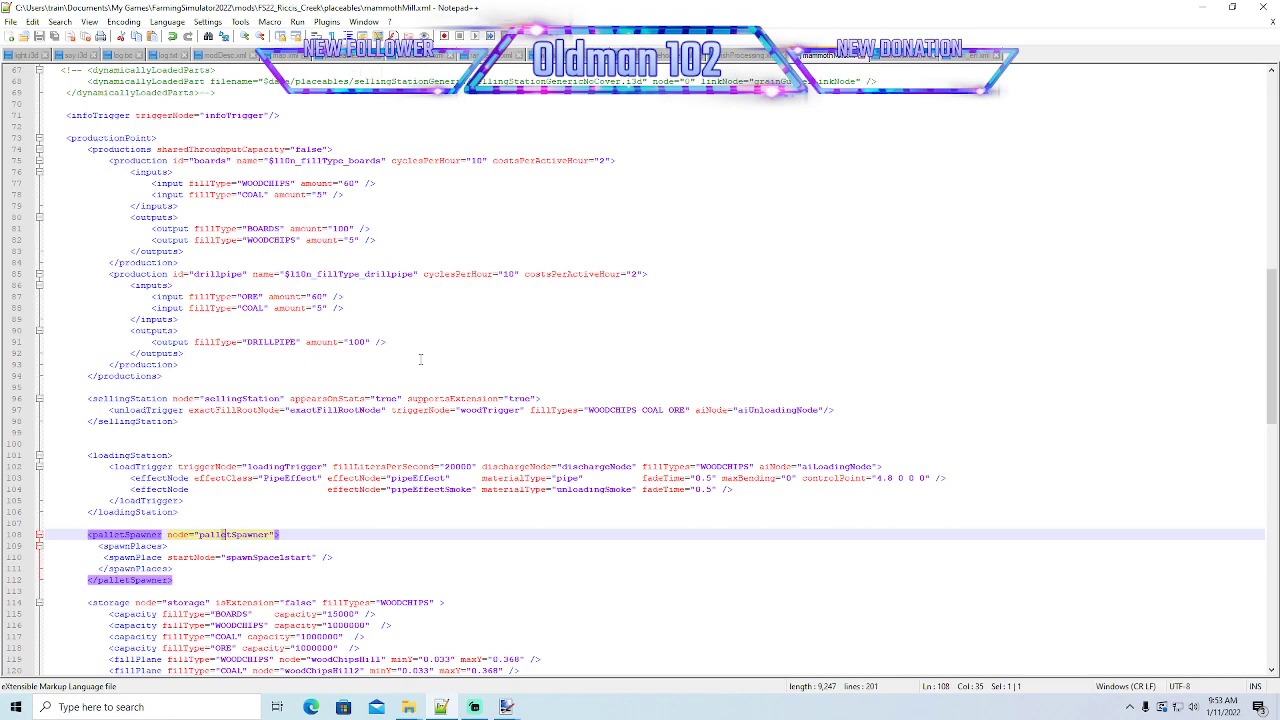
{"action": "scroll", "coordinate": [420, 360], "scroll_direction": "down", "scroll_amount": 8}
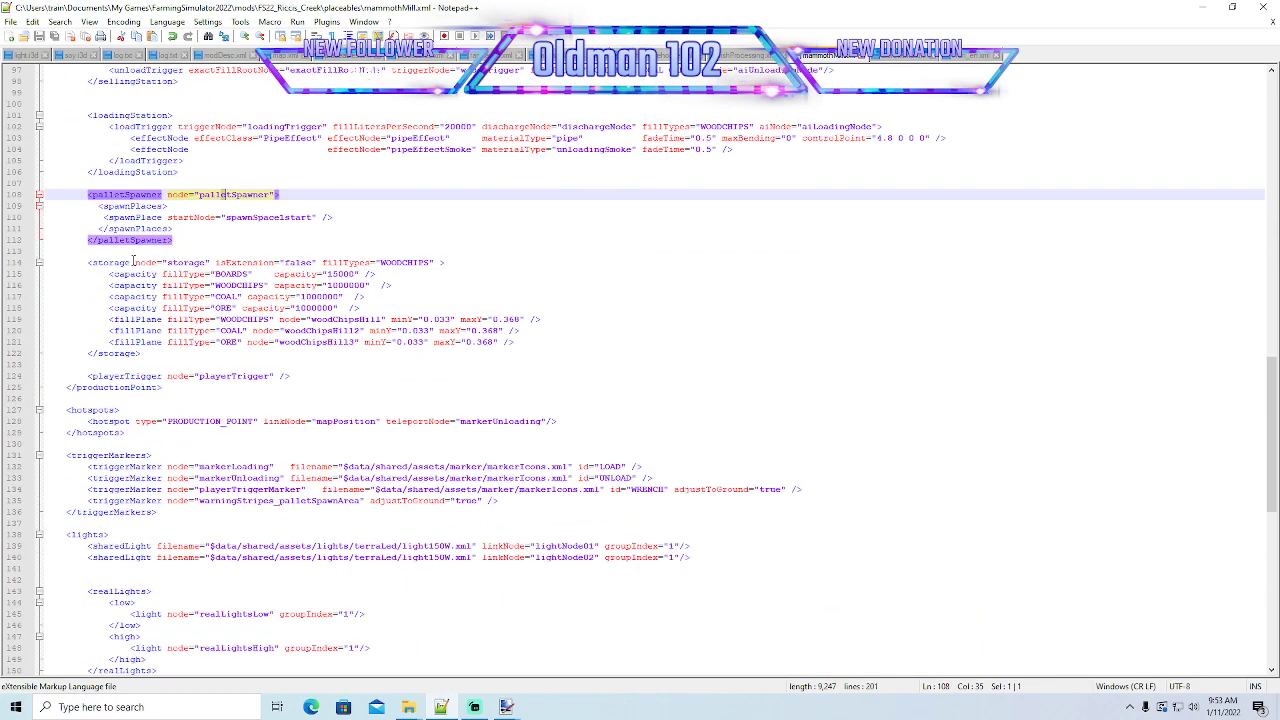
{"action": "left_click", "coordinate": [133, 262]}
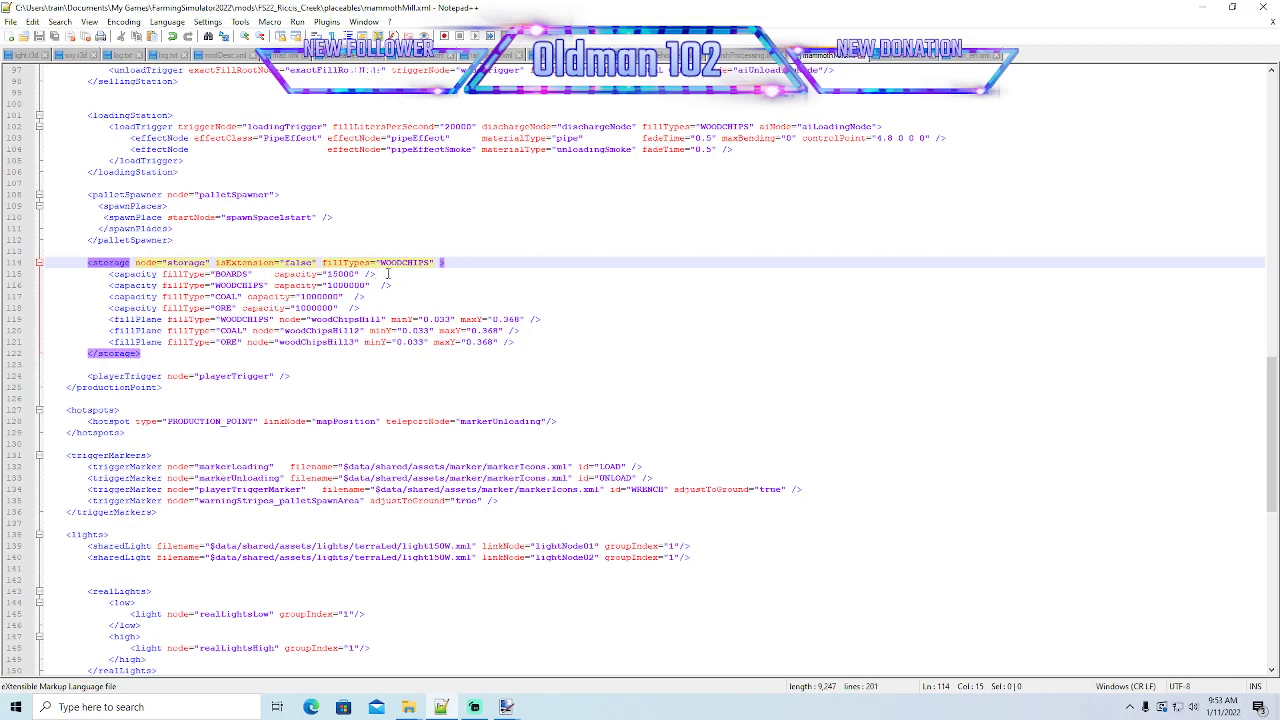
- Duplicate the BOARDS capacity line at the start of the storage section and remove the leftover blank line
{"action": "left_click", "coordinate": [452, 262]}
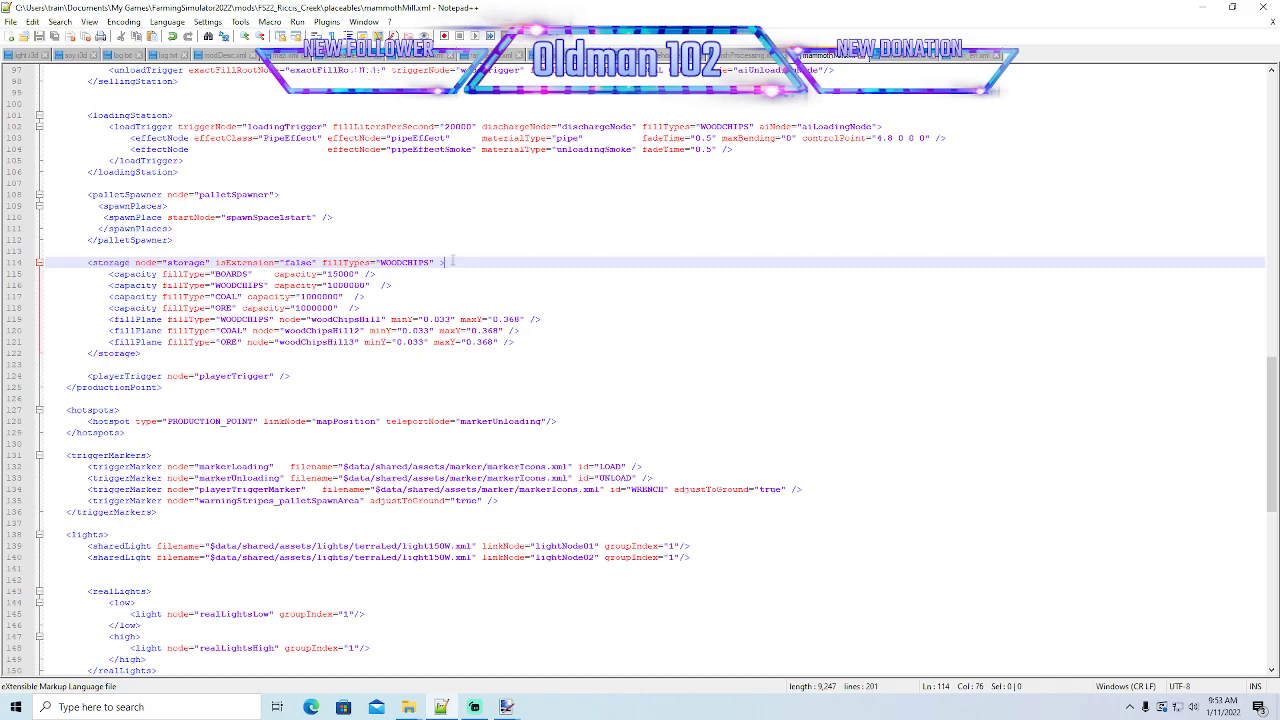
{"action": "key", "text": "Return"}
{"action": "left_click", "coordinate": [16, 286]}
{"action": "key", "text": "ctrl+c"}
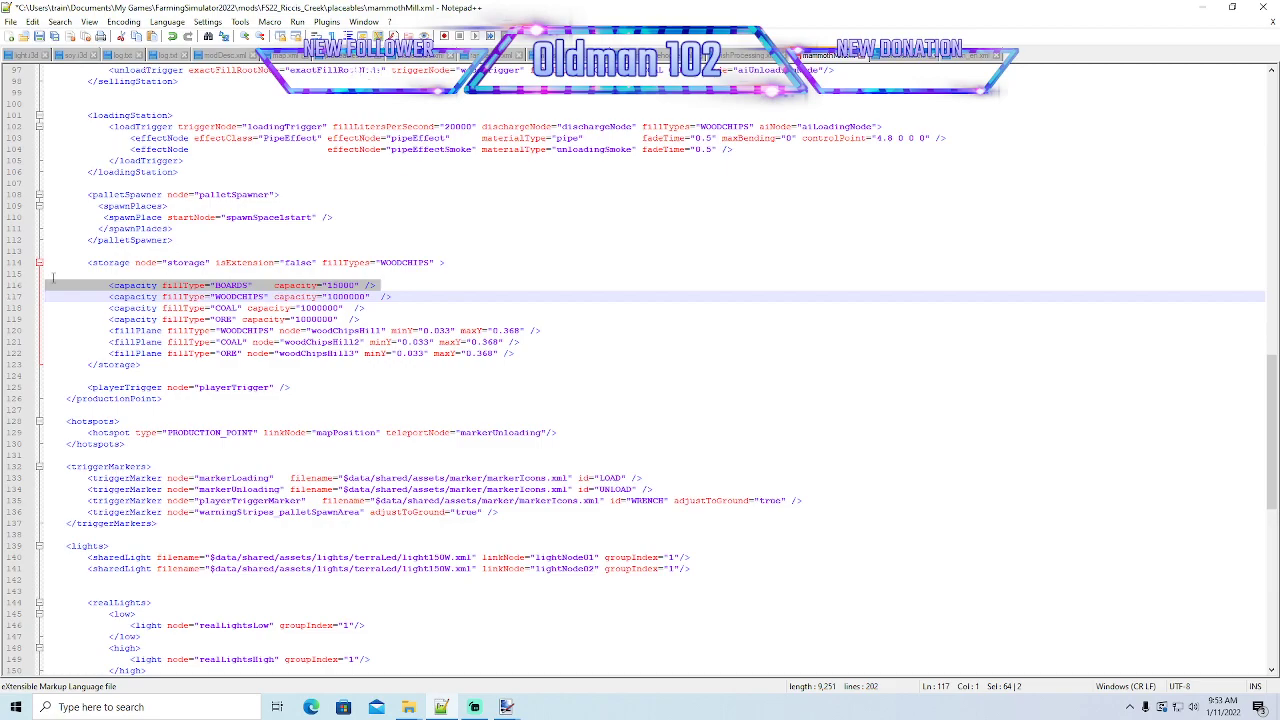
{"action": "left_click", "coordinate": [51, 273]}
{"action": "key", "text": "ctrl+v"}
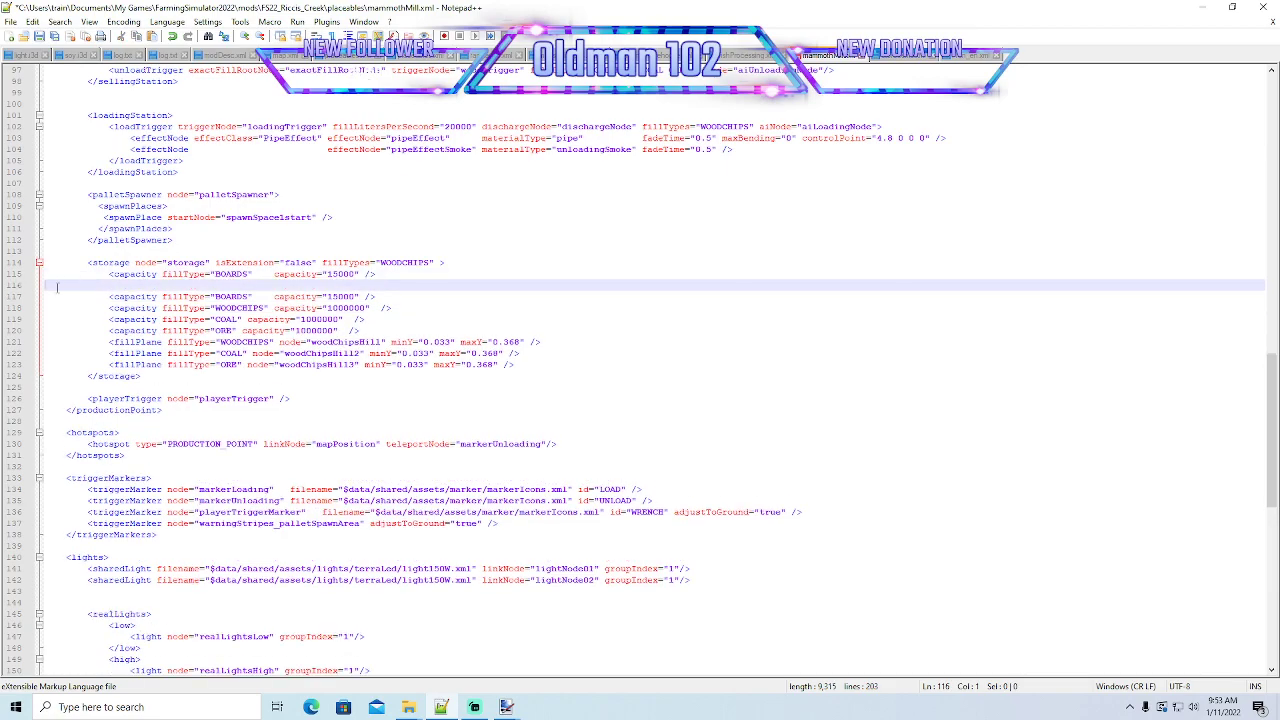
{"action": "left_click", "coordinate": [16, 286]}
{"action": "key", "text": "Delete"}
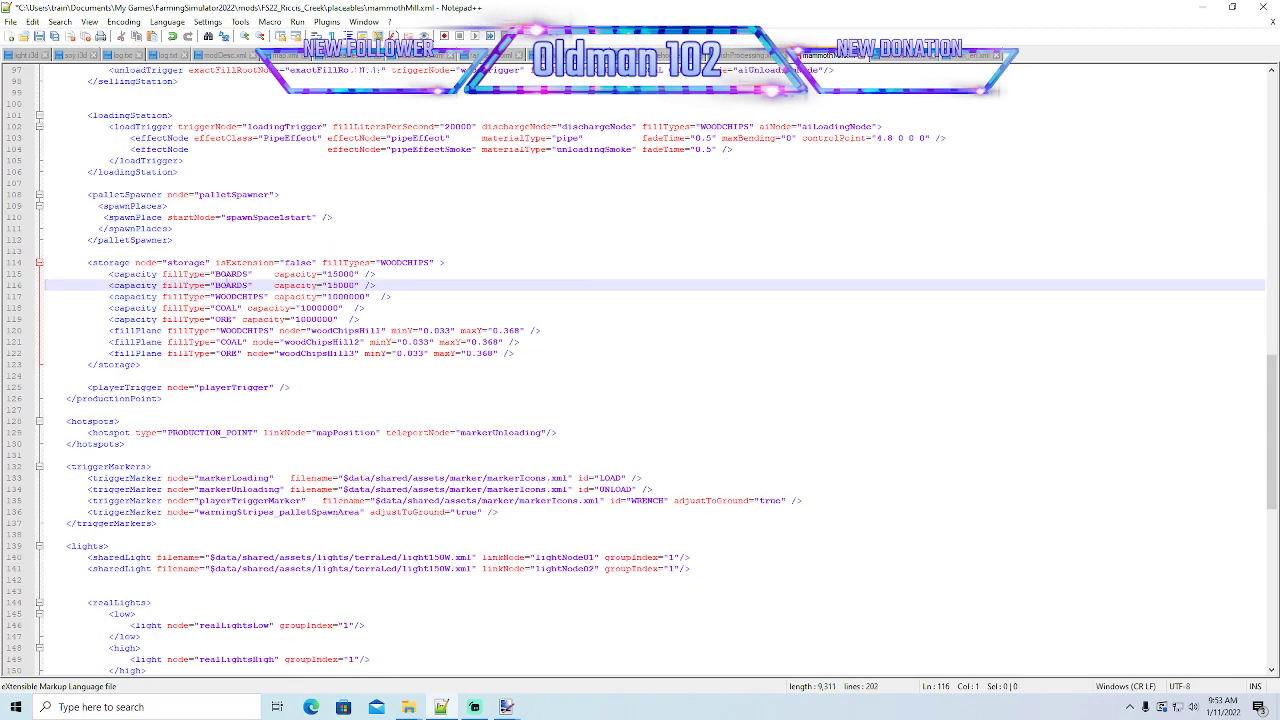
- Change the fill type of the first BOARDS capacity line in the storage section to DRILLPIPE
{"action": "left_click", "coordinate": [250, 273]}
{"action": "key", "text": "BackSpace"}
{"action": "key", "text": "BackSpace"}
{"action": "key", "text": "BackSpace"}
{"action": "key", "text": "BackSpace"}
{"action": "key", "text": "BackSpace"}
{"action": "key", "text": "BackSpace"}
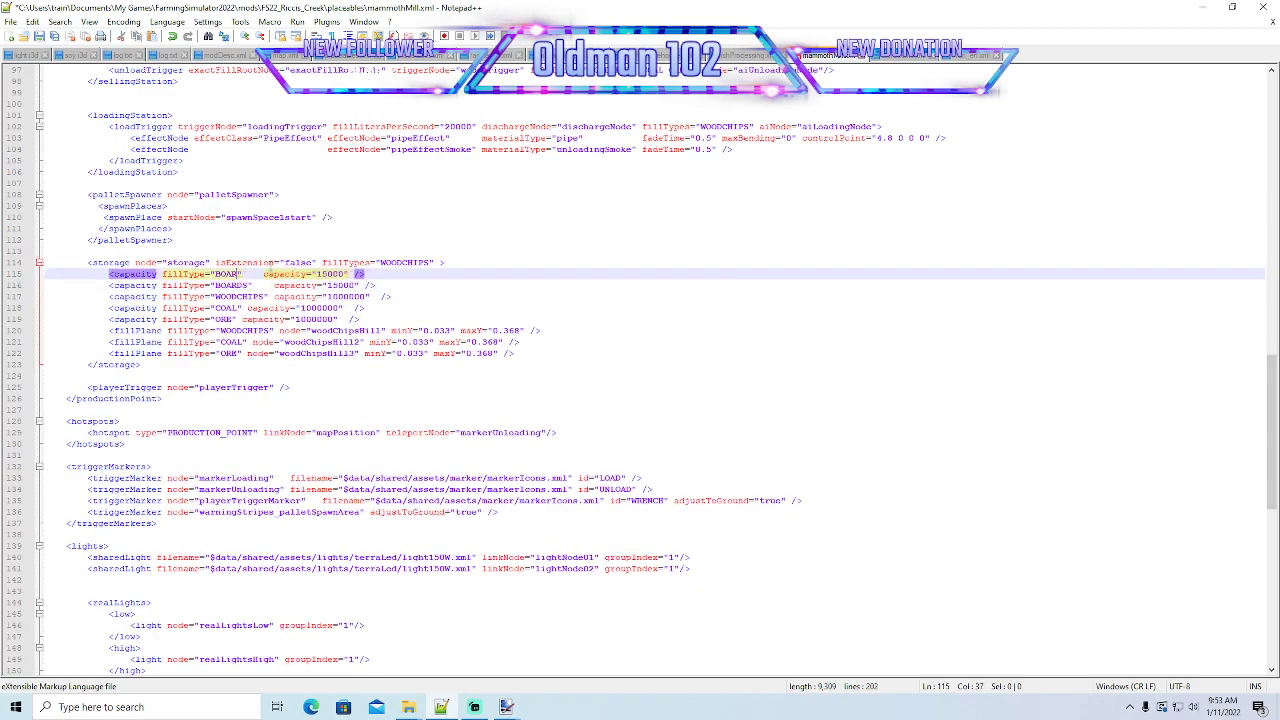
{"action": "type", "text": "DRILLP"}
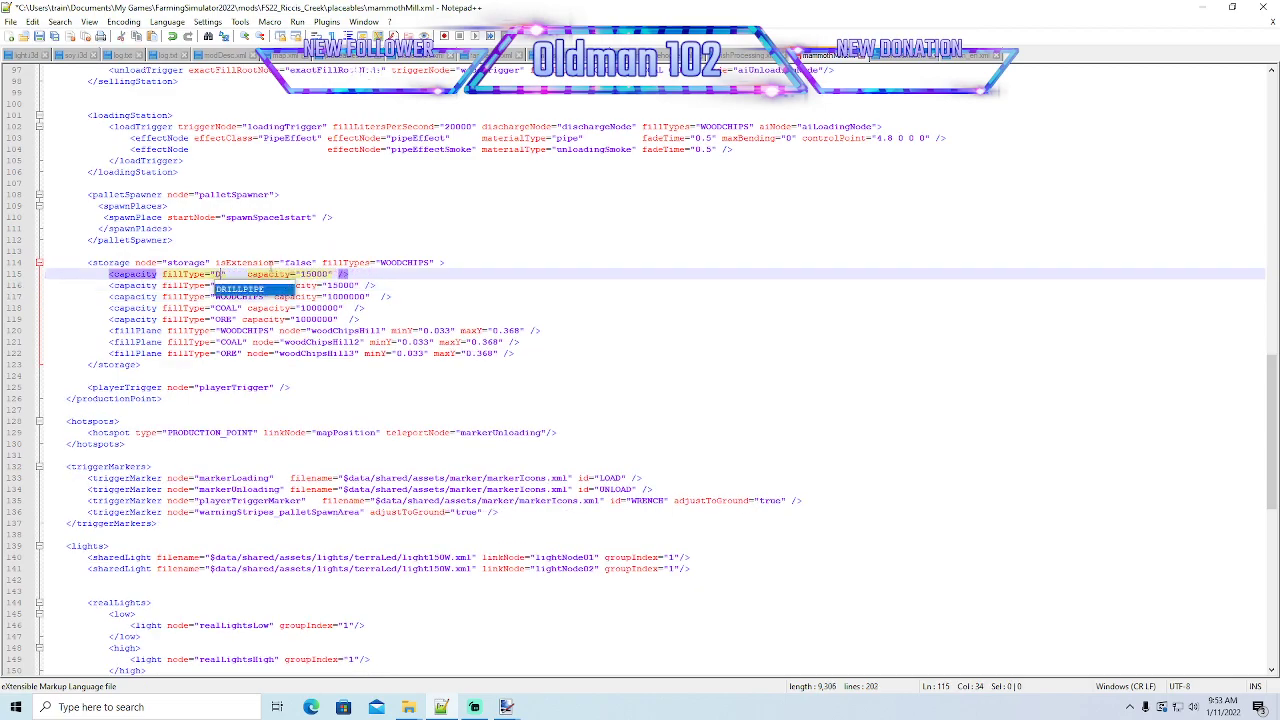
{"action": "type", "text": "IPE"}
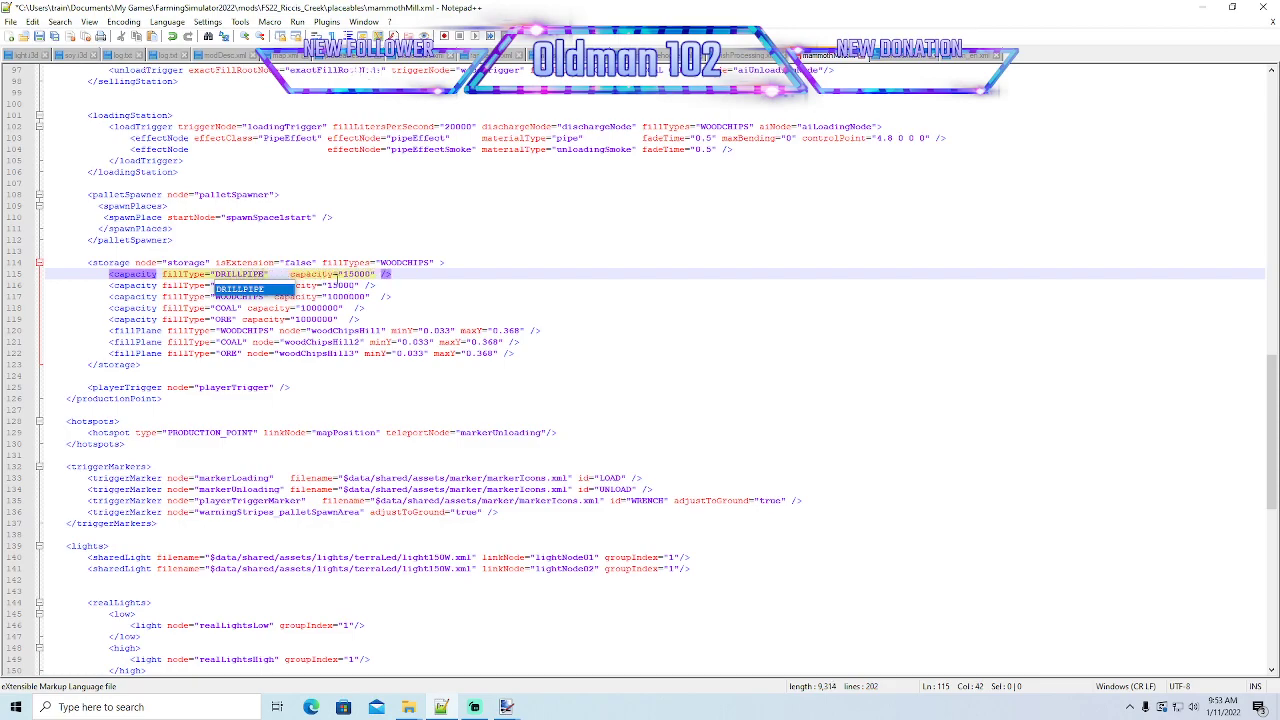
{"action": "left_click", "coordinate": [402, 276]}
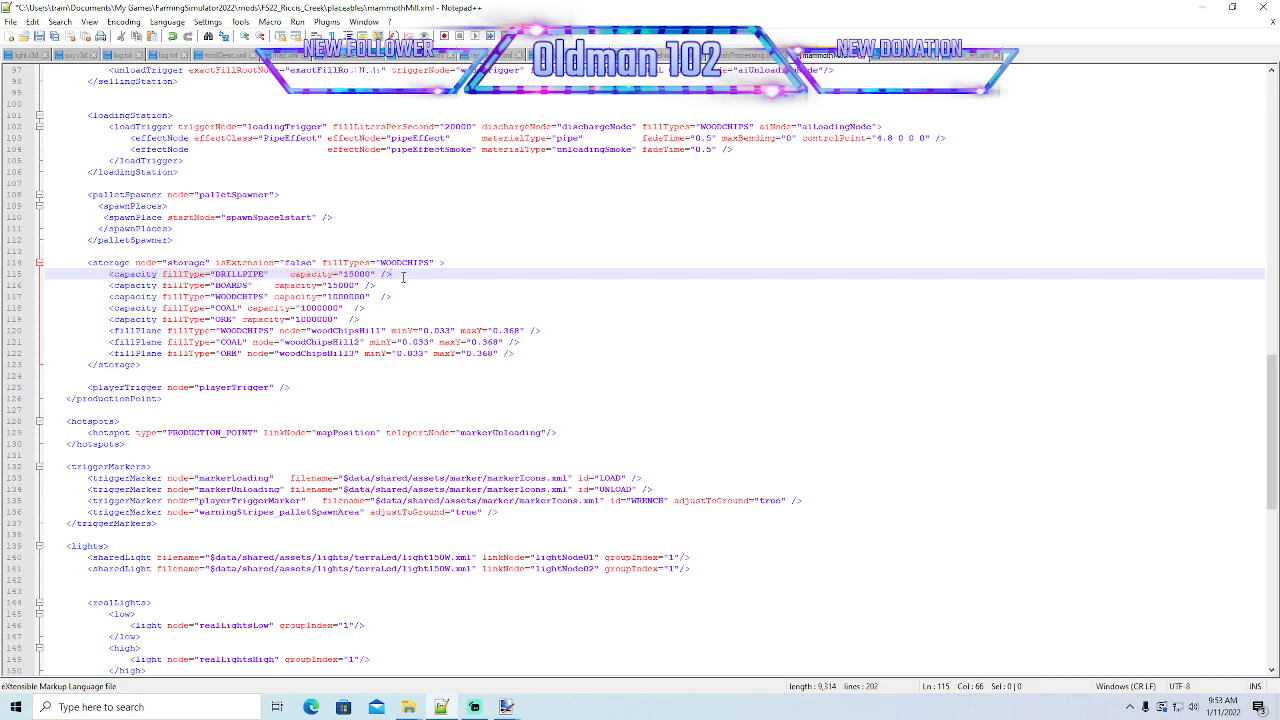
- Save mammothMill.xml, and set the BOARDS capacity in the storage section to 500000
{"action": "left_click", "coordinate": [39, 37]}
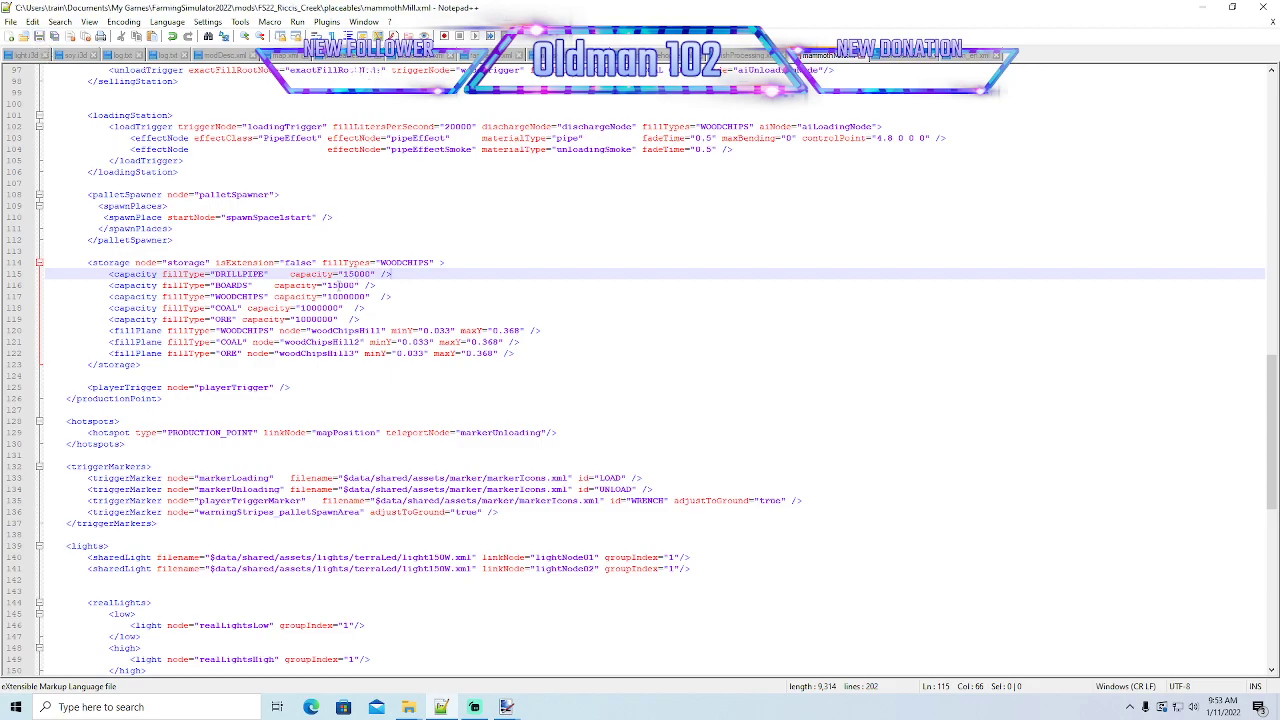
{"action": "left_click", "coordinate": [357, 285]}
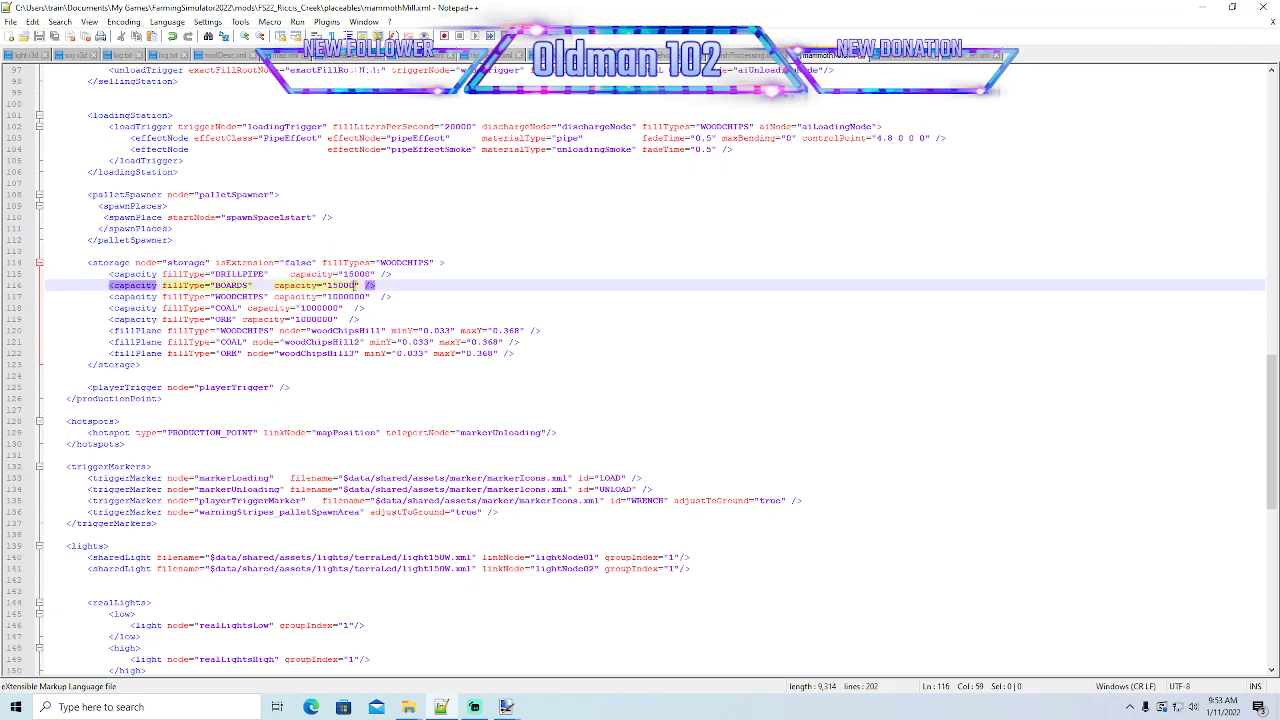
{"action": "key", "text": "BackSpace"}
{"action": "key", "text": "BackSpace"}
{"action": "key", "text": "BackSpace"}
{"action": "key", "text": "BackSpace"}
{"action": "key", "text": "BackSpace"}
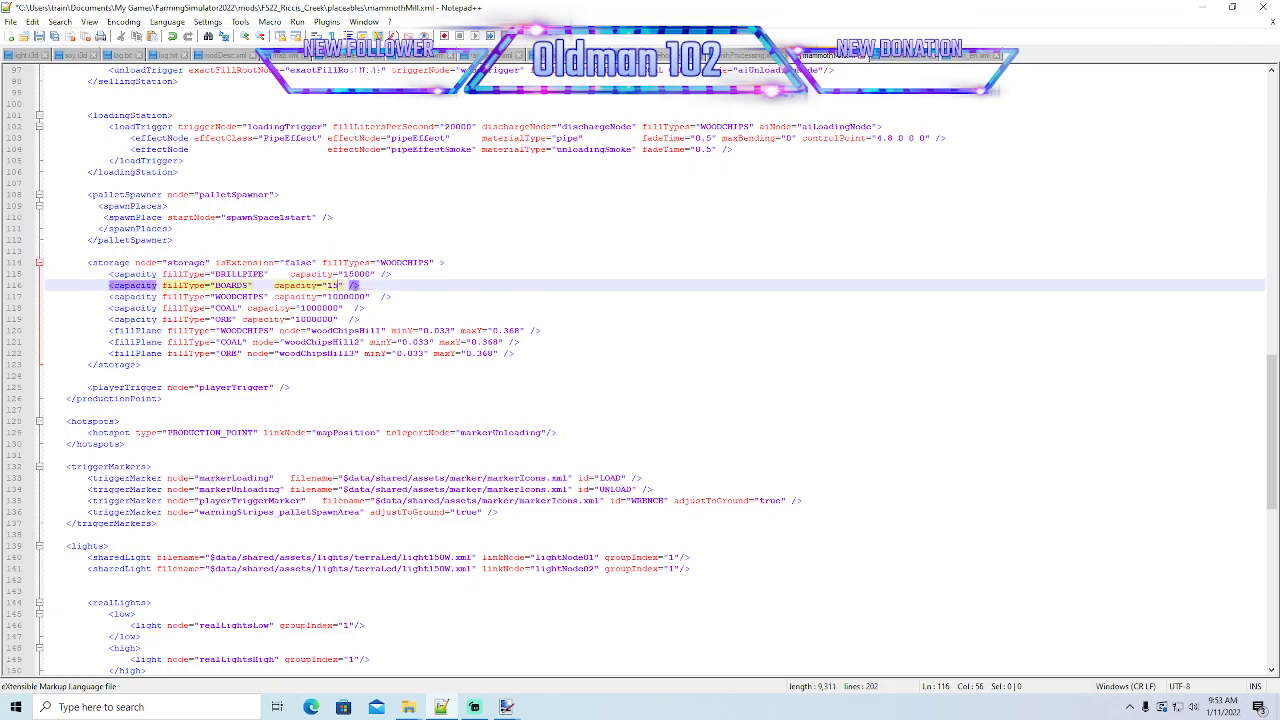
{"action": "type", "text": "500000"}
- Set the DRILLPIPE capacity in the storage section to 500000 and save mammothMill.xml
{"action": "left_click", "coordinate": [368, 274]}
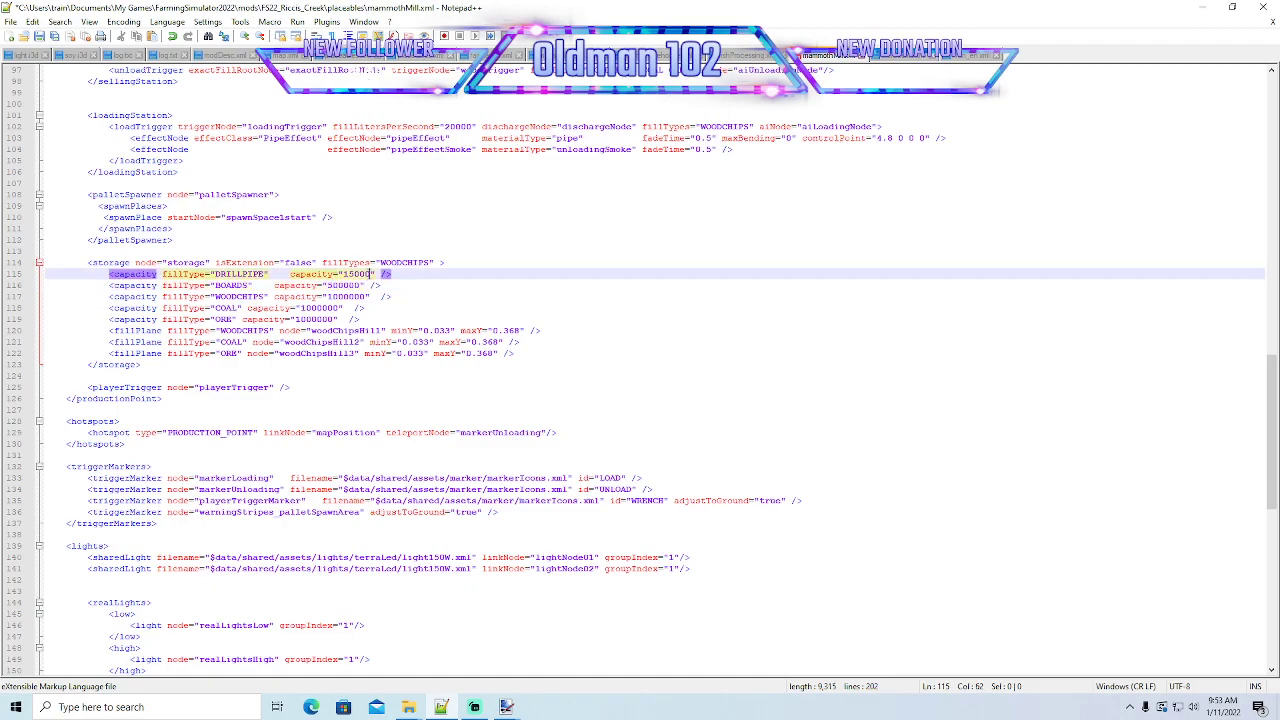
{"action": "key", "text": "BackSpace"}
{"action": "key", "text": "BackSpace"}
{"action": "key", "text": "BackSpace"}
{"action": "key", "text": "BackSpace"}
{"action": "key", "text": "BackSpace"}
{"action": "type", "text": "500000"}
{"action": "key", "text": "ctrl+s"}
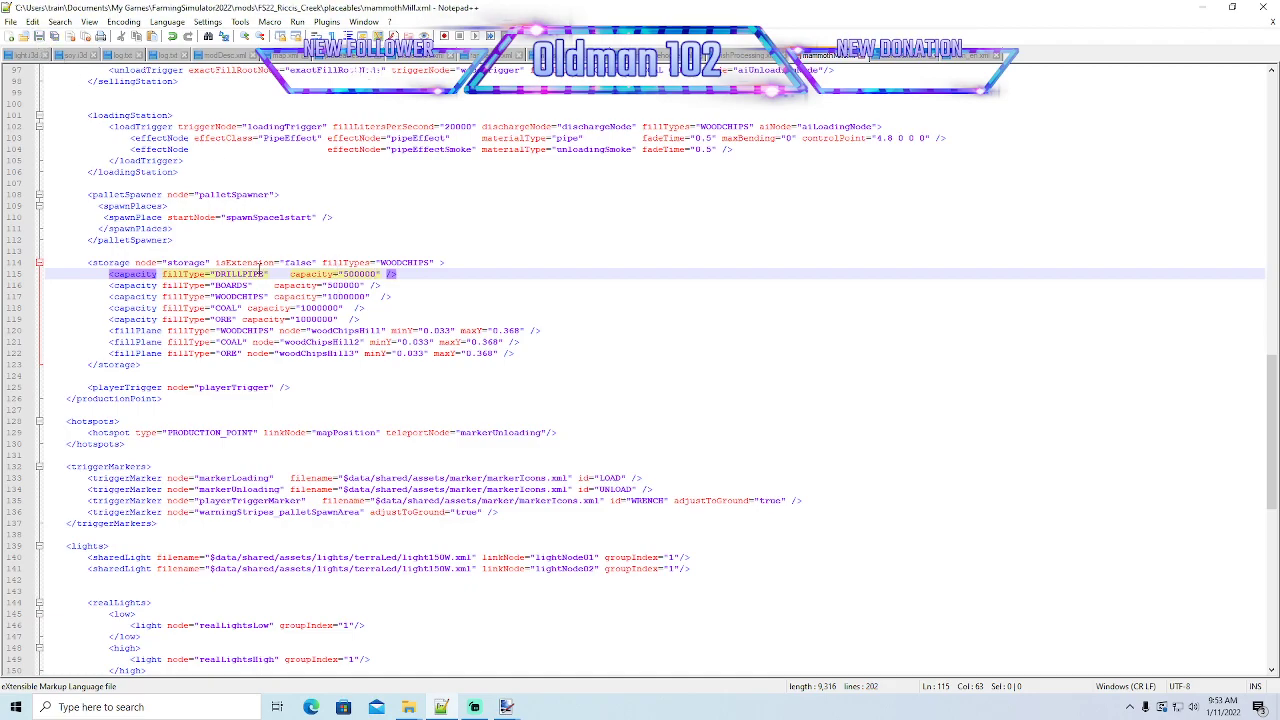
- Switch to the desktop, launch Farming Simulator 22 and open the career game saves
{"action": "left_click", "coordinate": [1200, 10]}
{"action": "right_click", "coordinate": [338, 104]}
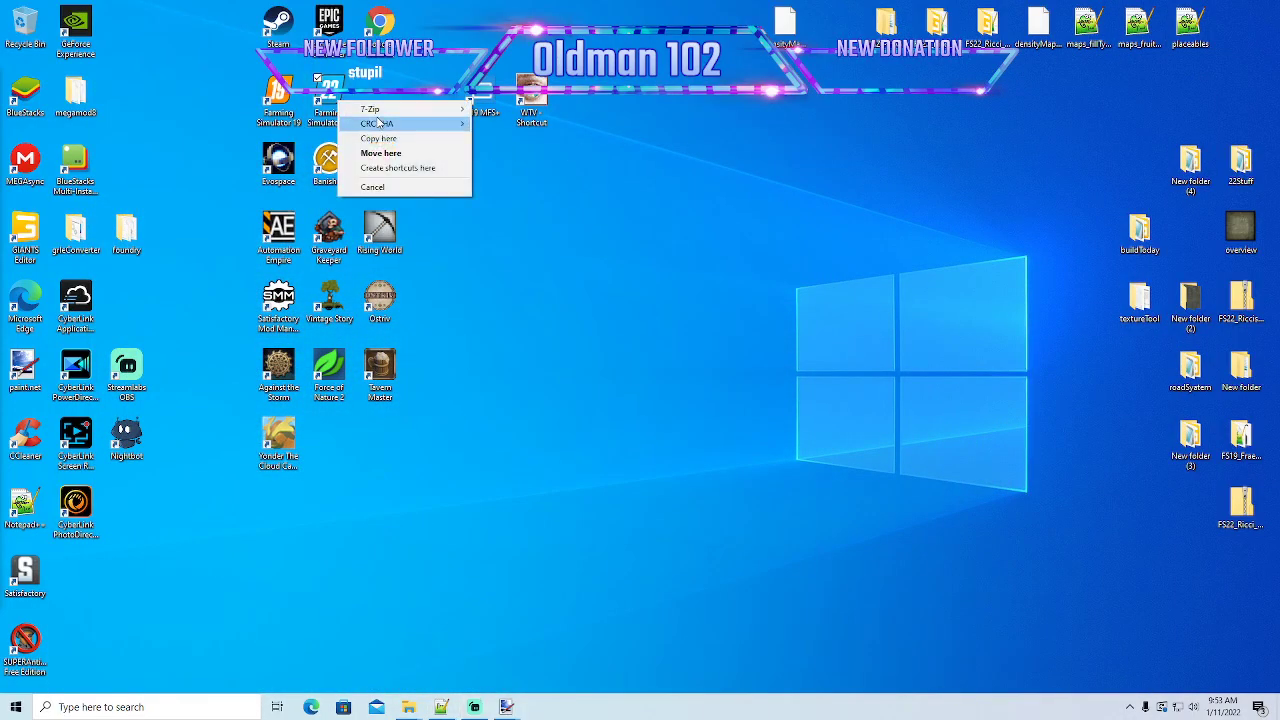
{"action": "left_click", "coordinate": [358, 134]}
{"action": "right_click", "coordinate": [333, 101]}
{"action": "left_click", "coordinate": [362, 111]}
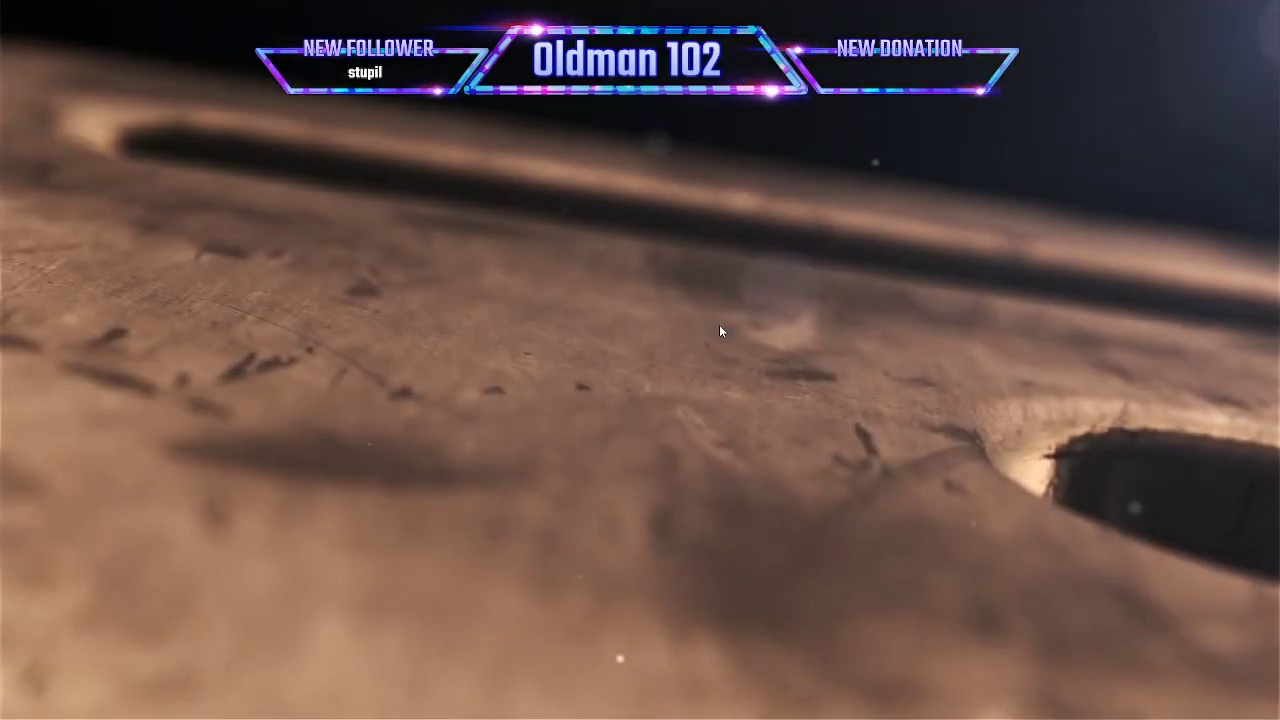
{"action": "left_click", "coordinate": [719, 325]}
{"action": "left_click", "coordinate": [706, 333]}
{"action": "left_click", "coordinate": [142, 419]}
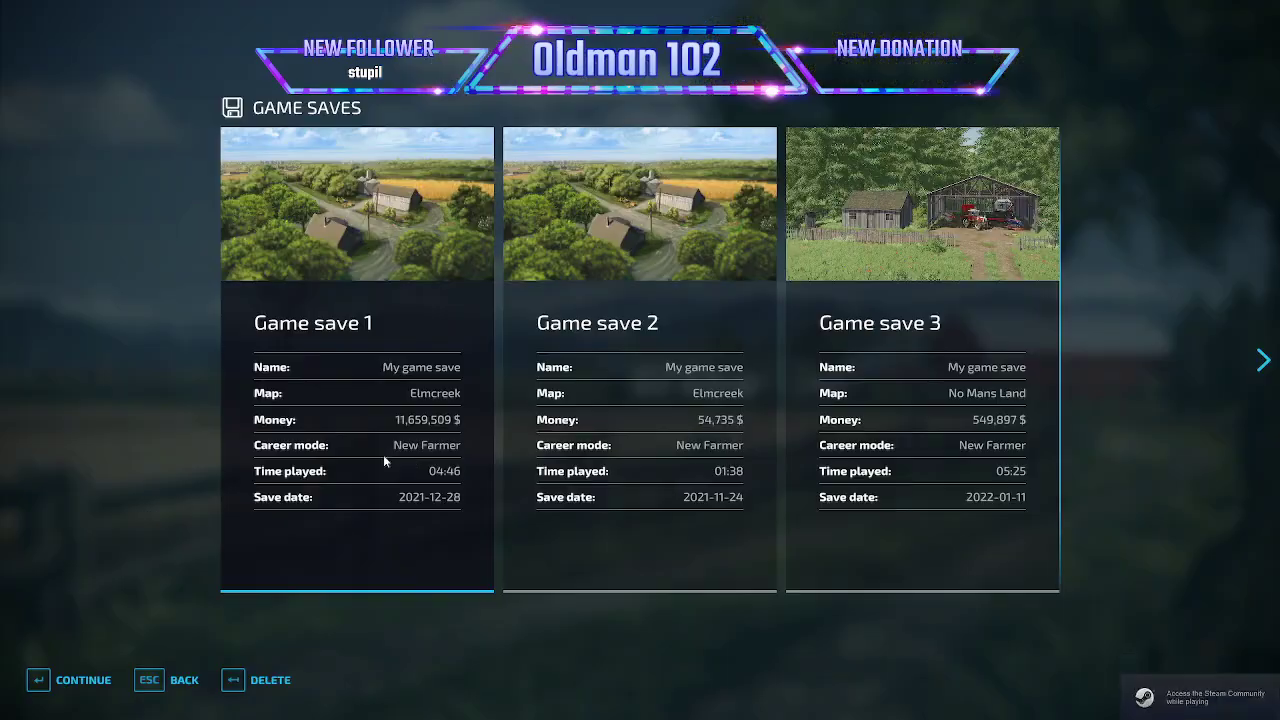
- Start a new career game in an empty save slot on the Blank 4X map and enter the world
{"action": "scroll", "coordinate": [407, 418], "scroll_direction": "down", "scroll_amount": 2}
{"action": "scroll", "coordinate": [407, 418], "scroll_direction": "down", "scroll_amount": 1}
{"action": "left_click", "coordinate": [423, 460]}
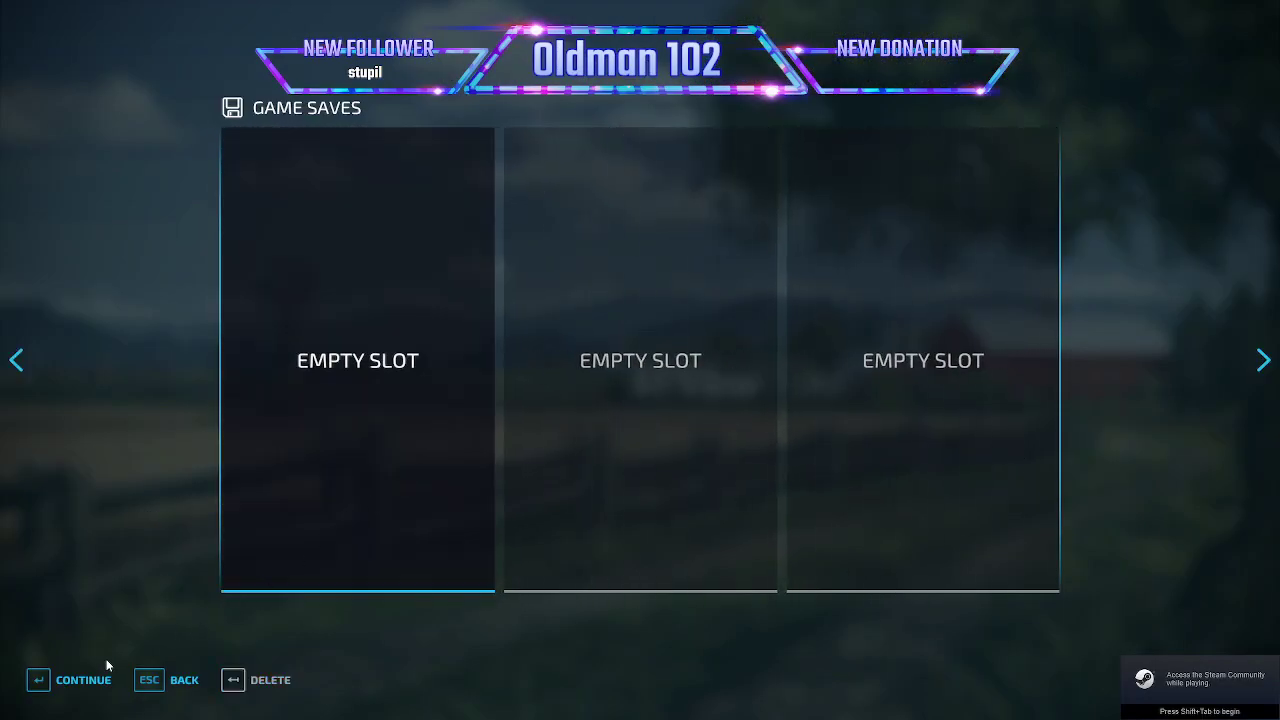
{"action": "left_click", "coordinate": [92, 678]}
{"action": "left_click", "coordinate": [82, 677]}
{"action": "scroll", "coordinate": [299, 510], "scroll_direction": "down", "scroll_amount": 4}
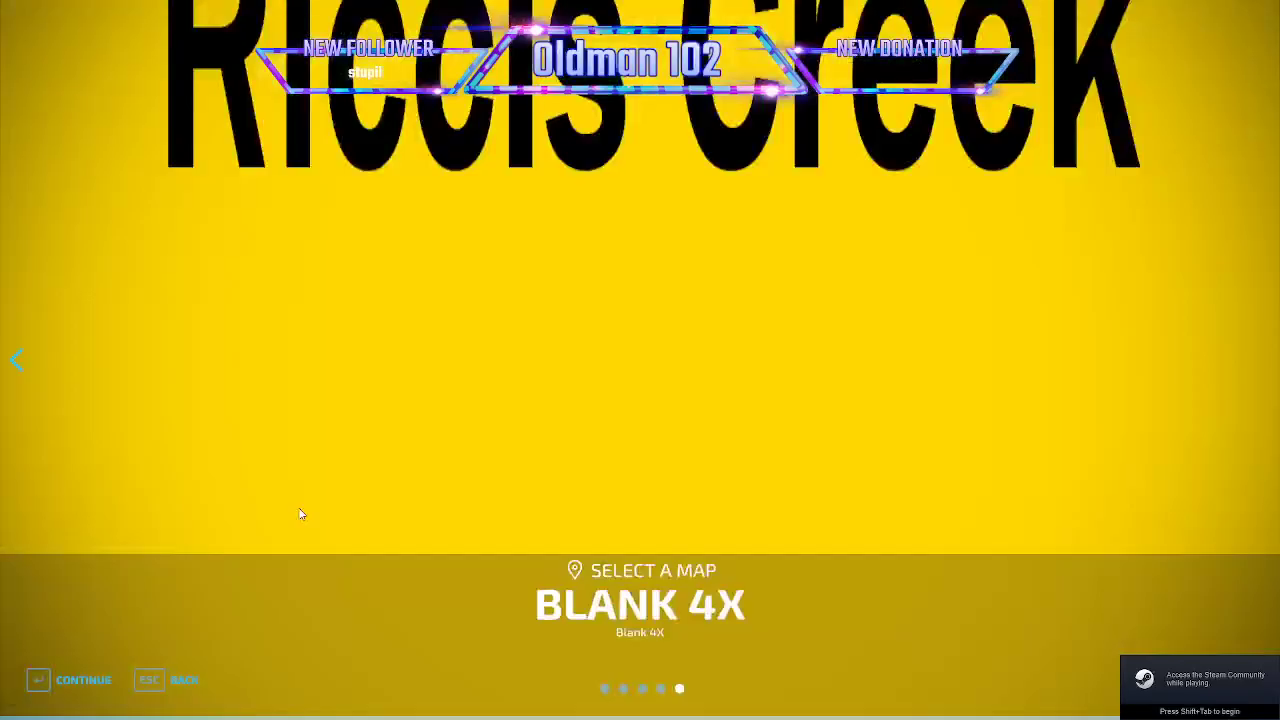
{"action": "left_click", "coordinate": [82, 679]}
{"action": "left_click", "coordinate": [82, 679]}
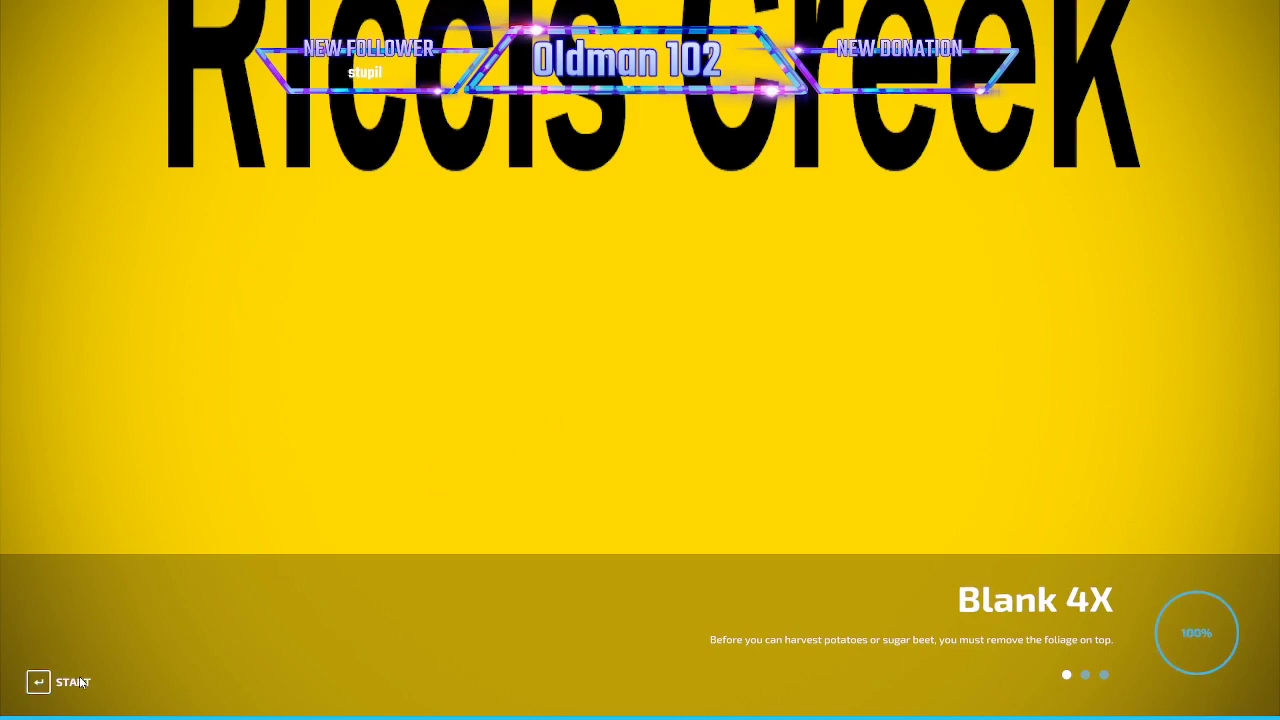
{"action": "left_click", "coordinate": [84, 680]}
{"action": "key", "text": "Escape"}
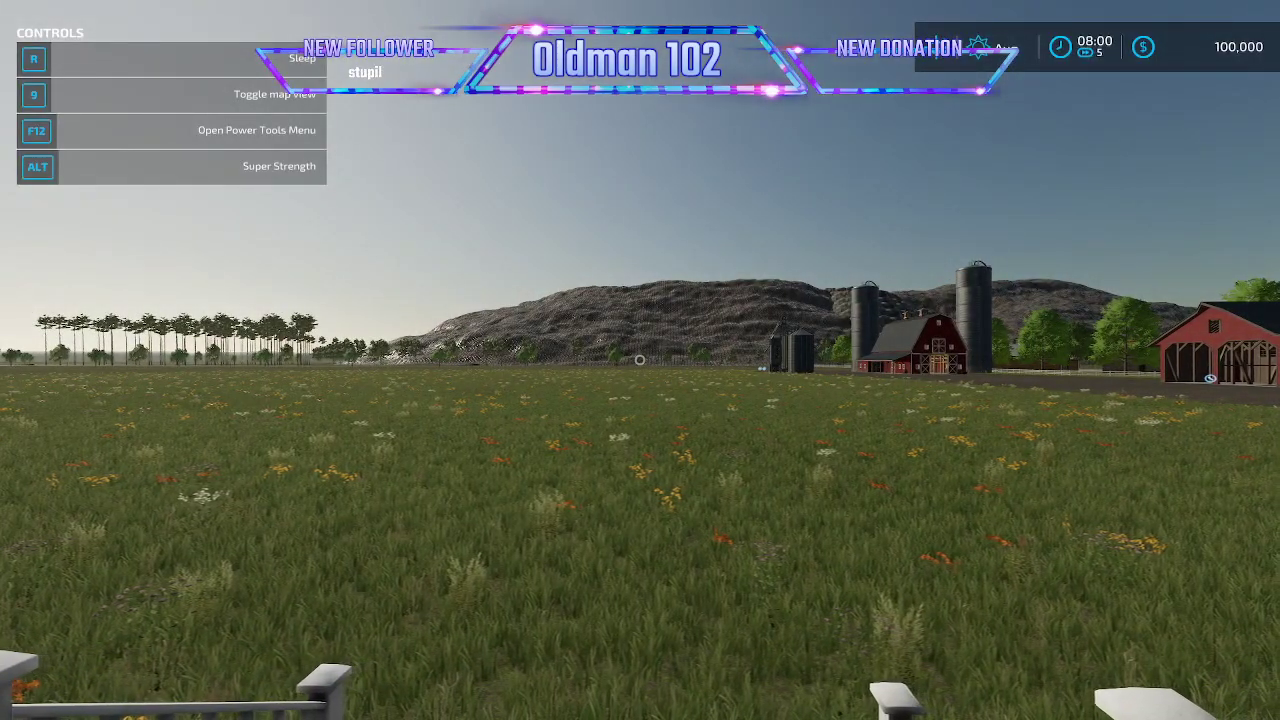
- Walk out onto the grass and add 2000000 to the account with the Power Tools money action
{"action": "key", "text": "w"}
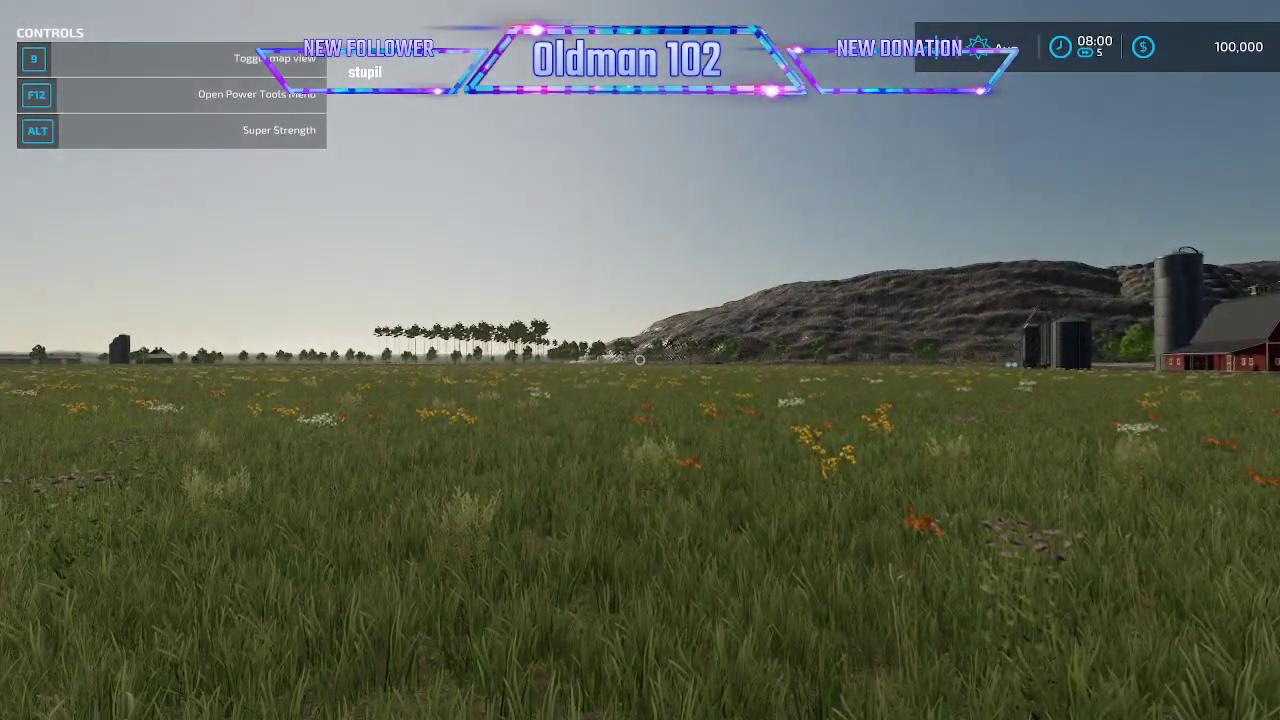
{"action": "key", "text": "F12"}
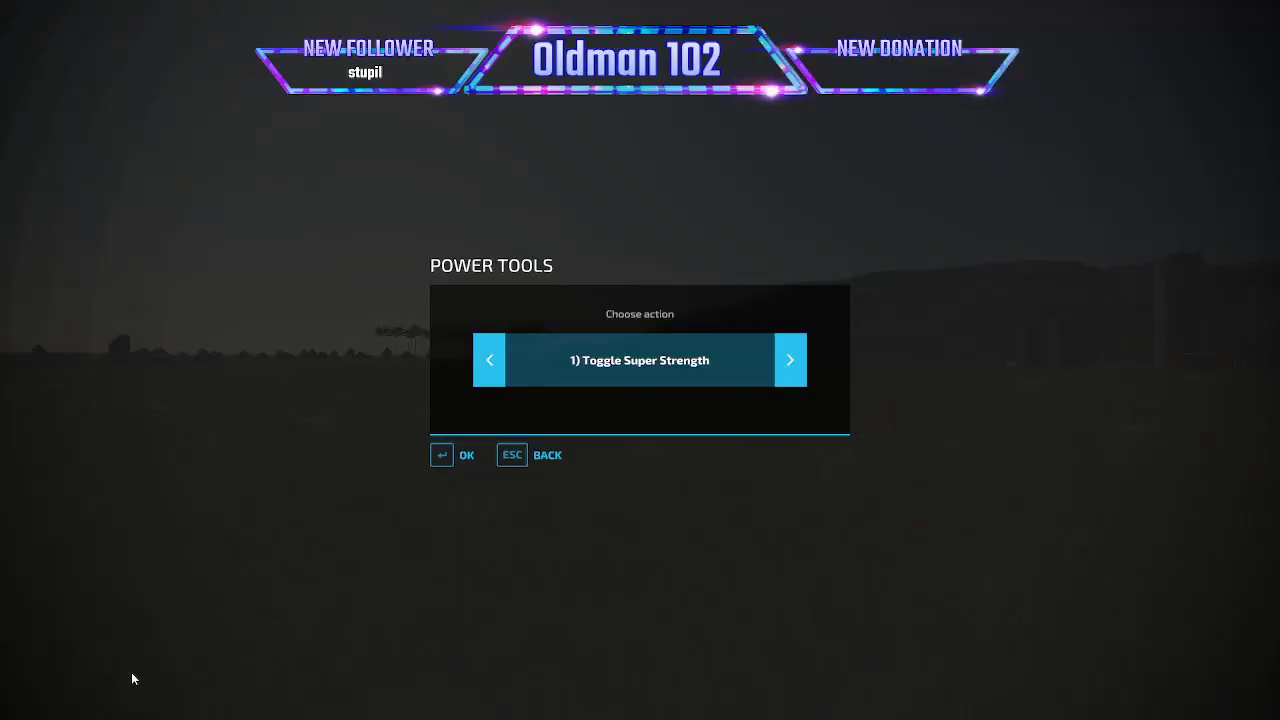
{"action": "left_click", "coordinate": [488, 368]}
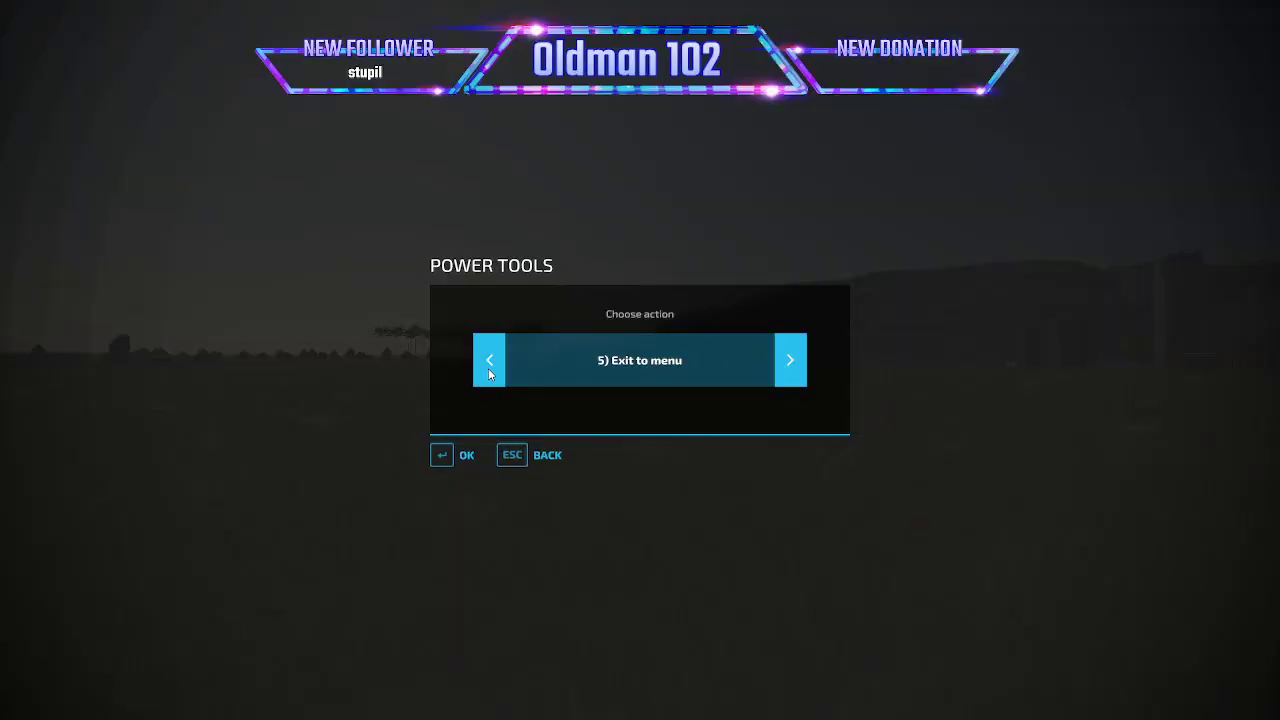
{"action": "left_click", "coordinate": [488, 368]}
{"action": "left_click", "coordinate": [468, 454]}
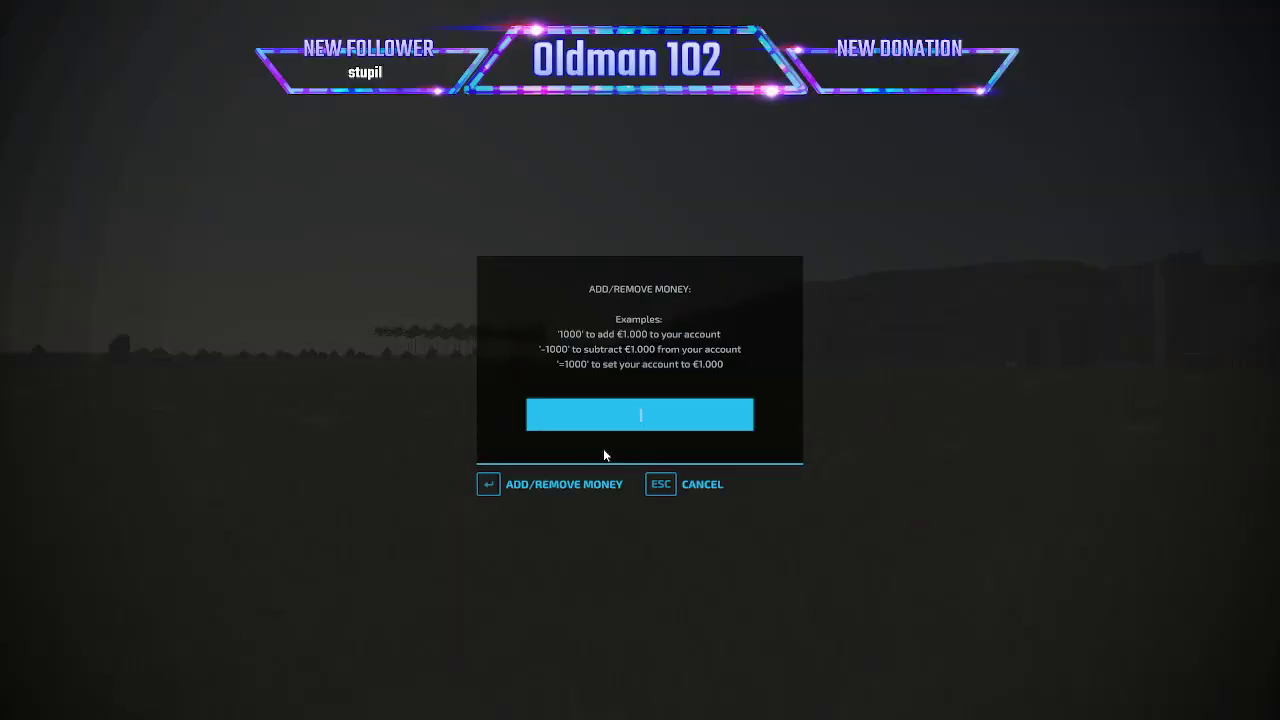
{"action": "type", "text": "2000000"}
{"action": "key", "text": "Return"}
- Place the Mammoth Mill from the production factories on the grass near the farmhouse and leave construction mode
{"action": "key", "text": "p"}
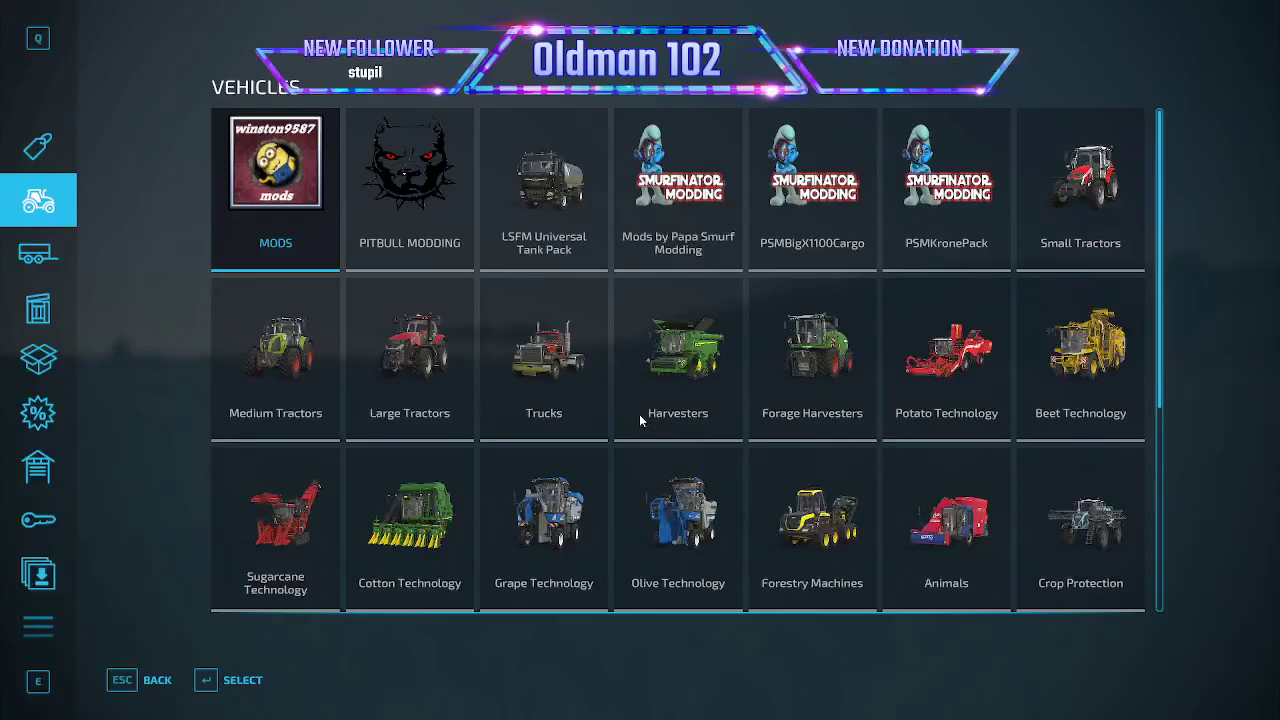
{"action": "left_click", "coordinate": [50, 625]}
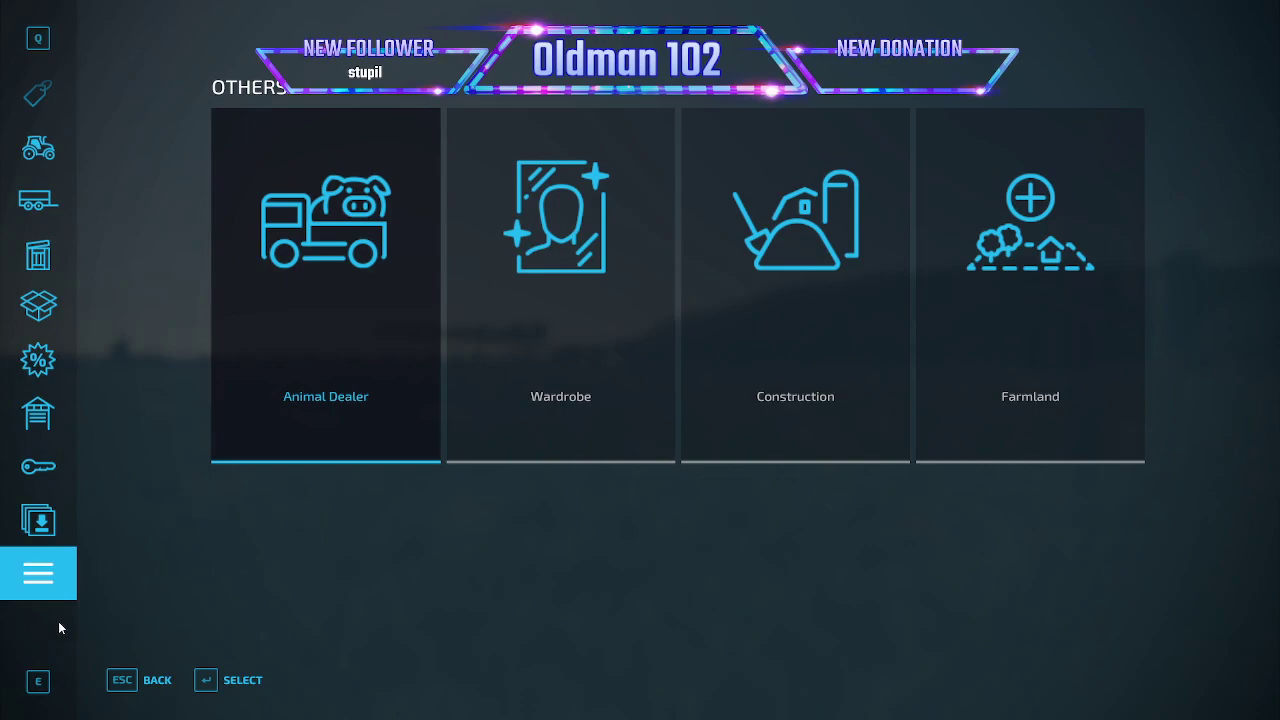
{"action": "left_click", "coordinate": [769, 407]}
{"action": "left_click", "coordinate": [440, 503]}
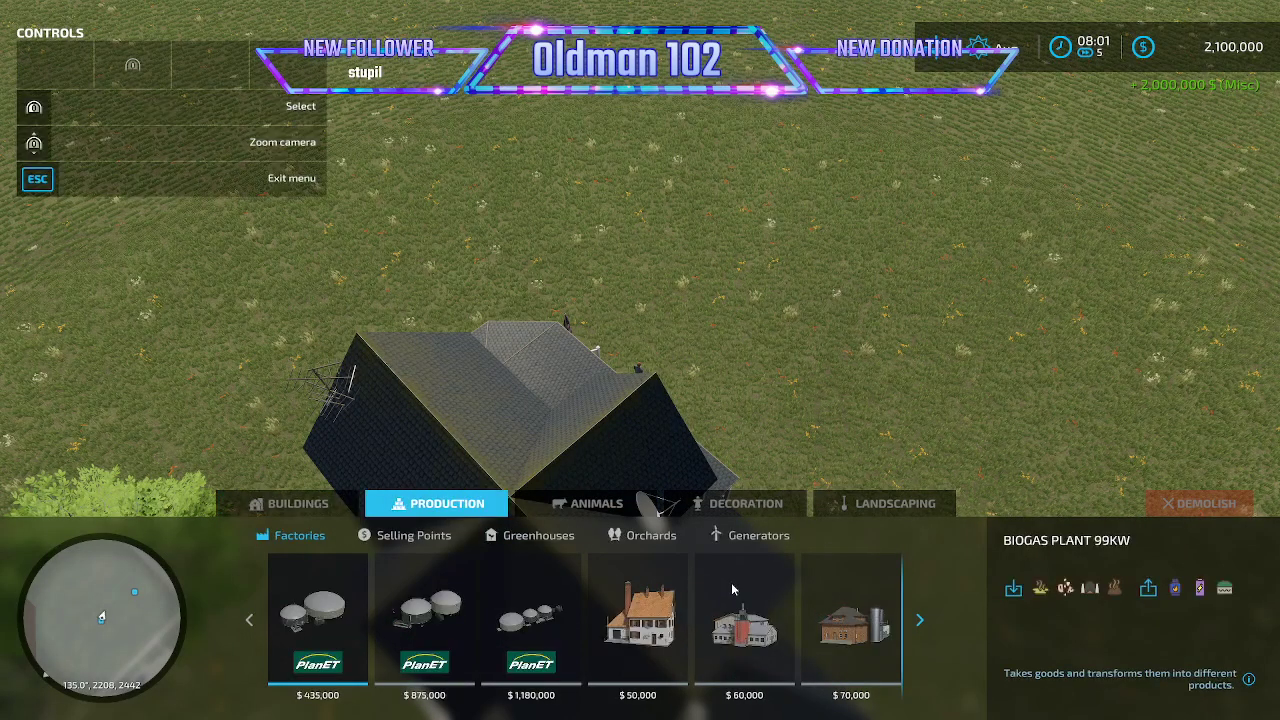
{"action": "scroll", "coordinate": [732, 590], "scroll_direction": "down", "scroll_amount": 10}
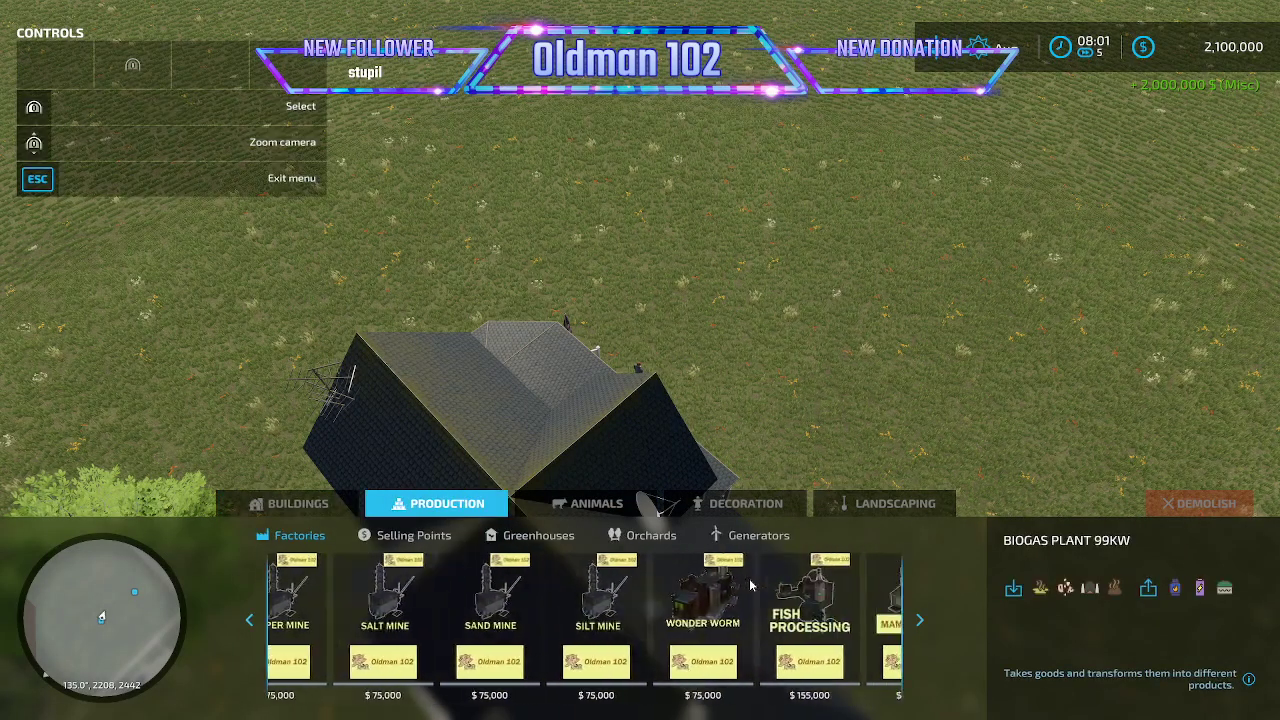
{"action": "scroll", "coordinate": [751, 585], "scroll_direction": "down", "scroll_amount": 1}
{"action": "left_click", "coordinate": [851, 600]}
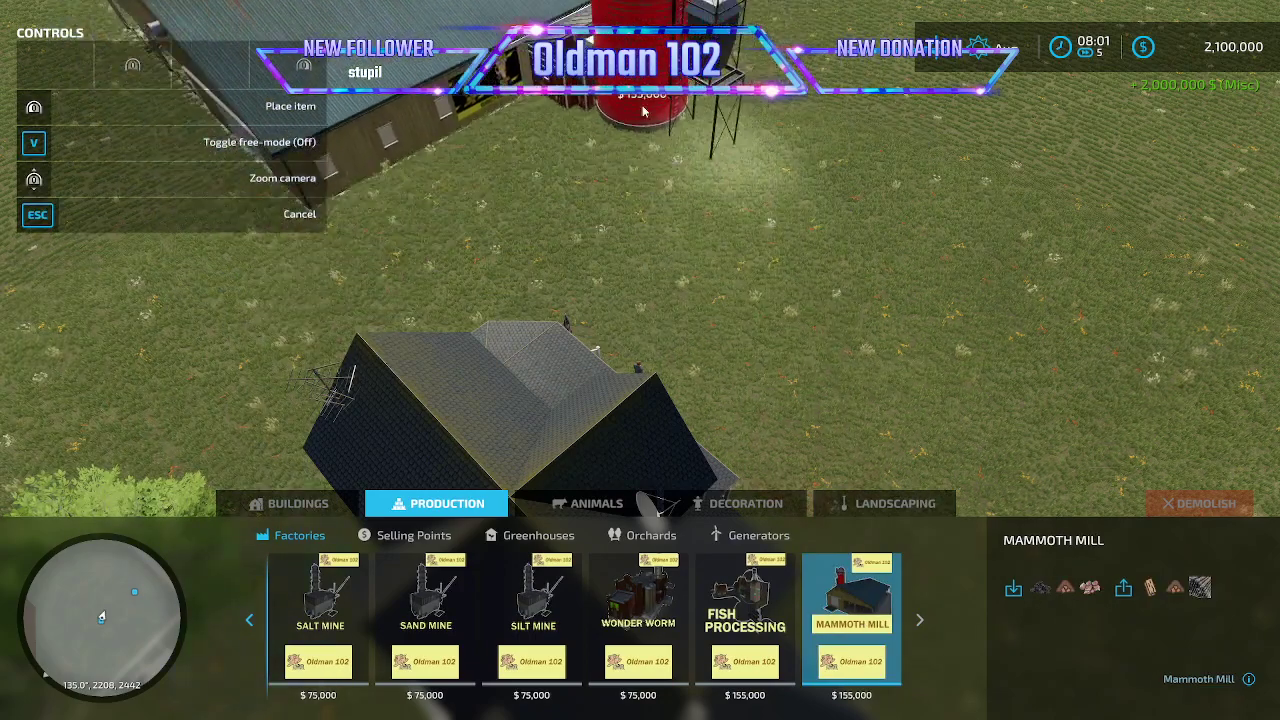
{"action": "left_click", "coordinate": [643, 111]}
{"action": "key", "text": "Escape"}
{"action": "key", "text": "Escape"}
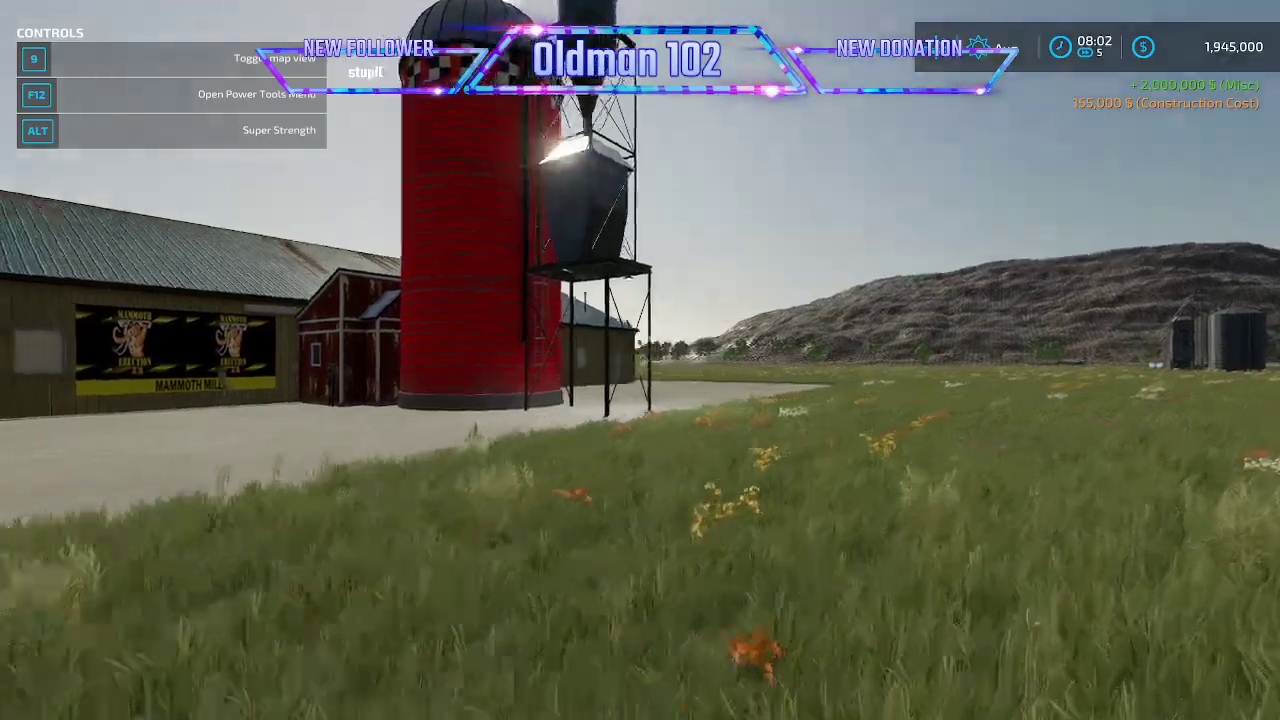
- Walk to the Mammoth Mill's production marker and examine its plank and drillpipe recipes and outgoing products
{"action": "key", "text": "w"}
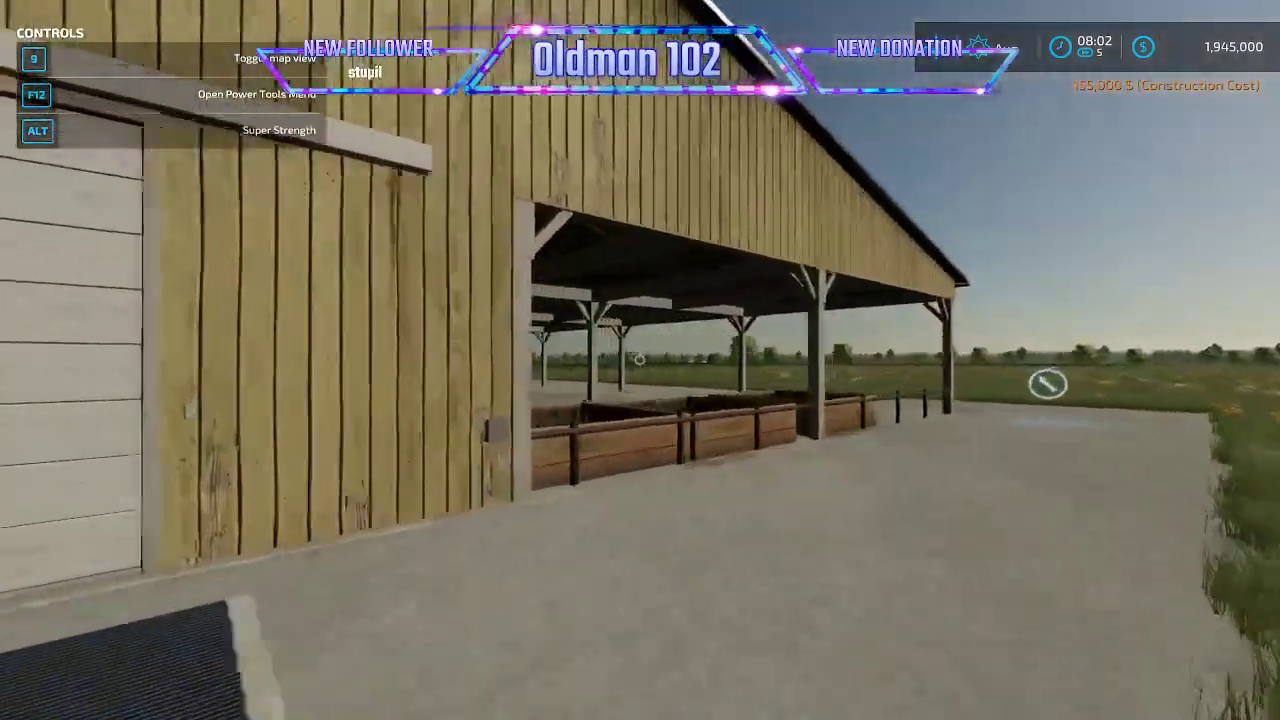
{"action": "key", "text": "w"}
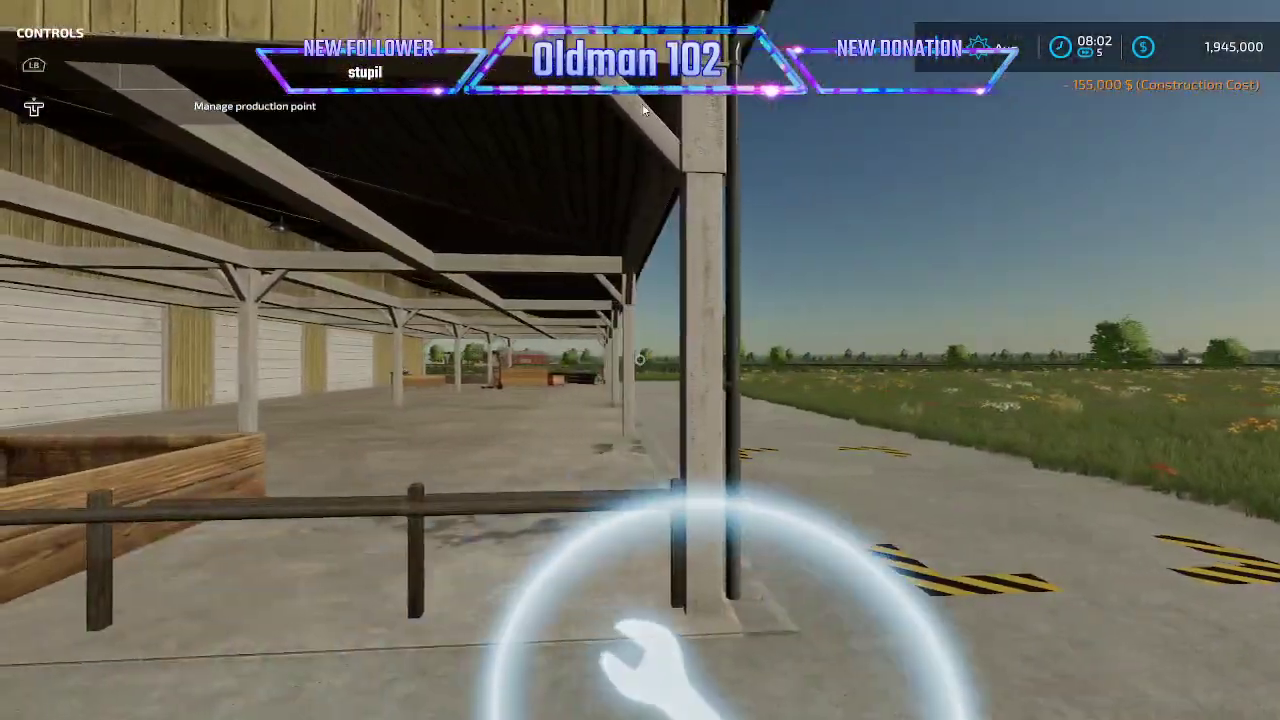
{"action": "key", "text": "r"}
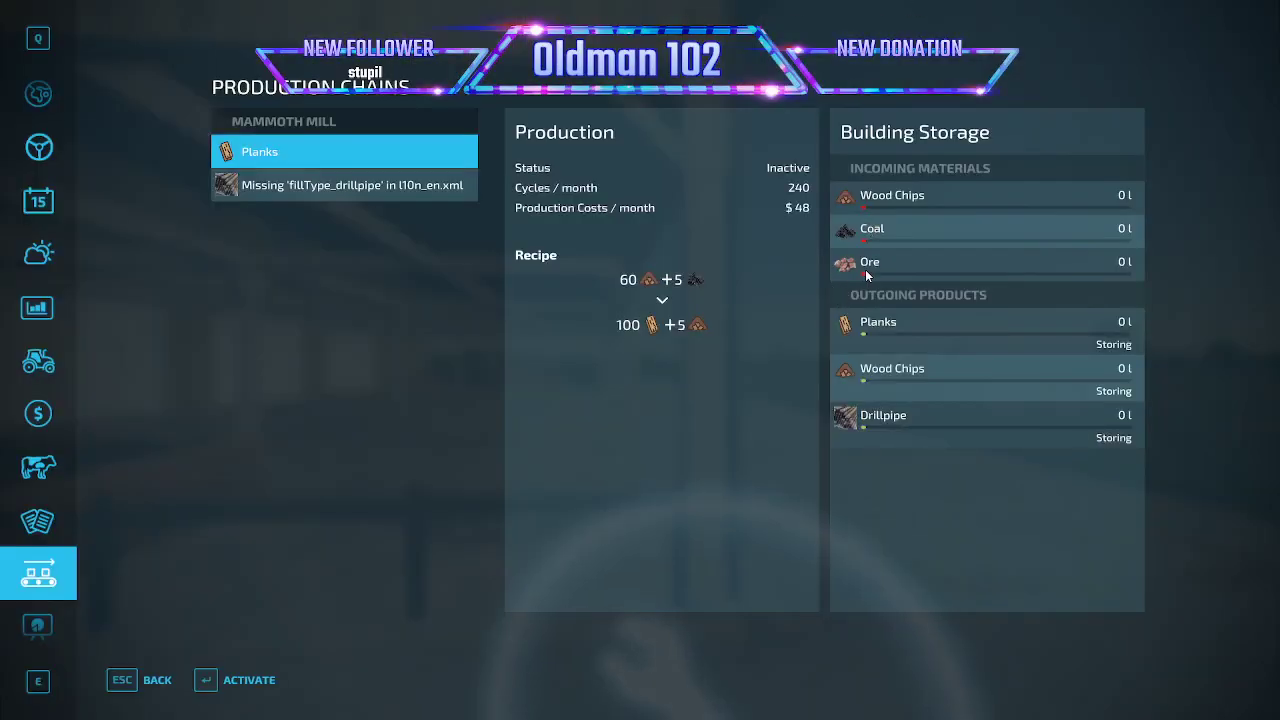
{"action": "left_click", "coordinate": [898, 330]}
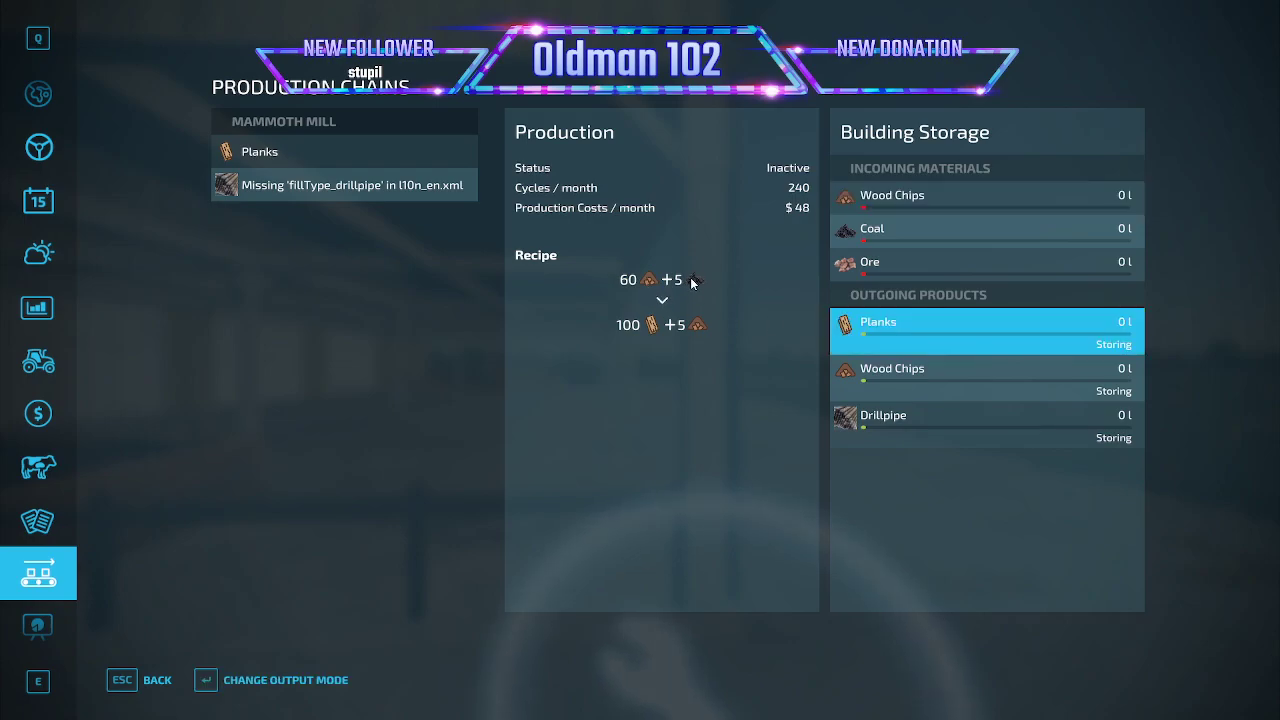
{"action": "left_click", "coordinate": [890, 422]}
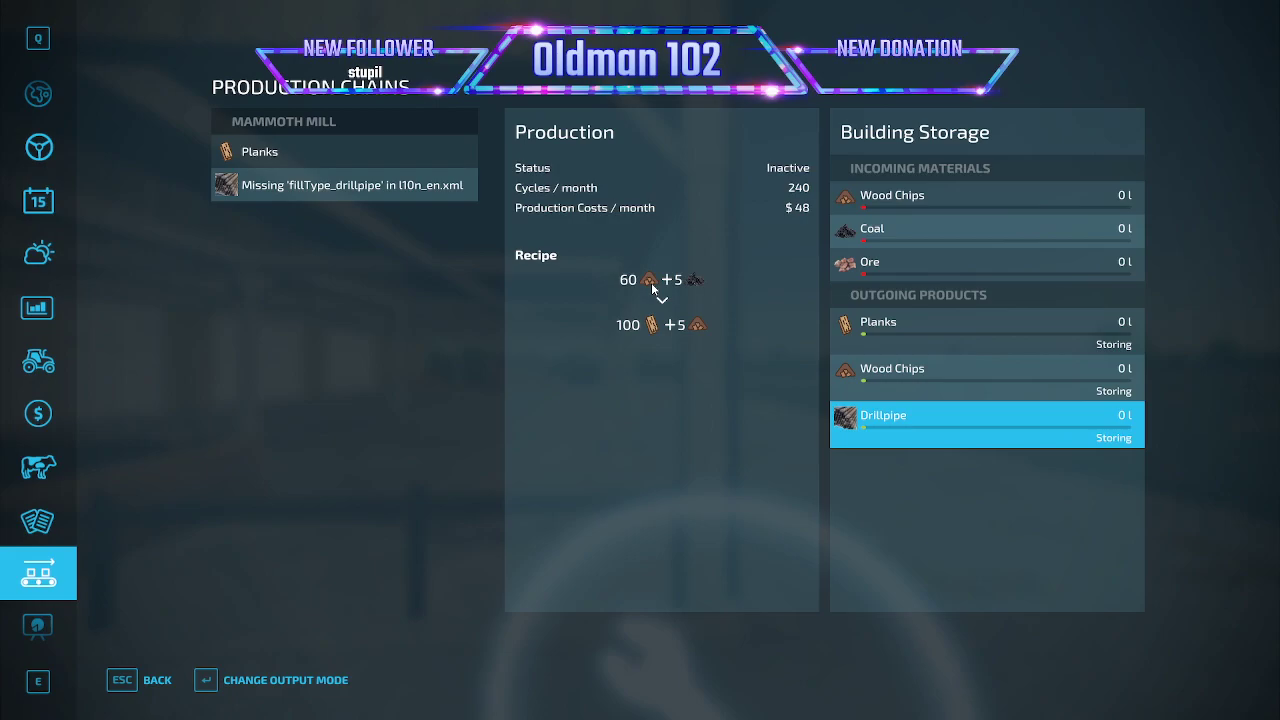
{"action": "left_click", "coordinate": [361, 190]}
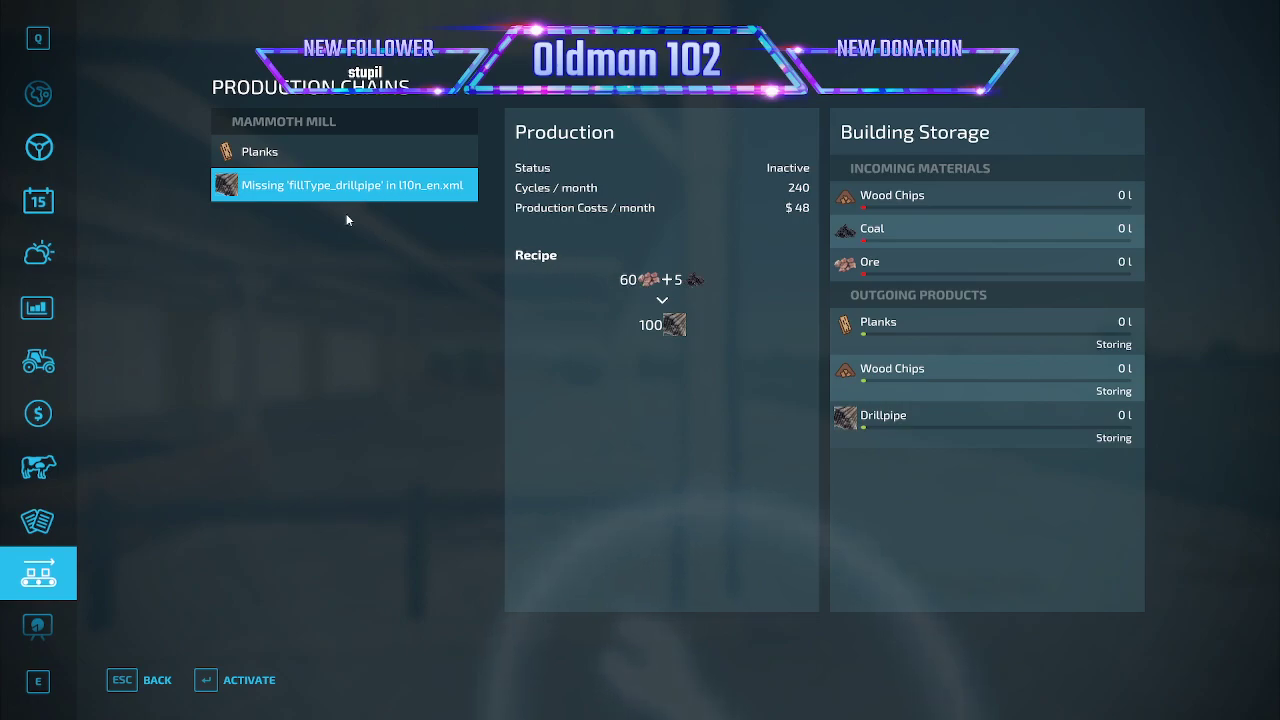
{"action": "left_click", "coordinate": [311, 152]}
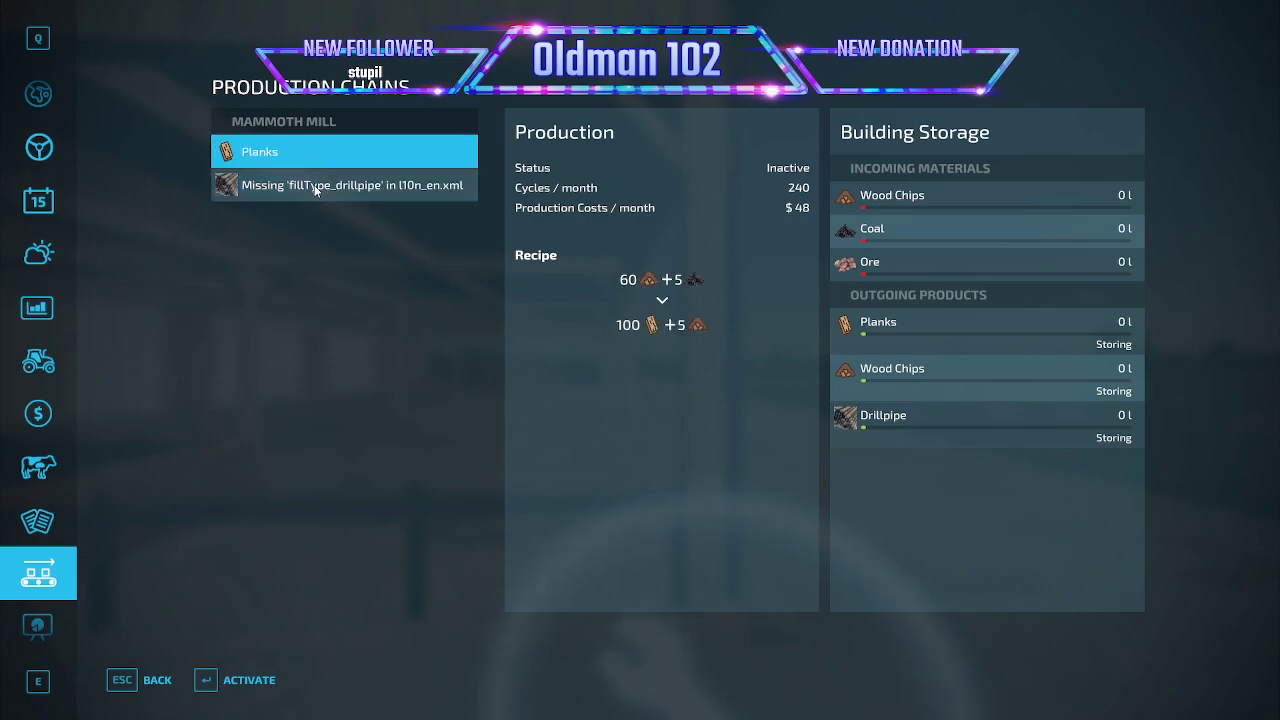
{"action": "left_click", "coordinate": [316, 191]}
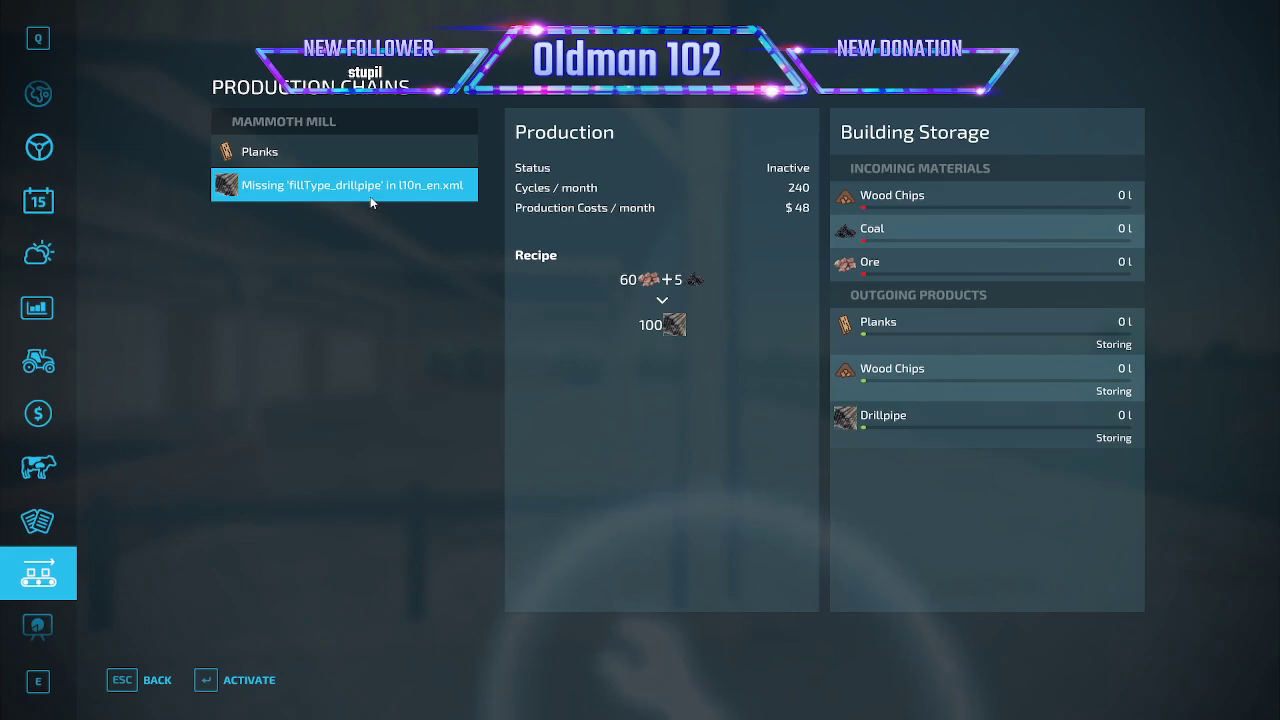
- Switch to Notepad++ and compare the fillType_drillpipe text name in l10n_en.xml with the drillpipe production name in mammothMill.xml
{"action": "key", "text": "alt+Tab"}
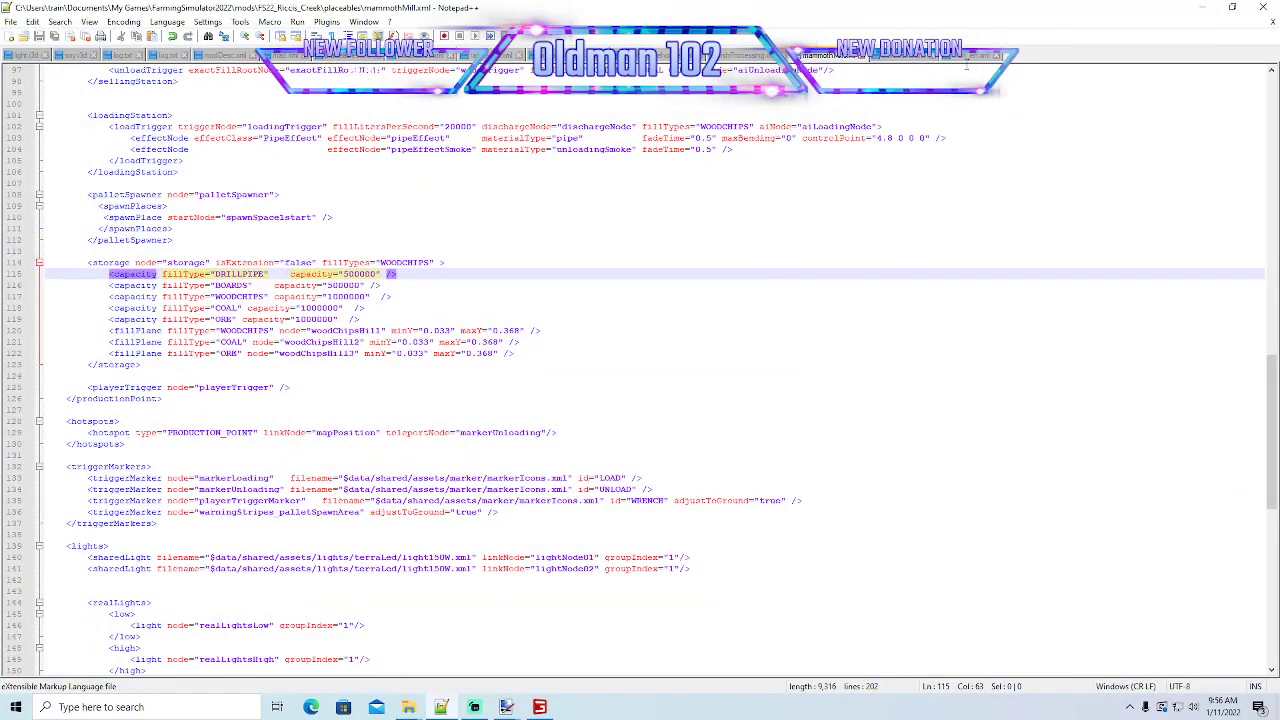
{"action": "left_click", "coordinate": [968, 56]}
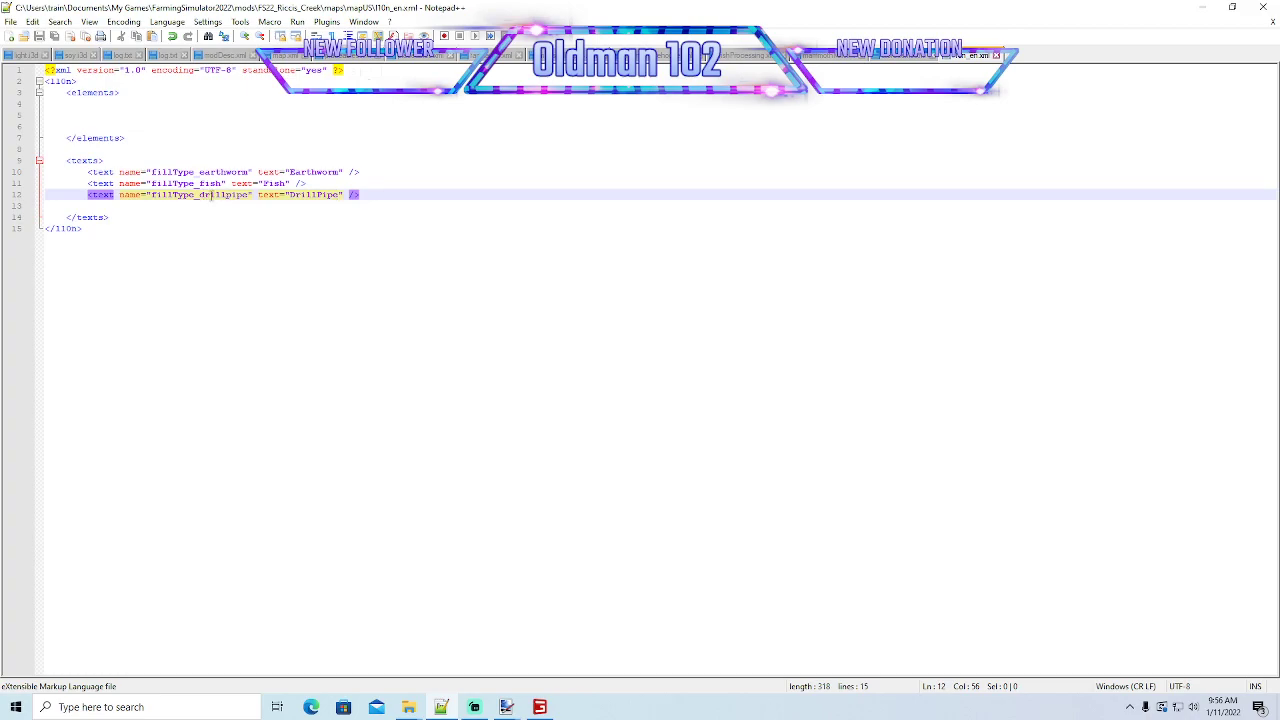
{"action": "left_click_drag", "start_coordinate": [199, 194], "coordinate": [252, 199]}
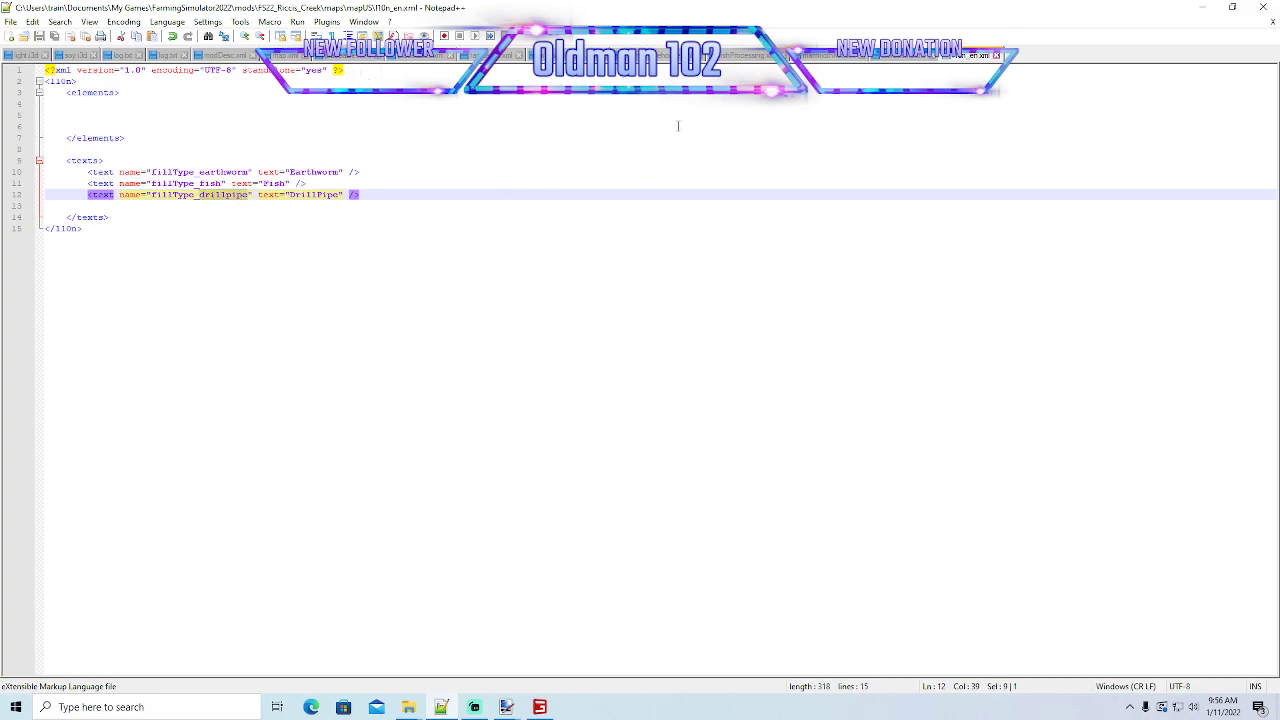
{"action": "left_click", "coordinate": [827, 56]}
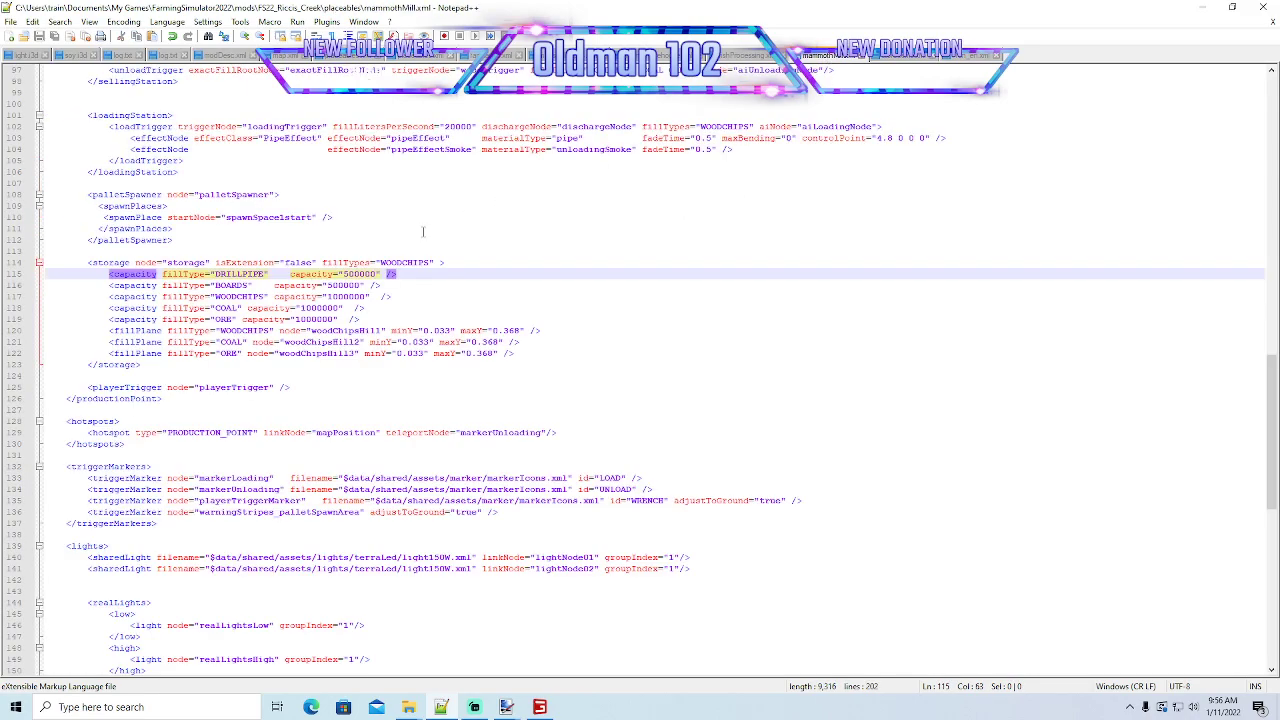
{"action": "scroll", "coordinate": [425, 229], "scroll_direction": "up", "scroll_amount": 9}
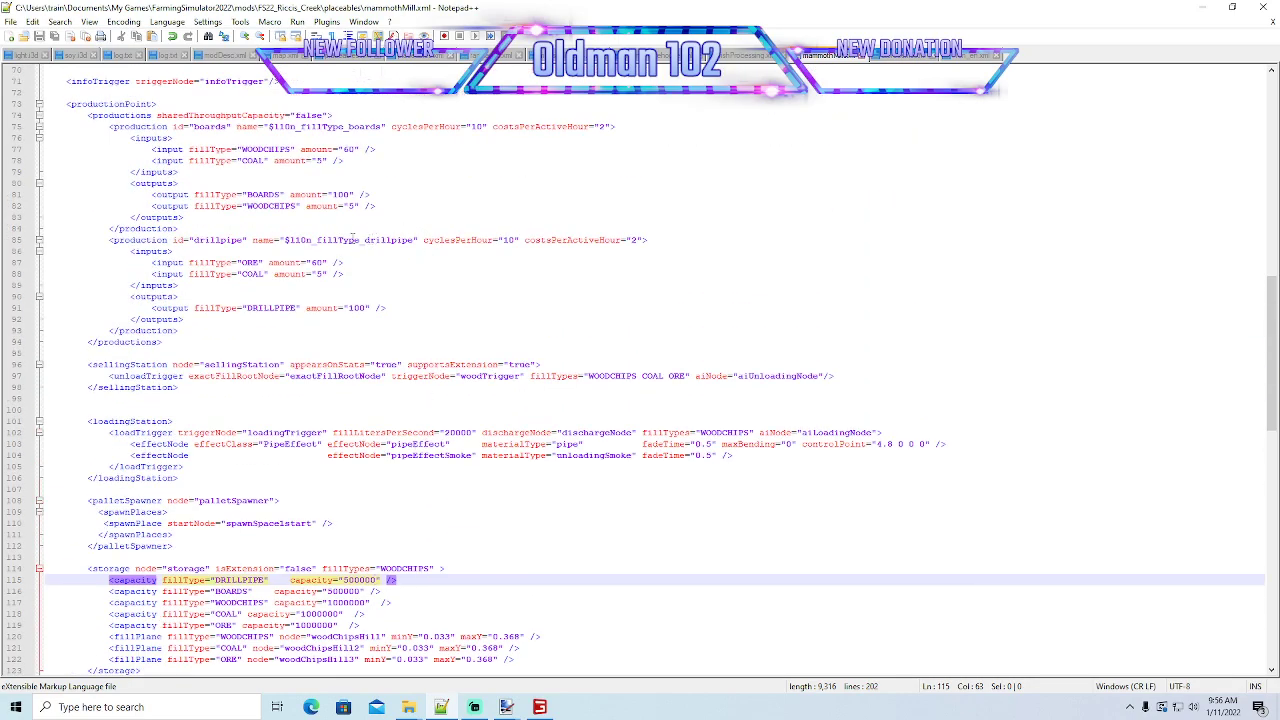
{"action": "left_click_drag", "start_coordinate": [366, 240], "coordinate": [411, 240]}
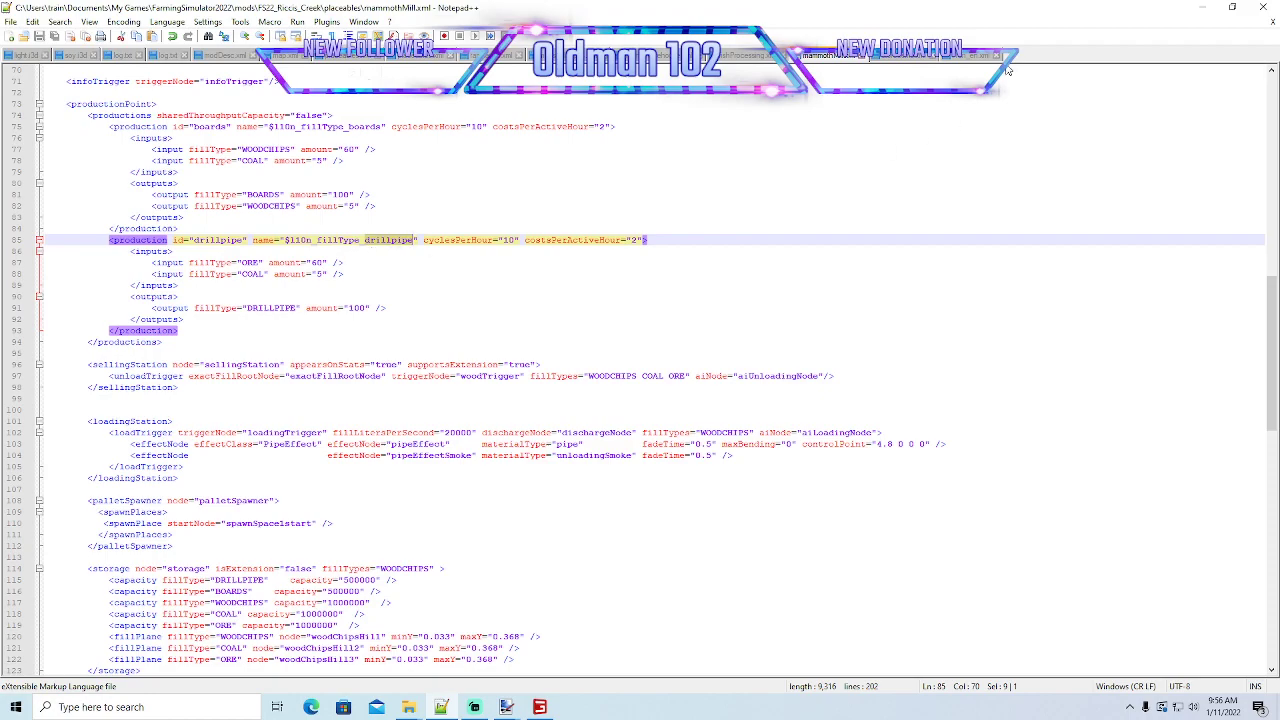
- Check the drillpipe text name in l10n_en.xml and the l10n filenamePrefix path in modDesc.xml
{"action": "left_click", "coordinate": [965, 55]}
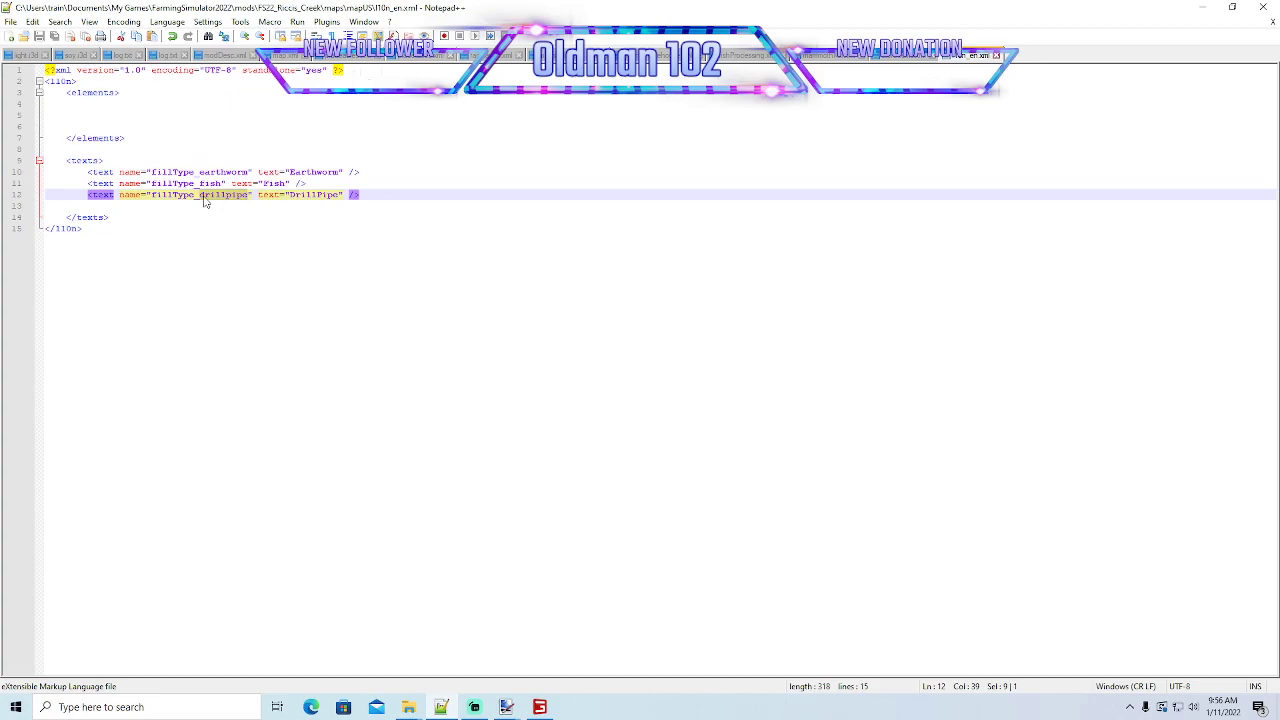
{"action": "left_click", "coordinate": [242, 196]}
{"action": "left_click_drag", "start_coordinate": [199, 195], "coordinate": [248, 195]}
{"action": "left_click", "coordinate": [225, 55]}
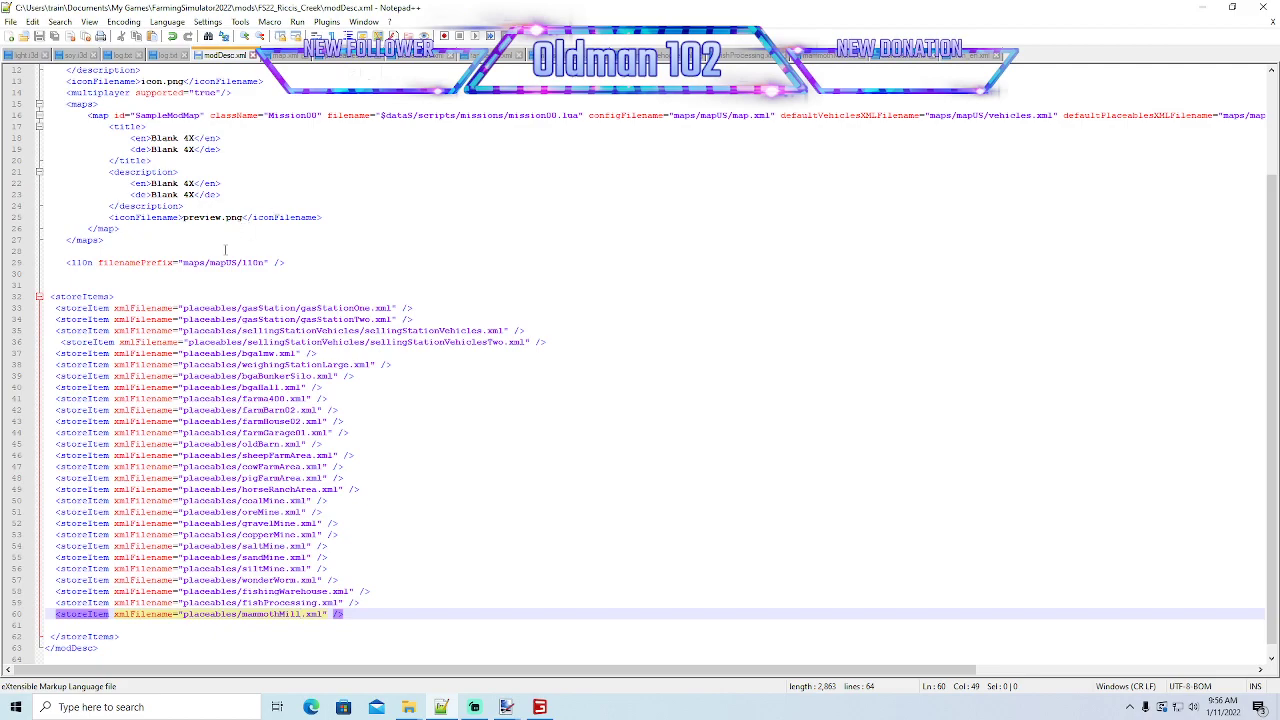
{"action": "left_click_drag", "start_coordinate": [183, 262], "coordinate": [266, 262]}
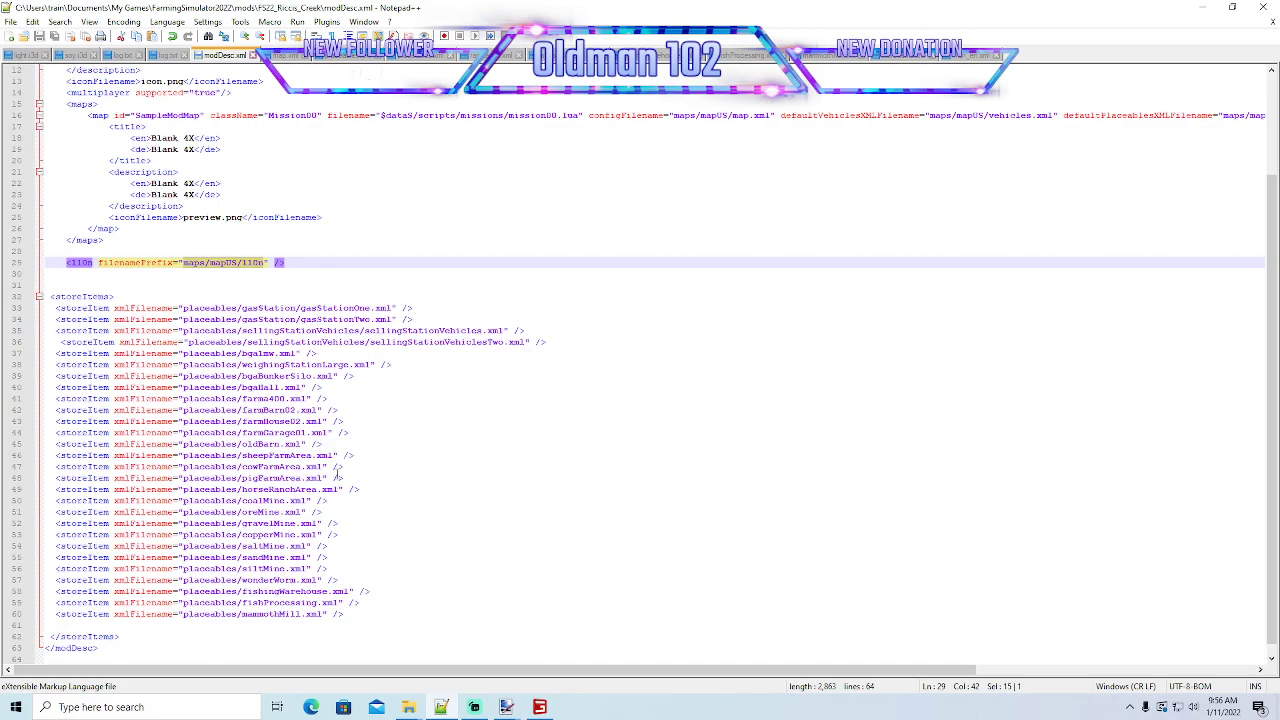
- Switch to the mapUS folder in File Explorer and compare the localization file's name with the filenamePrefix, then minimise the folder
{"action": "left_click", "coordinate": [409, 707]}
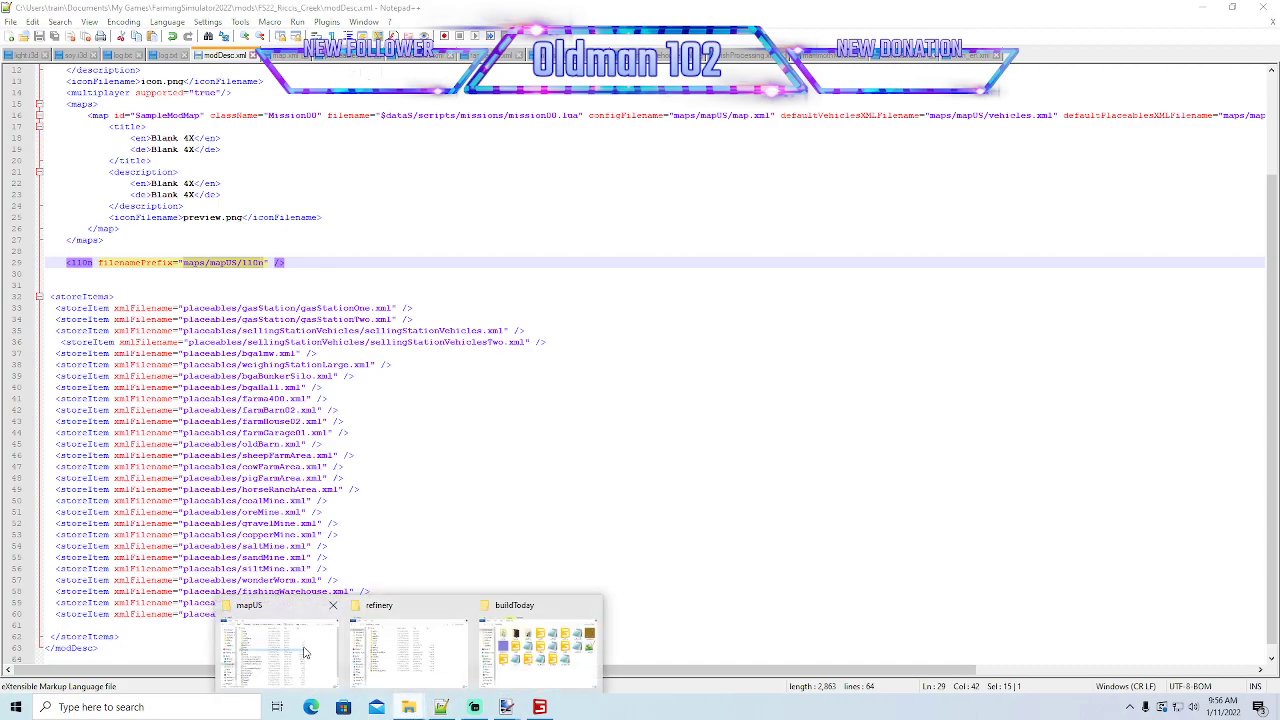
{"action": "left_click", "coordinate": [305, 652]}
{"action": "left_click_drag", "start_coordinate": [662, 104], "coordinate": [797, 104]}
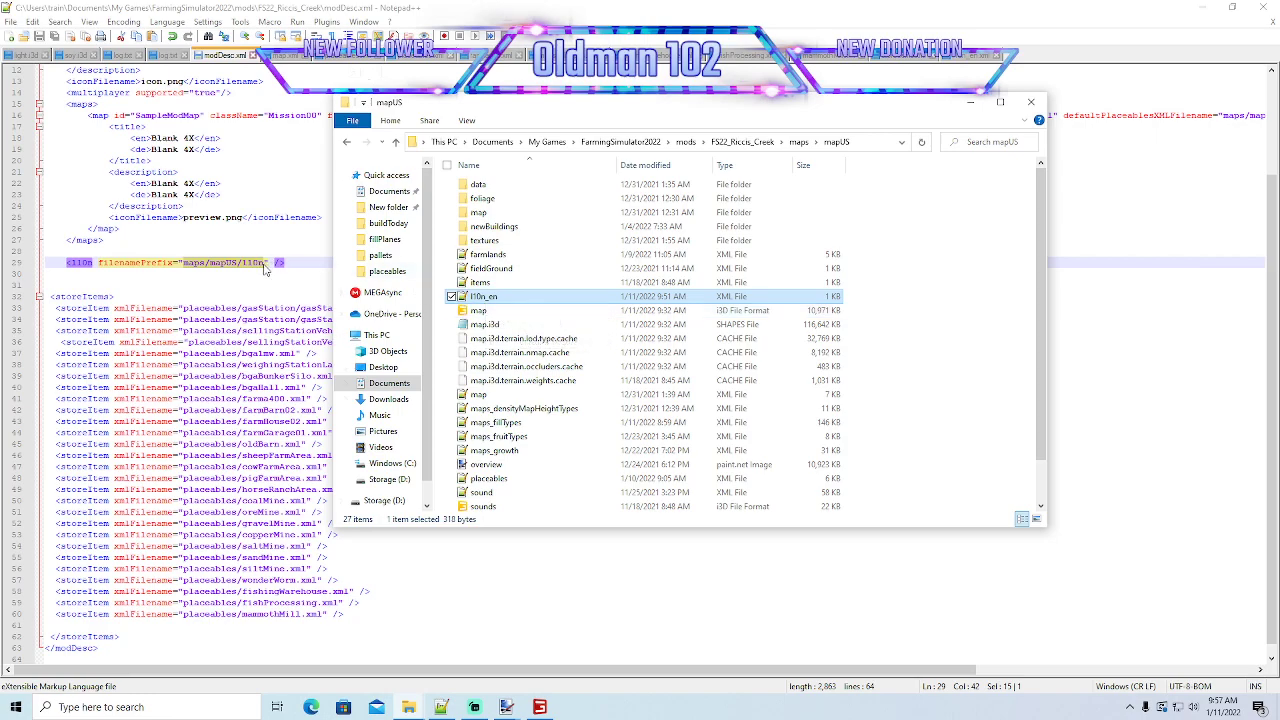
{"action": "left_click", "coordinate": [969, 104]}
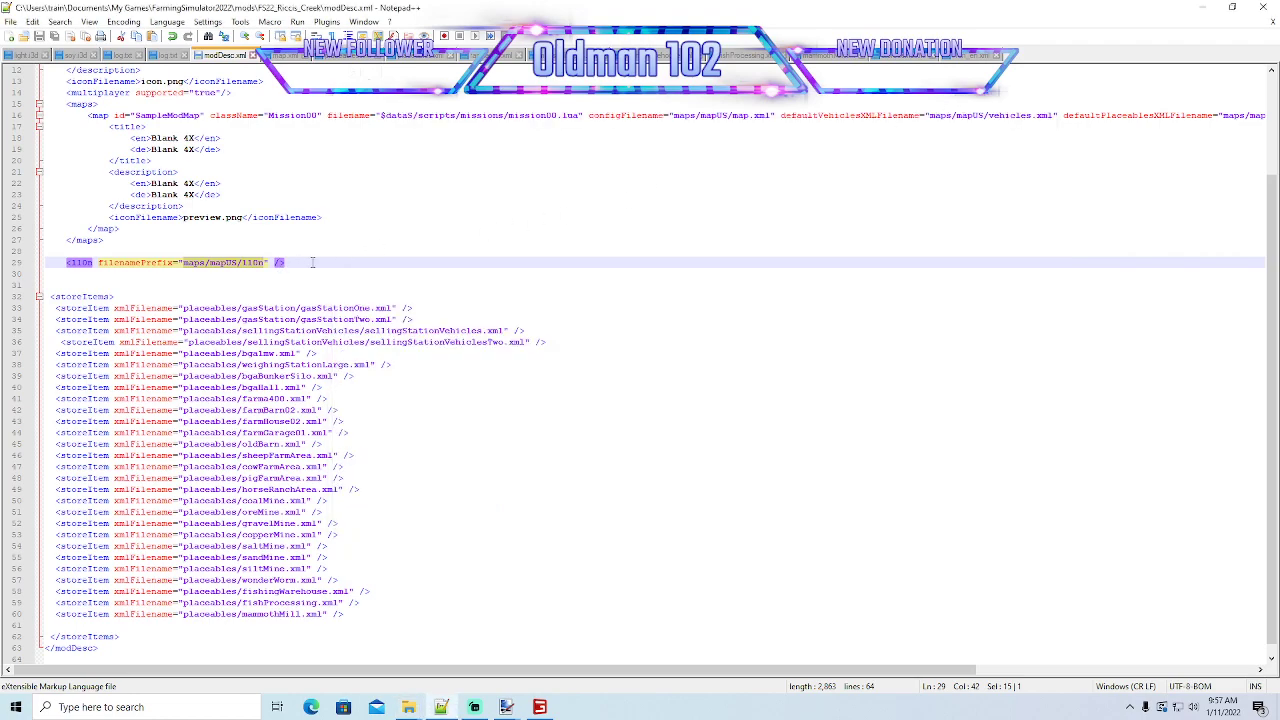
- Undo the overwritten filenamePrefix path, then switch to Farming Simulator 22 and quit the running game without saving
{"action": "type", "text": "_"}
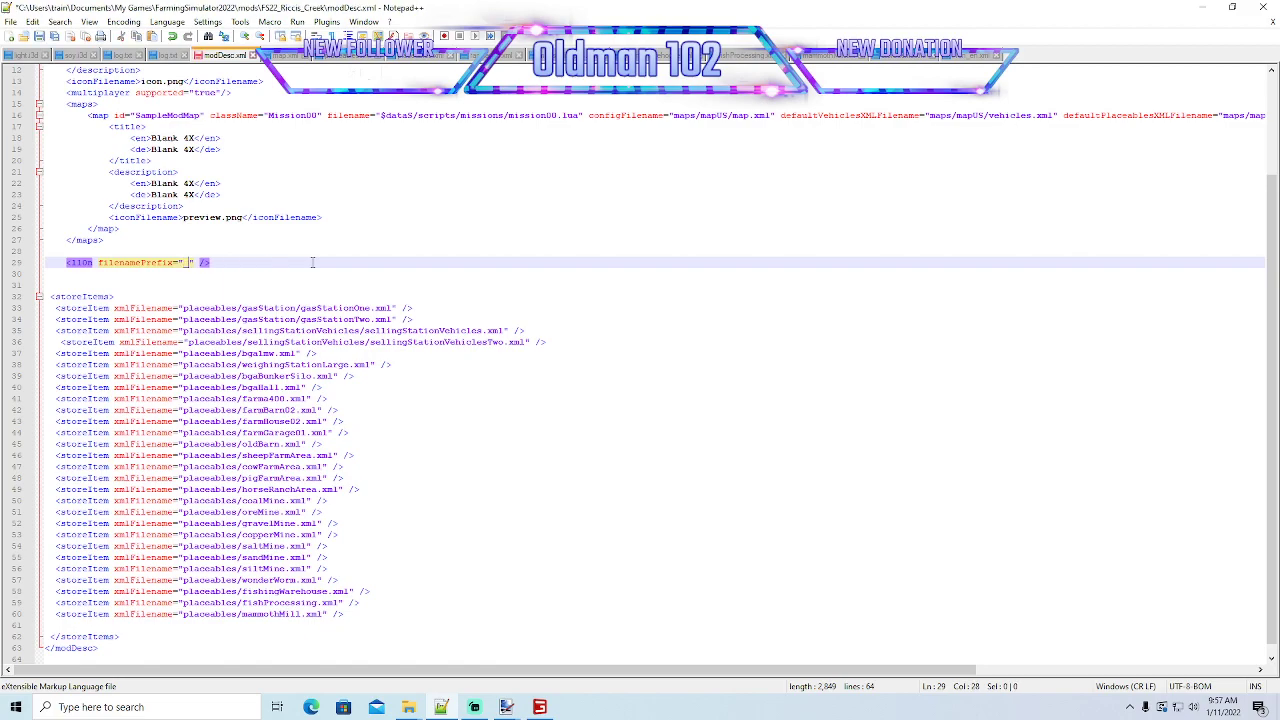
{"action": "left_click", "coordinate": [172, 36]}
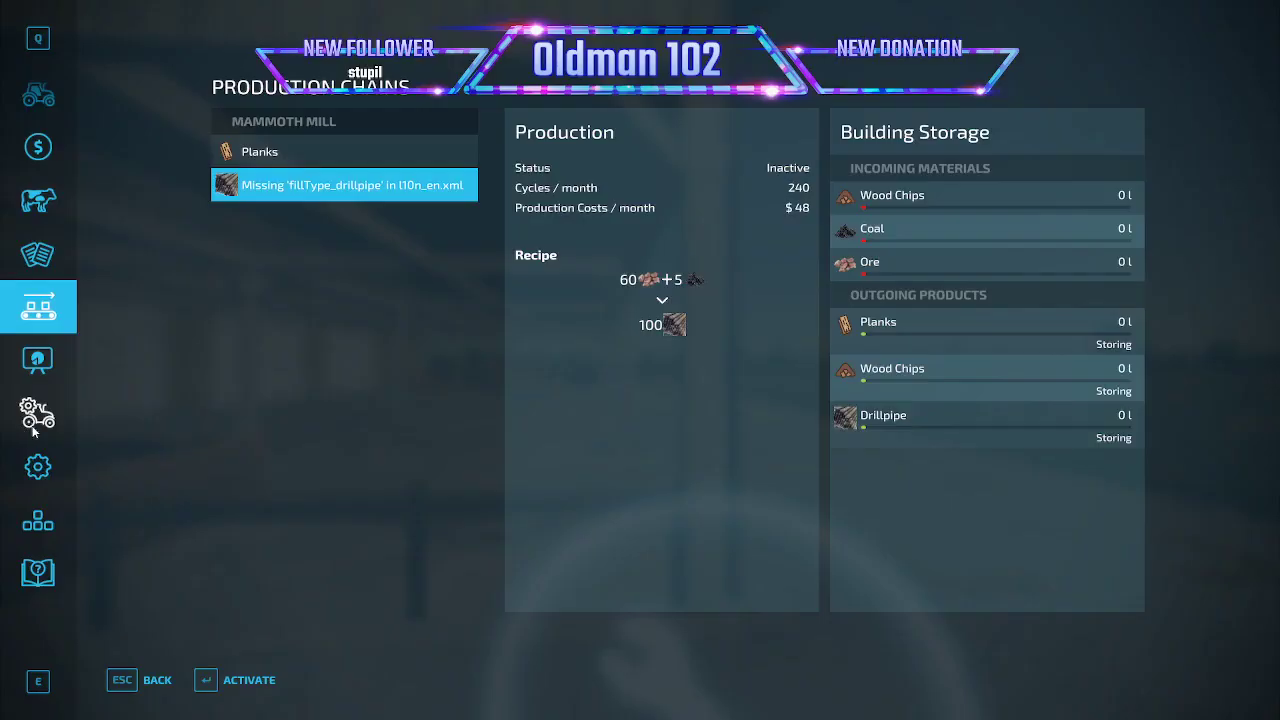
{"action": "left_click", "coordinate": [38, 413]}
{"action": "left_click", "coordinate": [380, 680]}
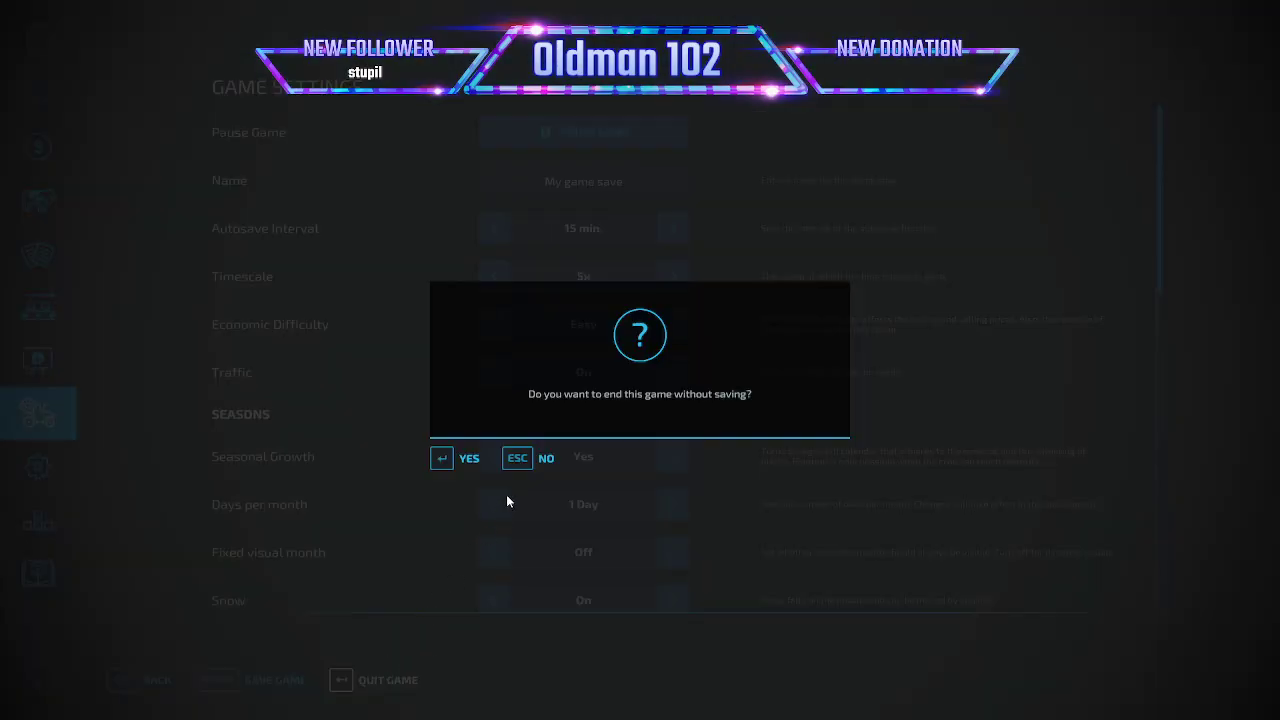
{"action": "left_click", "coordinate": [469, 458]}
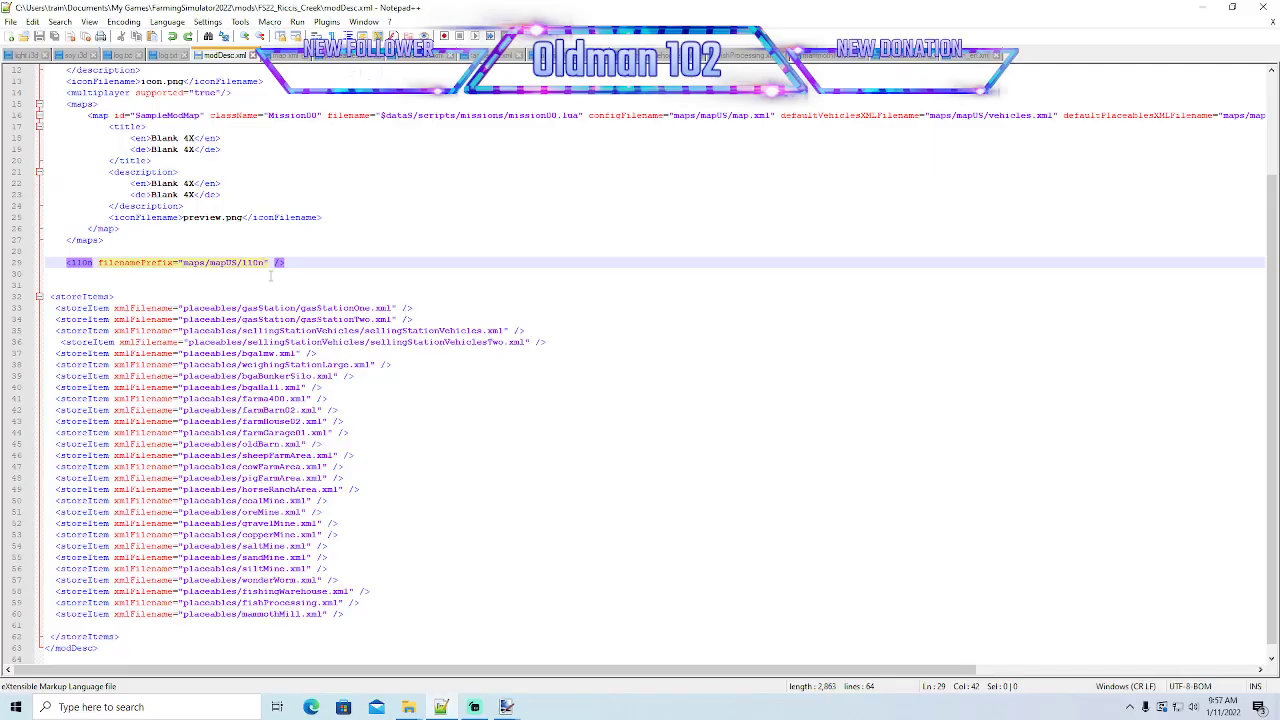
- Extend the l10n filenamePrefix in modDesc.xml to maps/mapUS/l10n_en and save the file
{"action": "type", "text": "_"}
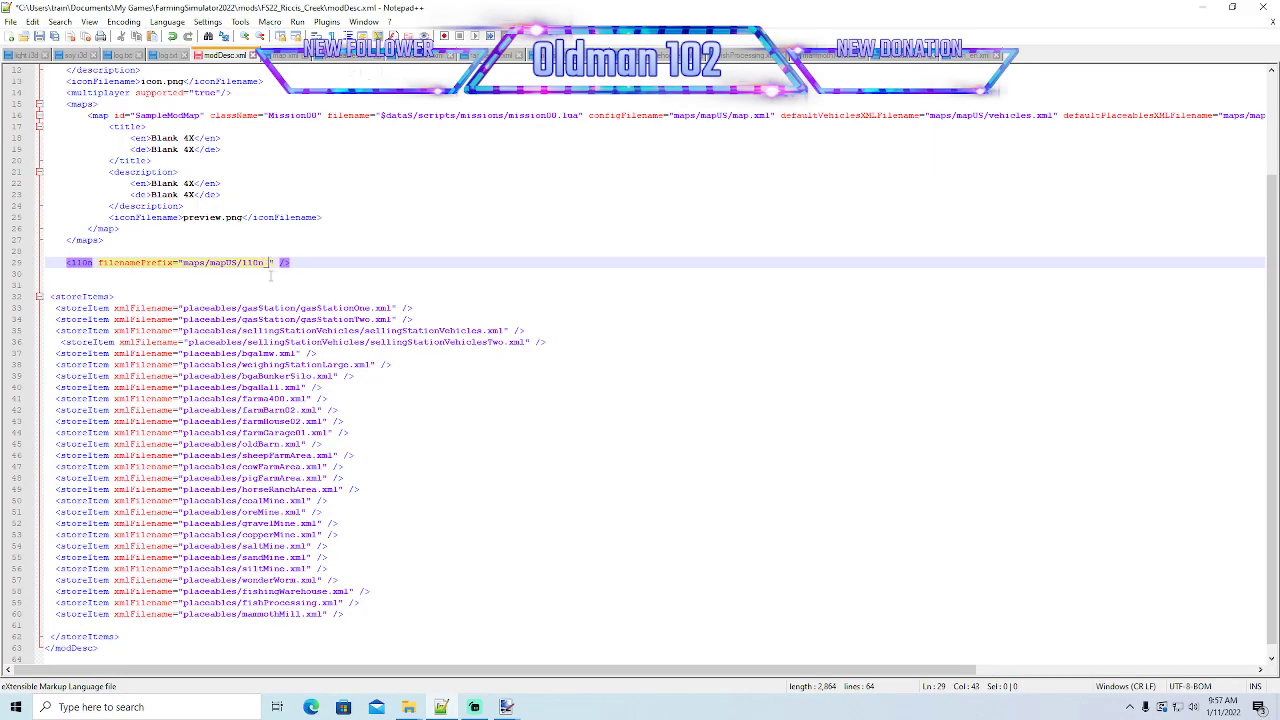
{"action": "type", "text": "en"}
{"action": "key", "text": "ctrl+s"}
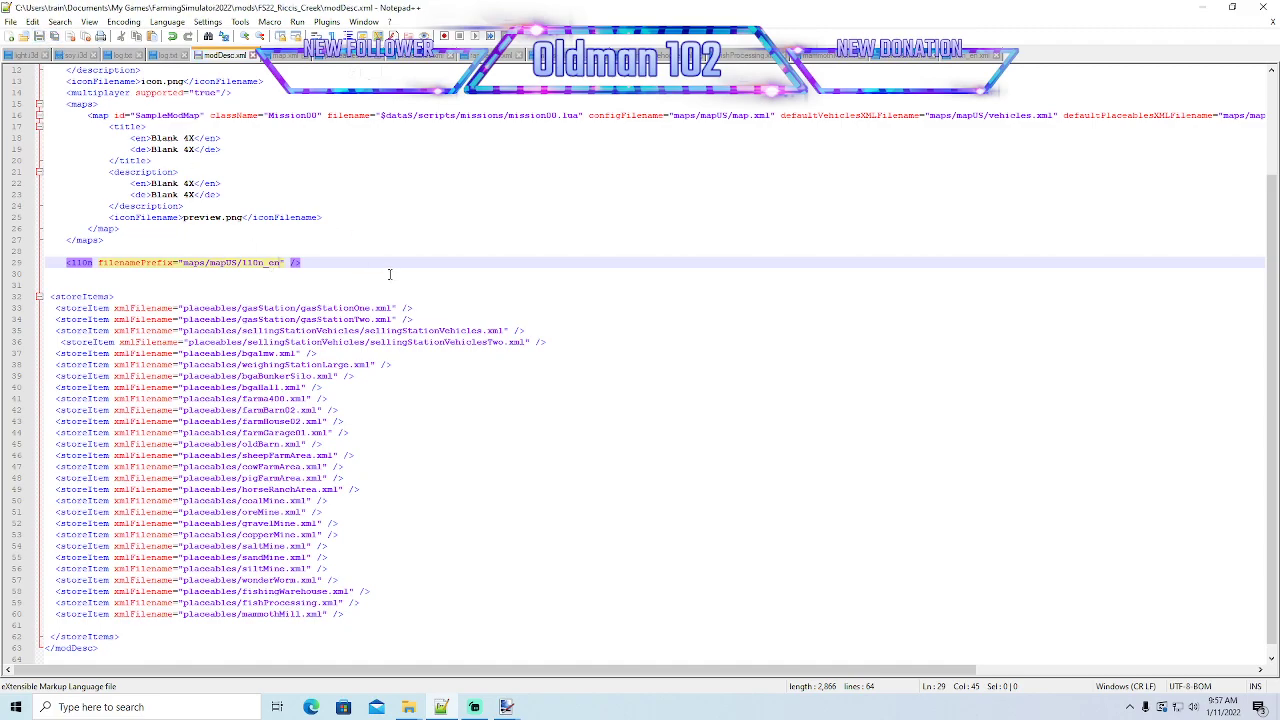
- Minimise Notepad++, launch Farming Simulator 22 from the desktop and find an empty slot among the career game saves
{"action": "left_click", "coordinate": [1203, 7]}
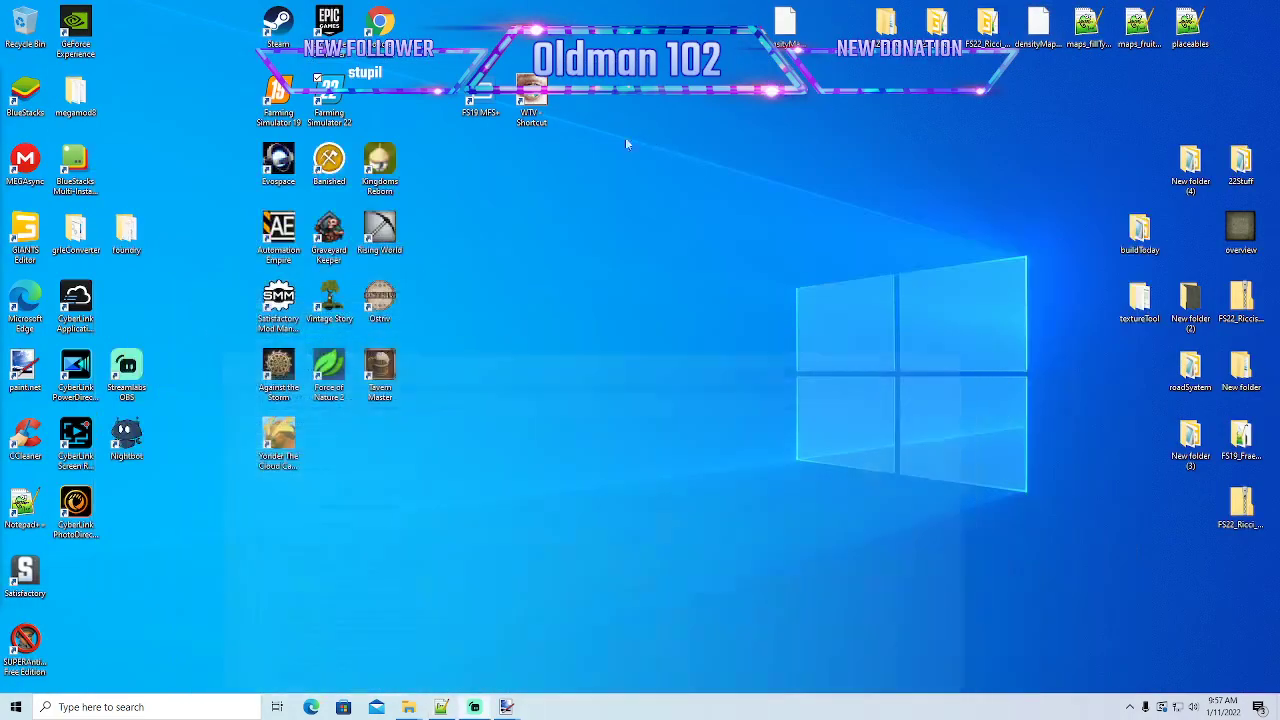
{"action": "right_click", "coordinate": [333, 99]}
{"action": "left_click", "coordinate": [368, 104]}
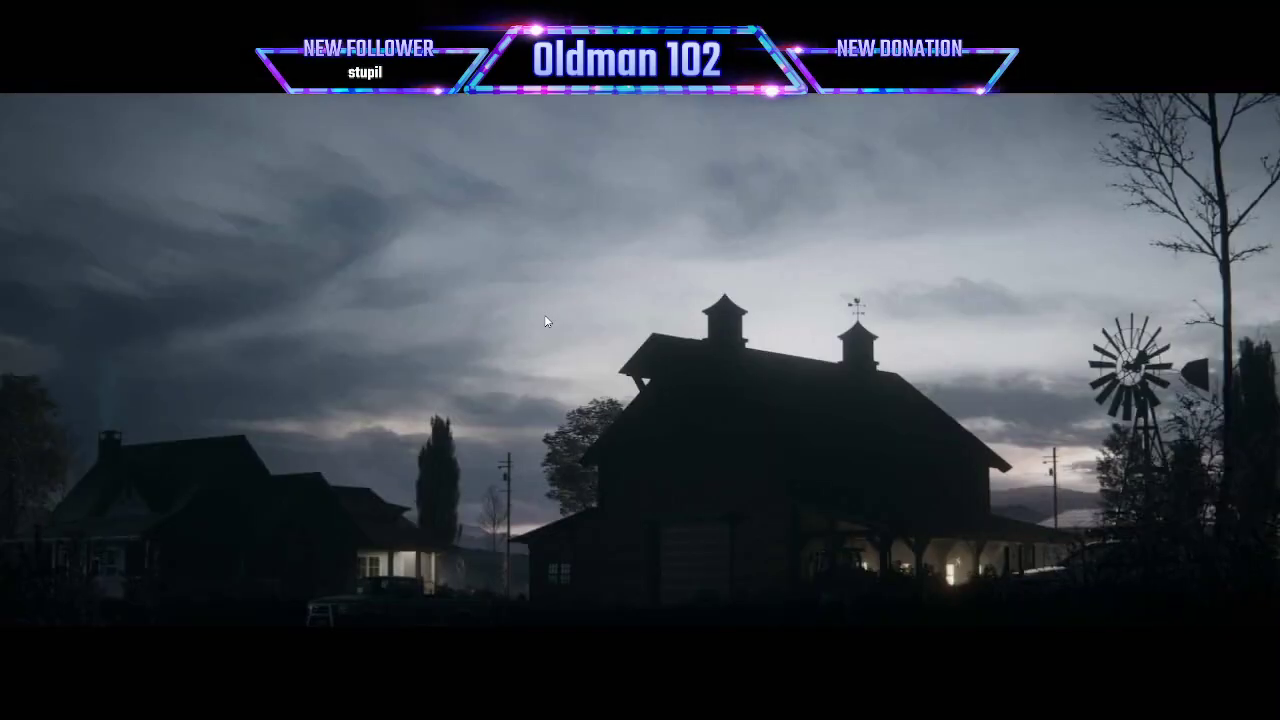
{"action": "left_click", "coordinate": [544, 314]}
{"action": "left_click", "coordinate": [164, 433]}
{"action": "scroll", "coordinate": [297, 388], "scroll_direction": "down", "scroll_amount": 3}
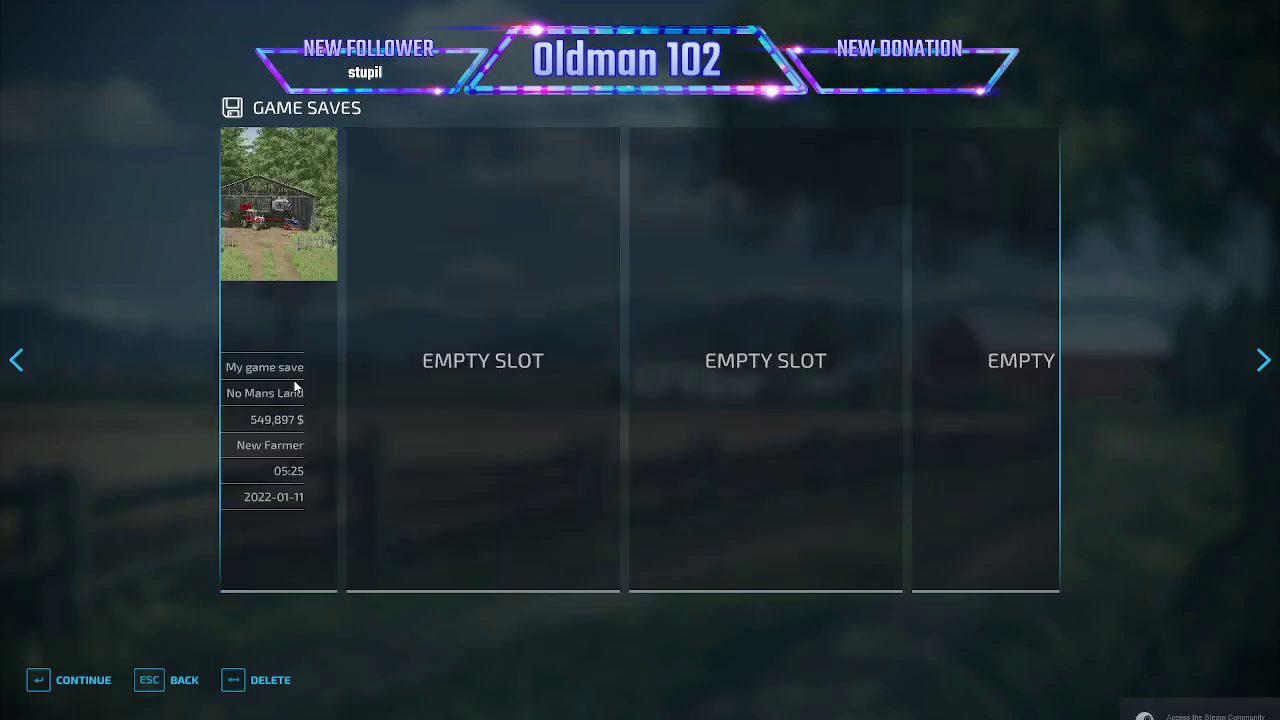
- Start a New Farmer career on the Blank 4X map in the empty slot and enter the game
{"action": "left_click", "coordinate": [87, 678]}
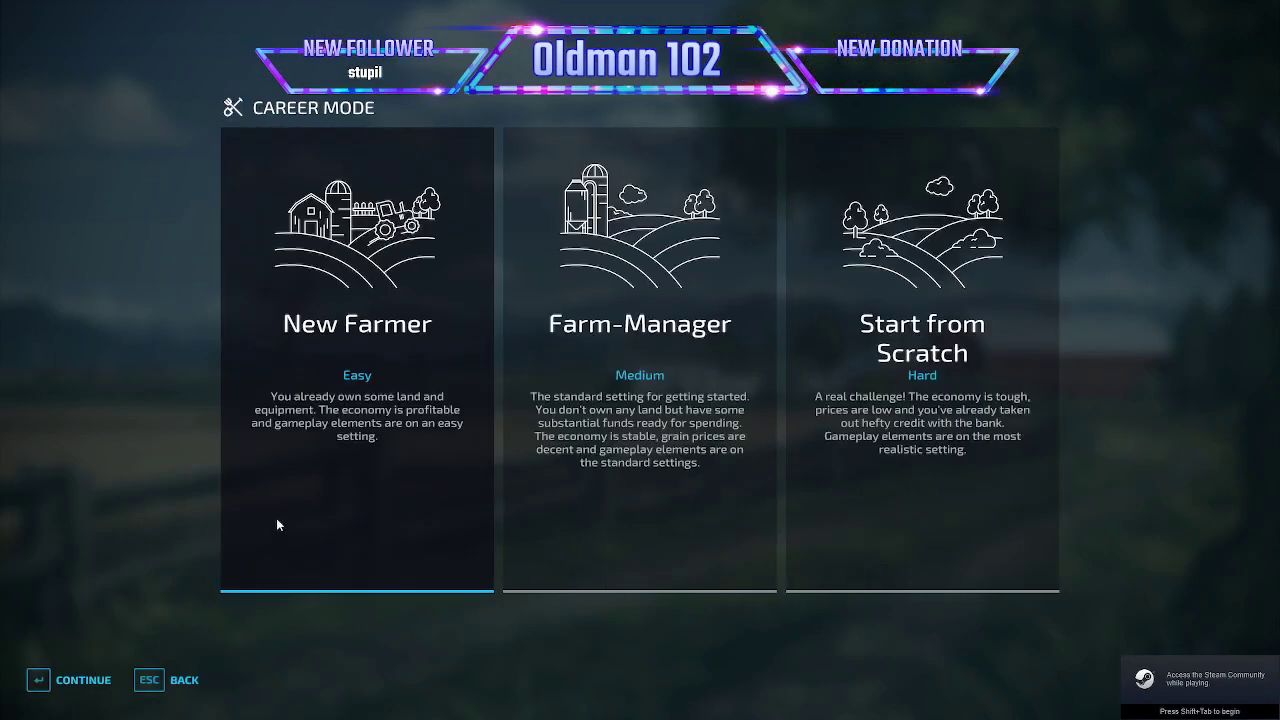
{"action": "left_click", "coordinate": [76, 687]}
{"action": "scroll", "coordinate": [284, 563], "scroll_direction": "down", "scroll_amount": 4}
{"action": "left_click", "coordinate": [66, 670]}
{"action": "left_click", "coordinate": [72, 680]}
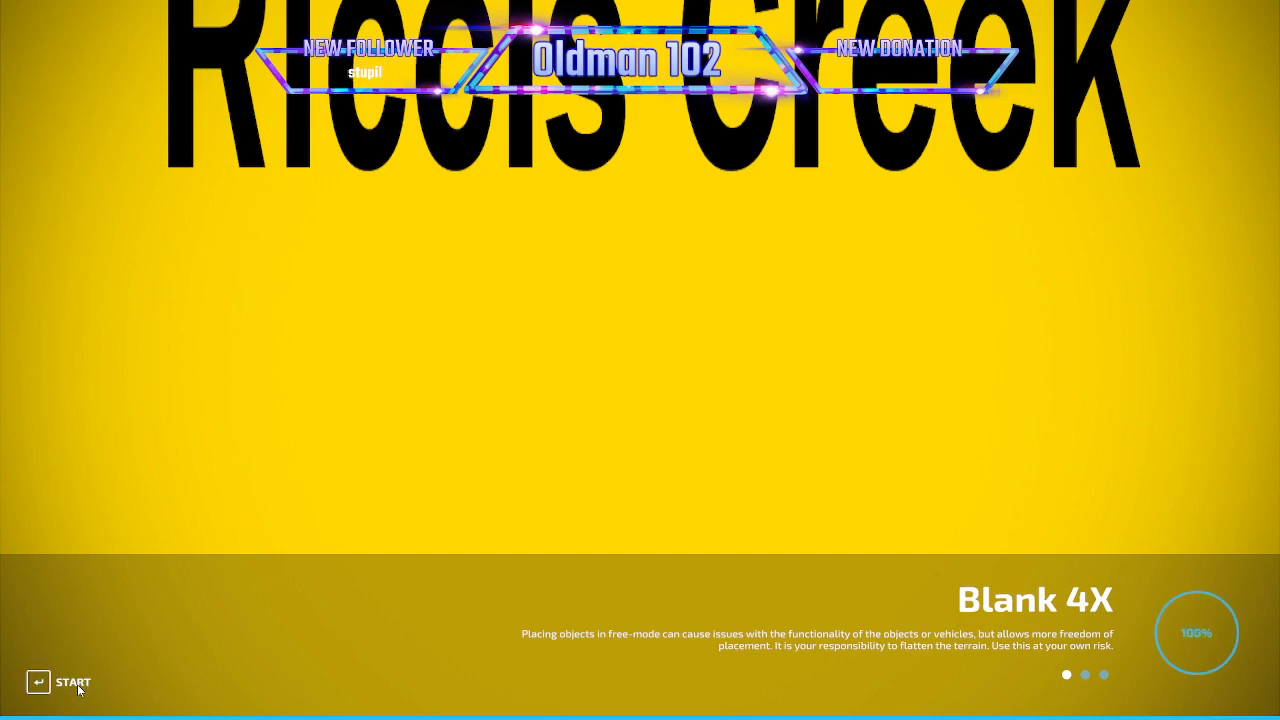
{"action": "left_click", "coordinate": [82, 689]}
{"action": "key", "text": "Escape"}
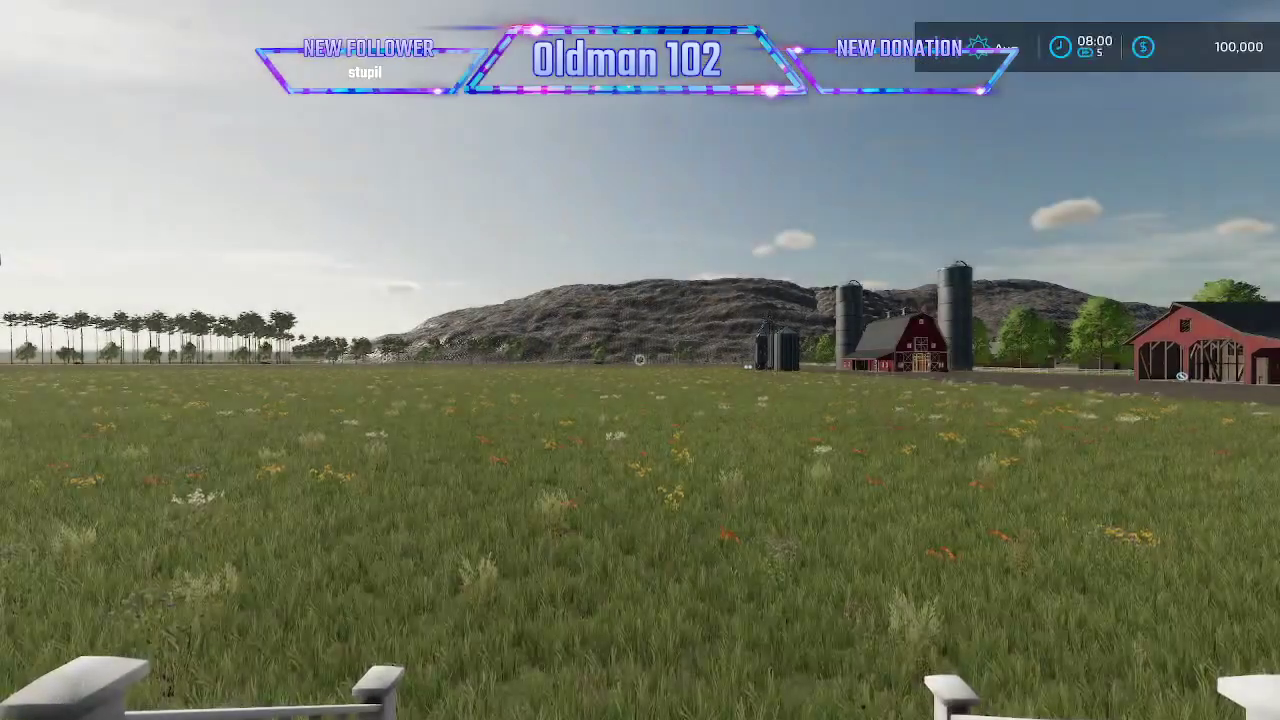
- Walk onto the grass and add 2000000 to the account through the Power Tools add/remove money action
{"action": "key", "text": "w"}
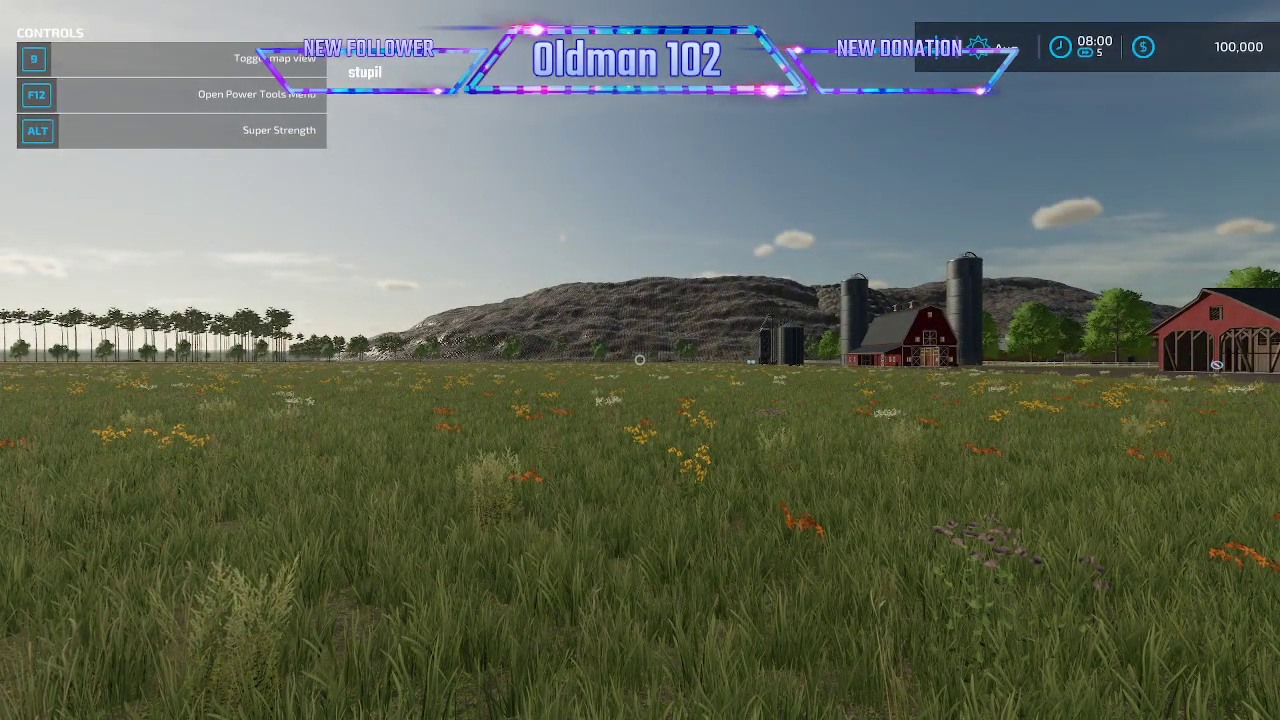
{"action": "key", "text": "F12"}
{"action": "left_click", "coordinate": [494, 369]}
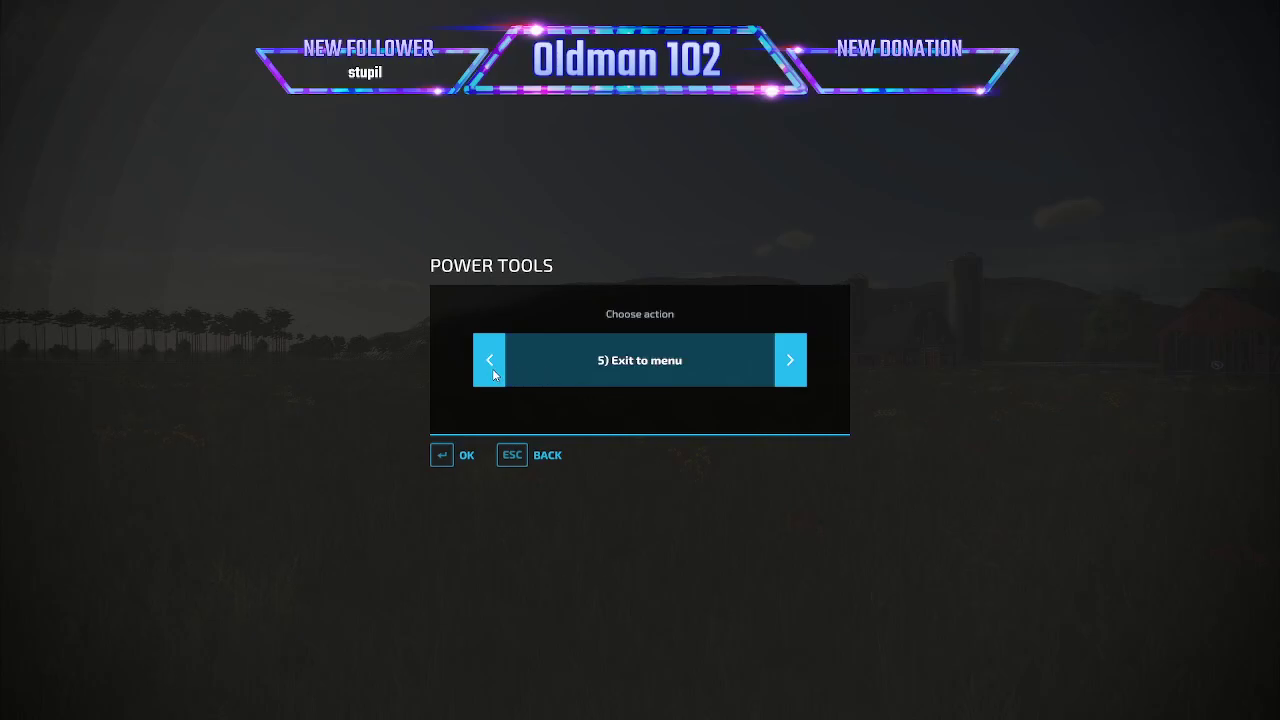
{"action": "left_click", "coordinate": [494, 369]}
{"action": "left_click", "coordinate": [464, 455]}
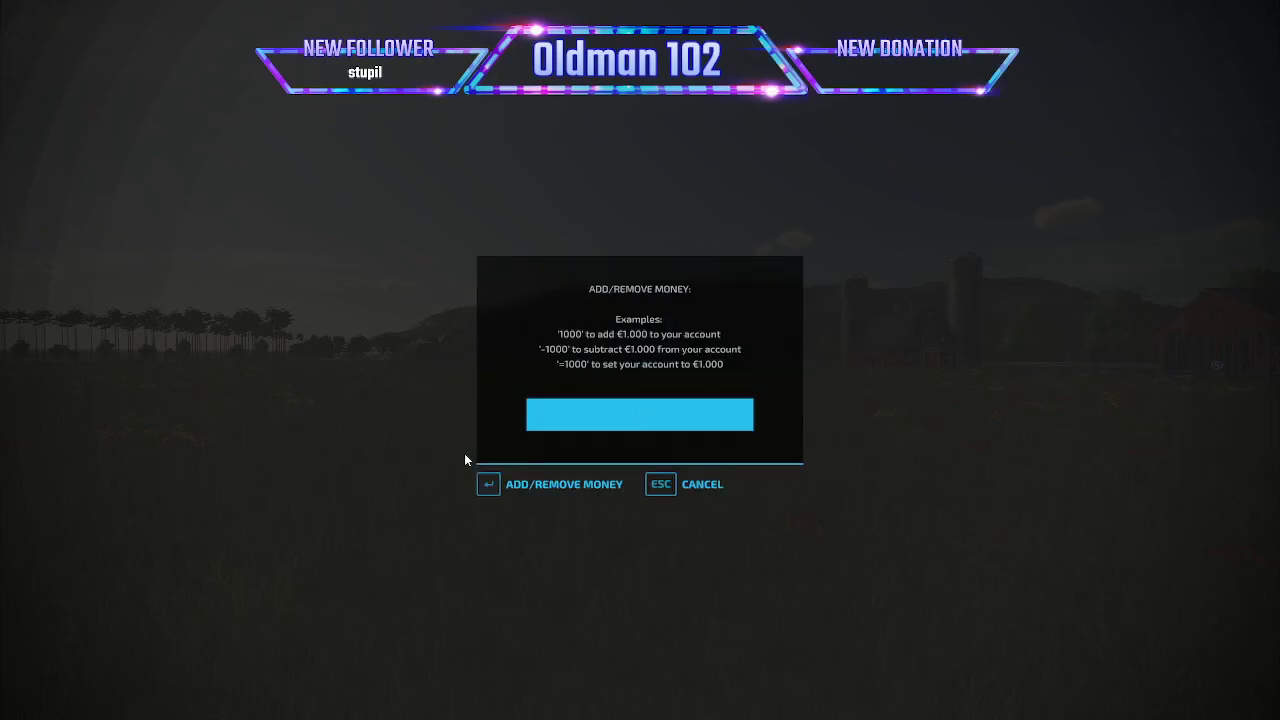
{"action": "type", "text": "2000000"}
{"action": "key", "text": "Return"}
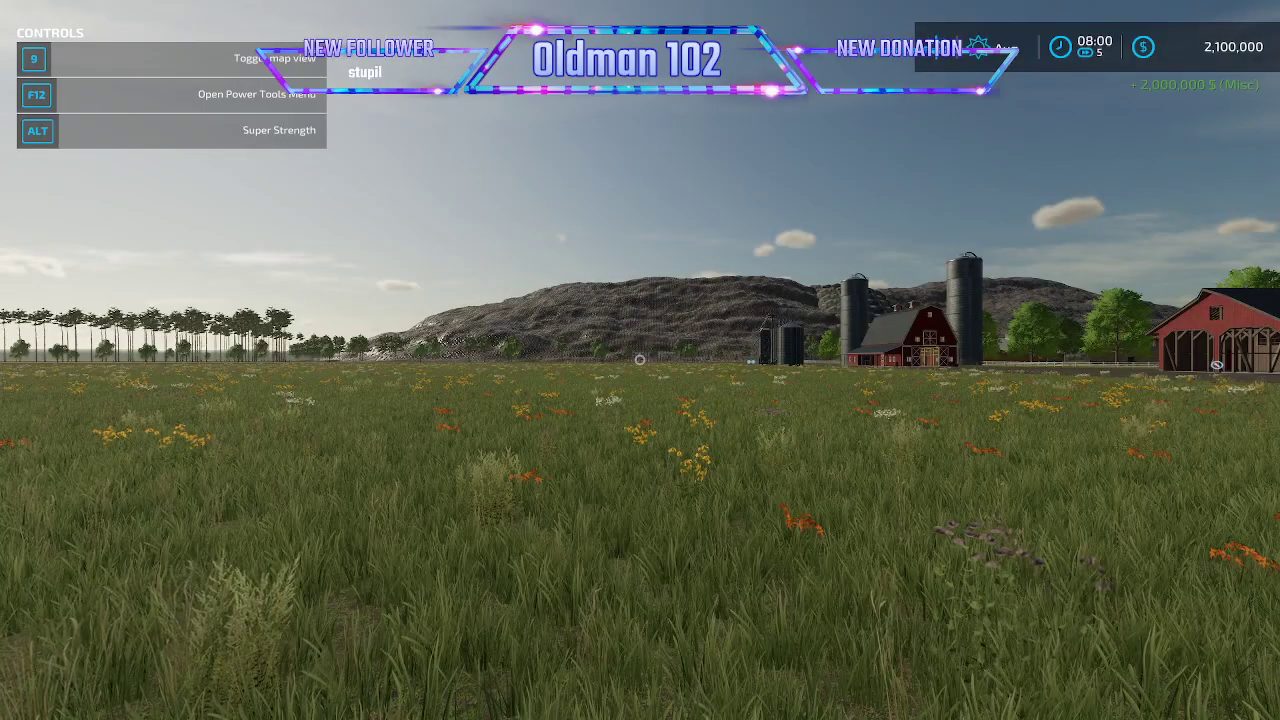
- Place the Mammoth Mill from the production factories on the open grass beside the farmhouse and leave construction mode
{"action": "key", "text": "p"}
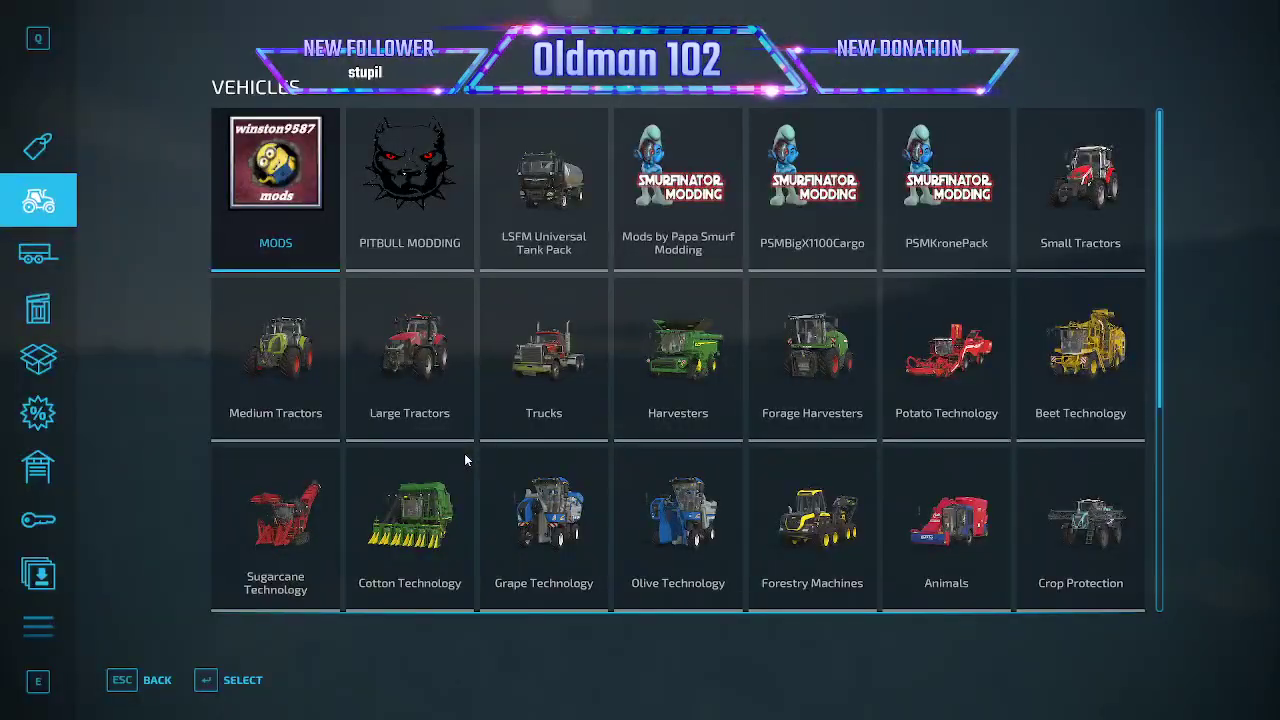
{"action": "left_click", "coordinate": [59, 614]}
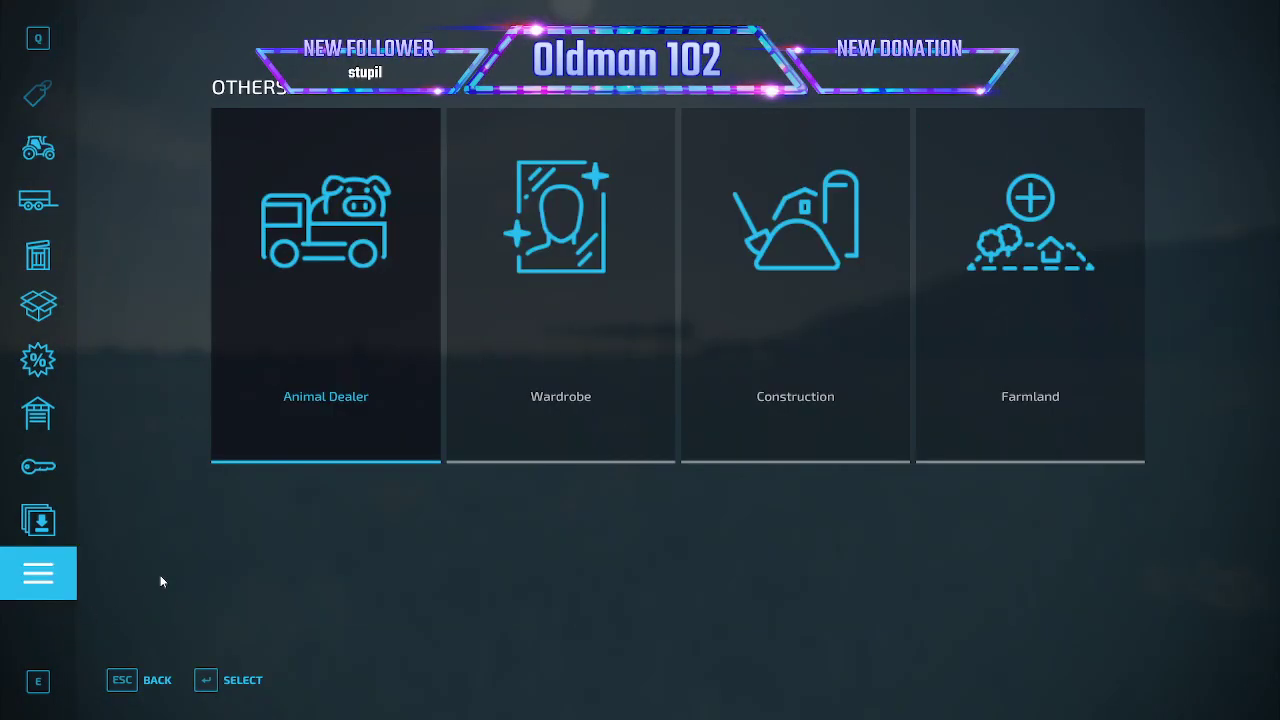
{"action": "left_click", "coordinate": [730, 404]}
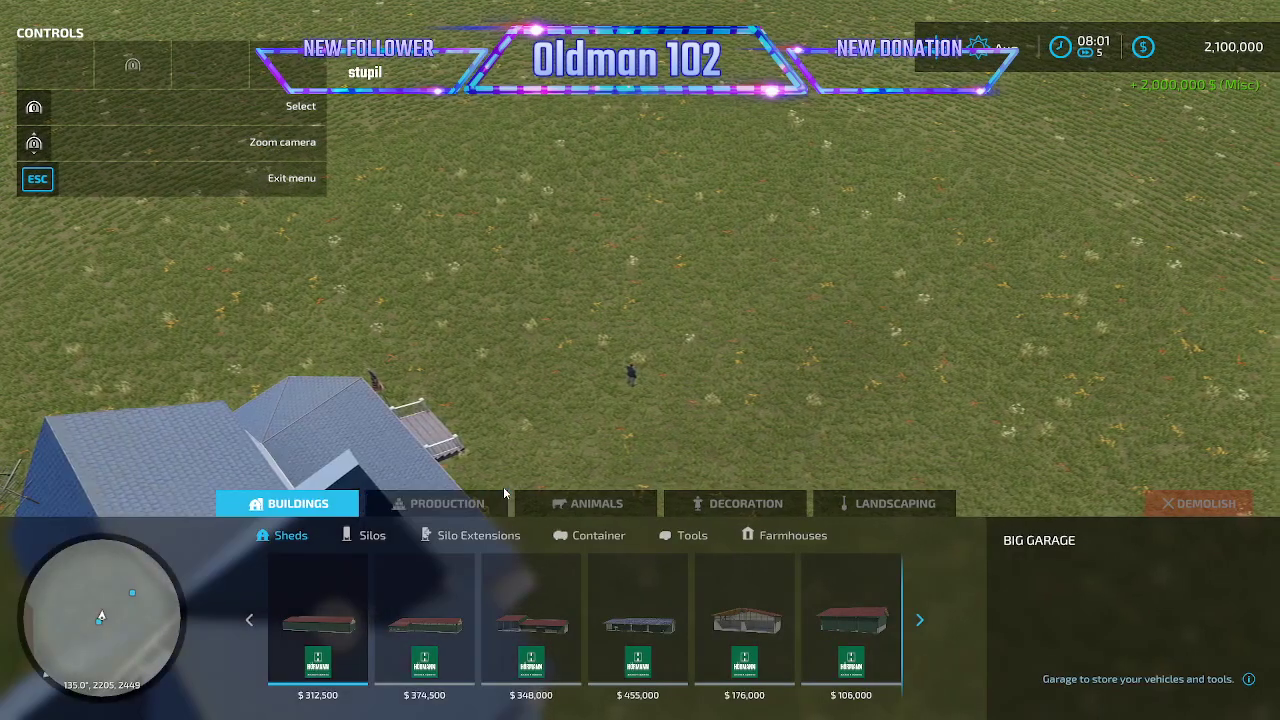
{"action": "left_click", "coordinate": [440, 503]}
{"action": "scroll", "coordinate": [620, 590], "scroll_direction": "down", "scroll_amount": 10}
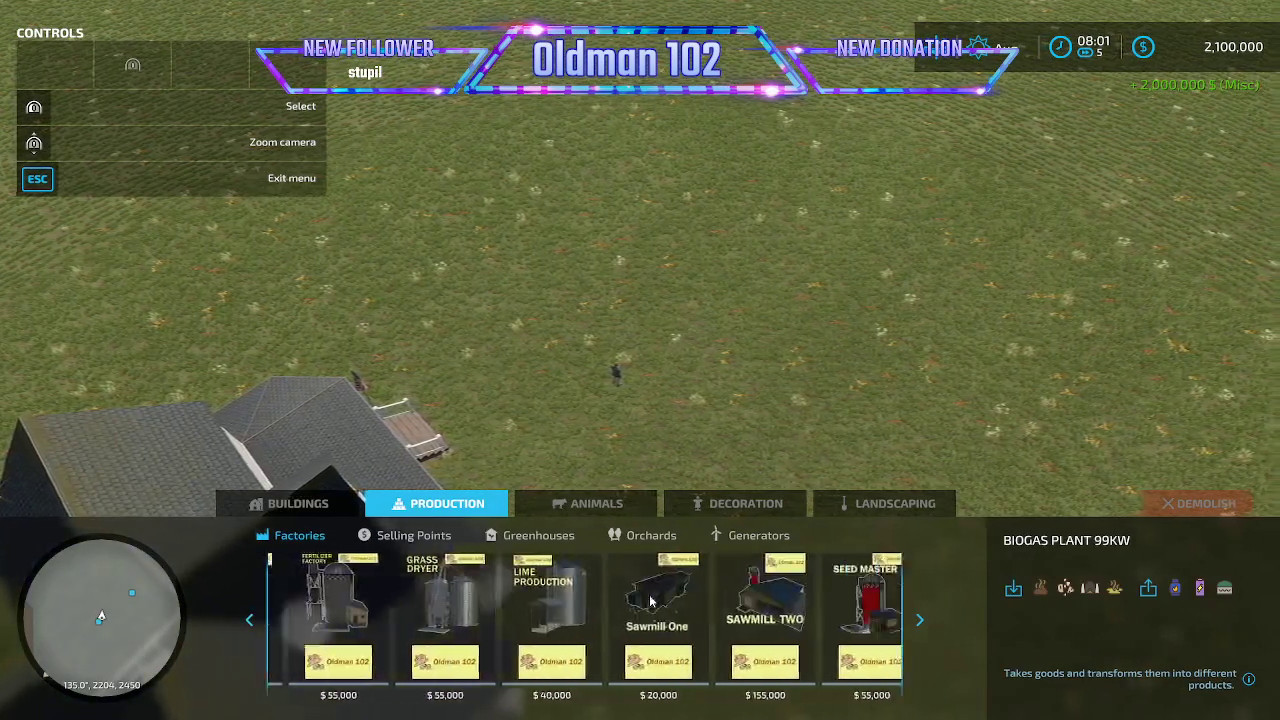
{"action": "scroll", "coordinate": [655, 598], "scroll_direction": "down", "scroll_amount": 3}
{"action": "left_click", "coordinate": [852, 605]}
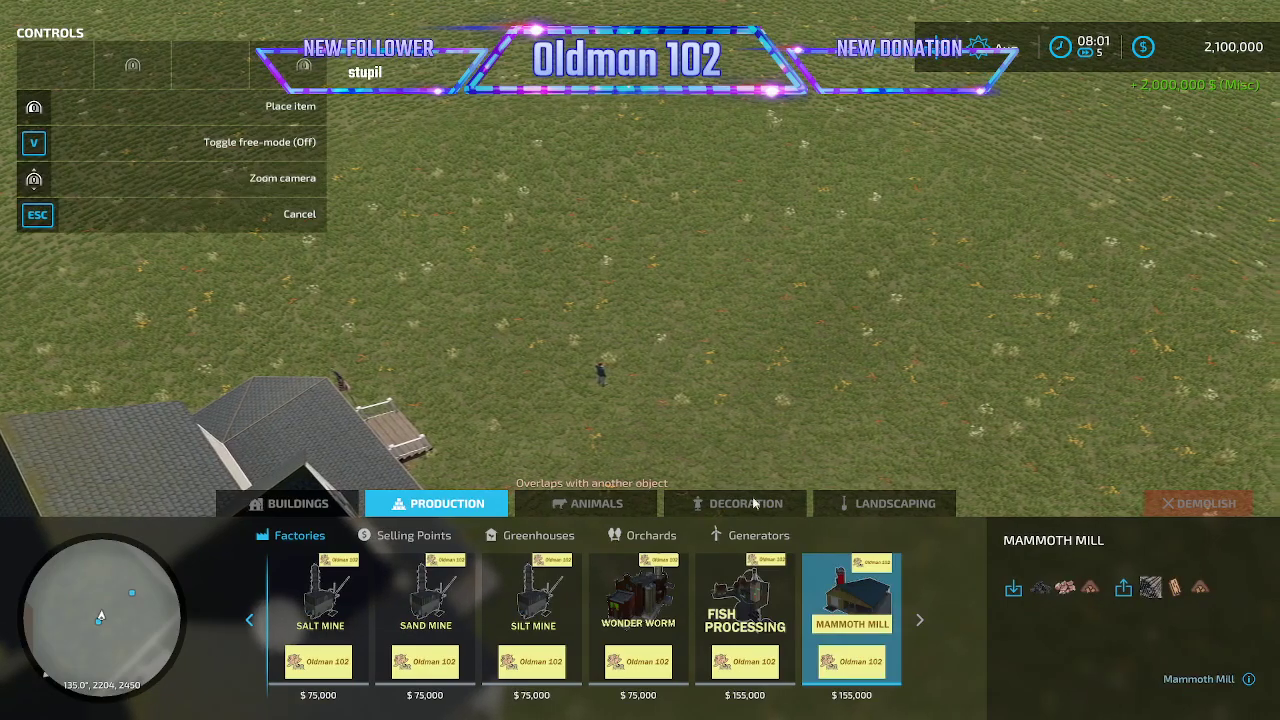
{"action": "left_click", "coordinate": [600, 185]}
{"action": "key", "text": "Escape"}
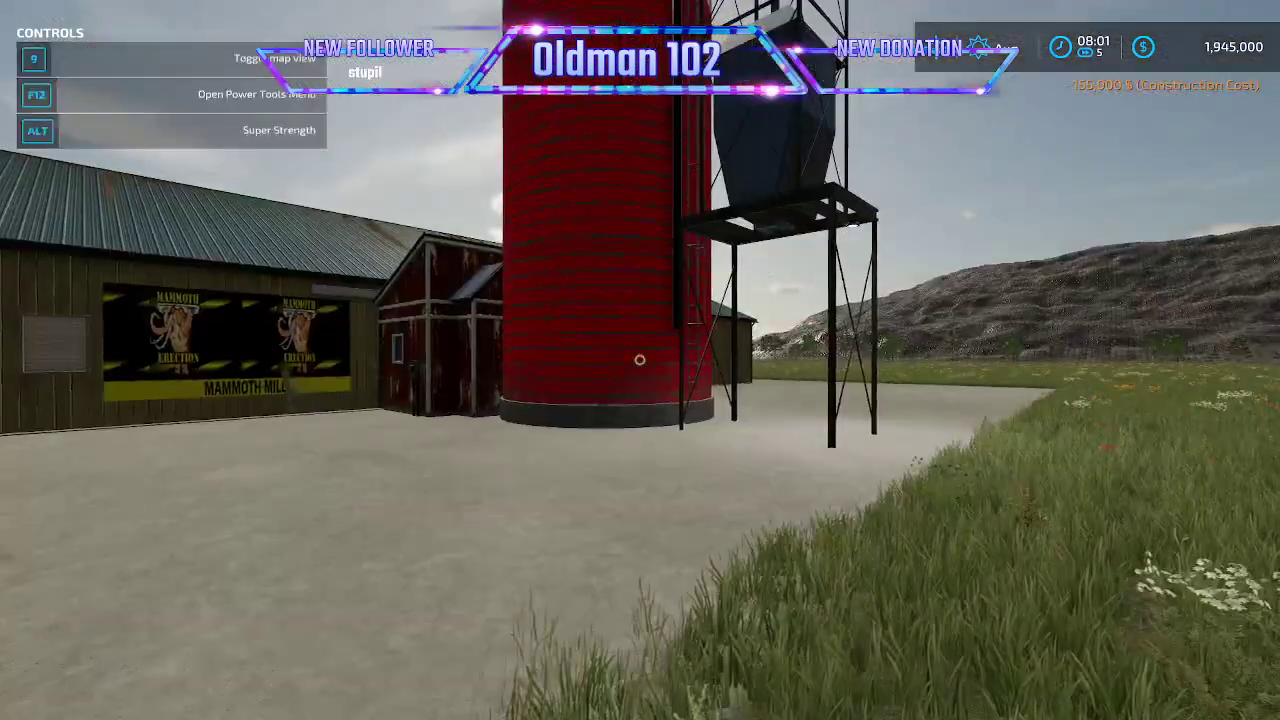
- Walk to the Mammoth Mill's production marker and check the drillpipe production's name and recipe
{"action": "key", "text": "w"}
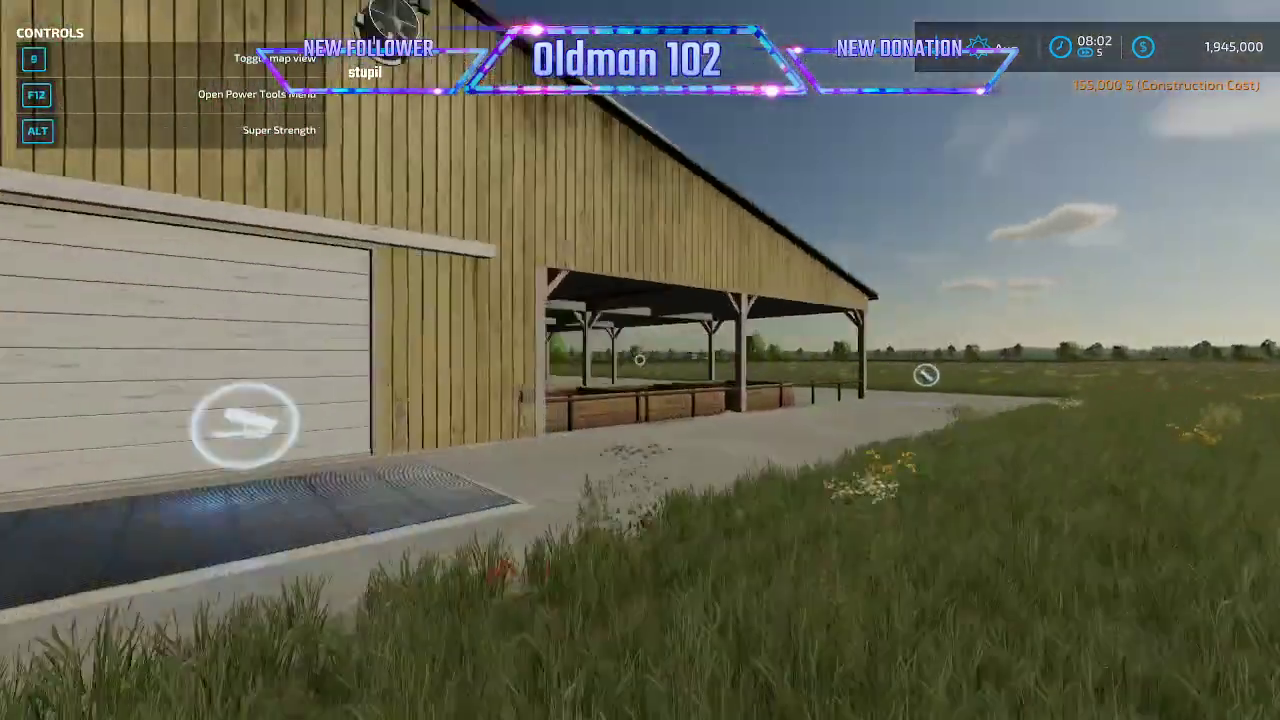
{"action": "key", "text": "r"}
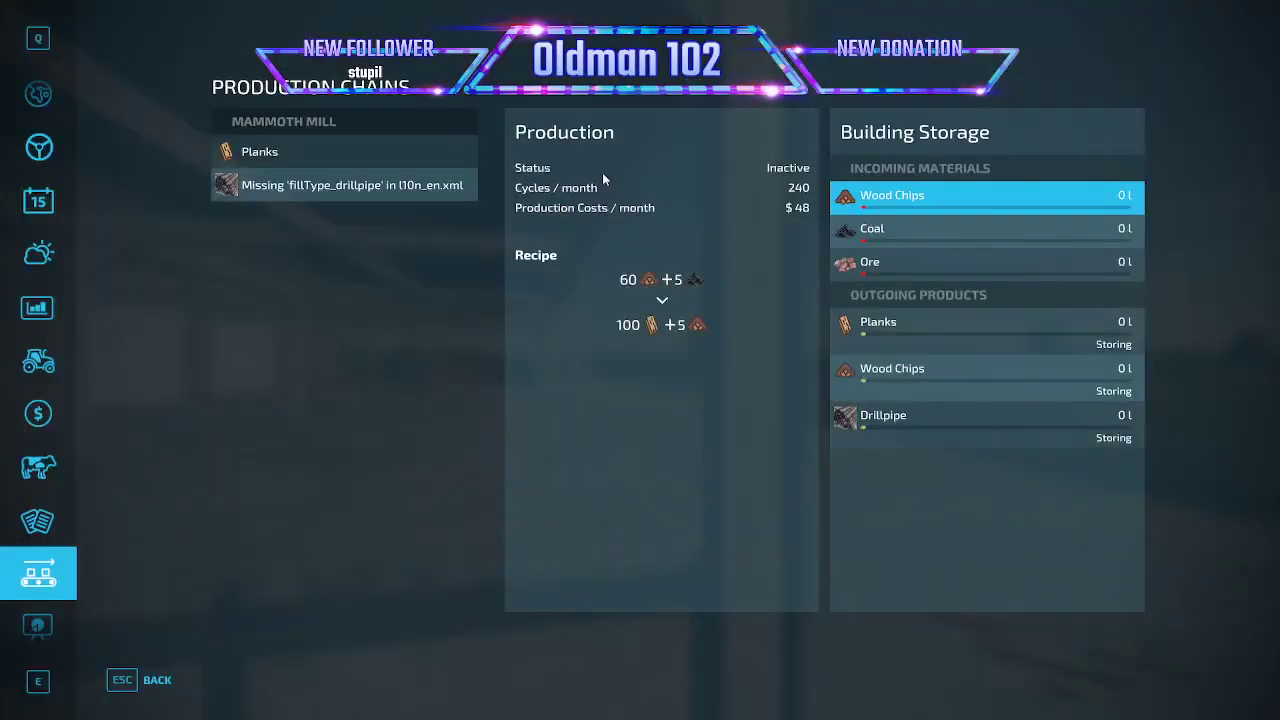
{"action": "left_click", "coordinate": [341, 195]}
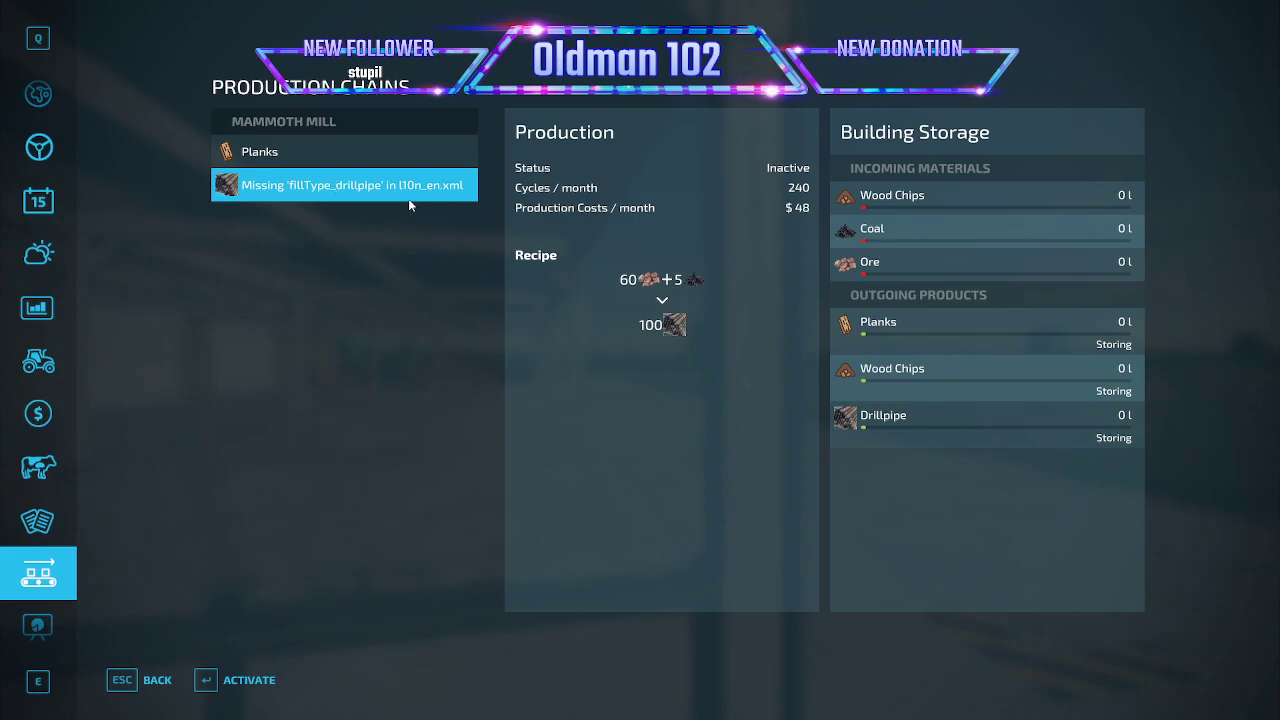
{"action": "key", "text": "Escape"}
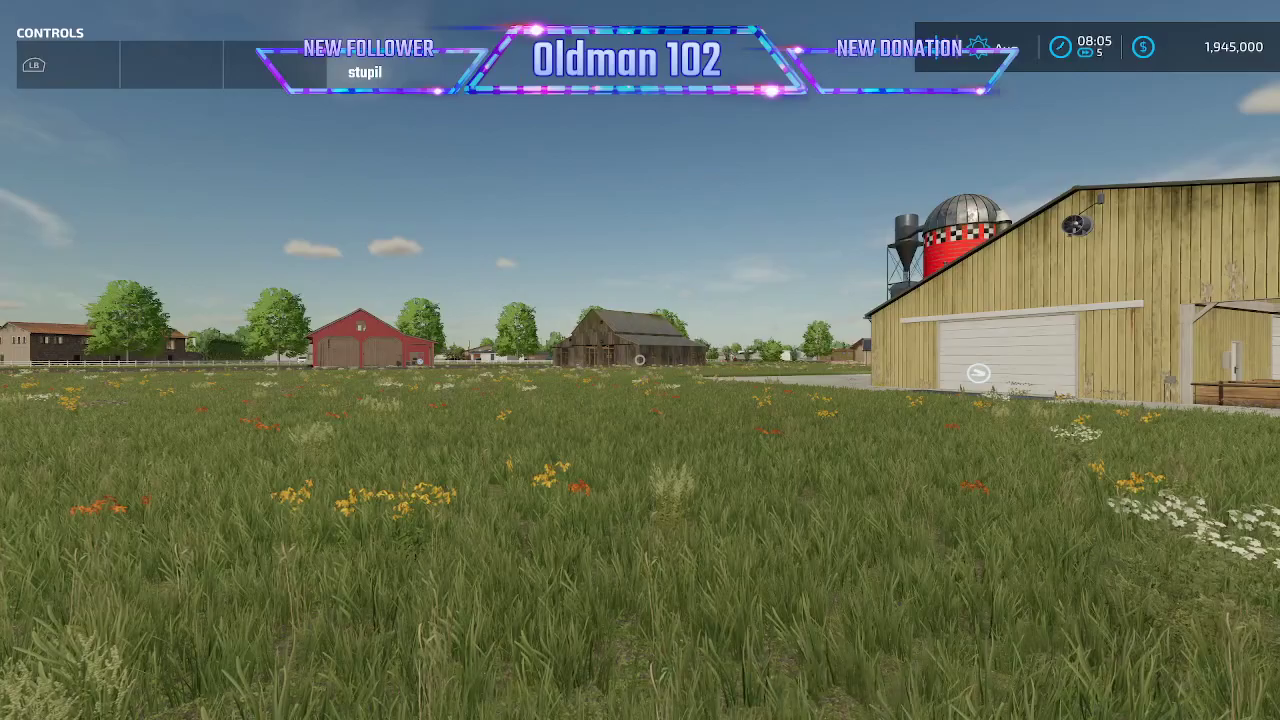
- Browse the vehicle shop's MODS, Papa Smurf Modding and PSMBigX1100Cargo categories for a suitable tractor and trailer
{"action": "key", "text": "shift+p"}
{"action": "key", "text": "Escape"}
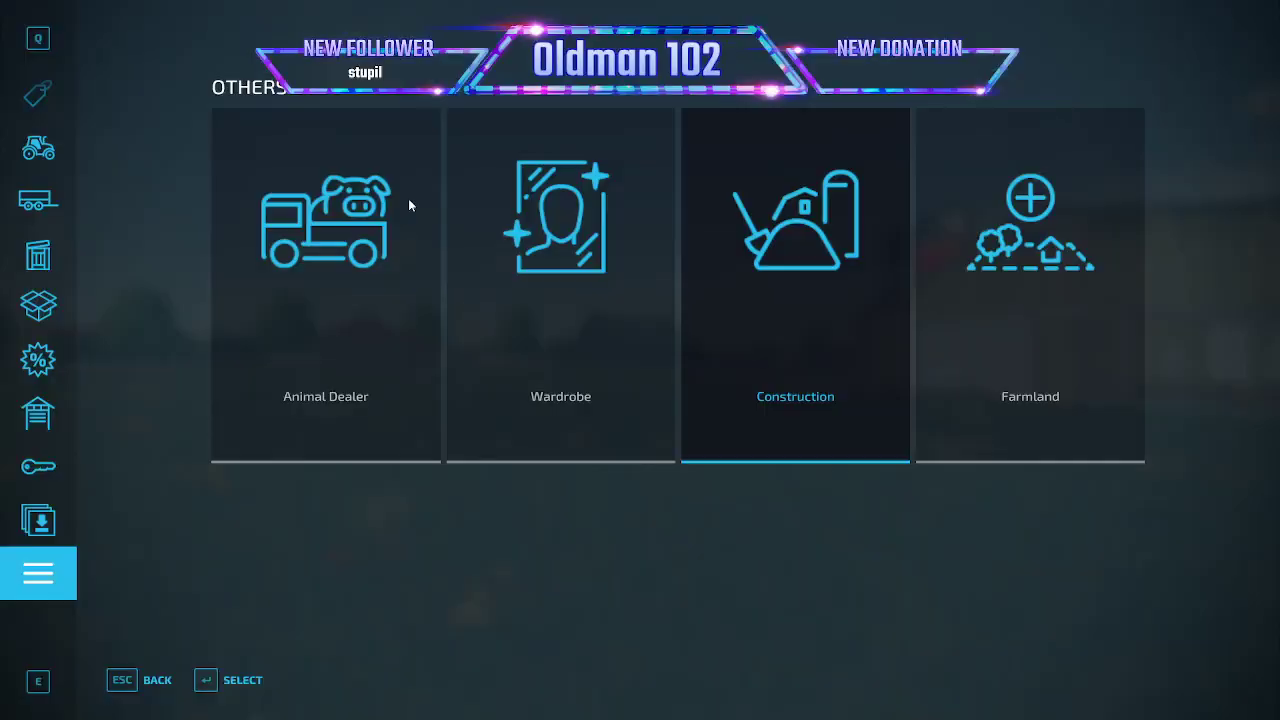
{"action": "left_click", "coordinate": [45, 163]}
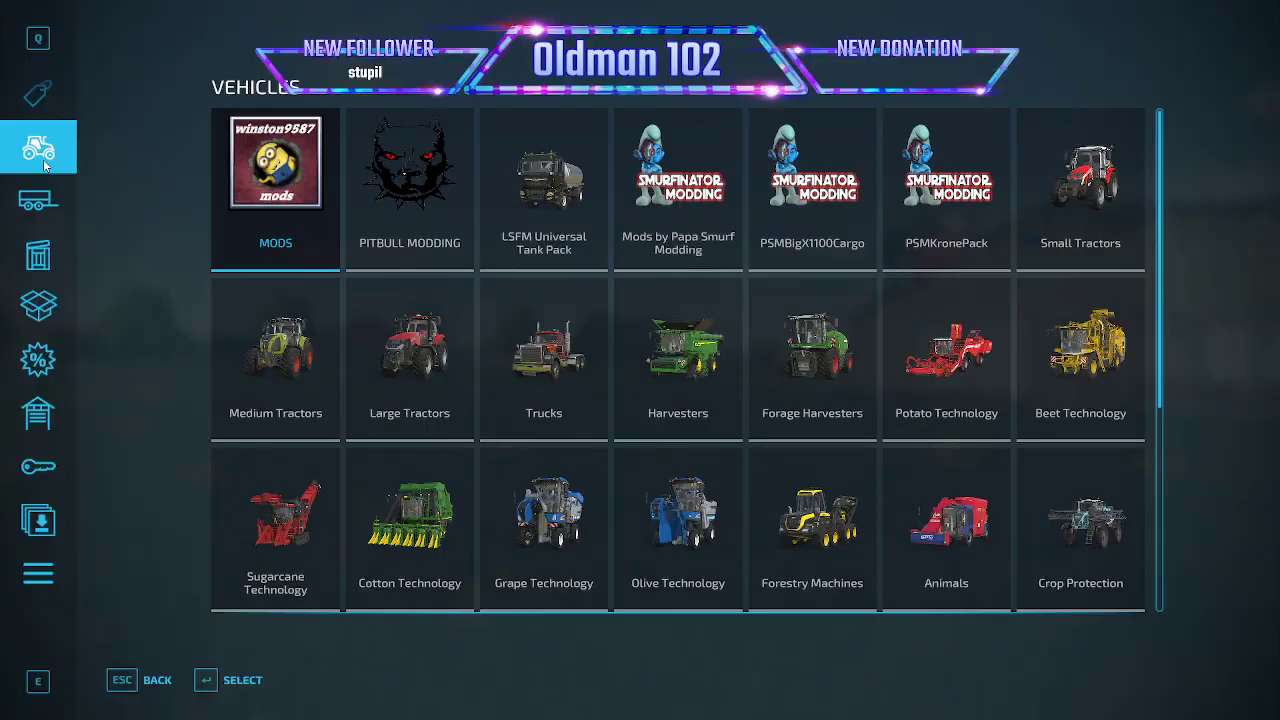
{"action": "left_click", "coordinate": [292, 220]}
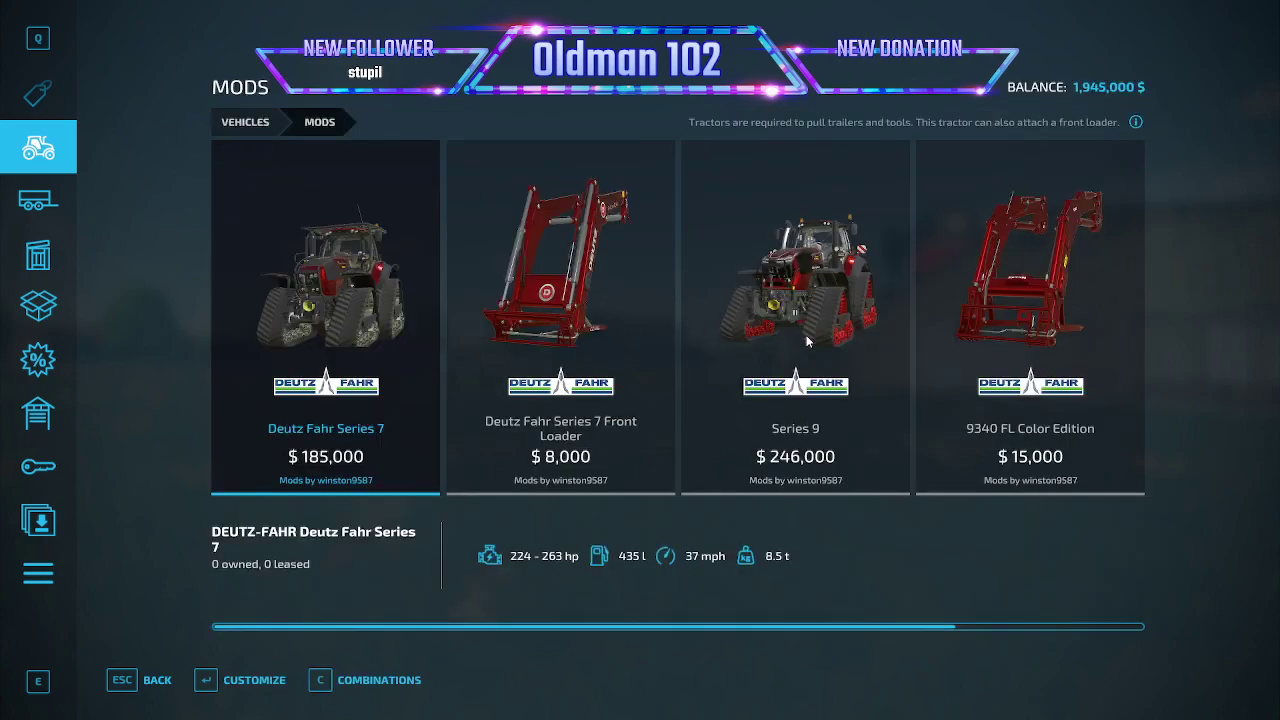
{"action": "left_click", "coordinate": [806, 335]}
{"action": "key", "text": "Escape"}
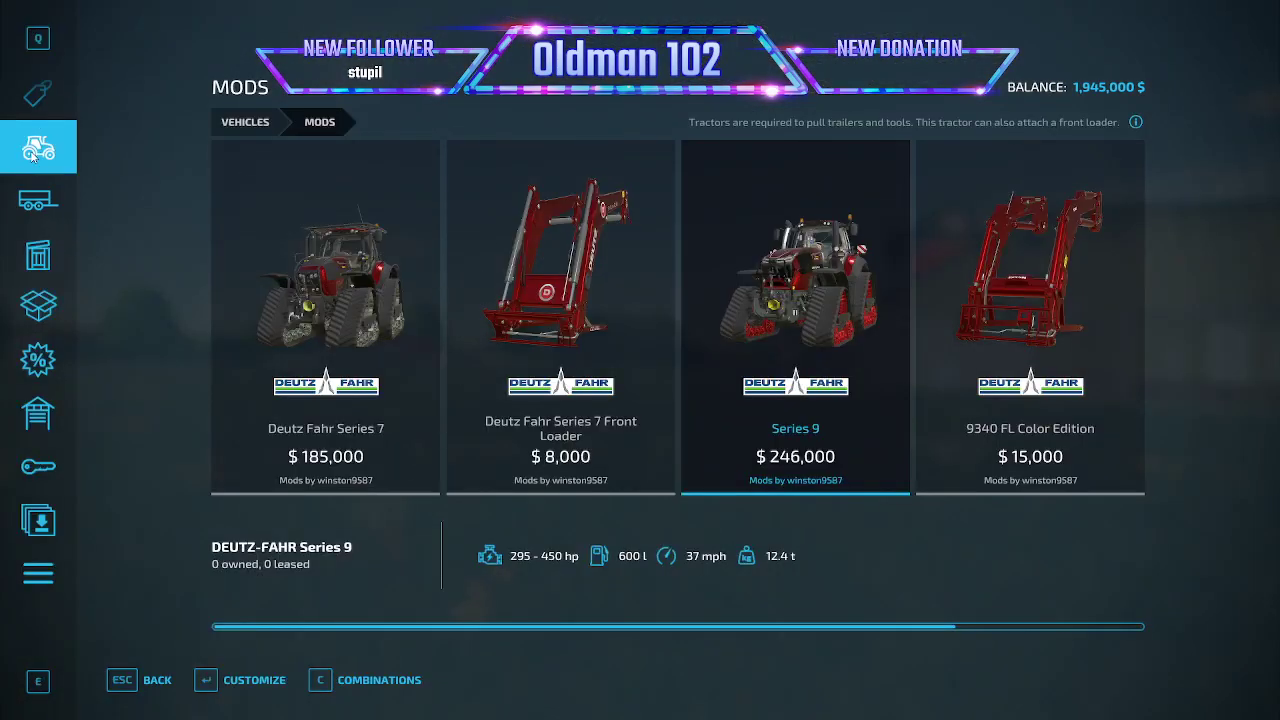
{"action": "left_click", "coordinate": [36, 157]}
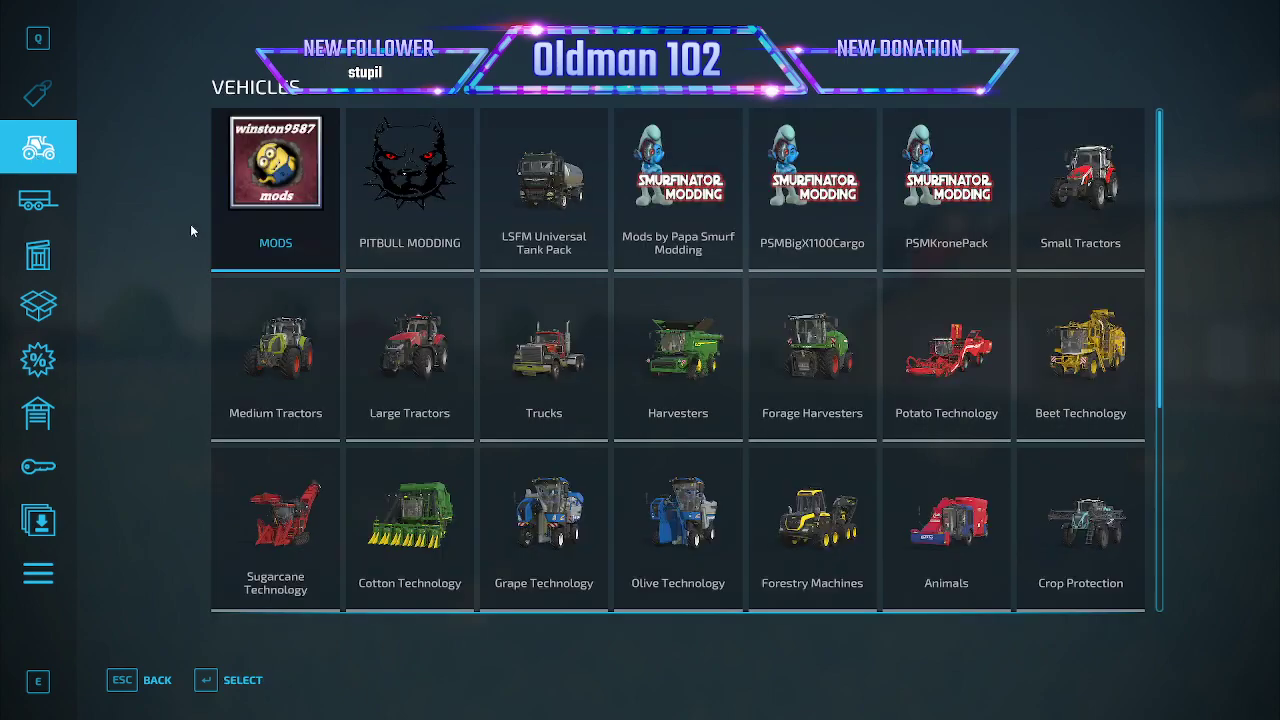
{"action": "left_click", "coordinate": [703, 240]}
{"action": "left_click", "coordinate": [165, 676]}
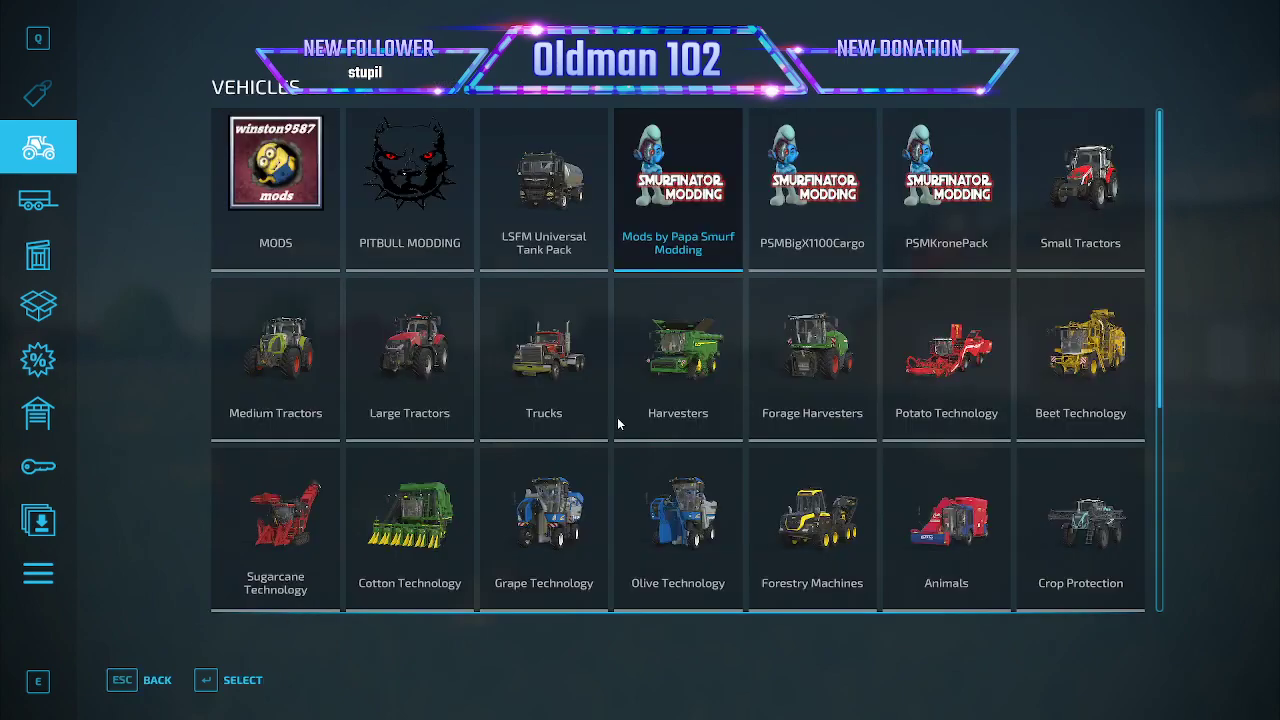
{"action": "left_click", "coordinate": [819, 248]}
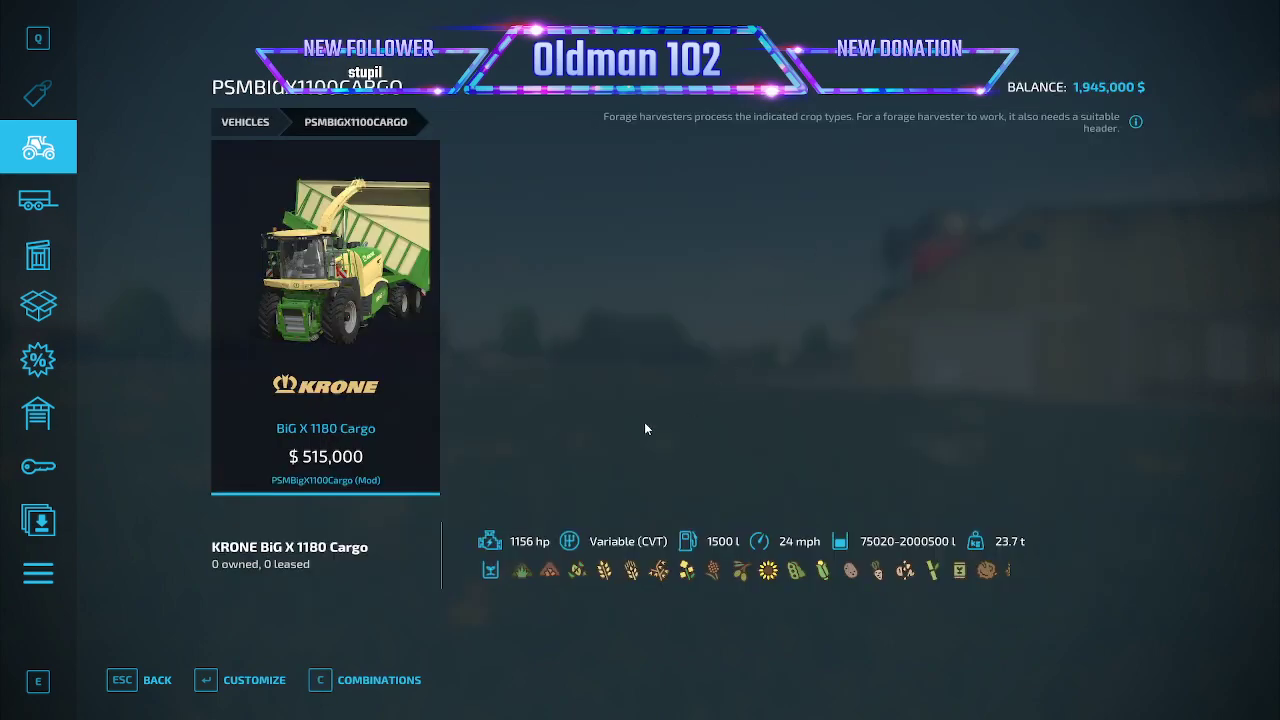
{"action": "left_click", "coordinate": [162, 682]}
- Lease the Krone TX560D trailer from the PSMKronePack category with the Extension (4) capacity of 2000000 l
{"action": "left_click", "coordinate": [937, 250]}
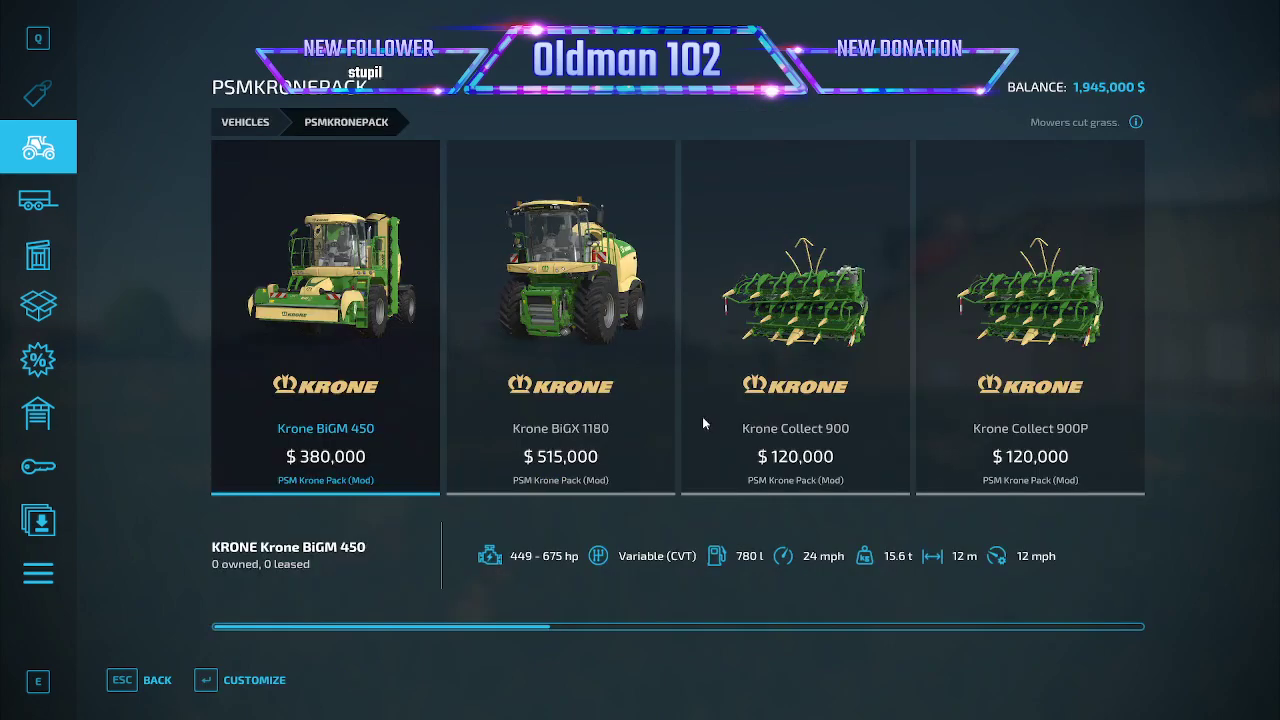
{"action": "scroll", "coordinate": [701, 413], "scroll_direction": "down", "scroll_amount": 8}
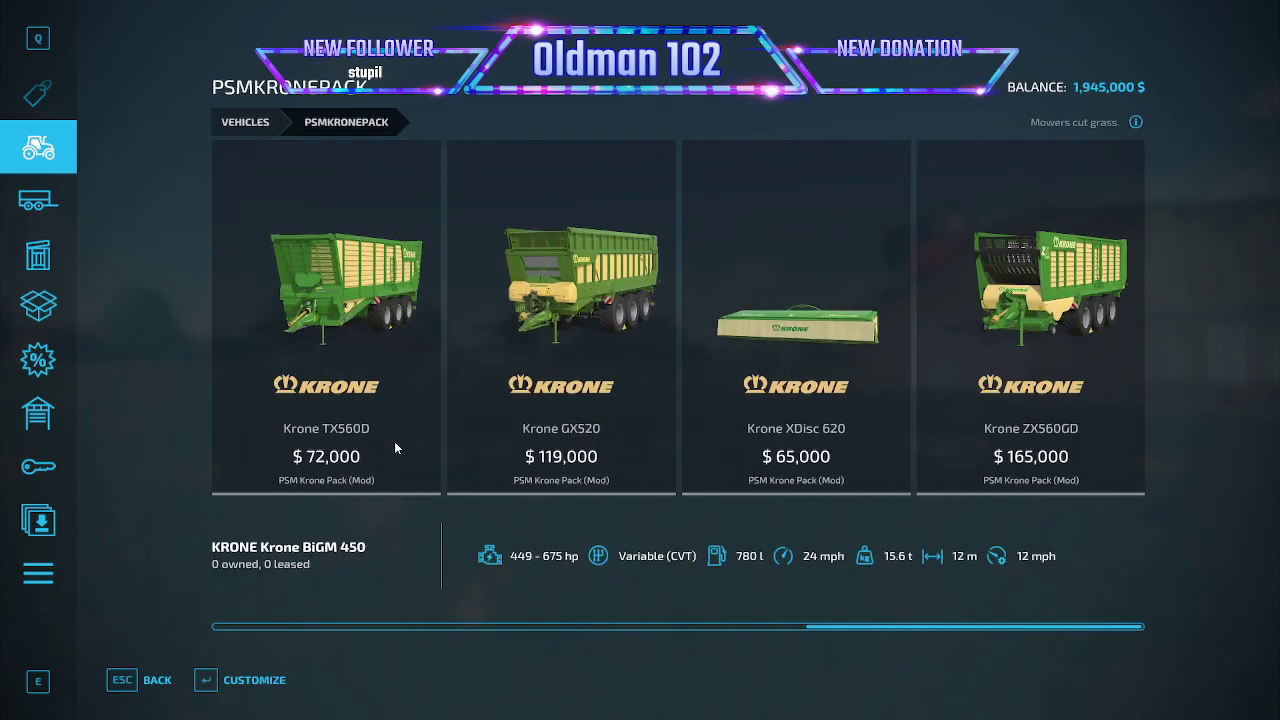
{"action": "left_click", "coordinate": [382, 438]}
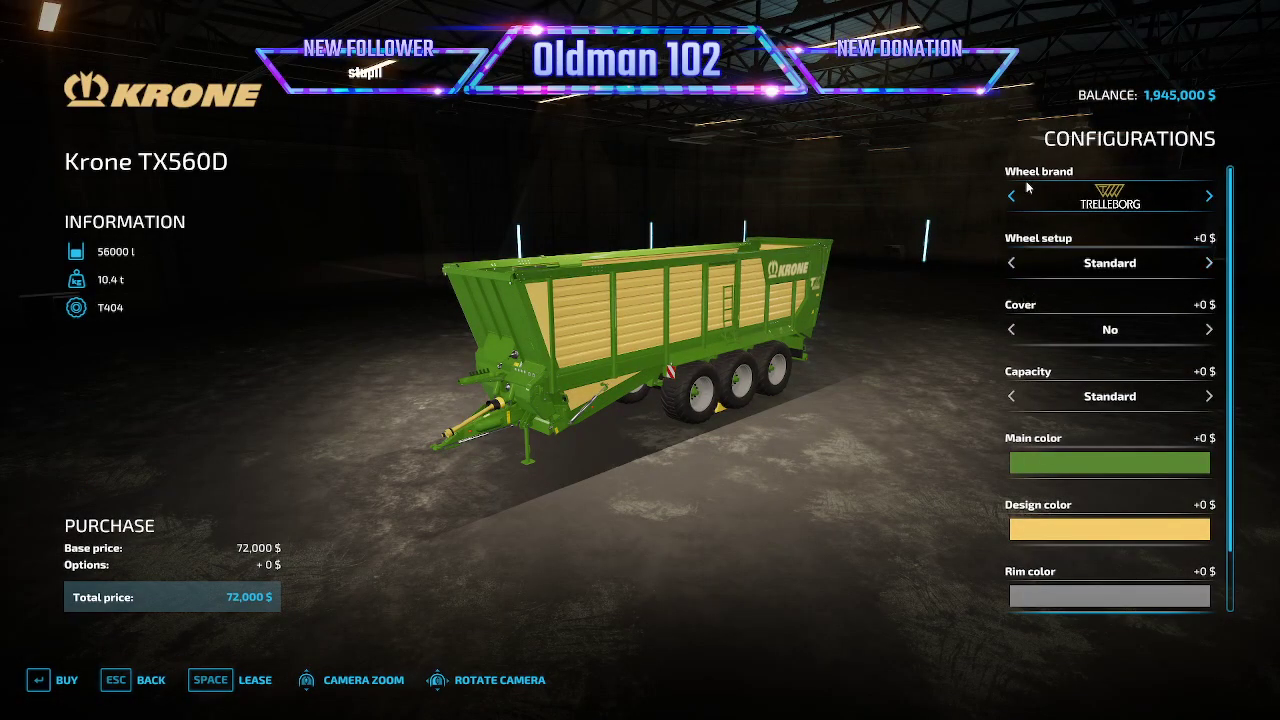
{"action": "left_click", "coordinate": [1012, 397]}
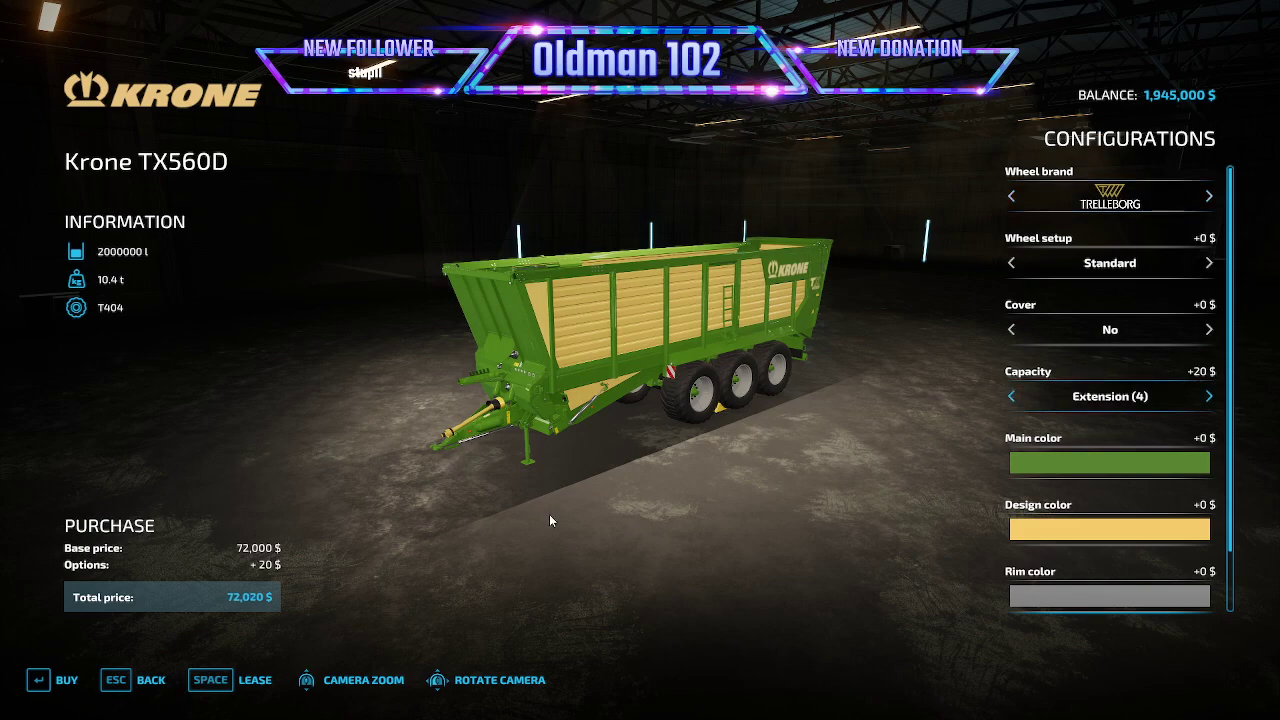
{"action": "left_click", "coordinate": [252, 682]}
{"action": "left_click", "coordinate": [466, 479]}
{"action": "left_click", "coordinate": [465, 460]}
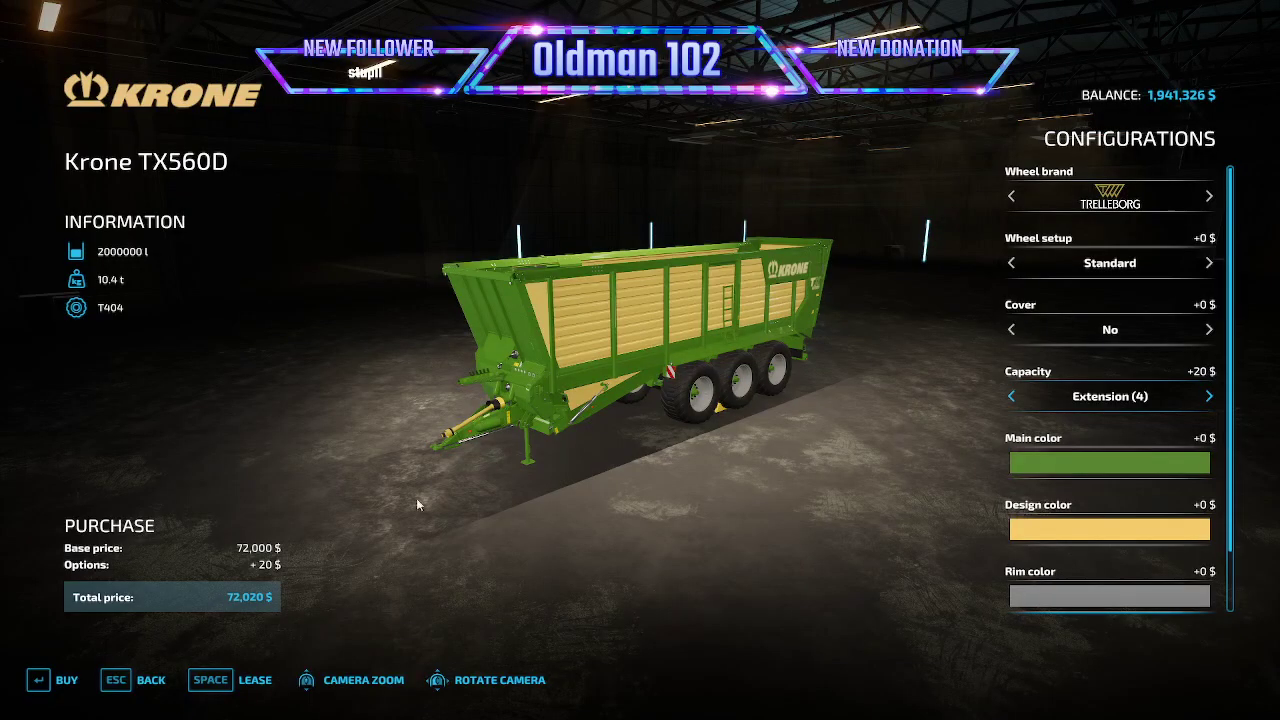
{"action": "left_click", "coordinate": [147, 684]}
{"action": "key", "text": "Escape"}
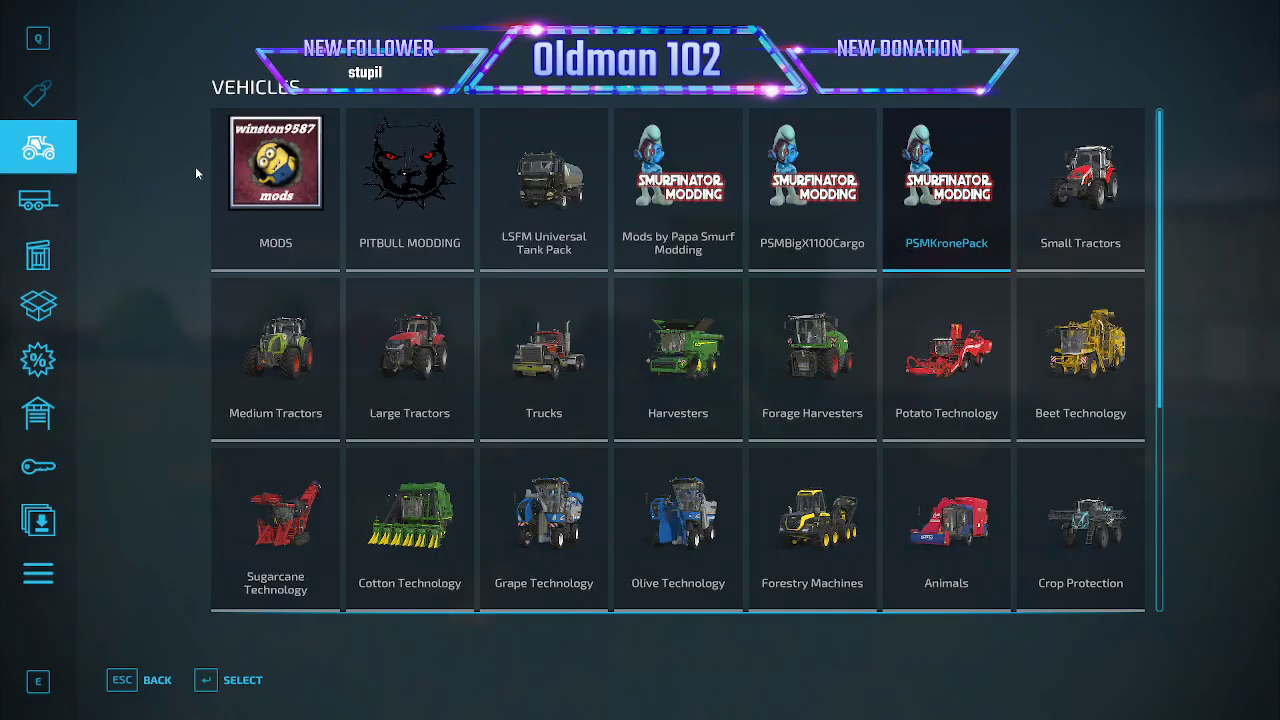
- Lease the Deutz-Fahr Series 9 tractor from the MODS category with its default configuration and return to the game
{"action": "left_click", "coordinate": [288, 174]}
{"action": "left_click", "coordinate": [704, 280]}
{"action": "left_click", "coordinate": [704, 280]}
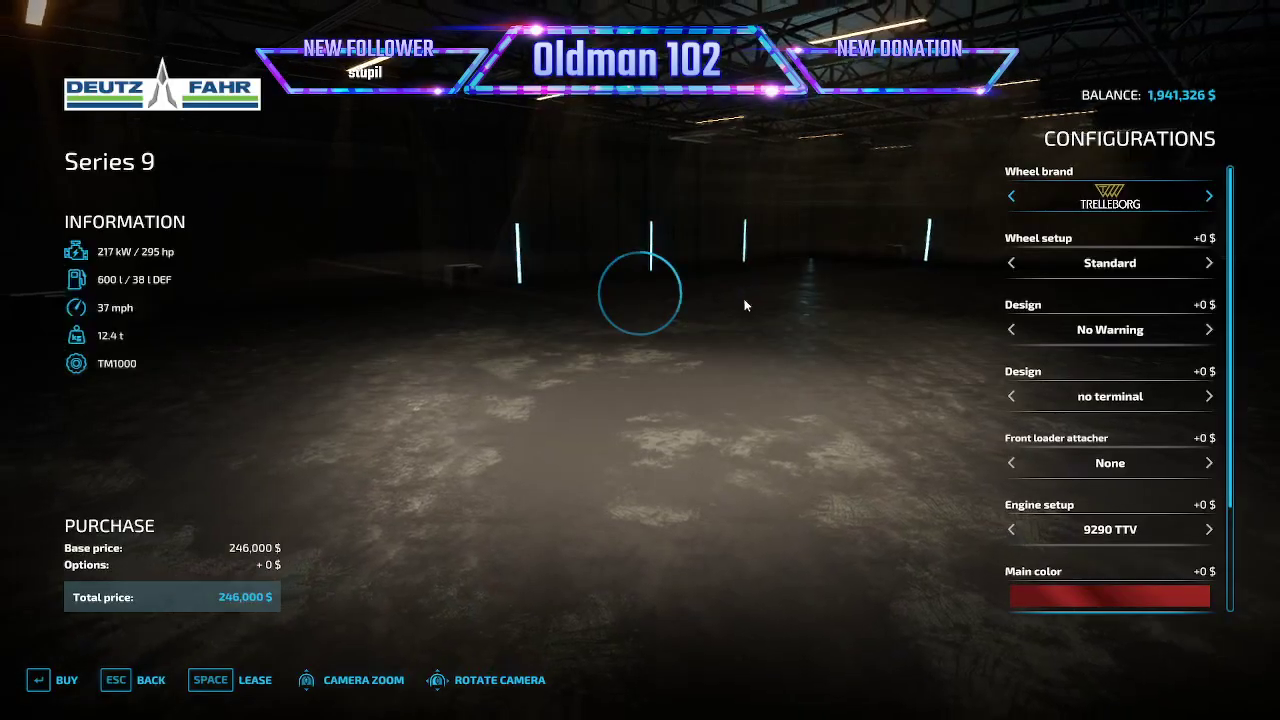
{"action": "key", "text": "space"}
{"action": "left_click", "coordinate": [456, 482]}
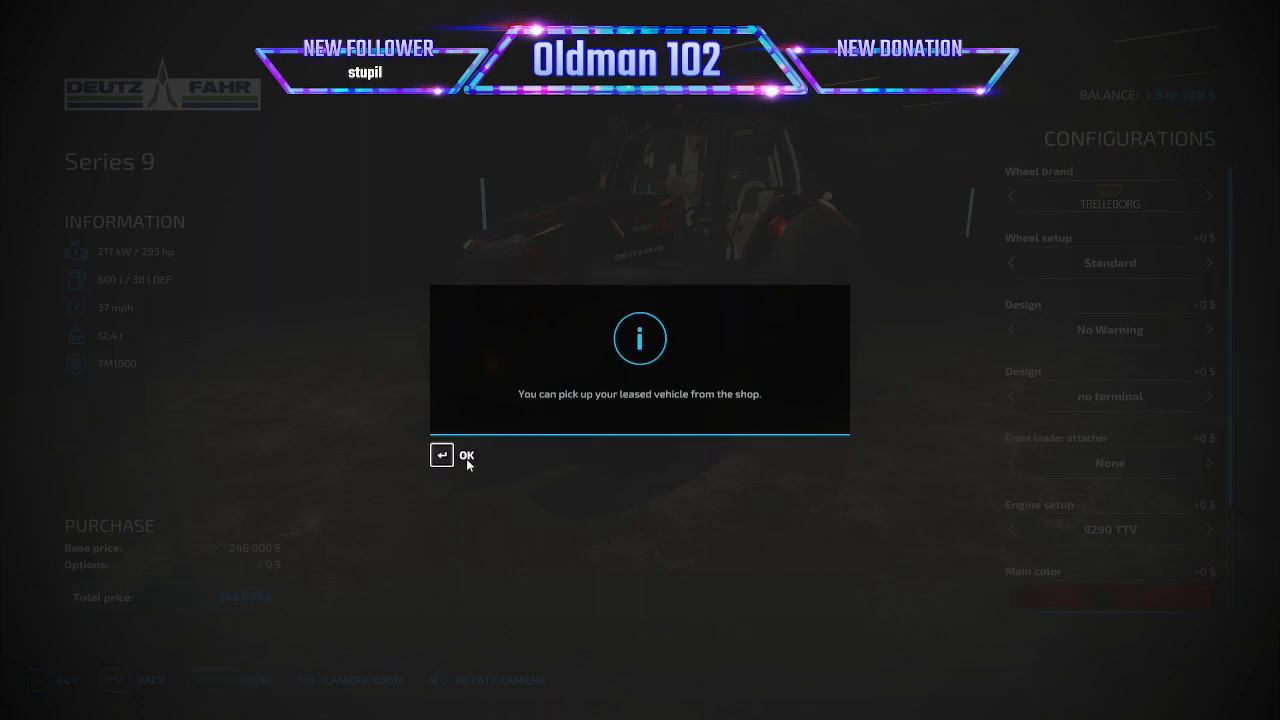
{"action": "left_click", "coordinate": [460, 453]}
{"action": "key", "text": "Escape"}
{"action": "key", "text": "Escape"}
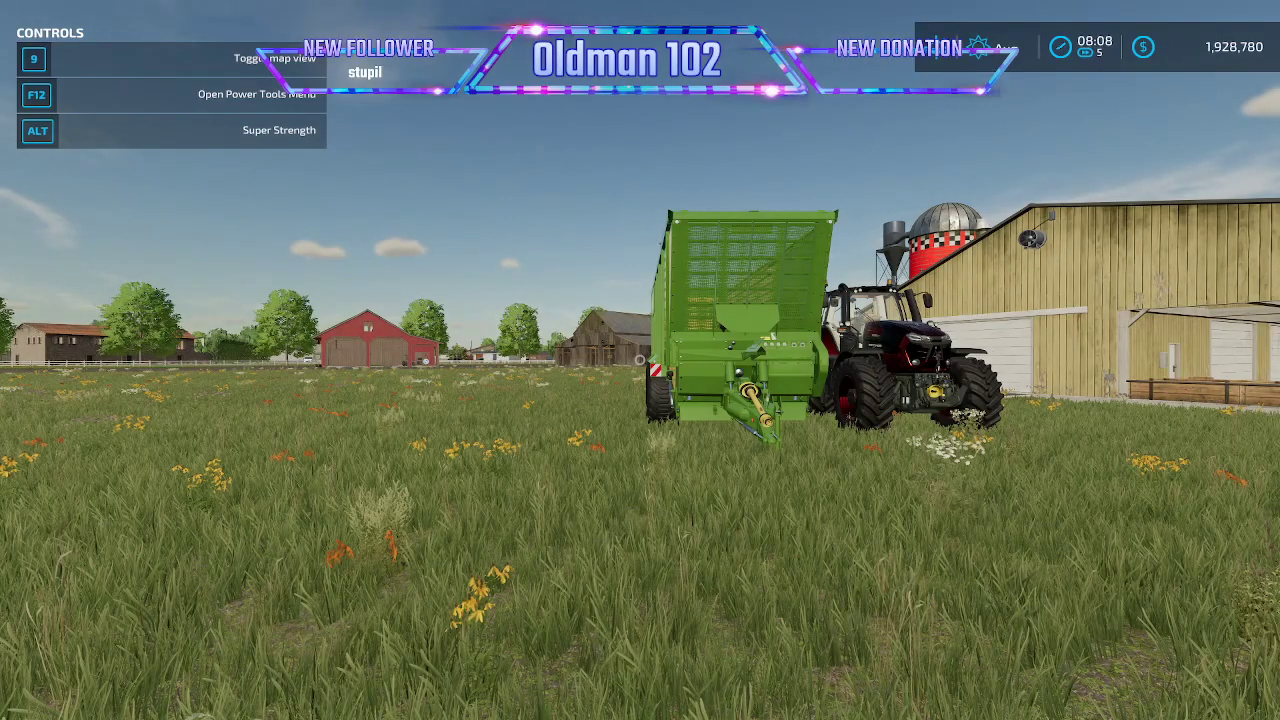
- Take over the tractor and fill its attached Krone trailer with the reddish-brown bulk material through the Power Tools Fill vehicle action
{"action": "key", "text": "Tab"}
{"action": "scroll", "coordinate": [640, 360], "scroll_direction": "down", "scroll_amount": 5}
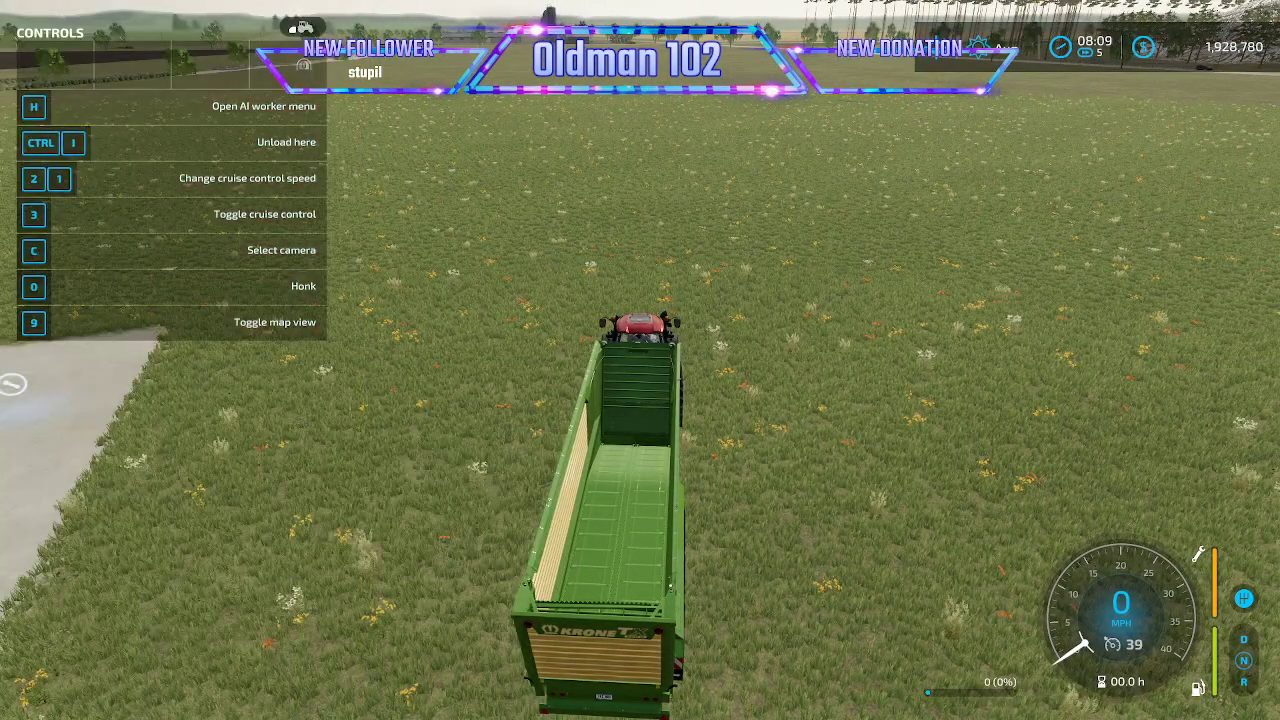
{"action": "key", "text": "alt+p"}
{"action": "left_click", "coordinate": [499, 369]}
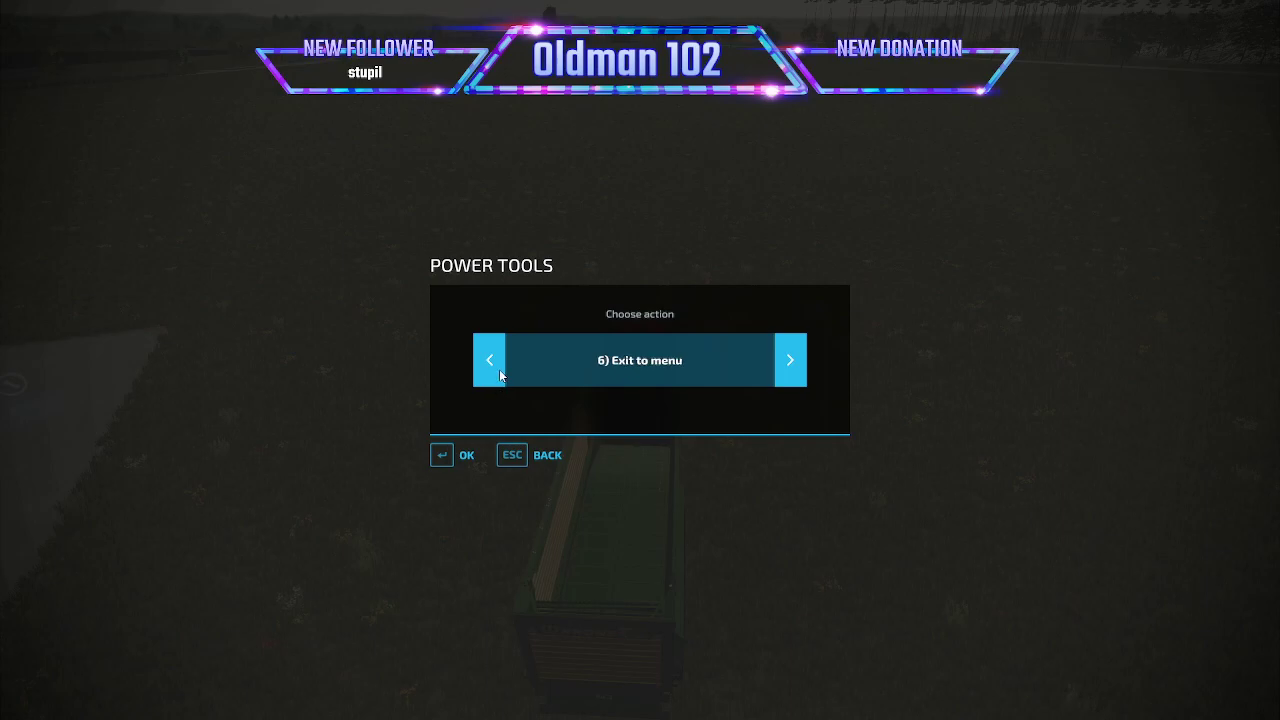
{"action": "left_click", "coordinate": [499, 370]}
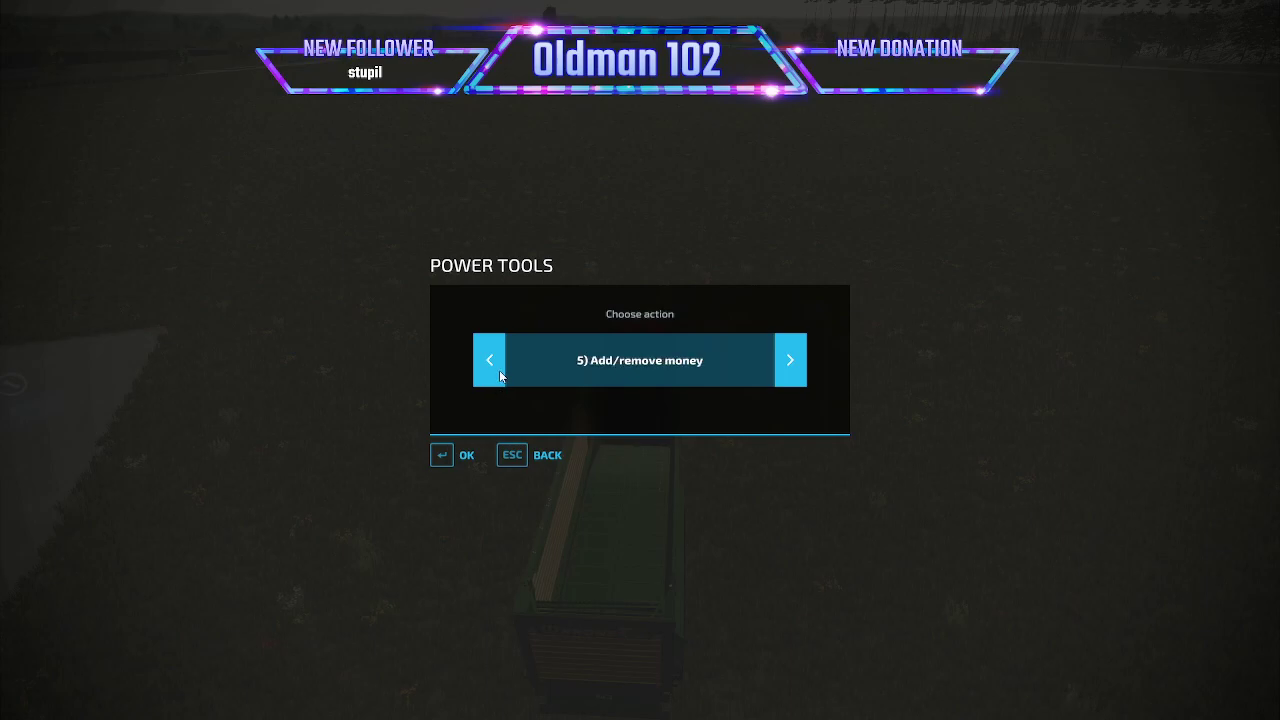
{"action": "left_click", "coordinate": [780, 367]}
{"action": "left_click", "coordinate": [780, 367]}
{"action": "left_click", "coordinate": [455, 455]}
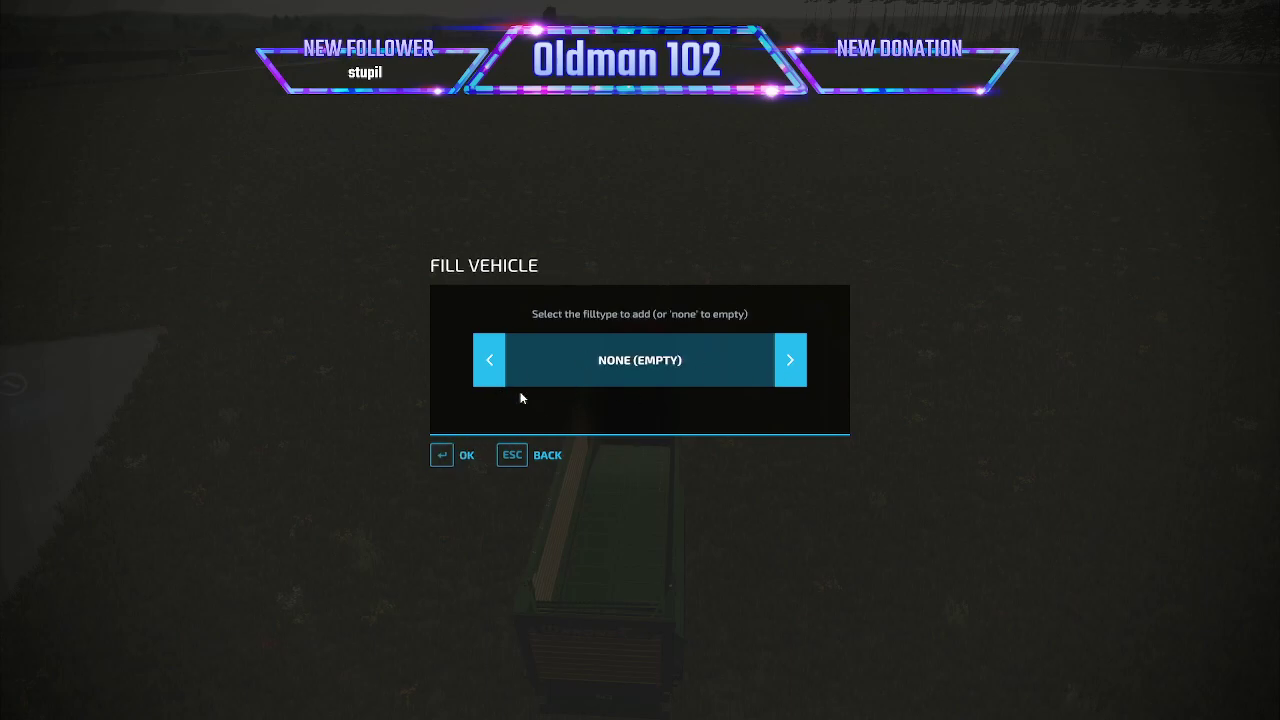
{"action": "left_click", "coordinate": [502, 378]}
{"action": "left_click", "coordinate": [502, 378]}
{"action": "left_click", "coordinate": [502, 378]}
{"action": "left_click", "coordinate": [502, 378]}
{"action": "left_click", "coordinate": [502, 378]}
{"action": "left_click", "coordinate": [502, 378]}
{"action": "left_click", "coordinate": [502, 378]}
{"action": "left_click", "coordinate": [796, 366]}
{"action": "left_click", "coordinate": [458, 455]}
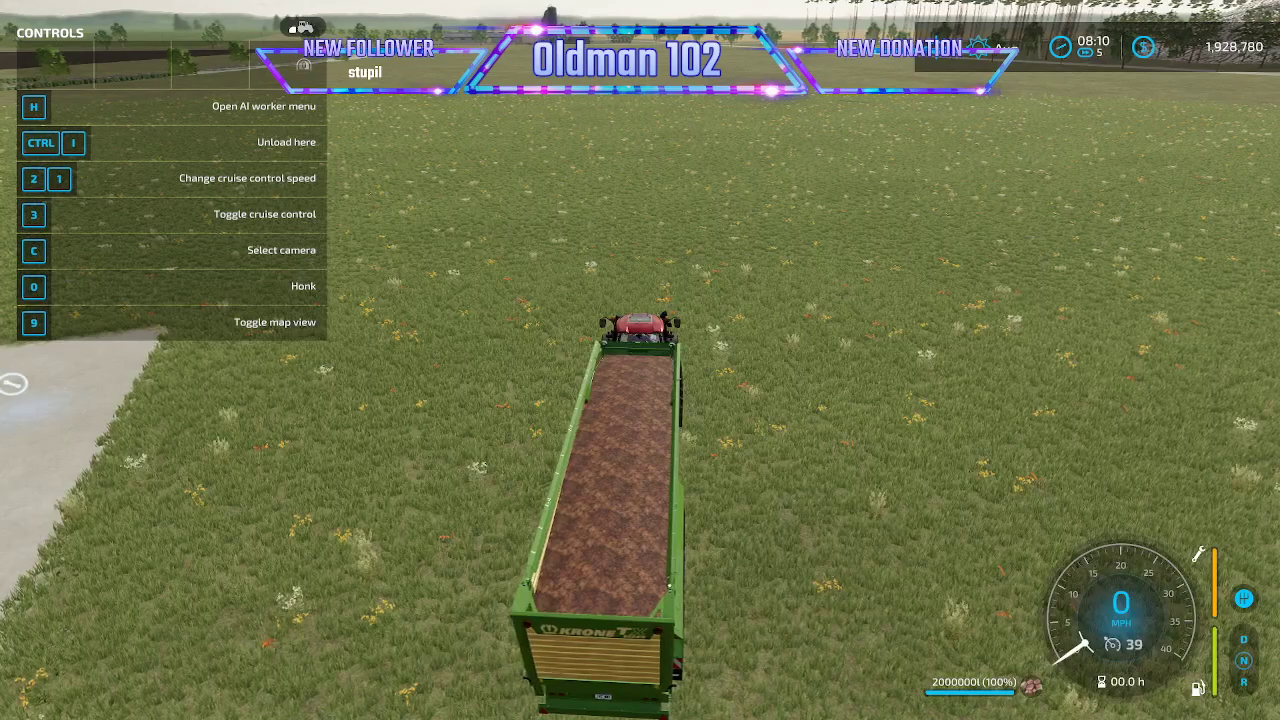
- Drive the loaded trailer in a wide turn across the grass to the unloading grate beside the Mammoth Mill
{"action": "key", "text": "w"}
{"action": "key", "text": "a"}
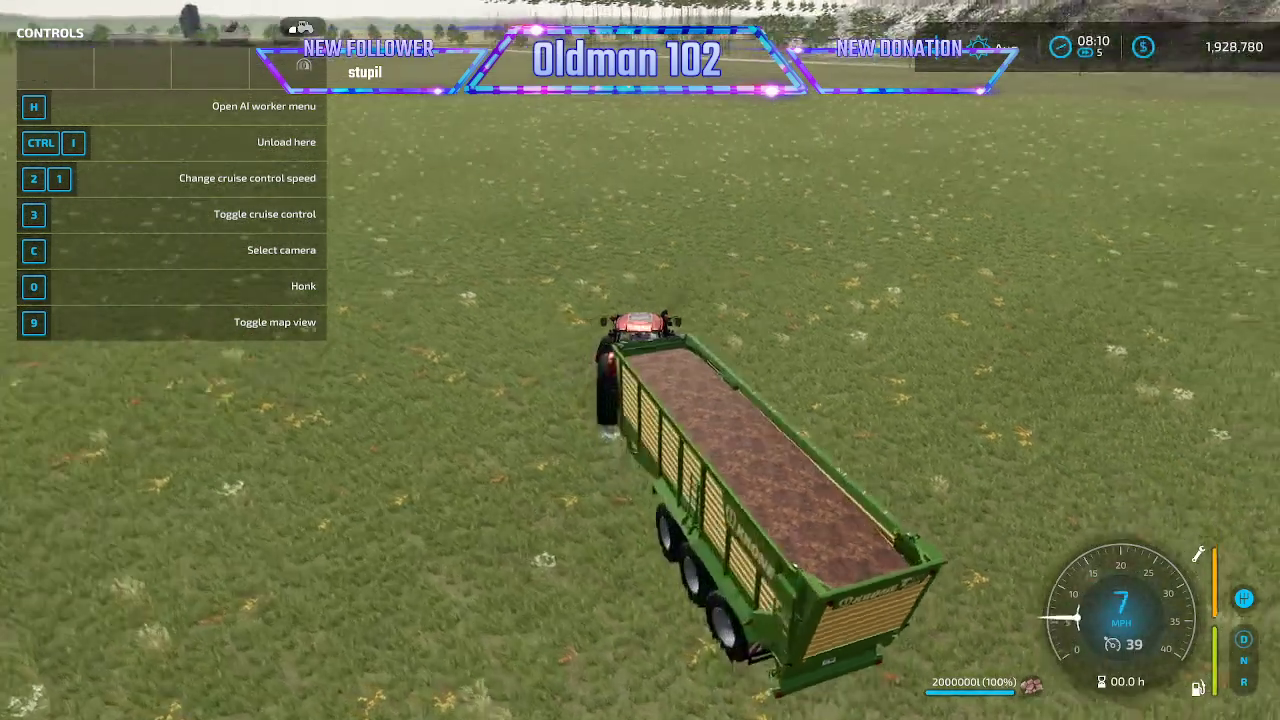
{"action": "key", "text": "w"}
{"action": "key", "text": "d"}
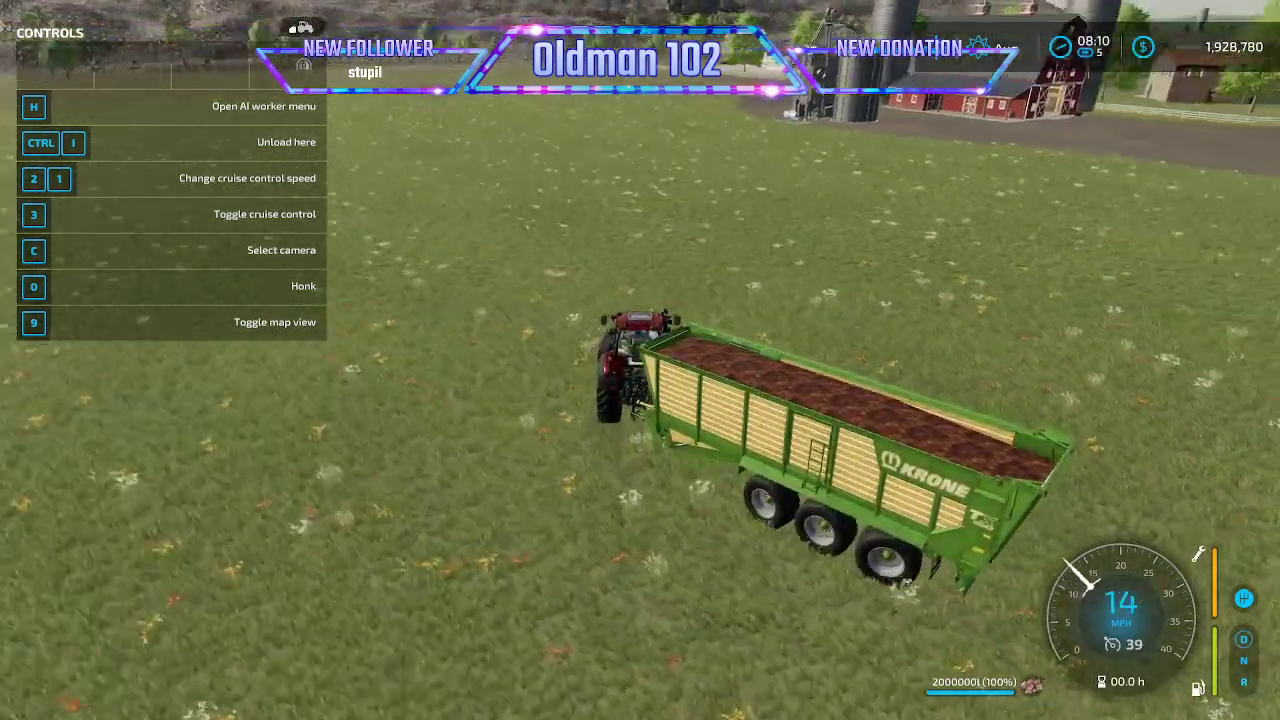
{"action": "key", "text": "w"}
{"action": "key", "text": "d"}
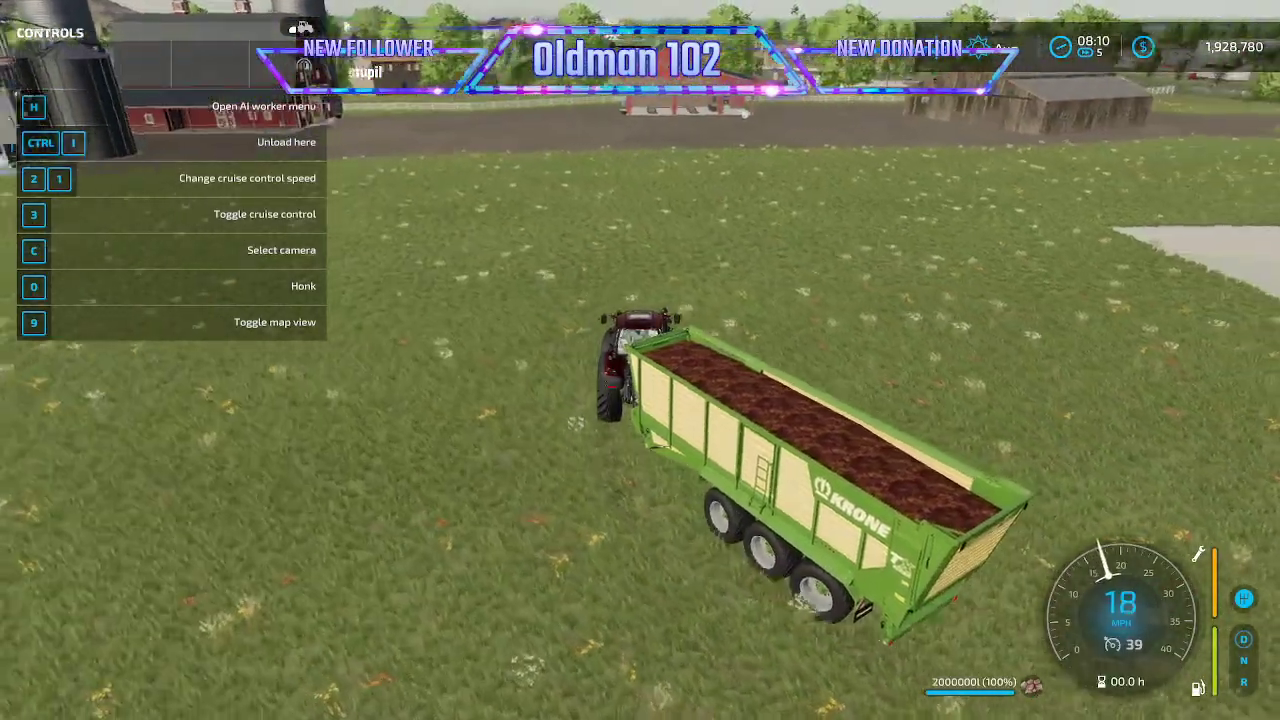
{"action": "key", "text": "w"}
{"action": "key", "text": "d"}
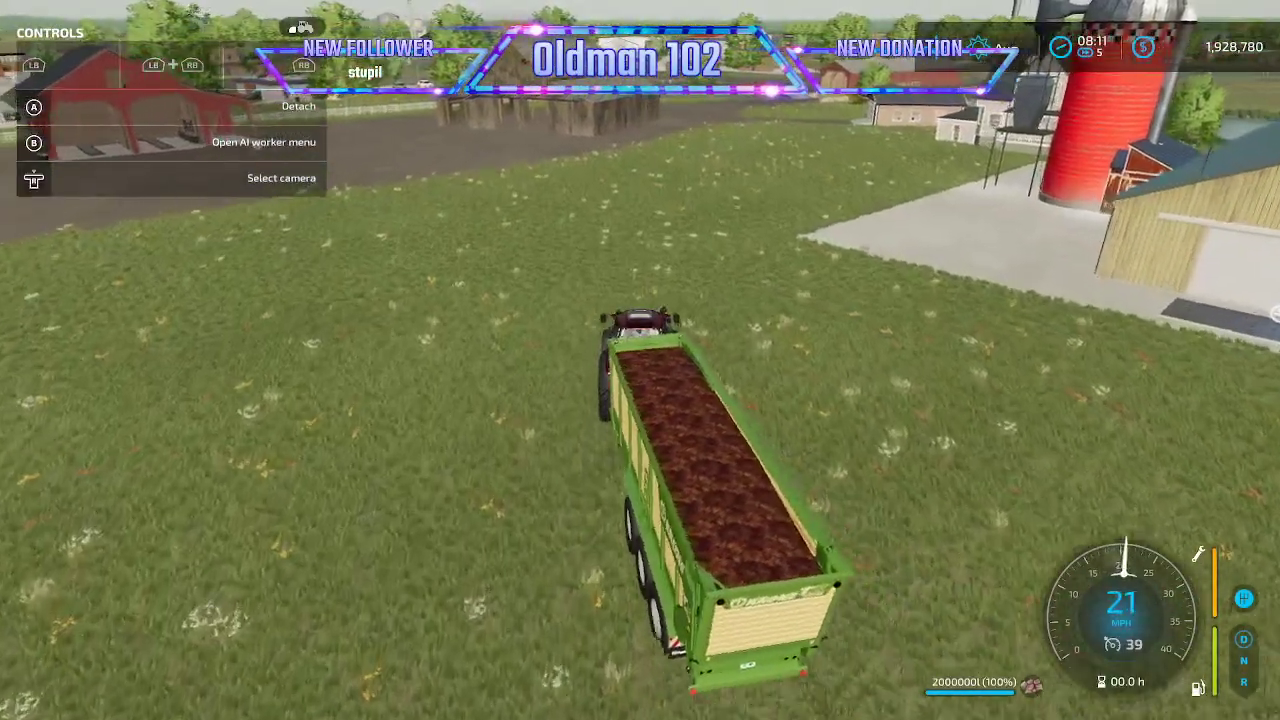
{"action": "key", "text": "w"}
{"action": "key", "text": "d"}
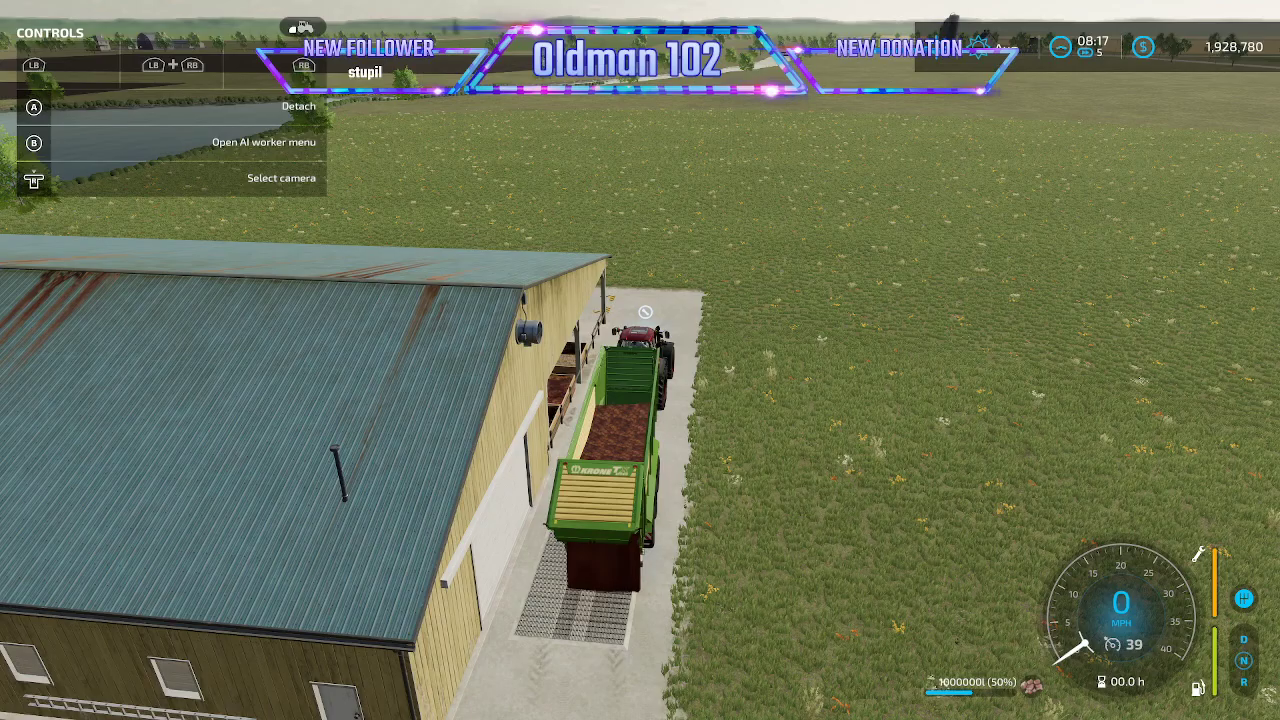
- Refill the trailer with Coal through the Power Tools Fill vehicle action and start overloading it at the mill's grate
{"action": "key", "text": "alt+p"}
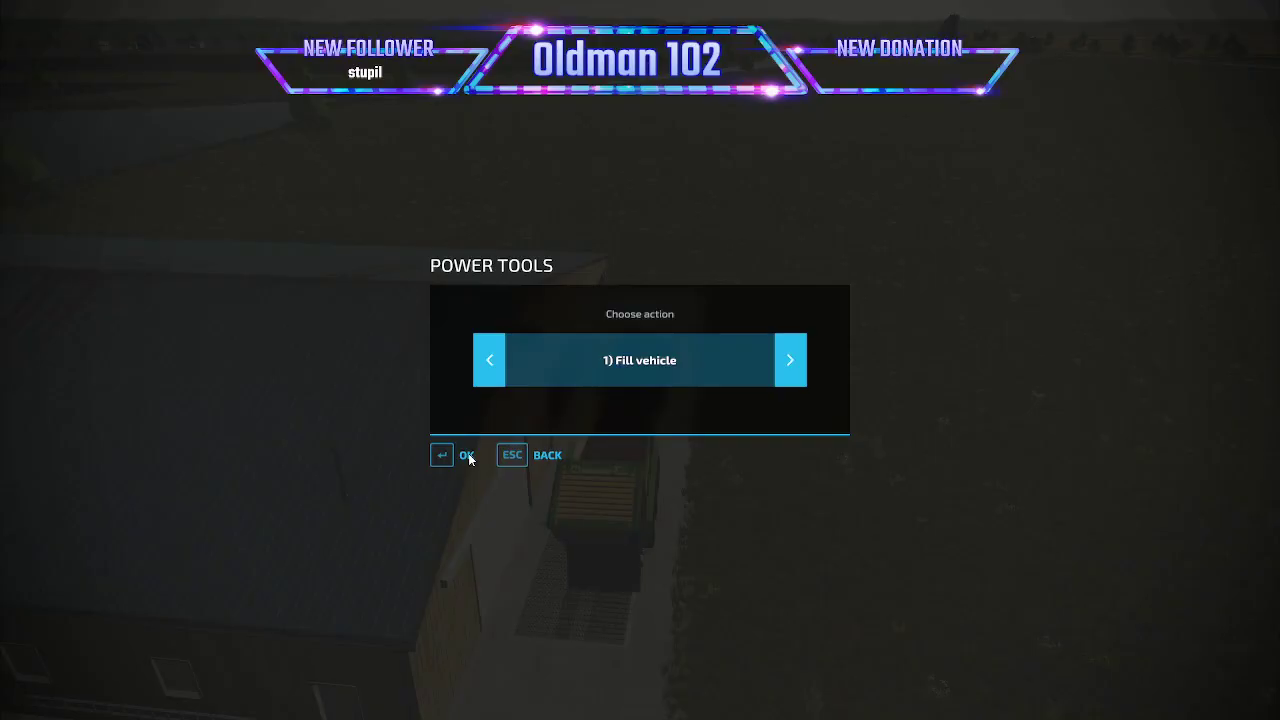
{"action": "left_click", "coordinate": [460, 453]}
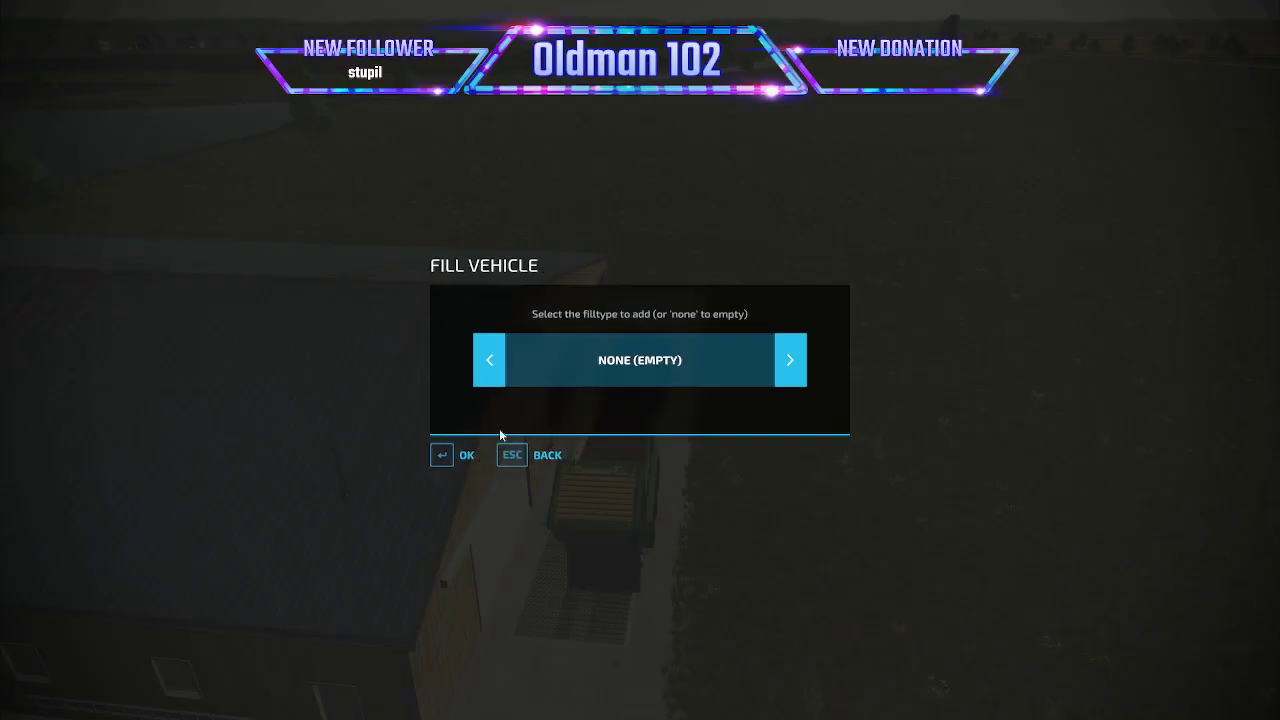
{"action": "left_click", "coordinate": [487, 363]}
{"action": "left_click", "coordinate": [487, 363]}
{"action": "left_click", "coordinate": [488, 366]}
{"action": "left_click", "coordinate": [489, 366]}
{"action": "left_click", "coordinate": [489, 366]}
{"action": "left_click", "coordinate": [489, 366]}
{"action": "left_click", "coordinate": [489, 366]}
{"action": "left_click", "coordinate": [489, 366]}
{"action": "left_click", "coordinate": [489, 366]}
{"action": "left_click", "coordinate": [489, 366]}
{"action": "left_click", "coordinate": [489, 366]}
{"action": "left_click", "coordinate": [466, 455]}
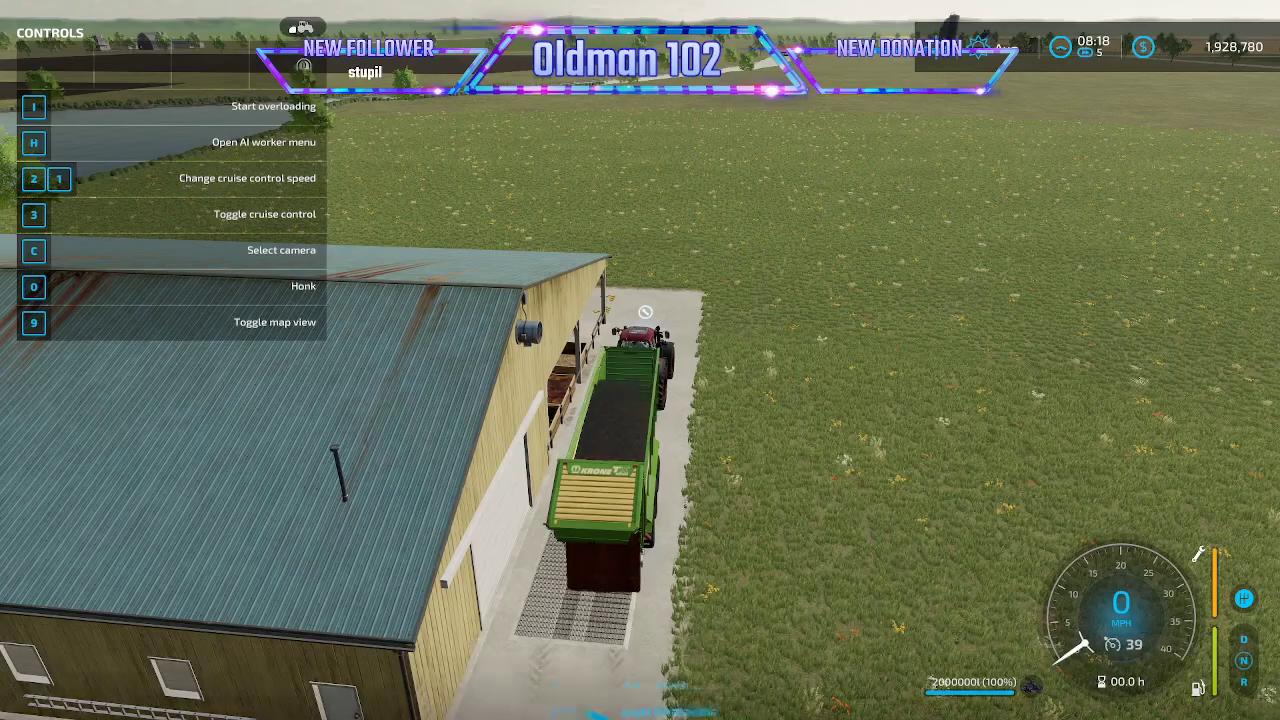
{"action": "key", "text": "Escape"}
{"action": "key", "text": "Escape"}
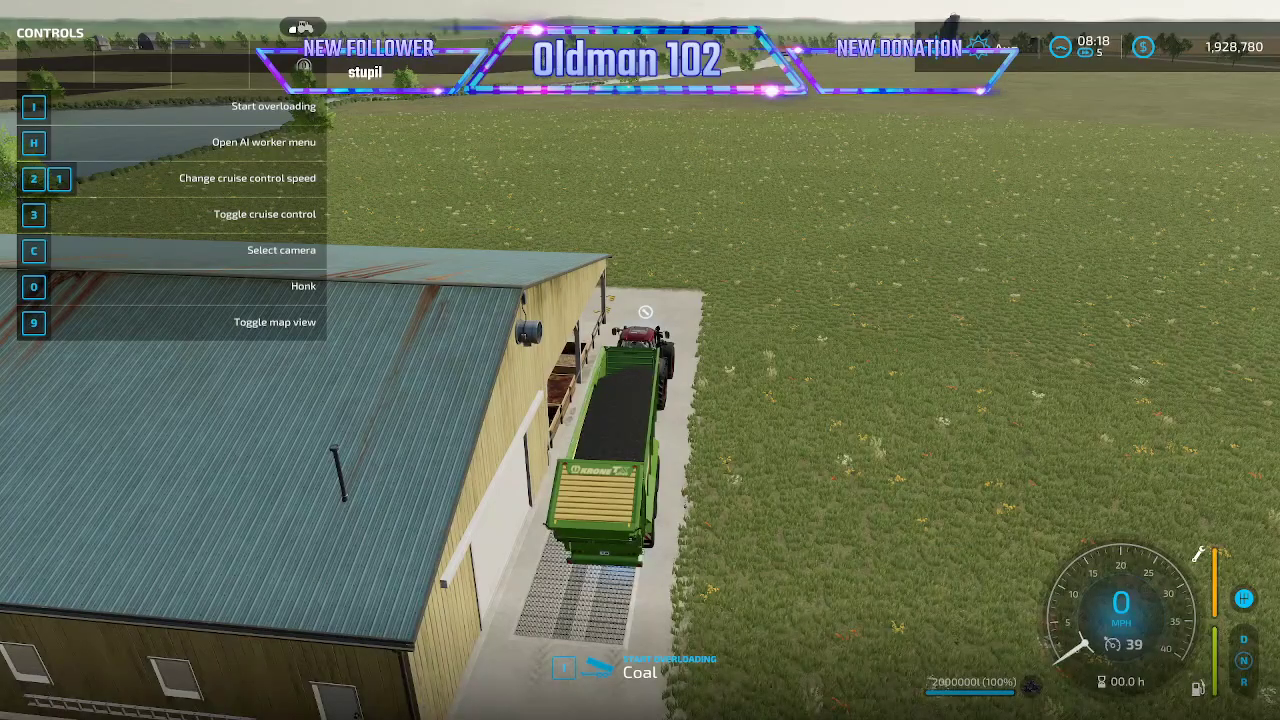
{"action": "key", "text": "i"}
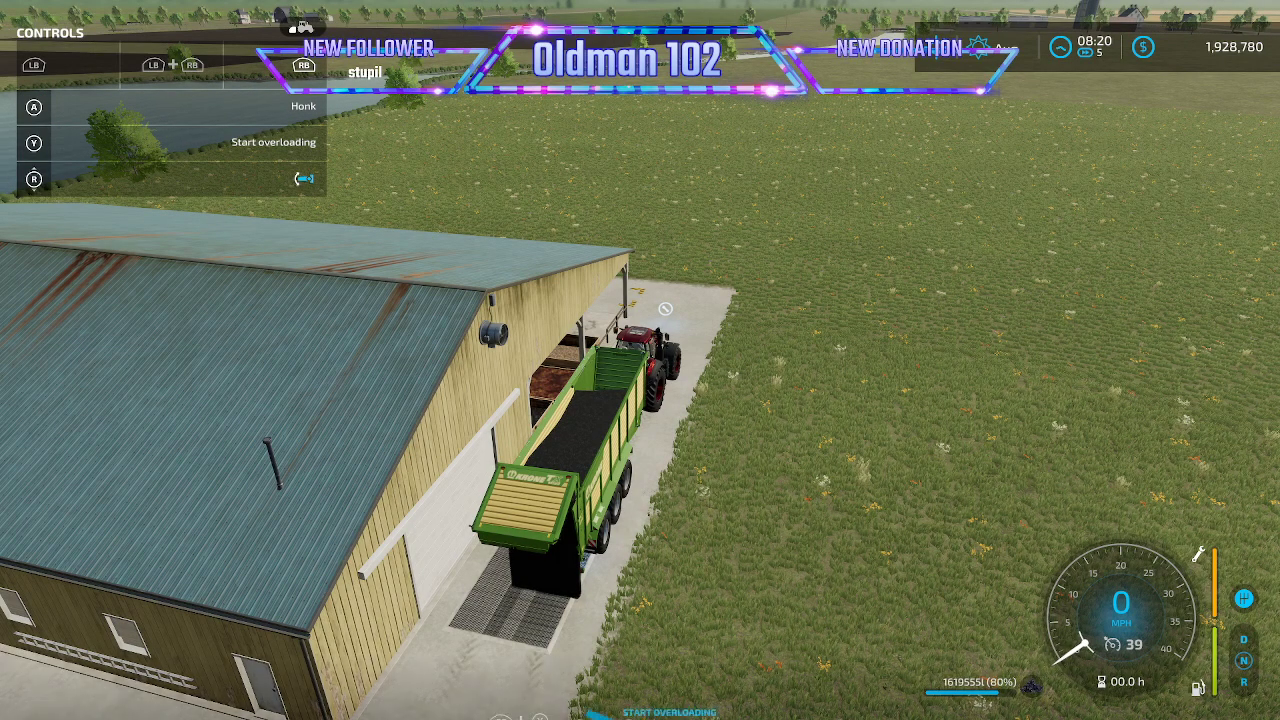
- Replace the trailer's load with Wood Chips through the Power Tools Fill vehicle action while parked at the mill's grate
{"action": "key", "text": "alt+p"}
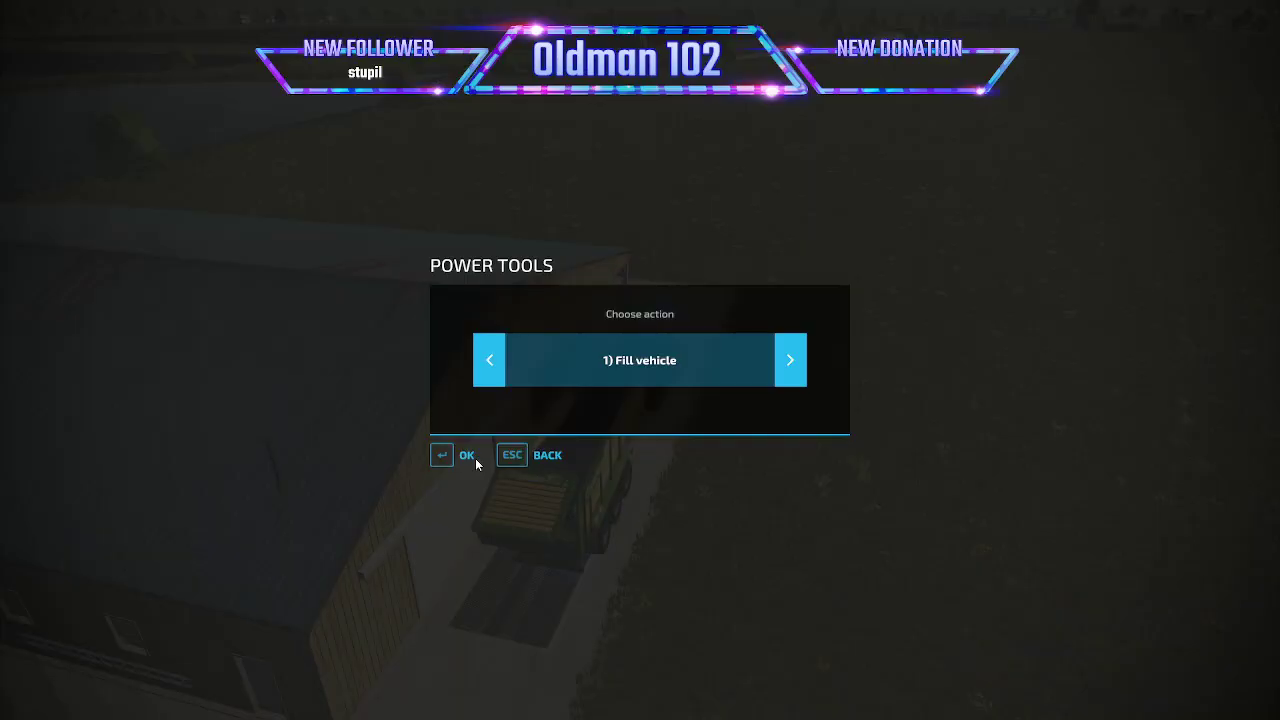
{"action": "left_click", "coordinate": [466, 458]}
{"action": "left_click", "coordinate": [497, 374]}
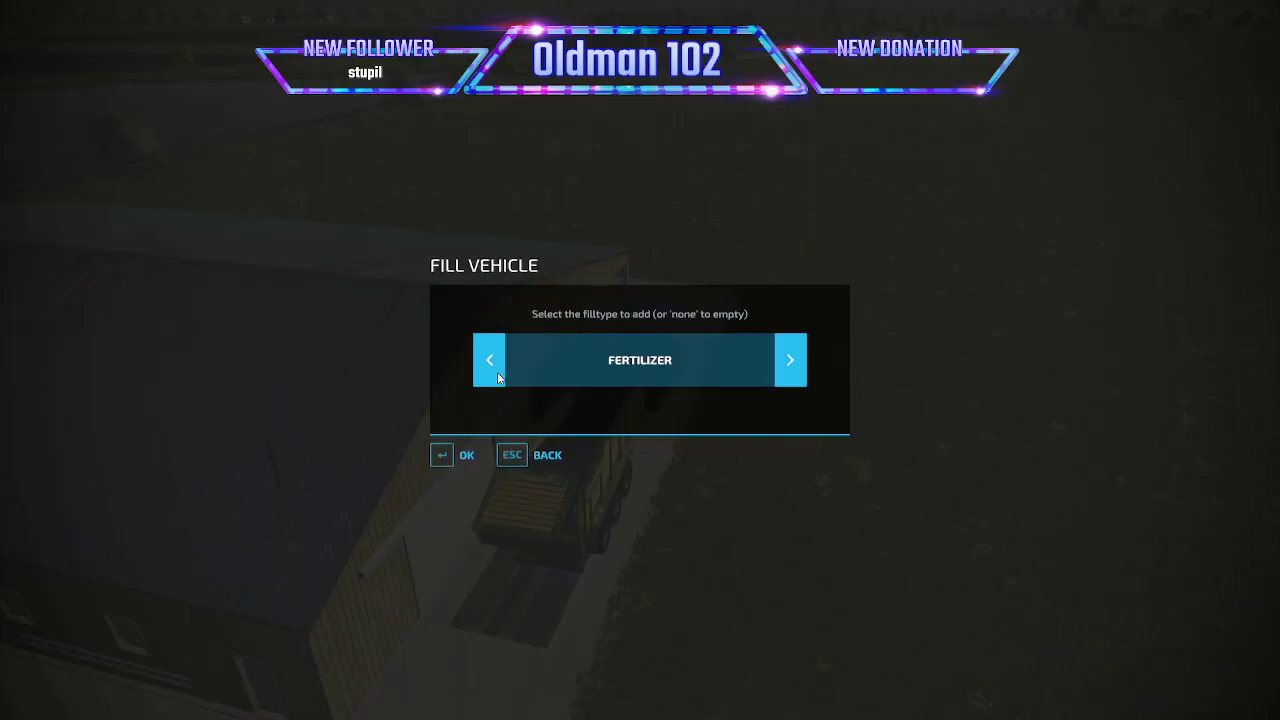
{"action": "left_click", "coordinate": [497, 375]}
{"action": "left_click", "coordinate": [794, 365]}
{"action": "left_click", "coordinate": [794, 366]}
{"action": "left_click", "coordinate": [794, 366]}
{"action": "left_click", "coordinate": [794, 366]}
{"action": "left_click", "coordinate": [794, 366]}
{"action": "left_click", "coordinate": [794, 366]}
{"action": "left_click", "coordinate": [794, 366]}
{"action": "left_click", "coordinate": [794, 366]}
{"action": "left_click", "coordinate": [794, 366]}
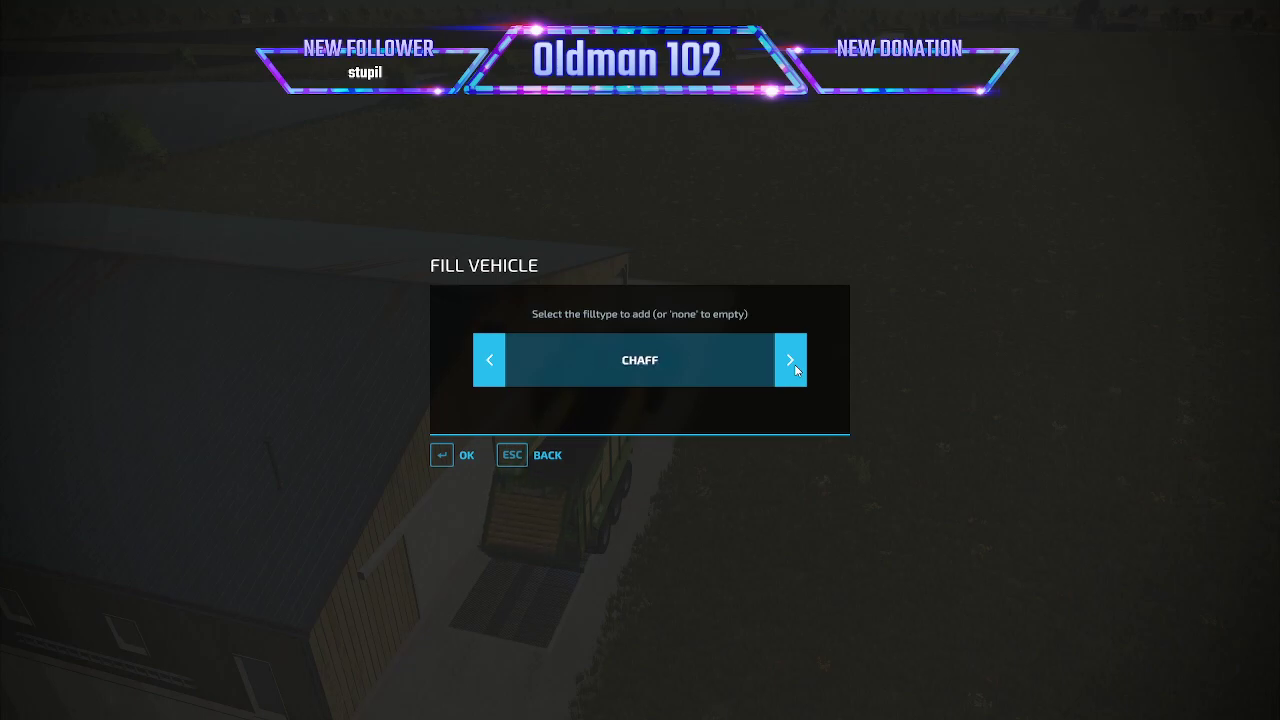
{"action": "left_click", "coordinate": [794, 364]}
{"action": "left_click", "coordinate": [489, 363]}
{"action": "left_click", "coordinate": [443, 455]}
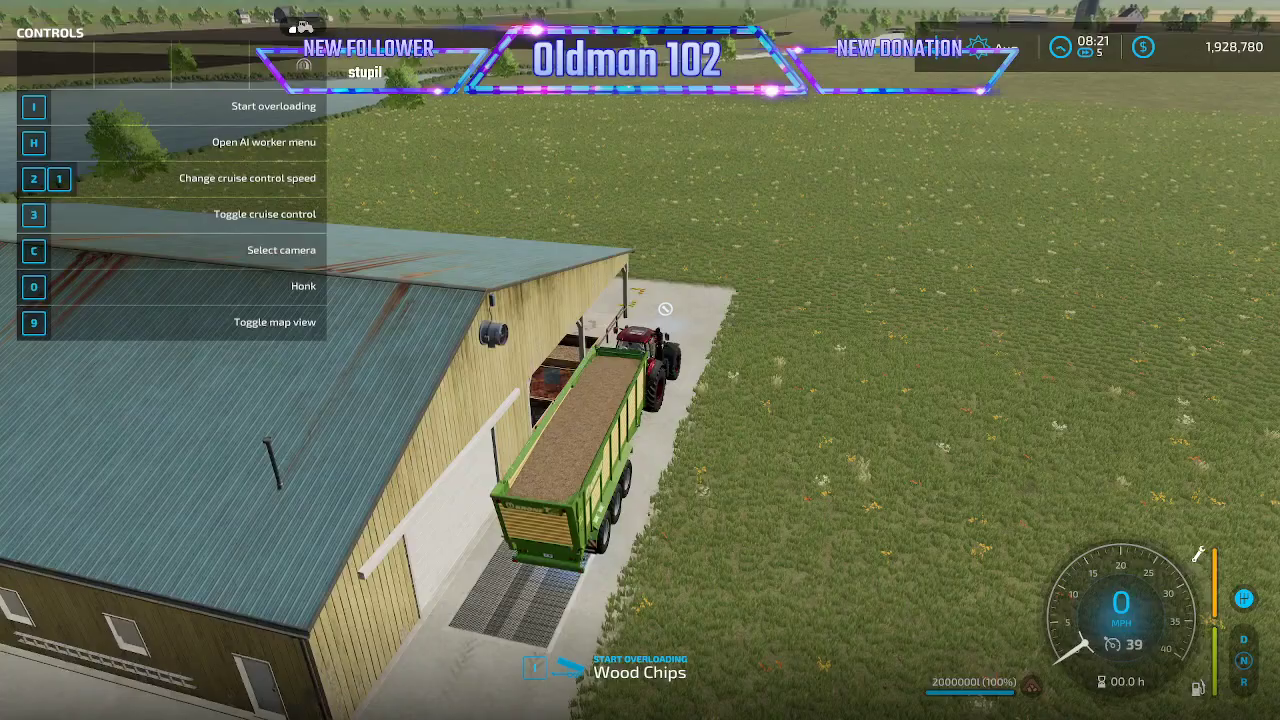
- Overload the trailer's Wood Chips onto the mill's unloading grate
{"action": "key", "text": "Escape"}
{"action": "key", "text": "Escape"}
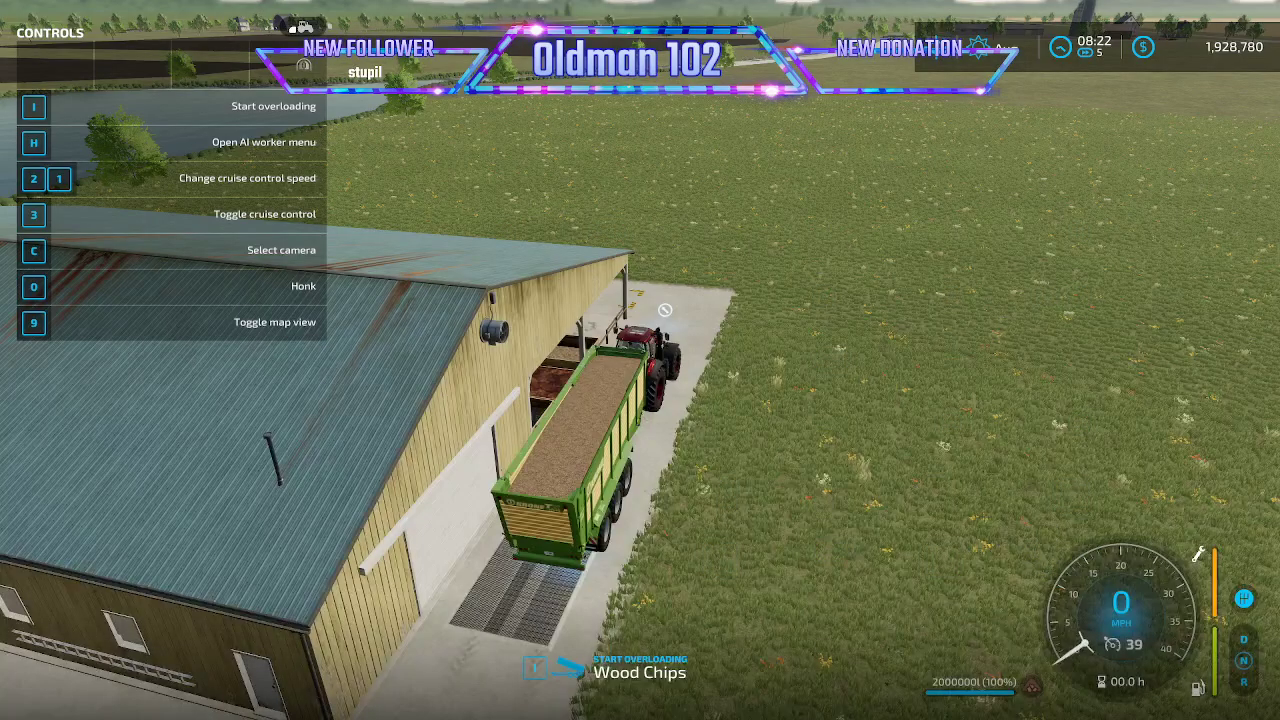
{"action": "key", "text": "i"}
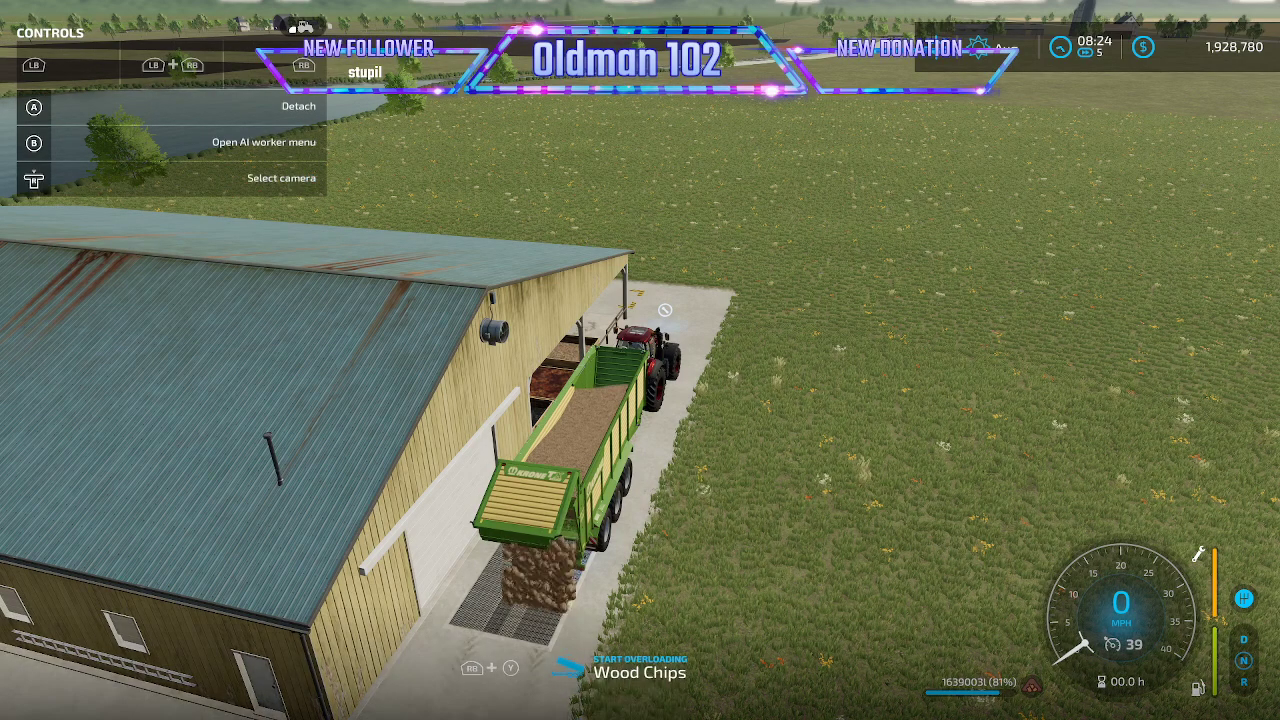
- Leave the tractor, walk to the mill's production marker and activate both the Planks and drillpipe production lines
{"action": "key", "text": "e"}
{"action": "key", "text": "w"}
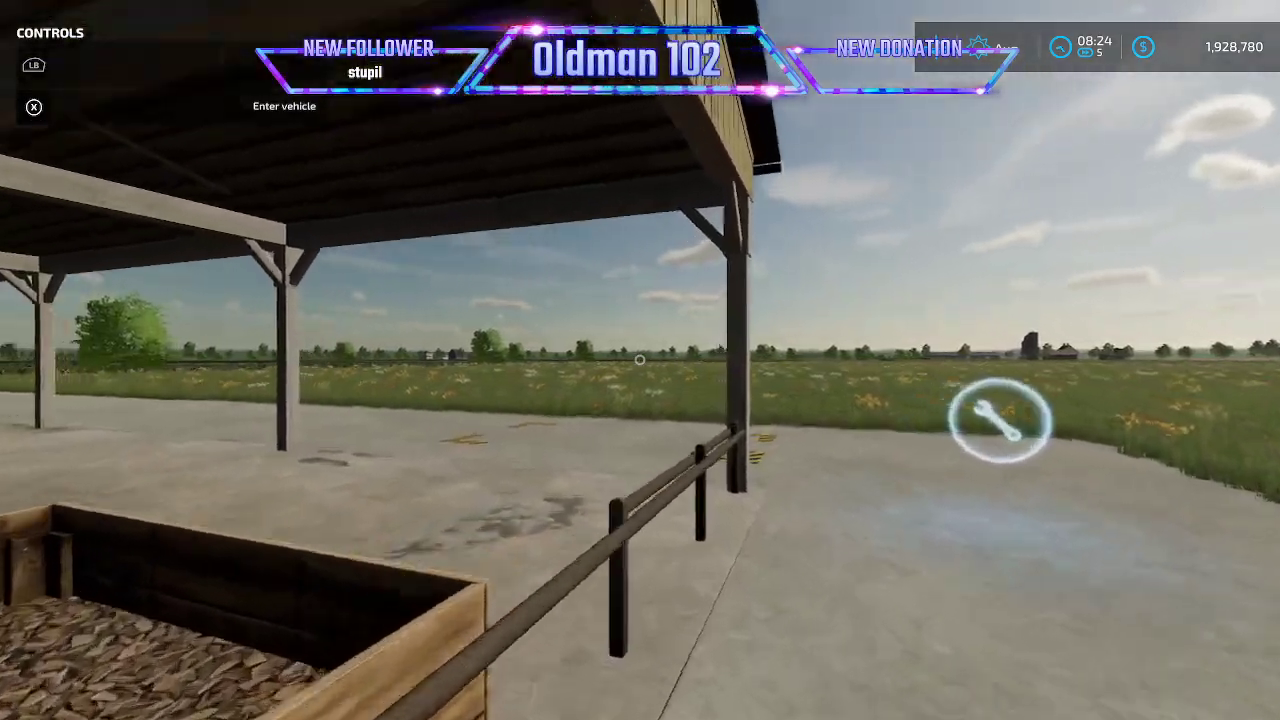
{"action": "key", "text": "w"}
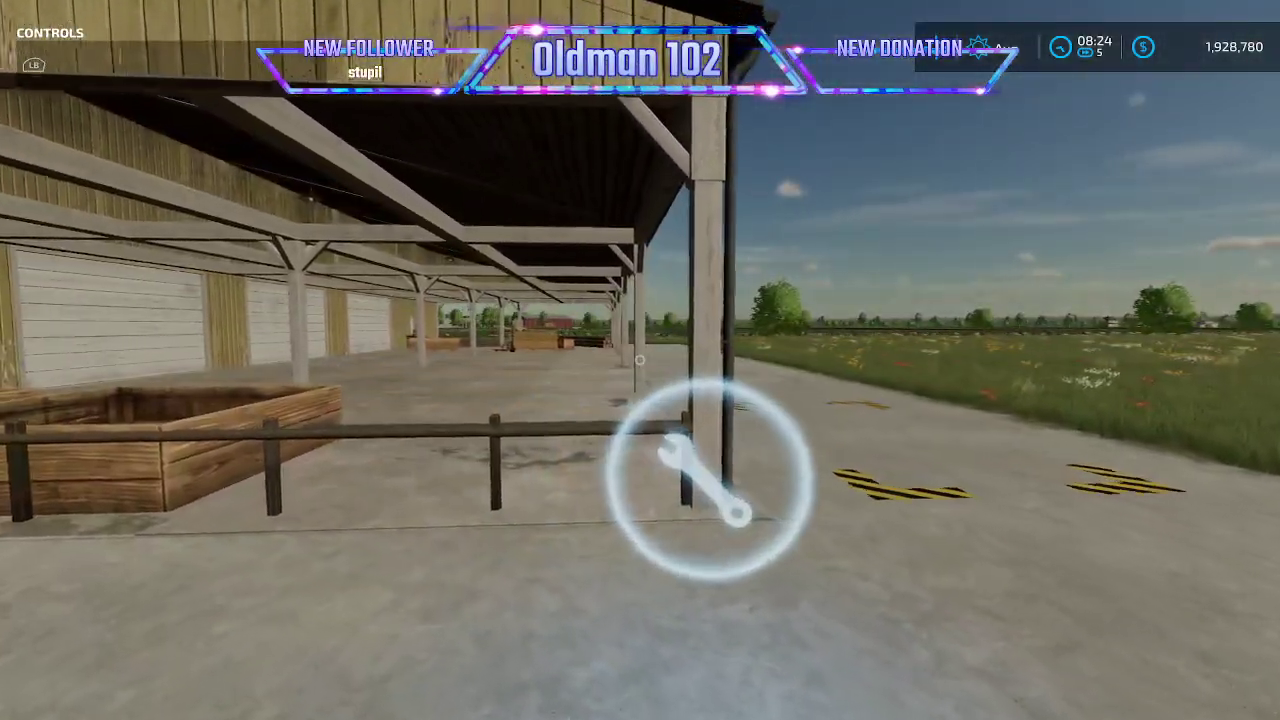
{"action": "key", "text": "r"}
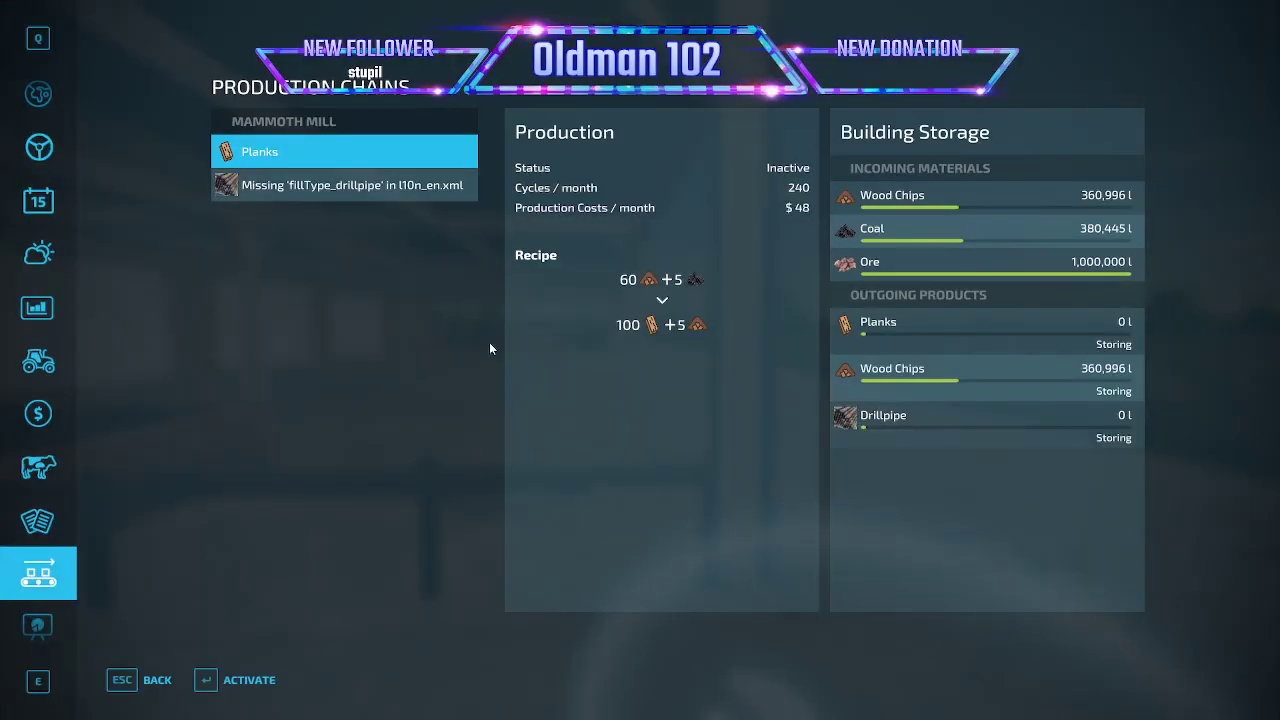
{"action": "key", "text": "Return"}
{"action": "left_click", "coordinate": [364, 195]}
{"action": "left_click", "coordinate": [262, 678]}
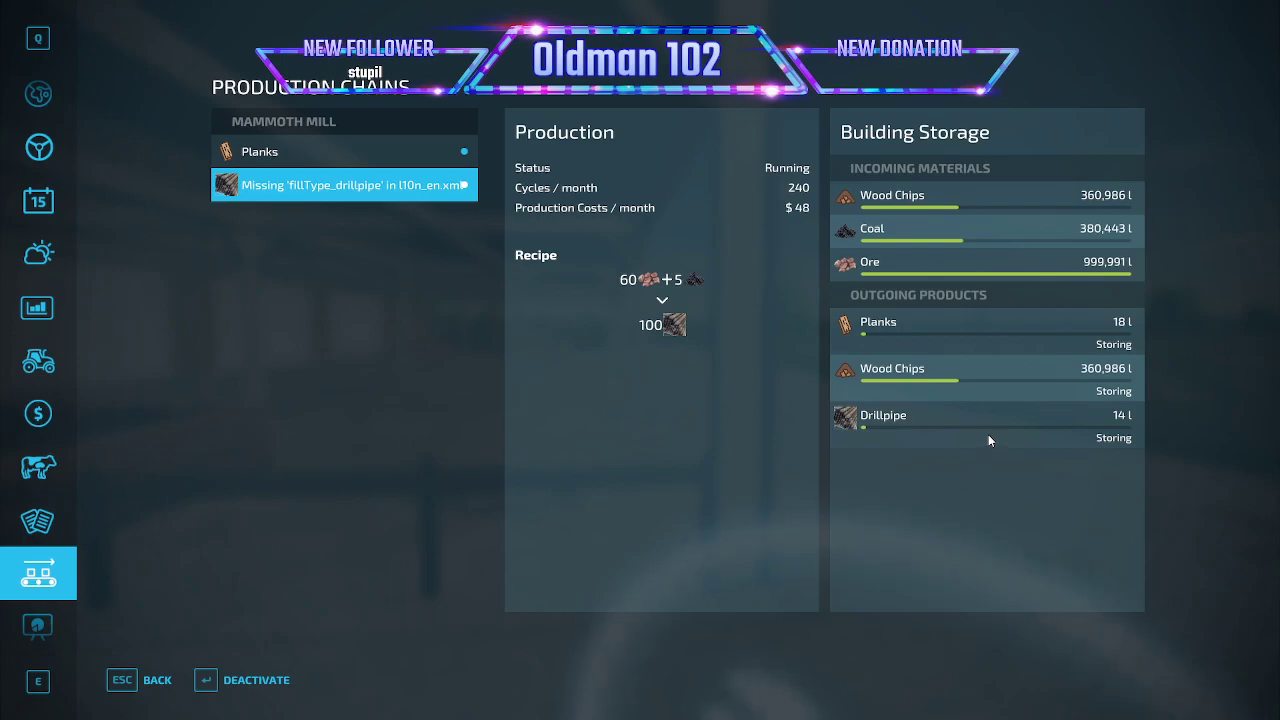
{"action": "key", "text": "Escape"}
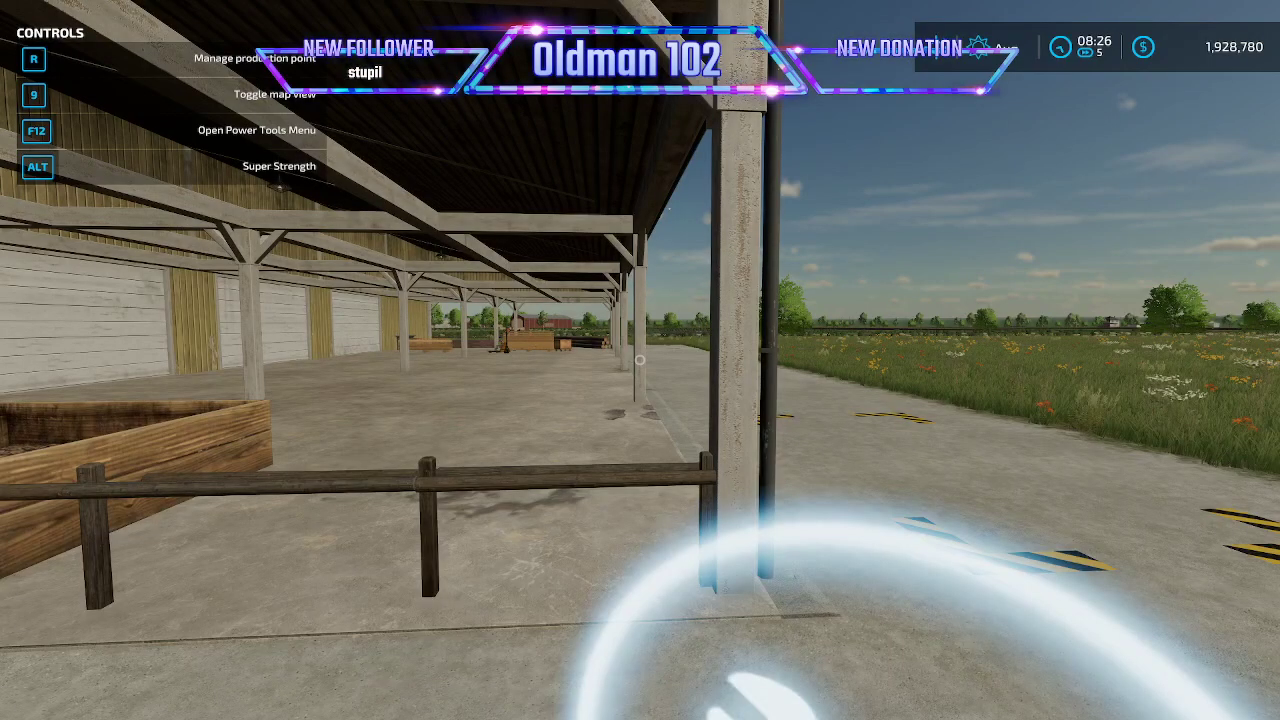
- Return to the production marker and check the mill's building storage twice while game time runs at 360x
{"action": "key", "text": "s"}
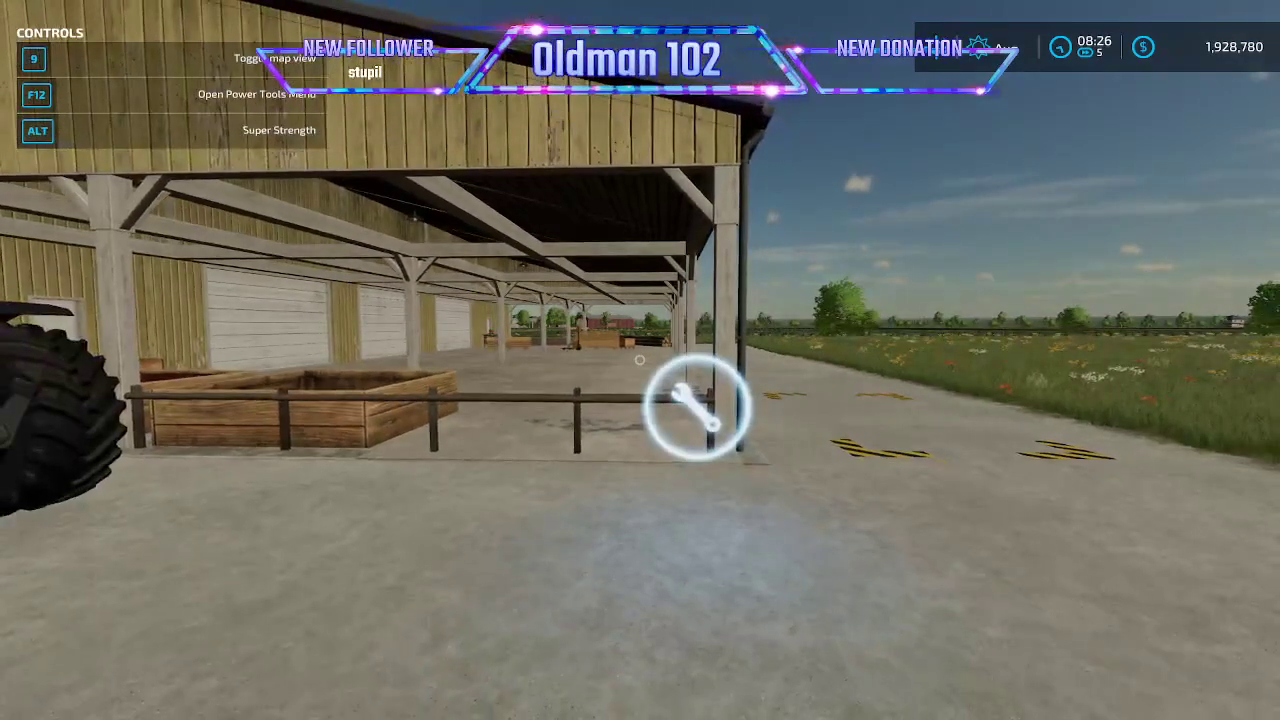
{"action": "key", "text": "w"}
{"action": "key", "text": "d"}
{"action": "key", "text": "w"}
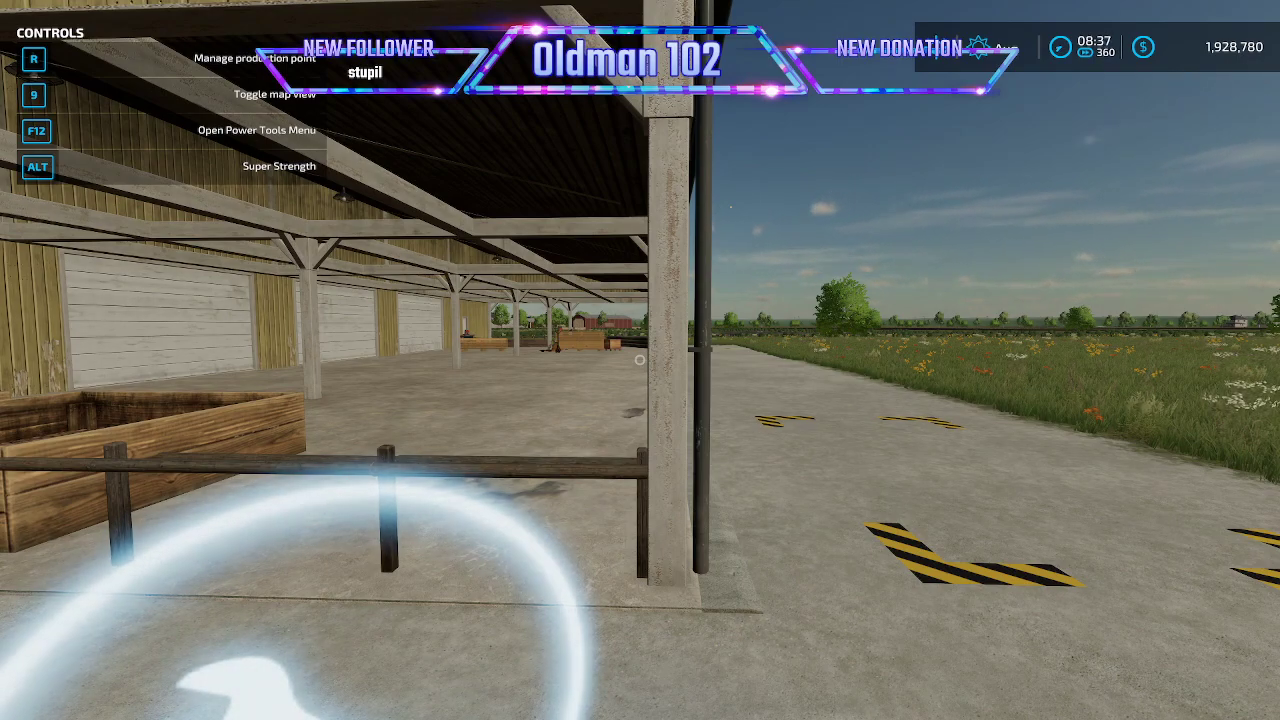
{"action": "key", "text": "r"}
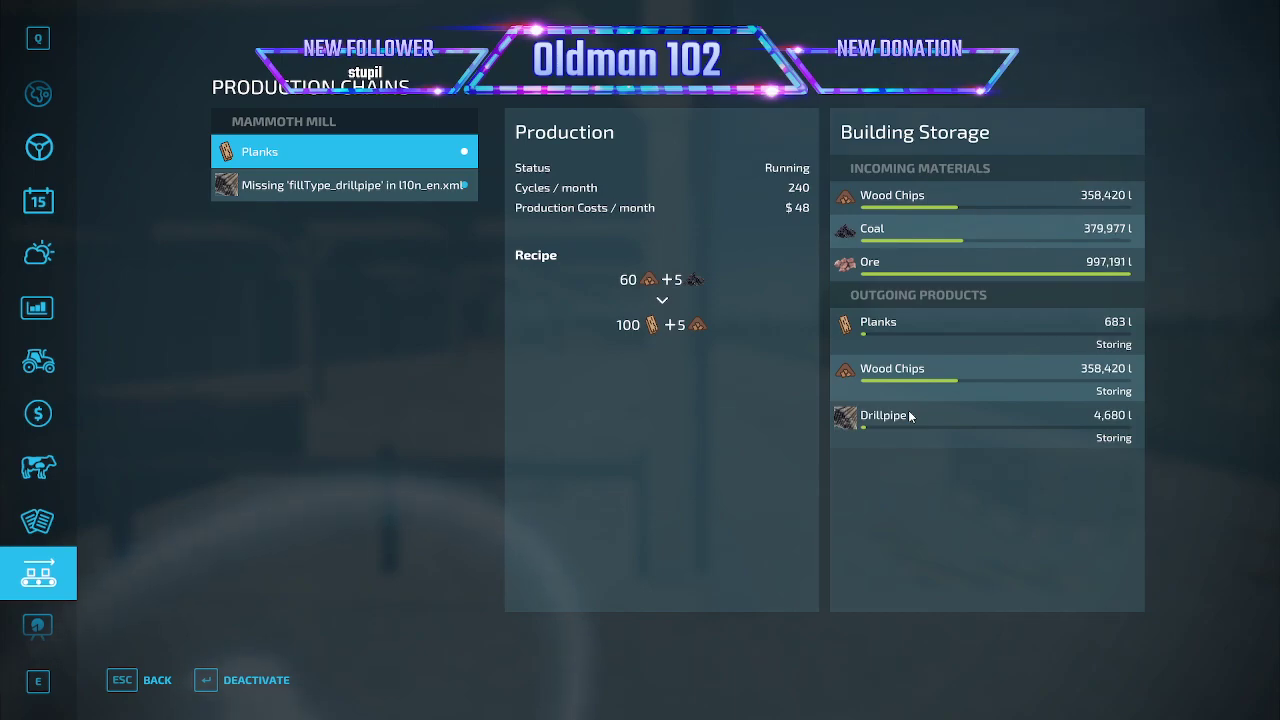
{"action": "key", "text": "Escape"}
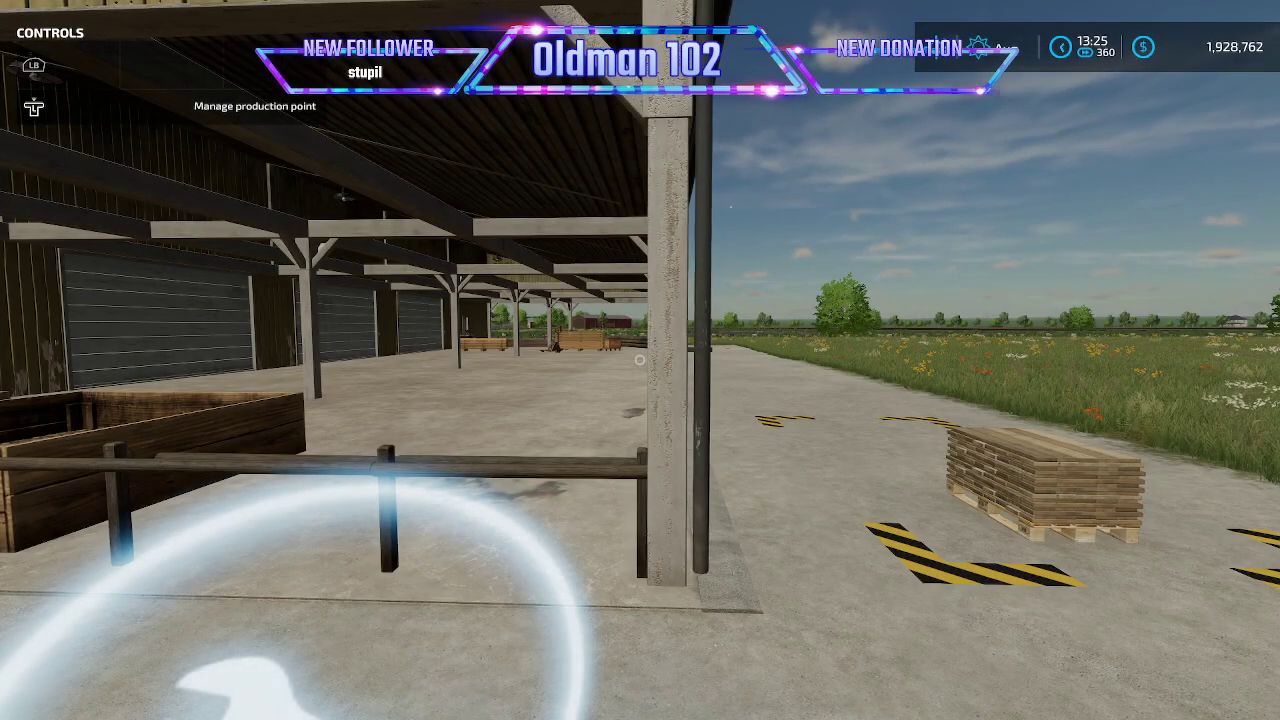
{"action": "key", "text": "r"}
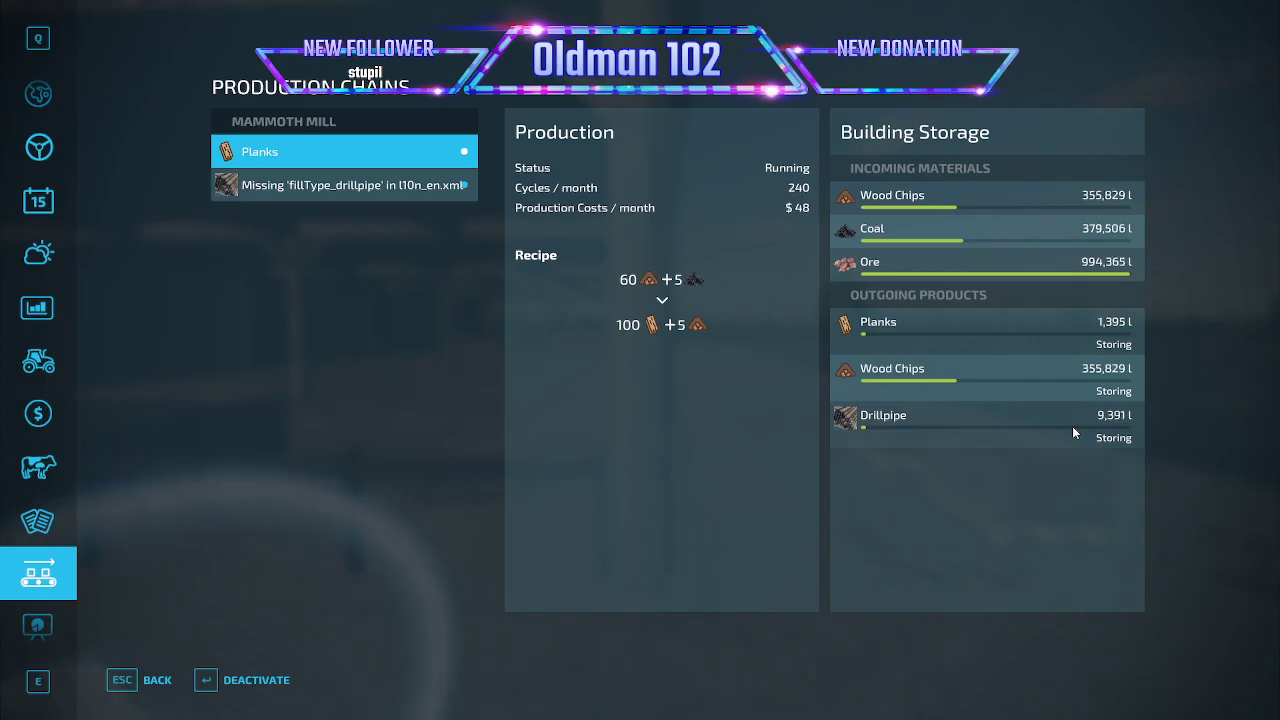
{"action": "key", "text": "Escape"}
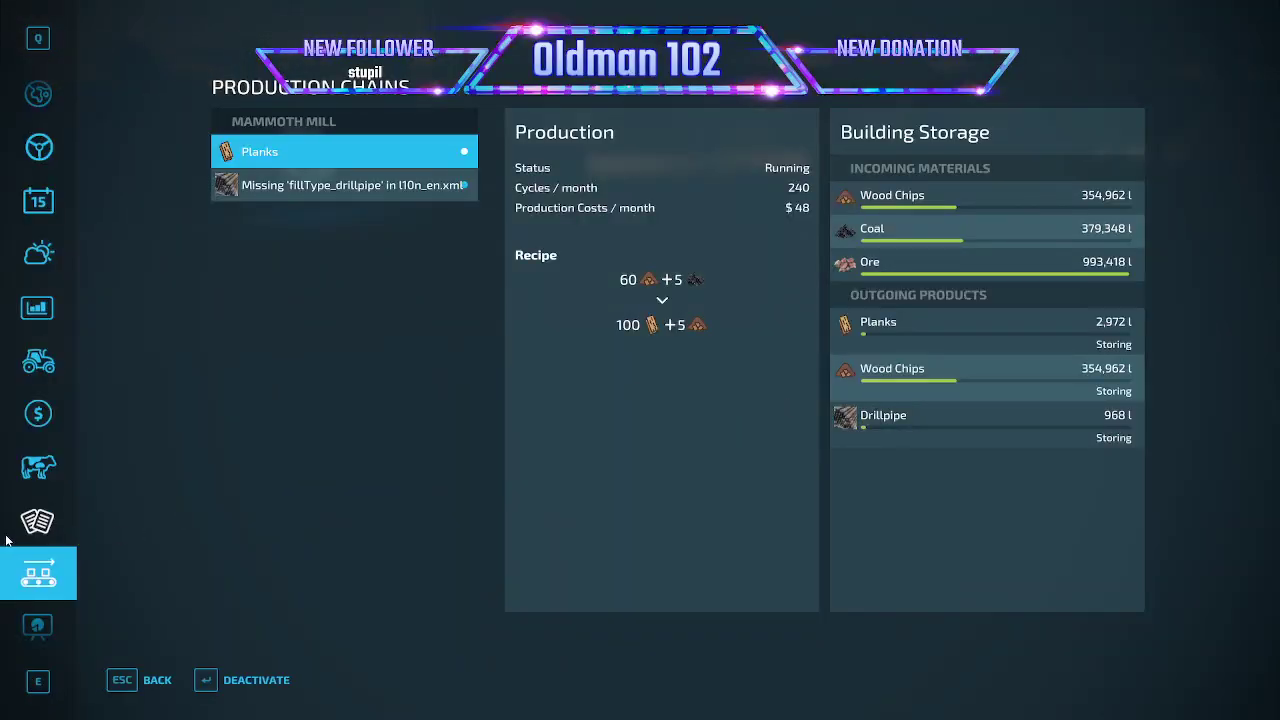
- Go to the game settings and quit the game to the desktop
{"action": "scroll", "coordinate": [30, 530], "scroll_direction": "down", "scroll_amount": 5}
{"action": "left_click", "coordinate": [38, 464]}
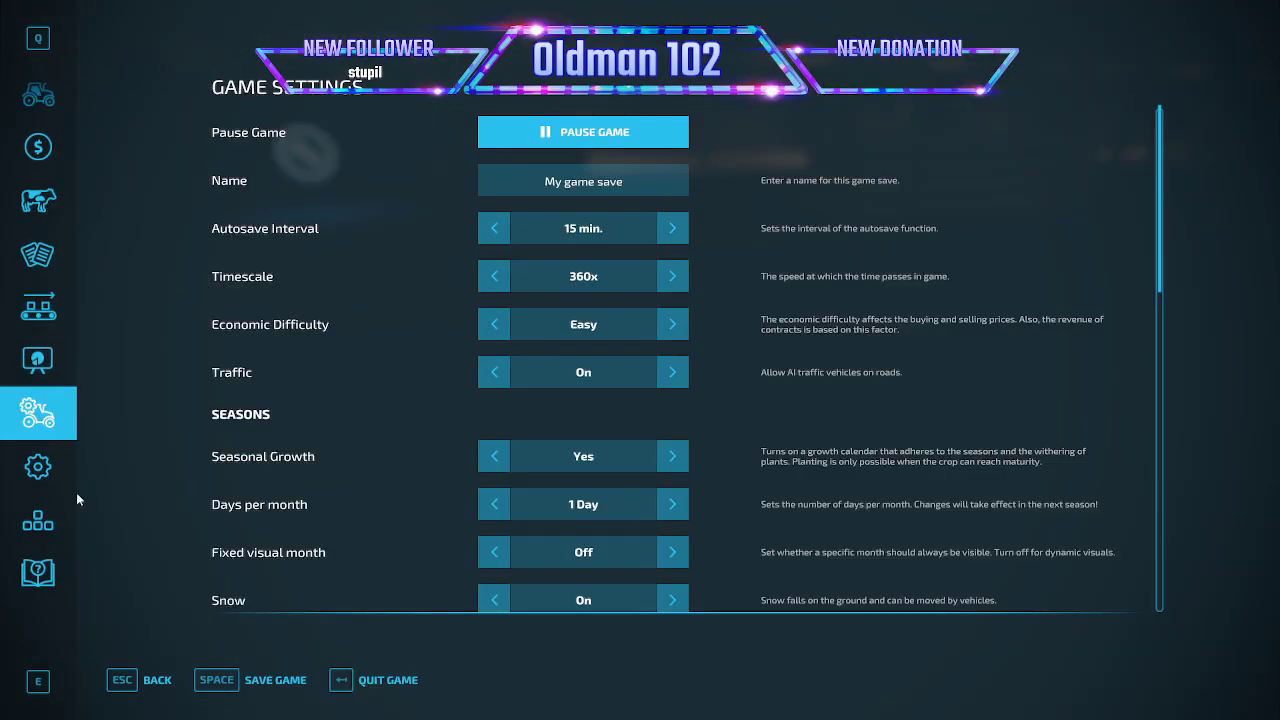
{"action": "left_click", "coordinate": [370, 680]}
{"action": "key", "text": "Return"}
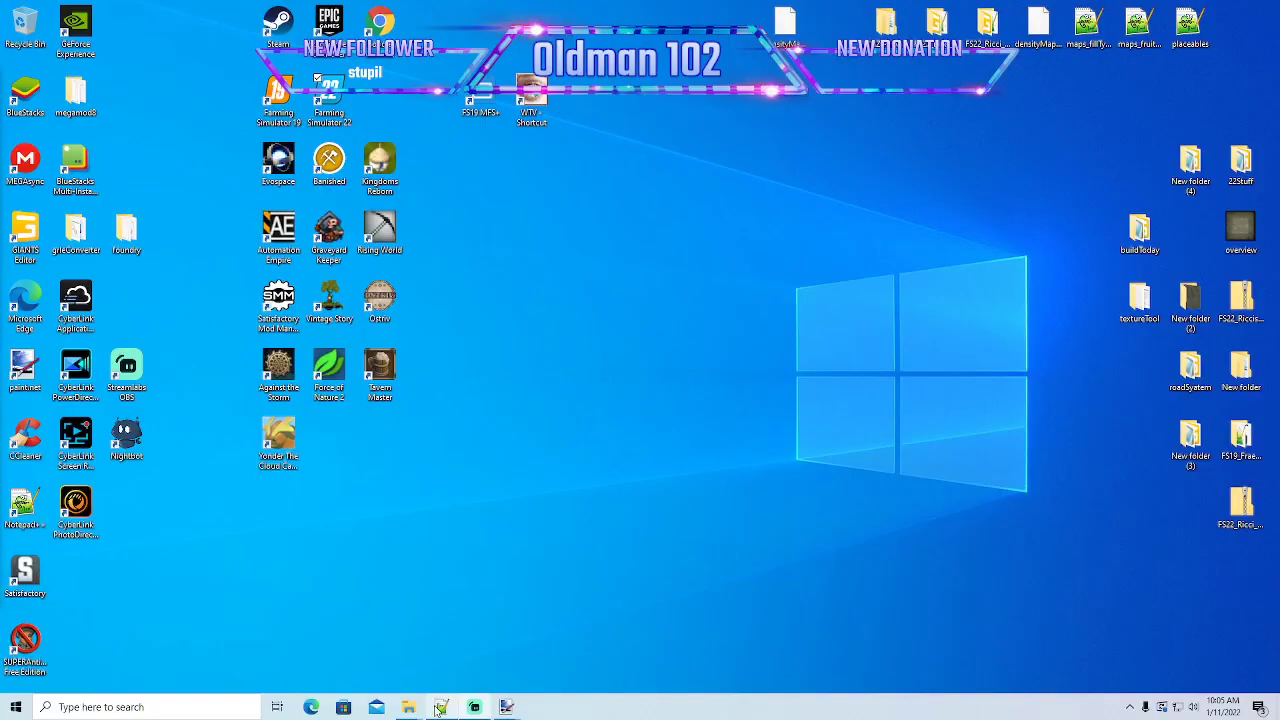
- Switch to File Explorer and open the pallets folder of the FS22_Riccis_Creek mod
{"action": "mouse_move", "coordinate": [409, 707]}
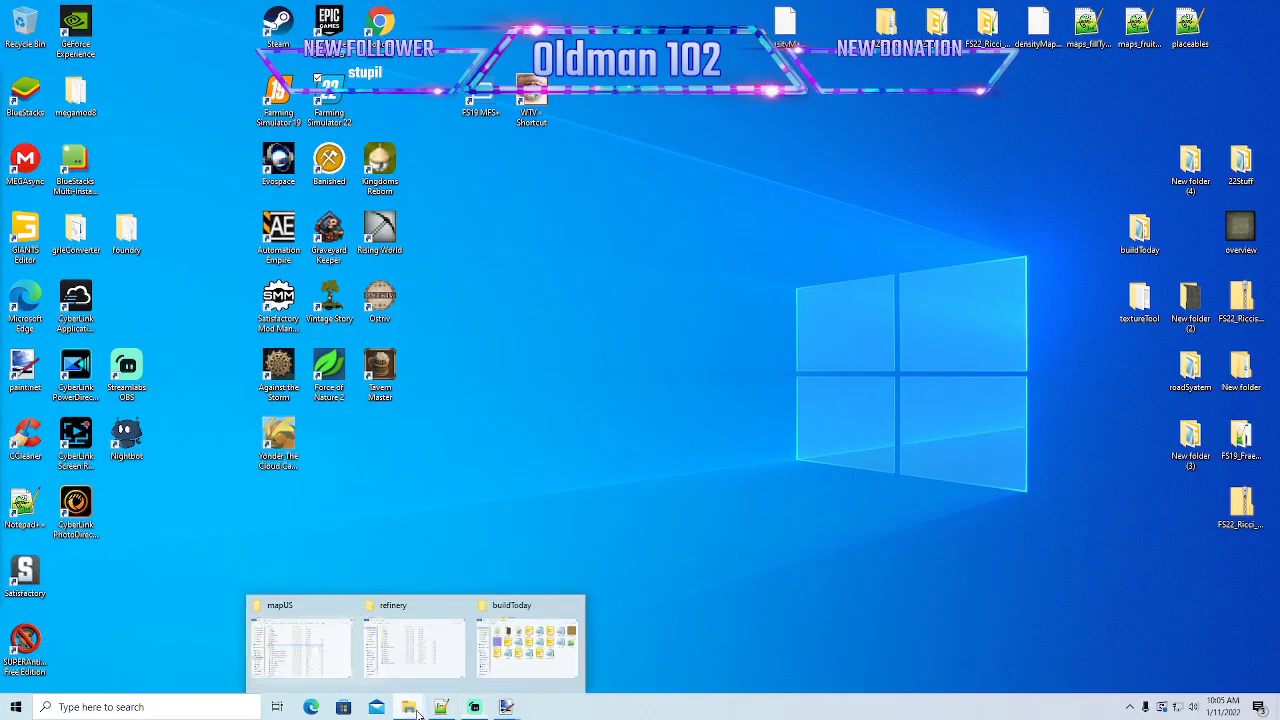
{"action": "left_click", "coordinate": [325, 632]}
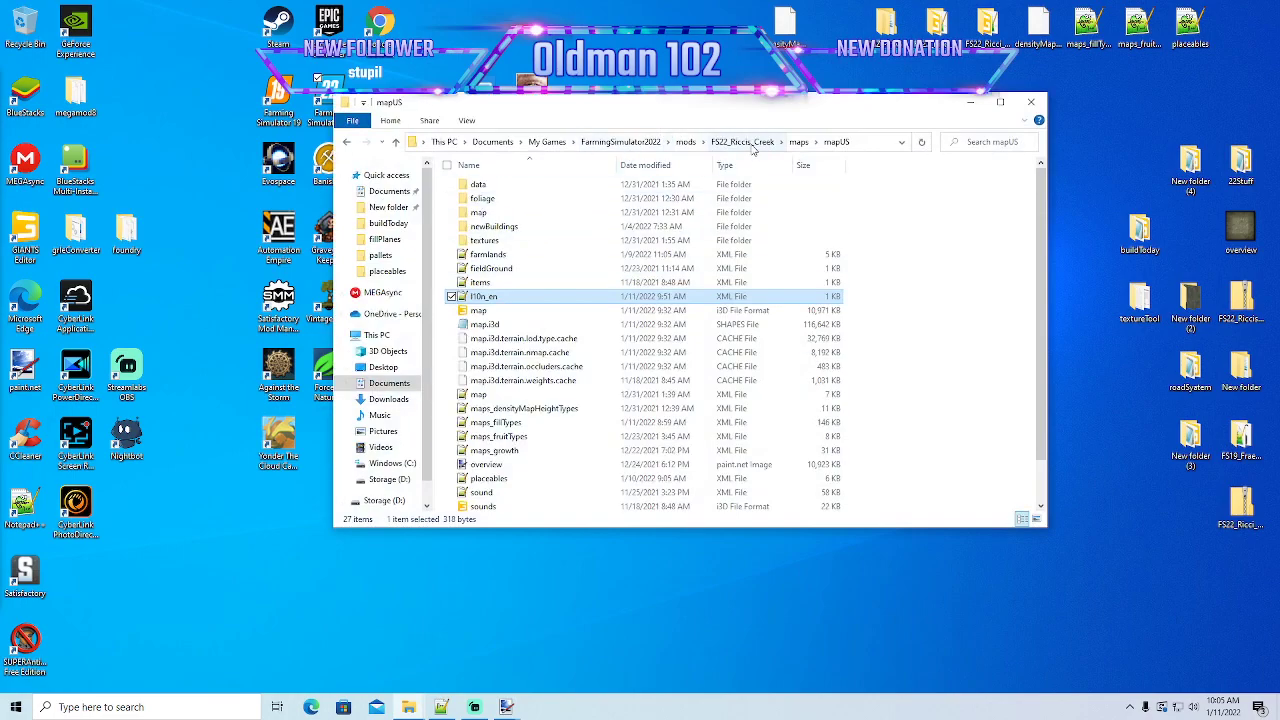
{"action": "left_click", "coordinate": [753, 147]}
{"action": "left_click_drag", "start_coordinate": [740, 108], "coordinate": [638, 107]}
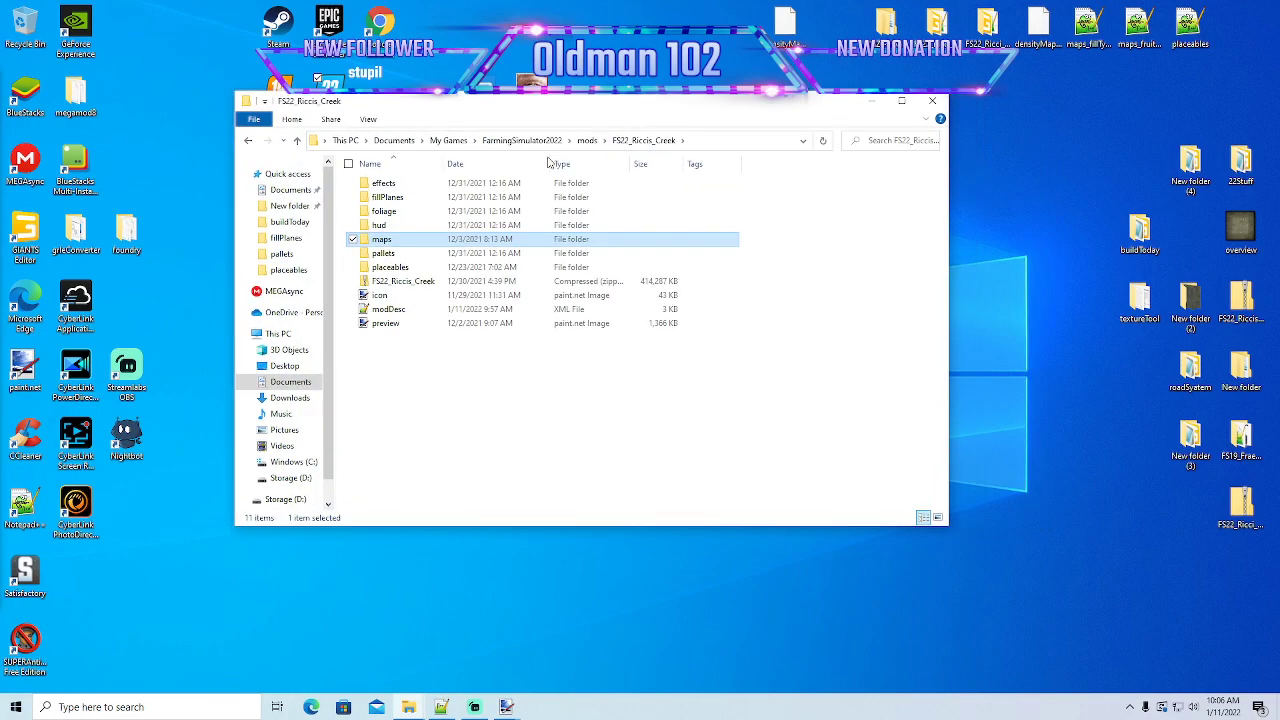
{"action": "double_click", "coordinate": [390, 253]}
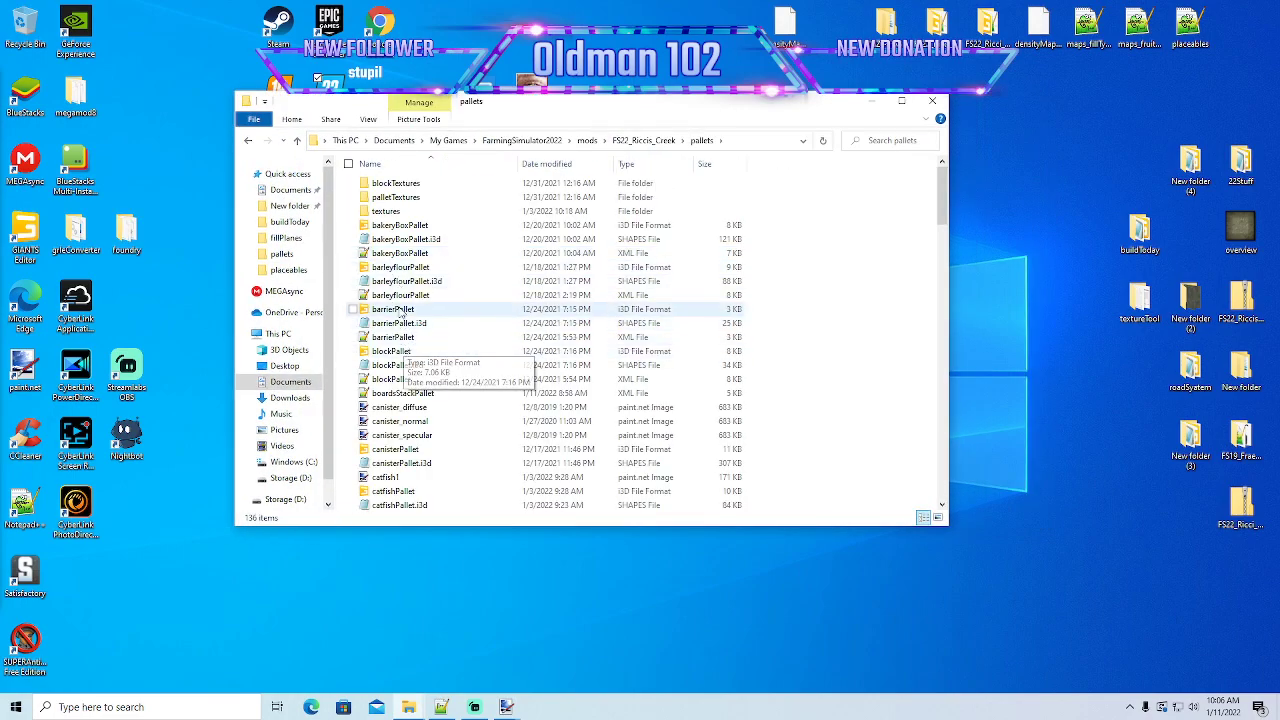
- Open the drillpipePallet i3D file in Notepad++ to check its texture file paths, and minimize the editor
{"action": "scroll", "coordinate": [408, 383], "scroll_direction": "down", "scroll_amount": 8}
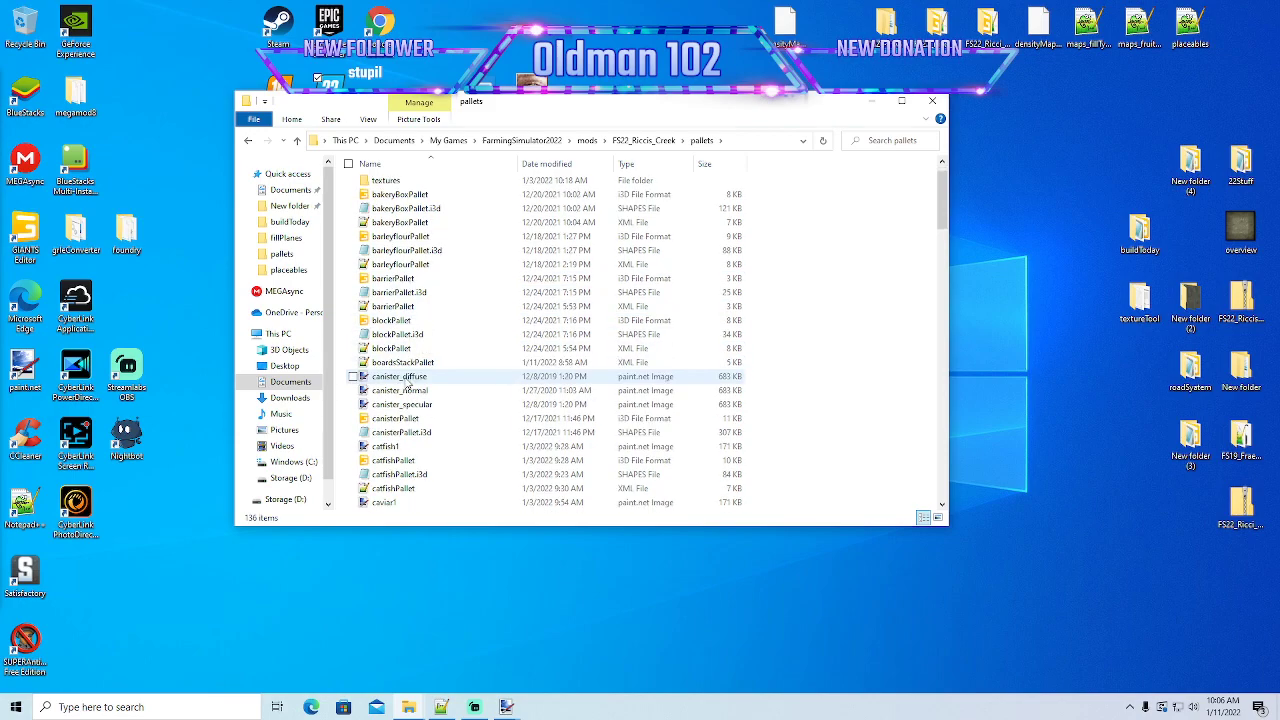
{"action": "scroll", "coordinate": [405, 404], "scroll_direction": "down", "scroll_amount": 1}
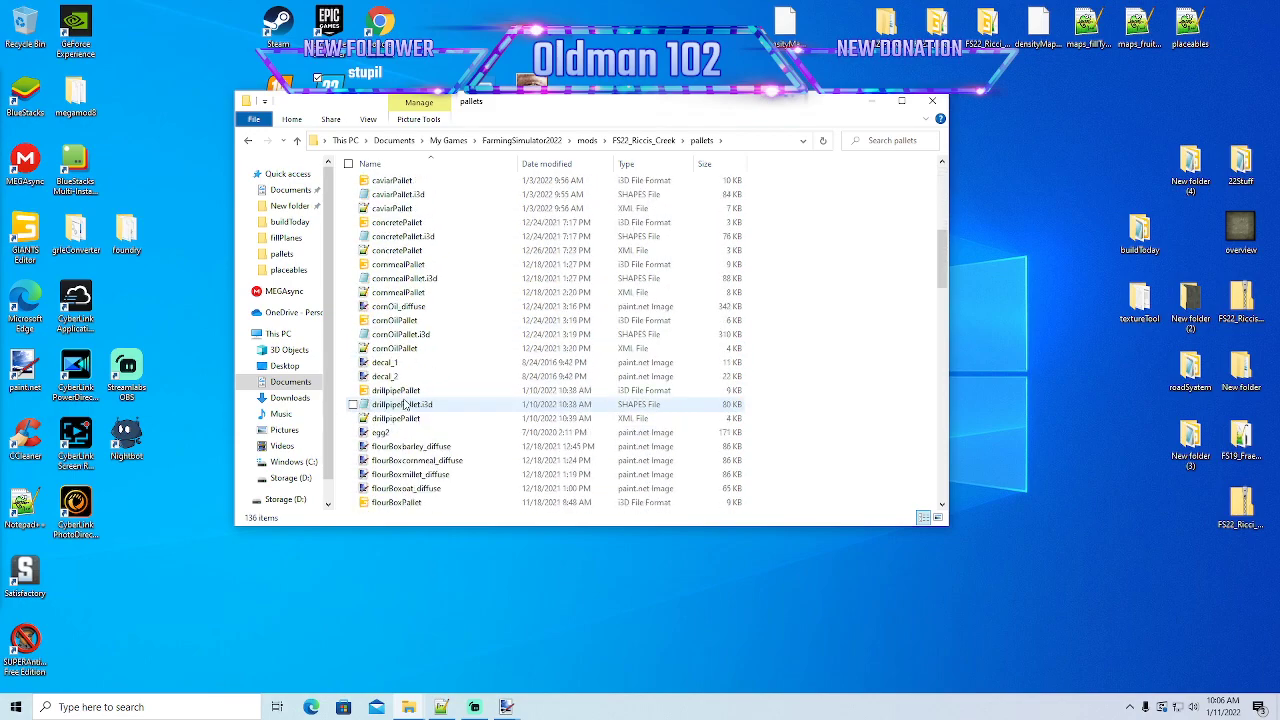
{"action": "right_click", "coordinate": [400, 392]}
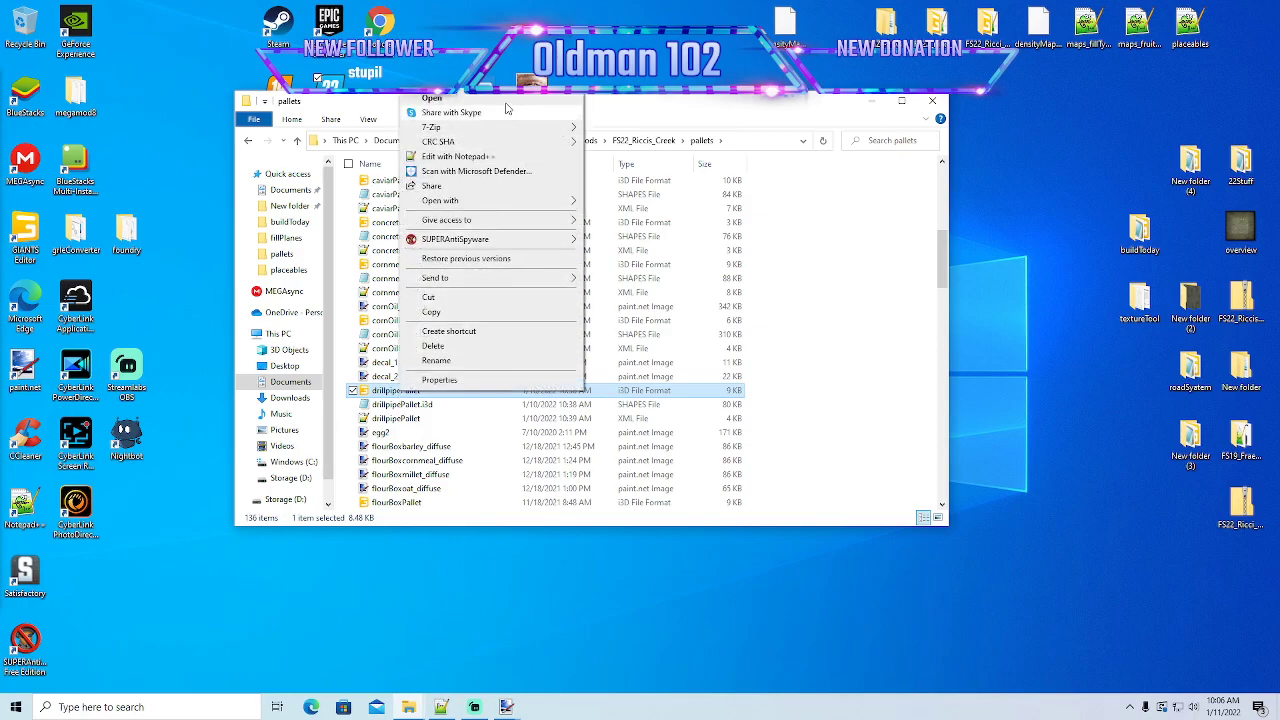
{"action": "left_click", "coordinate": [465, 156]}
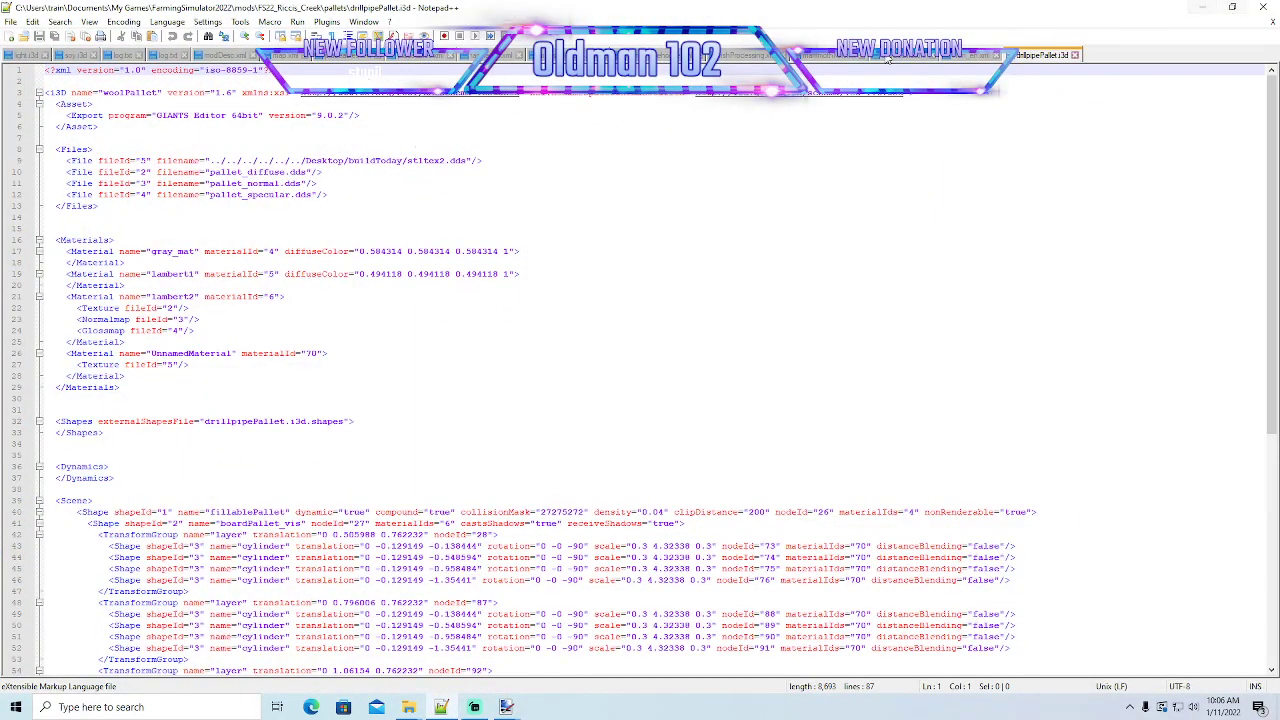
{"action": "left_click", "coordinate": [1201, 7]}
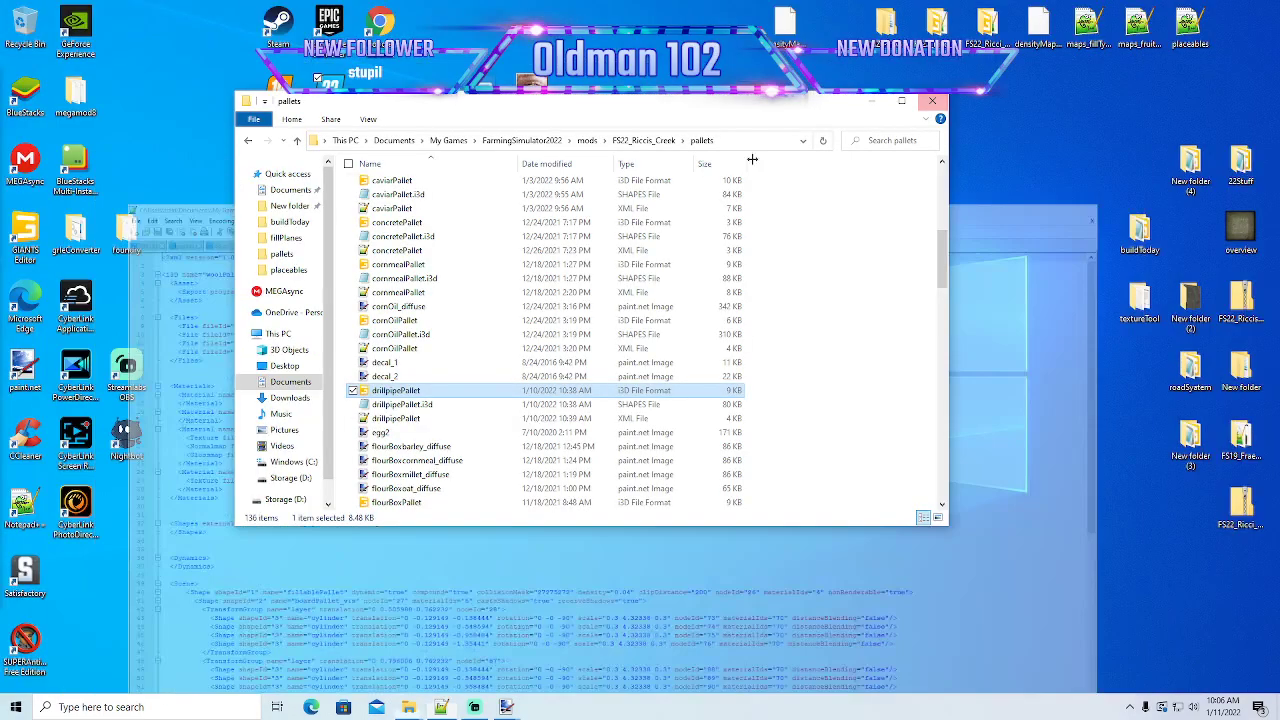
- Open the textures subfolder of the pallets folder and move its window aside to make room
{"action": "scroll", "coordinate": [437, 305], "scroll_direction": "up", "scroll_amount": 3}
{"action": "scroll", "coordinate": [437, 305], "scroll_direction": "up", "scroll_amount": 2}
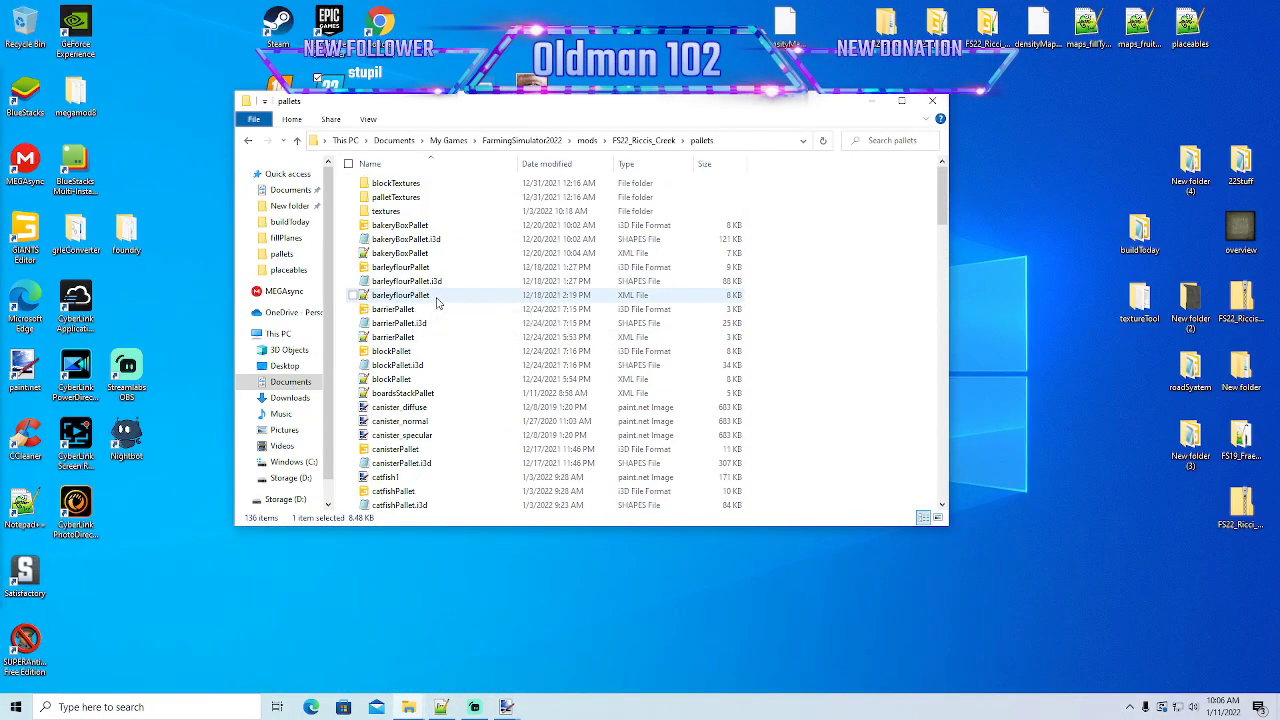
{"action": "double_click", "coordinate": [390, 219]}
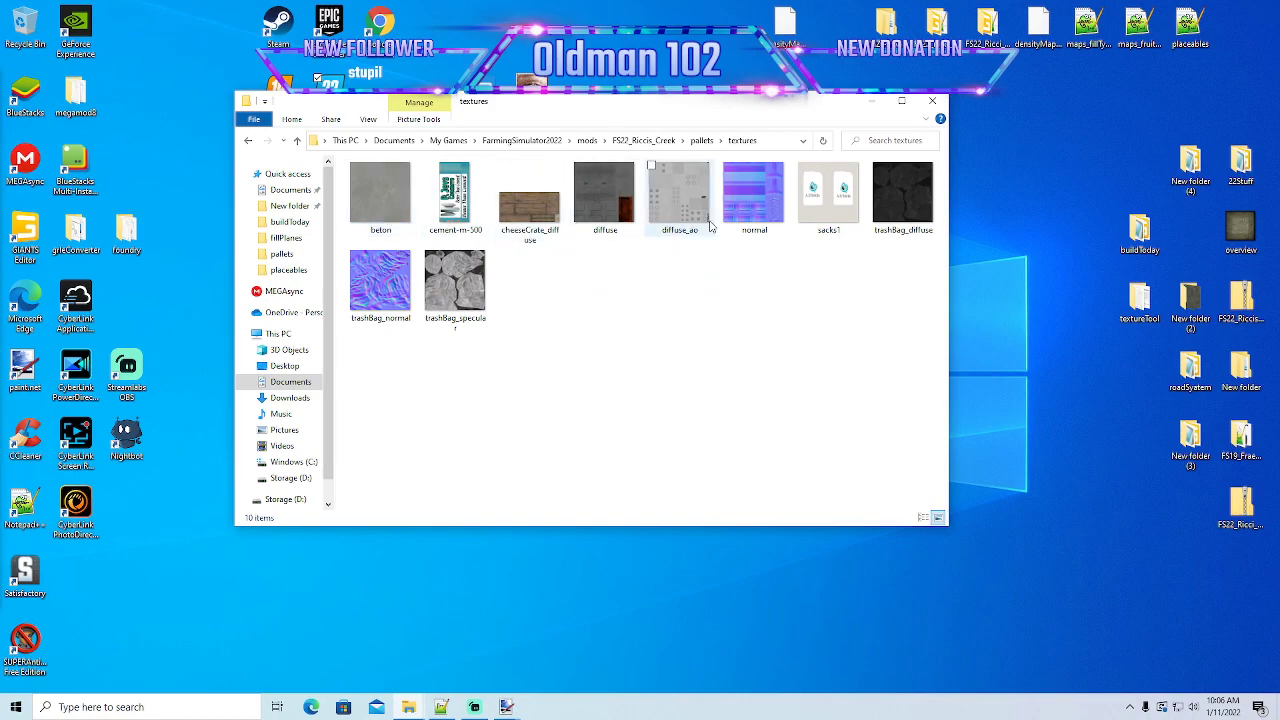
{"action": "left_click_drag", "start_coordinate": [608, 107], "coordinate": [480, 108]}
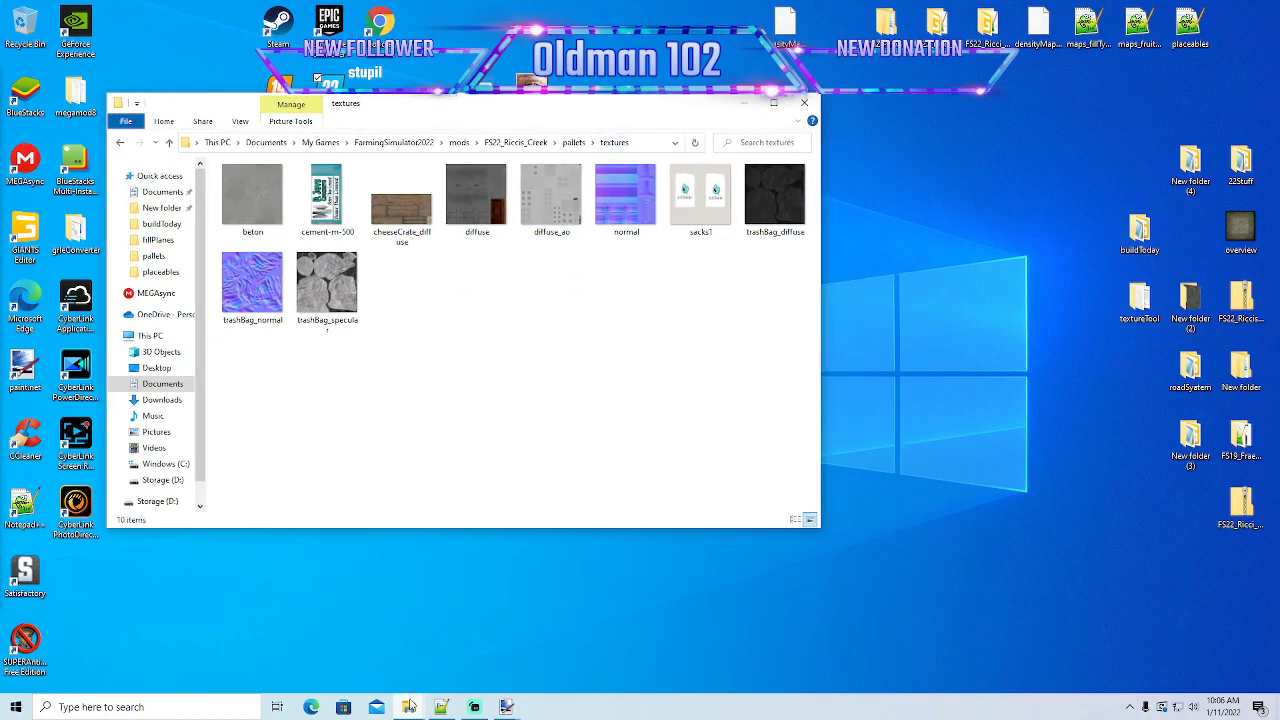
- Bring up the buildToday folder, look through its textures subfolder, and place its window beside the pallets textures window
{"action": "mouse_move", "coordinate": [410, 707]}
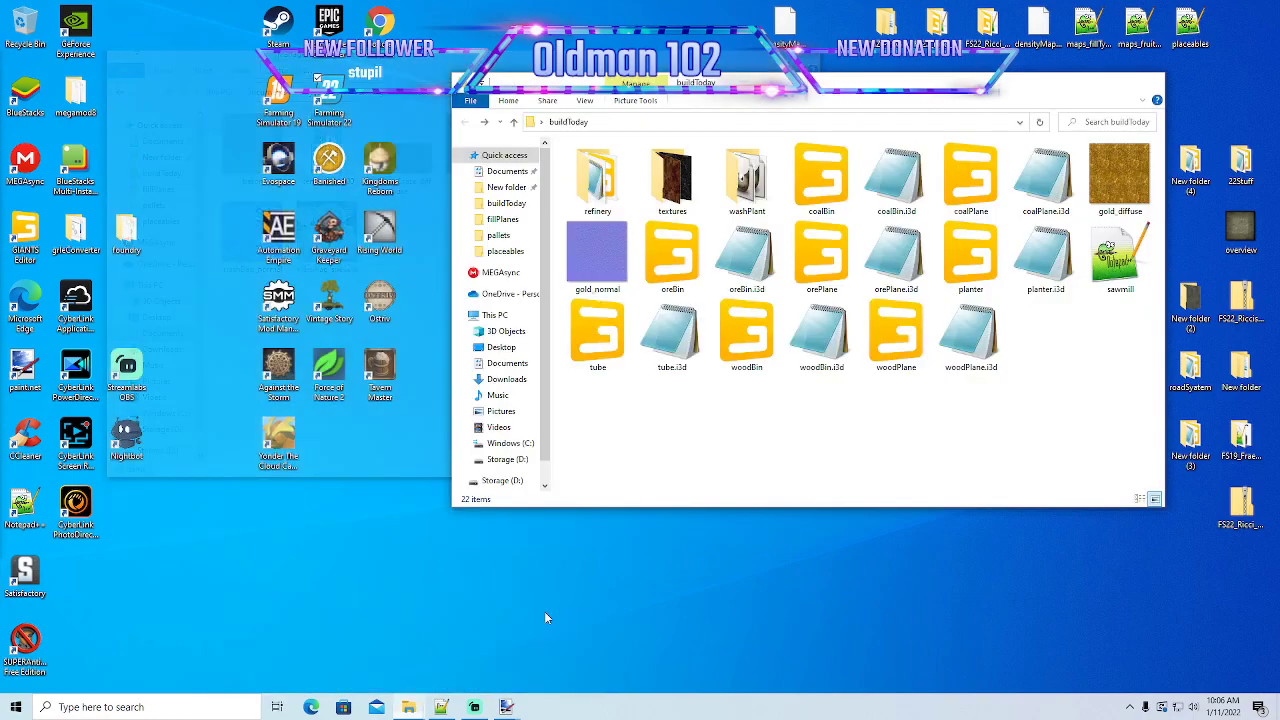
{"action": "left_click", "coordinate": [544, 615]}
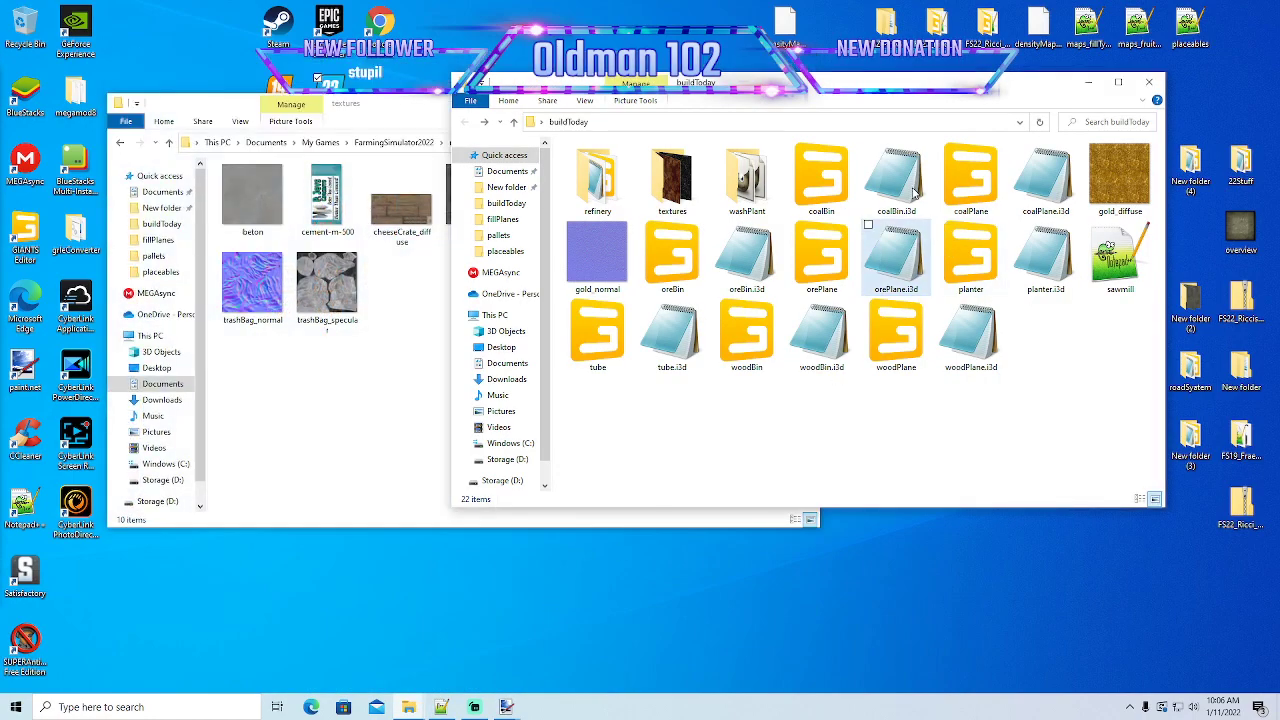
{"action": "left_click_drag", "start_coordinate": [881, 80], "coordinate": [849, 134]}
{"action": "double_click", "coordinate": [647, 253]}
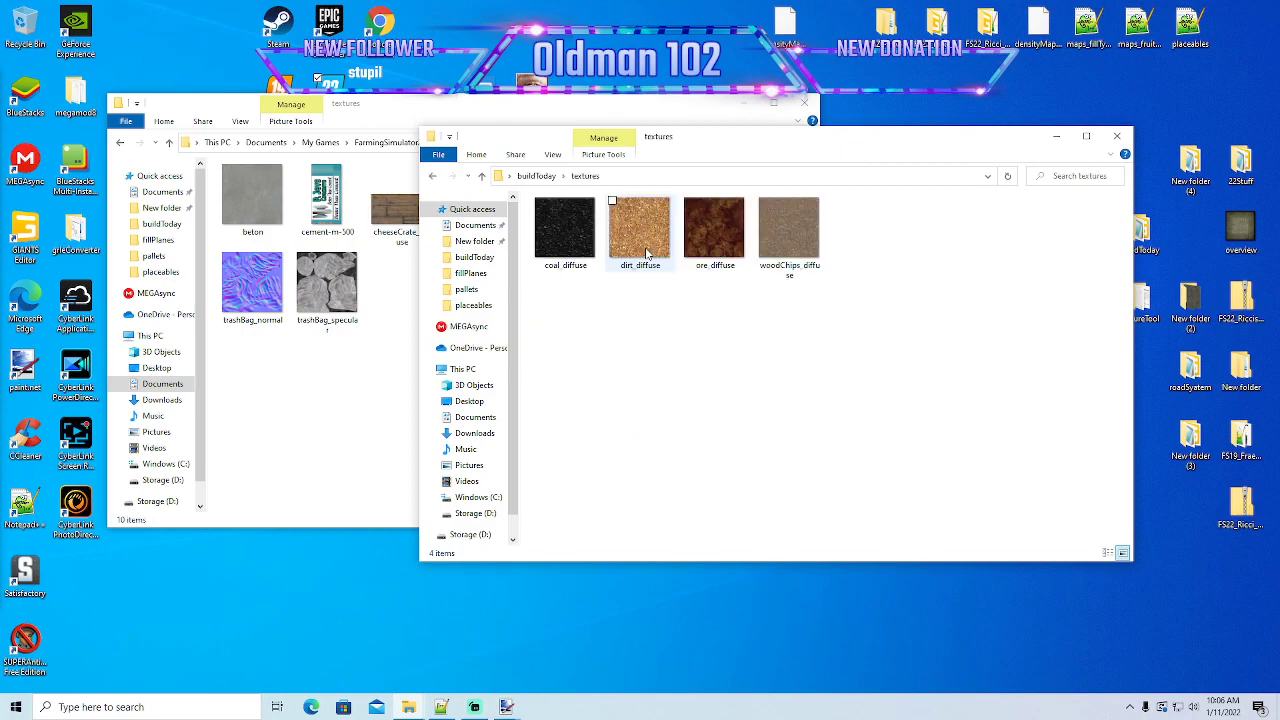
{"action": "left_click", "coordinate": [433, 176]}
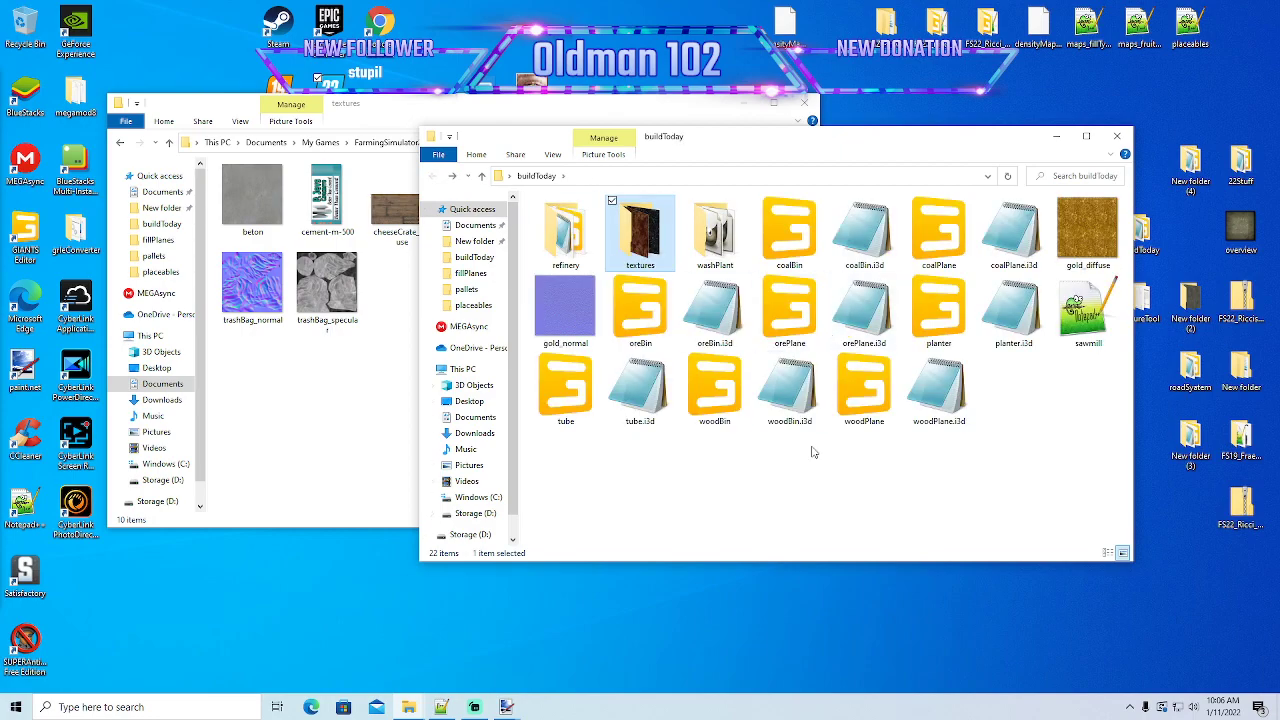
{"action": "left_click_drag", "start_coordinate": [875, 143], "coordinate": [823, 166]}
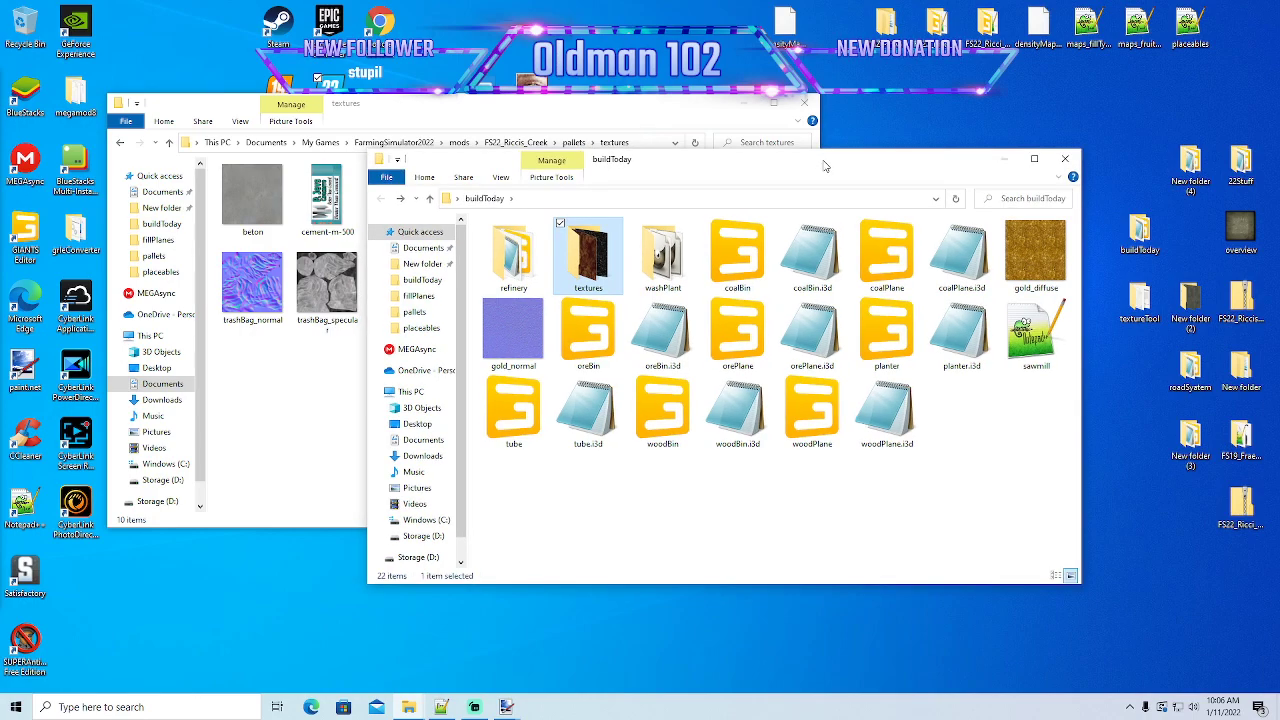
{"action": "left_click_drag", "start_coordinate": [825, 166], "coordinate": [806, 162]}
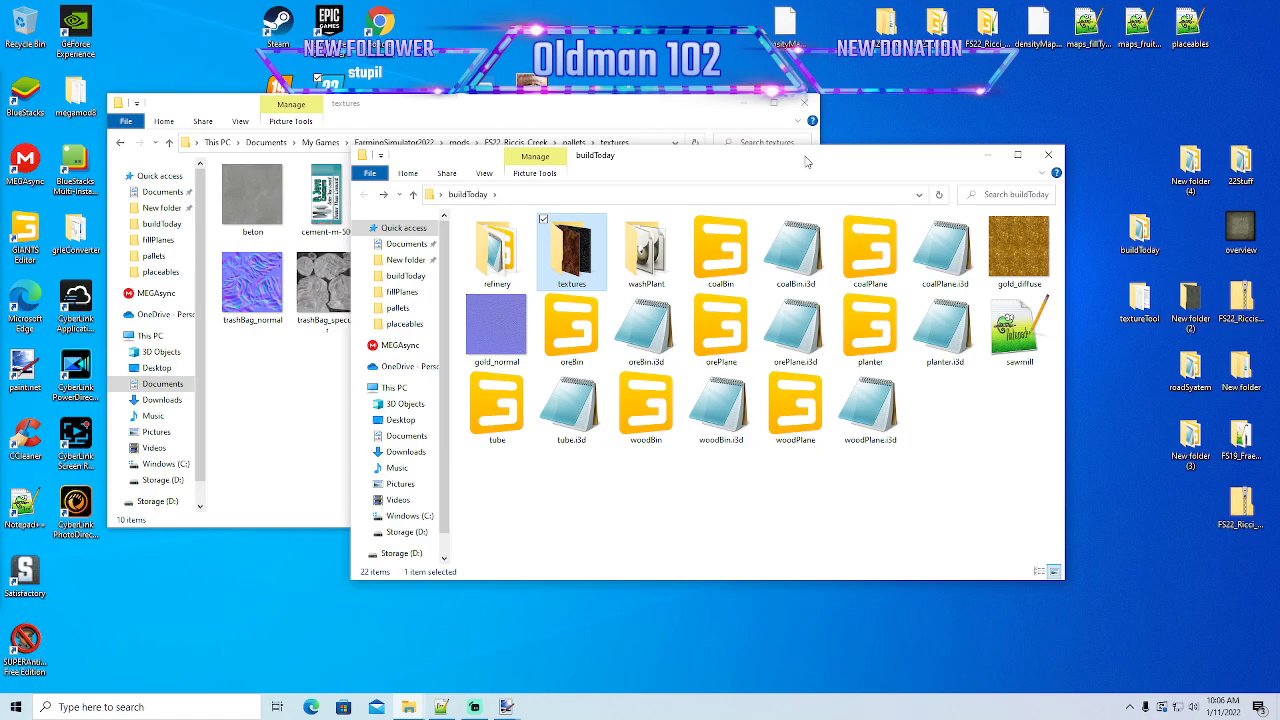